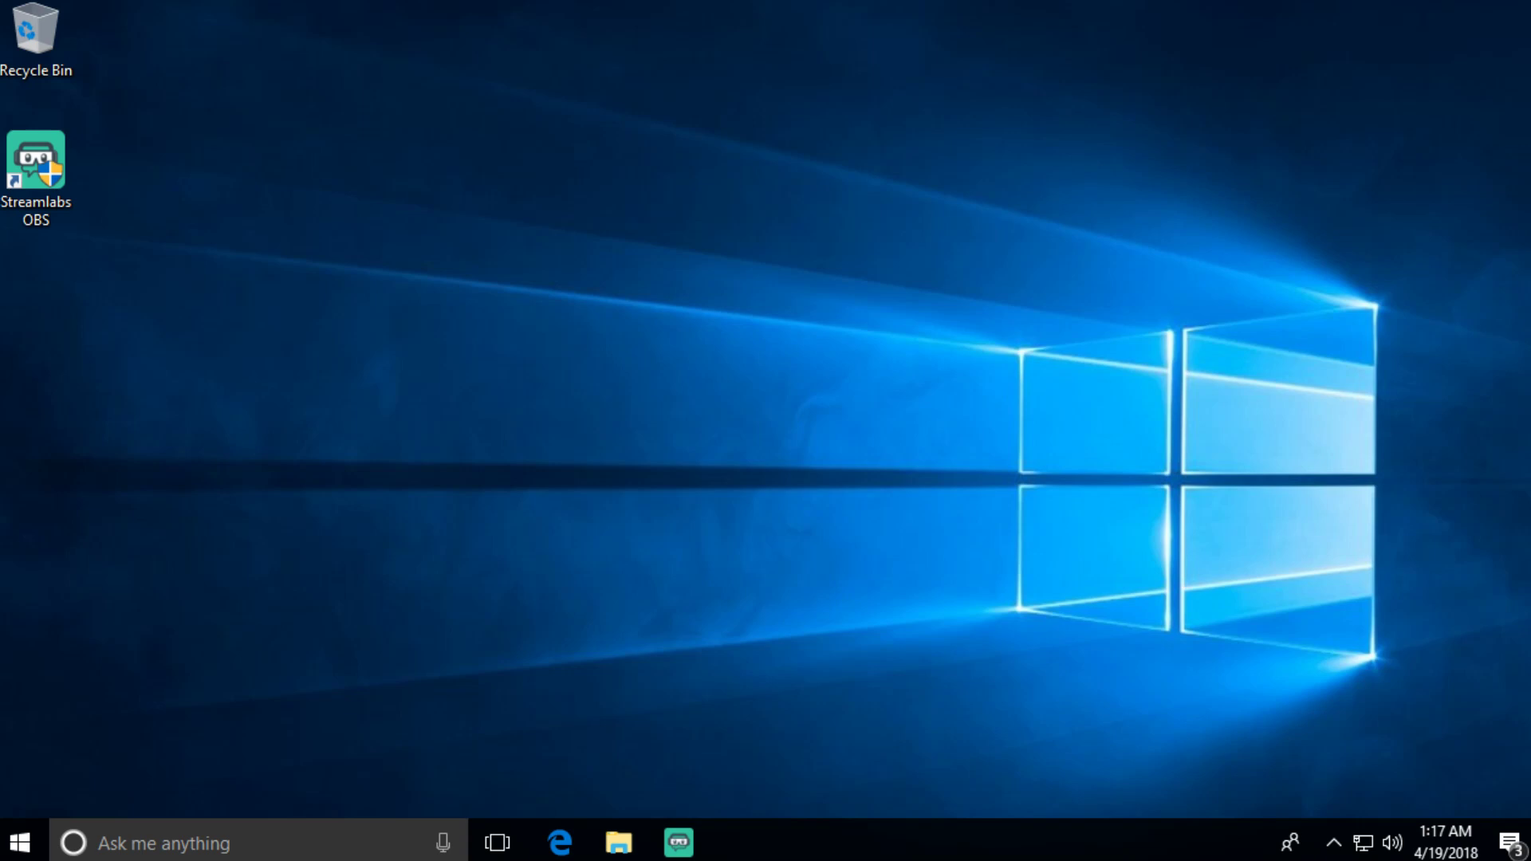
Step: Look over the Streamlabs OBS download section on streamlabs.com in Microsoft Edge, and close the browser
left_click(558, 717)
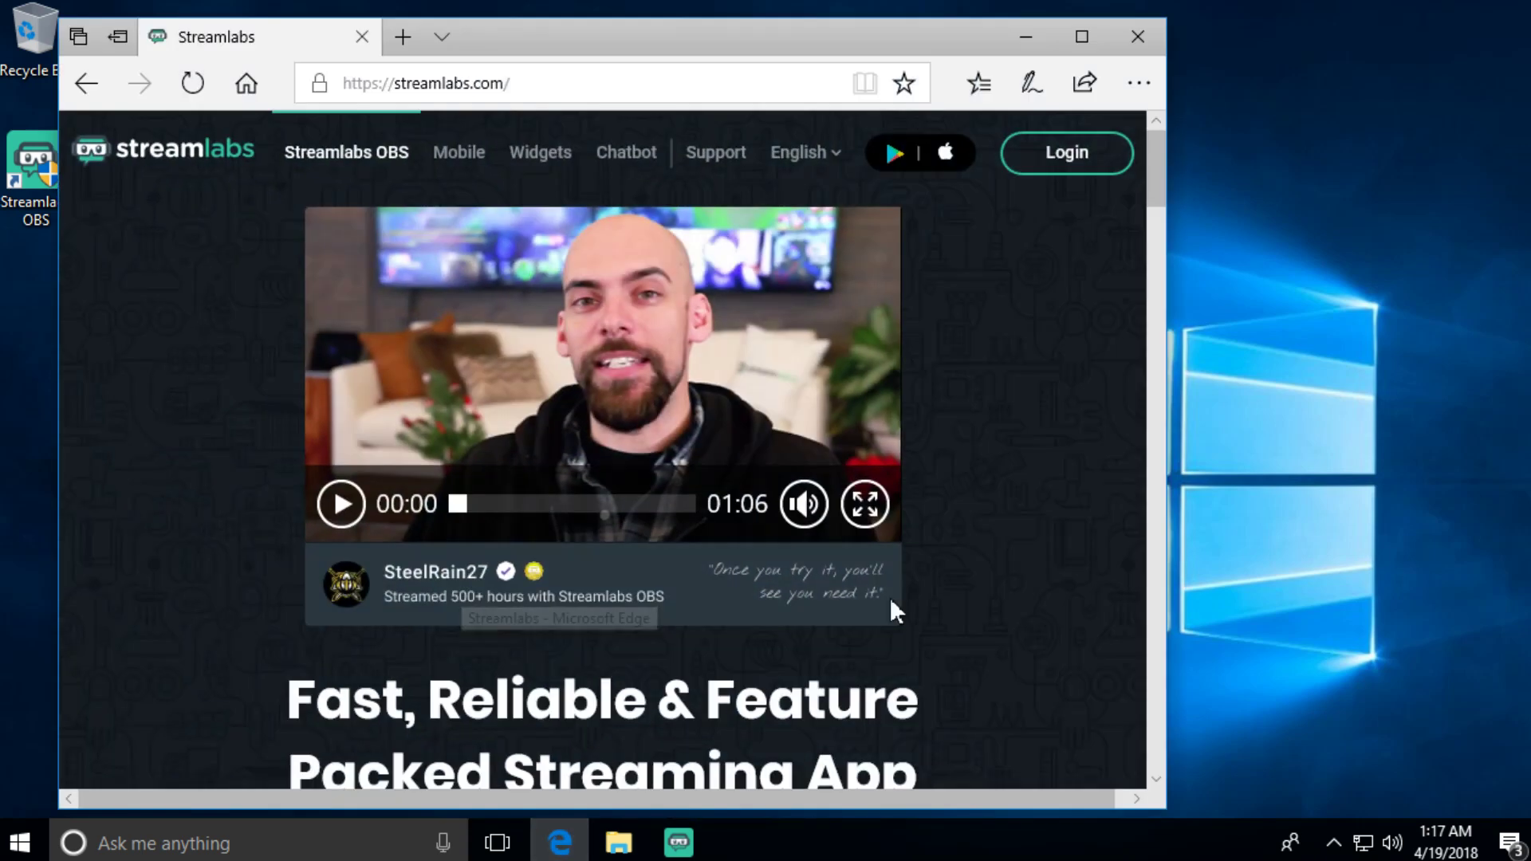
scroll(1024, 418, "down", 5)
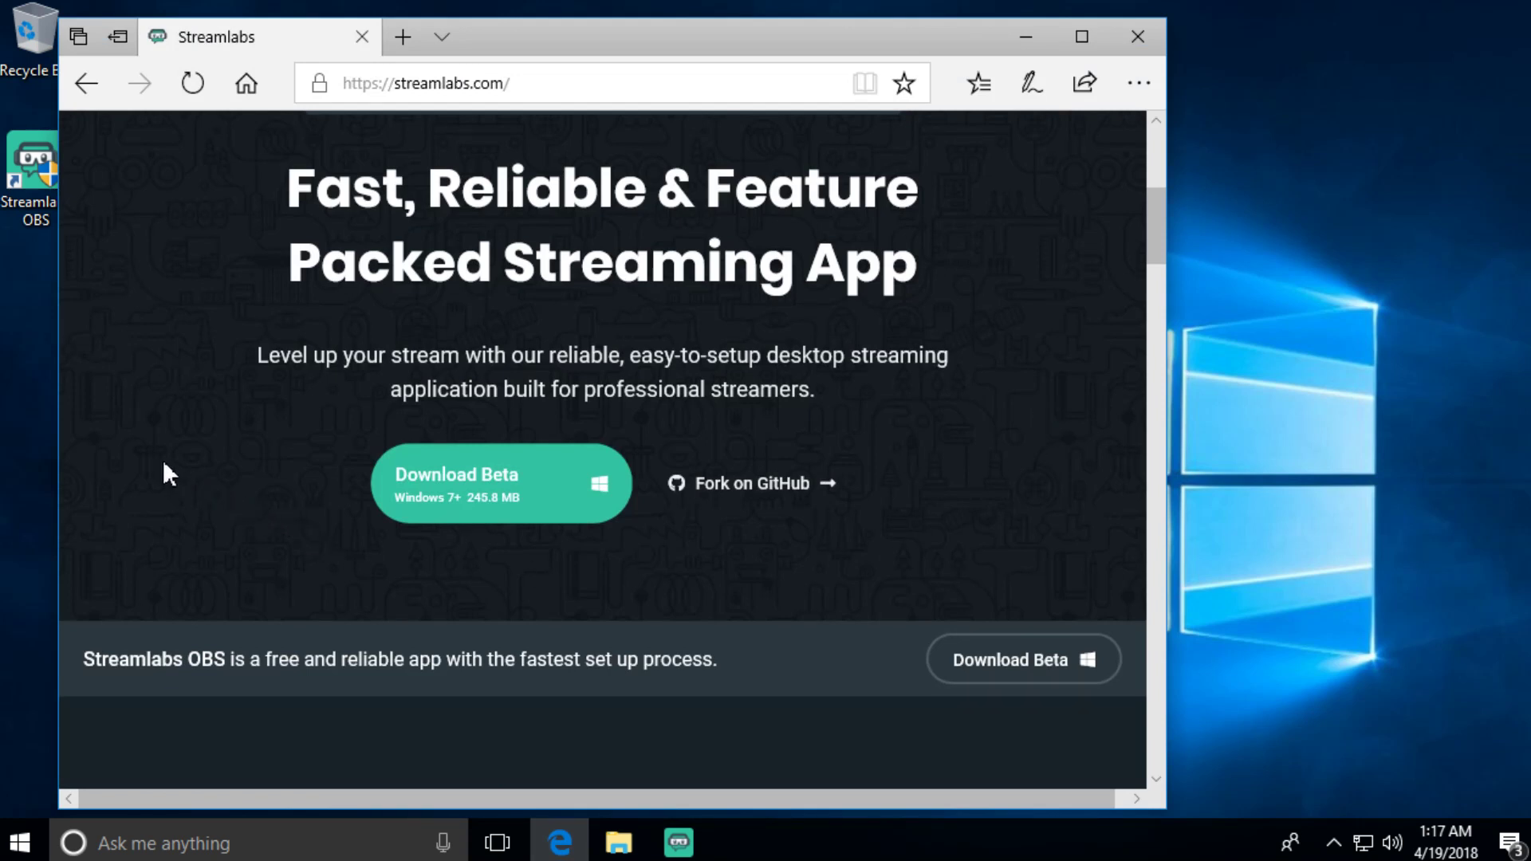
scroll(139, 457, "down", 1)
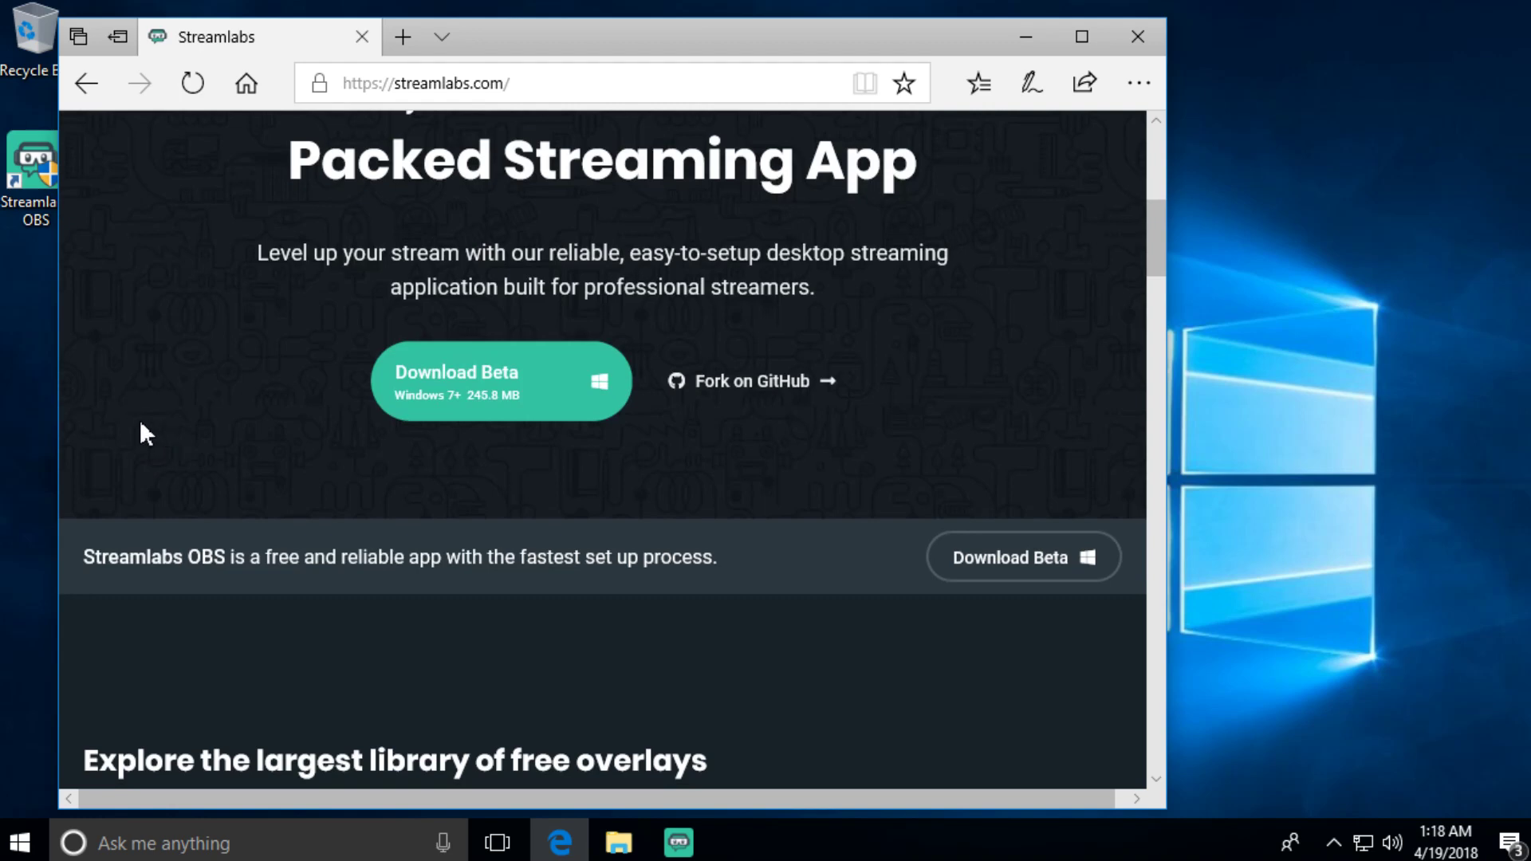
scroll(135, 431, "up", 6)
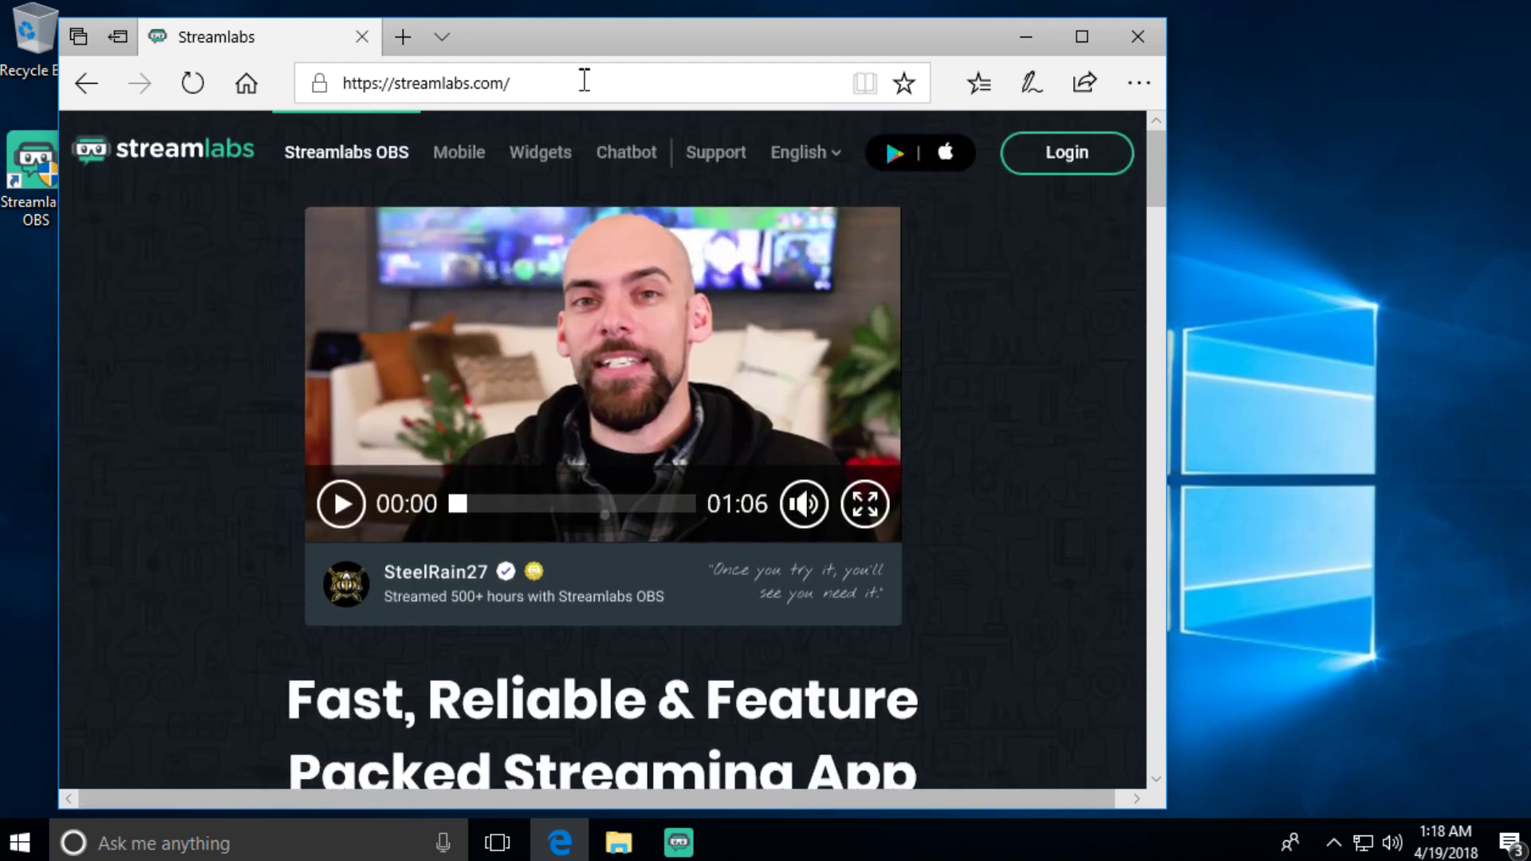
scroll(188, 428, "down", 4)
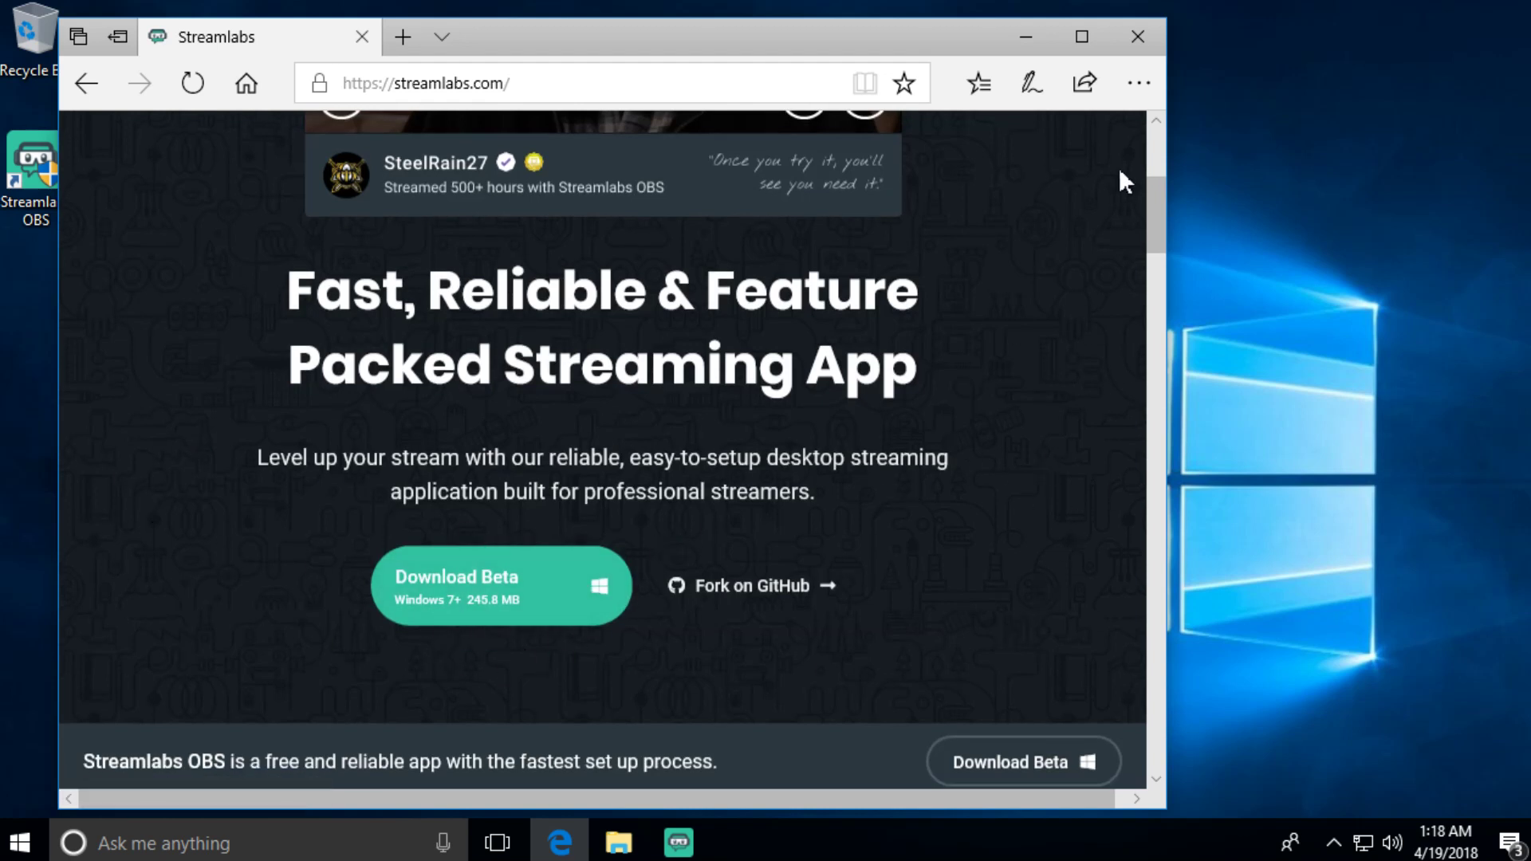
left_click(1145, 37)
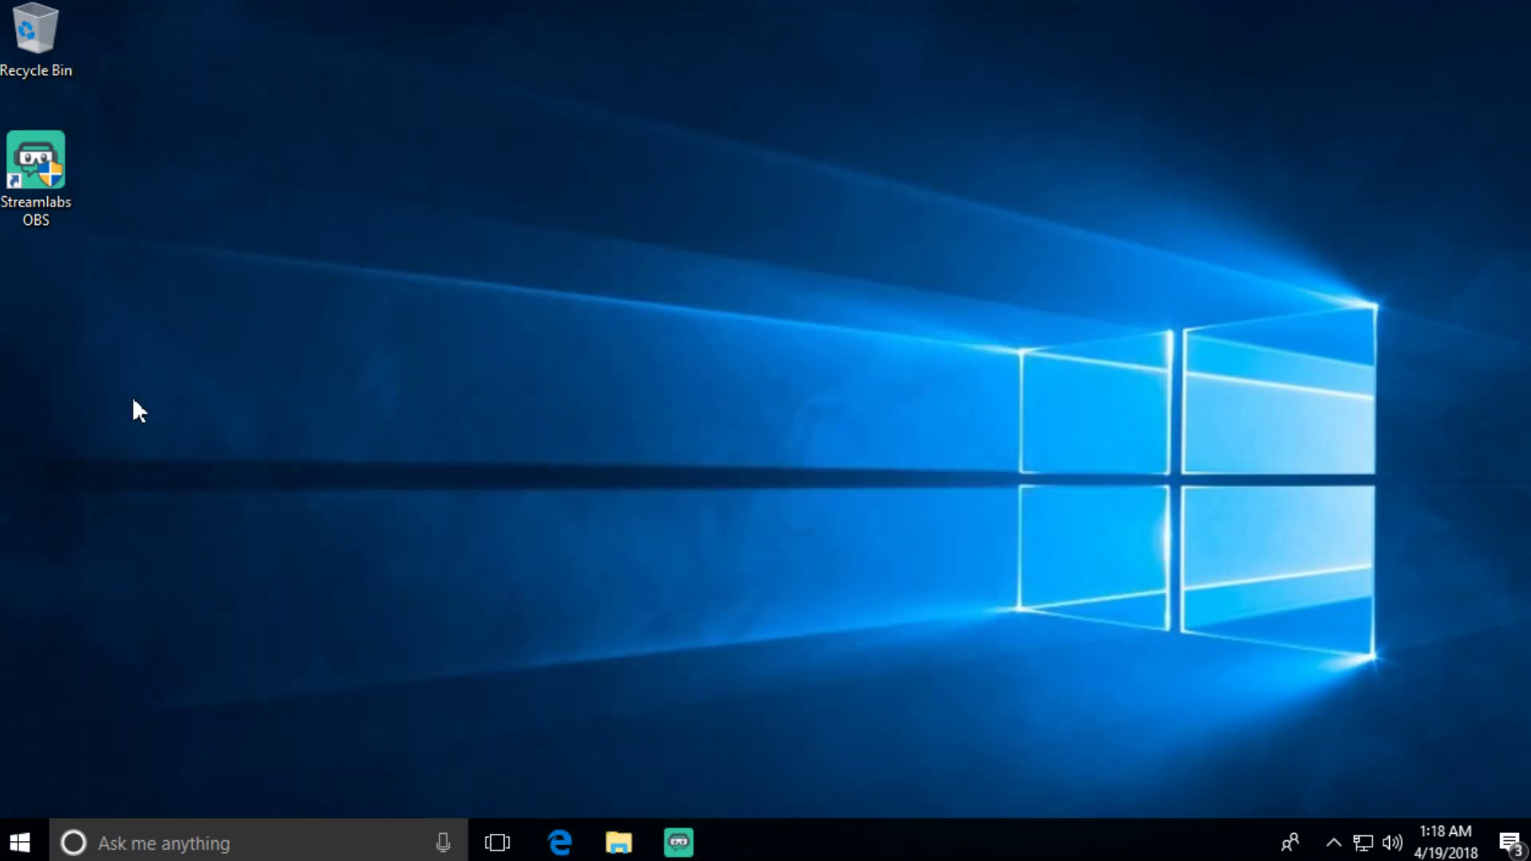
Step: Launch Streamlabs OBS and open its Stream settings
left_click(684, 850)
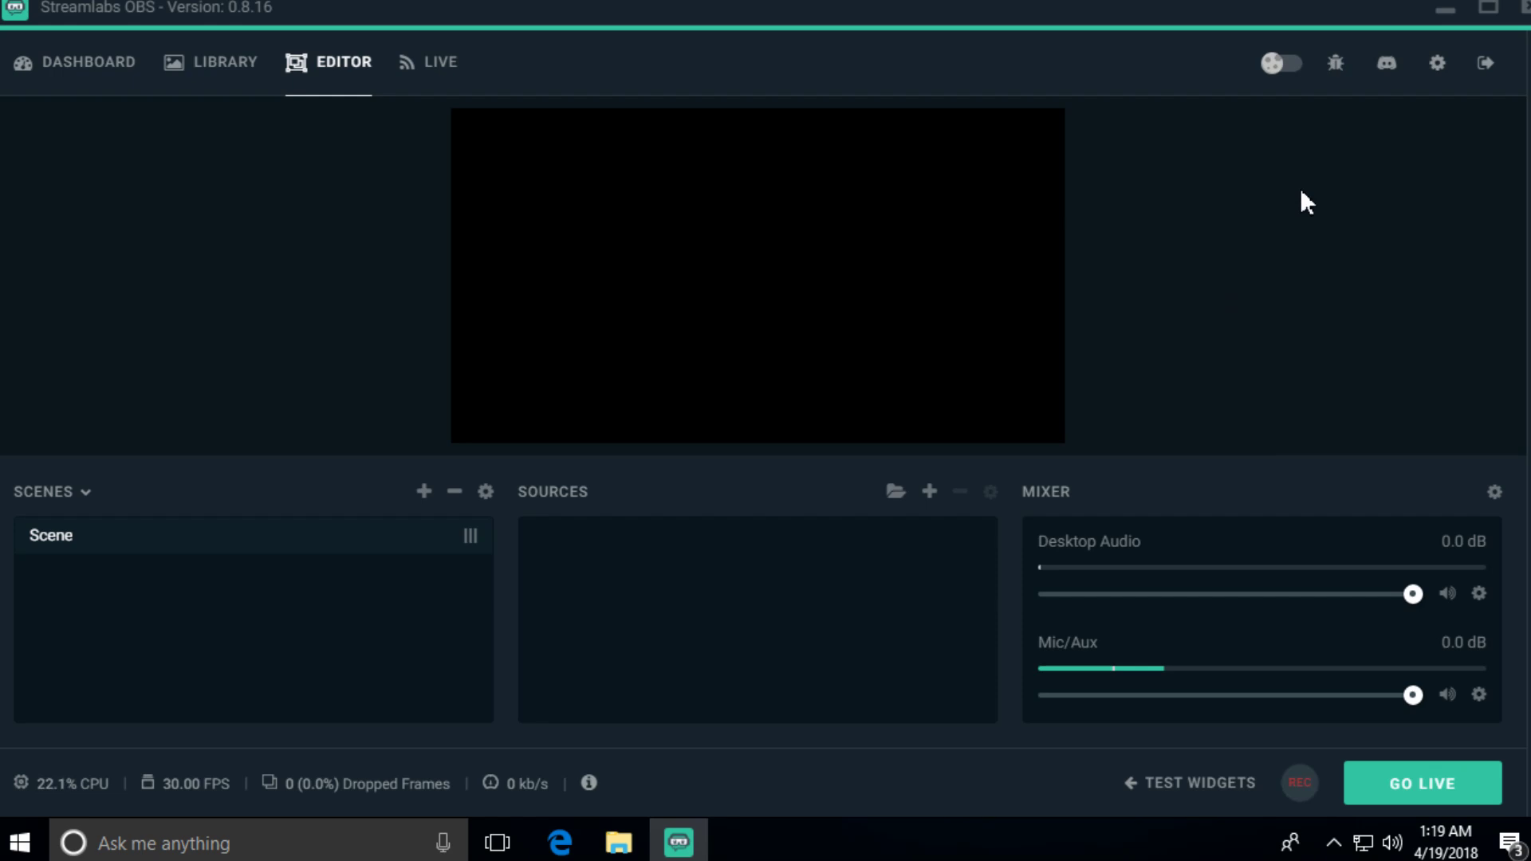
left_click(1438, 64)
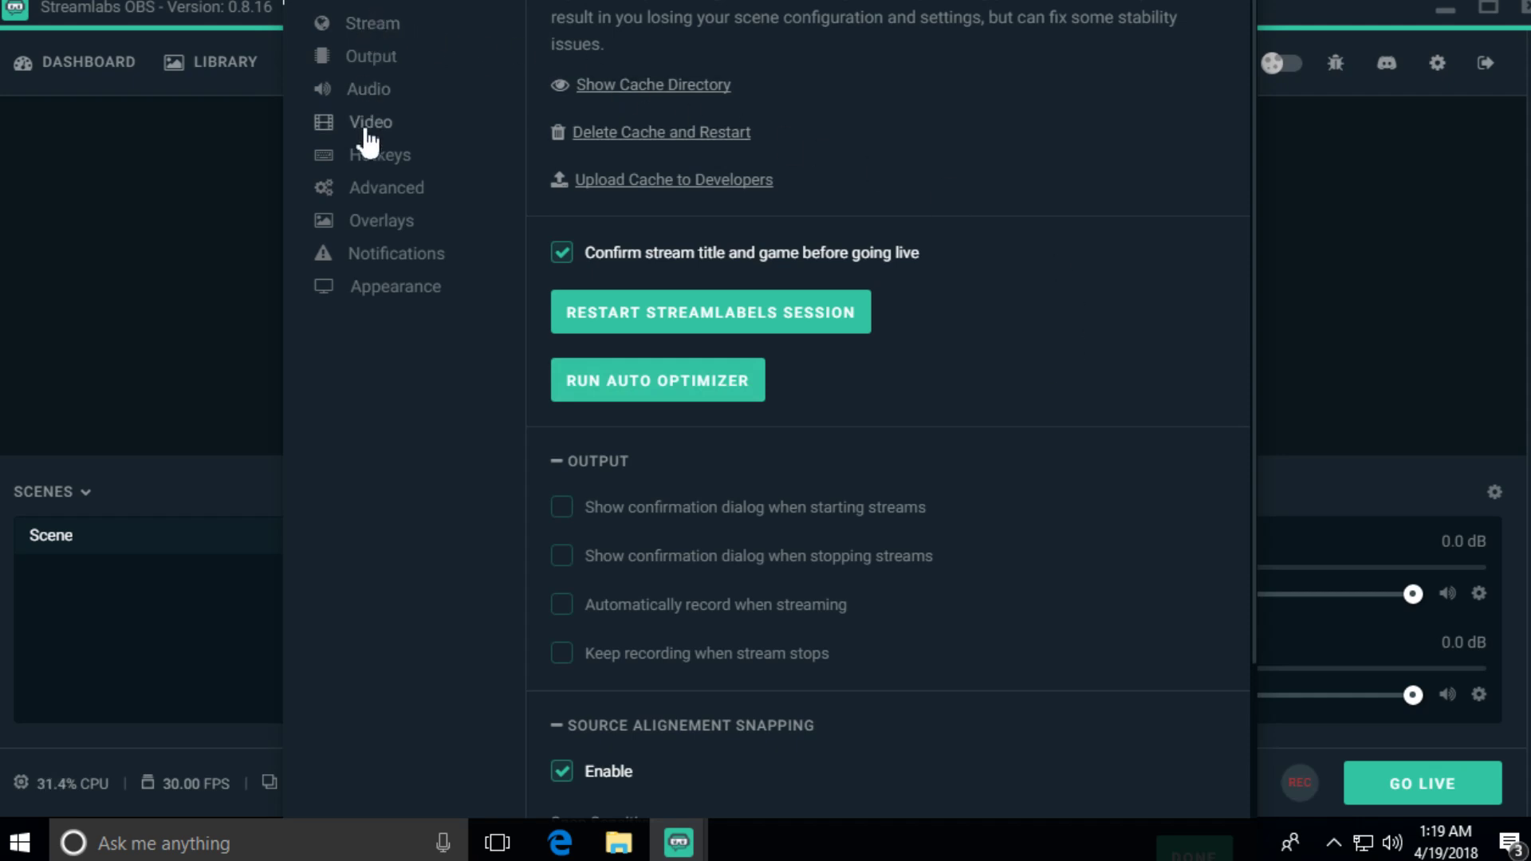
left_click(372, 14)
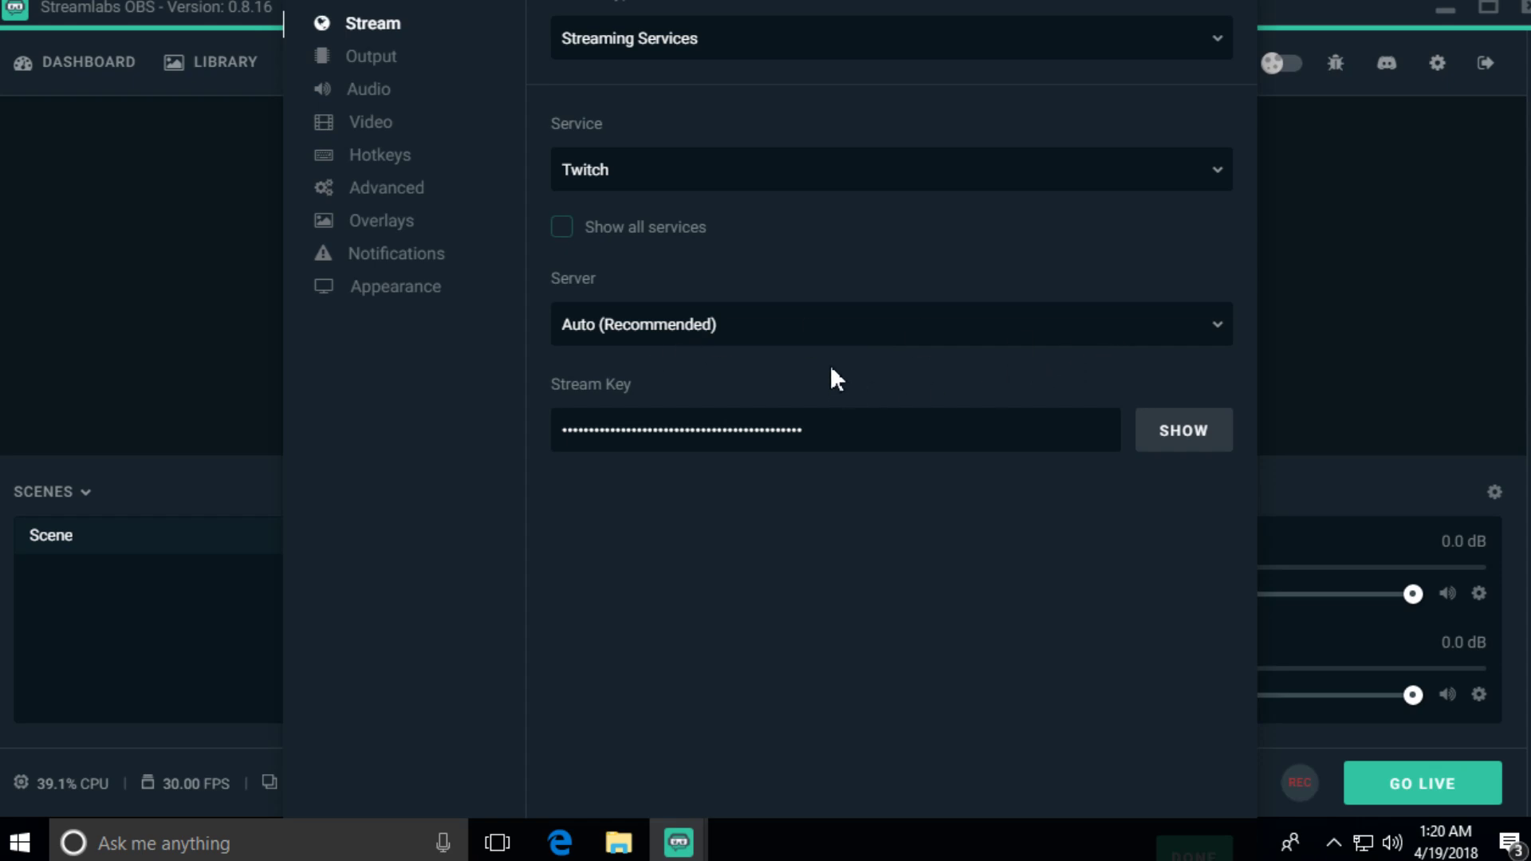
Step: Review the Output settings, checking the encoder choices, the streaming video bitrate and the recording options
left_click(389, 63)
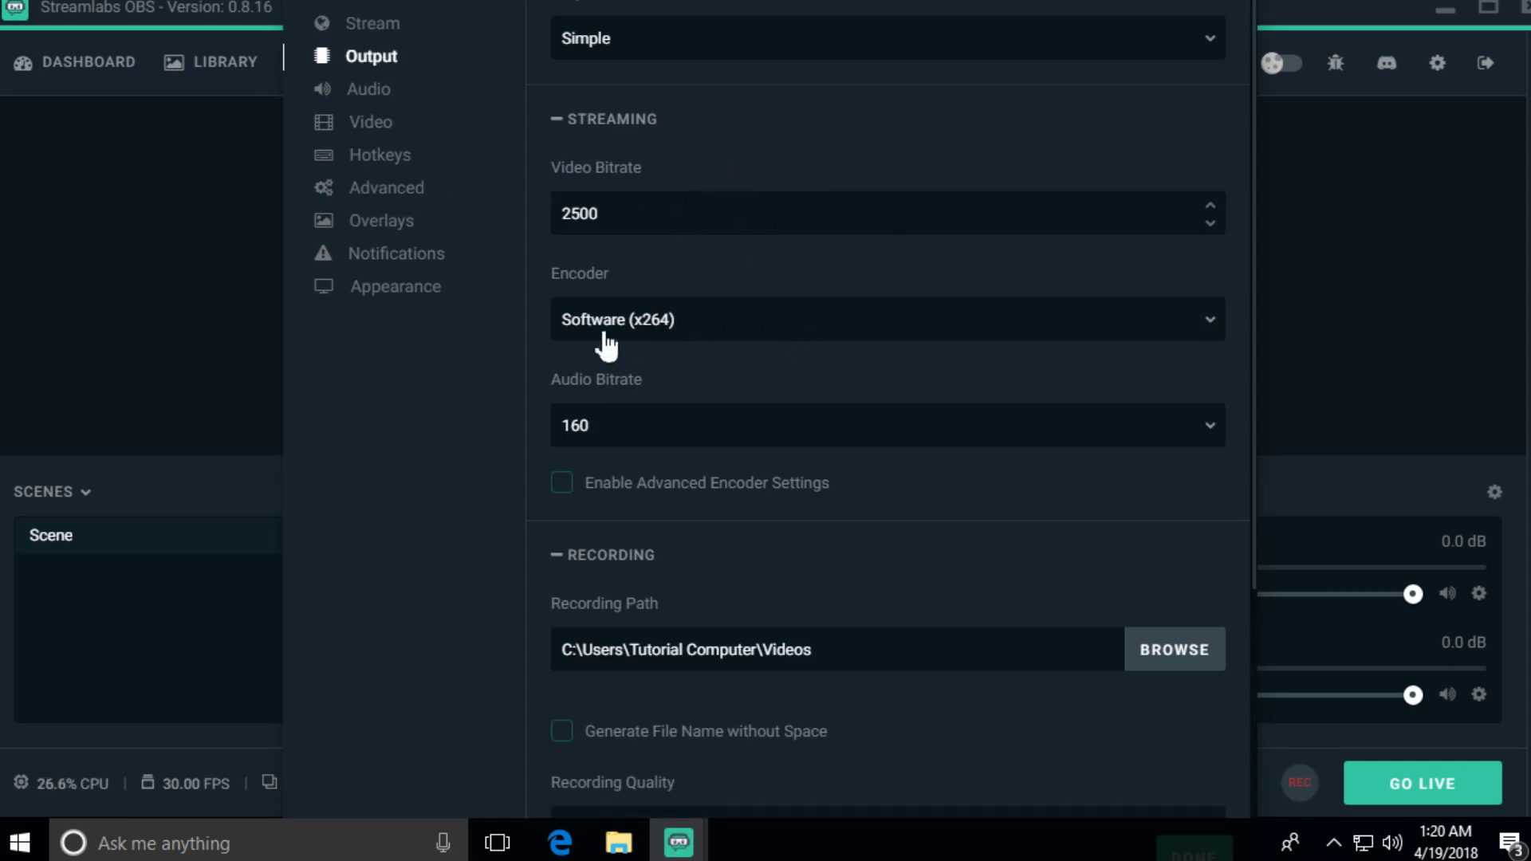
left_click(781, 331)
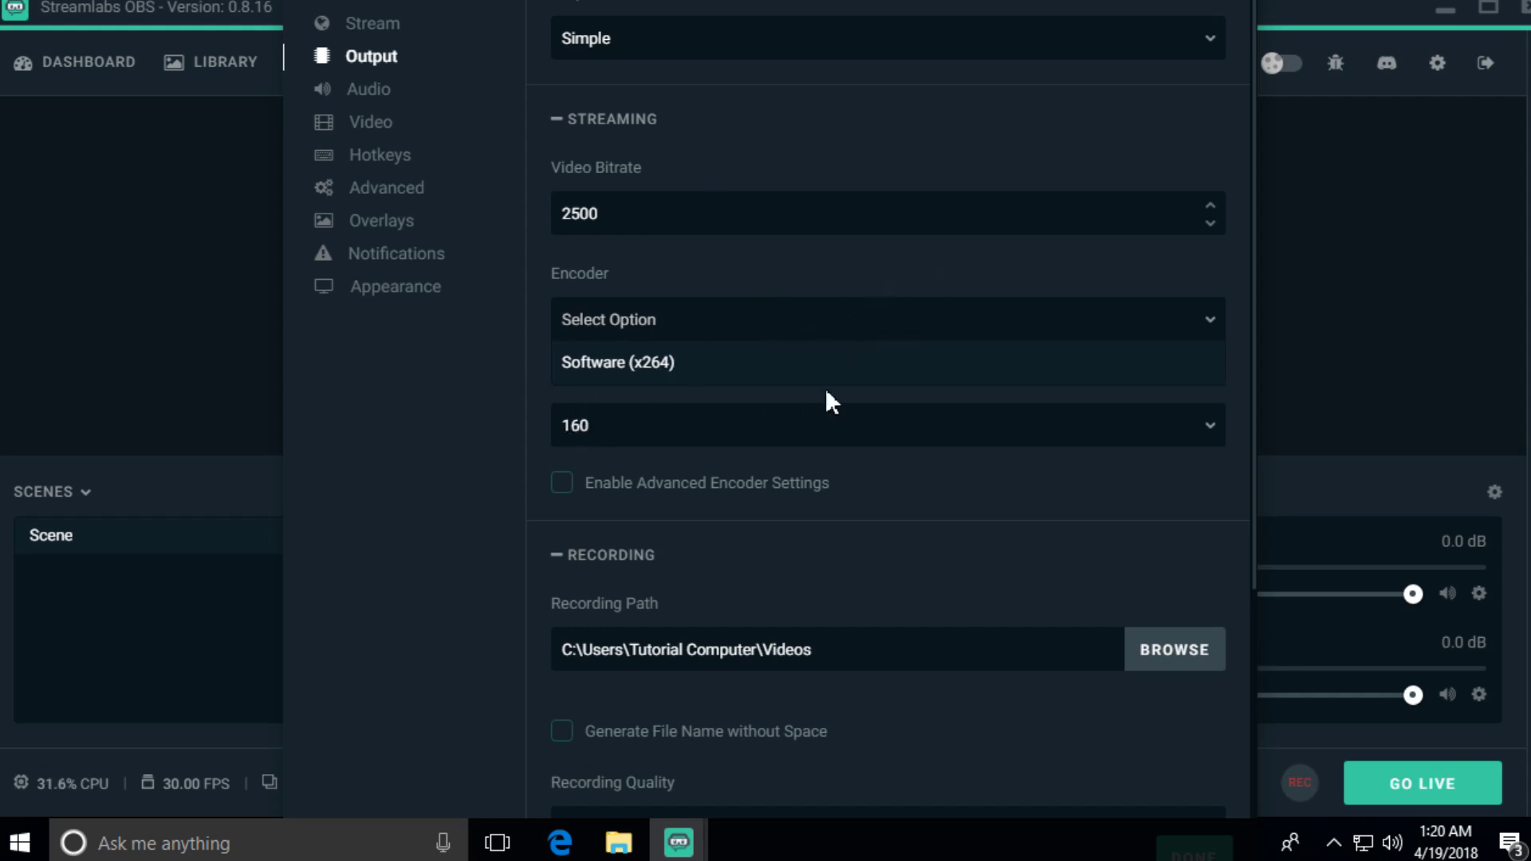
key("Return")
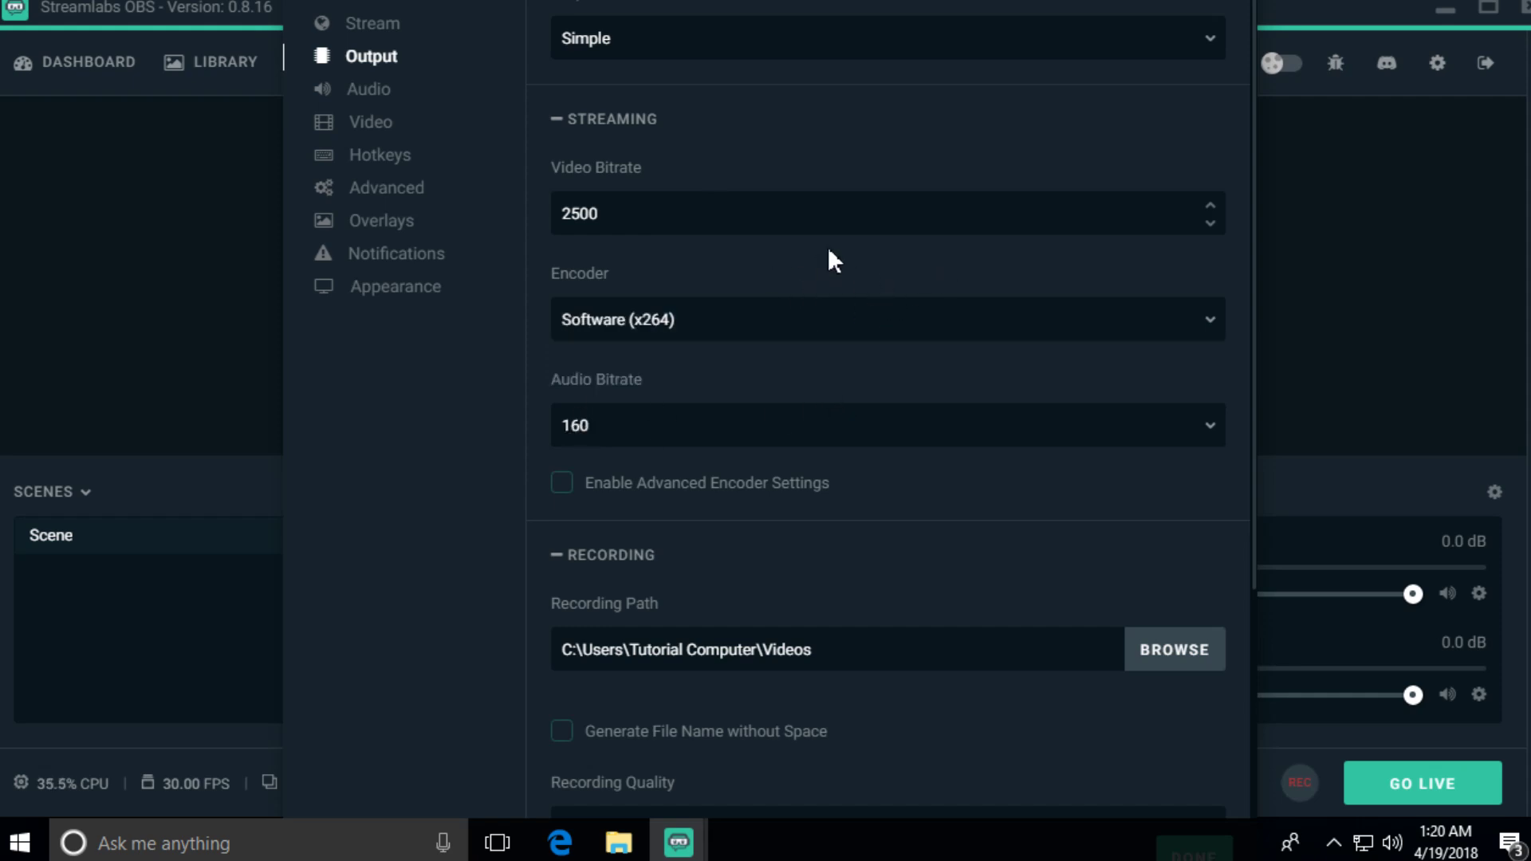
left_click_drag(793, 215, 462, 239)
scroll(536, 408, "down", 2)
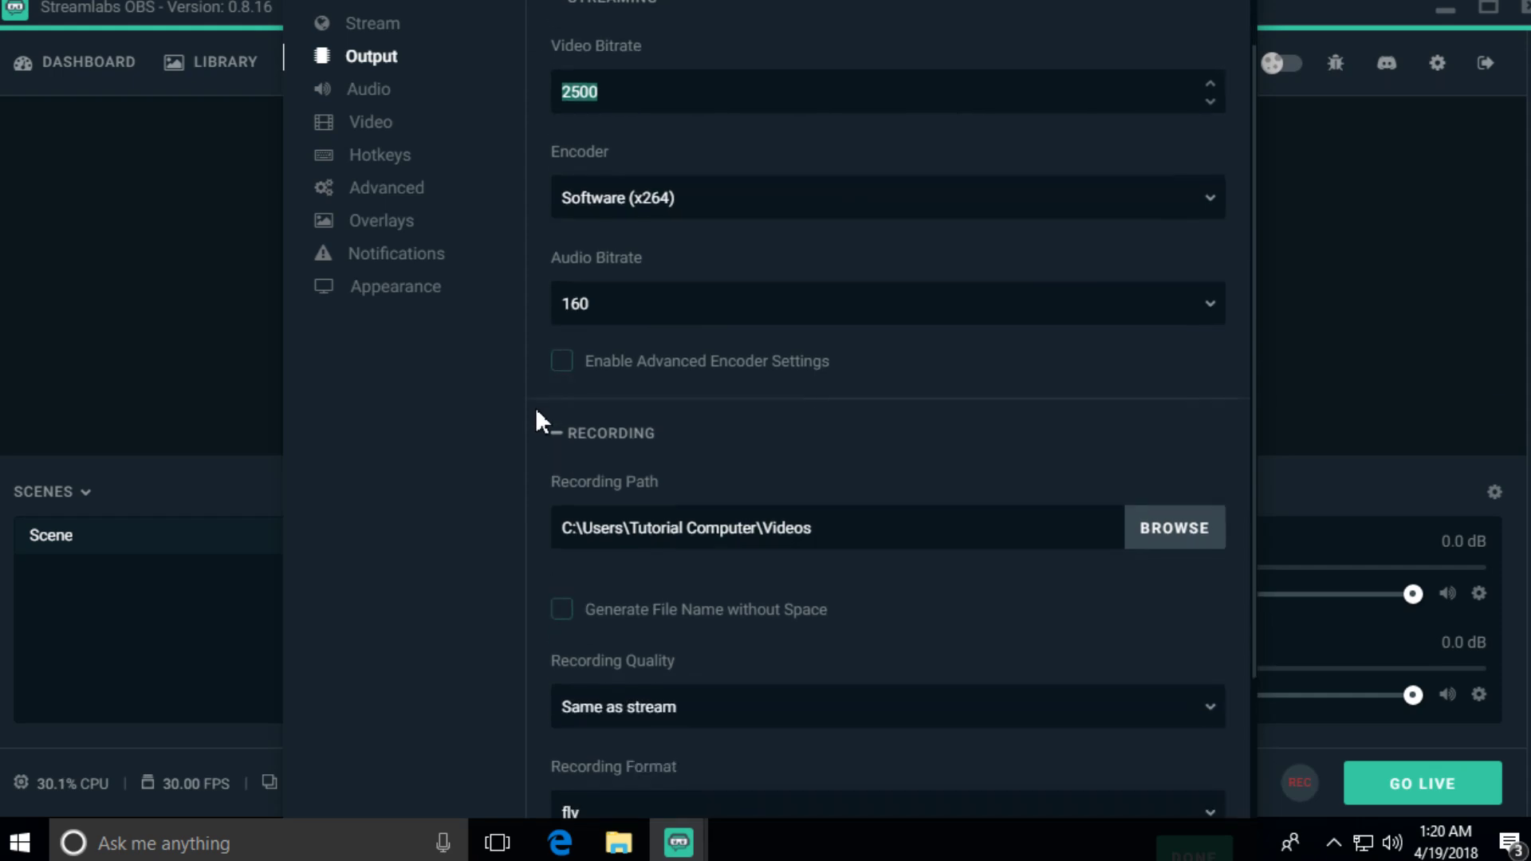
scroll(561, 383, "down", 2)
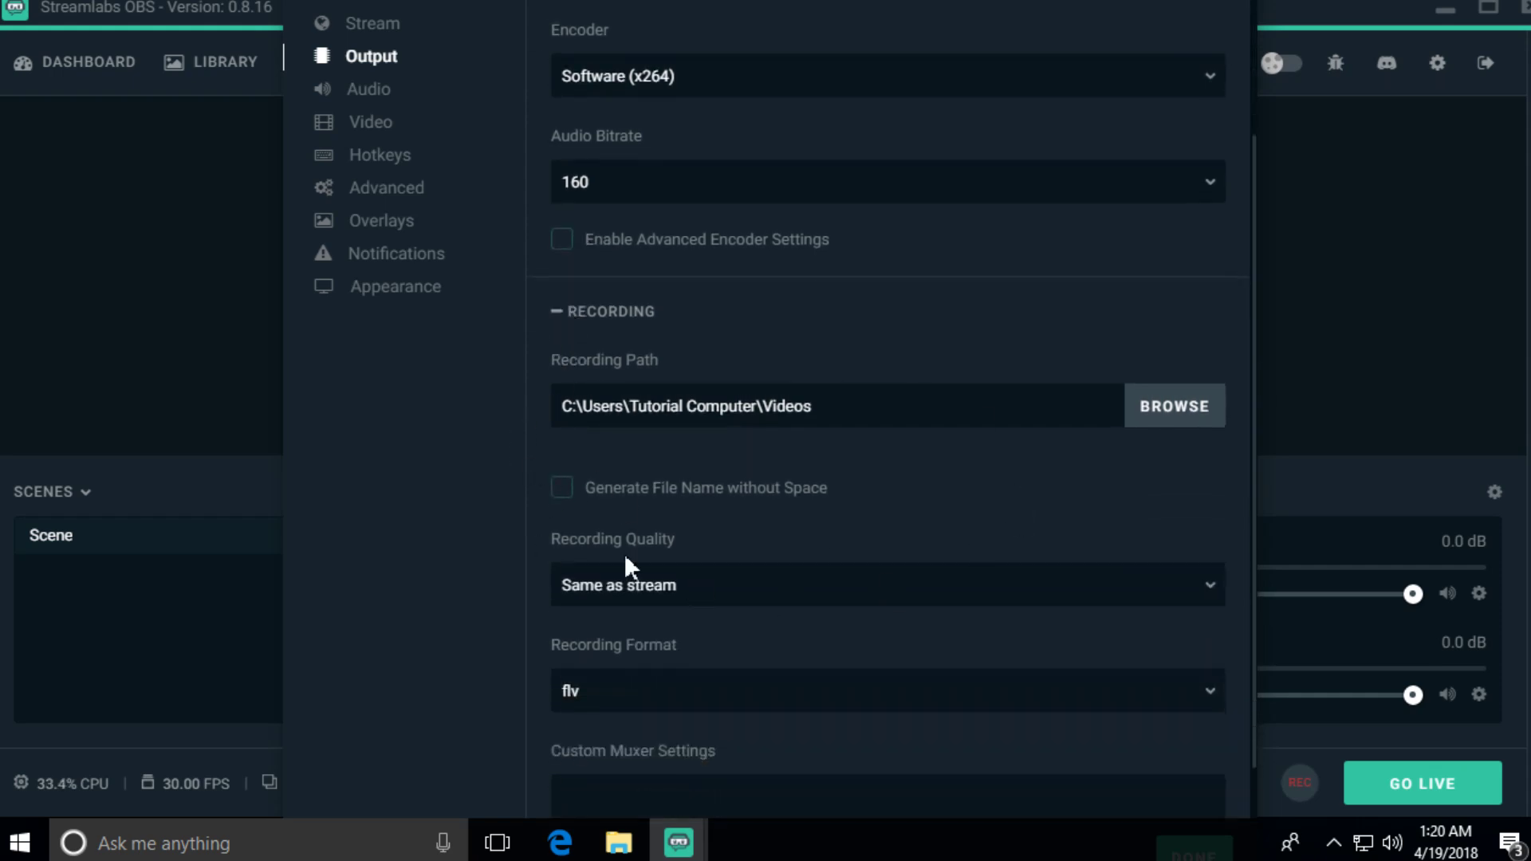
Step: Check the choices for the first desktop audio device in the Audio settings against the Windows playback devices
left_click(369, 97)
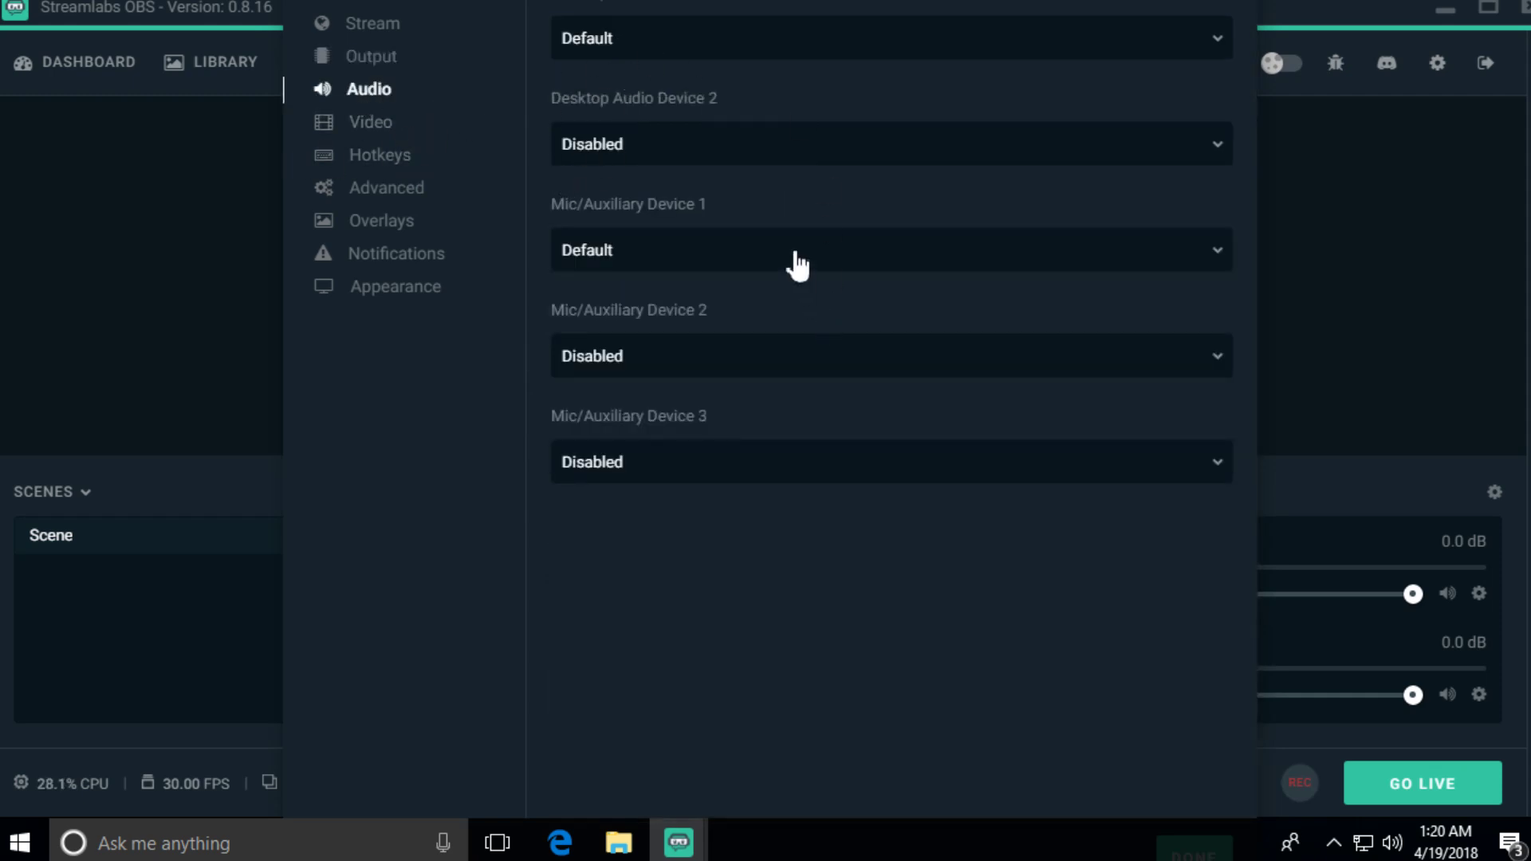
left_click(672, 42)
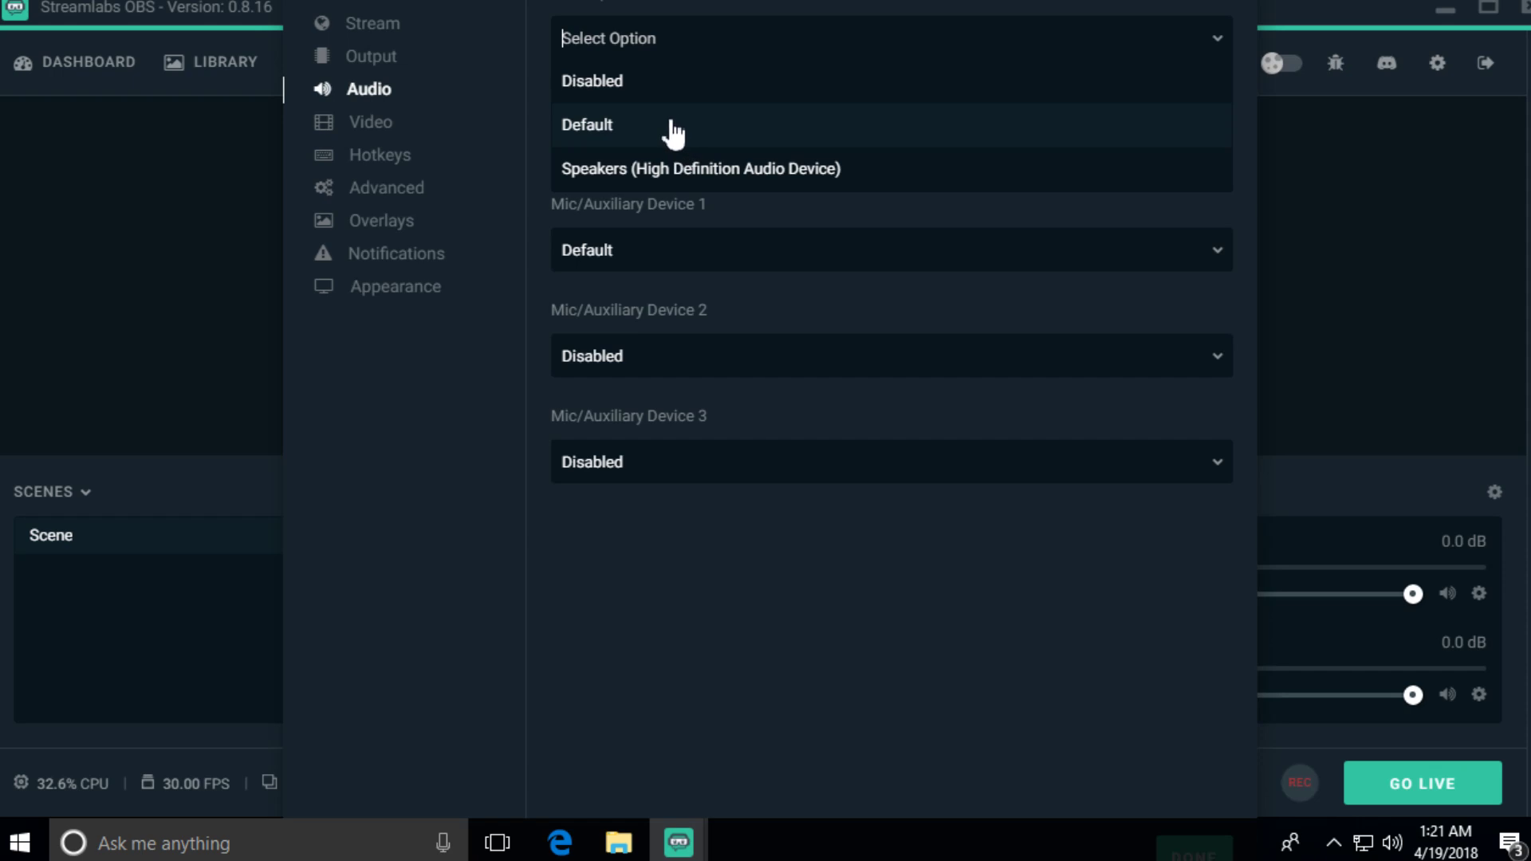
right_click(1392, 842)
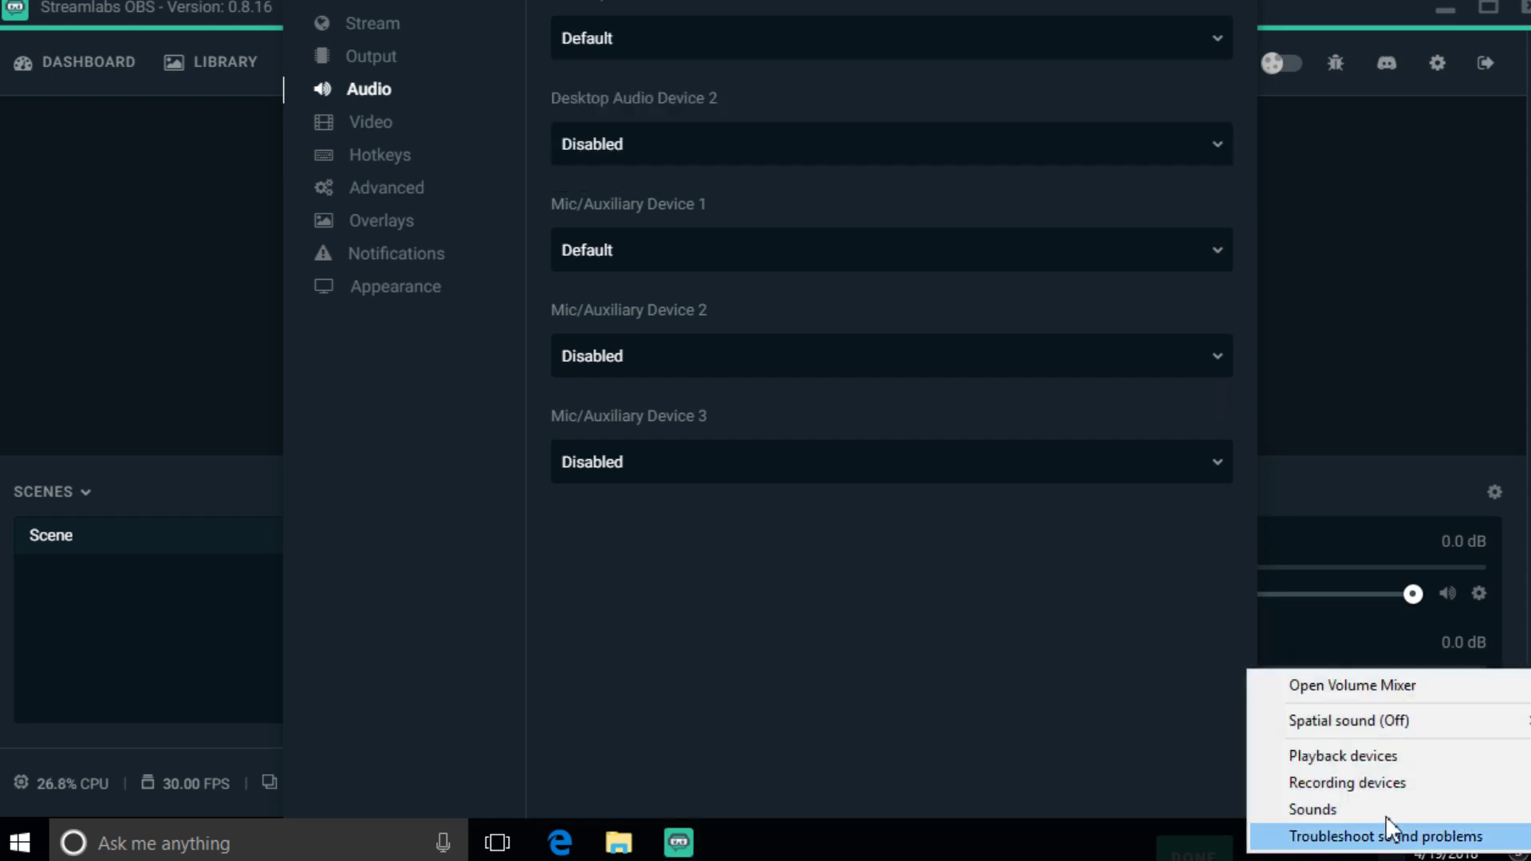
left_click(1365, 757)
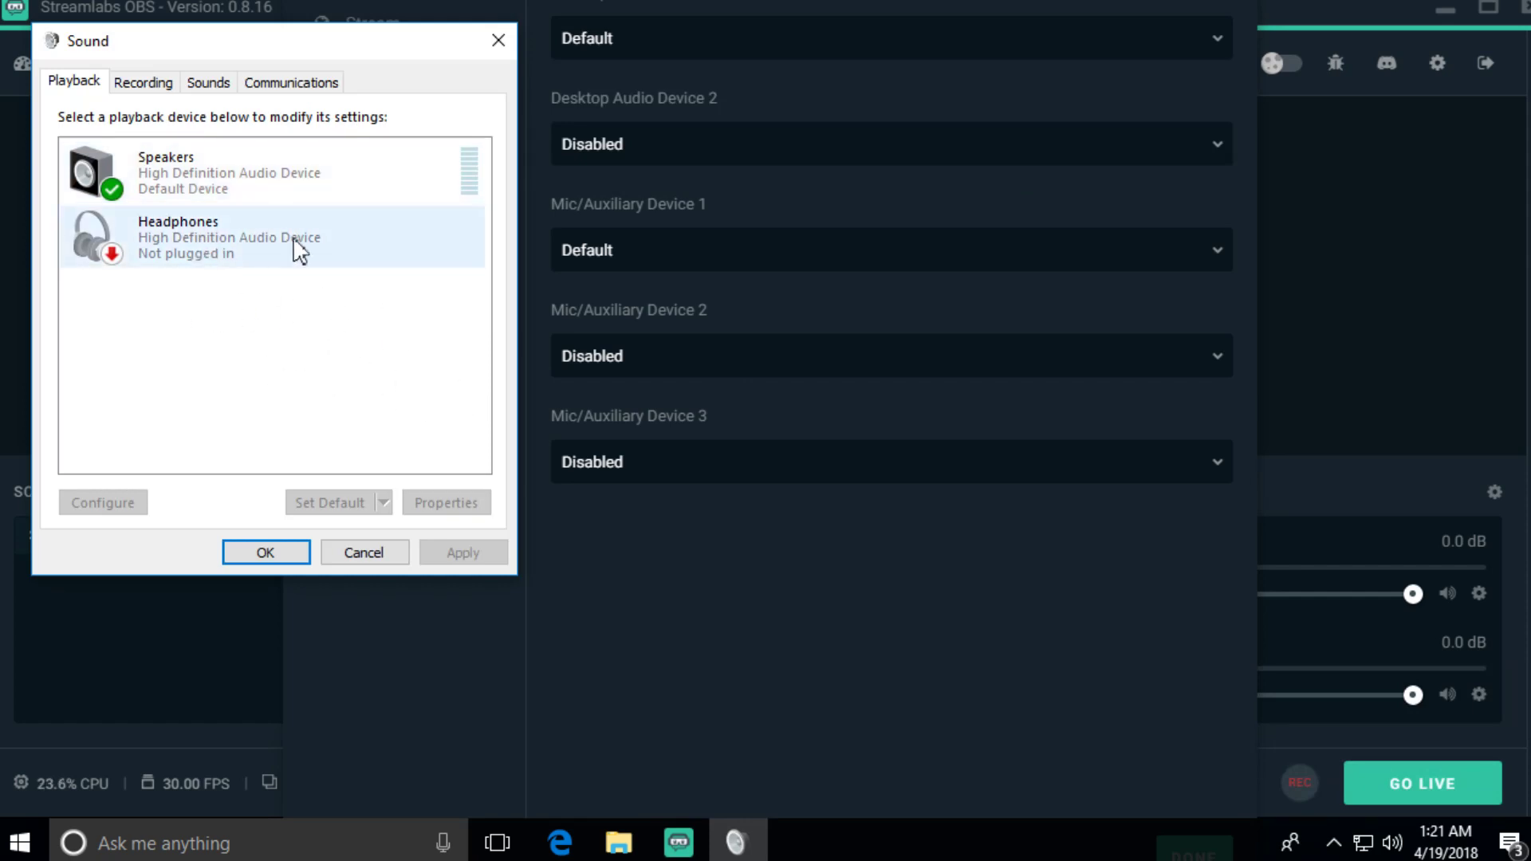
left_click(287, 554)
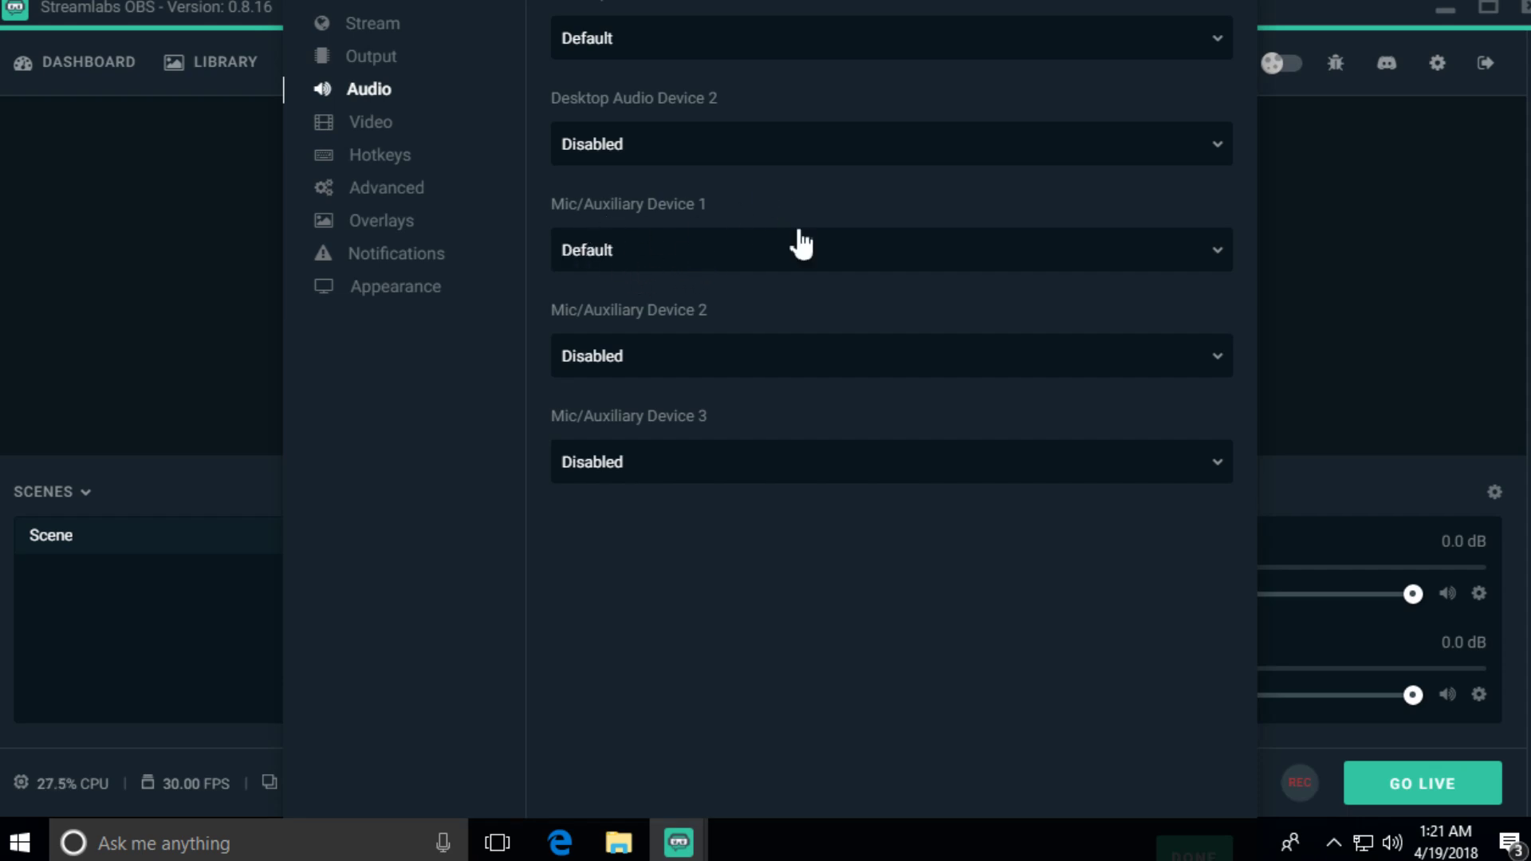
Step: Review the available choices for Mic/Auxiliary Device 1 without changing the selection
left_click(717, 249)
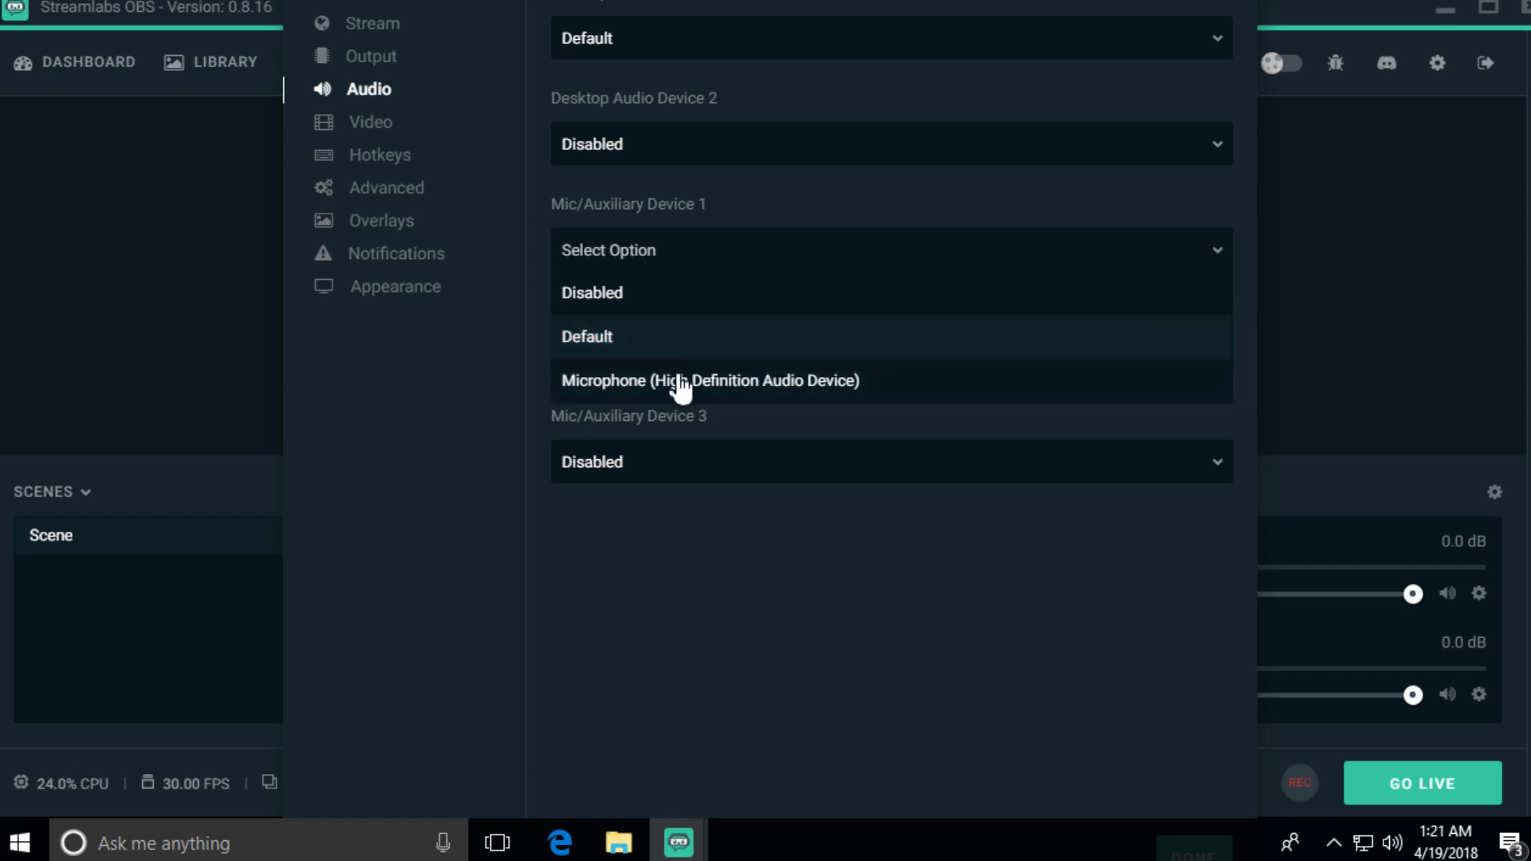
left_click(886, 611)
left_click(777, 259)
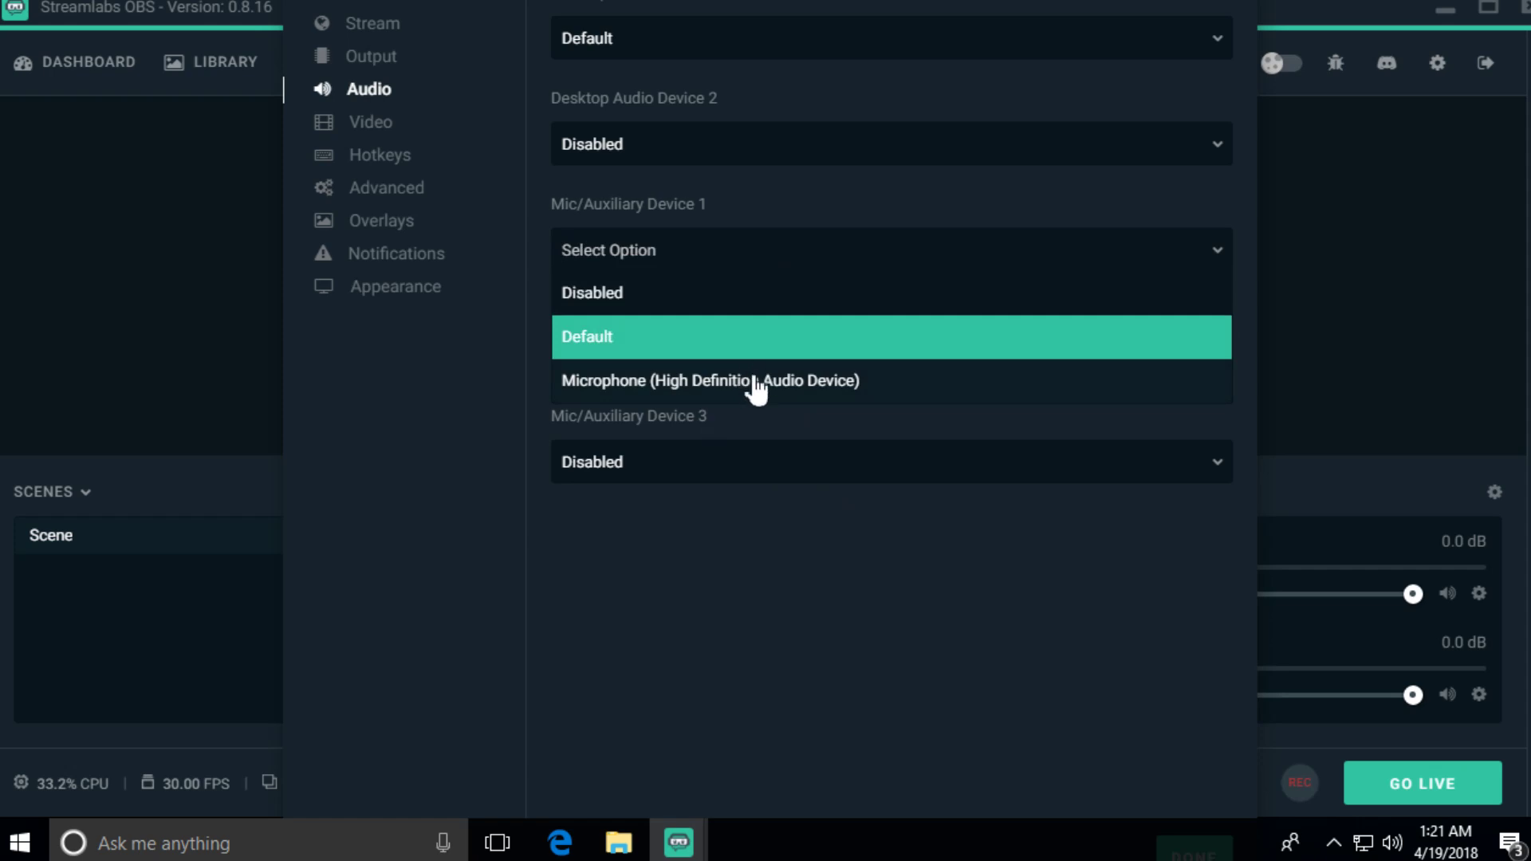
left_click(753, 422)
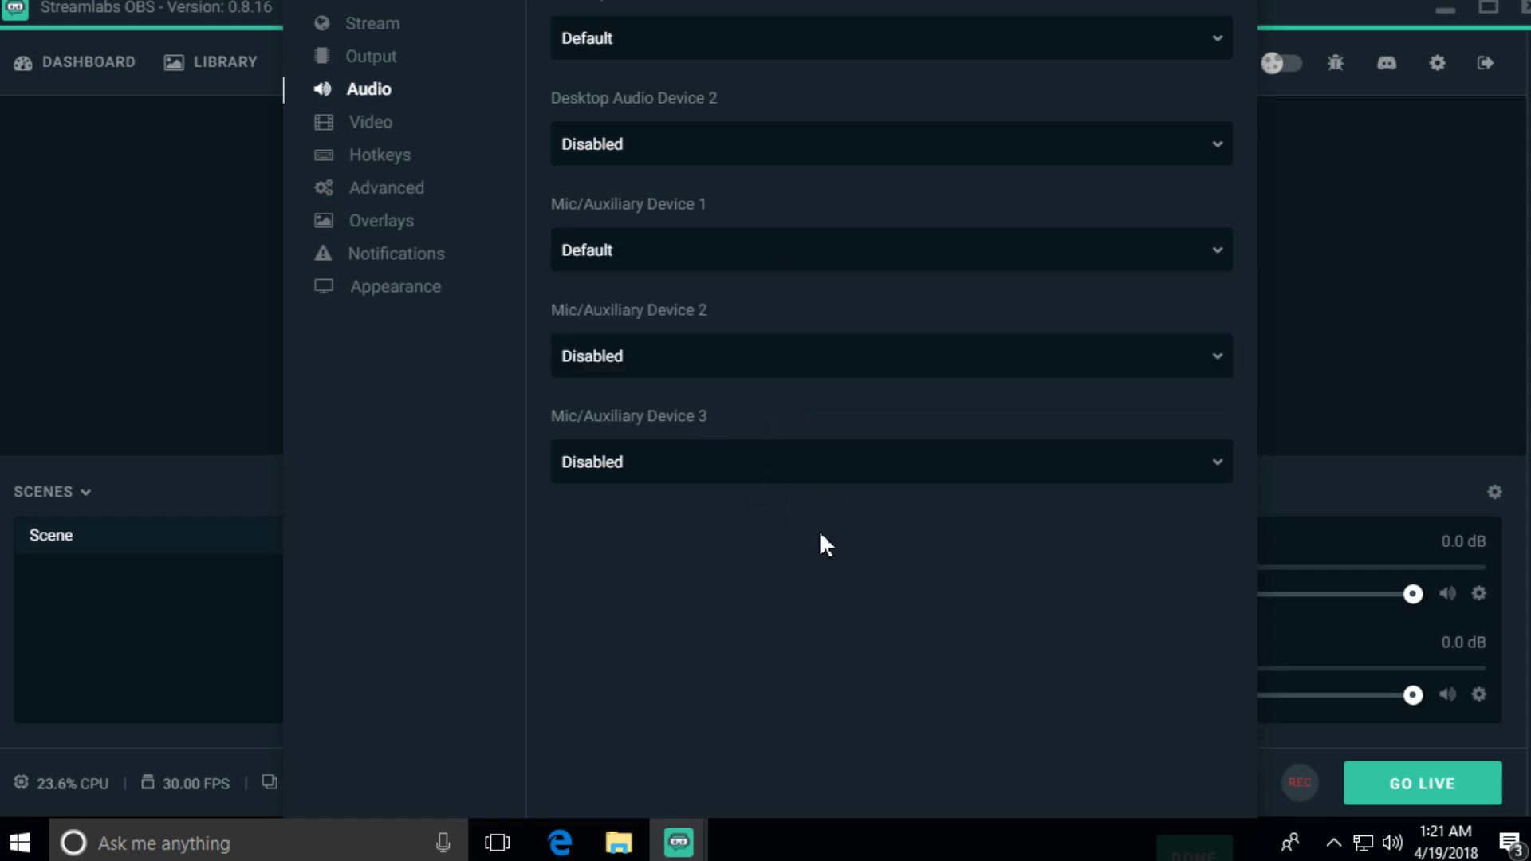
Step: Inspect the Windows recording devices to check which microphone is the default, and close the Sound dialog
right_click(1391, 842)
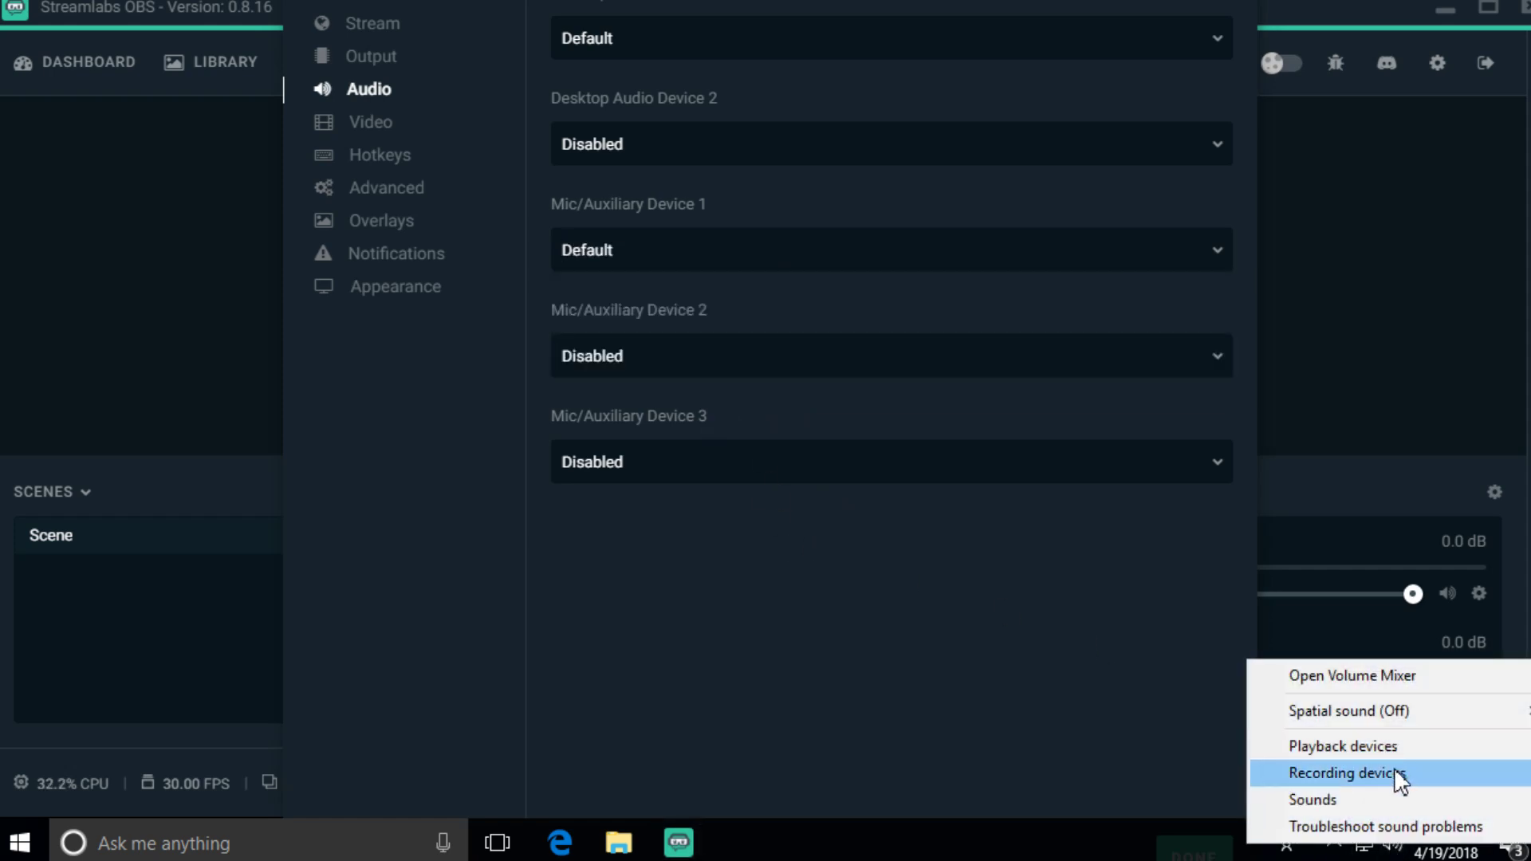
left_click(1395, 773)
left_click(325, 295)
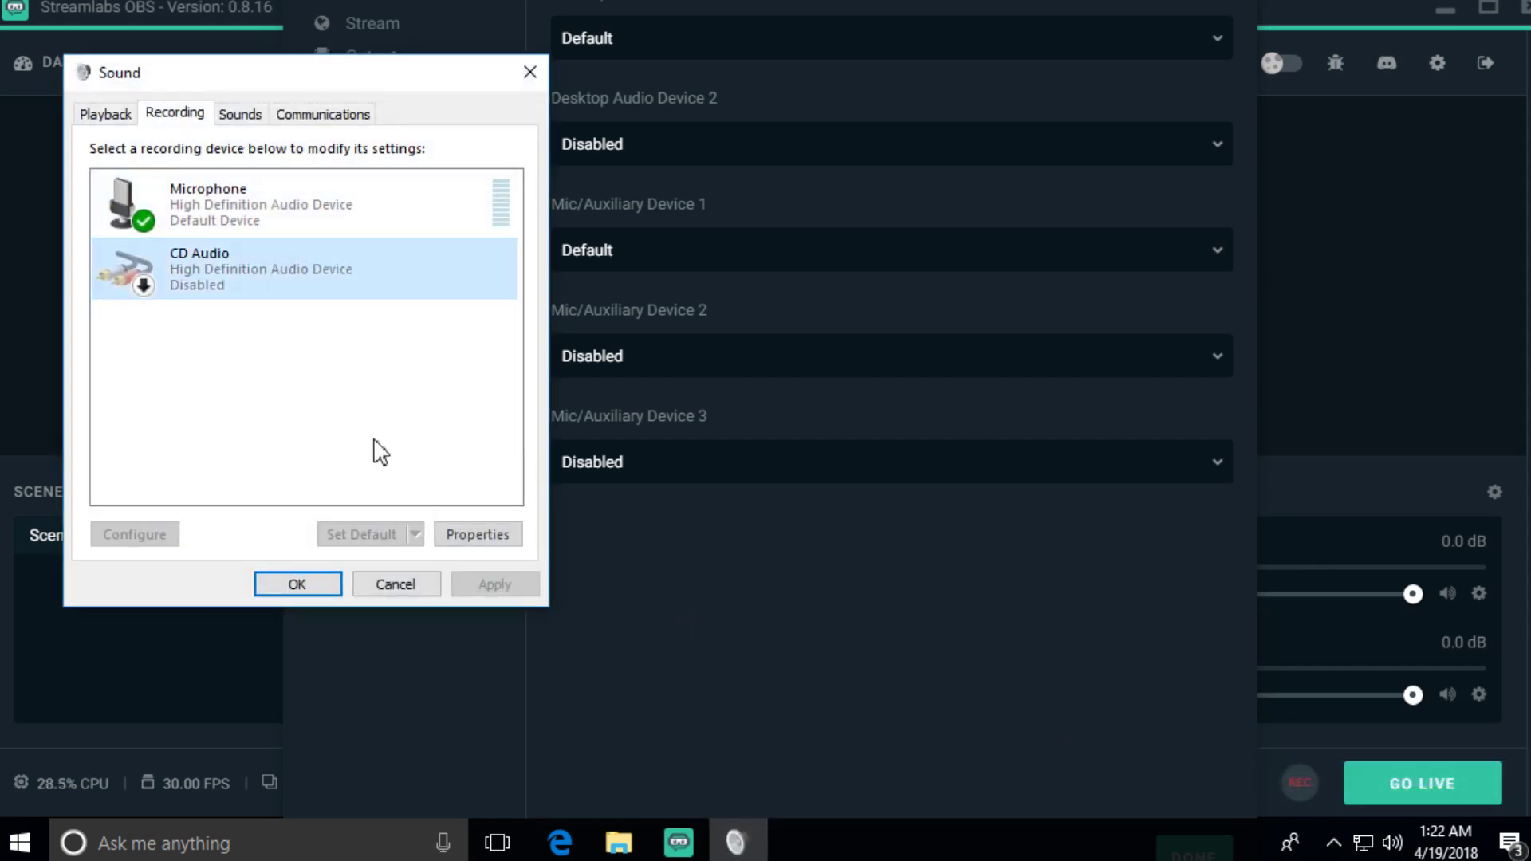
left_click(272, 223)
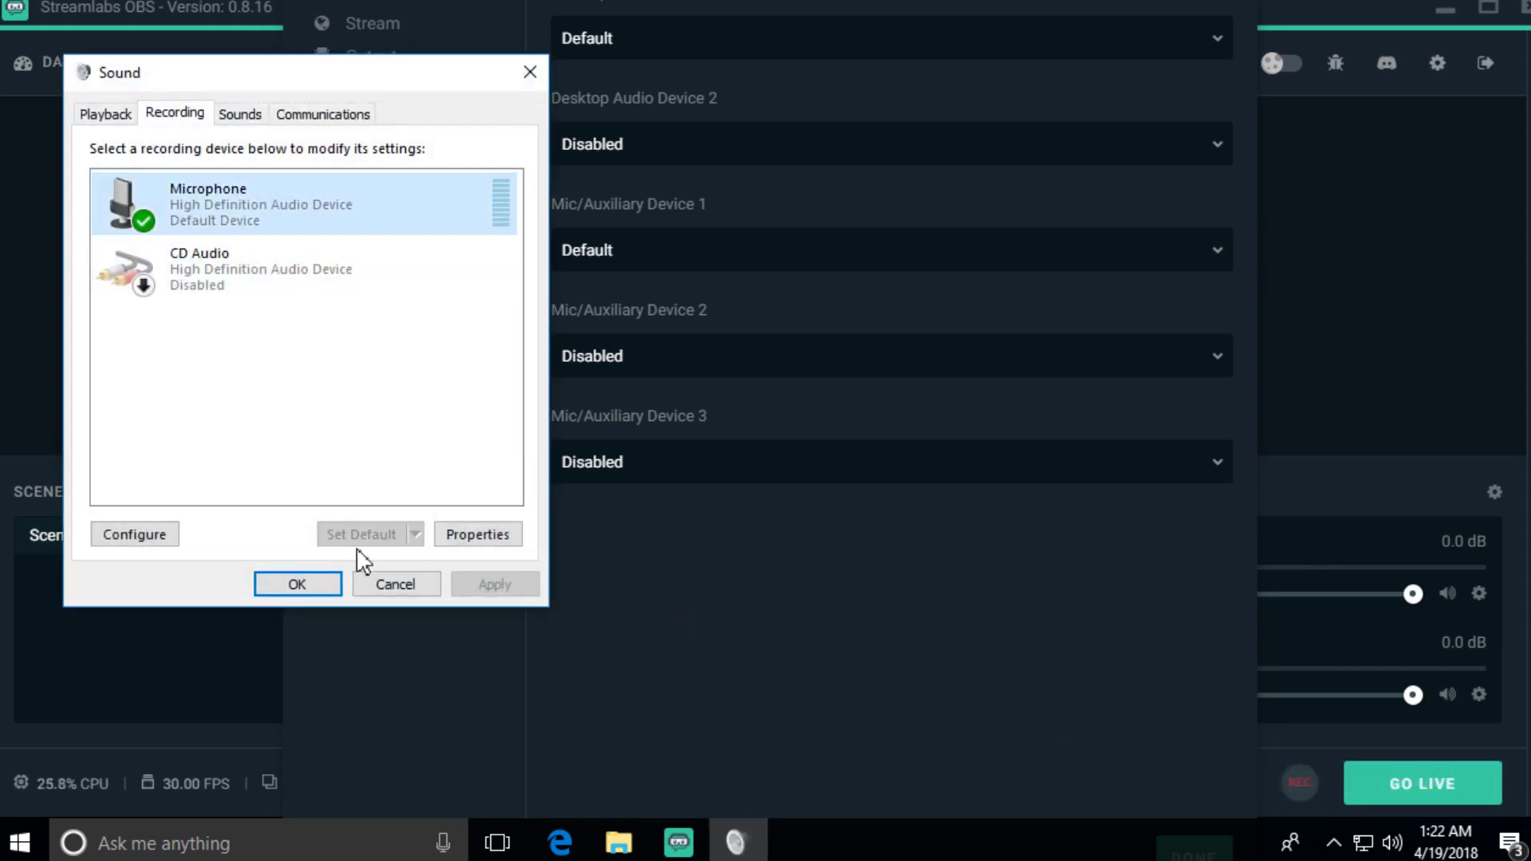
left_click(302, 589)
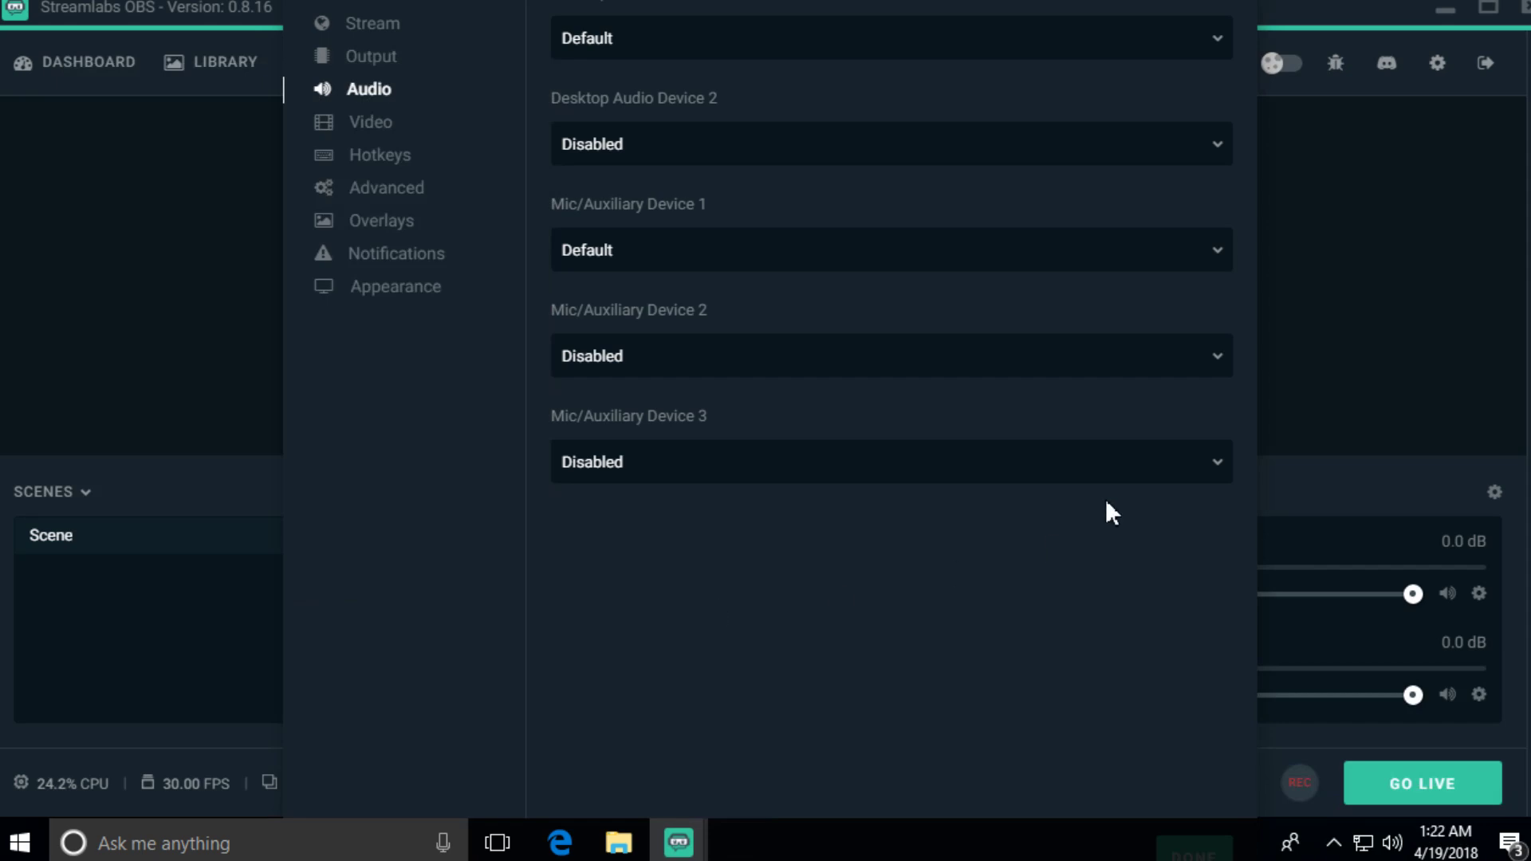
Step: Review the base resolution choices in the Video settings and choose 1280x720 as the output (scaled) resolution
left_click(384, 129)
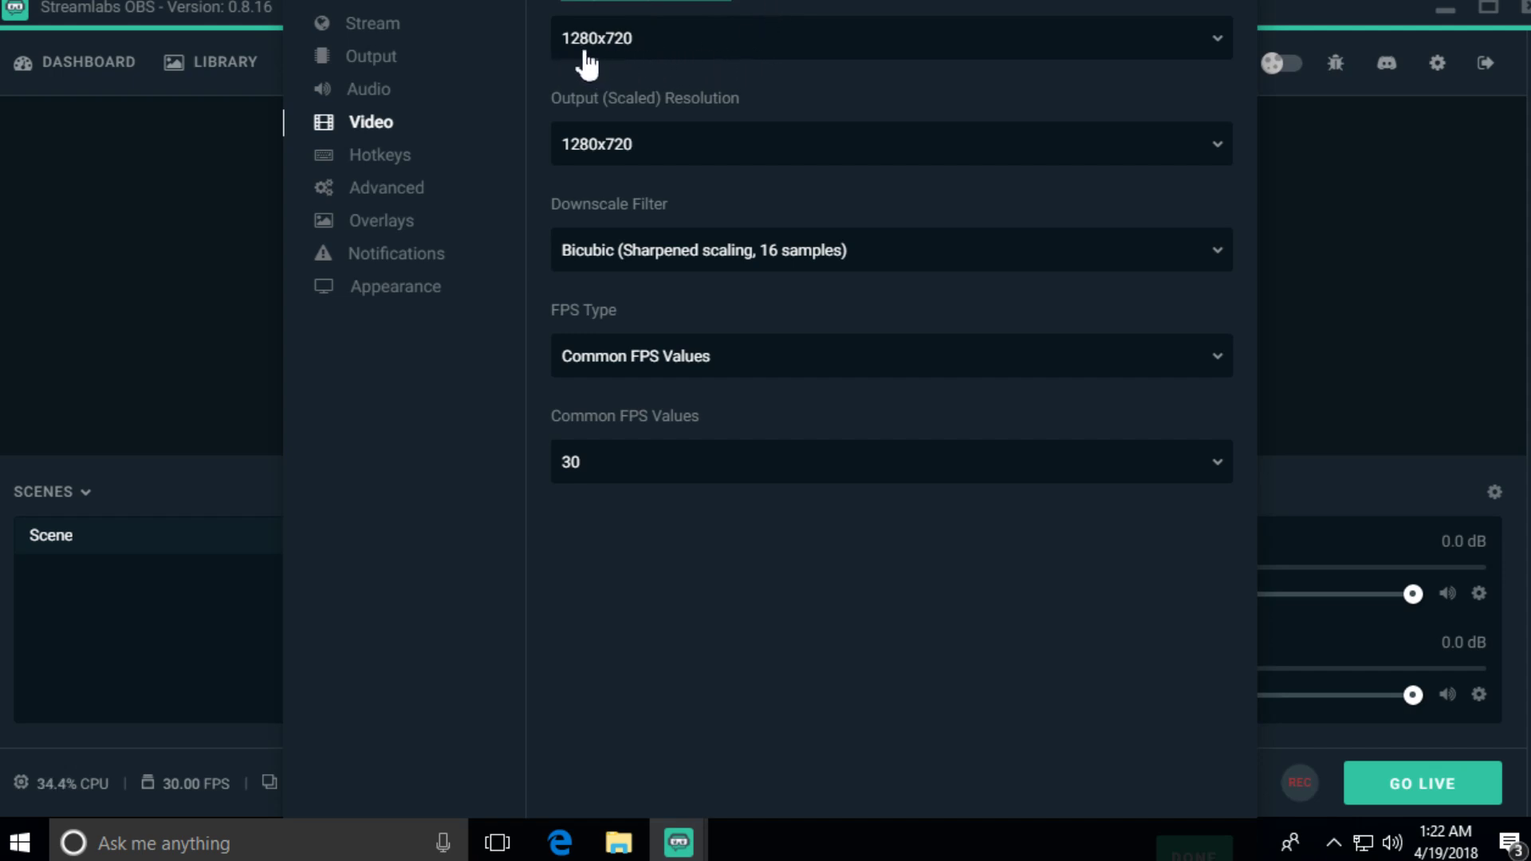
left_click(623, 55)
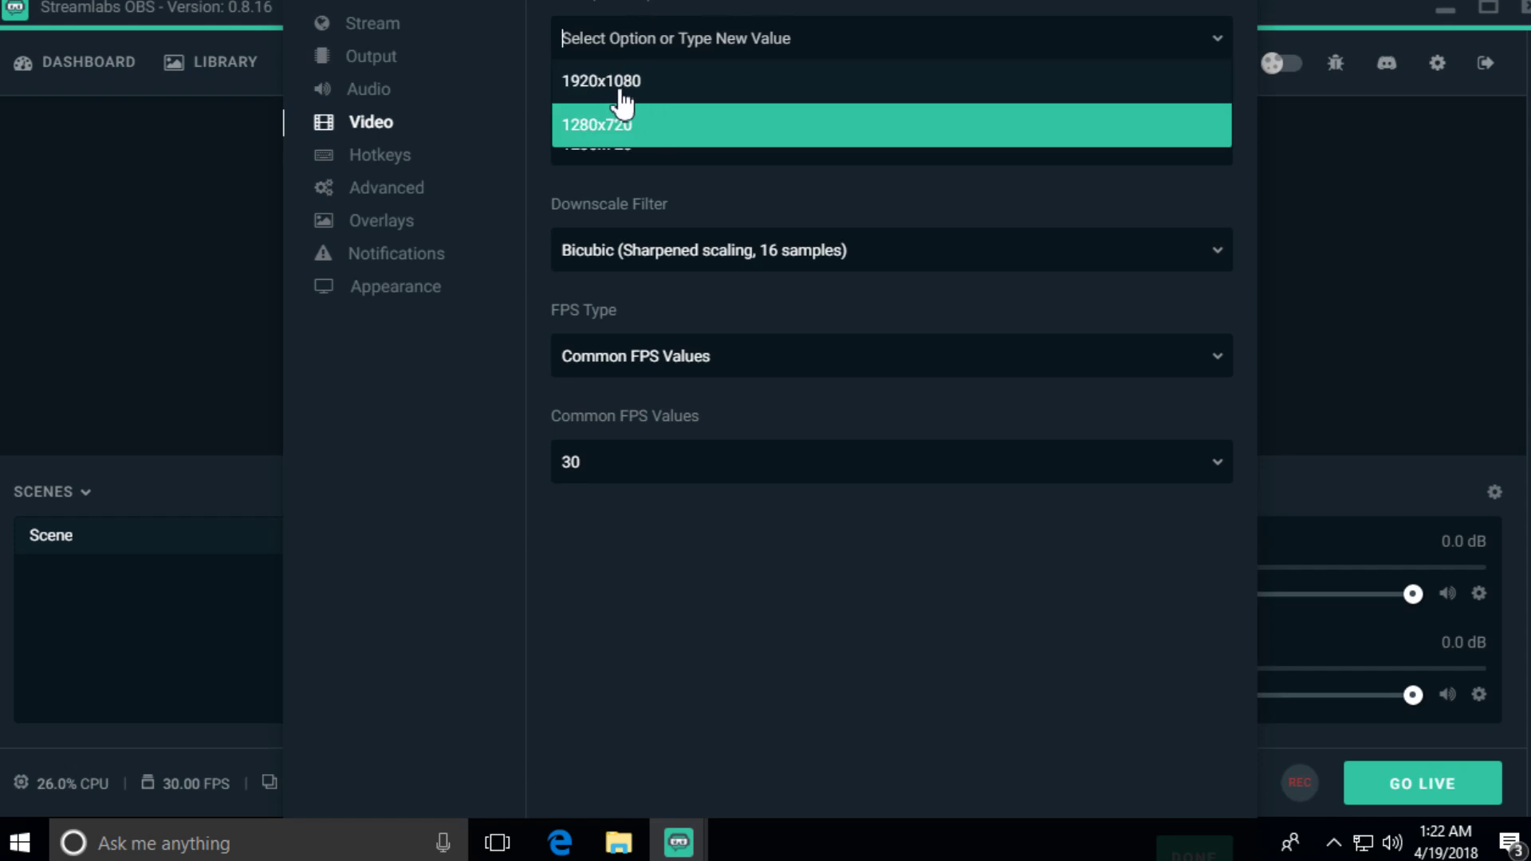
left_click(538, 80)
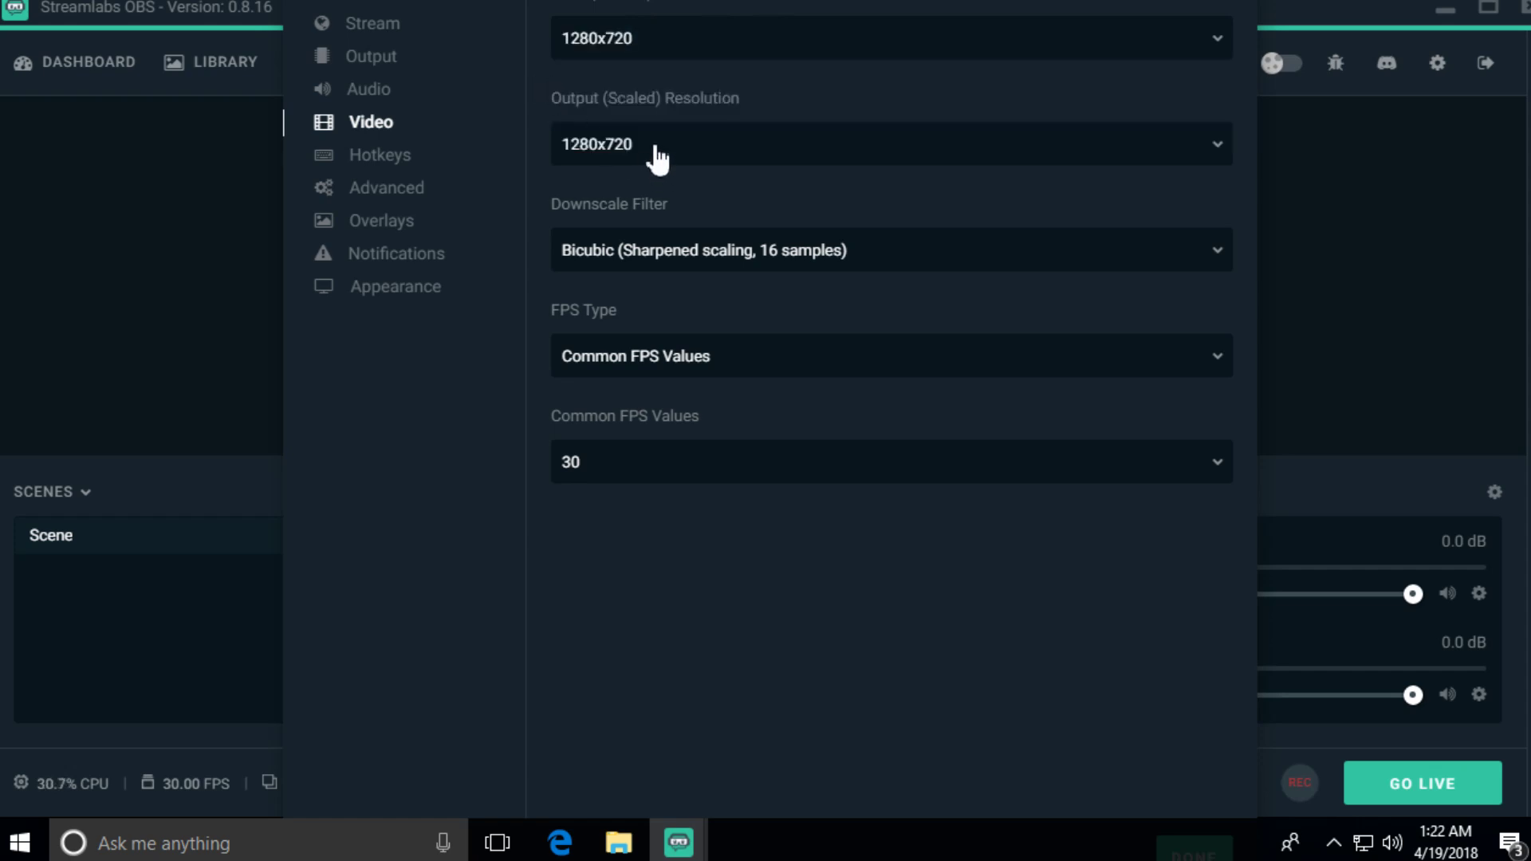
left_click(659, 151)
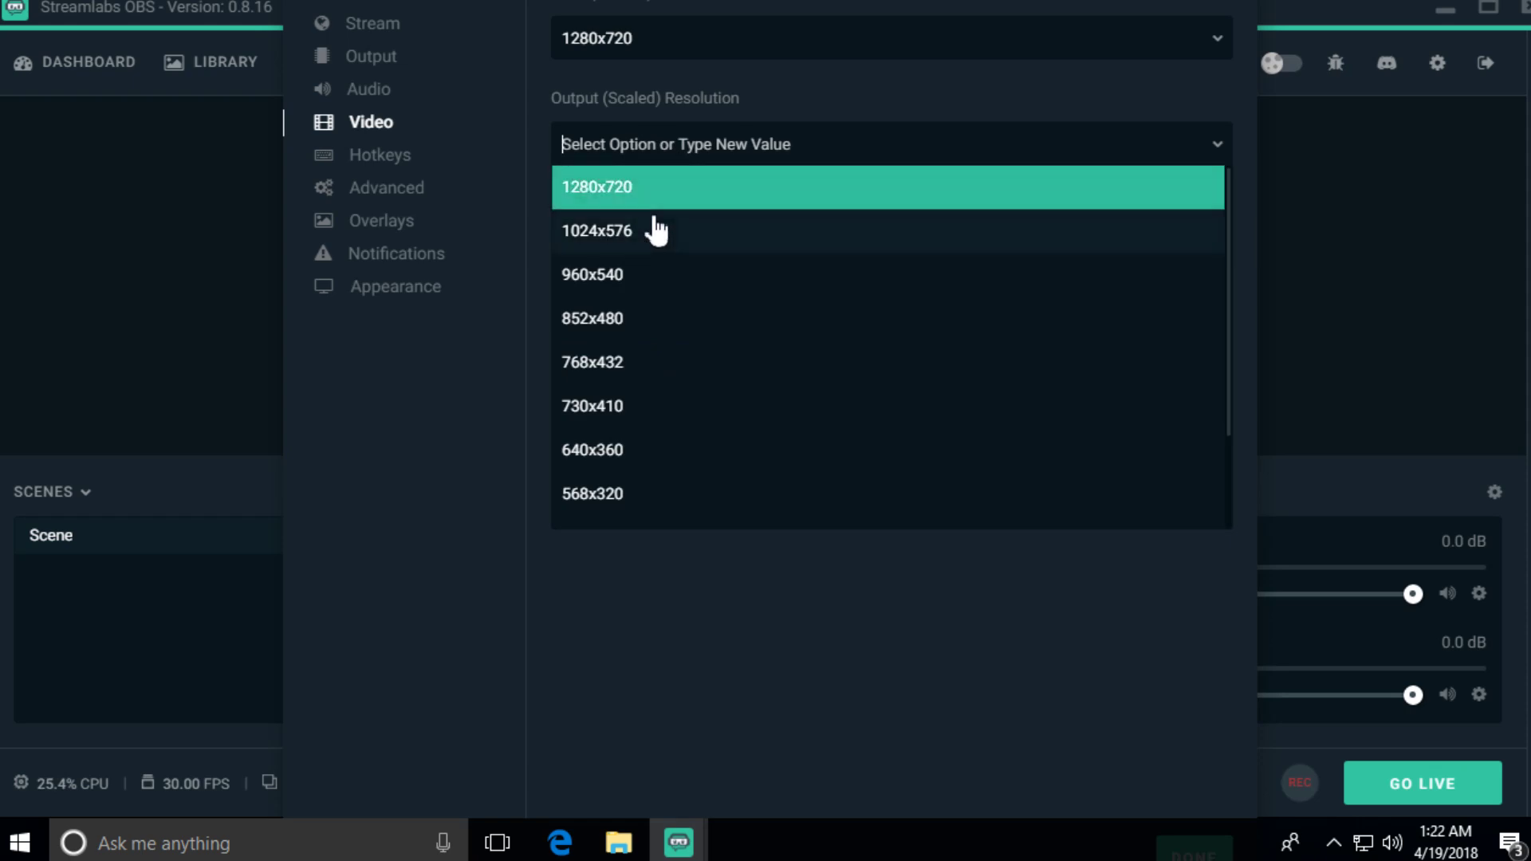
left_click(543, 263)
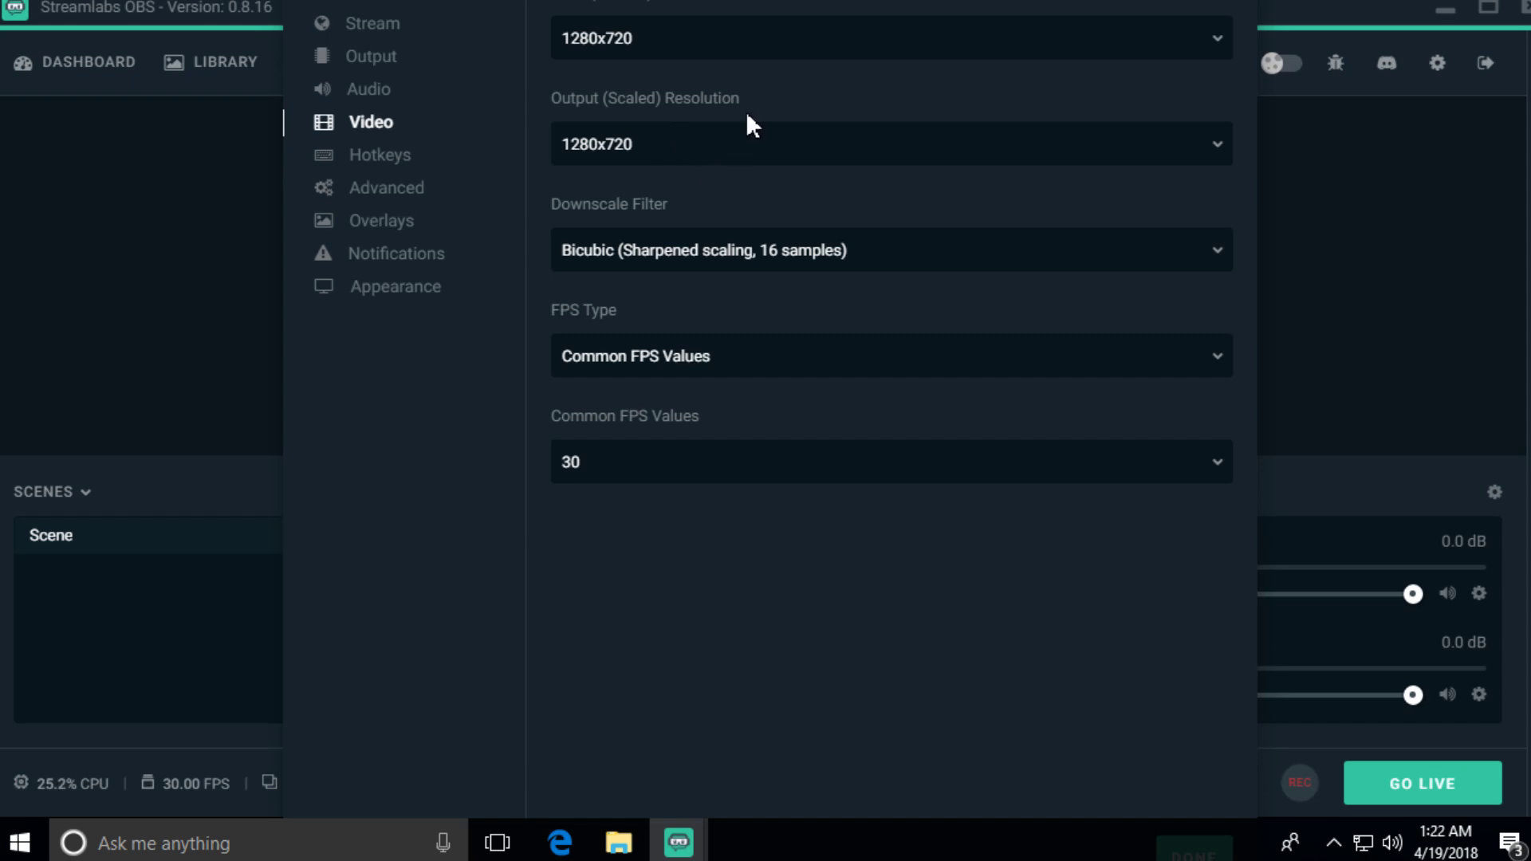
left_click(675, 164)
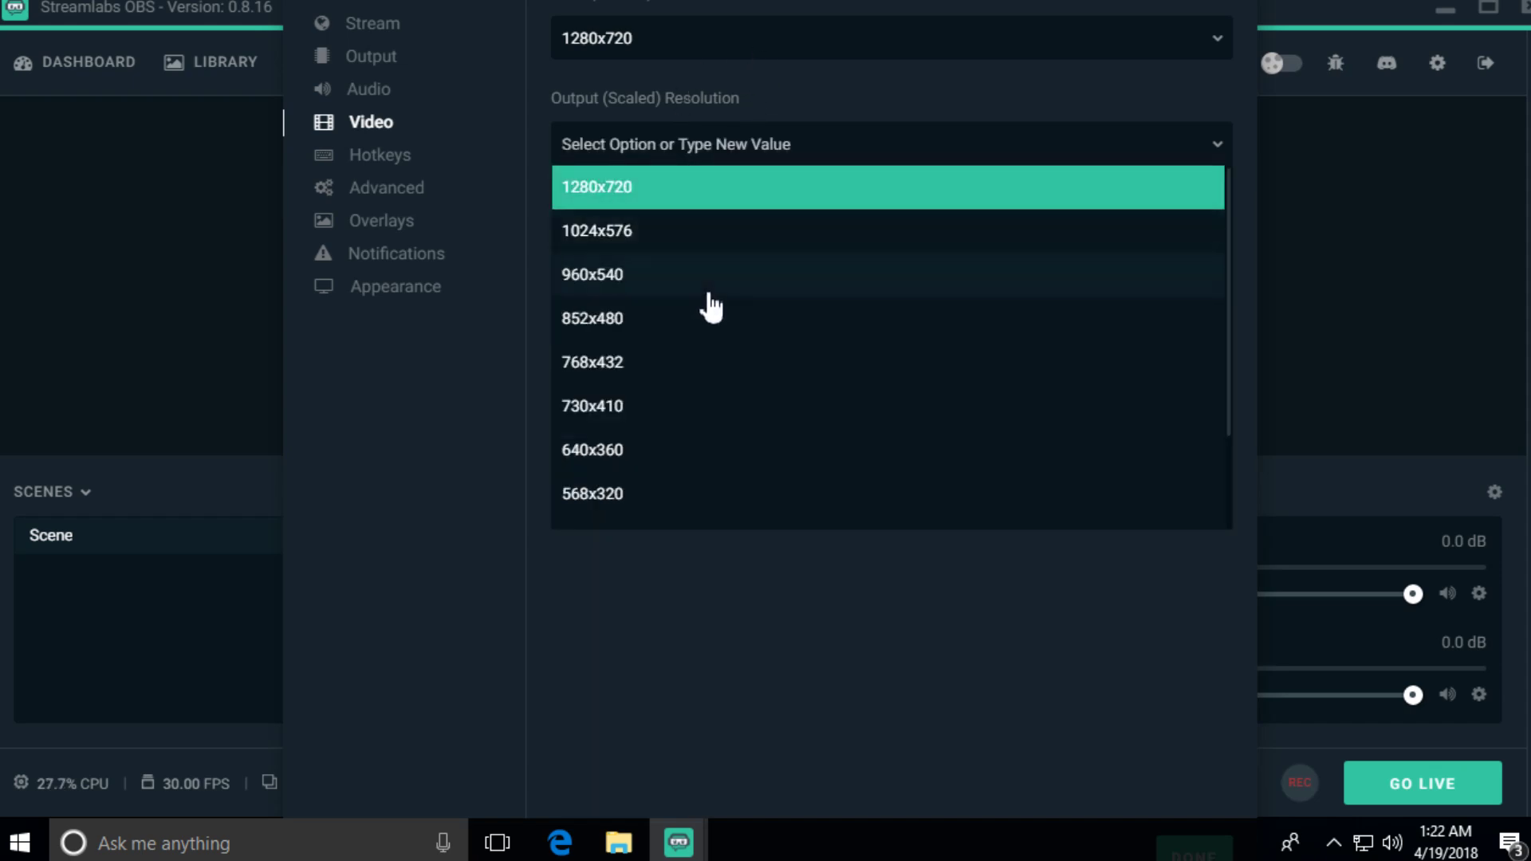
left_click(600, 190)
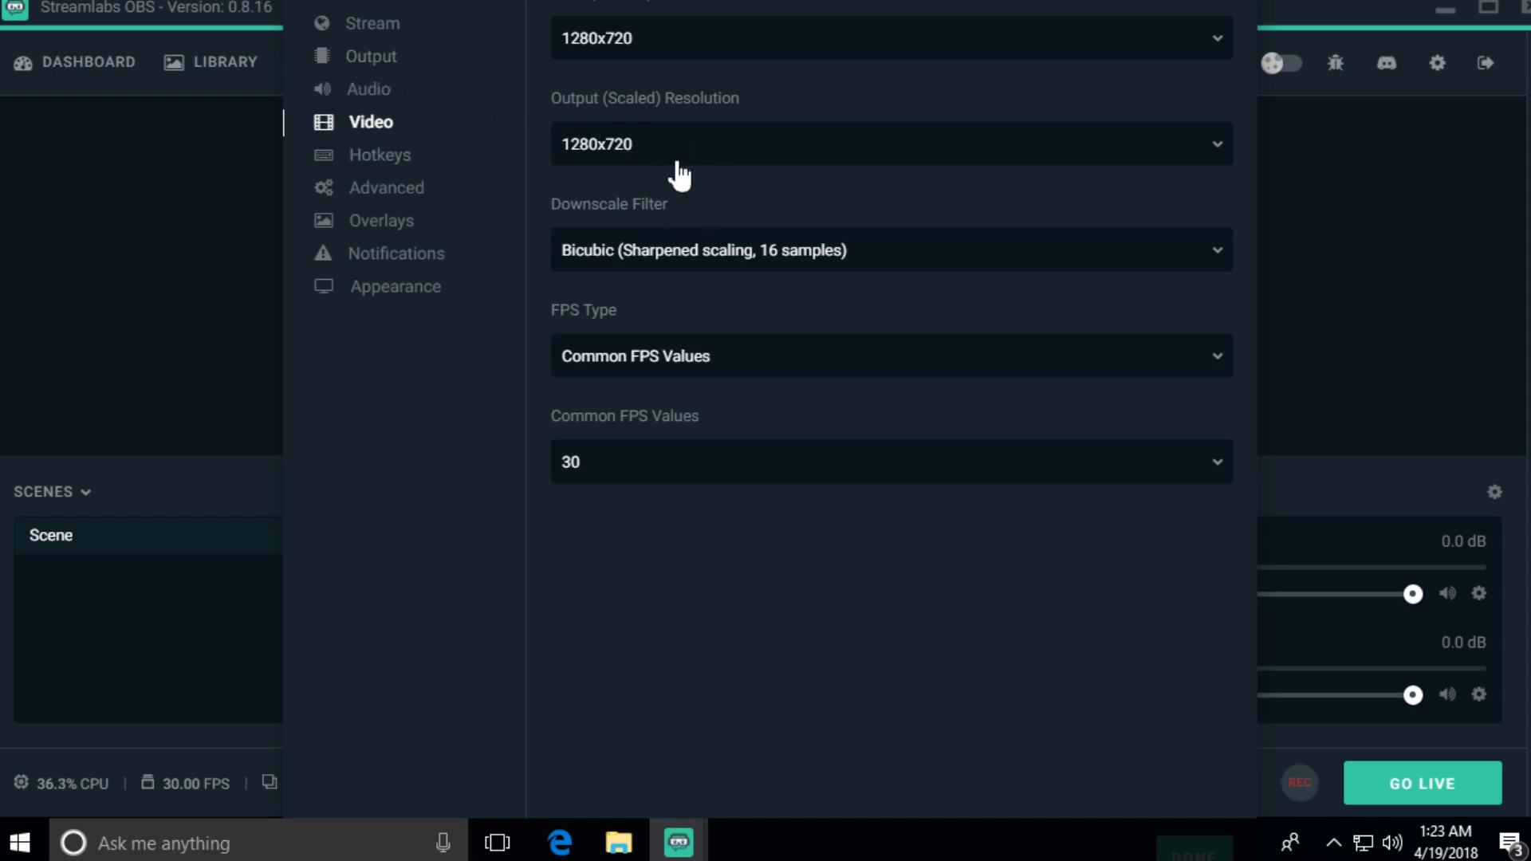
Step: Recheck the streaming video bitrate in the Output settings, and return to the Video settings
left_click(381, 68)
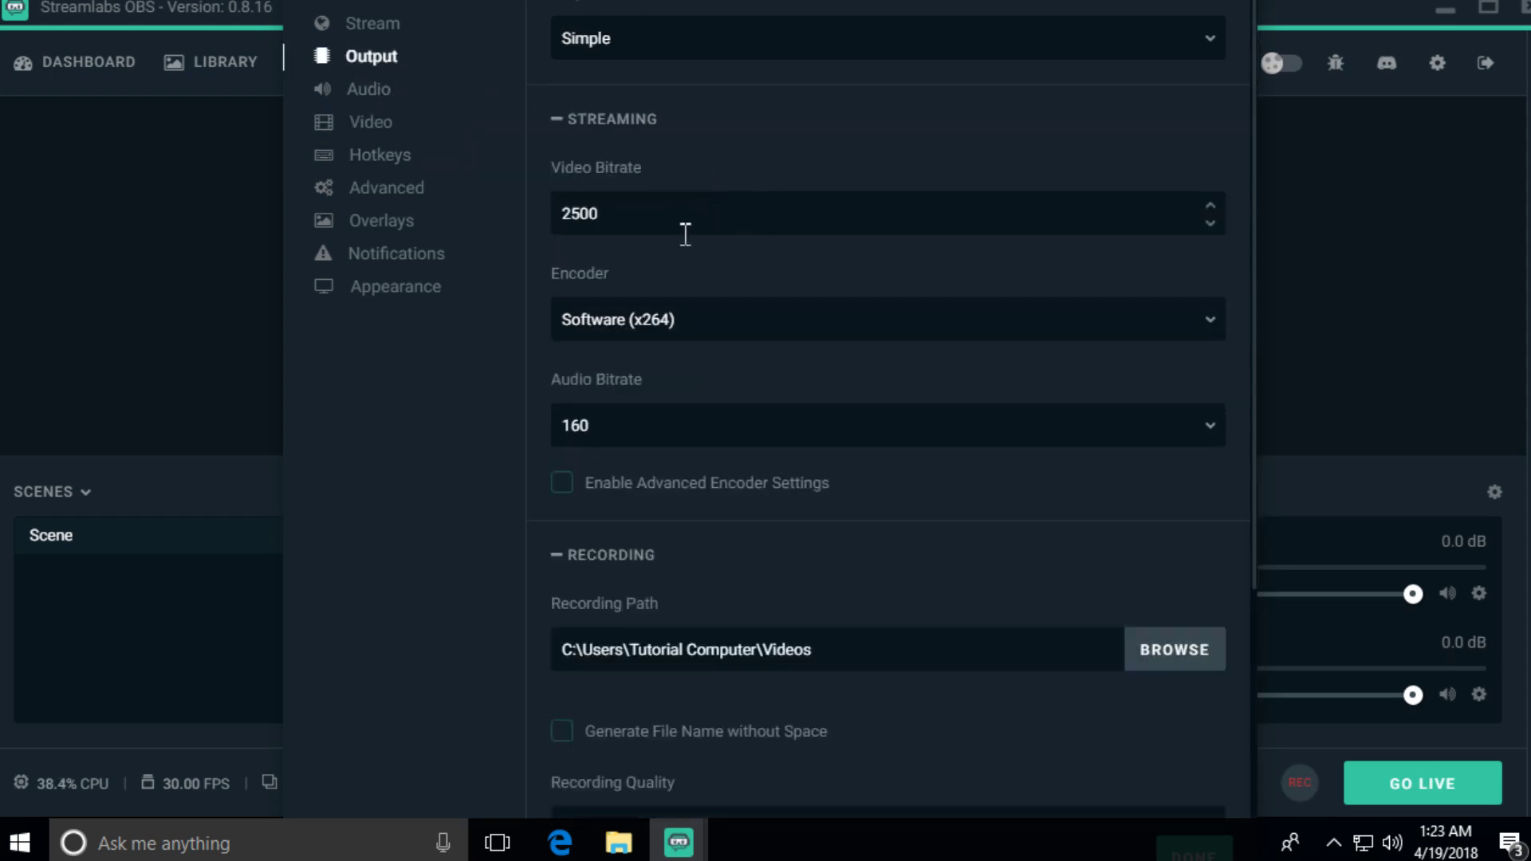
left_click_drag(718, 220, 519, 216)
left_click(373, 126)
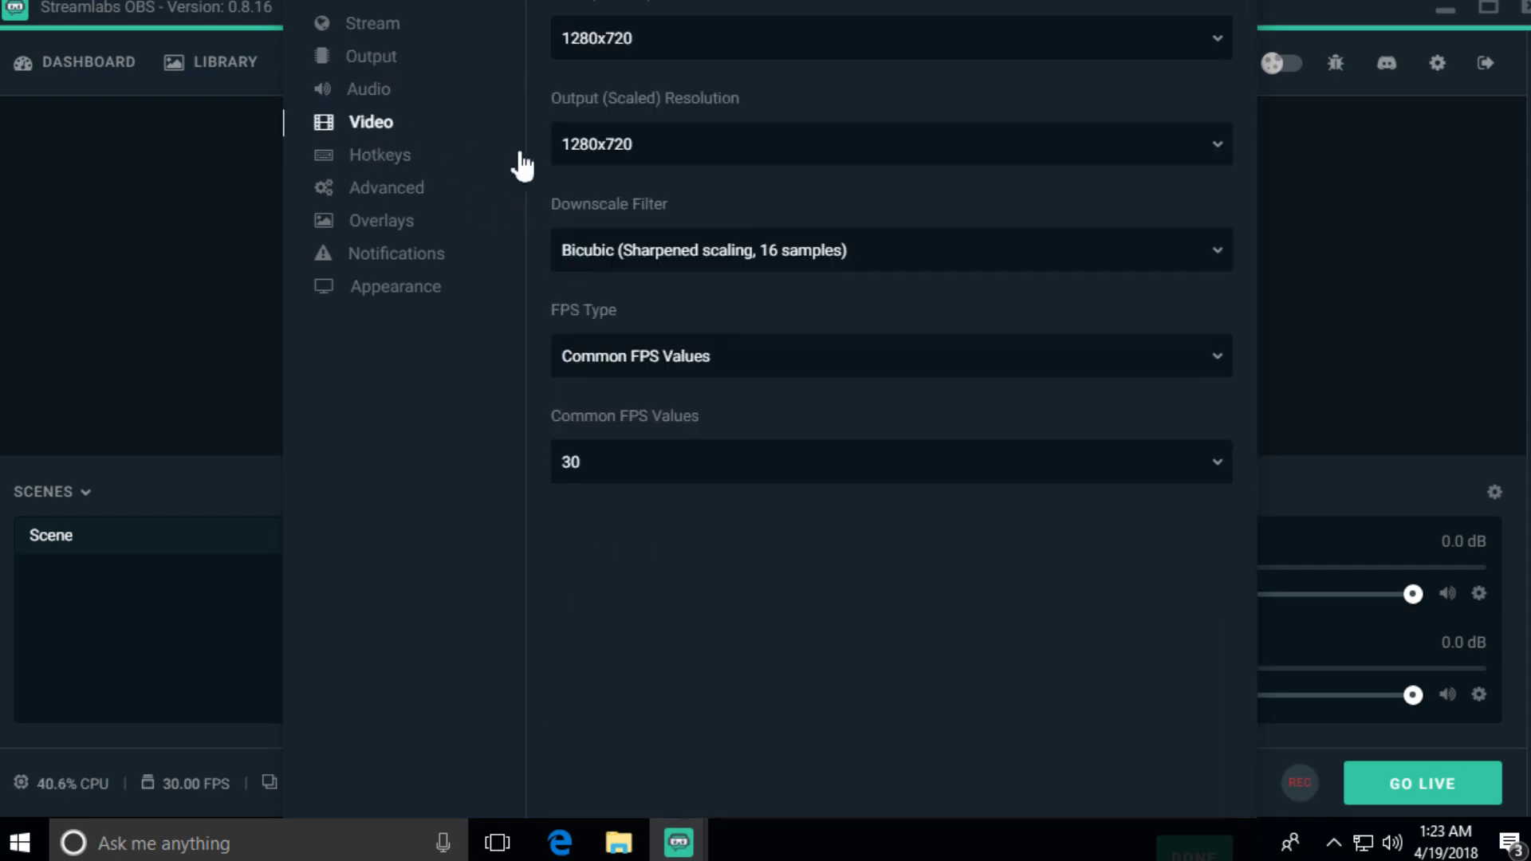
Step: Compare the output (scaled) resolution choices in the Video settings with the streaming video bitrate in the Output settings
left_click(732, 155)
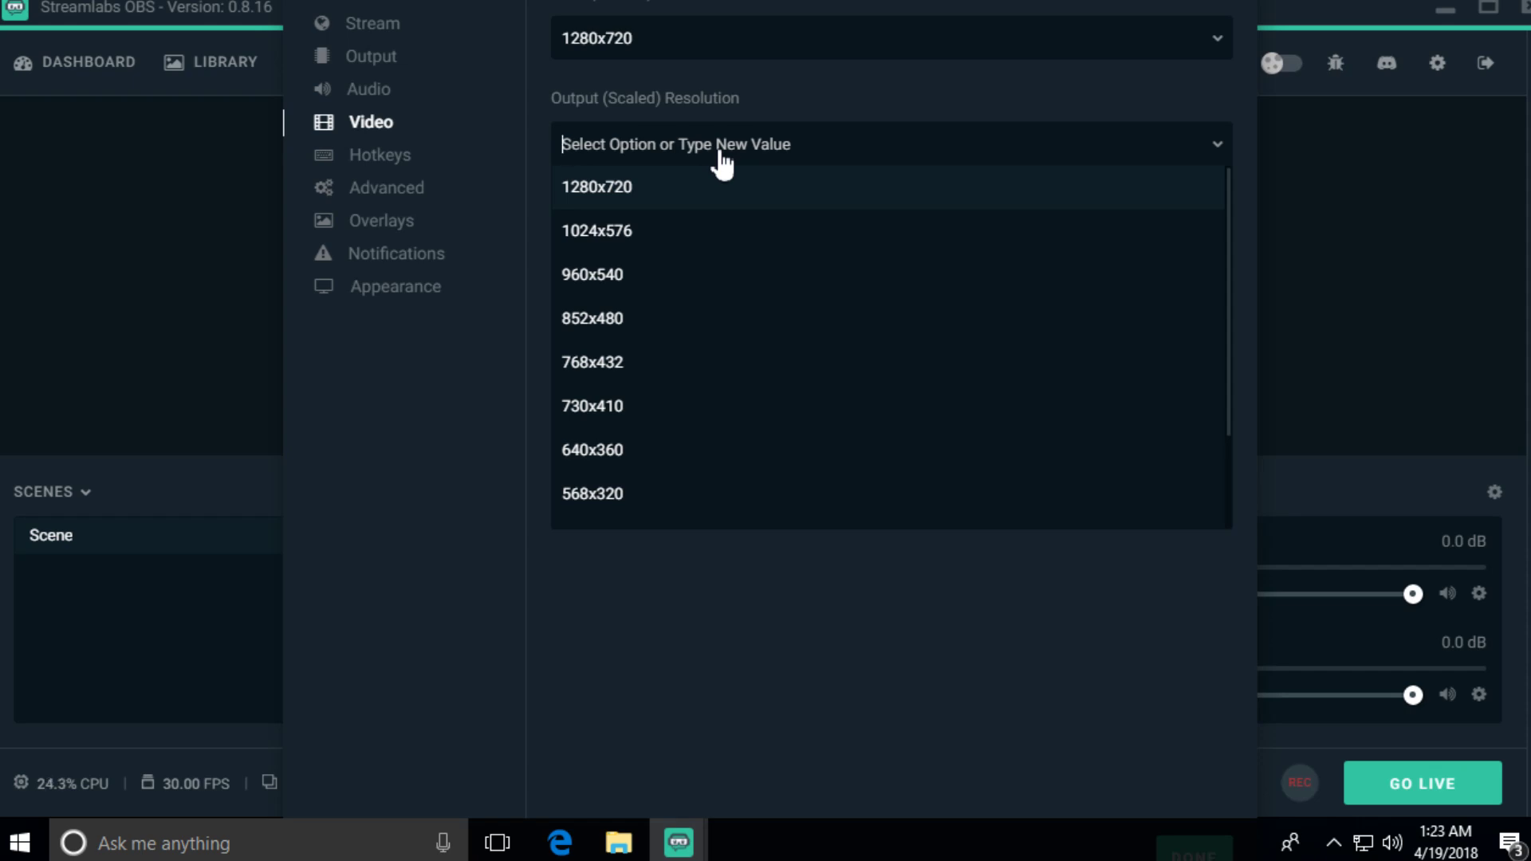
left_click(372, 61)
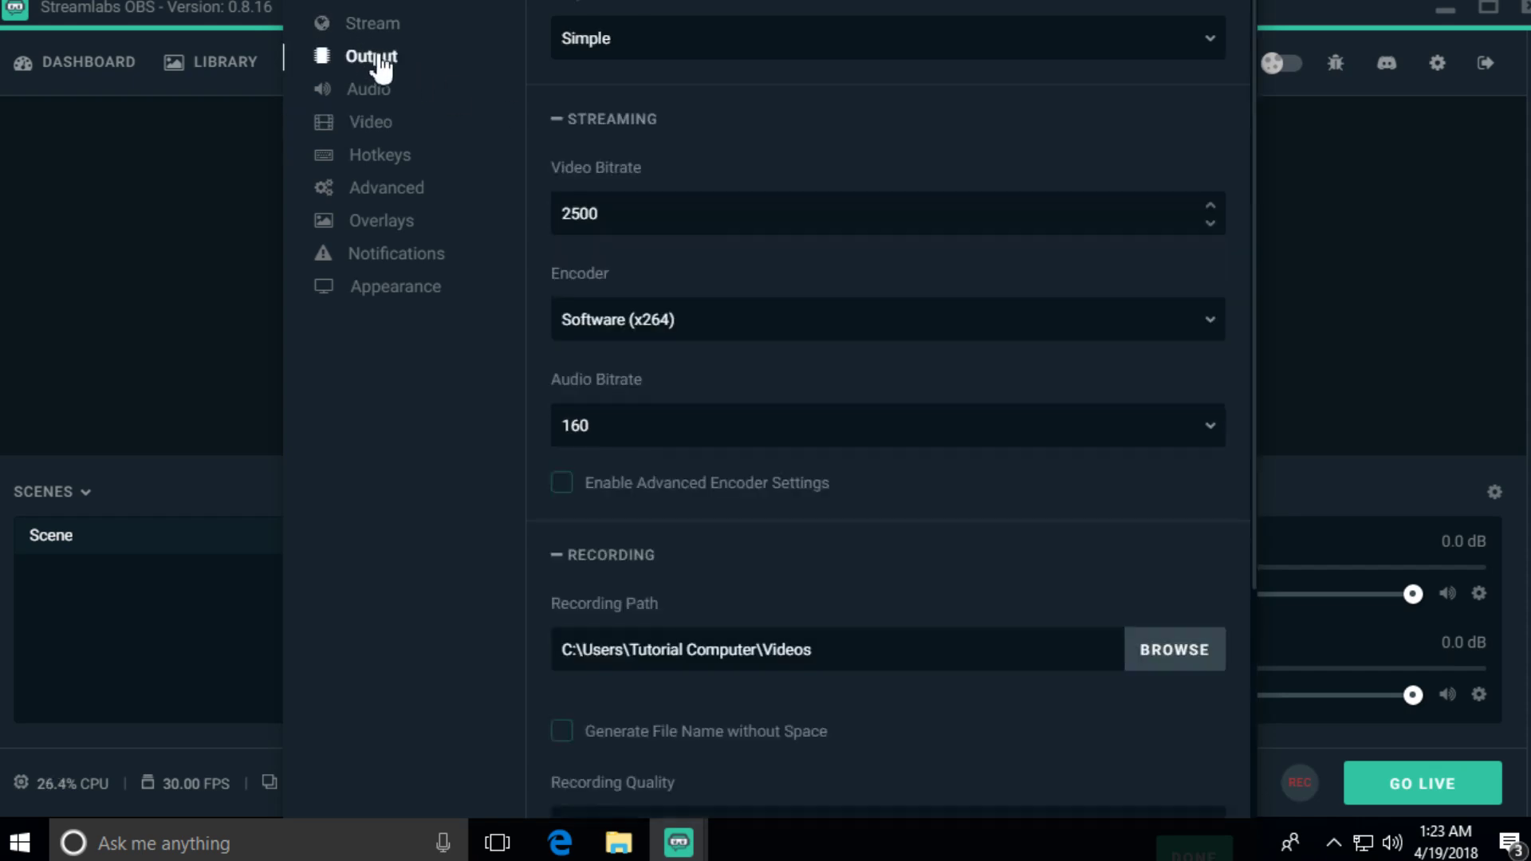
double_click(702, 218)
left_click(393, 120)
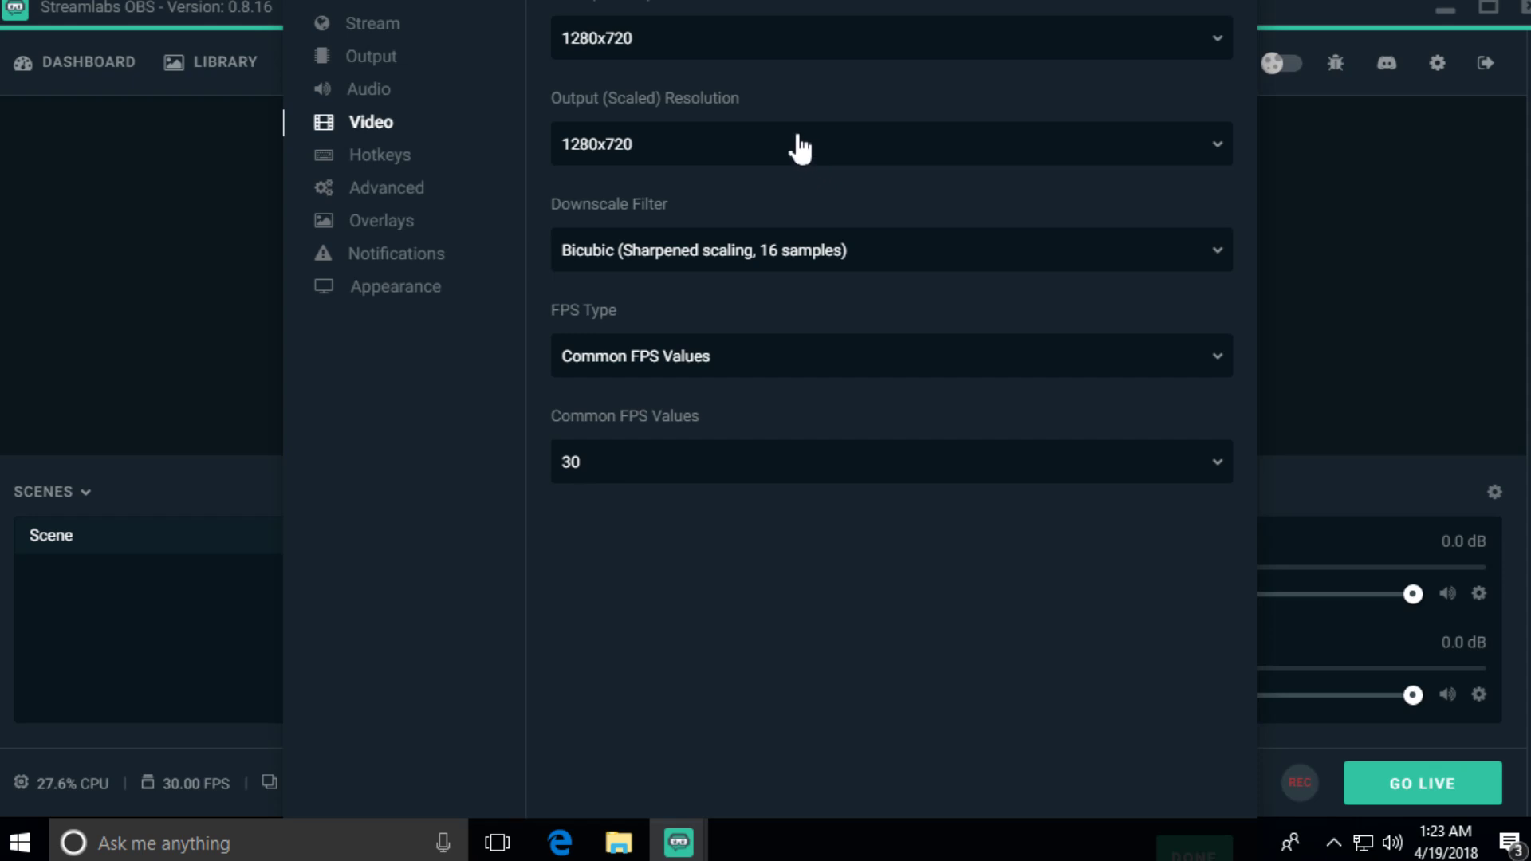
left_click(383, 60)
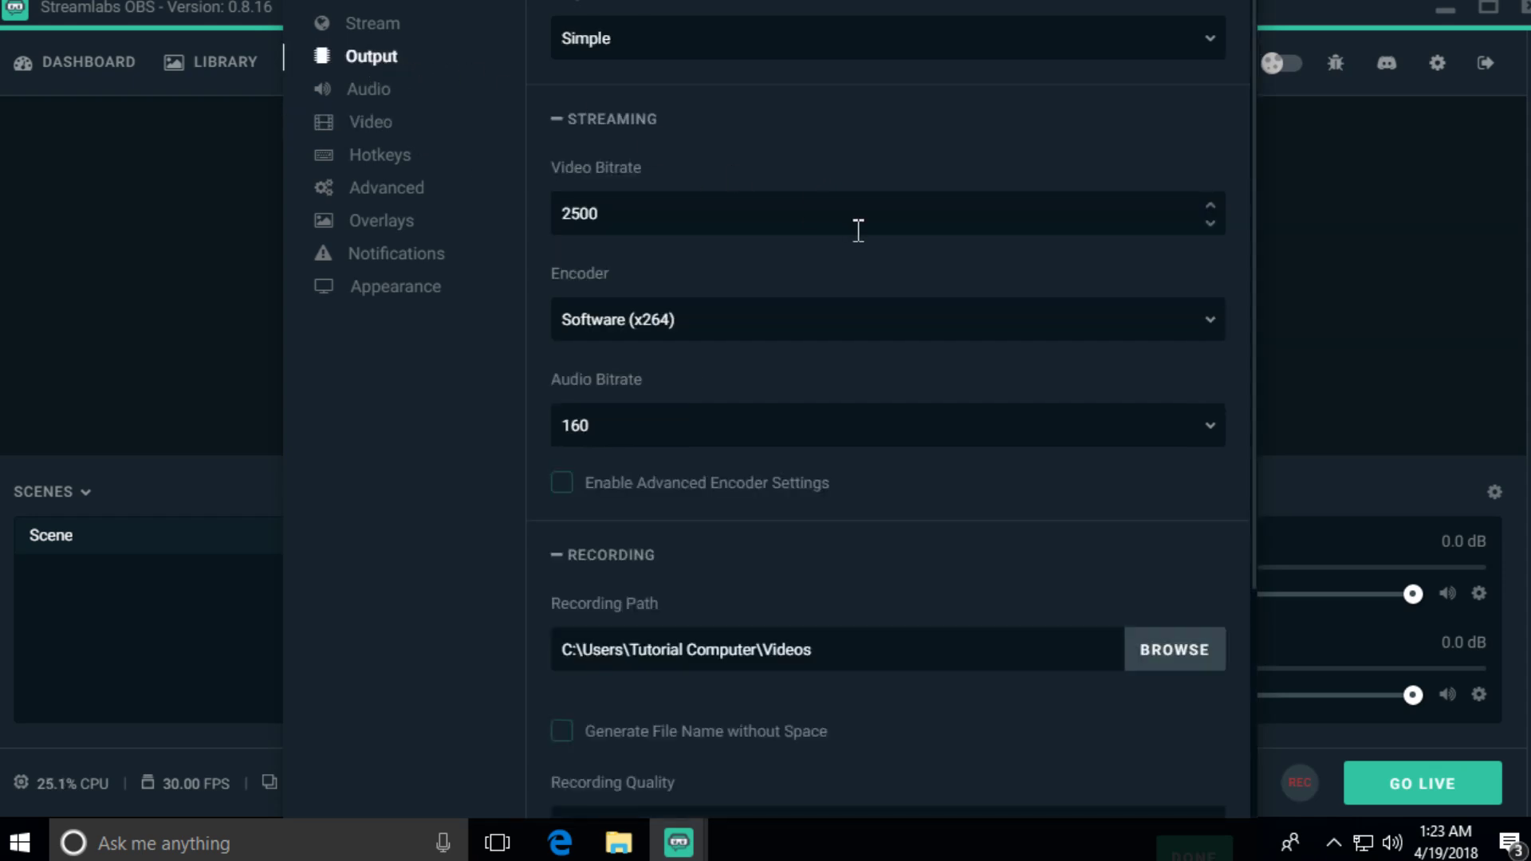
left_click_drag(861, 214, 540, 235)
left_click(368, 126)
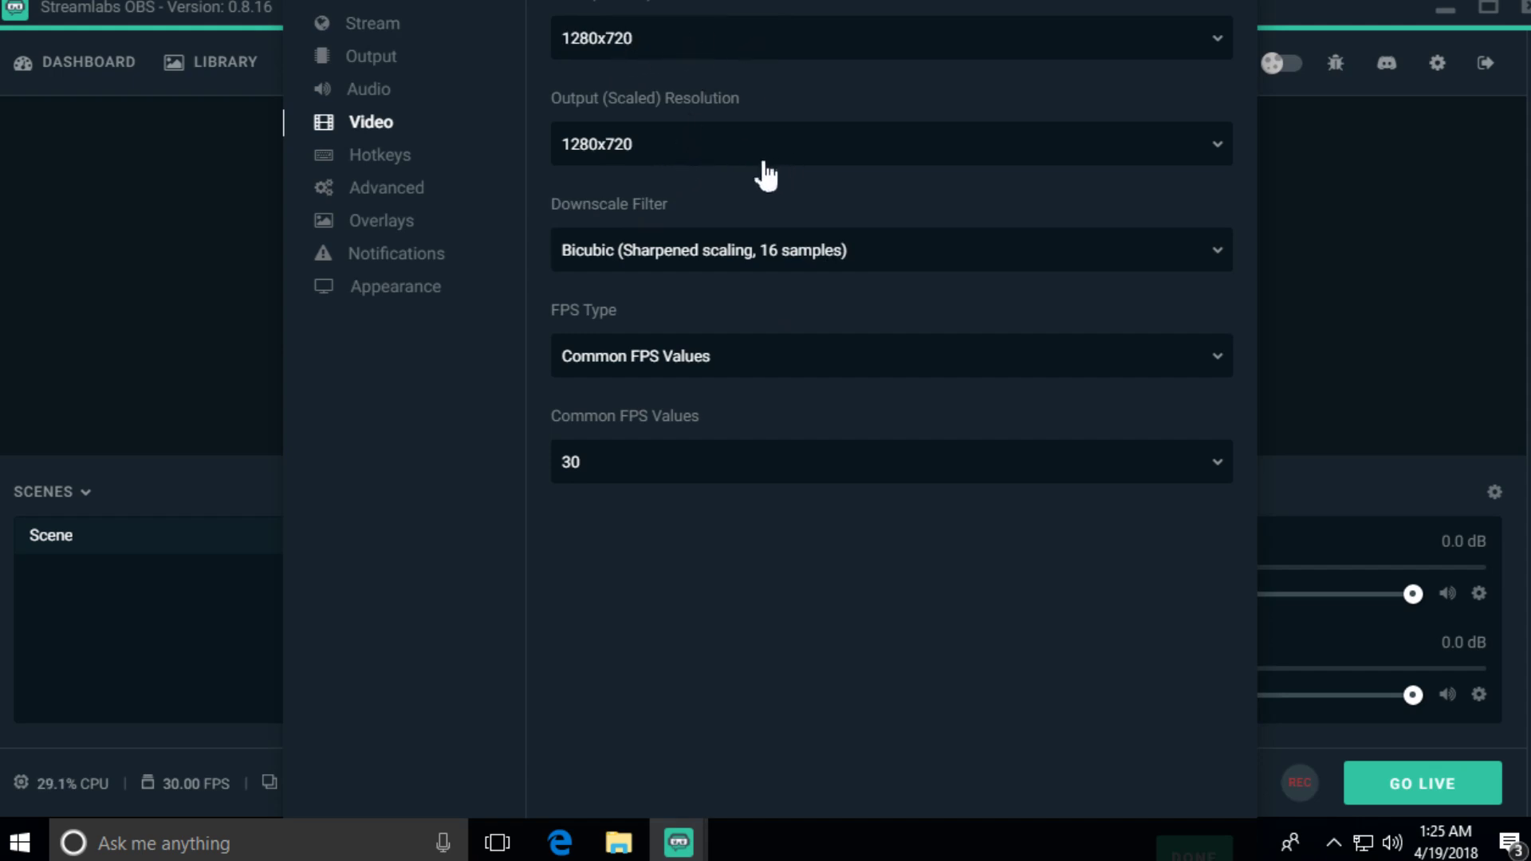
Step: Review the available Downscale Filter choices in the Video settings without changing the selection
left_click(778, 262)
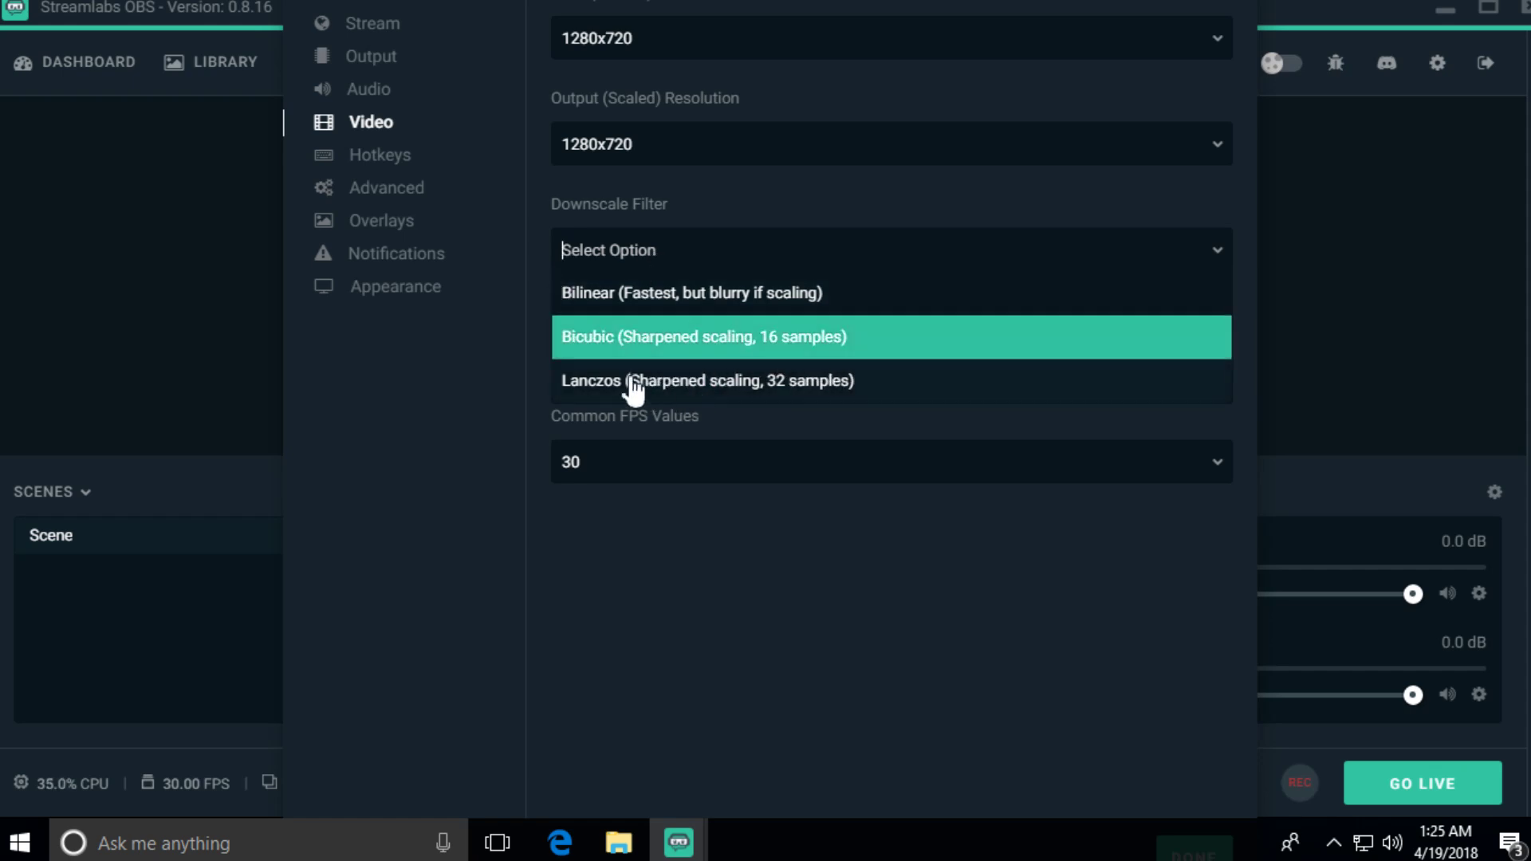
left_click(545, 389)
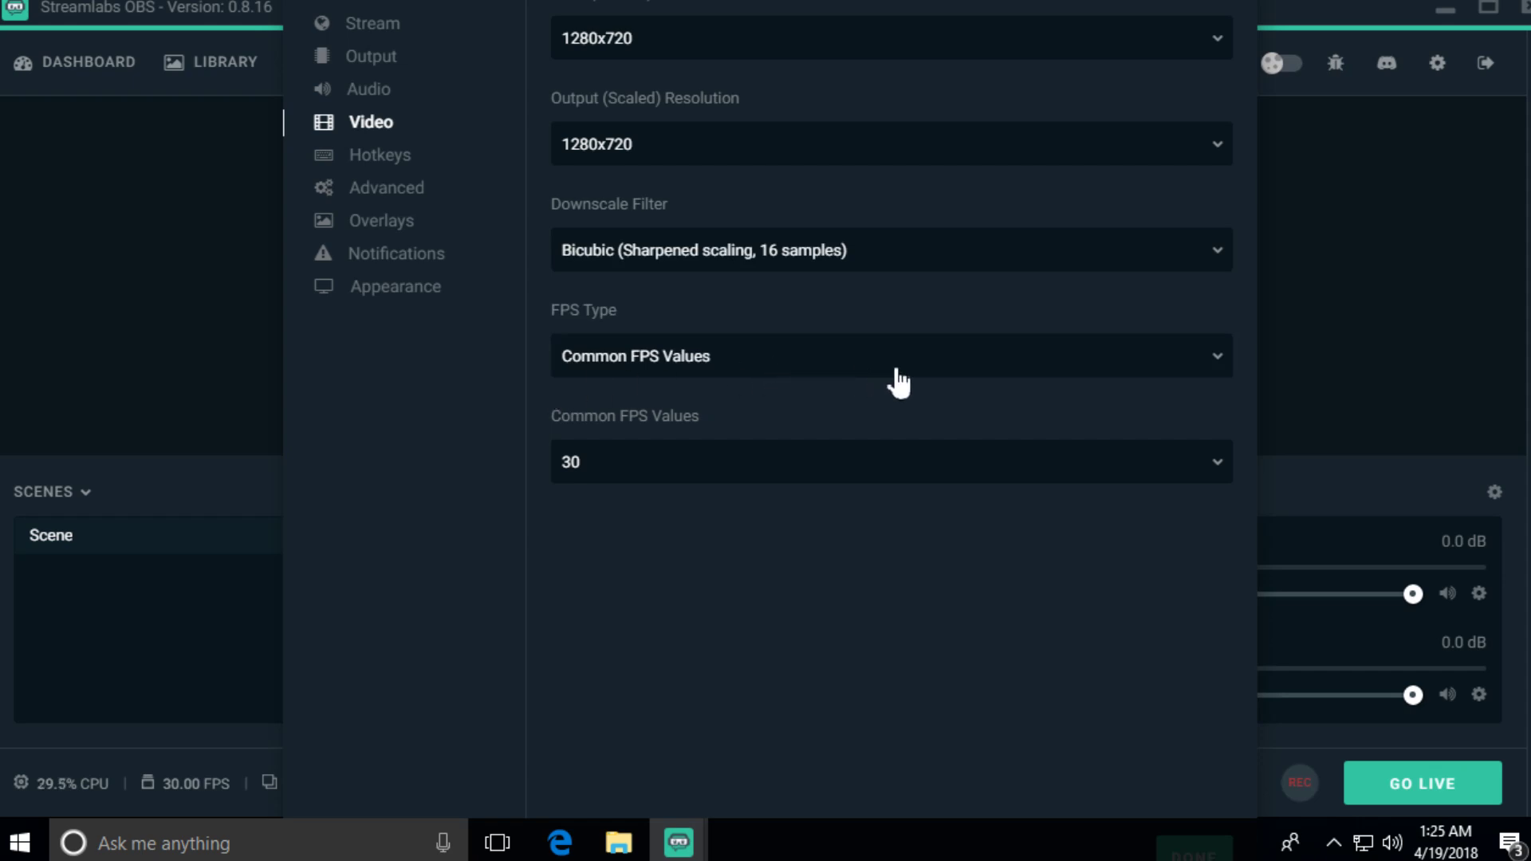
left_click(870, 257)
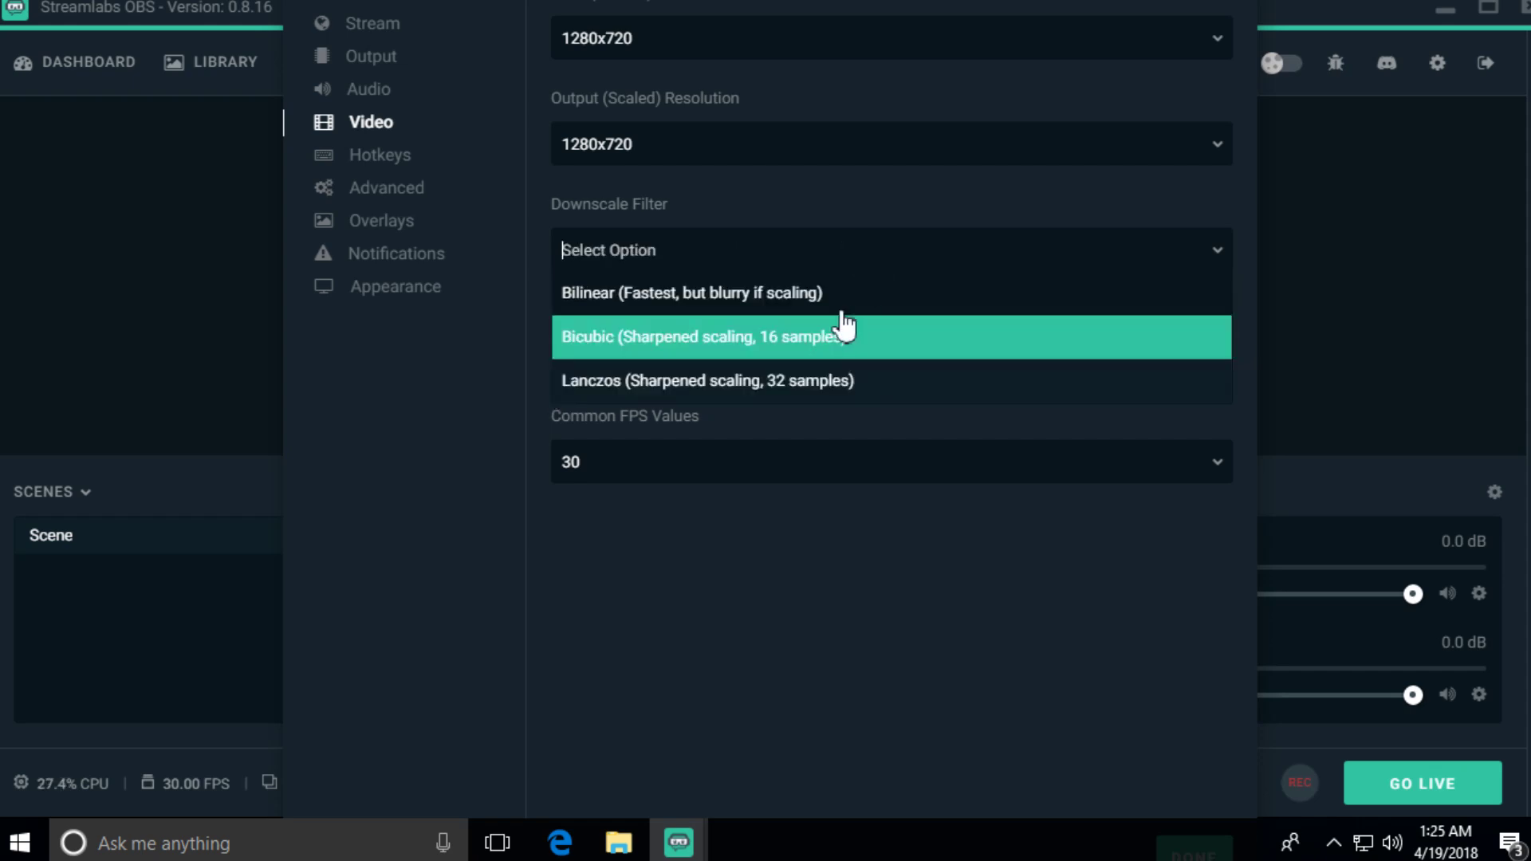
left_click(906, 209)
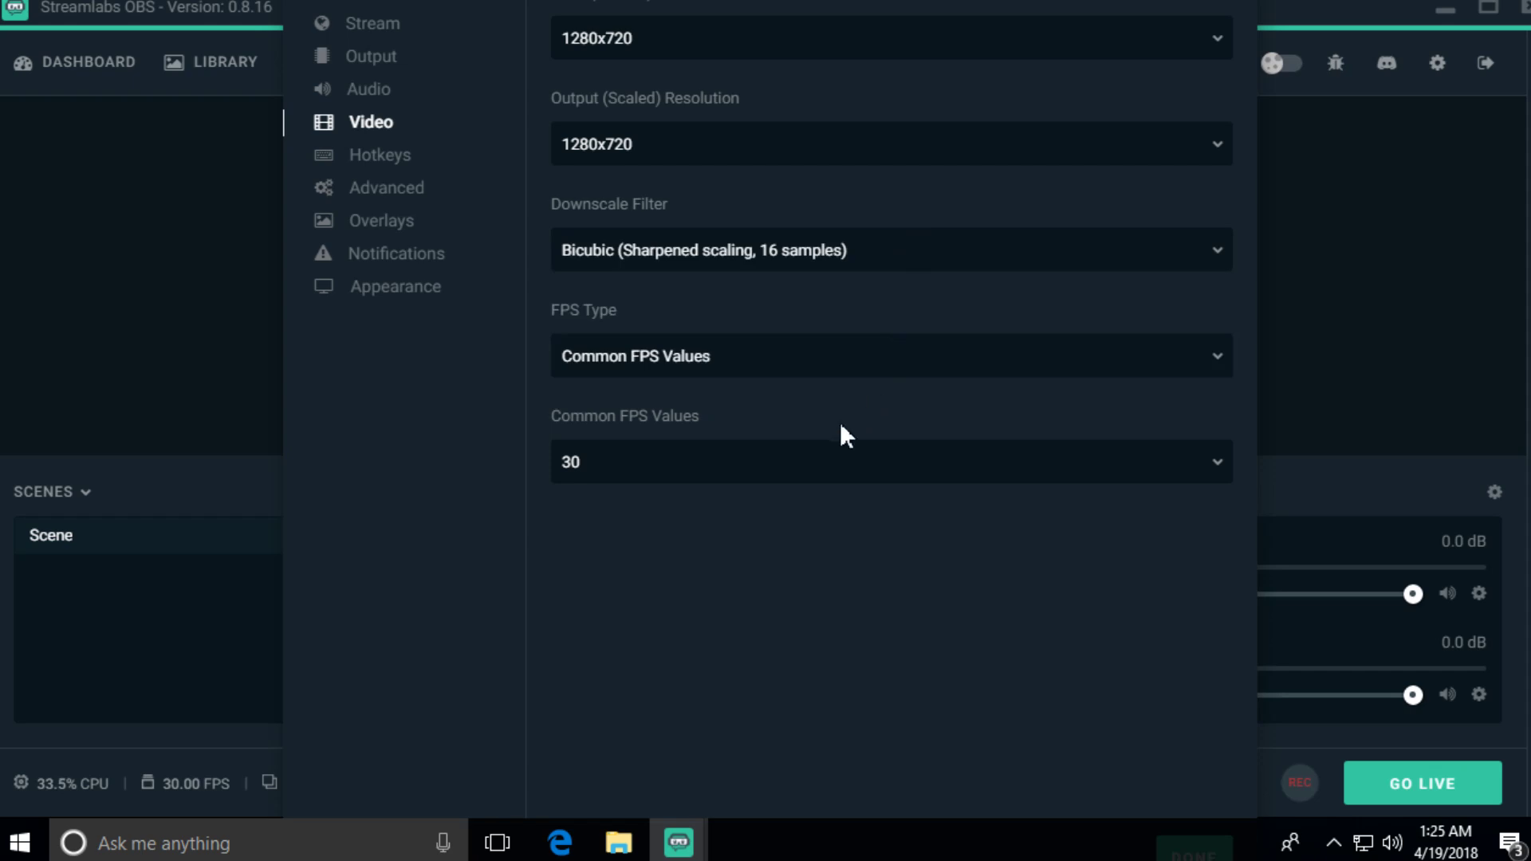
Step: Review the common FPS values in the Video settings and choose 30
left_click(753, 464)
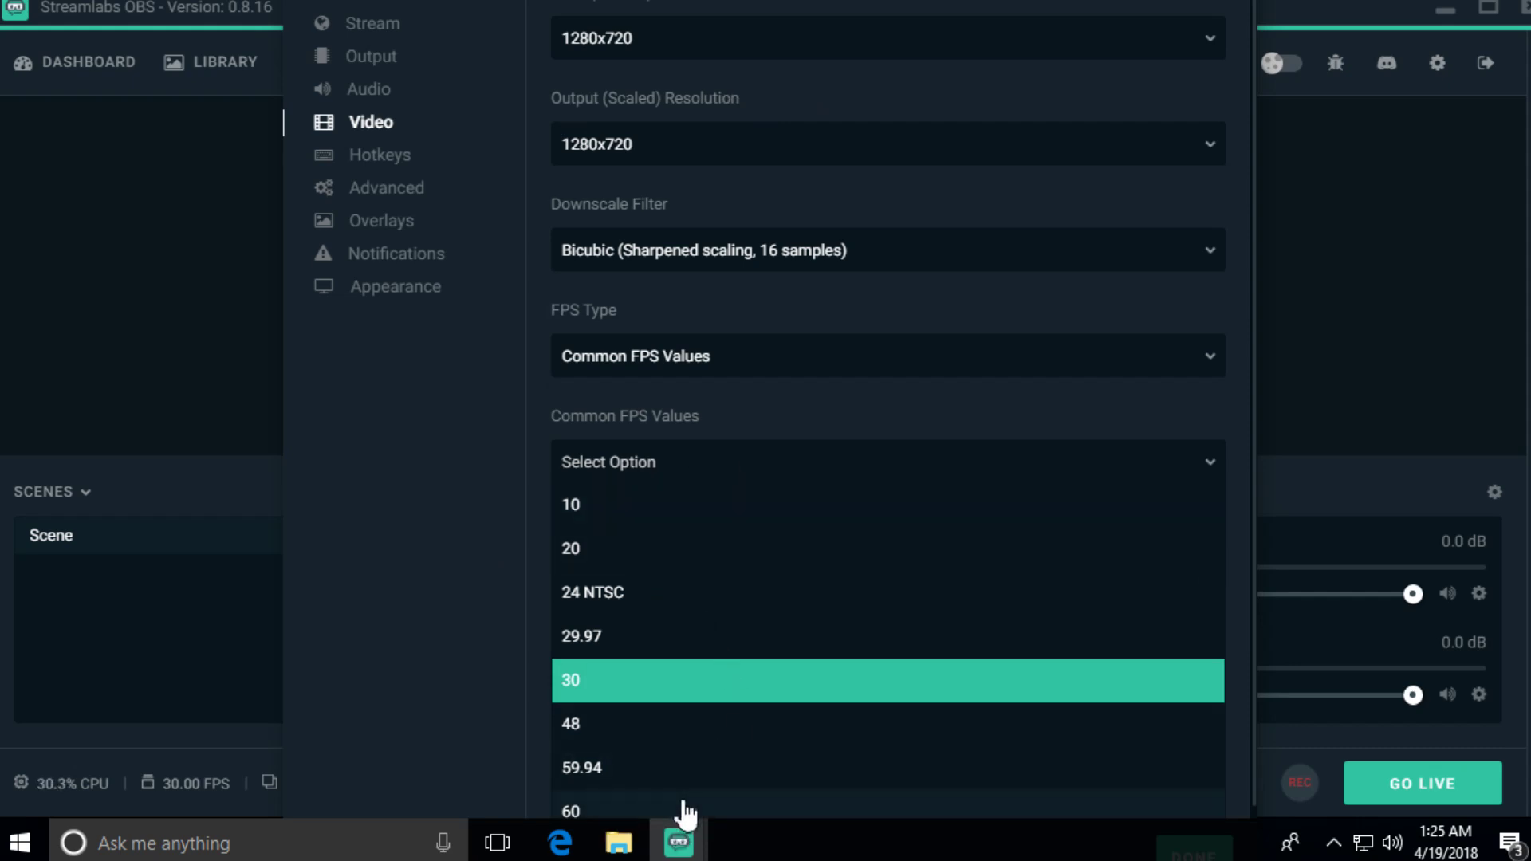
left_click(744, 692)
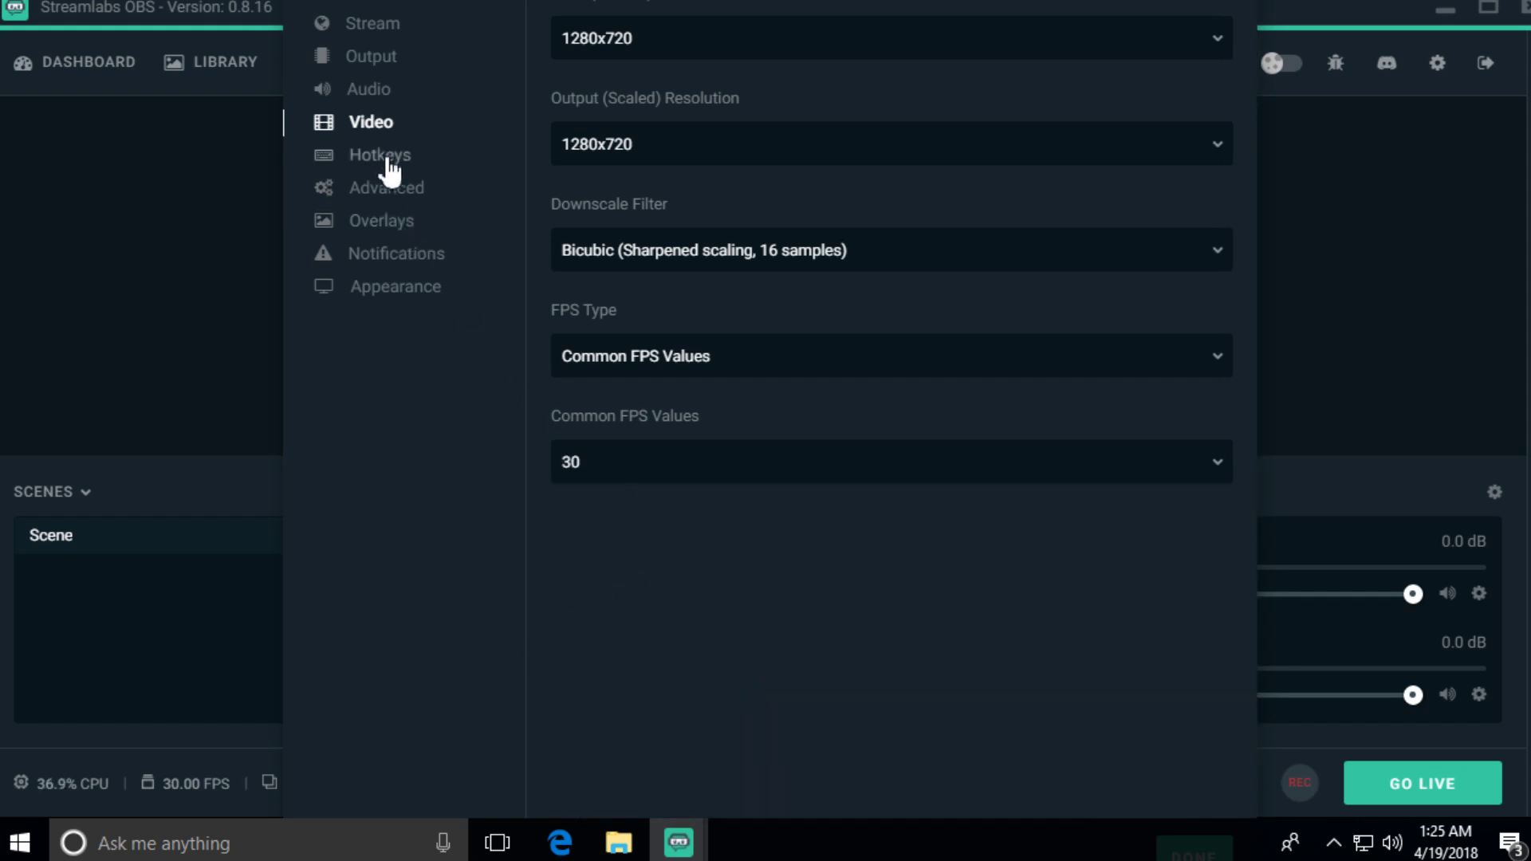
left_click(711, 465)
left_click(745, 418)
Step: Look through the Hotkeys, Advanced and Overlays settings without changing anything
left_click(399, 160)
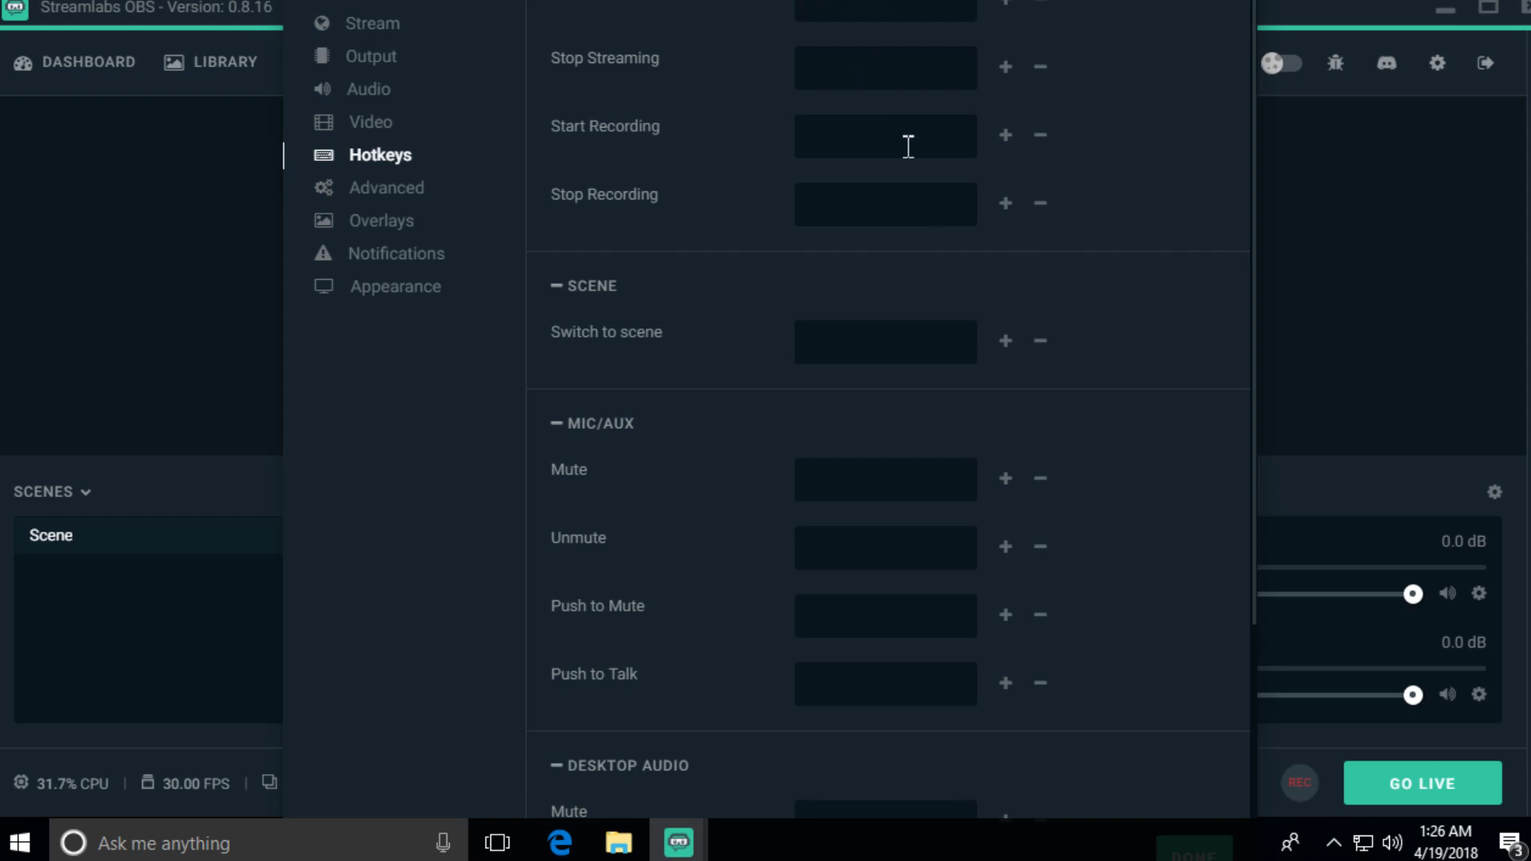
scroll(1184, 355, "down", 3)
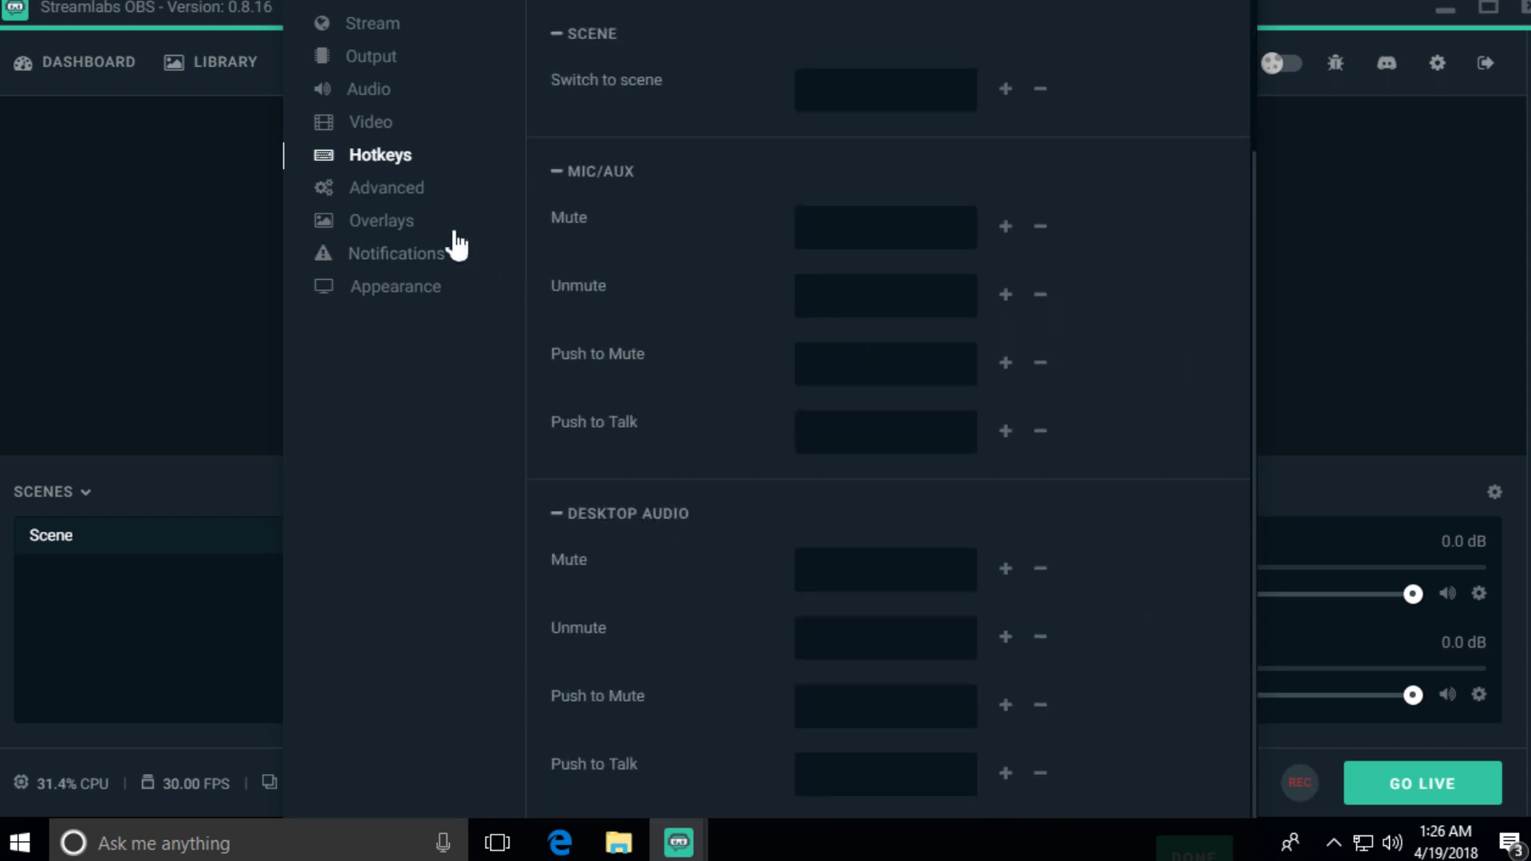
left_click(386, 199)
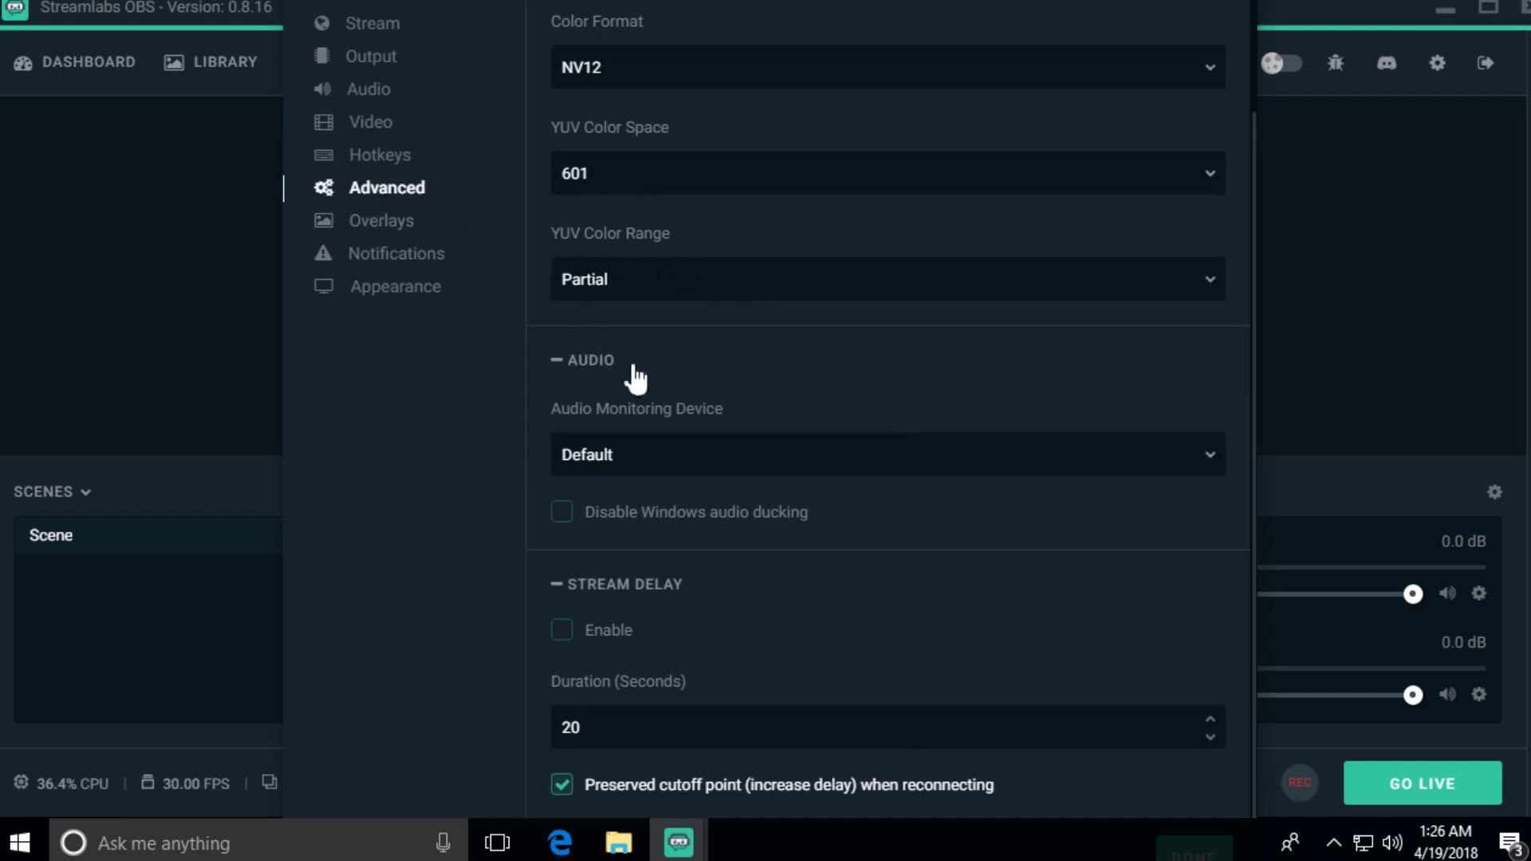
scroll(1239, 615, "up", 3)
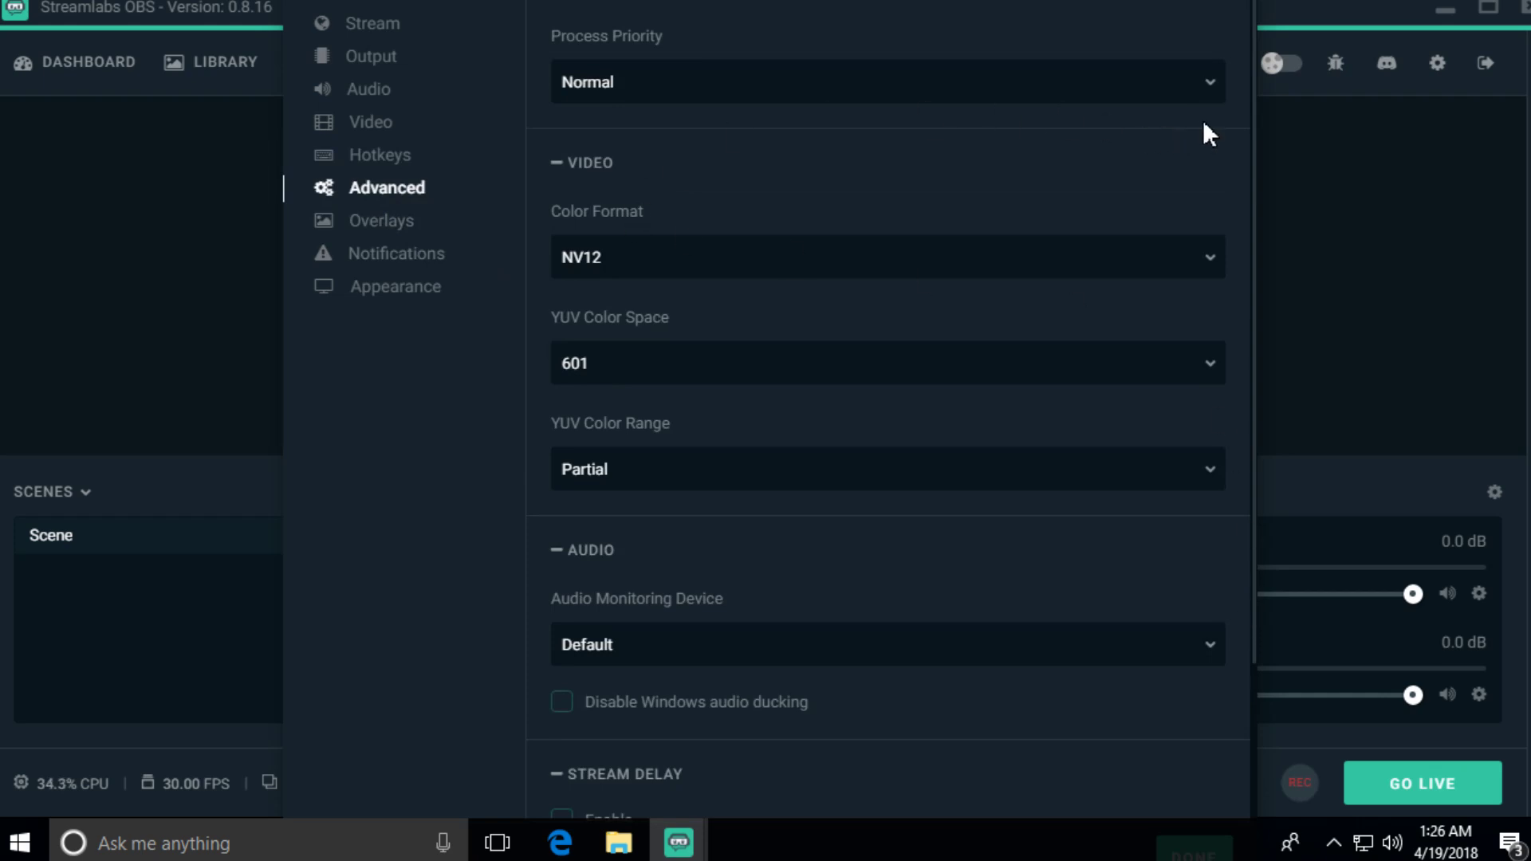
left_click(384, 223)
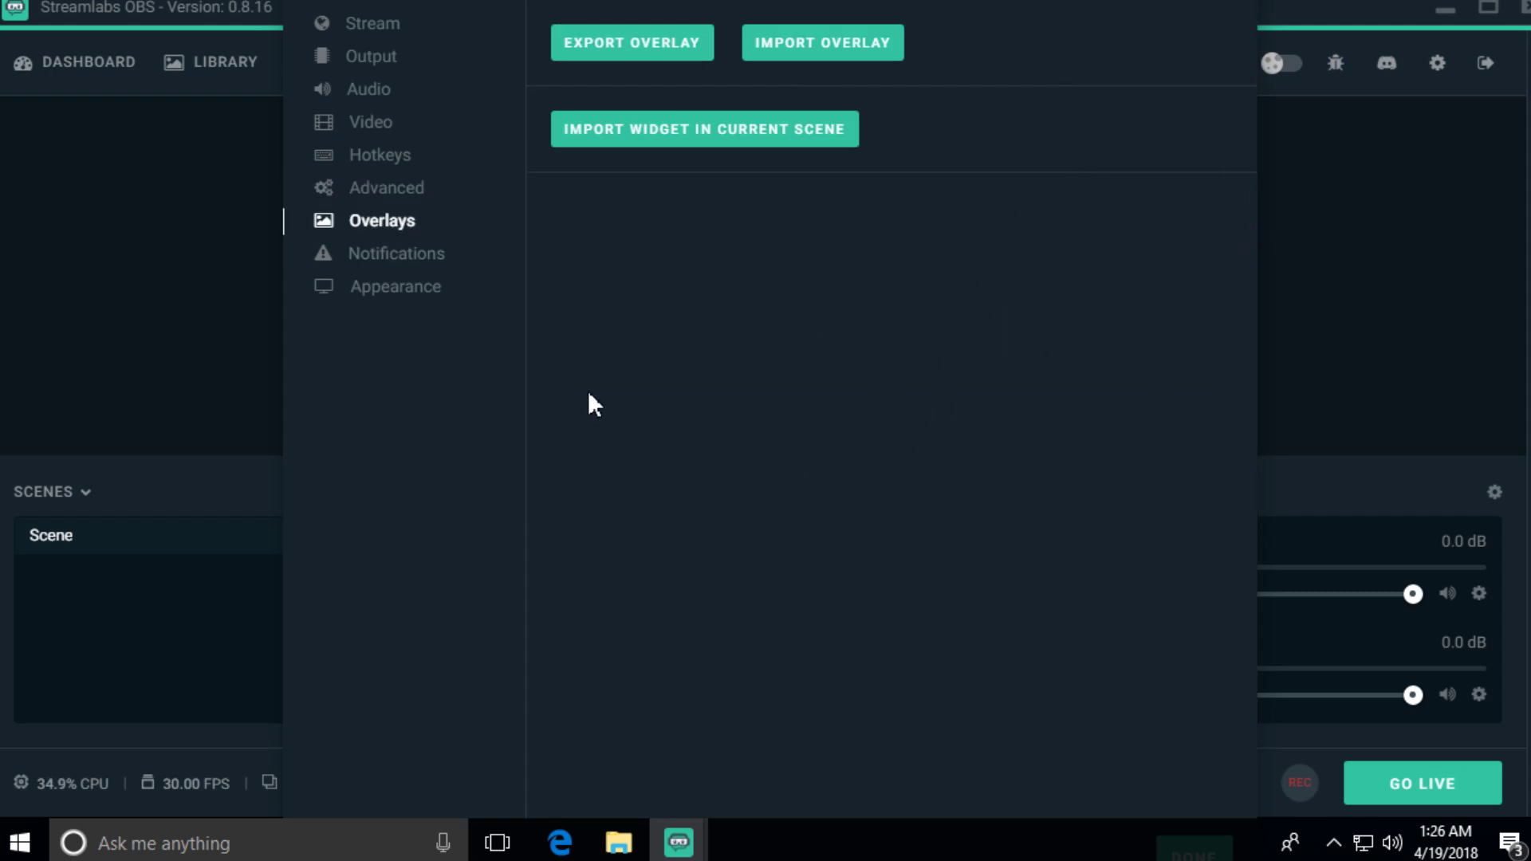
Step: Try the Enable sound option in the Notifications settings, leaving it switched on
left_click(413, 263)
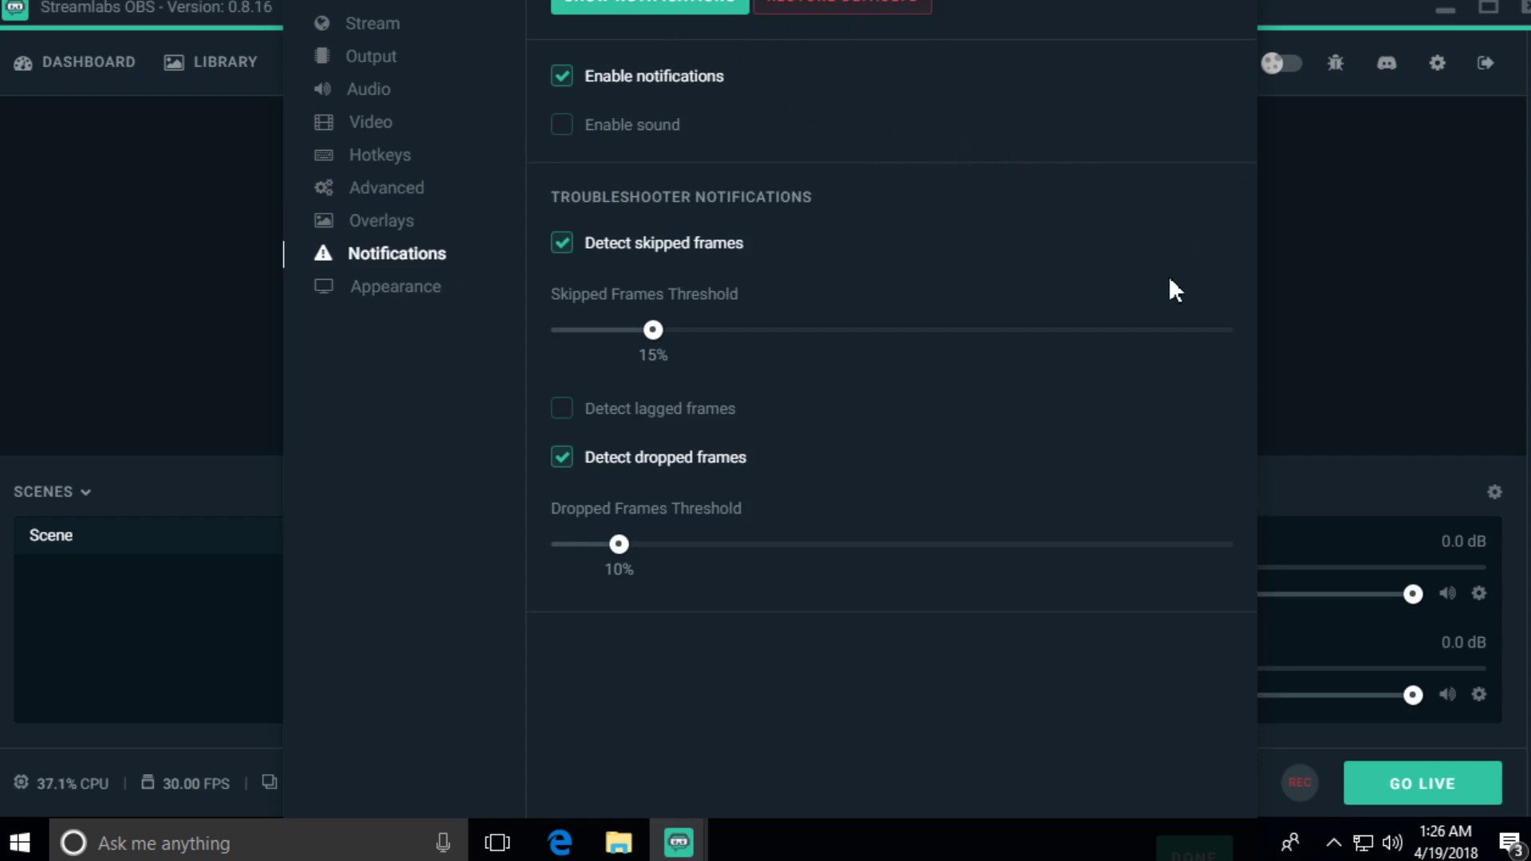
left_click(563, 127)
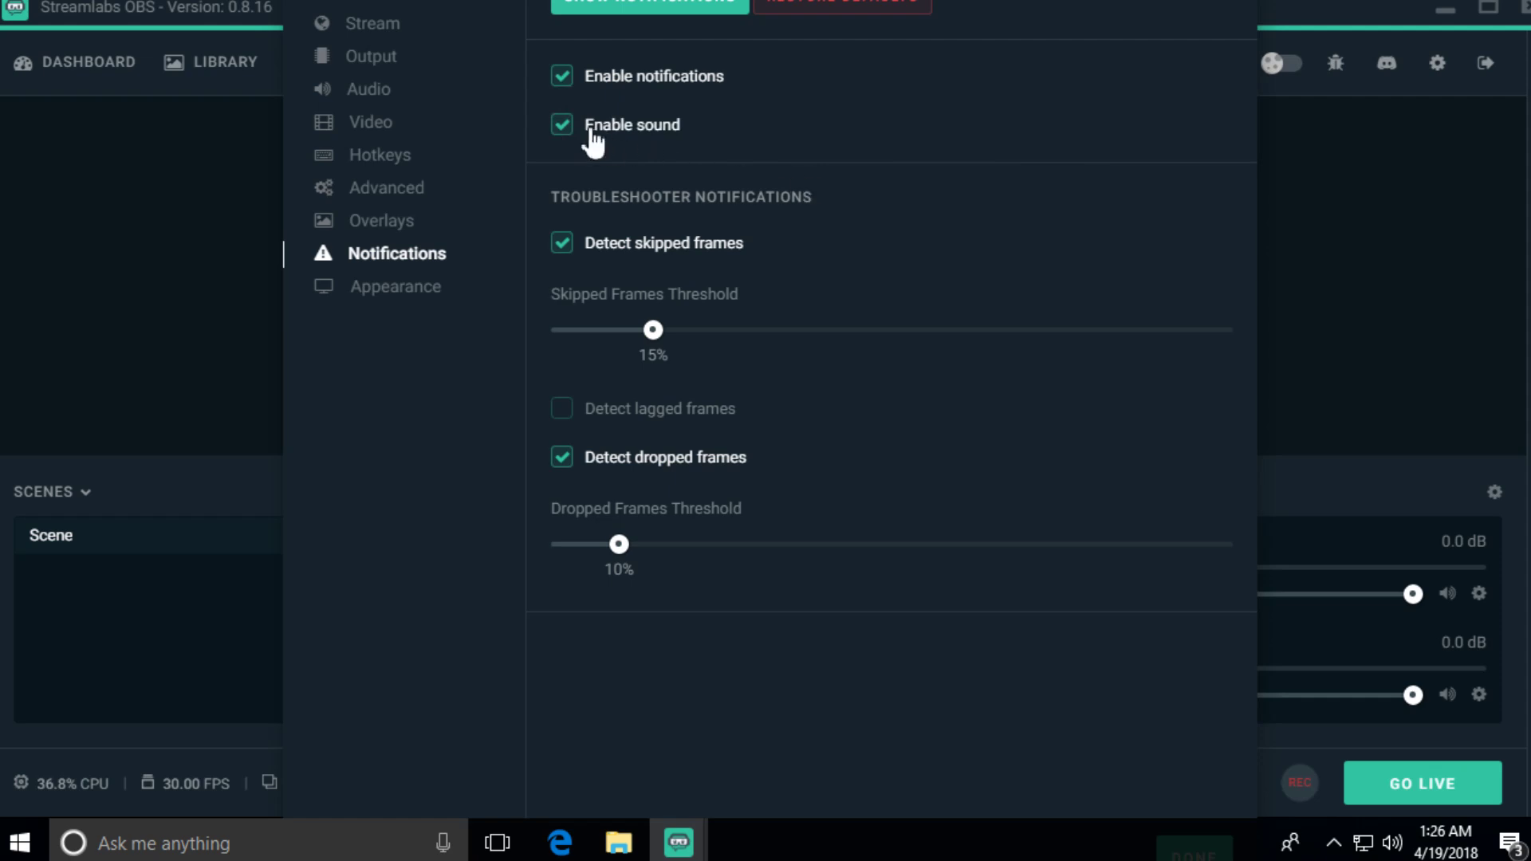
left_click(561, 128)
left_click(571, 134)
left_click(642, 134)
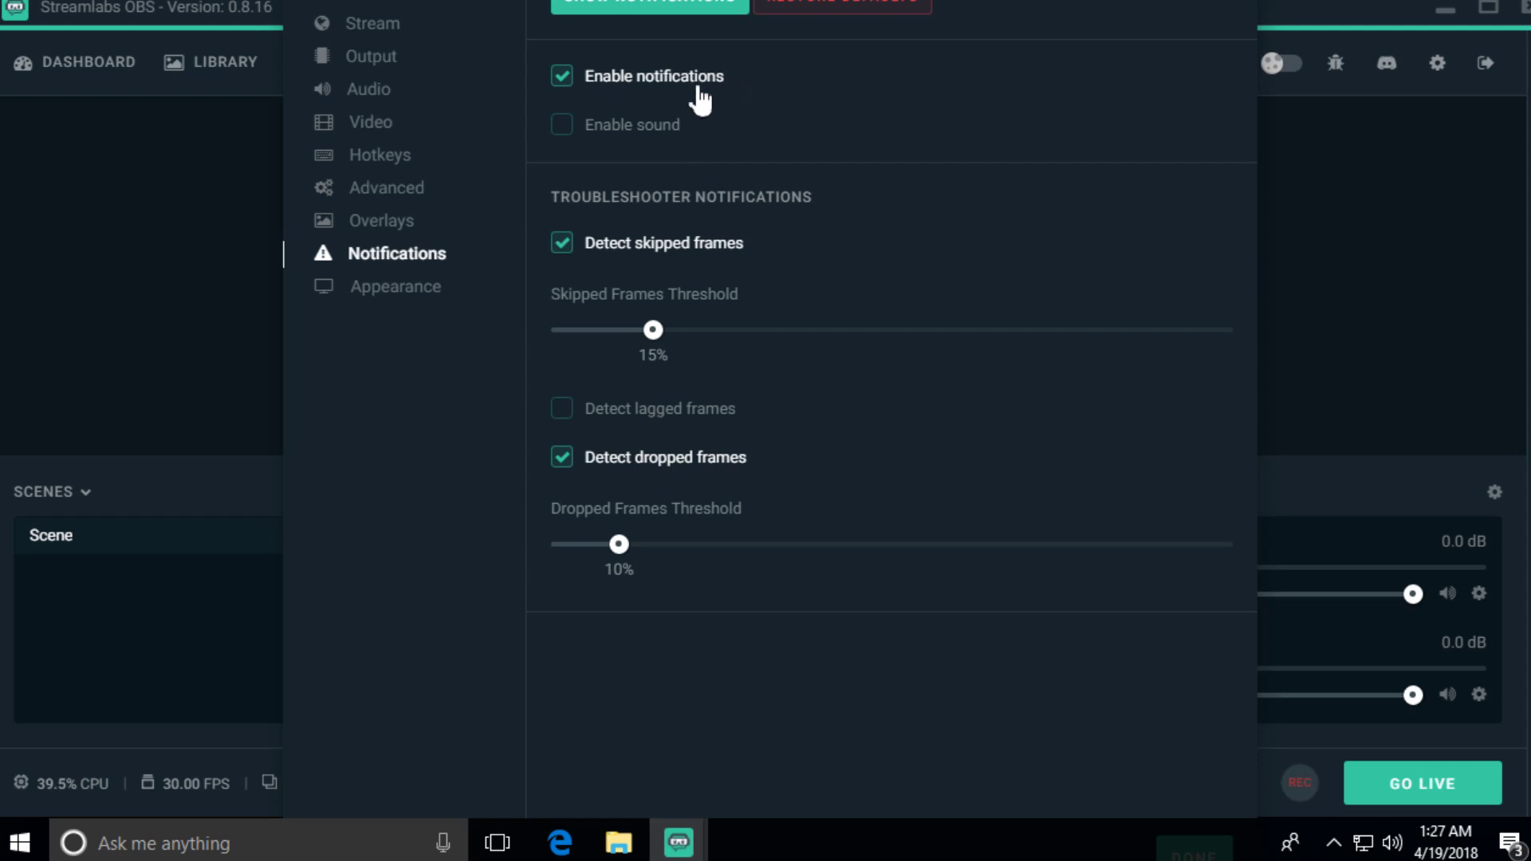
left_click(614, 127)
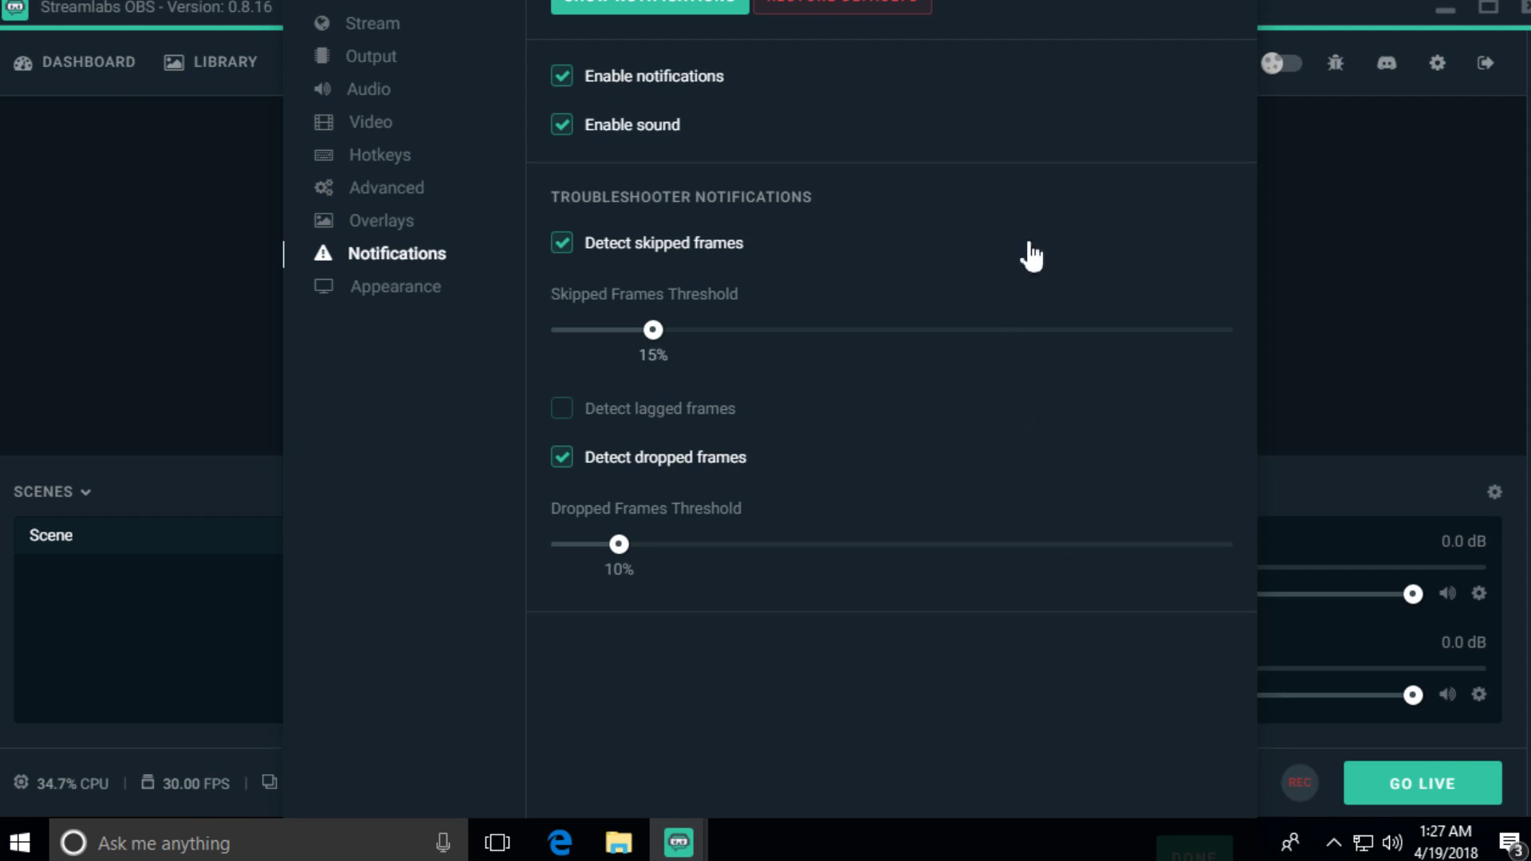
Step: Look over the Troubleshooter Notifications section and switch the notification sound back off
left_click_drag(854, 199, 548, 205)
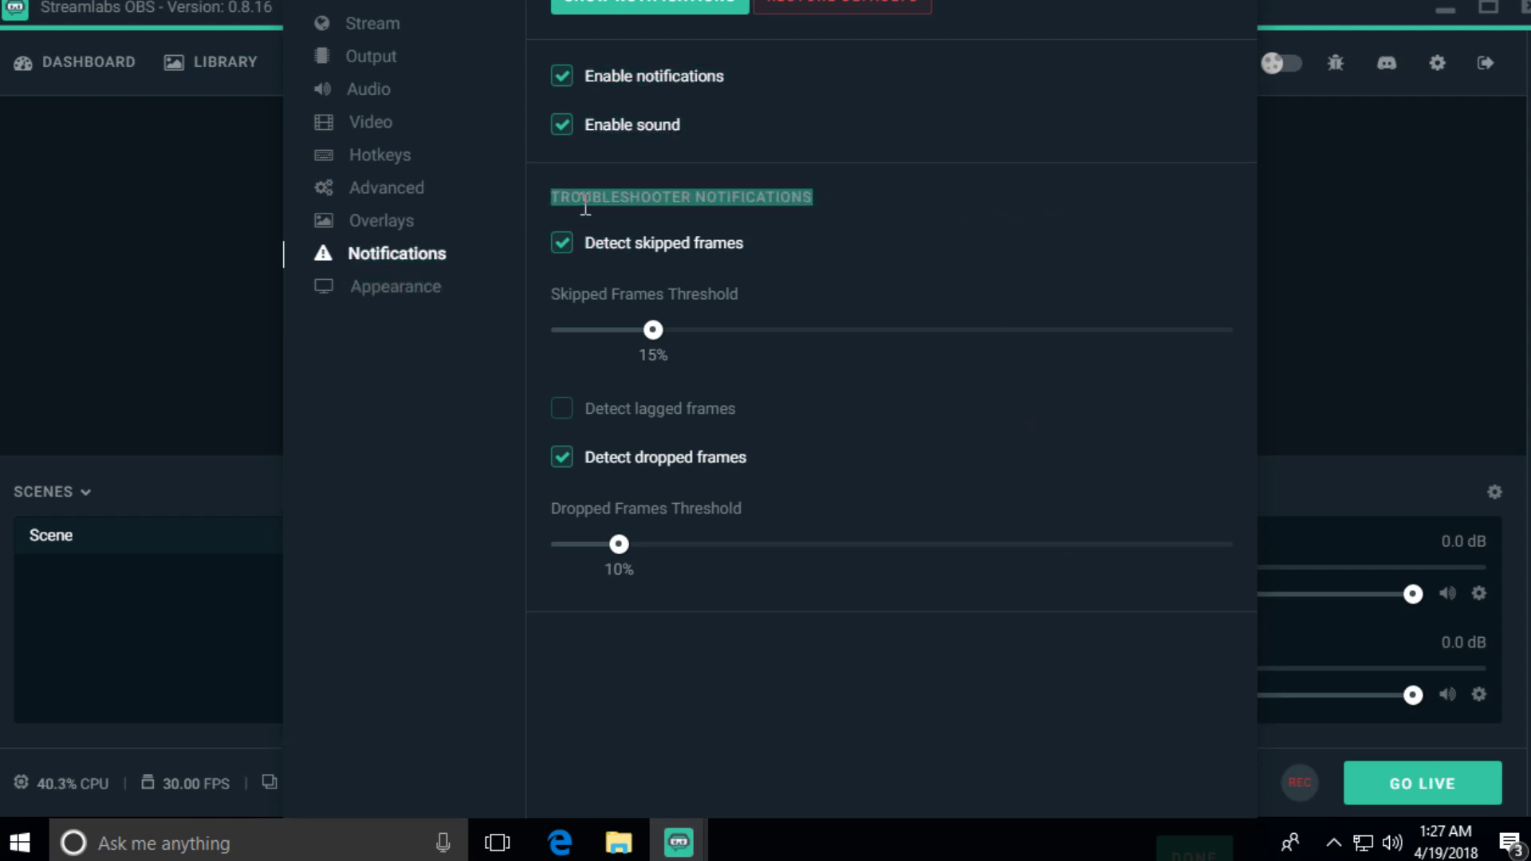
left_click(923, 209)
mouse_move(869, 202)
left_mouse_down()
mouse_move(530, 212)
mouse_move(882, 203)
left_mouse_up()
left_click(882, 204)
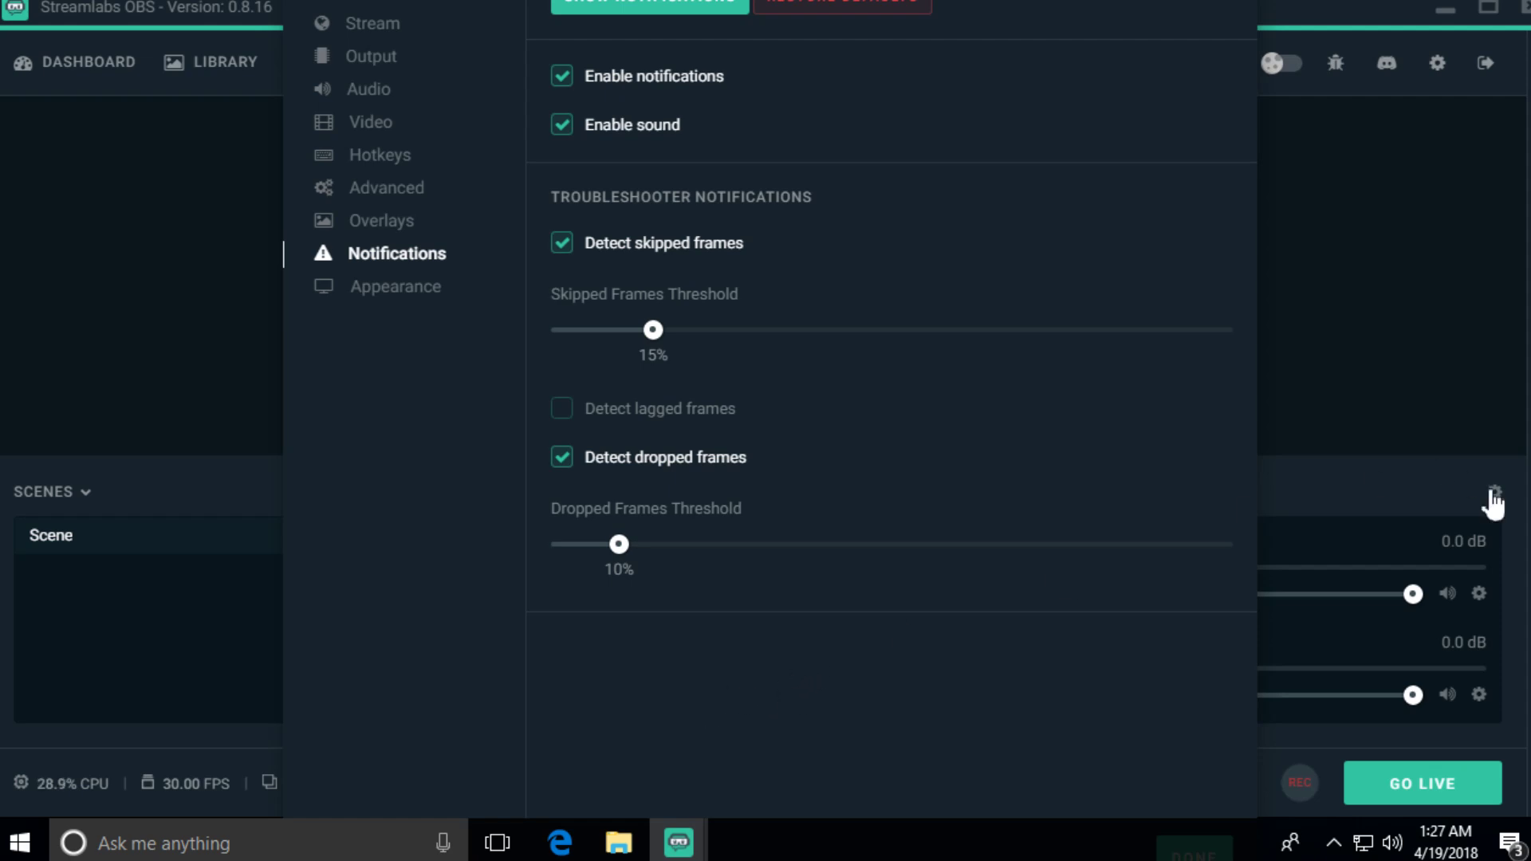
left_click(622, 131)
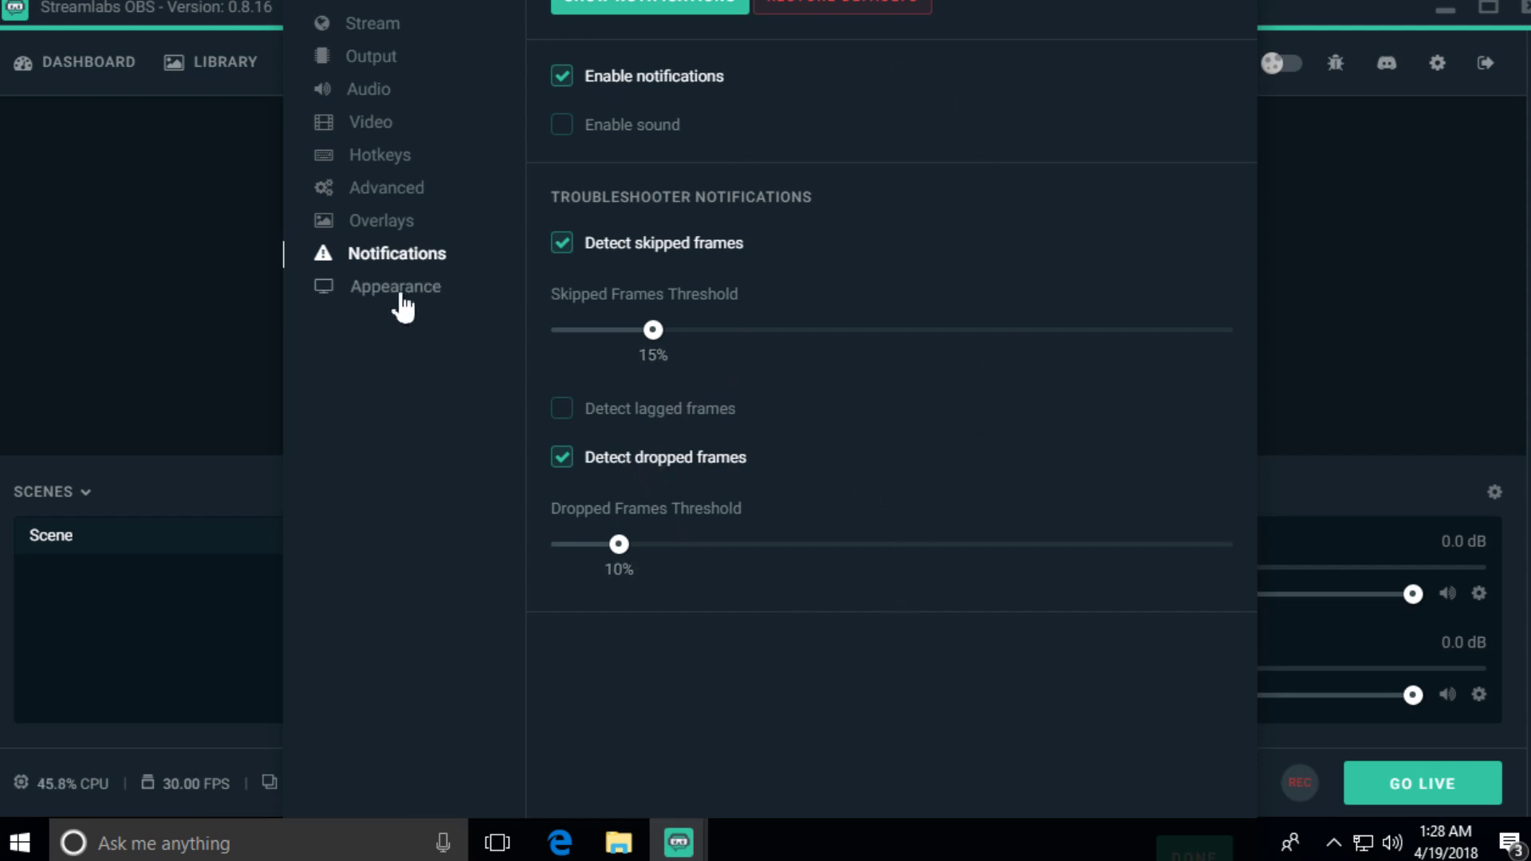
Step: Try the light theme in the Appearance settings and switch back to the dark theme
left_click(421, 300)
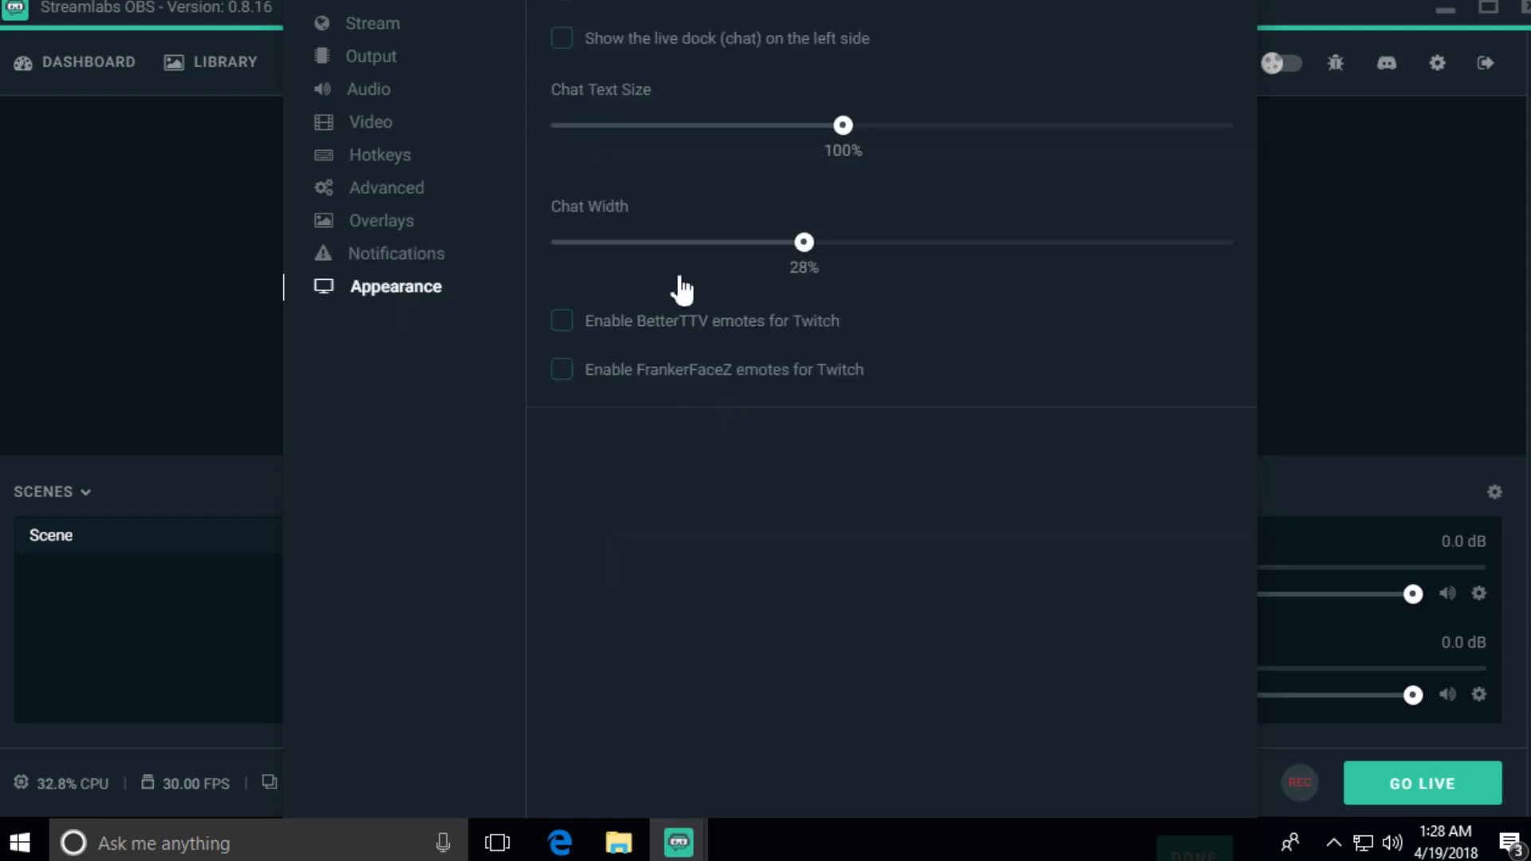
left_click(622, 2)
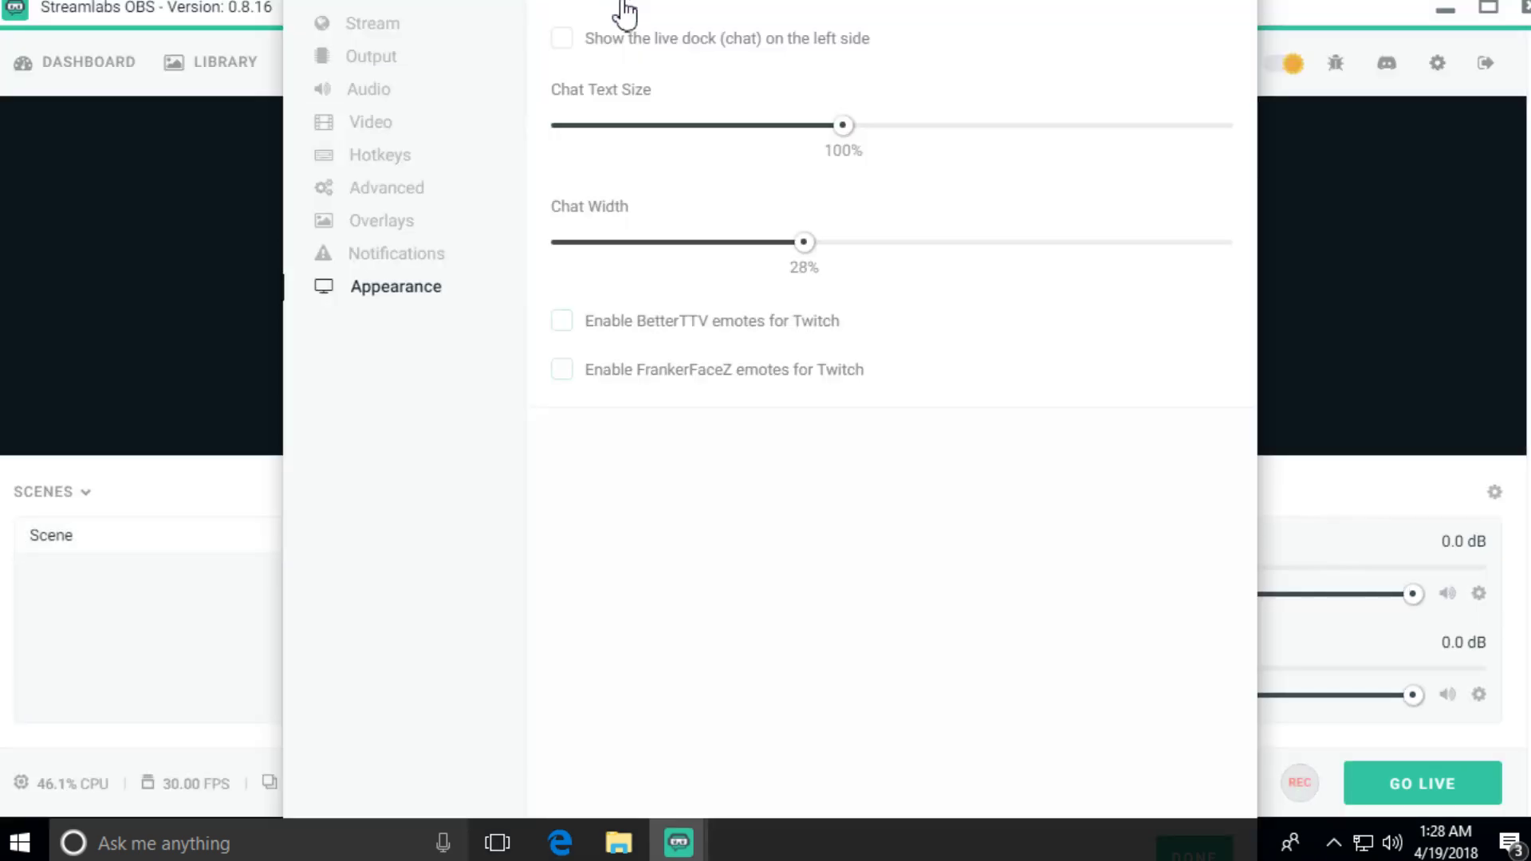
left_click(624, 3)
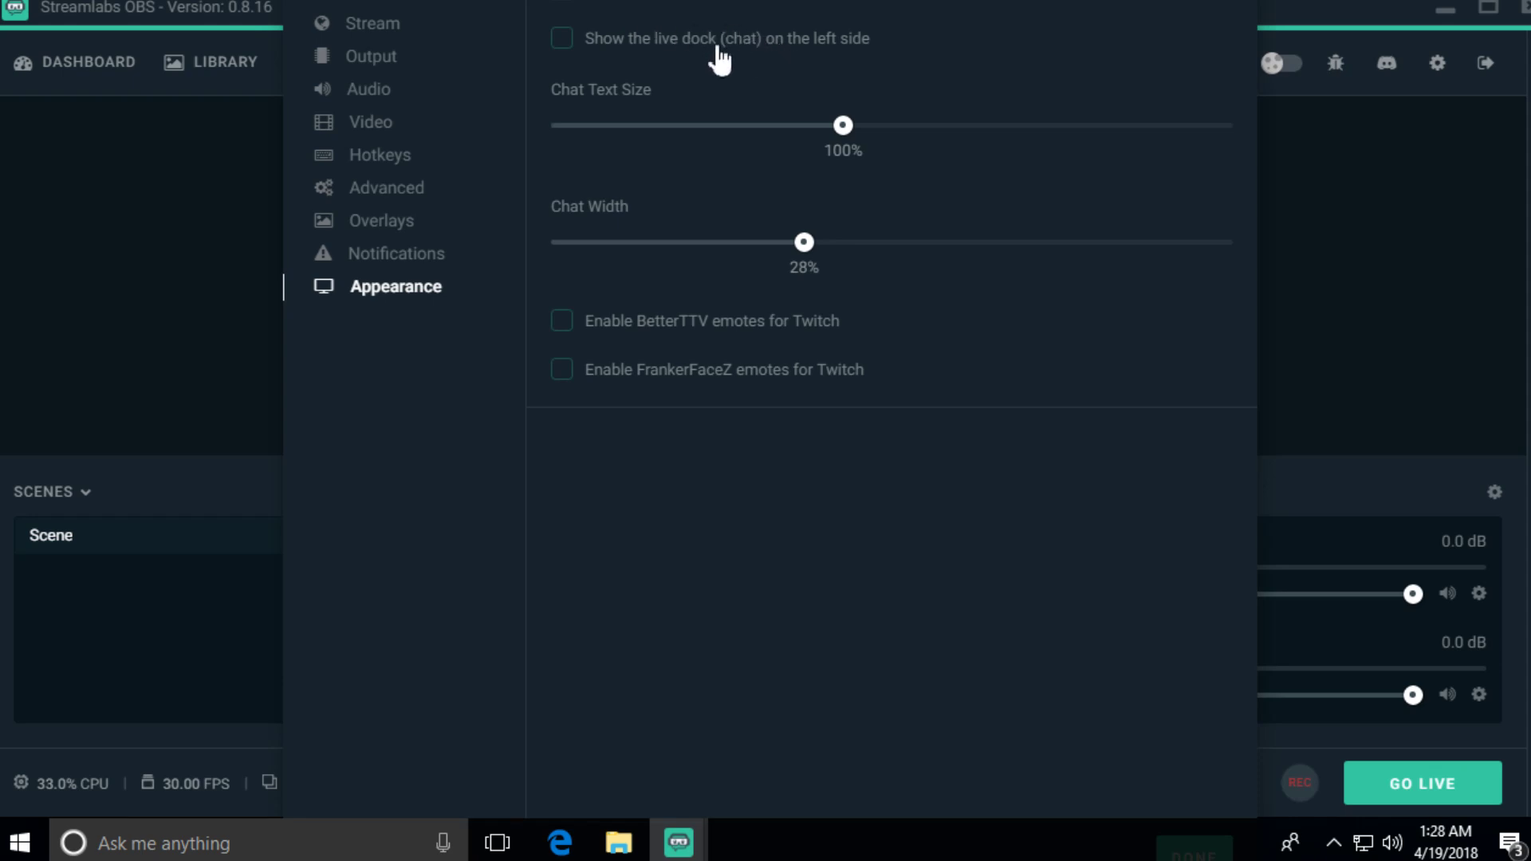
Step: Expand the live dock (chat) in the main window and return to the Settings window
left_click(1529, 446)
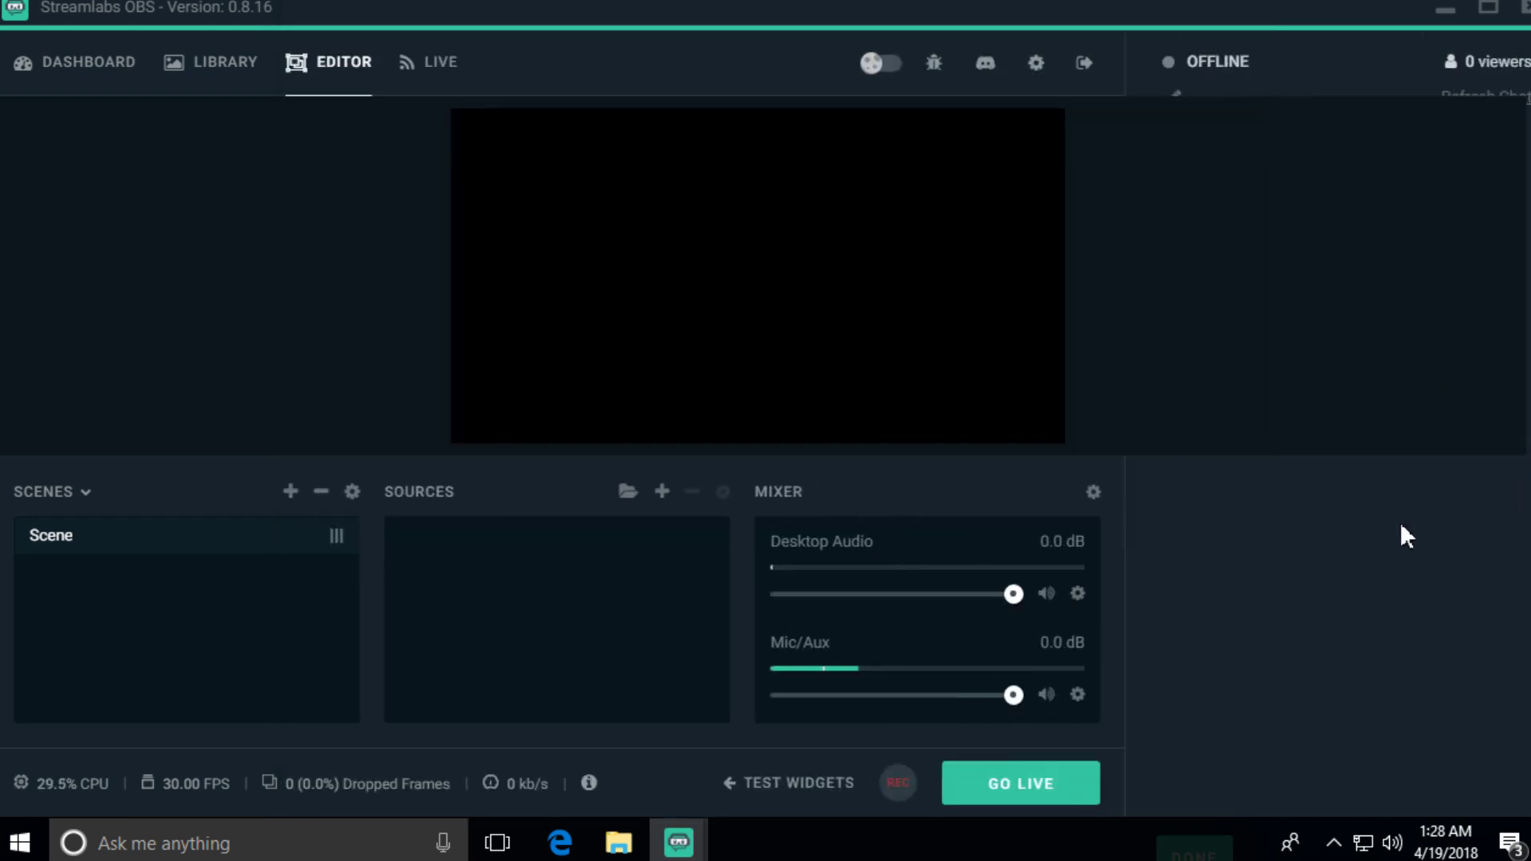
mouse_move(677, 844)
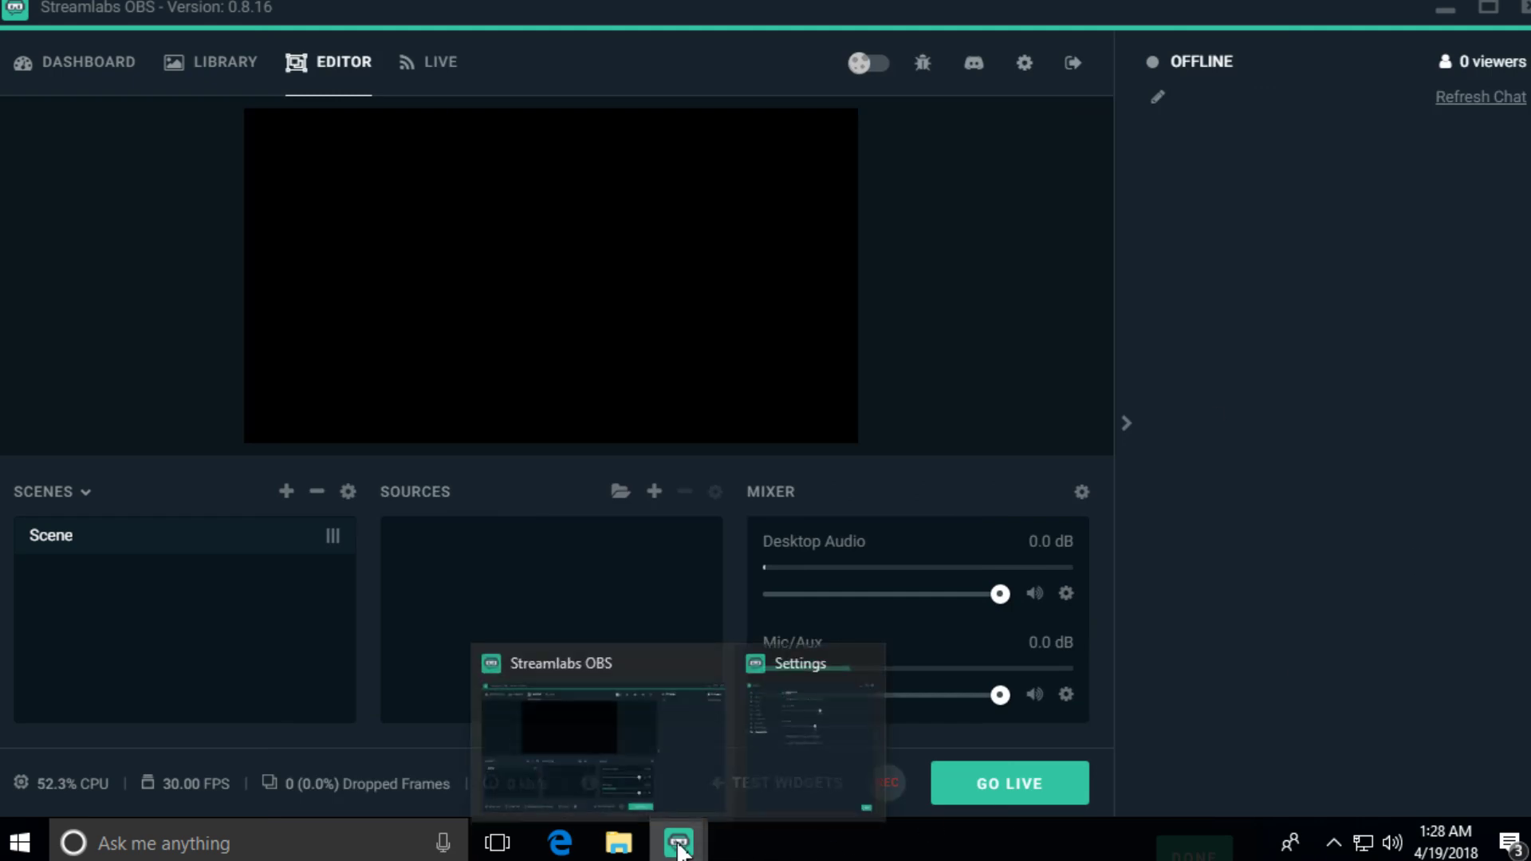
left_click(783, 750)
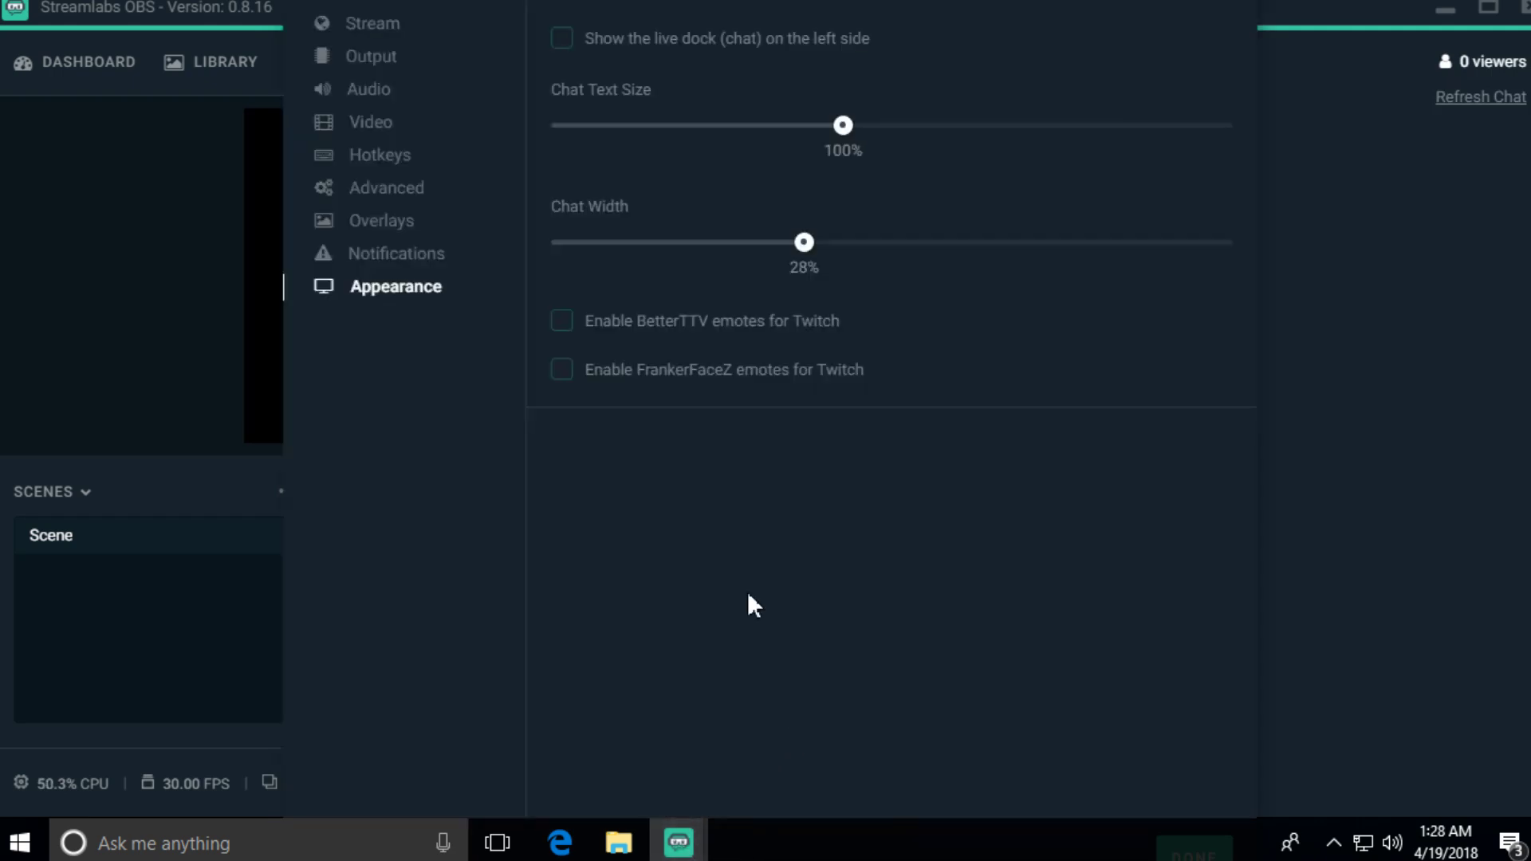
Step: Try showing the live dock on the left side and enabling BetterTTV and FrankerFaceZ emotes for Twitch, and switch these options off again
left_click(582, 40)
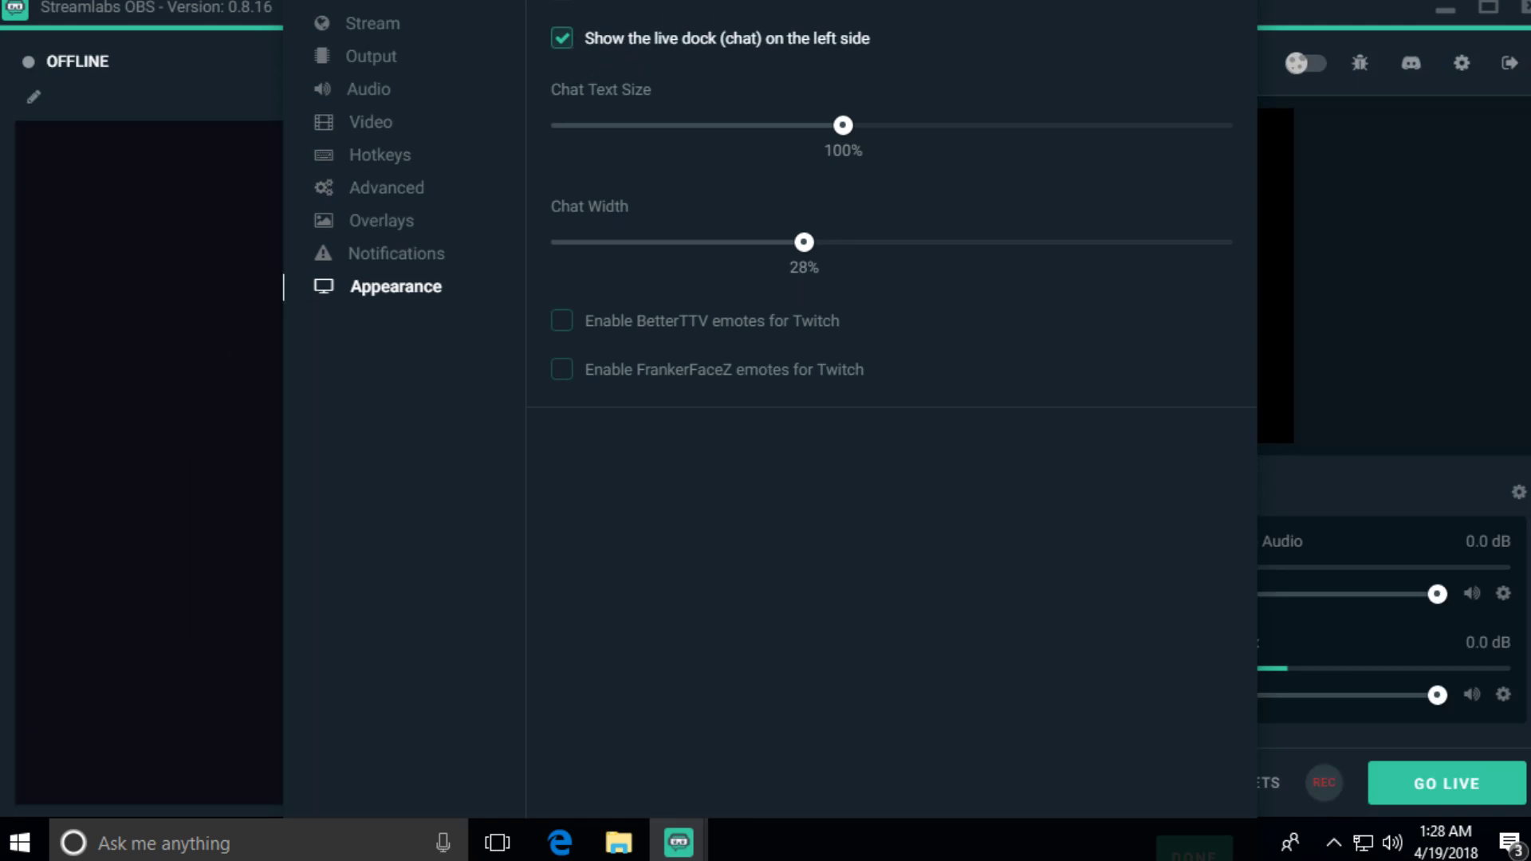
left_click(568, 41)
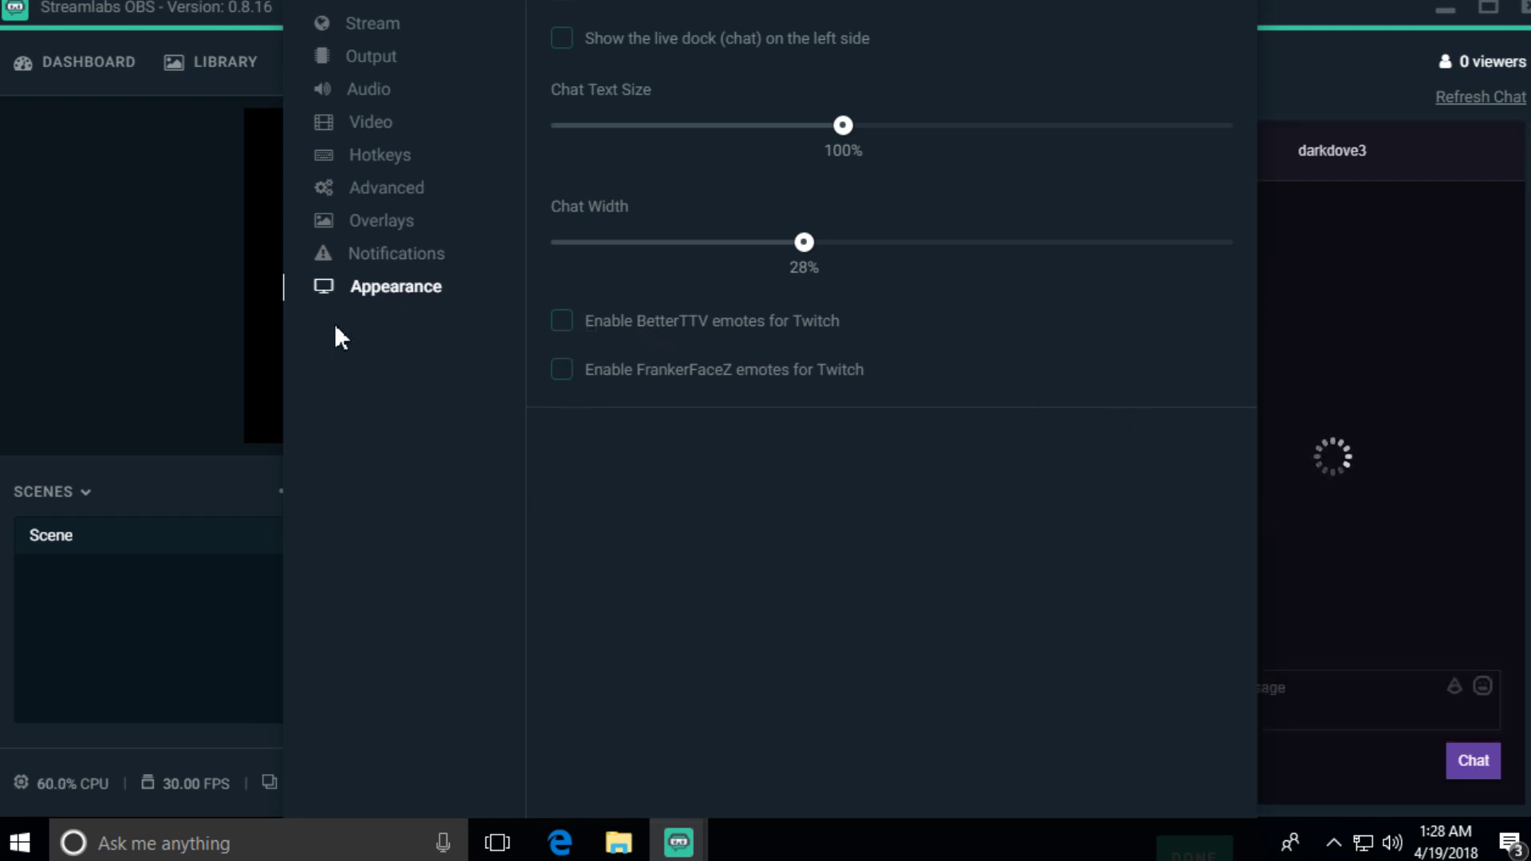
left_click(565, 325)
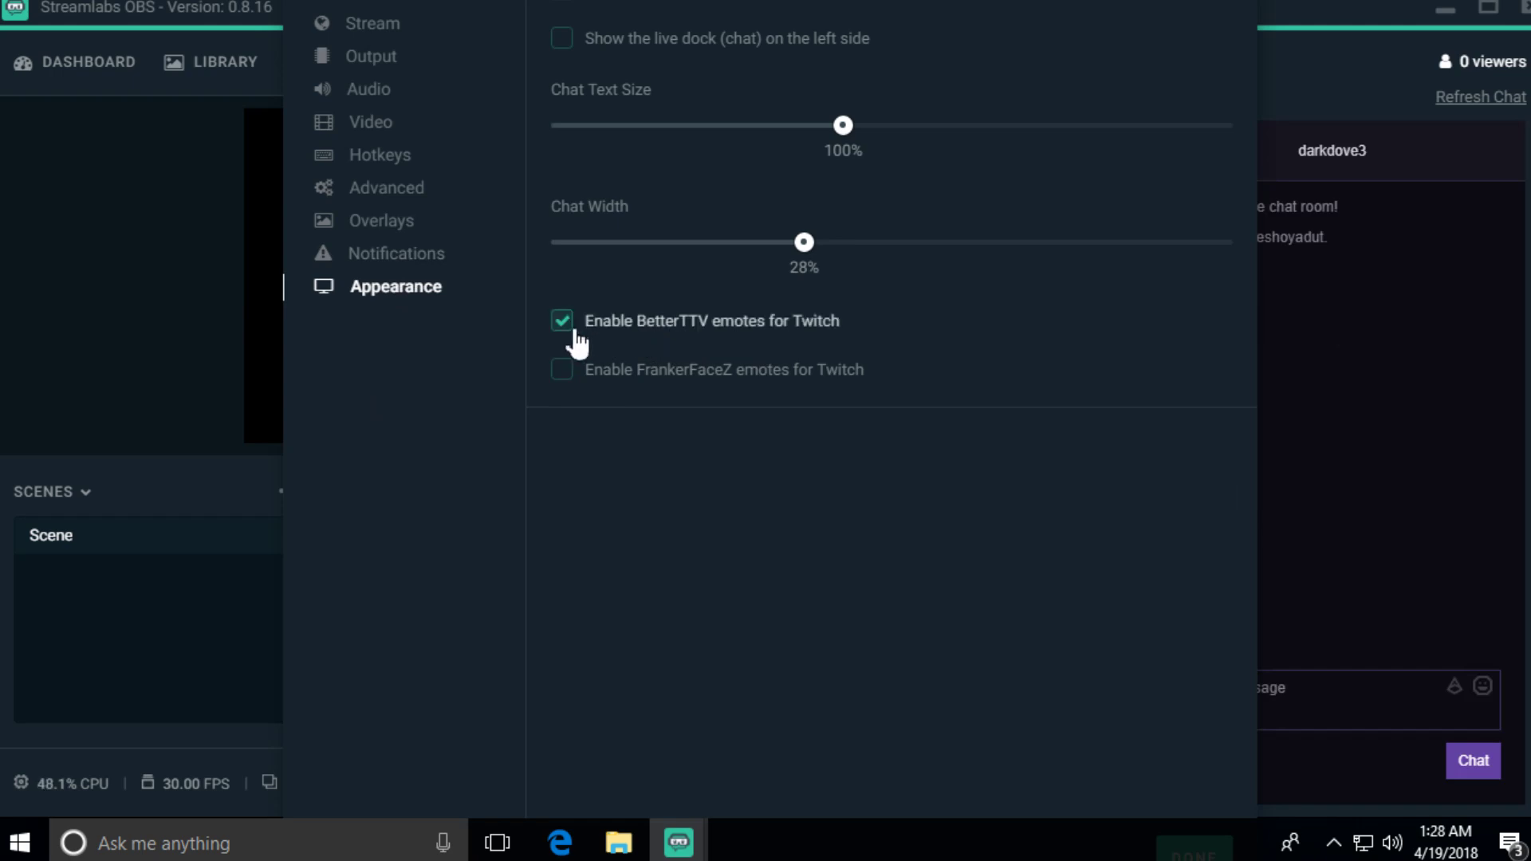
left_click(564, 373)
left_click(566, 376)
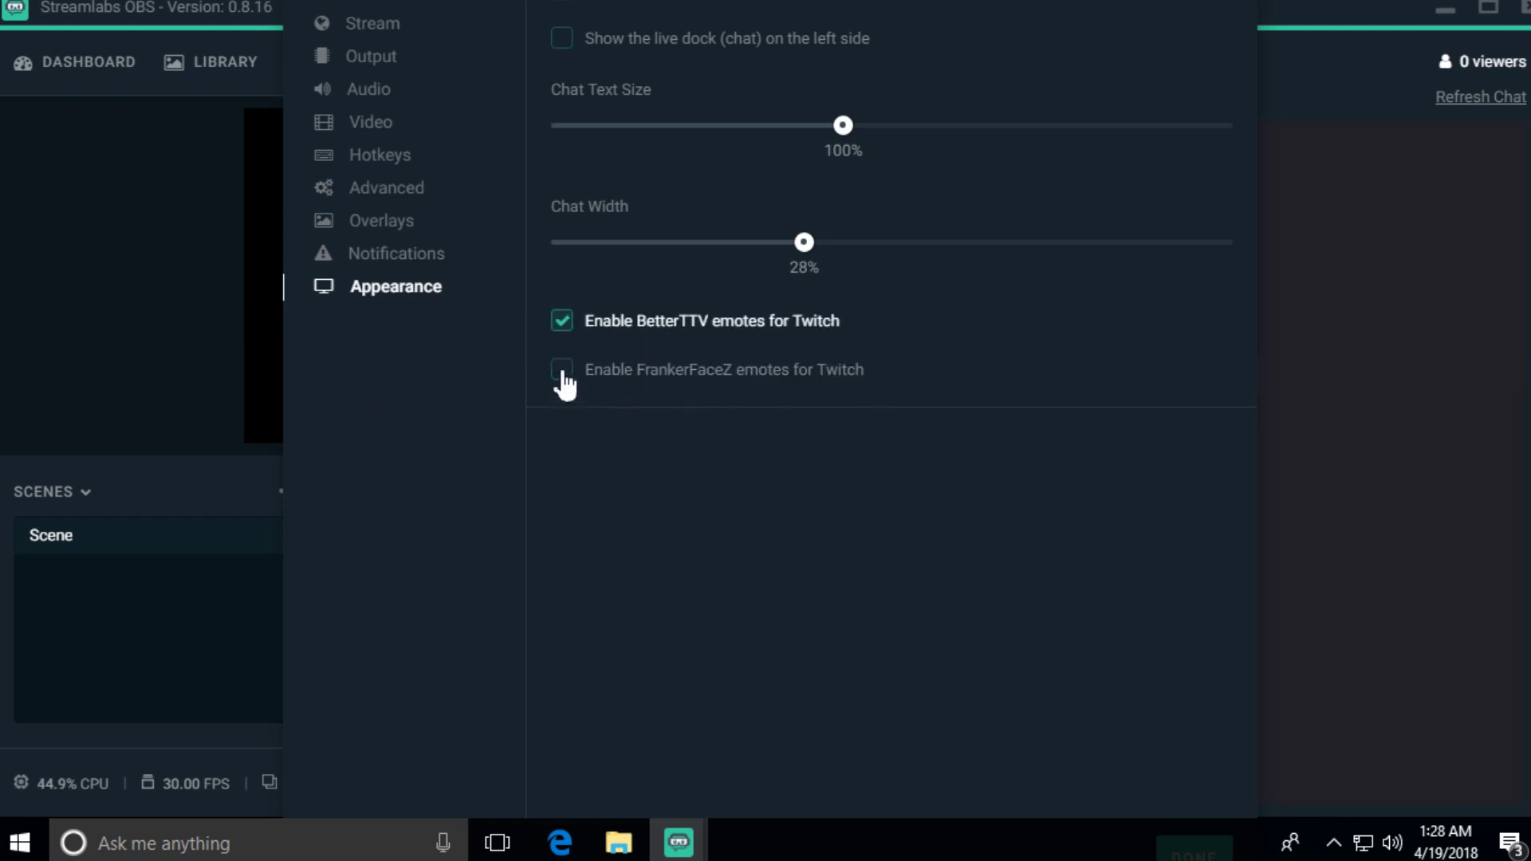
left_click(569, 327)
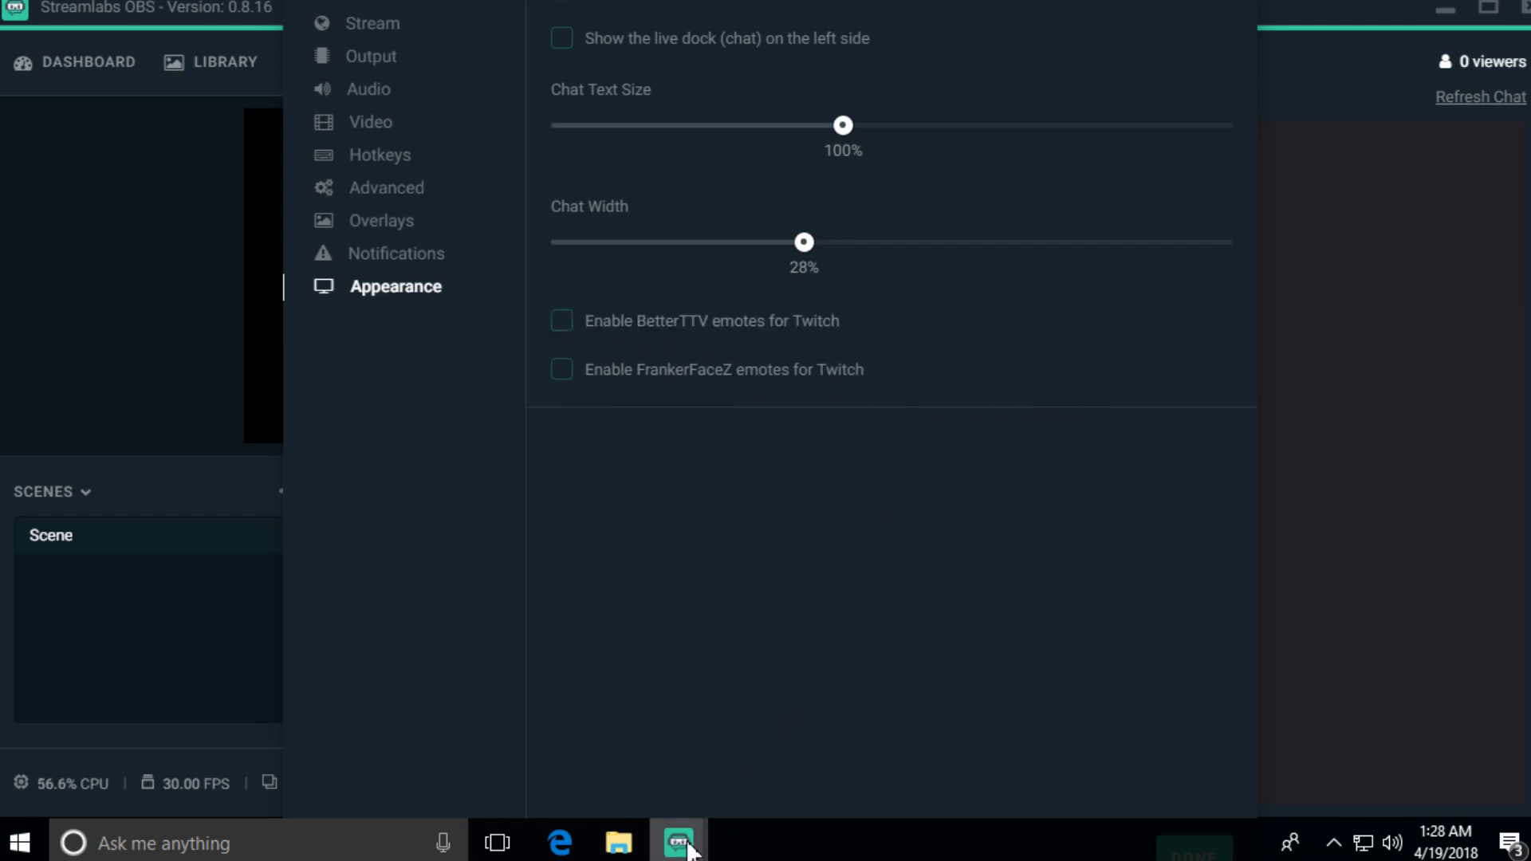
Step: Close the Settings window to return to the main editor
mouse_move(684, 842)
left_click(873, 658)
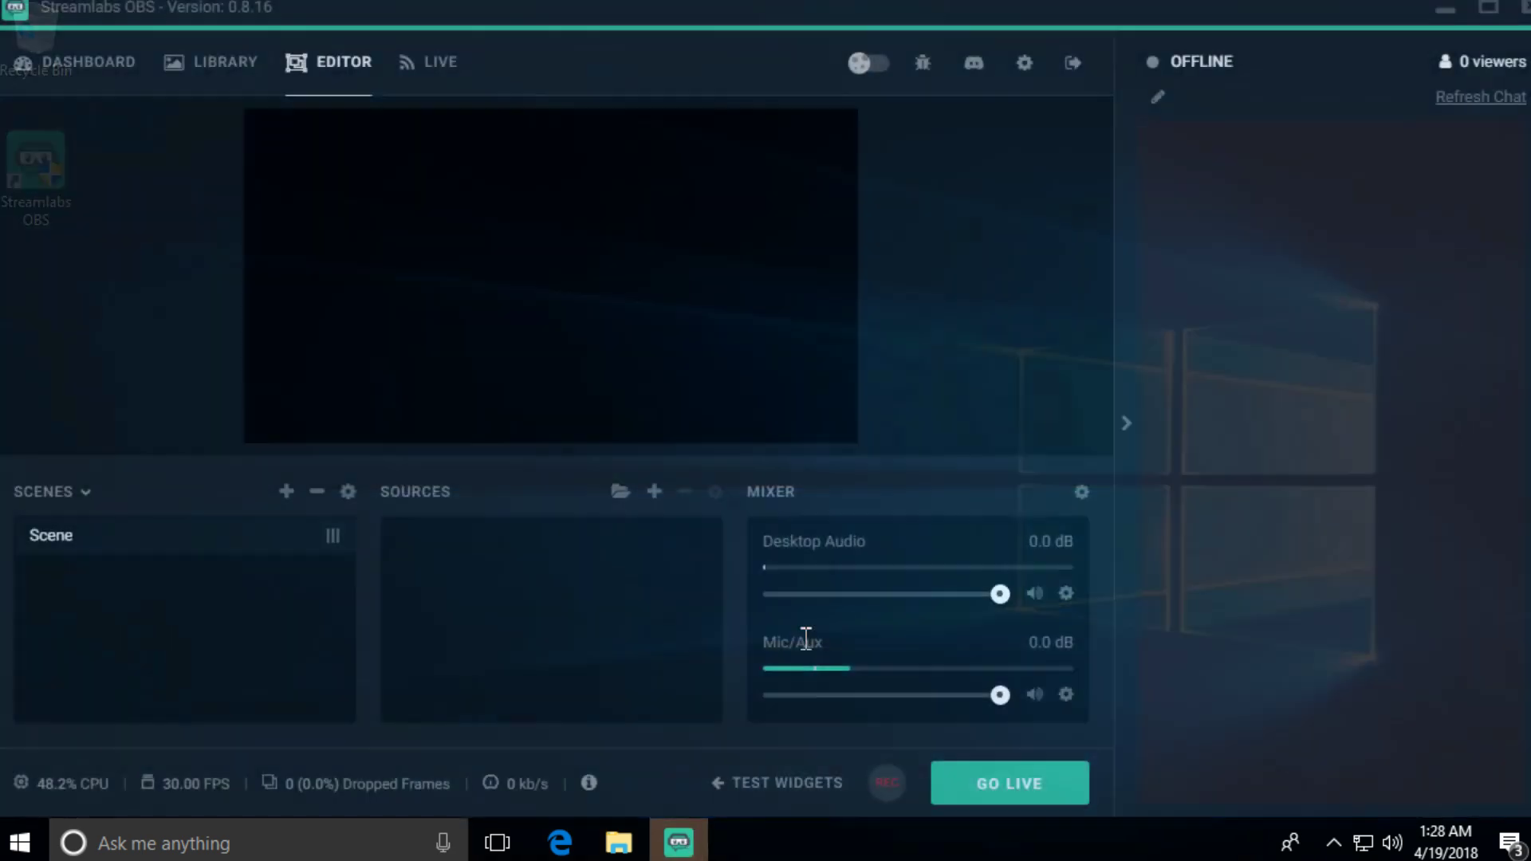
Step: Collapse the live dock and look over the Desktop Audio and Mic/Aux channels in the mixer
left_click(1125, 424)
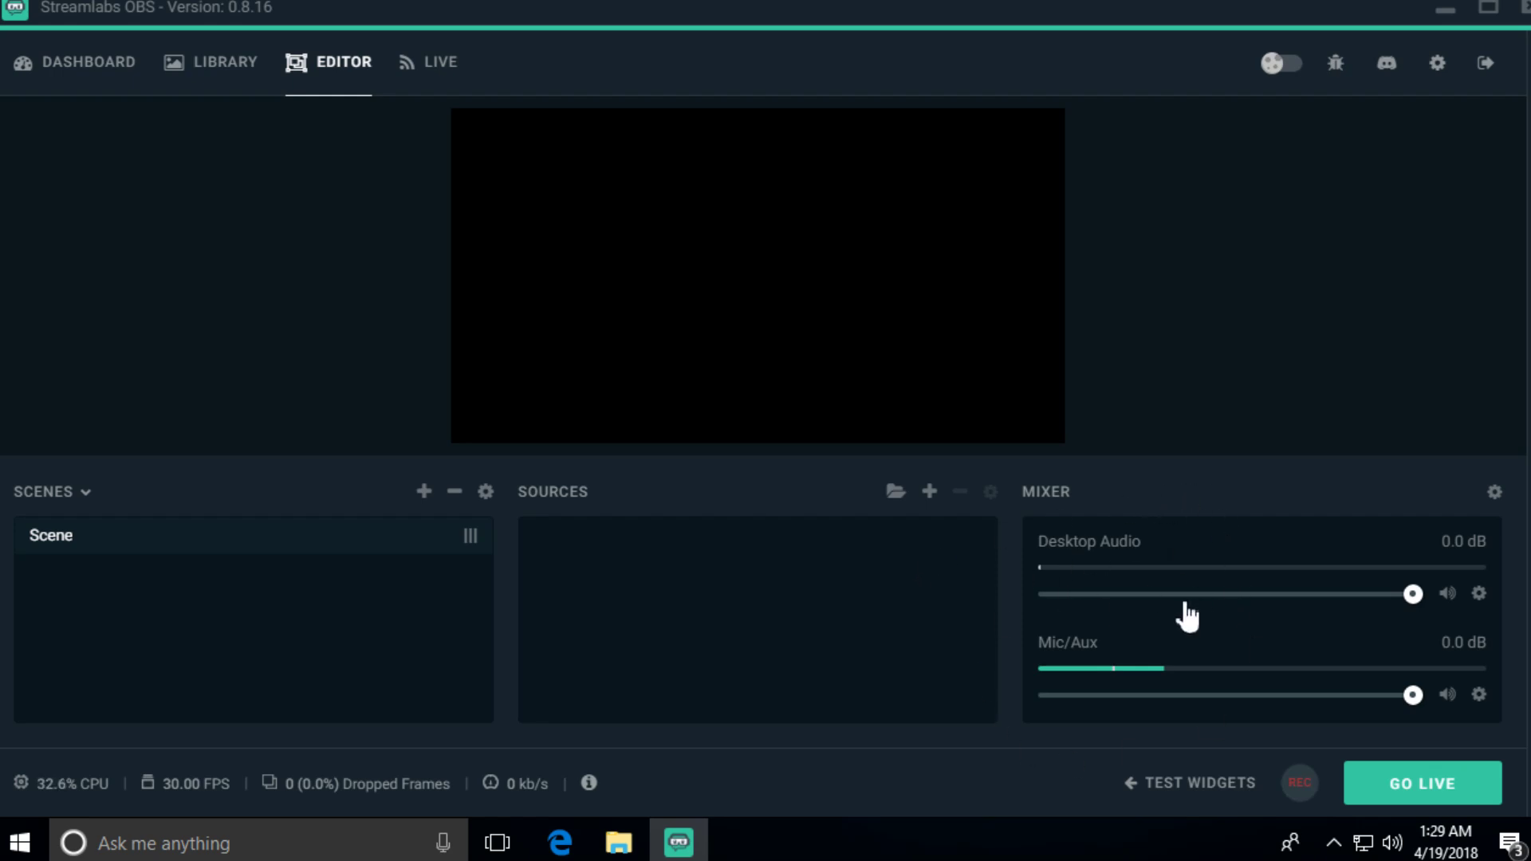
left_click_drag(1041, 543, 1169, 518)
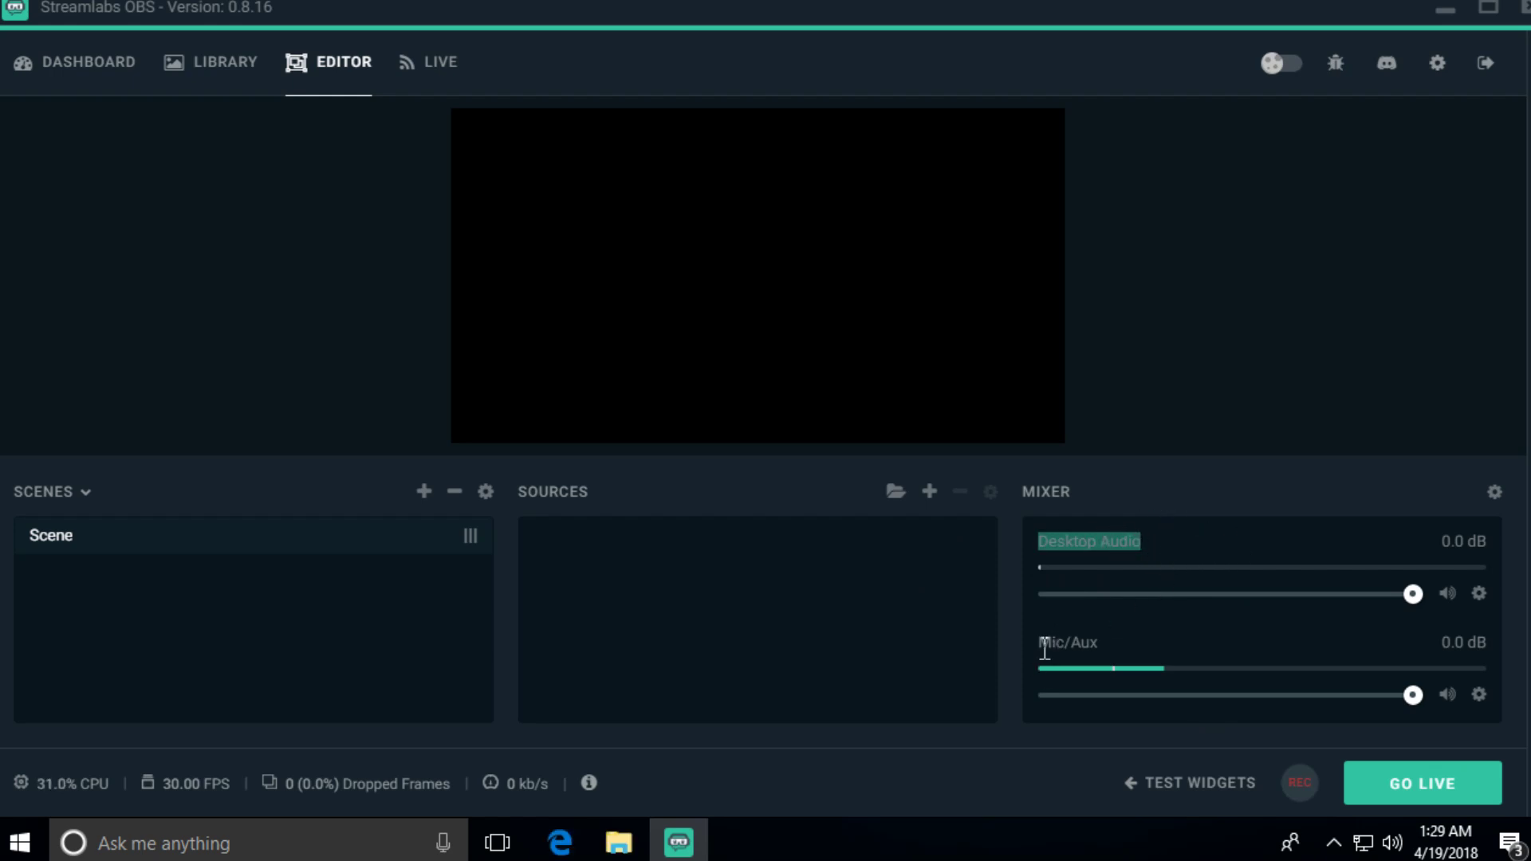
left_click_drag(1041, 643, 1168, 641)
left_click(1172, 637)
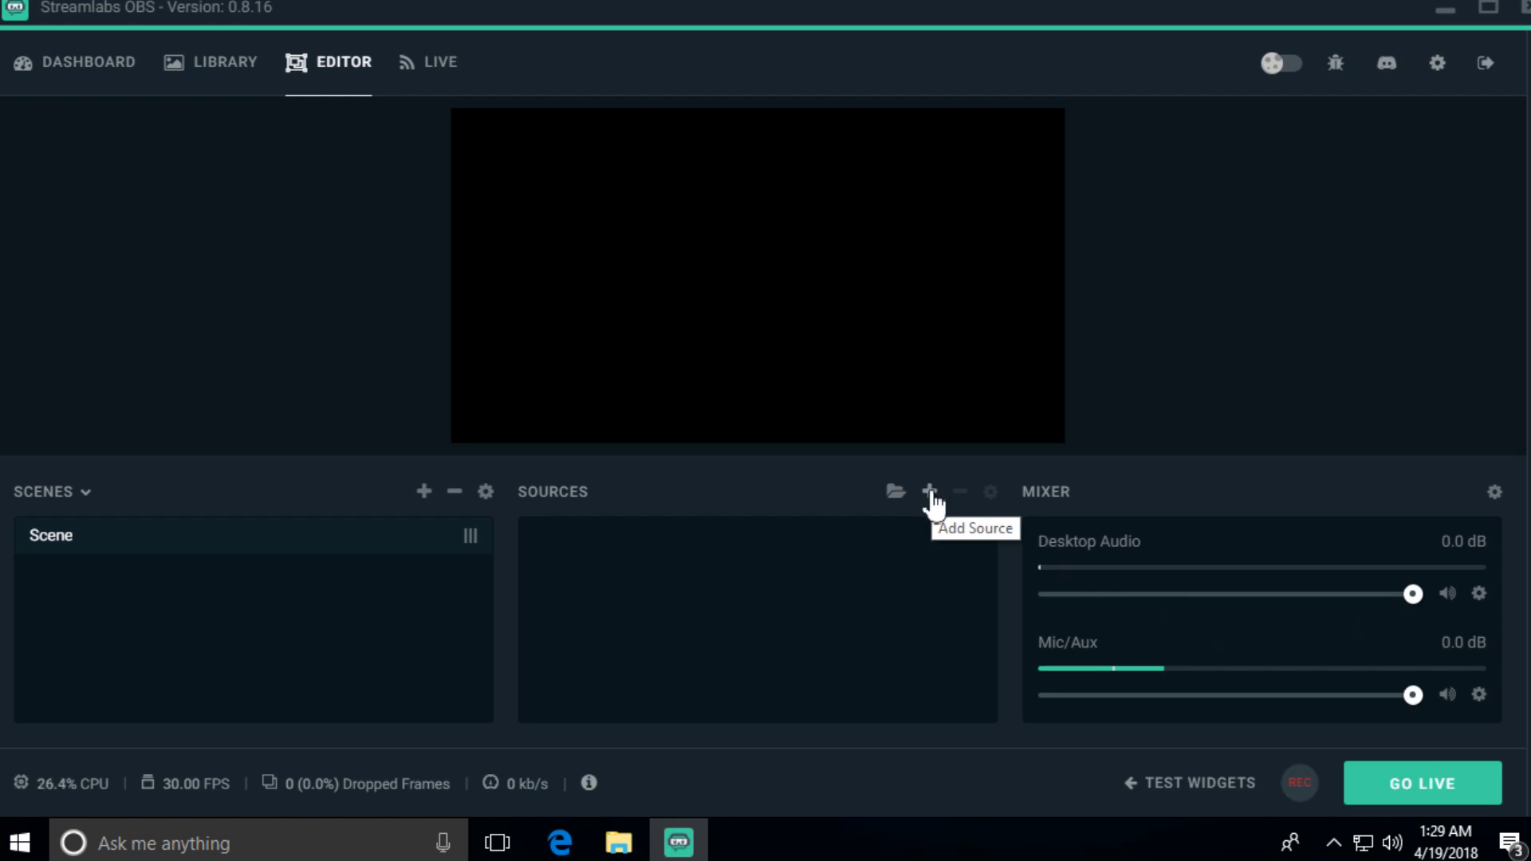
mouse_move(1408, 596)
left_mouse_down()
mouse_move(1188, 595)
mouse_move(1401, 590)
mouse_move(1240, 610)
mouse_move(1421, 602)
left_mouse_up()
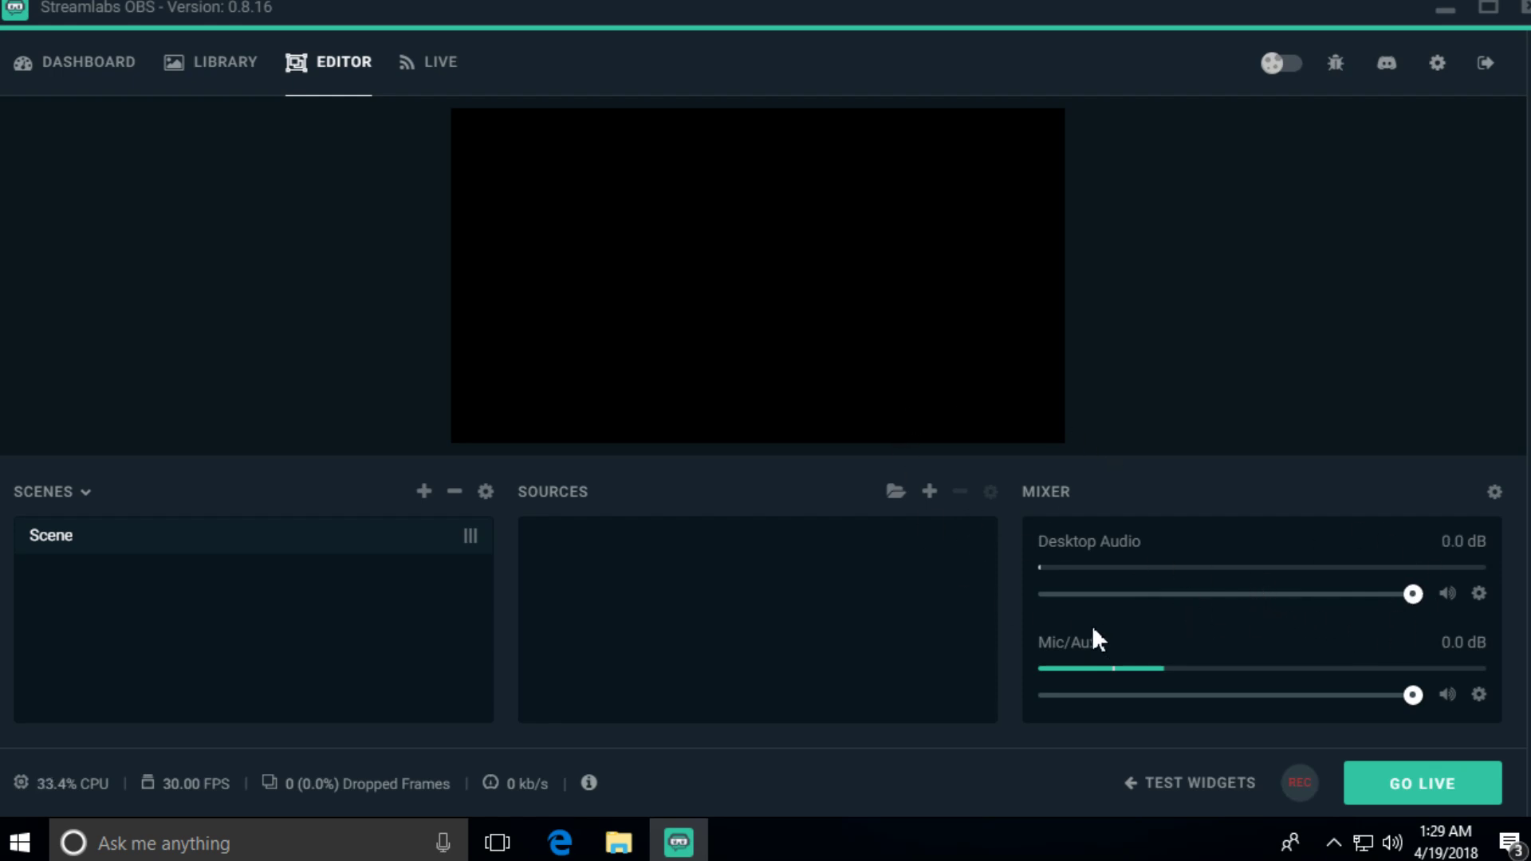
left_click_drag(1410, 595, 1449, 615)
key("super+e")
left_click_drag(947, 113, 626, 510)
left_click(1018, 476)
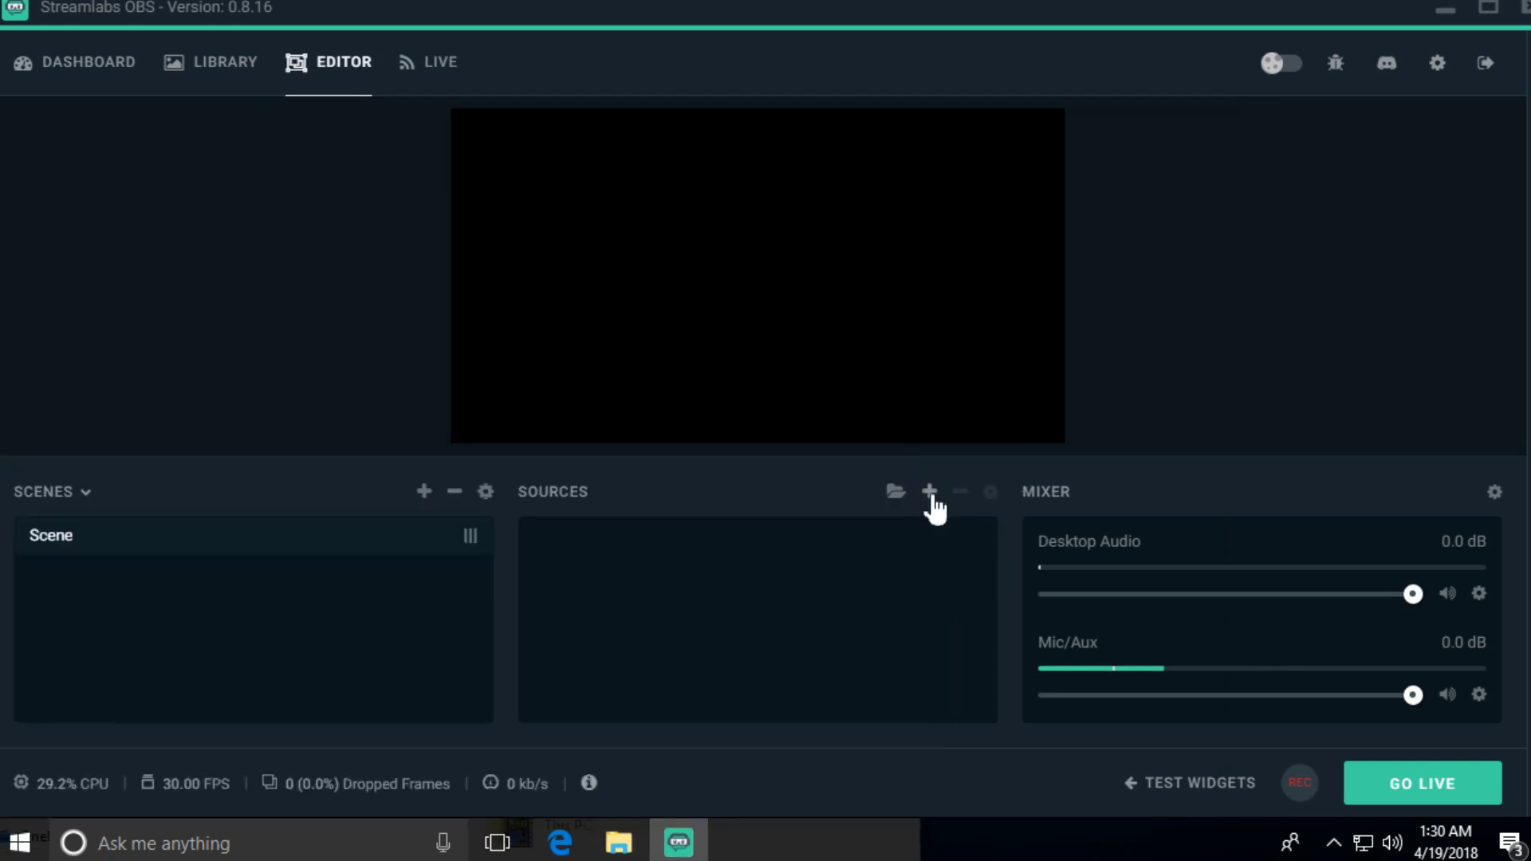
left_click(929, 492)
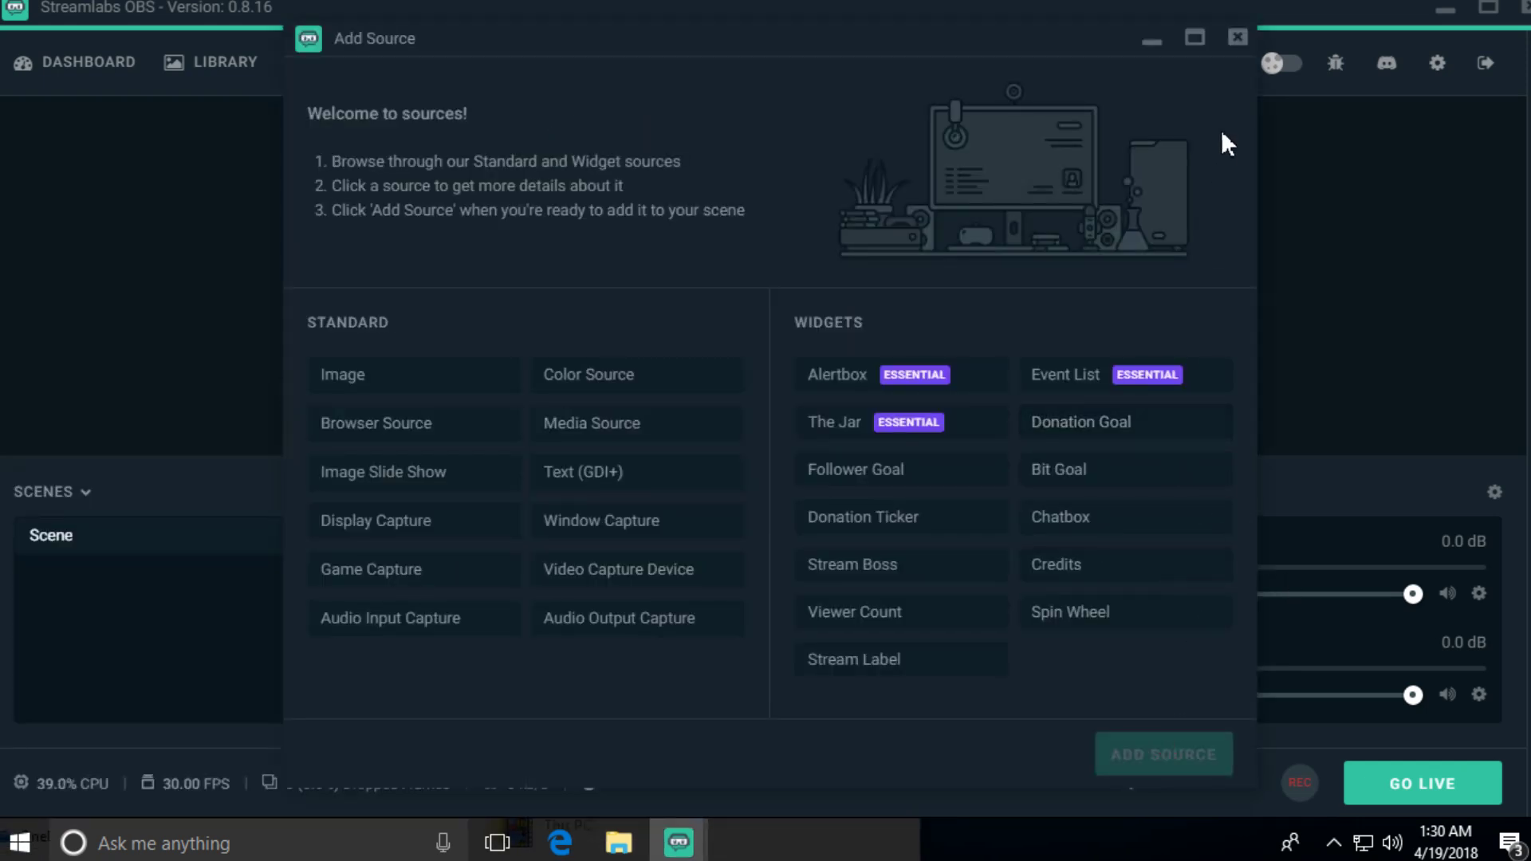
left_click(1238, 38)
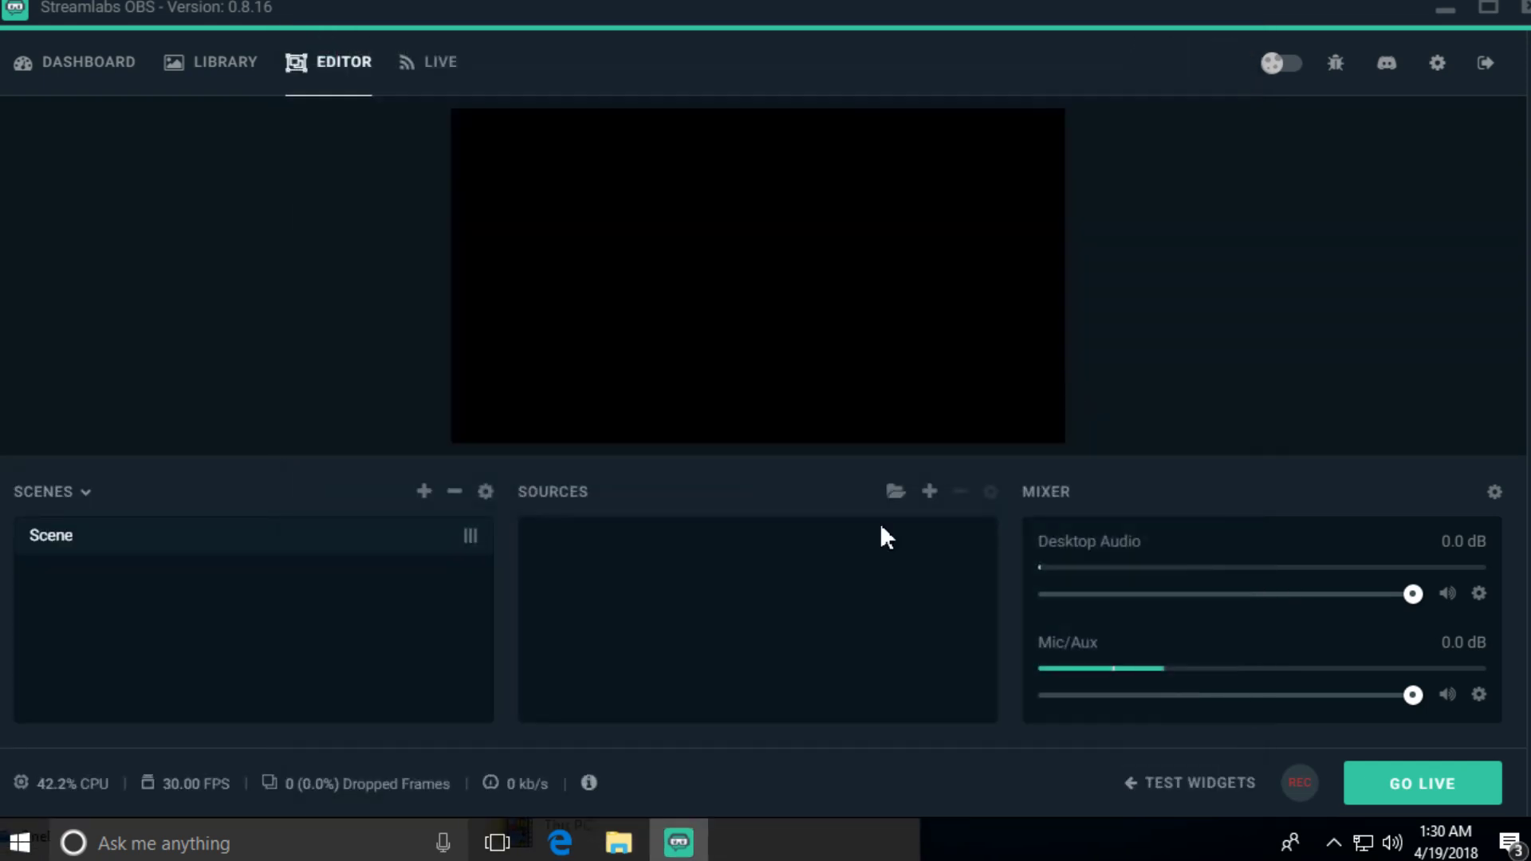
Step: Add an Alertbox widget source to the scene and name it Test Alert Box
left_click(931, 494)
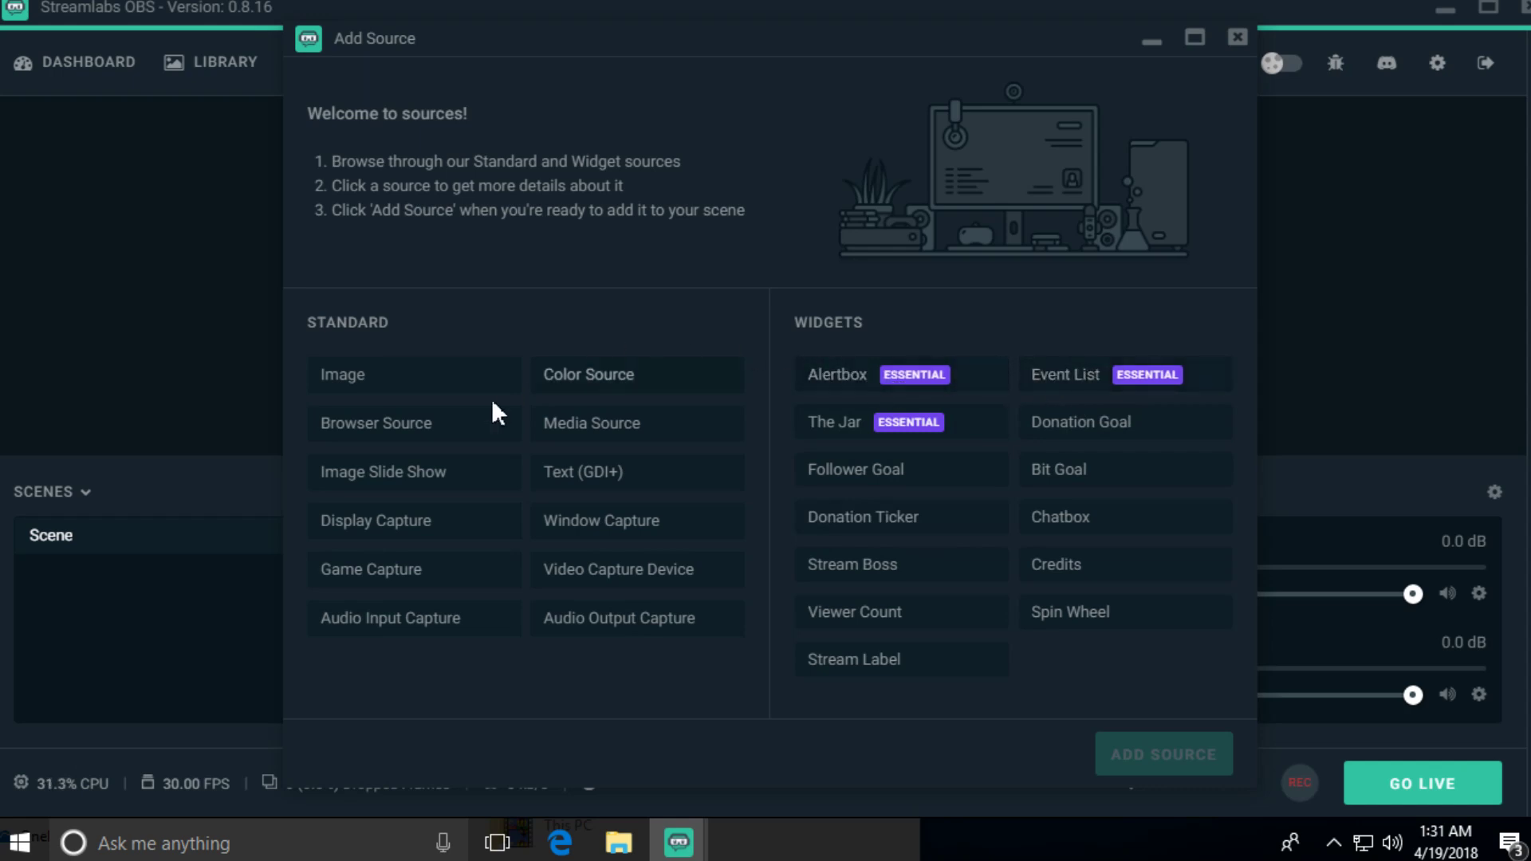
left_click(983, 383)
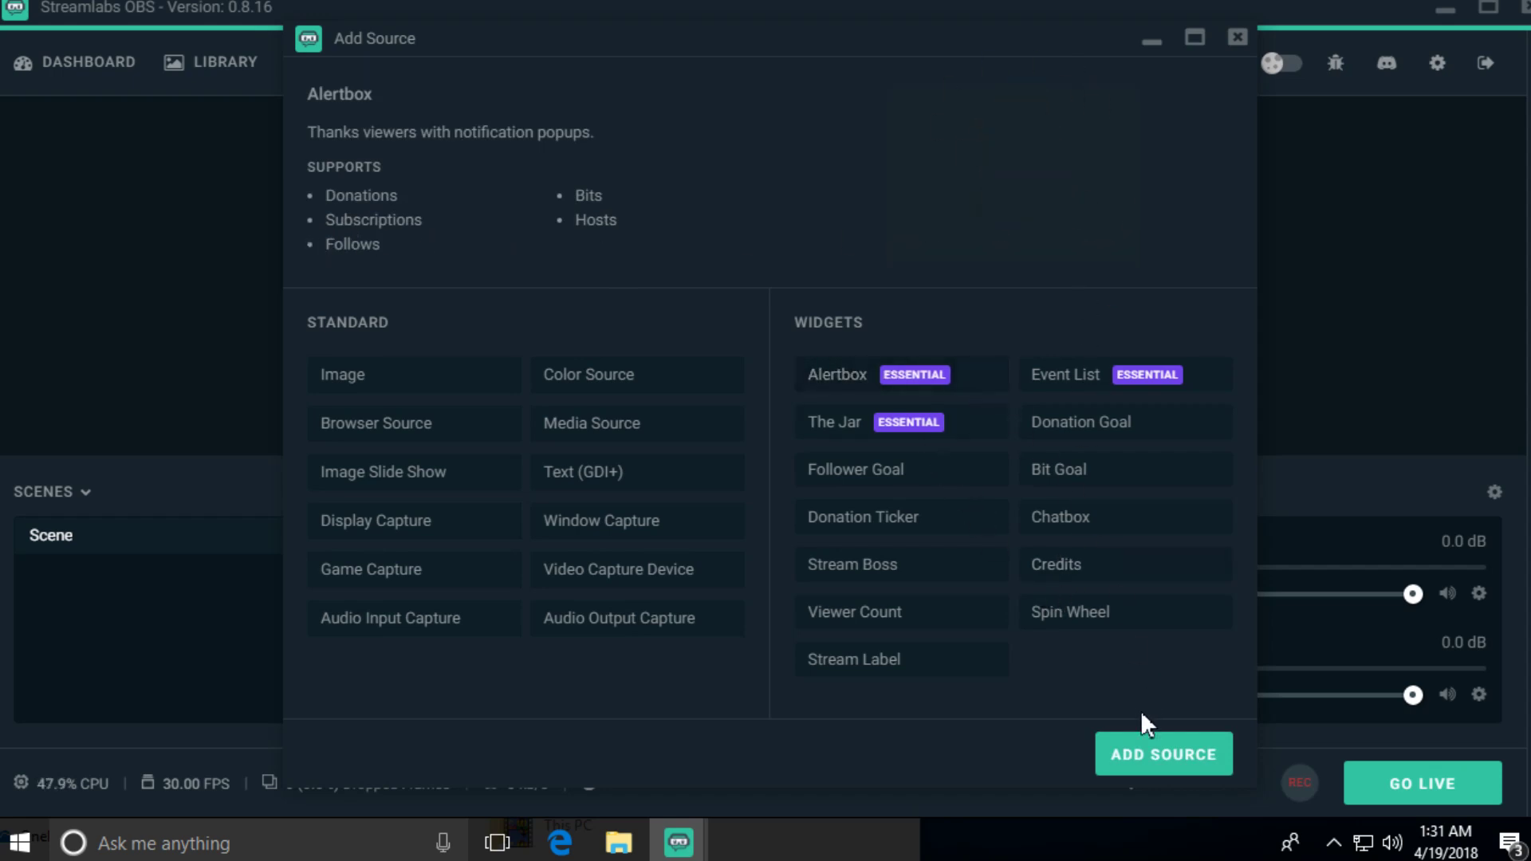
left_click(1160, 754)
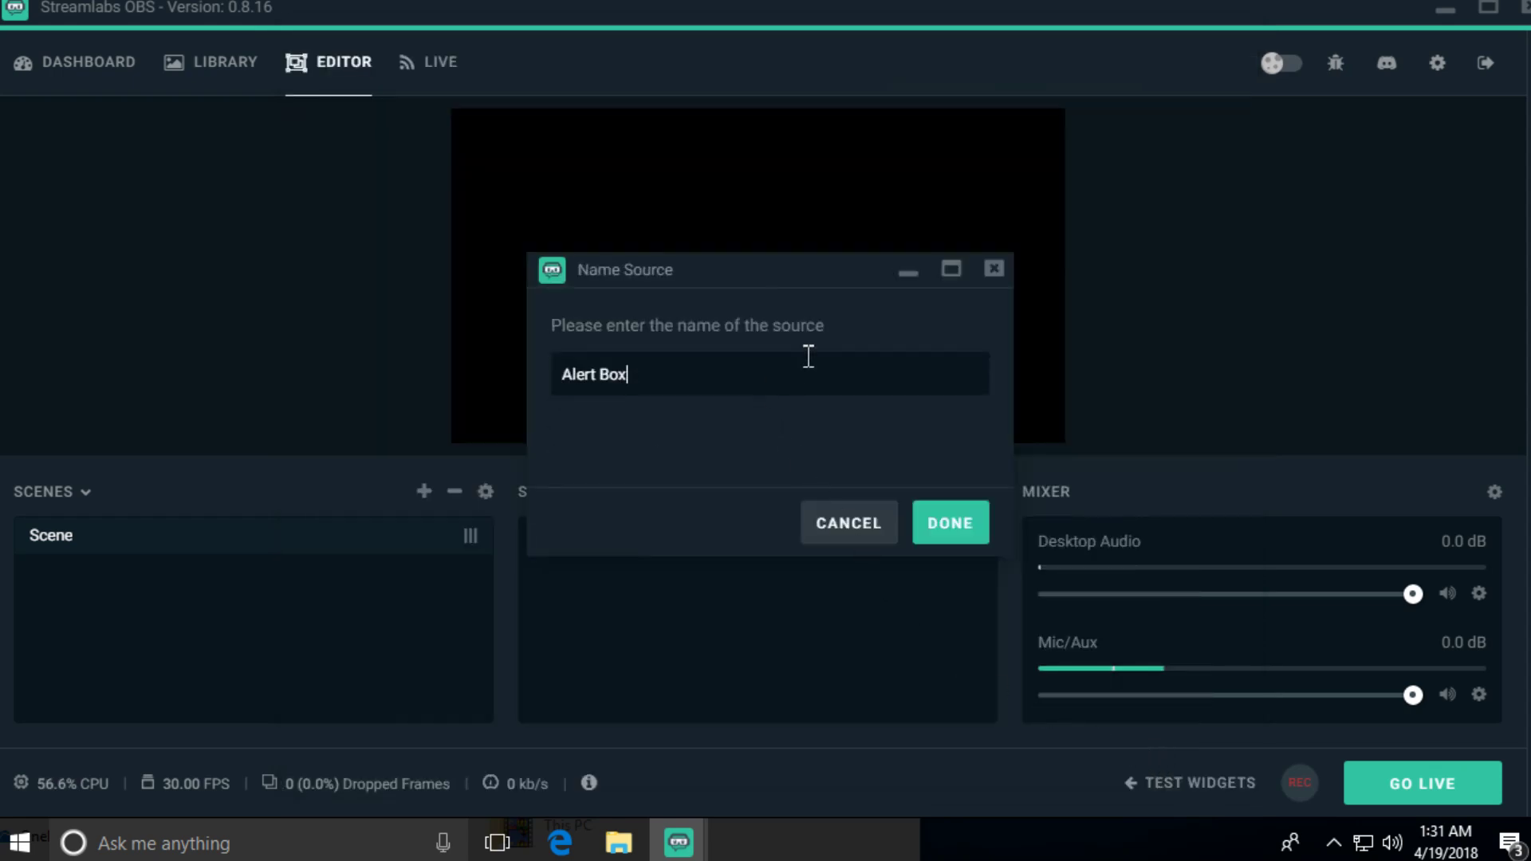
left_click_drag(809, 358, 310, 362)
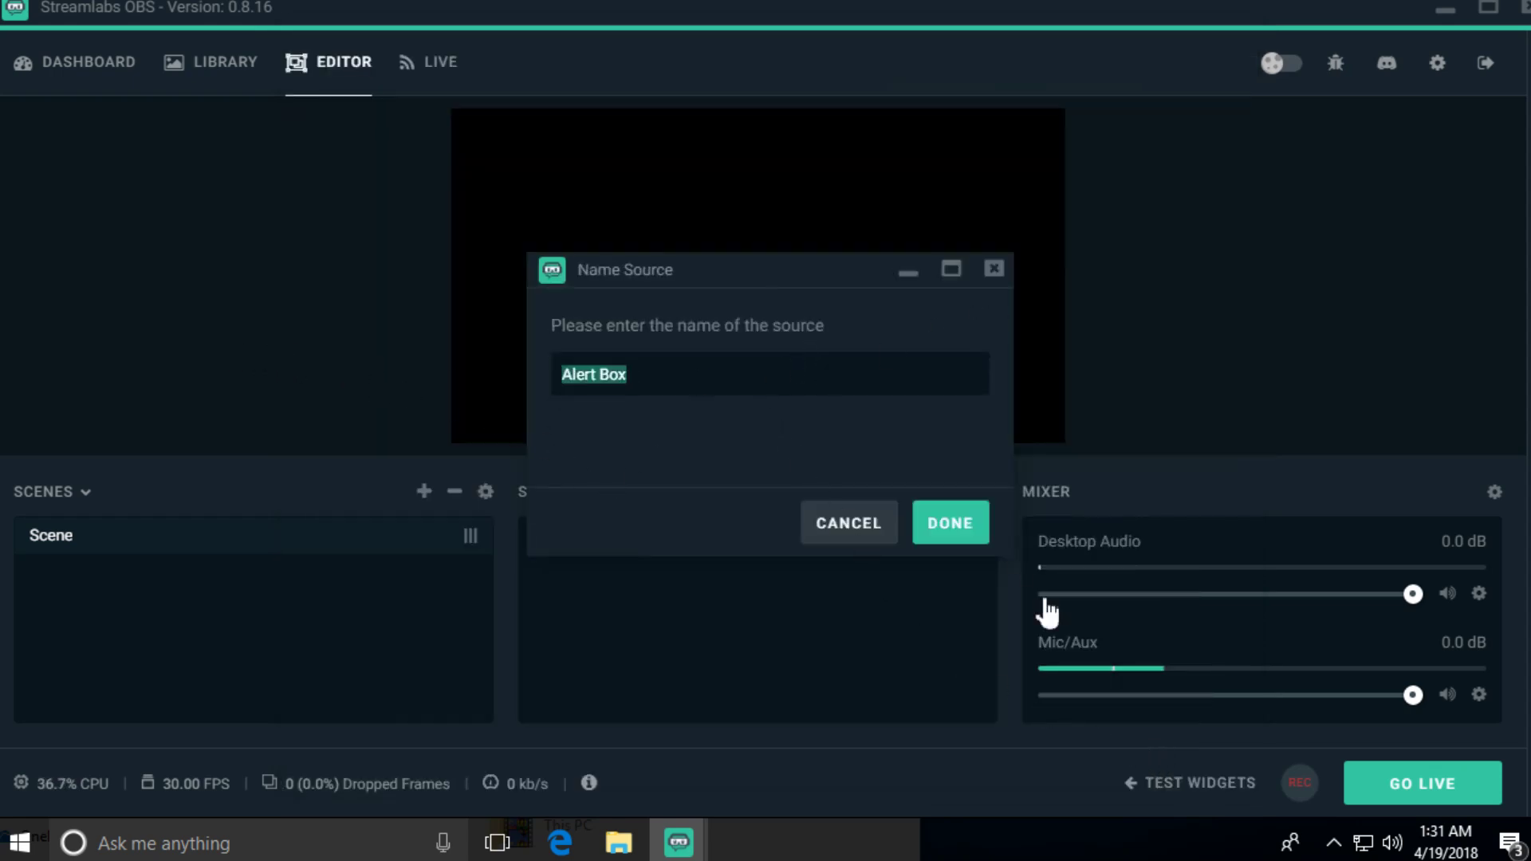
key("BackSpace")
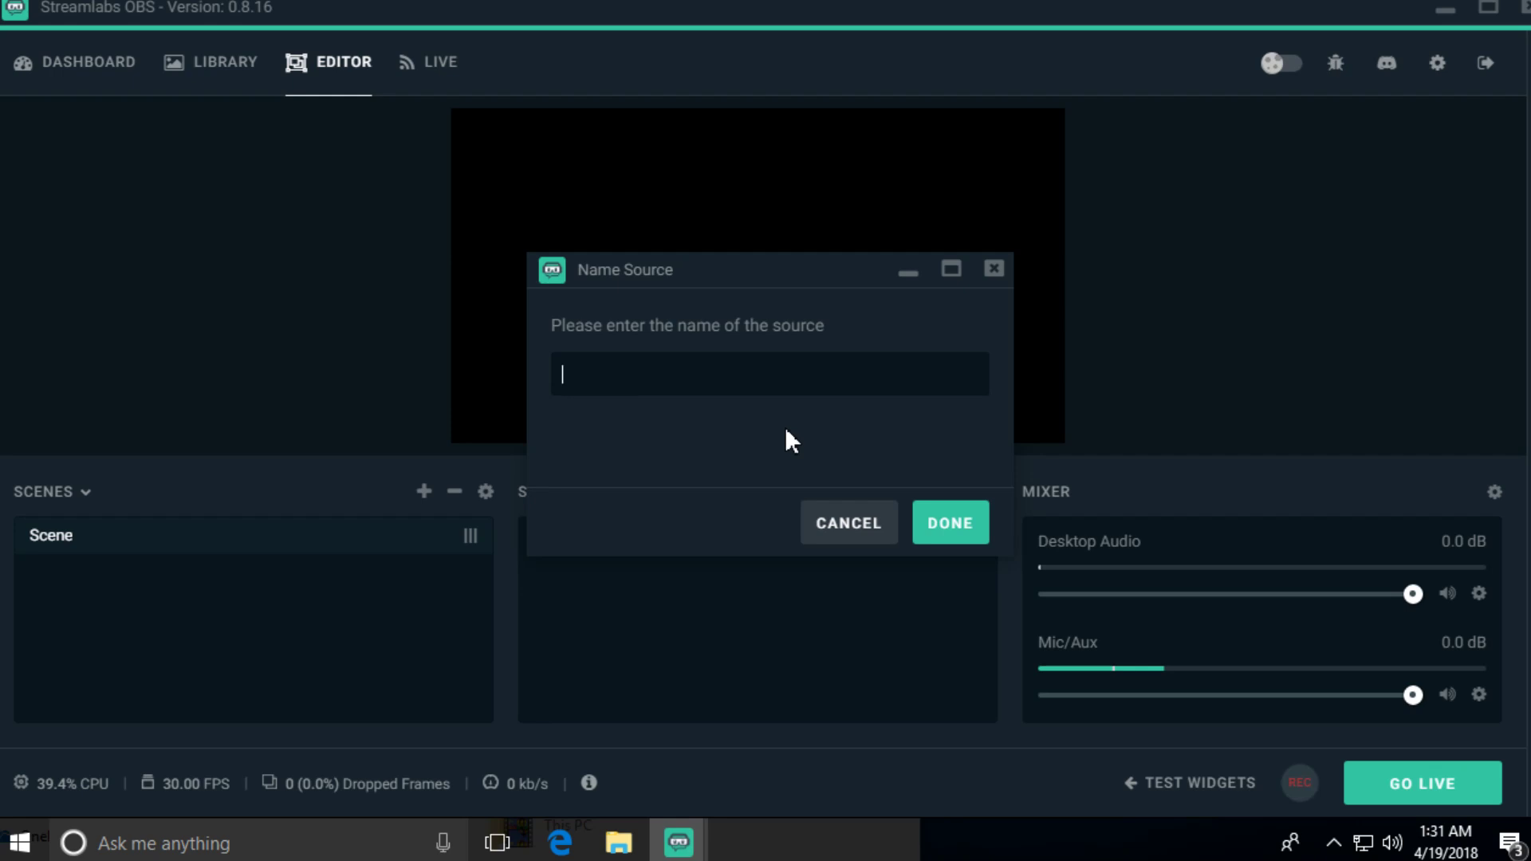
type("Test Alert Bos")
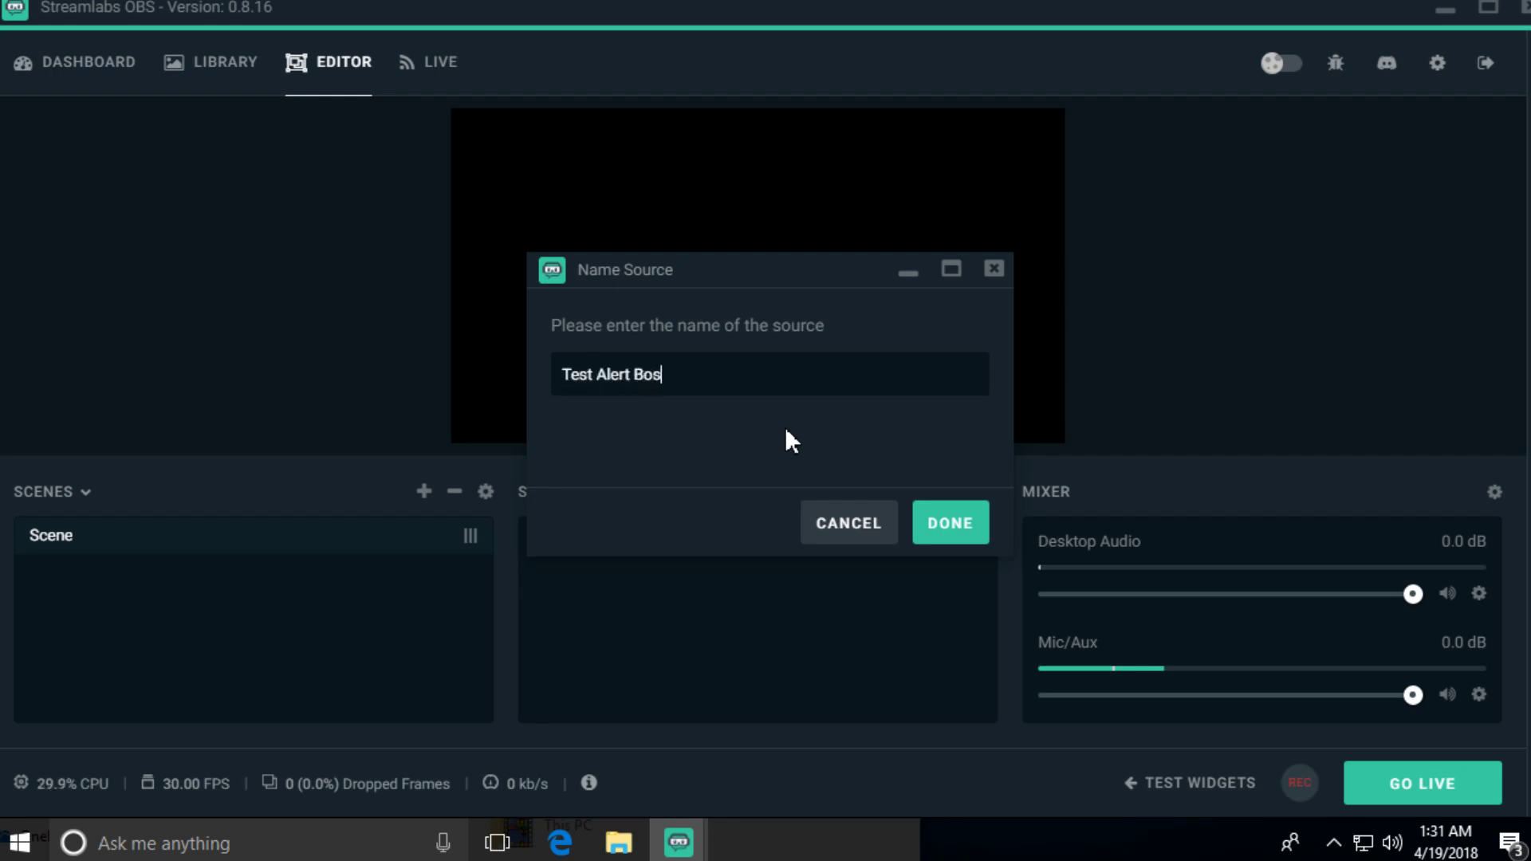
key("BackSpace")
type("x")
left_click(972, 541)
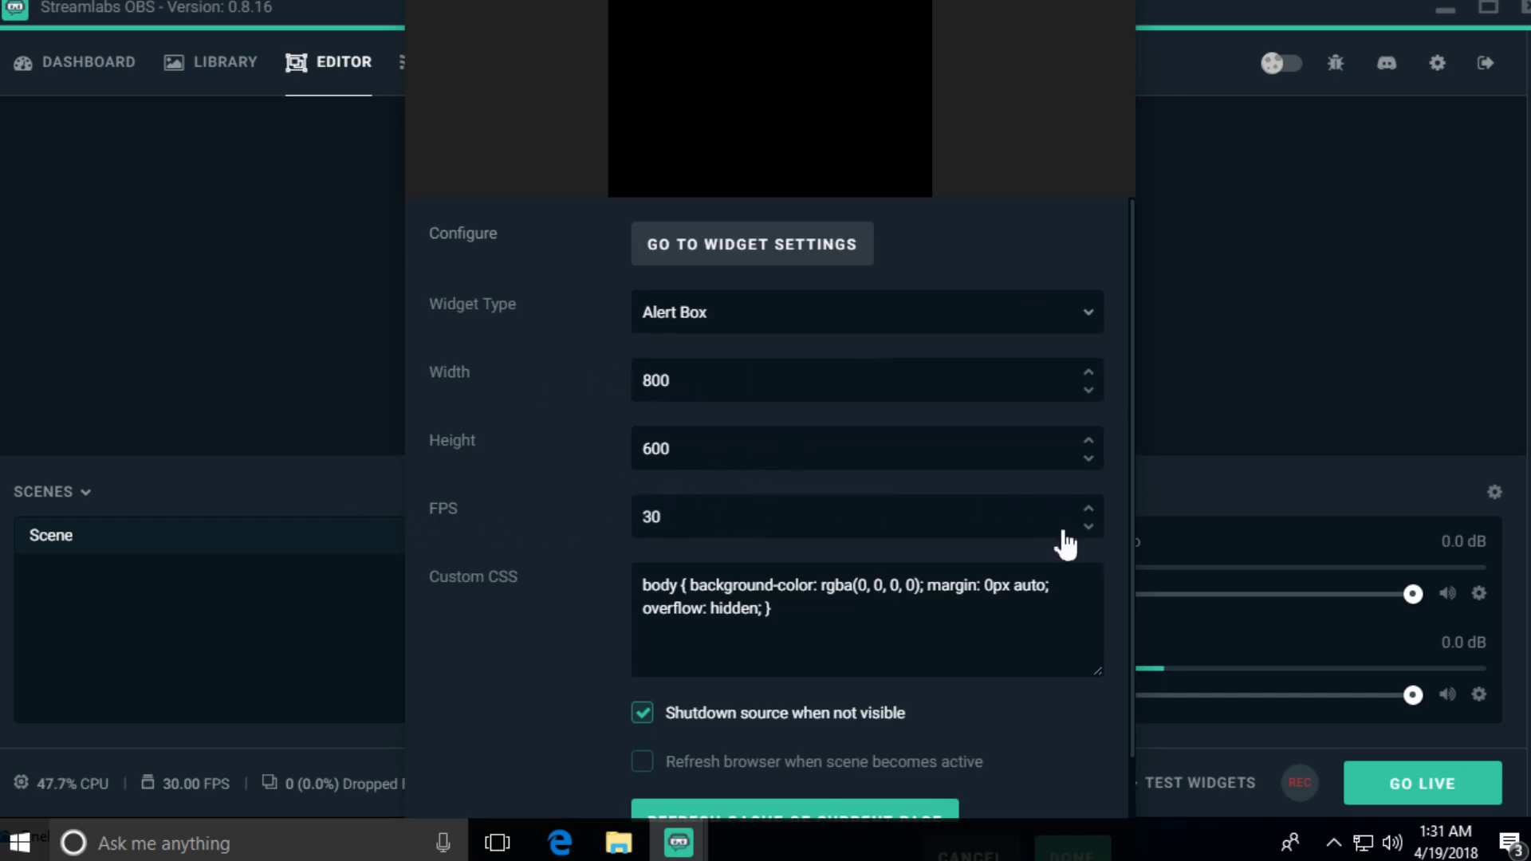
Step: Disable shutting down the source when not visible for Test Alert Box and accept its properties
scroll(589, 517, "down", 1)
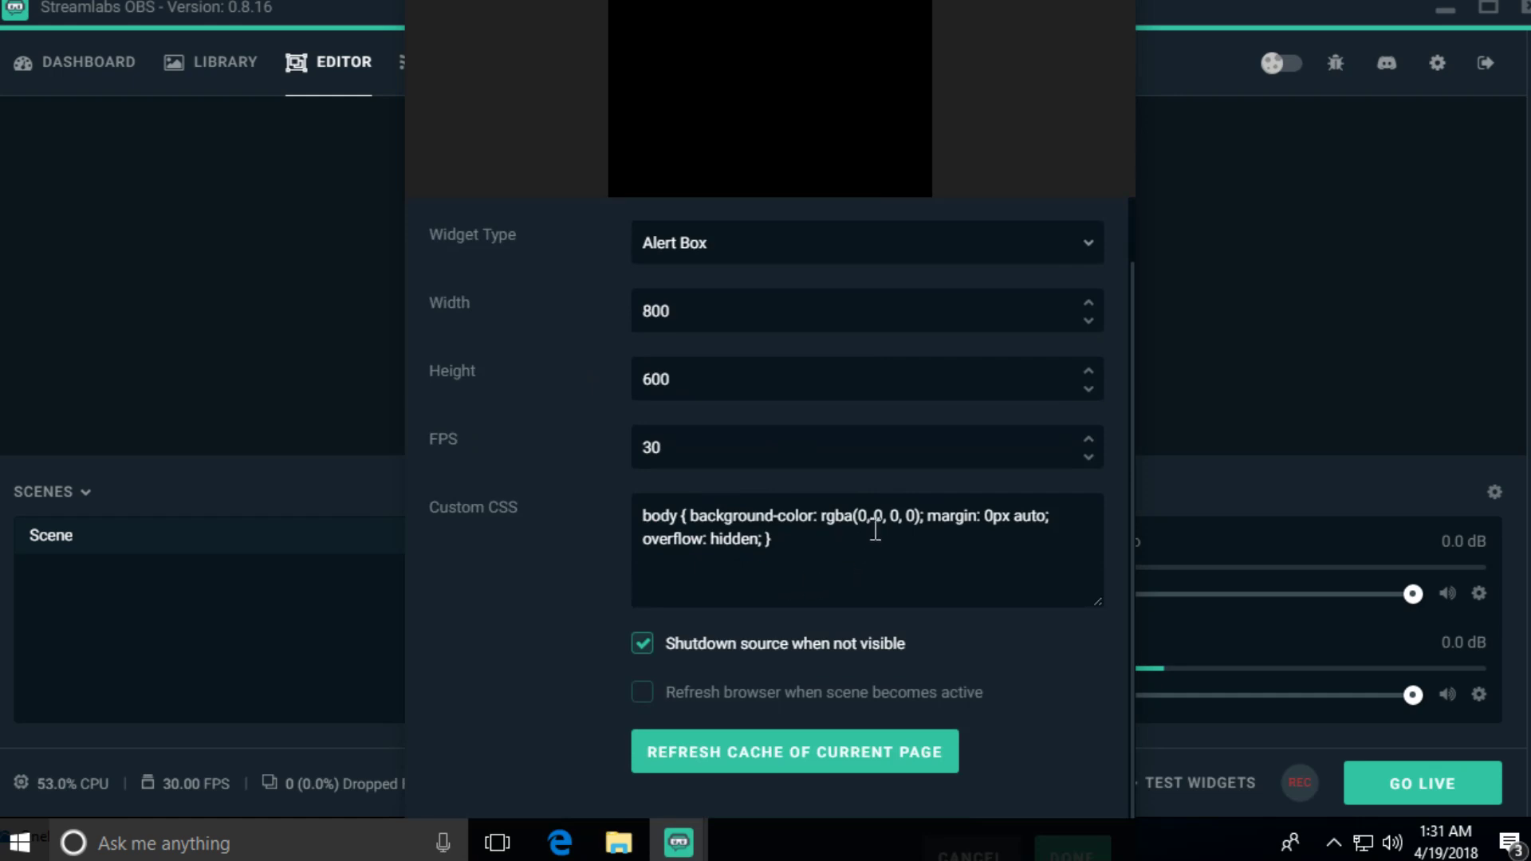
left_click(928, 523)
left_click(643, 646)
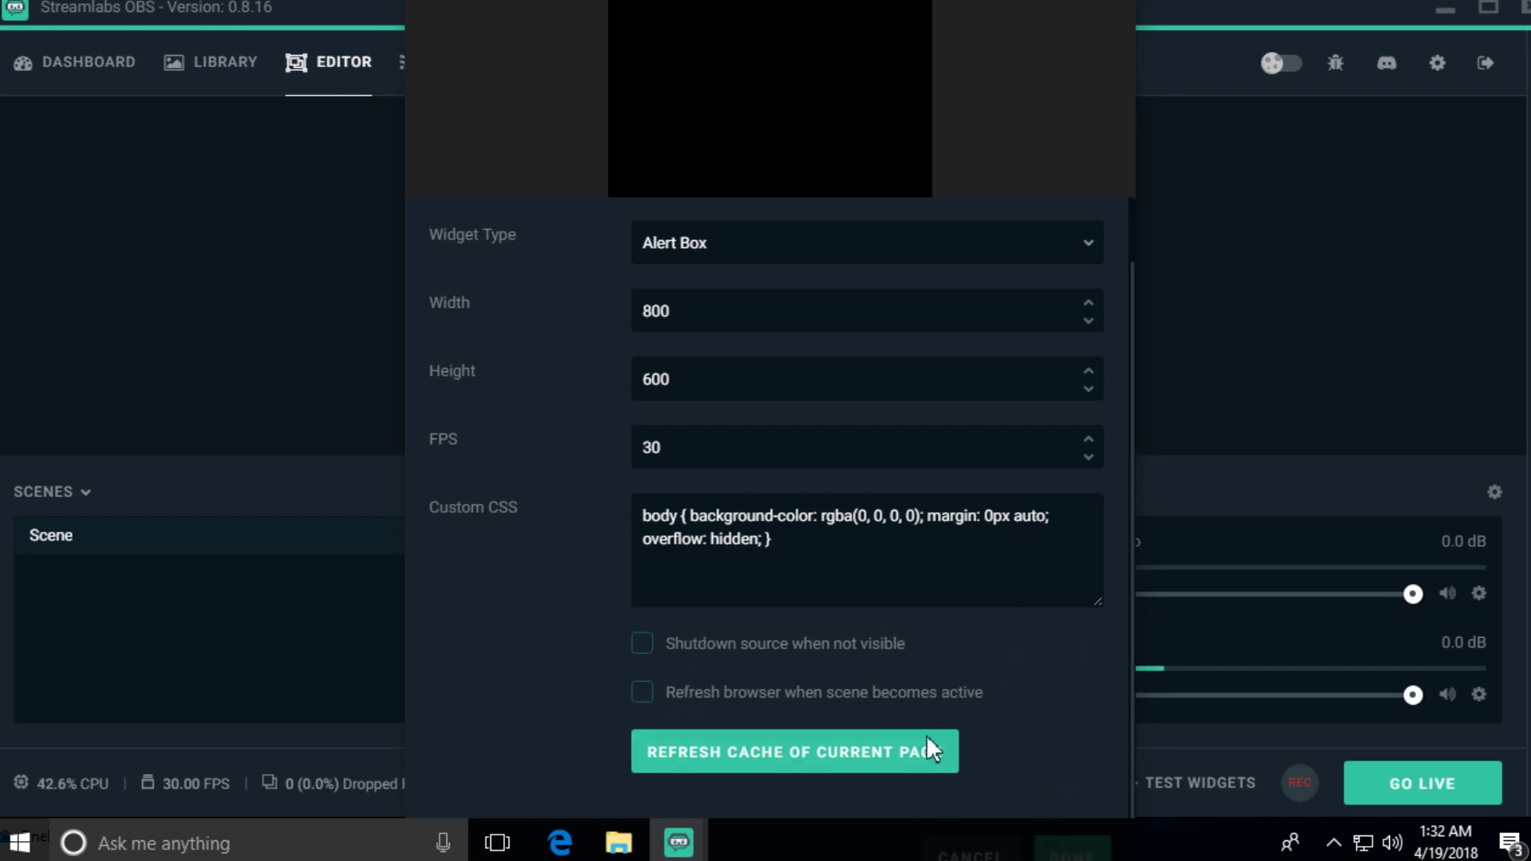
left_click(1089, 852)
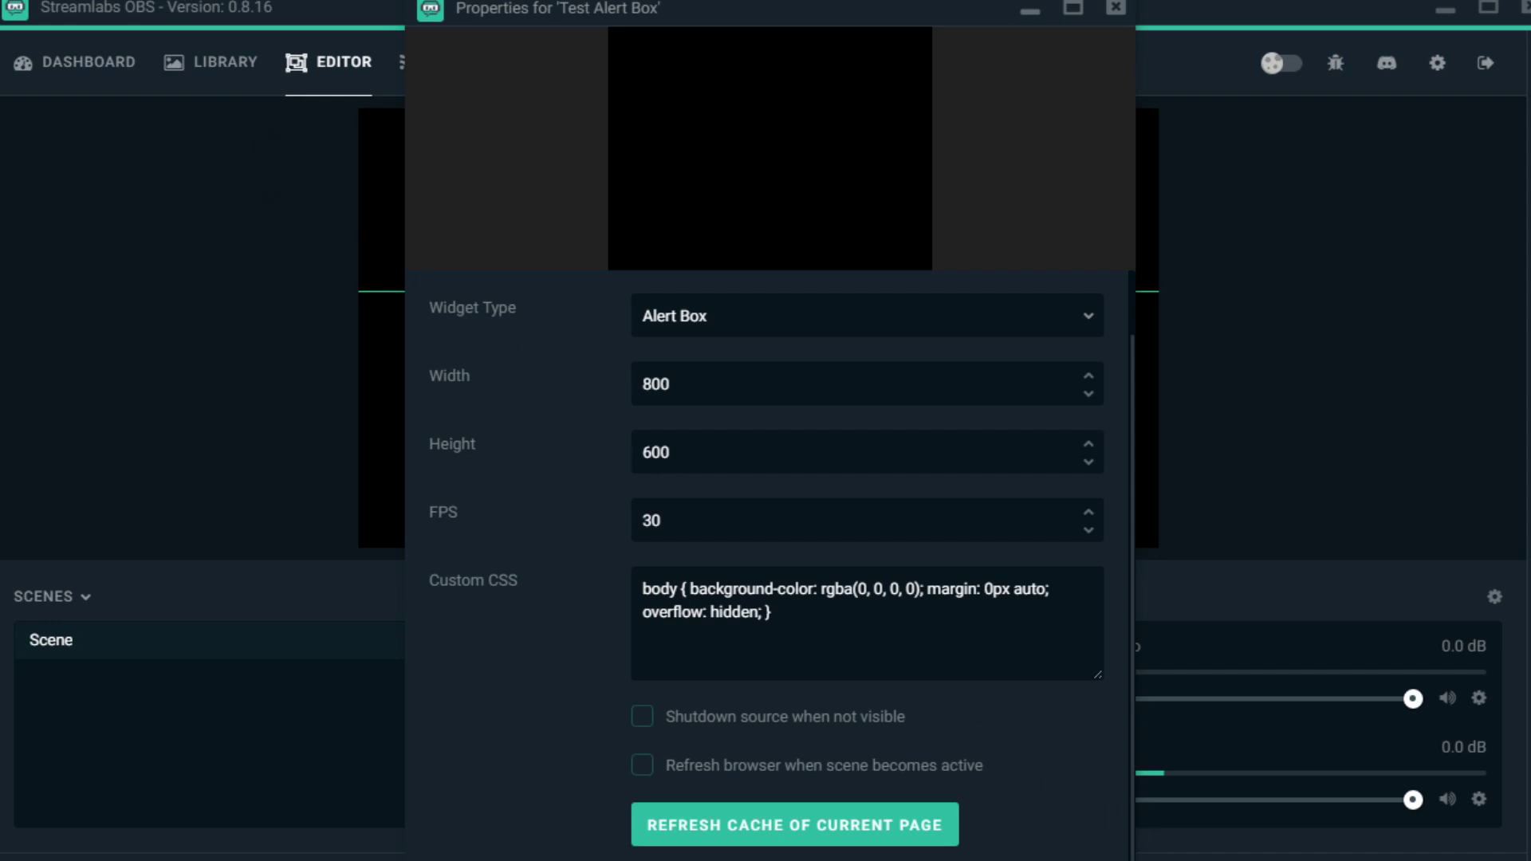
left_click(1083, 860)
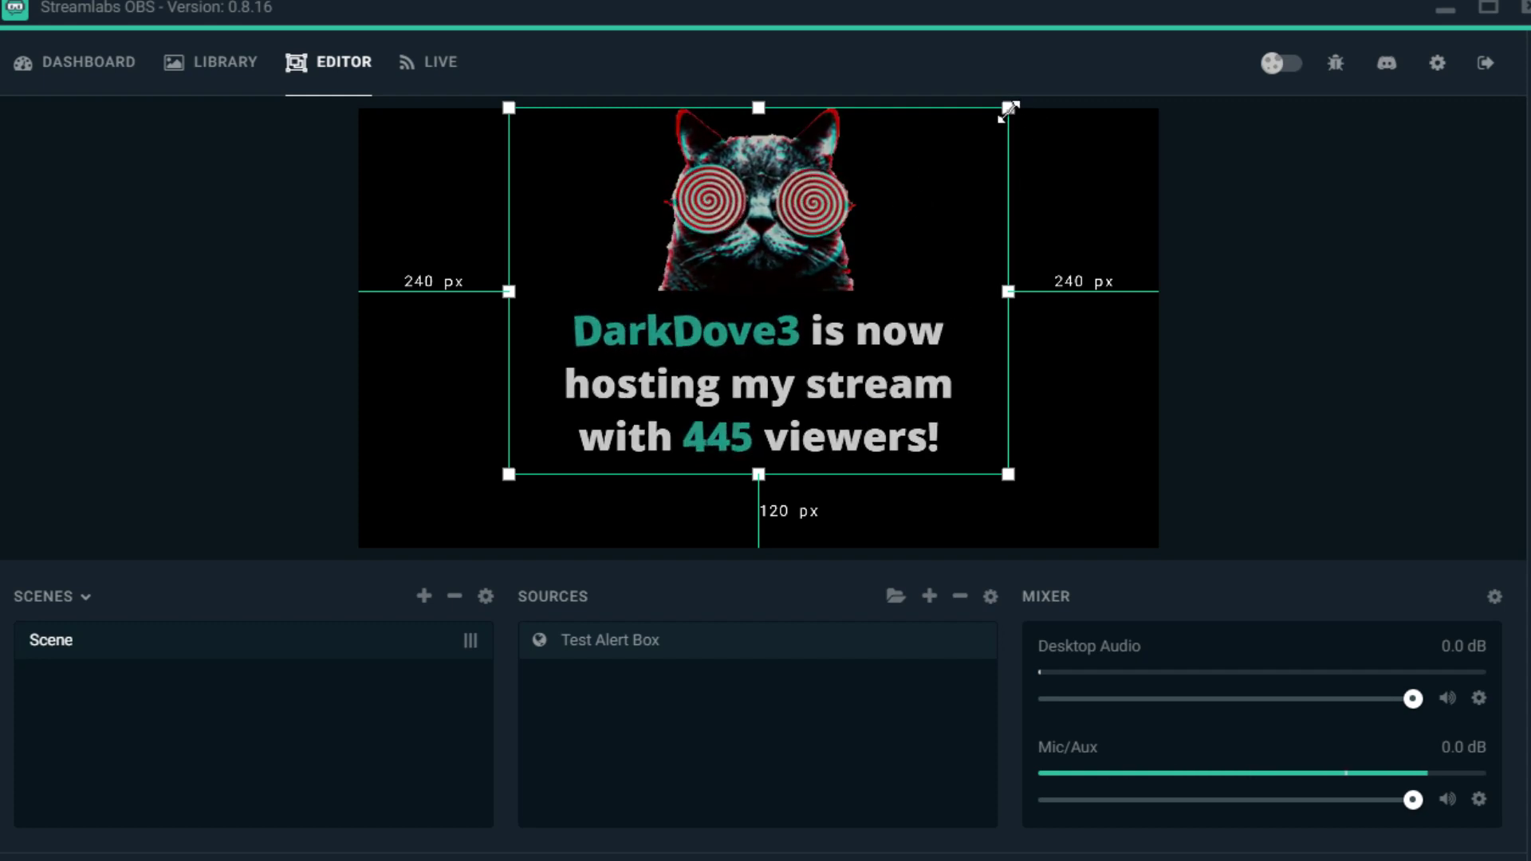
Step: Shrink the alert box on the canvas and move it to about 776 px from the left edge and 191 px from the top, then deselect it
left_click_drag(1007, 112, 792, 267)
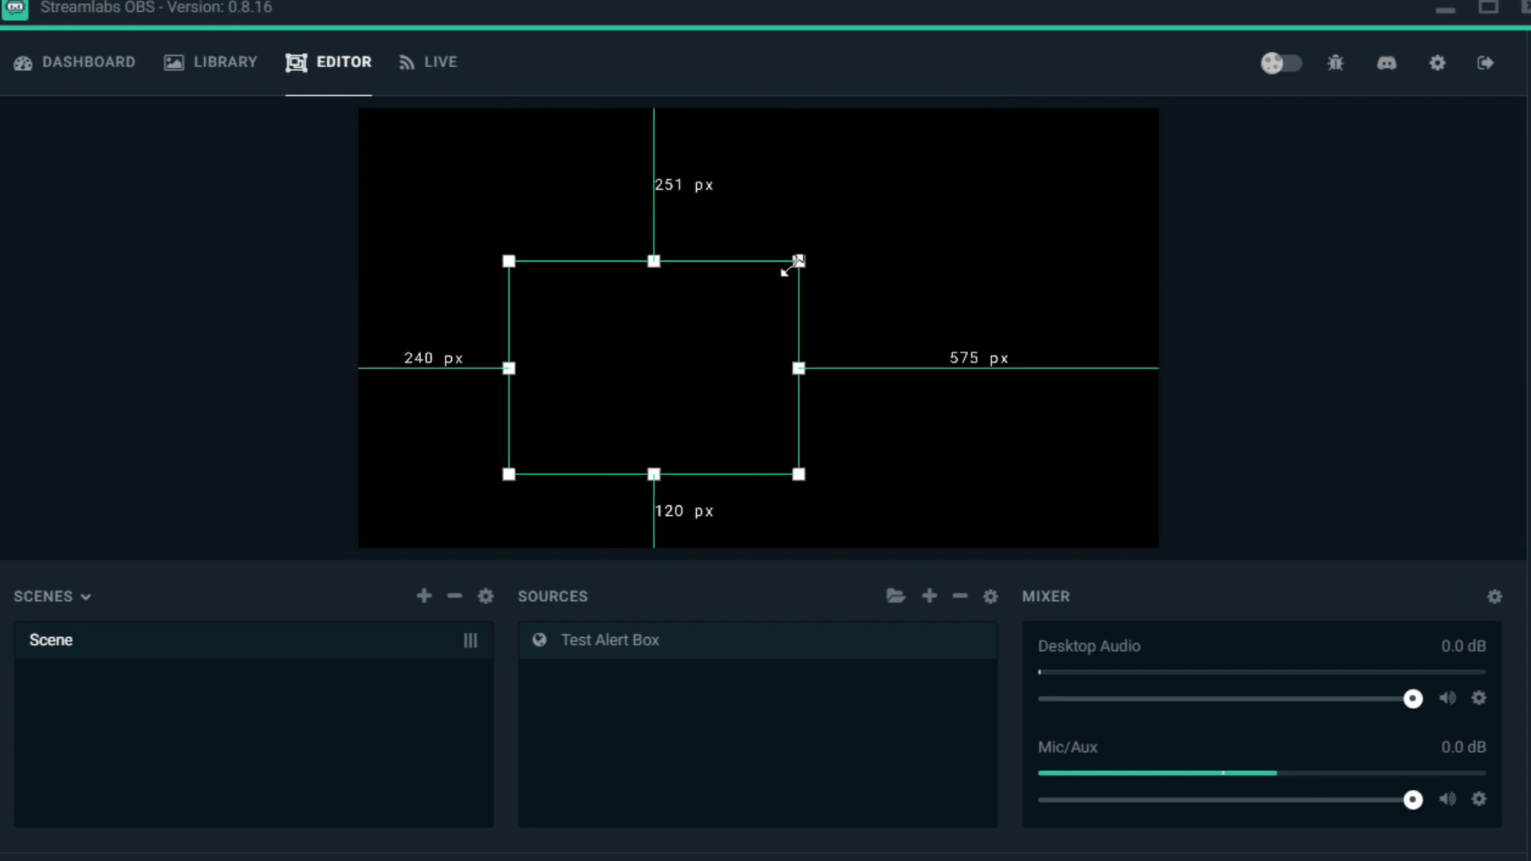
left_click_drag(666, 375, 998, 353)
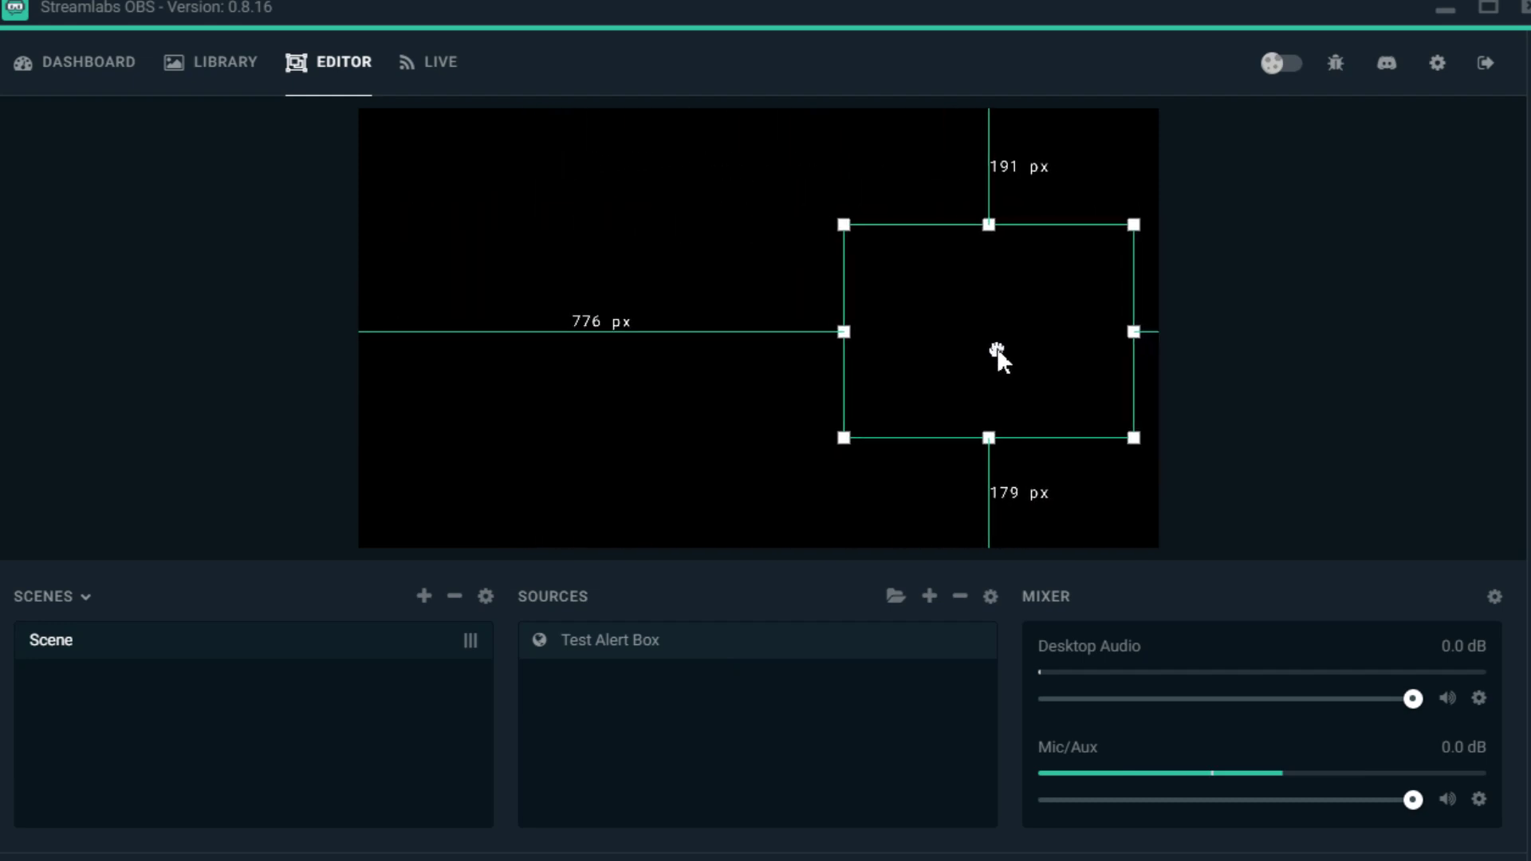
left_click(1340, 397)
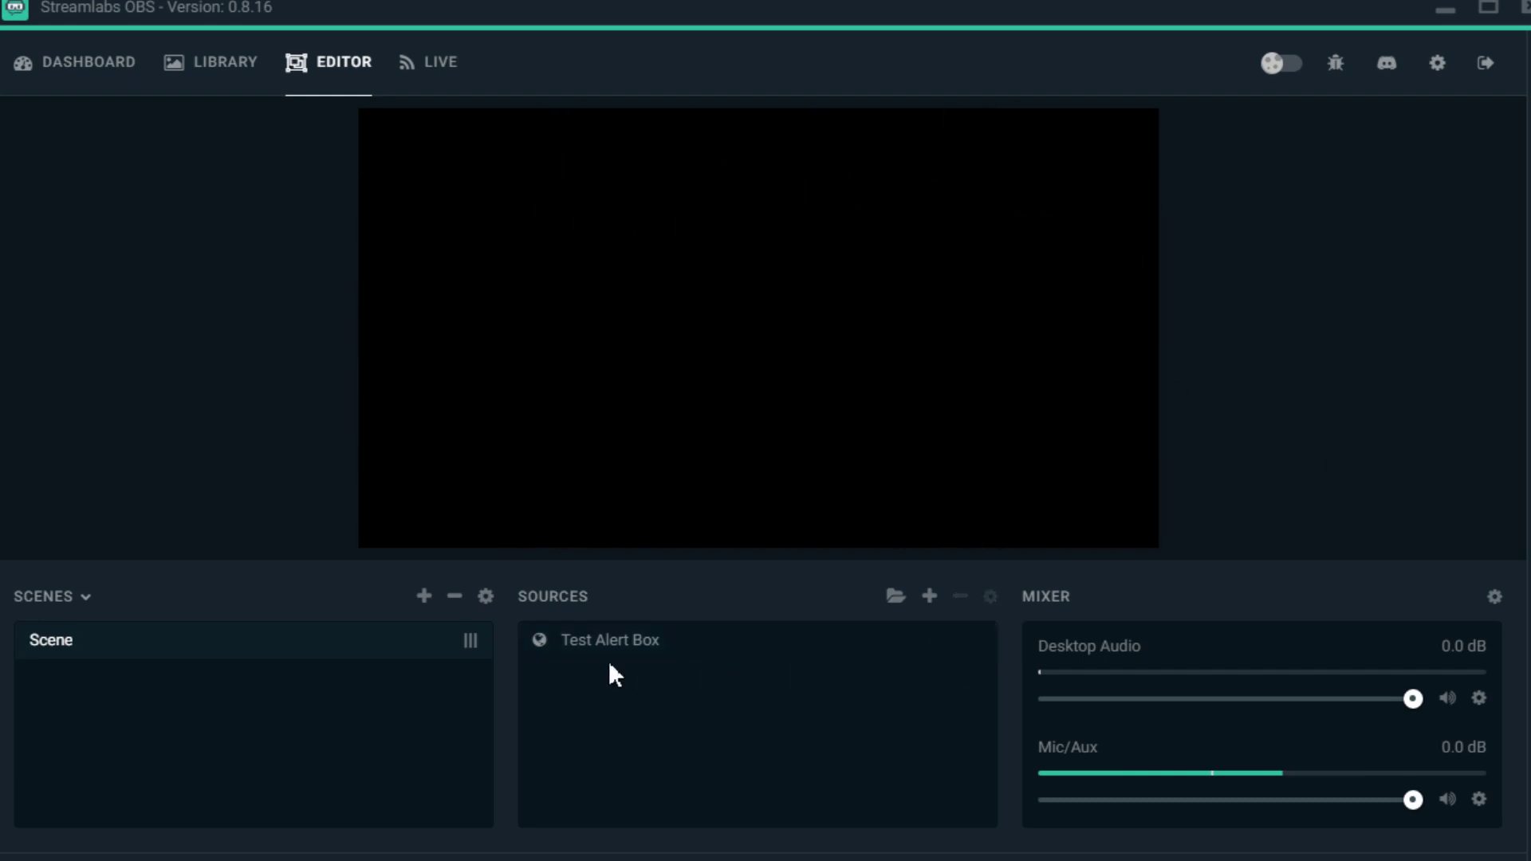
Step: Add a Chatbox widget source to the scene and name it Test Chatbox
left_click(929, 598)
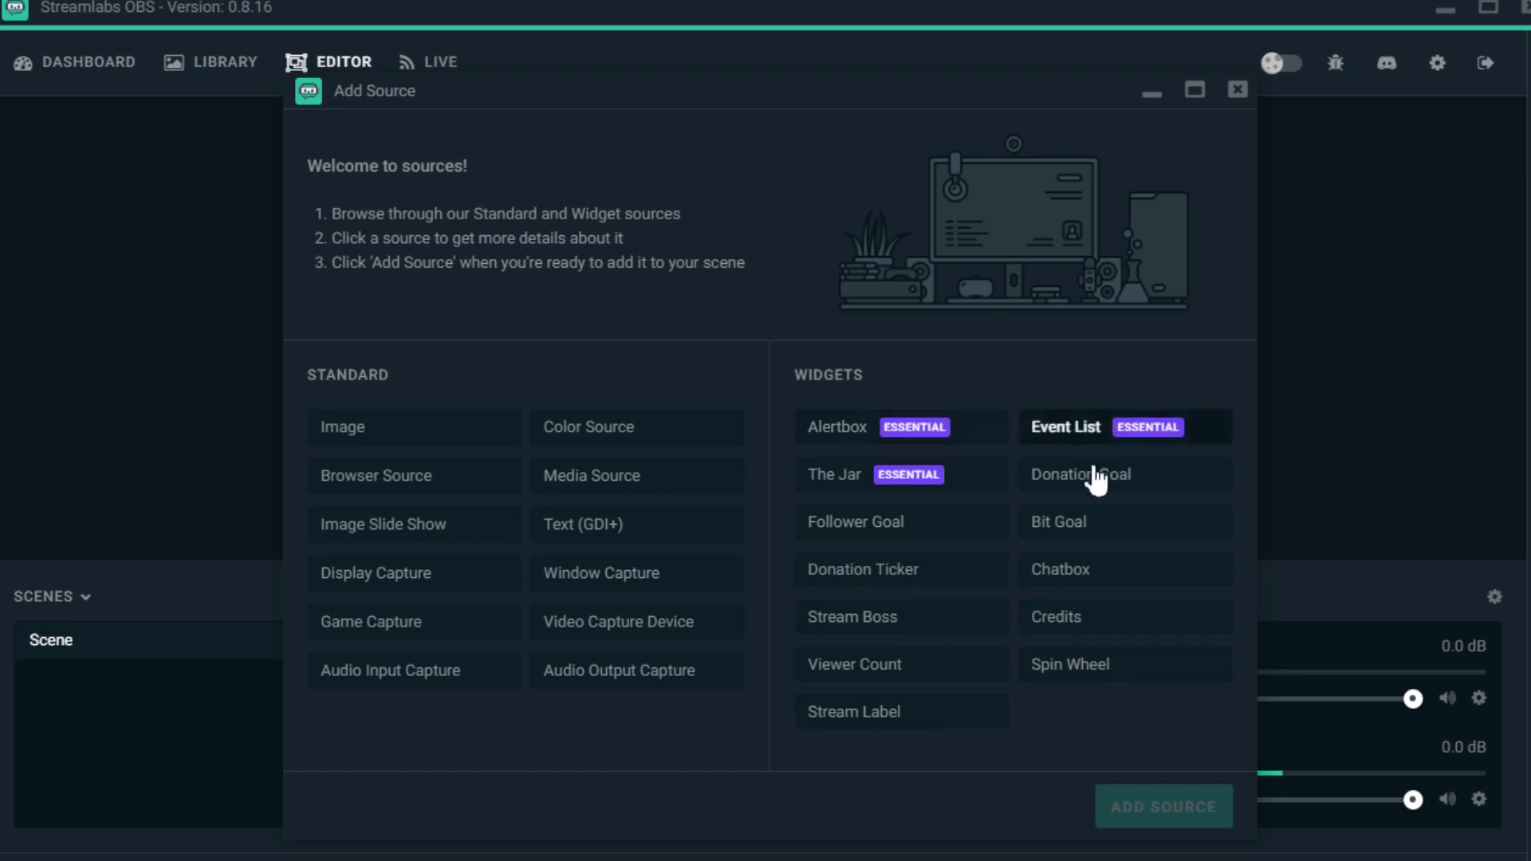
left_click(1075, 571)
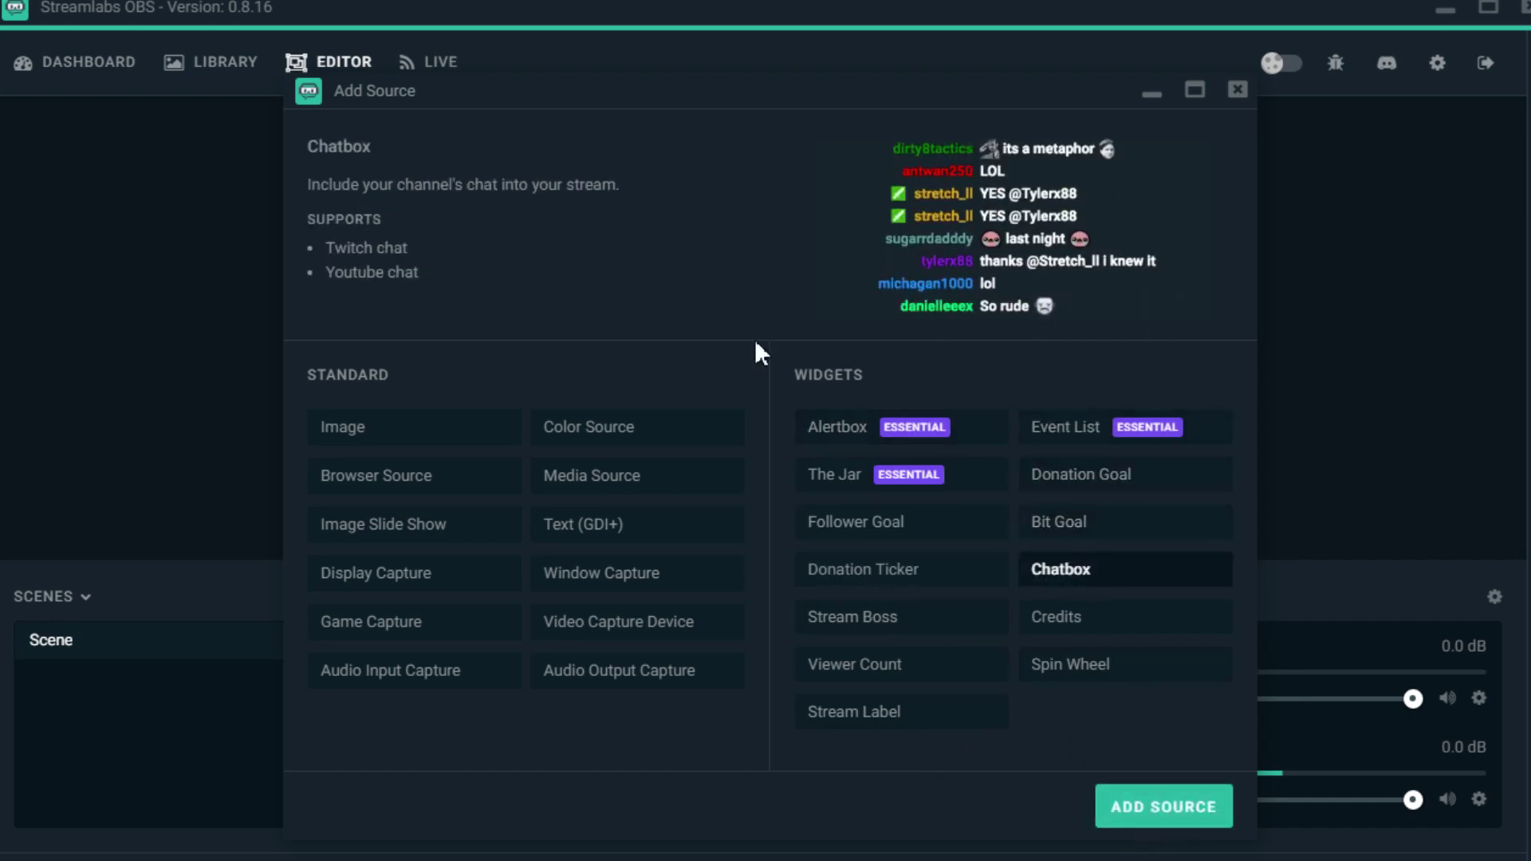
left_click_drag(328, 249, 444, 257)
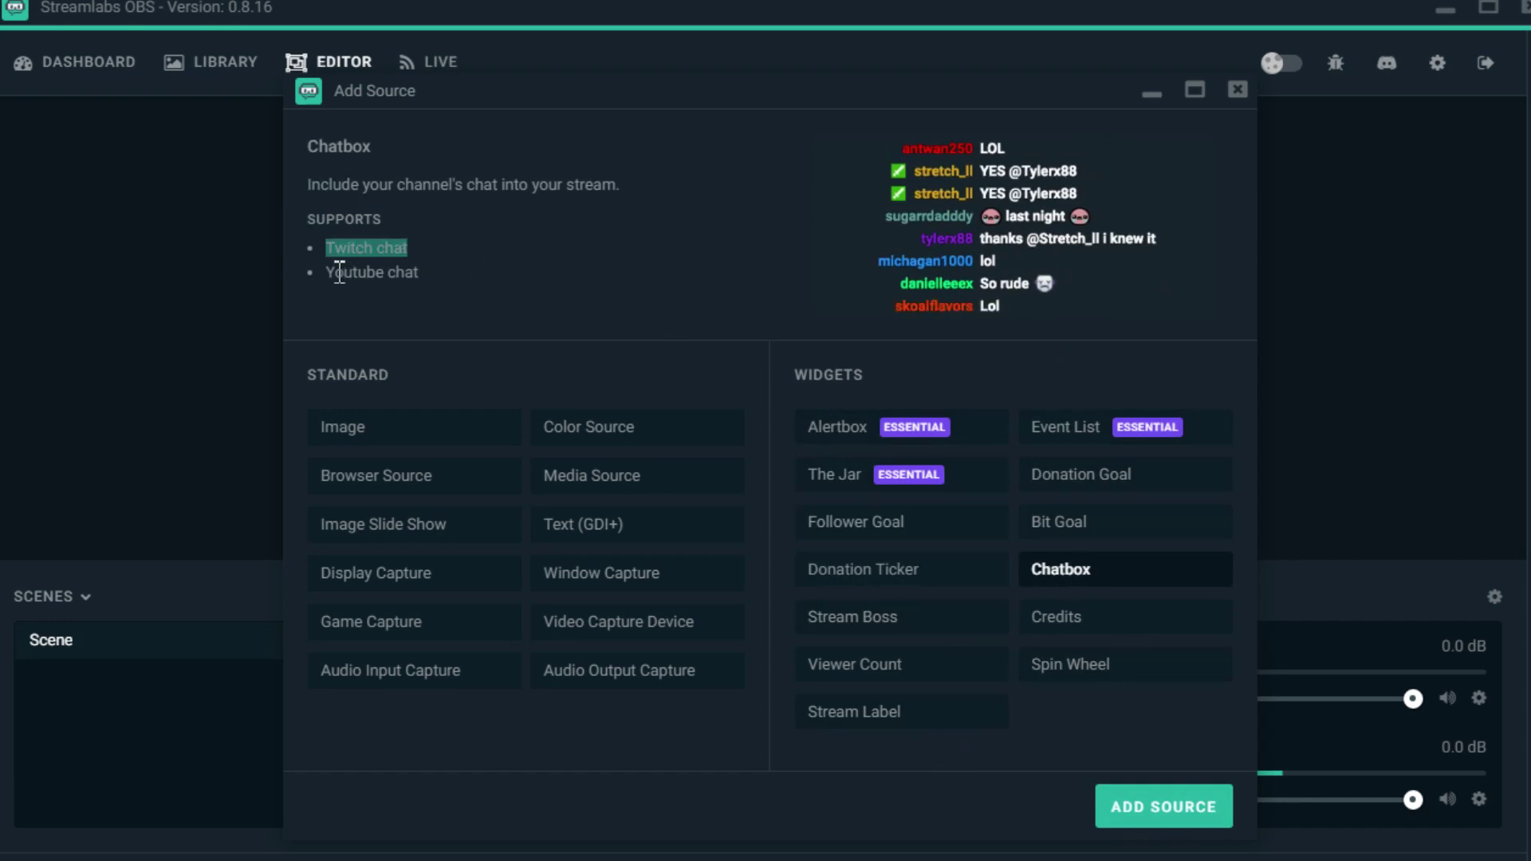
left_click_drag(335, 273, 502, 289)
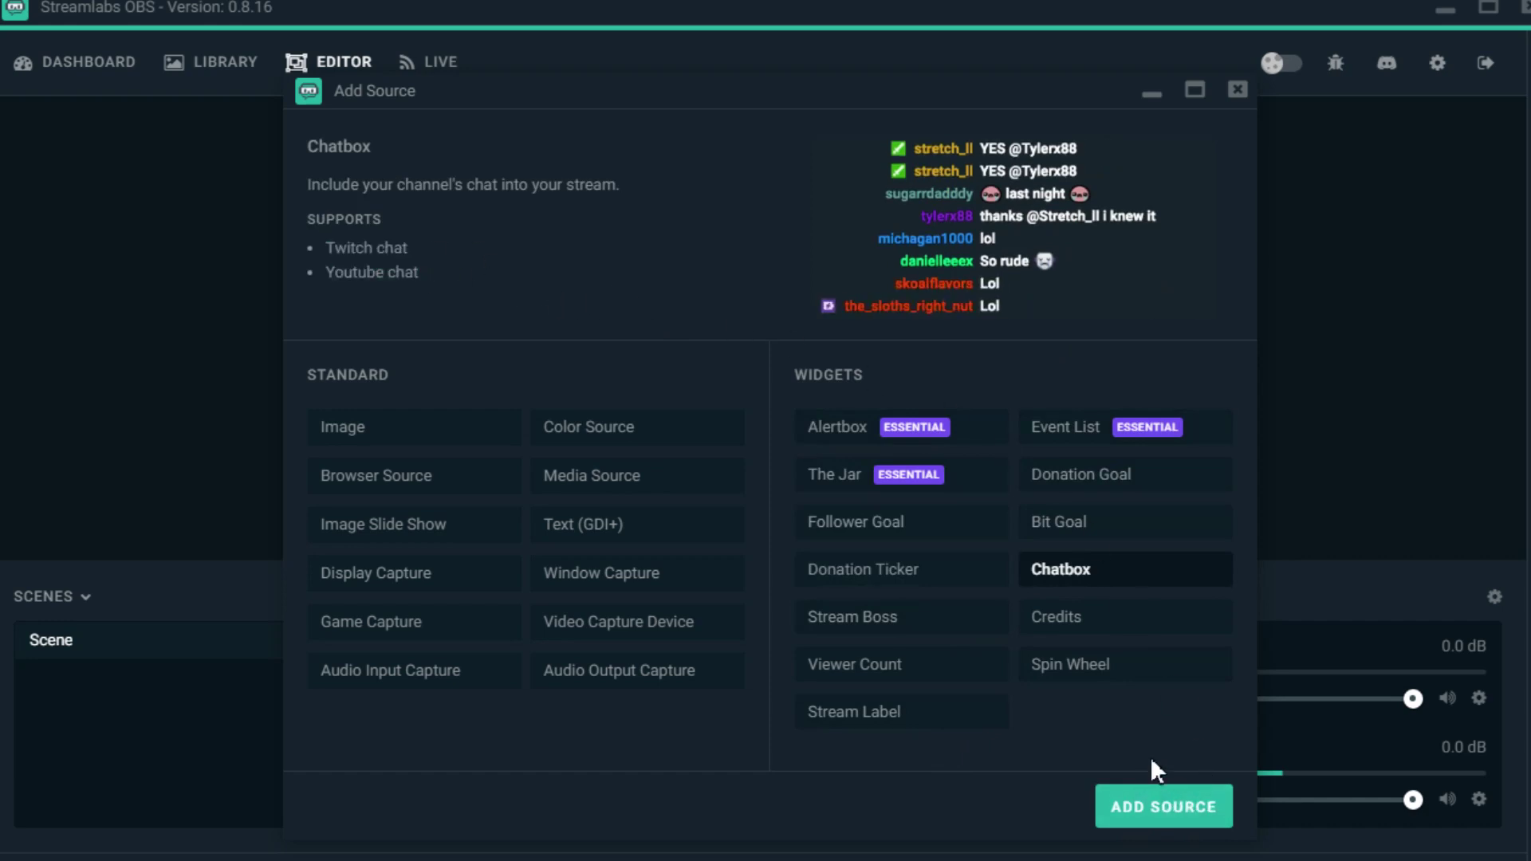
left_click(1145, 811)
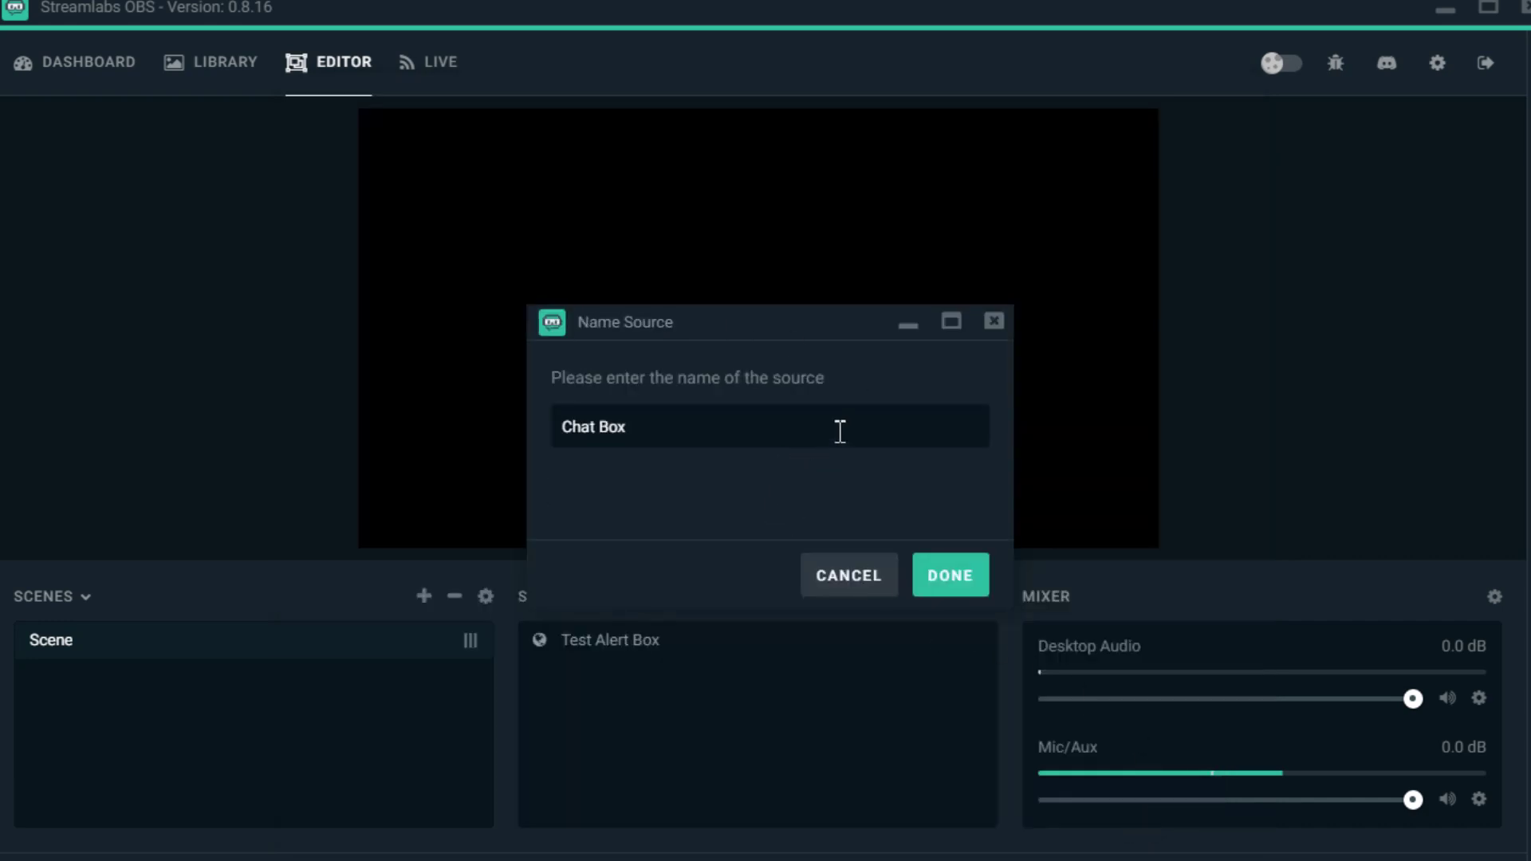
key("ctrl+a")
type("Test Chatbox")
left_click(941, 586)
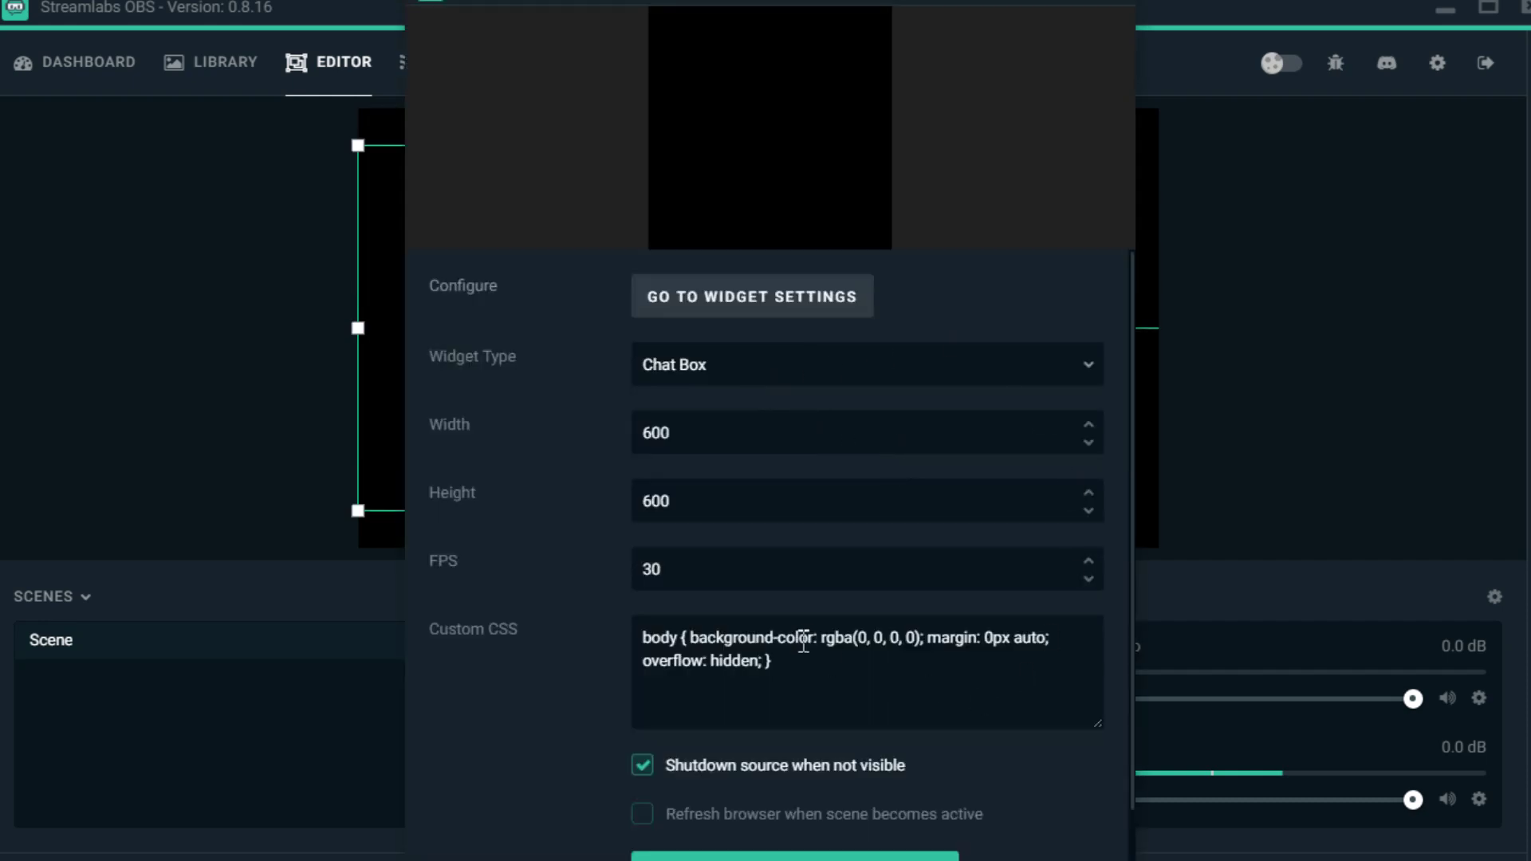
Step: Keep Chat Box as the widget type of Test Chatbox, set its width to 400 and accept the properties
left_click(843, 367)
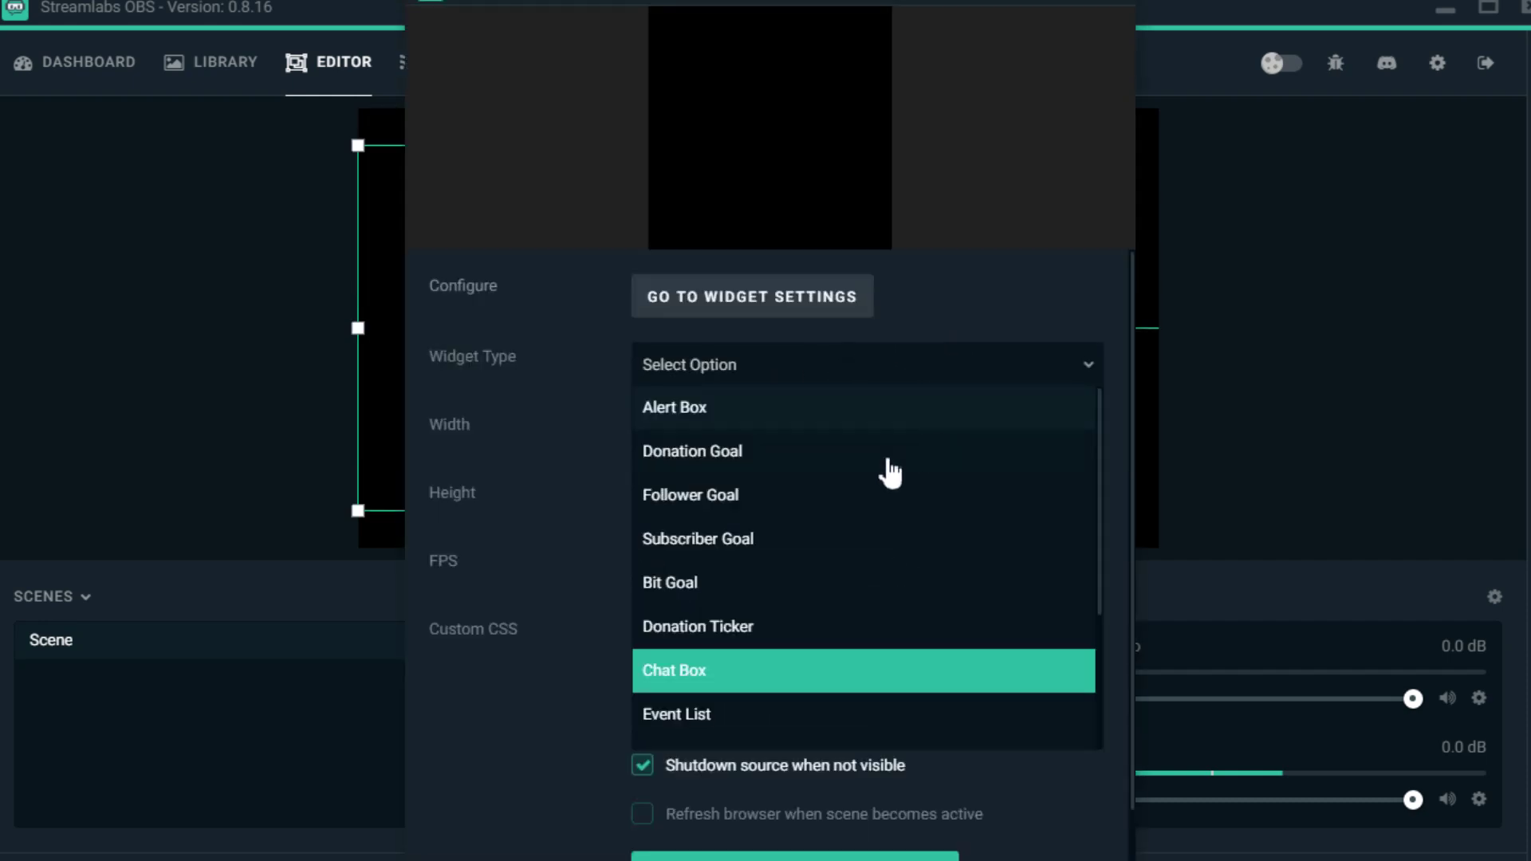
left_click(821, 670)
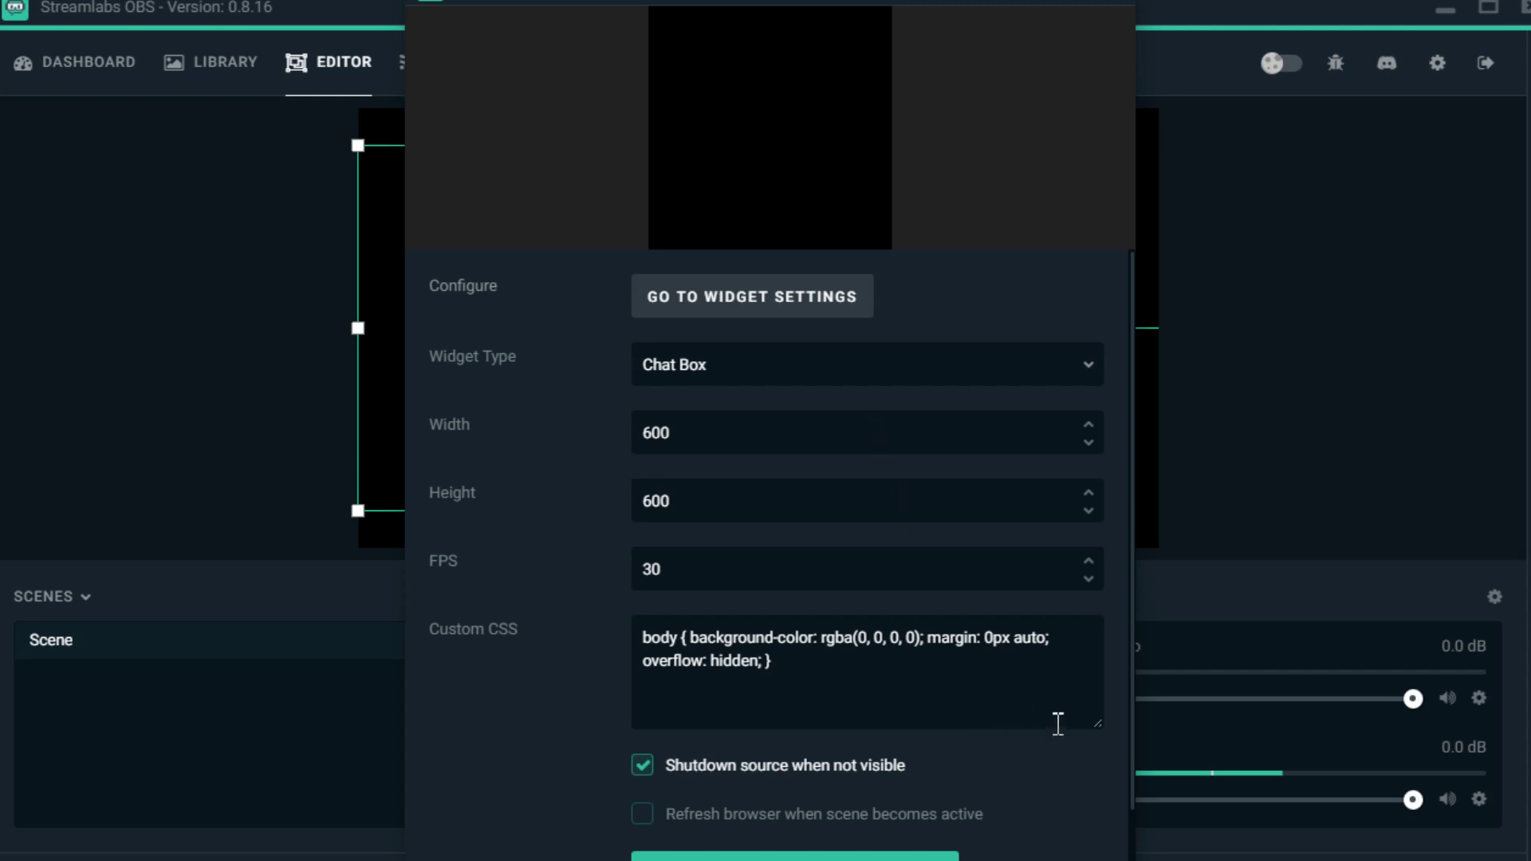
left_click_drag(522, 6, 968, 54)
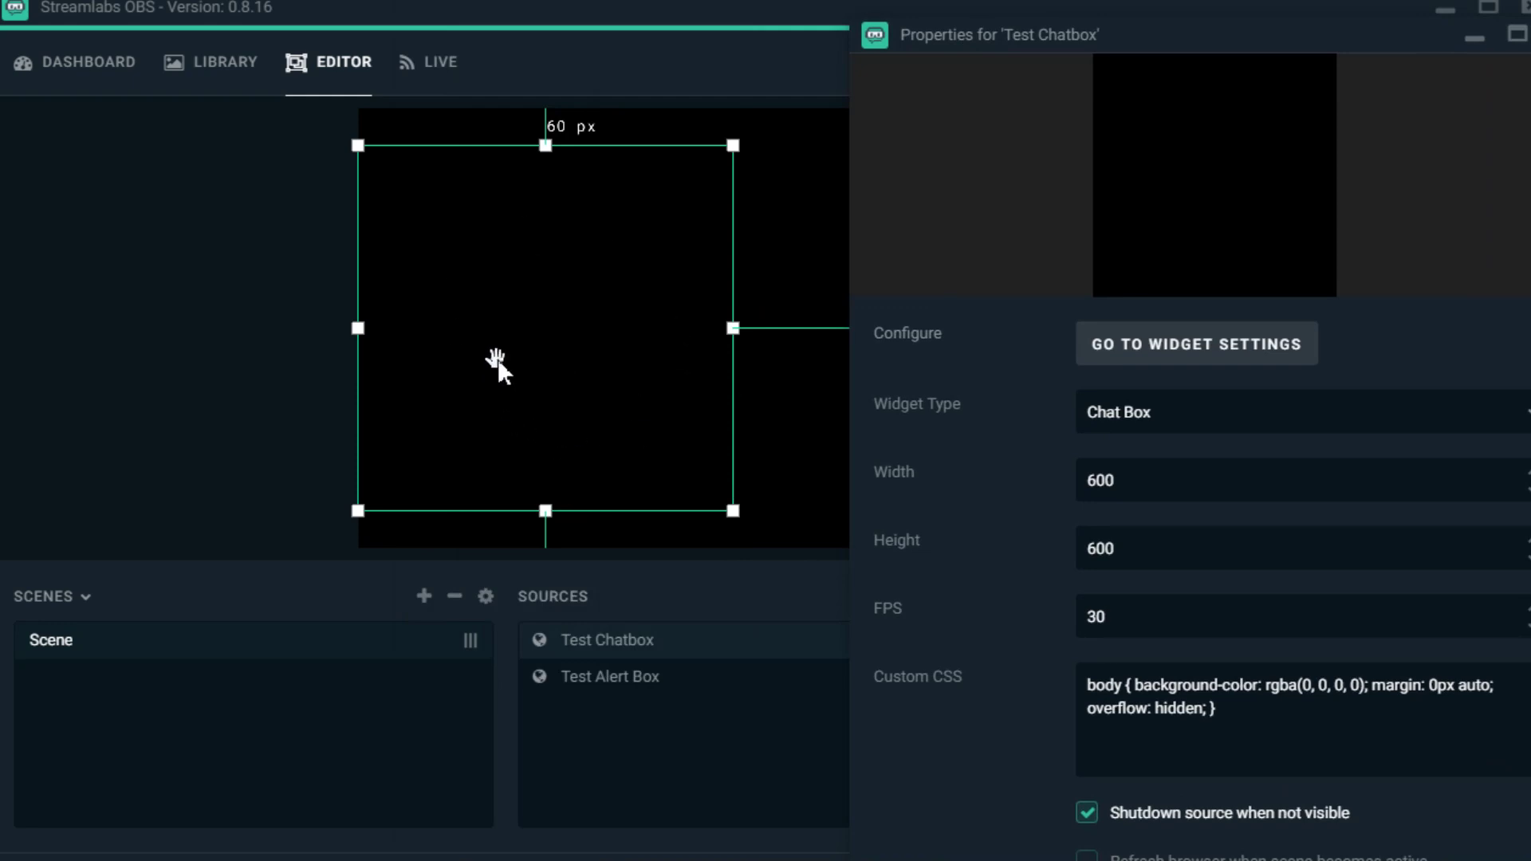
left_click_drag(1218, 44, 629, 45)
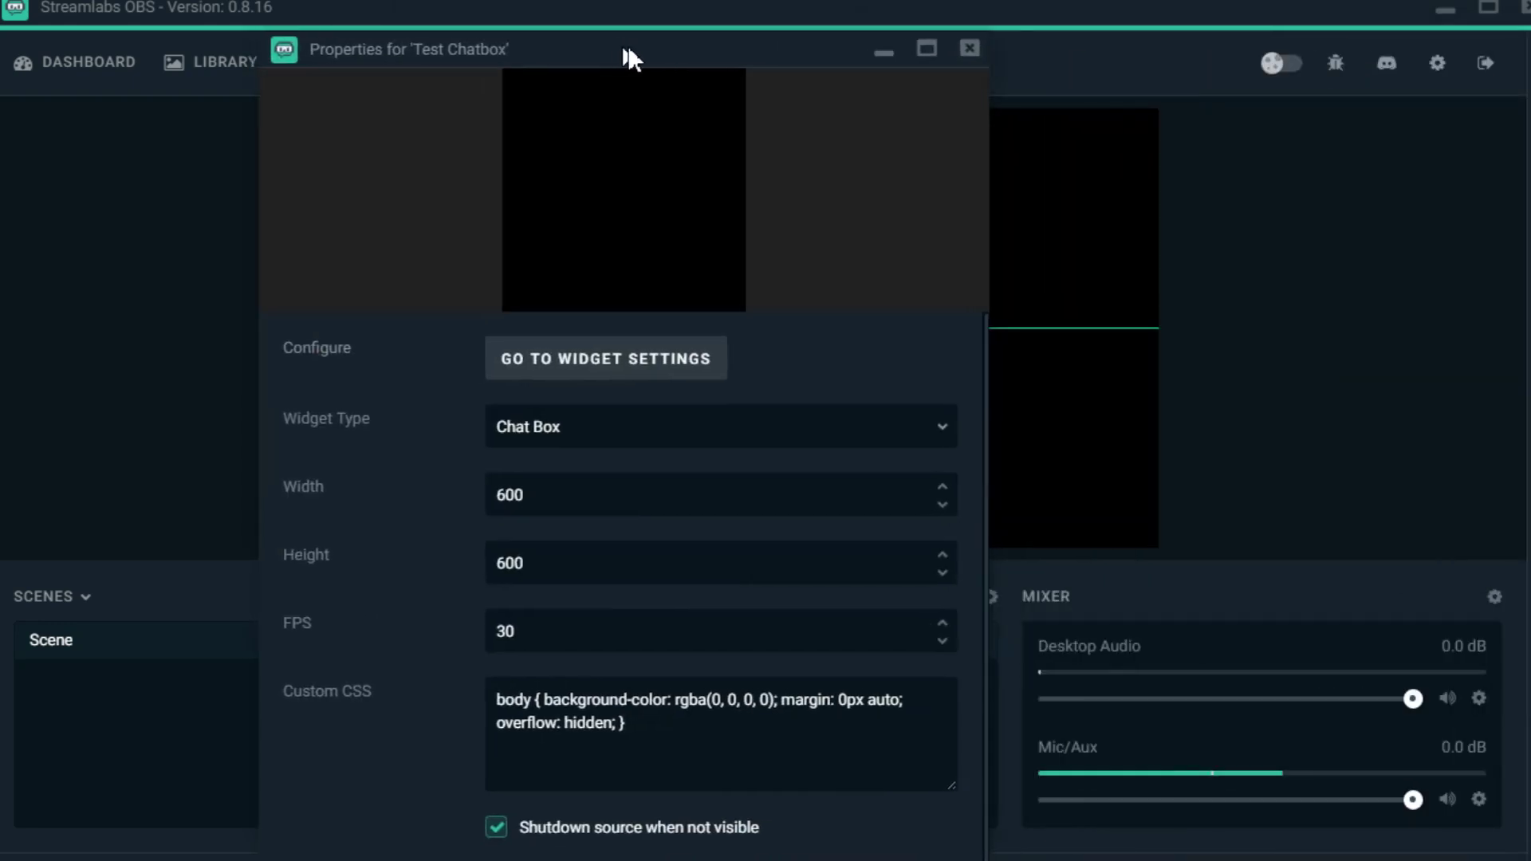
double_click(616, 494)
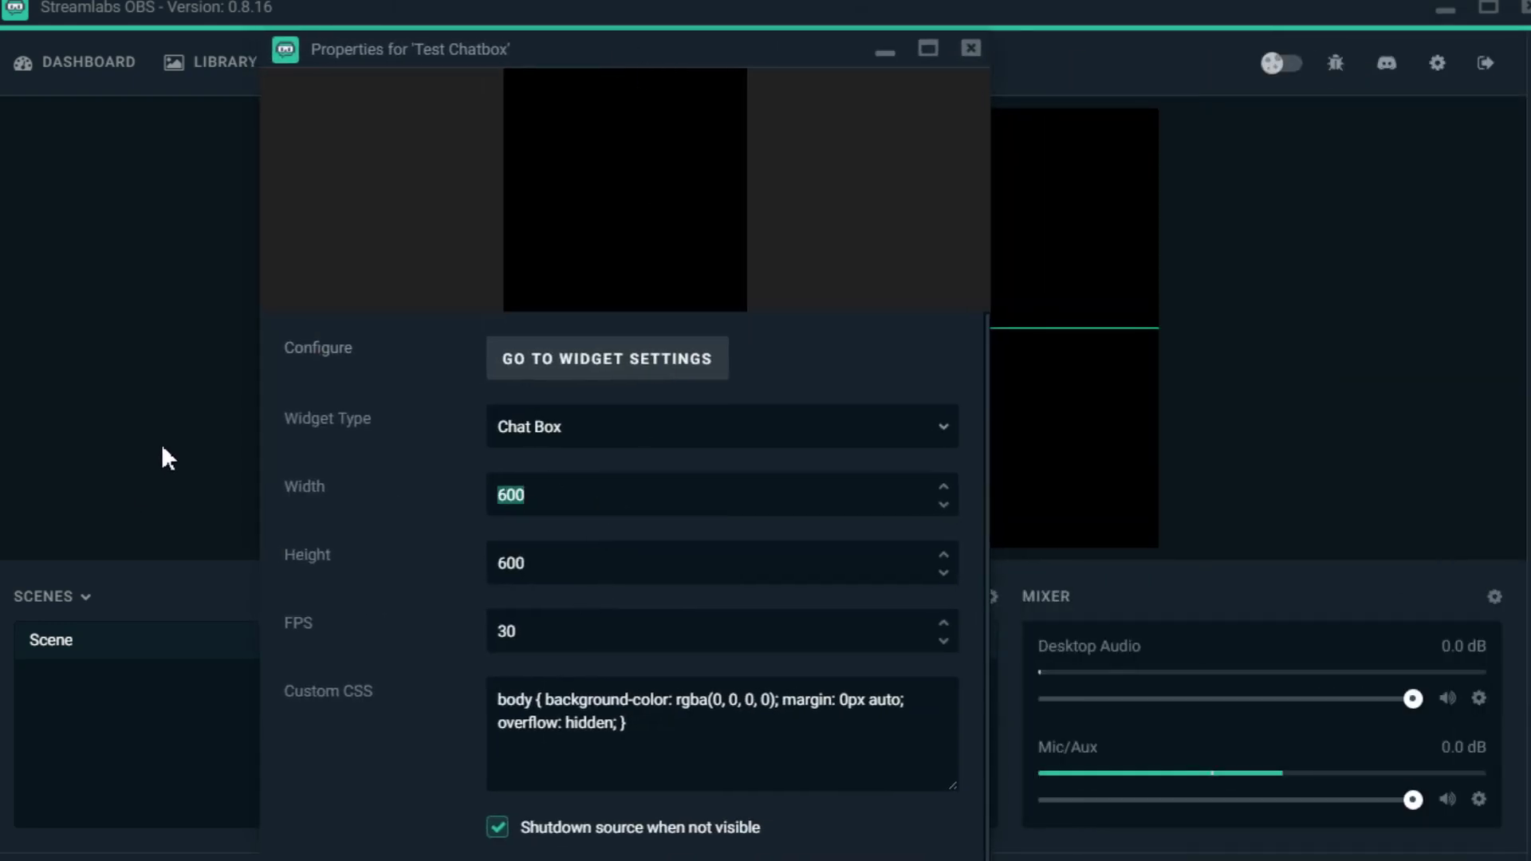
type("4")
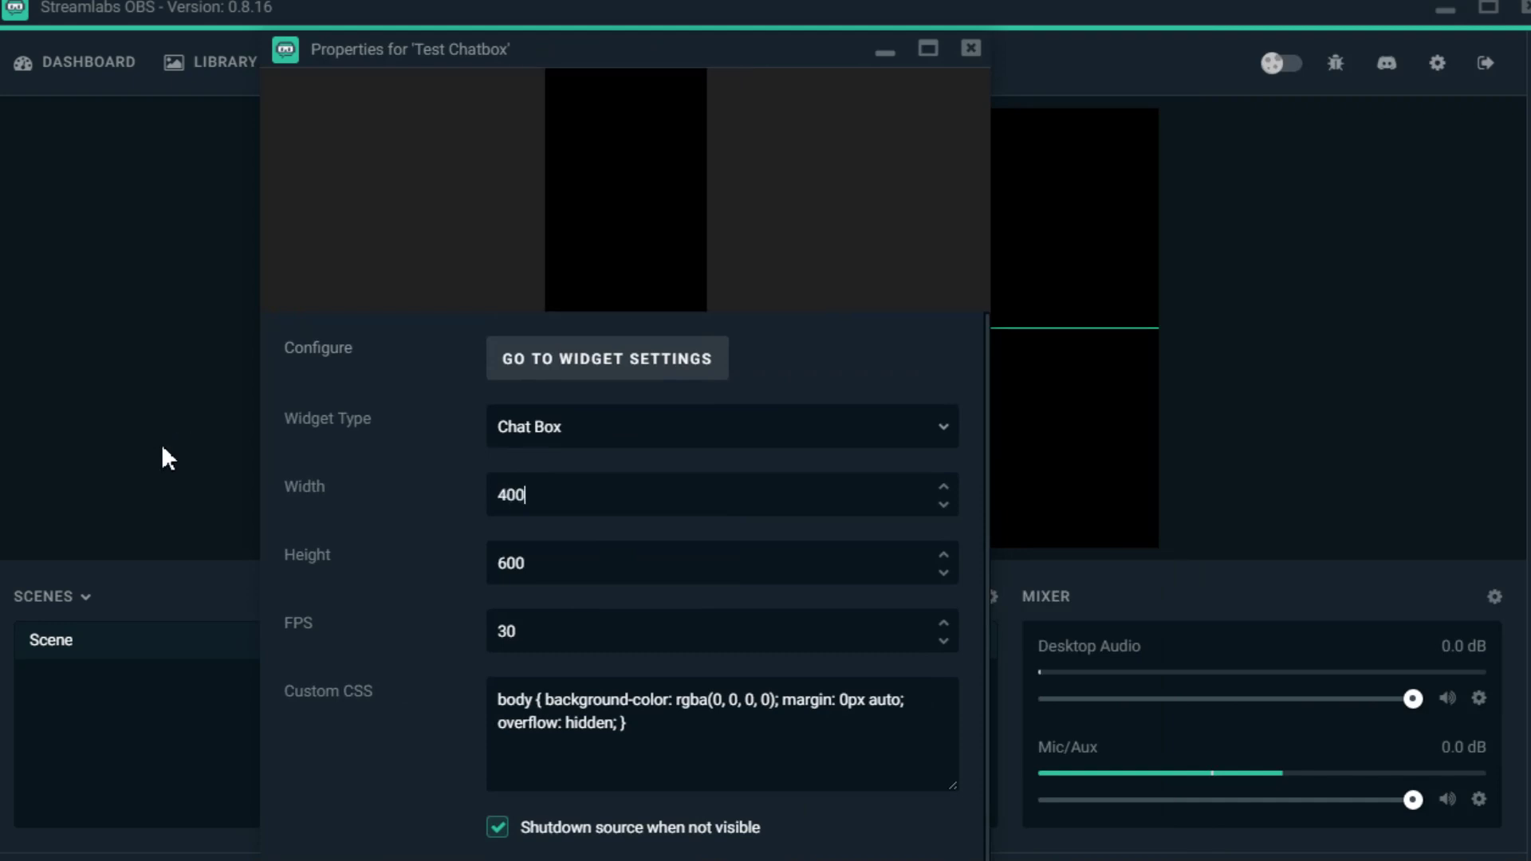
left_click_drag(638, 58, 661, 17)
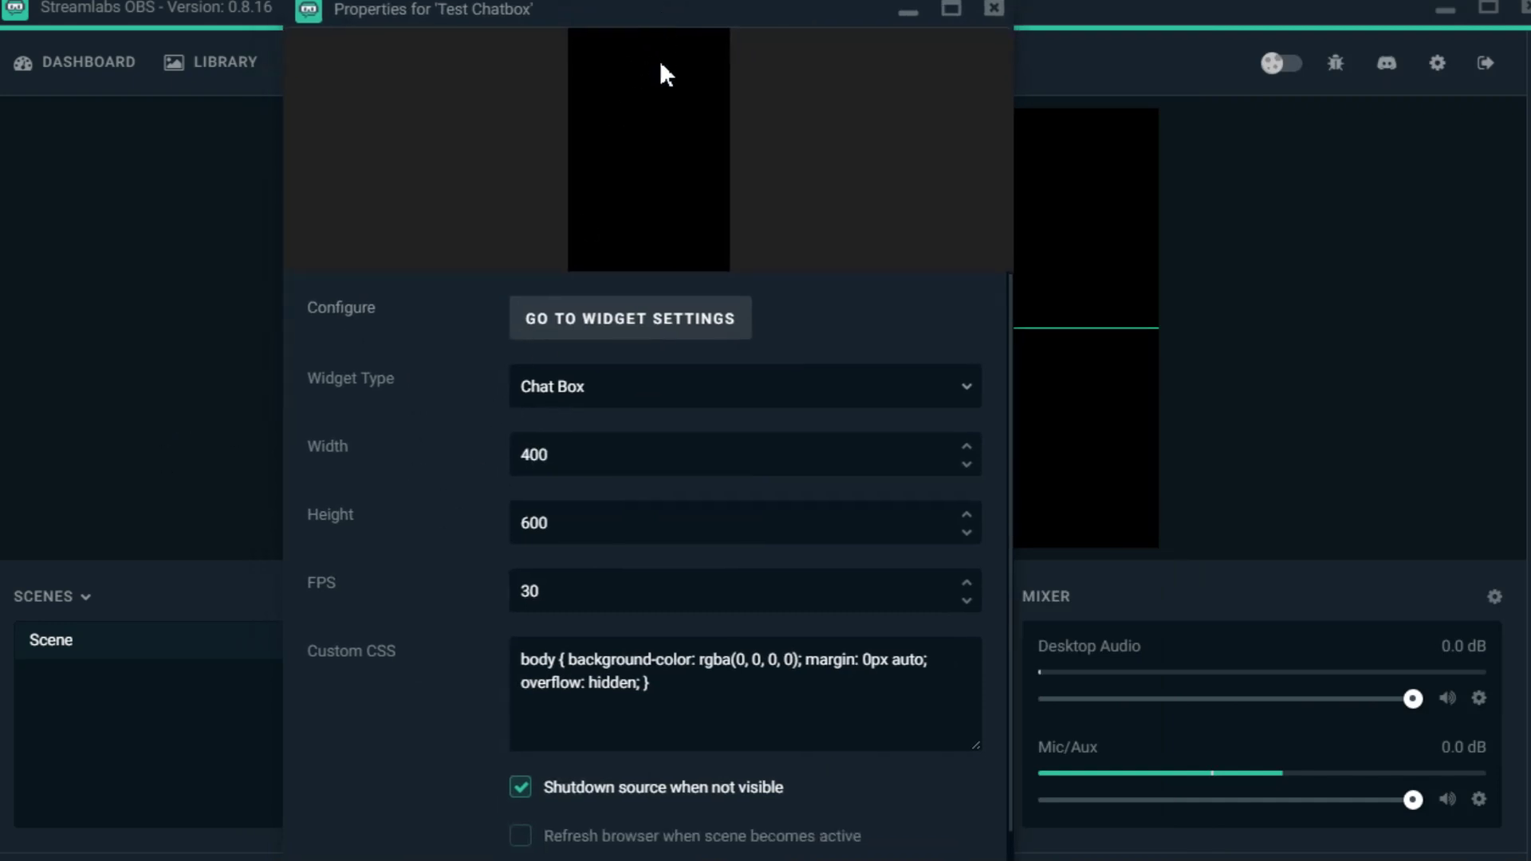
left_click(945, 858)
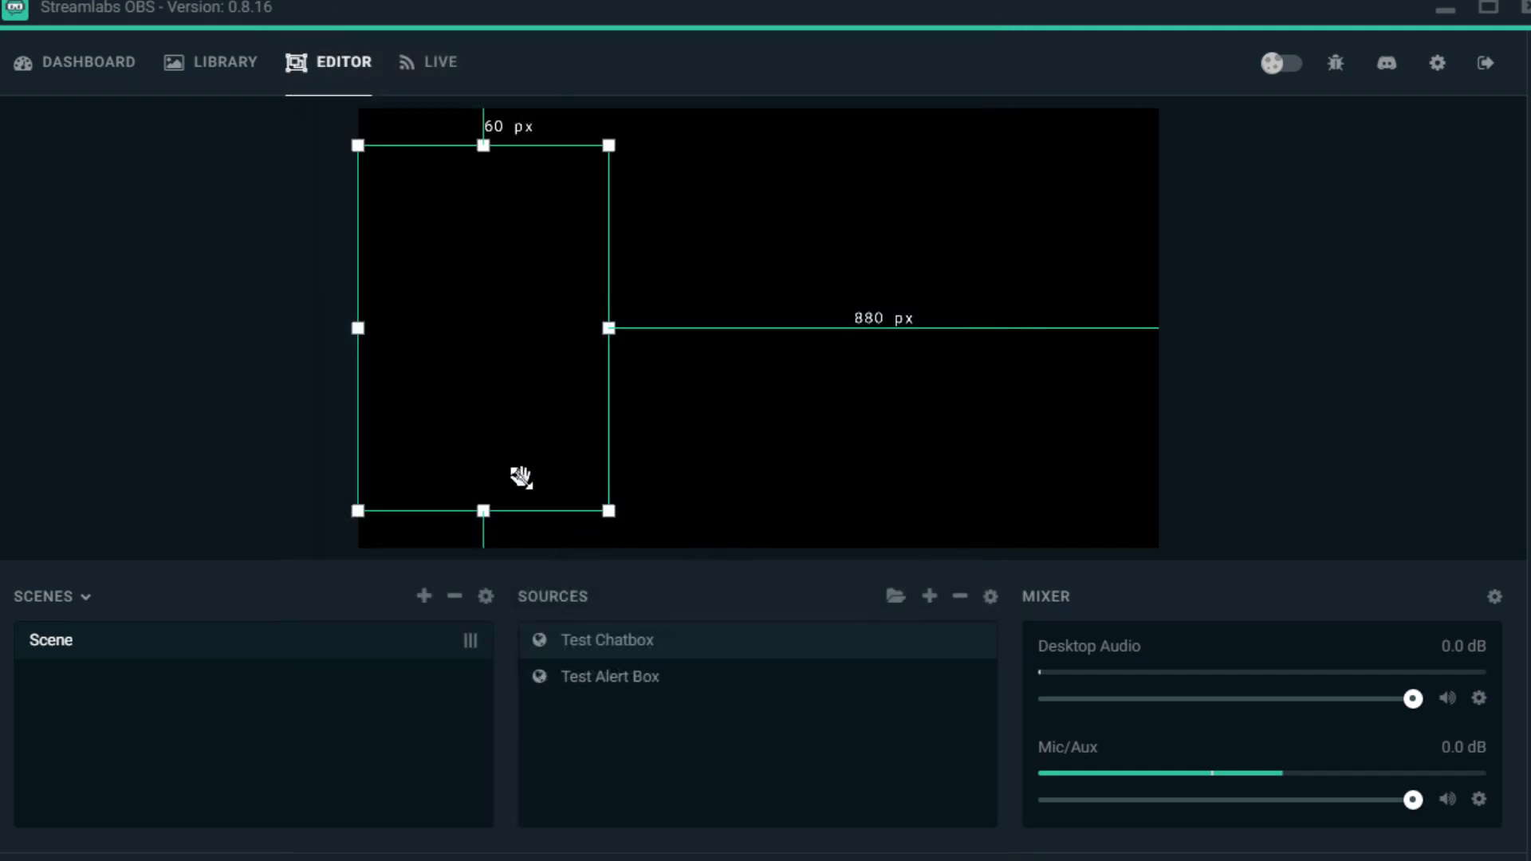
Step: Shrink the chatbox on the canvas and move it to about 143 px from the top and 988 px from the right edge
left_click_drag(483, 510, 484, 389)
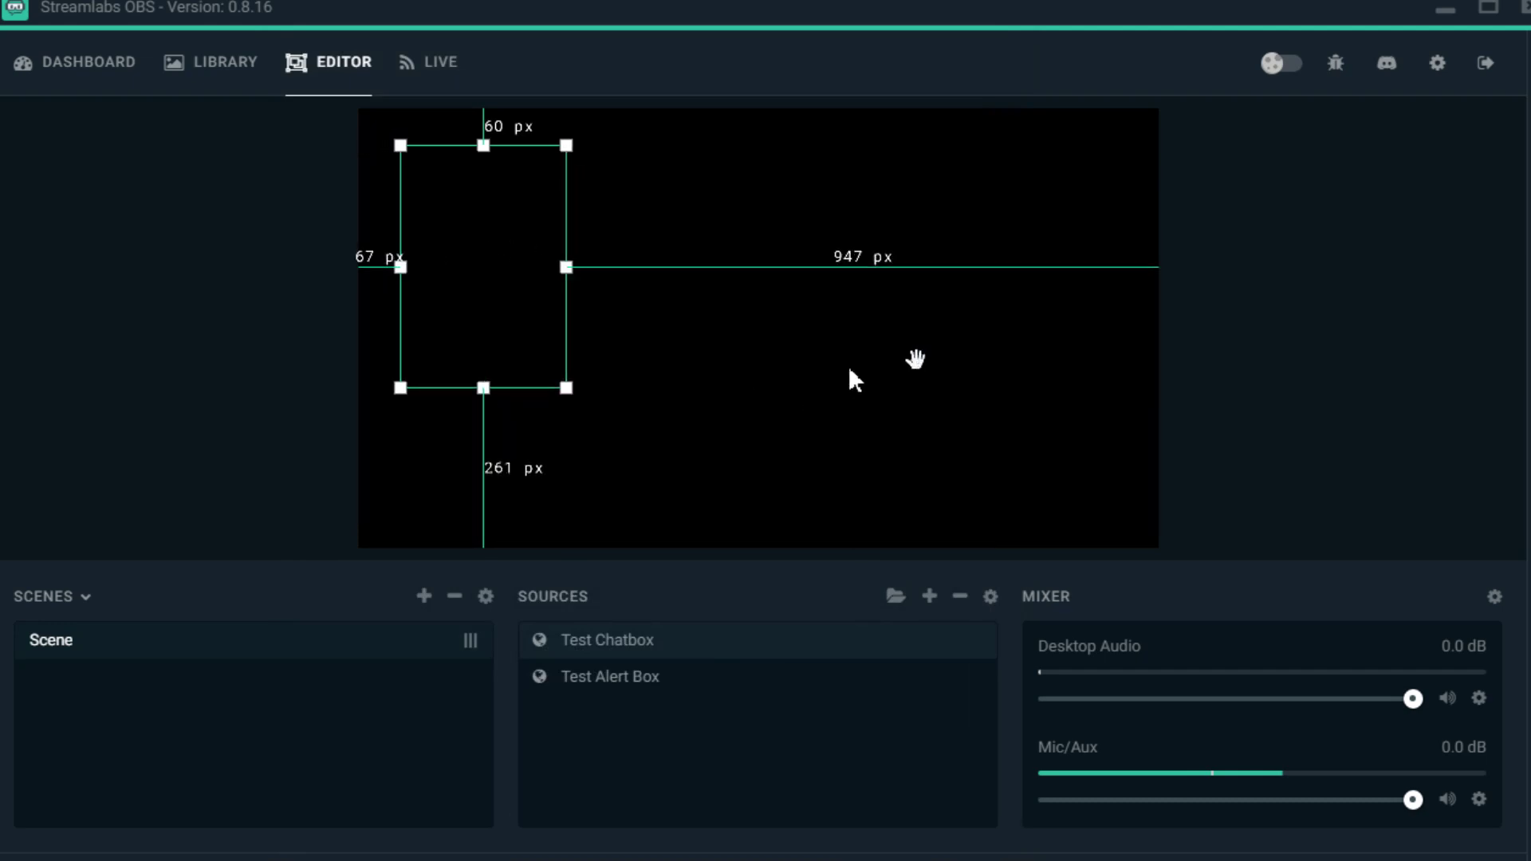
left_click_drag(482, 284, 477, 324)
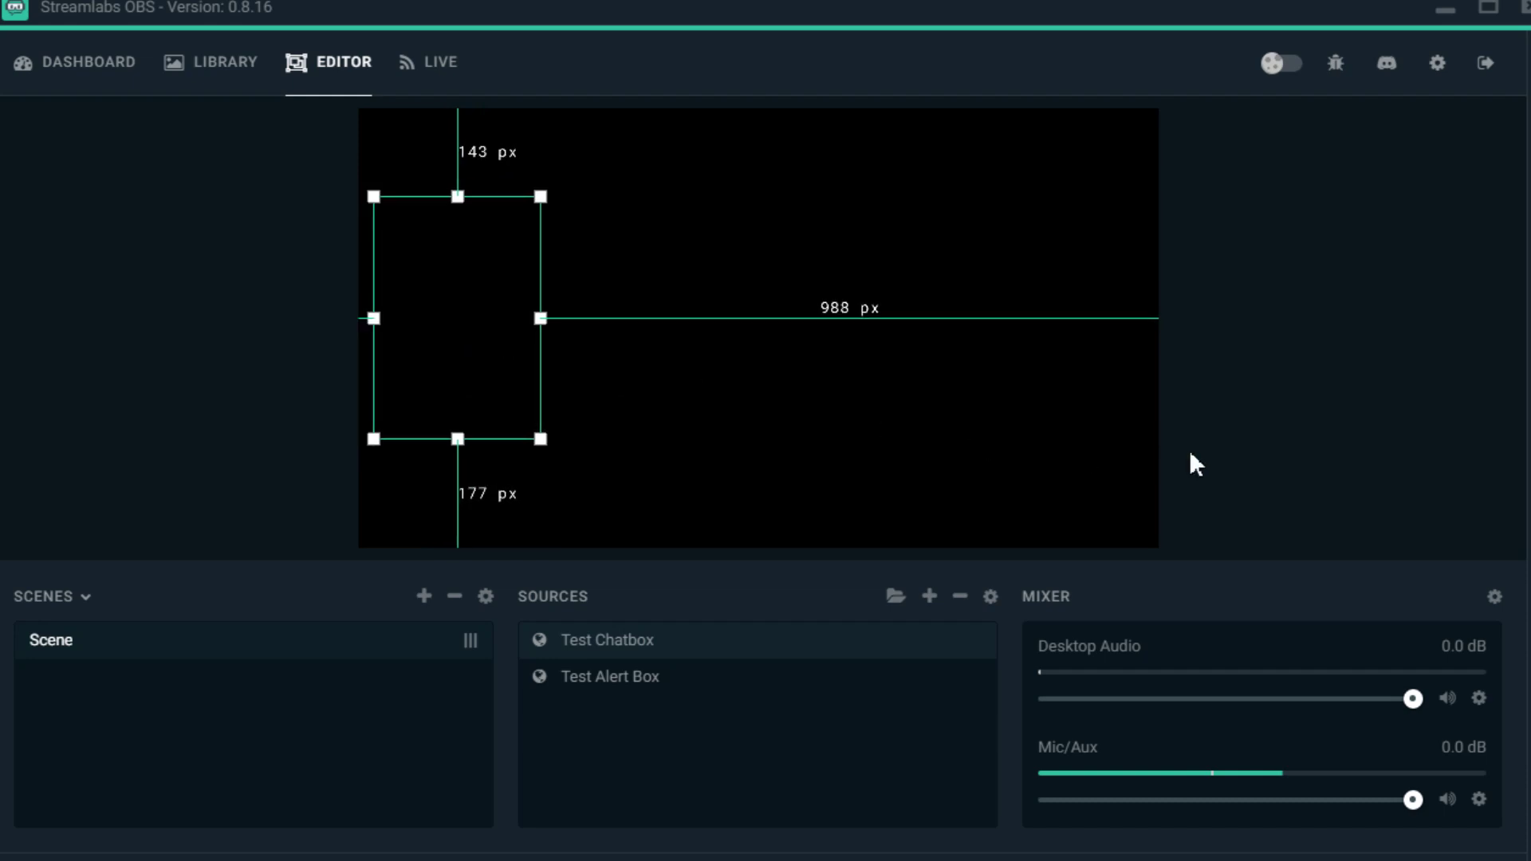
Step: Show the stream chat and send the message "test" to try out the chatbox
left_click(1530, 486)
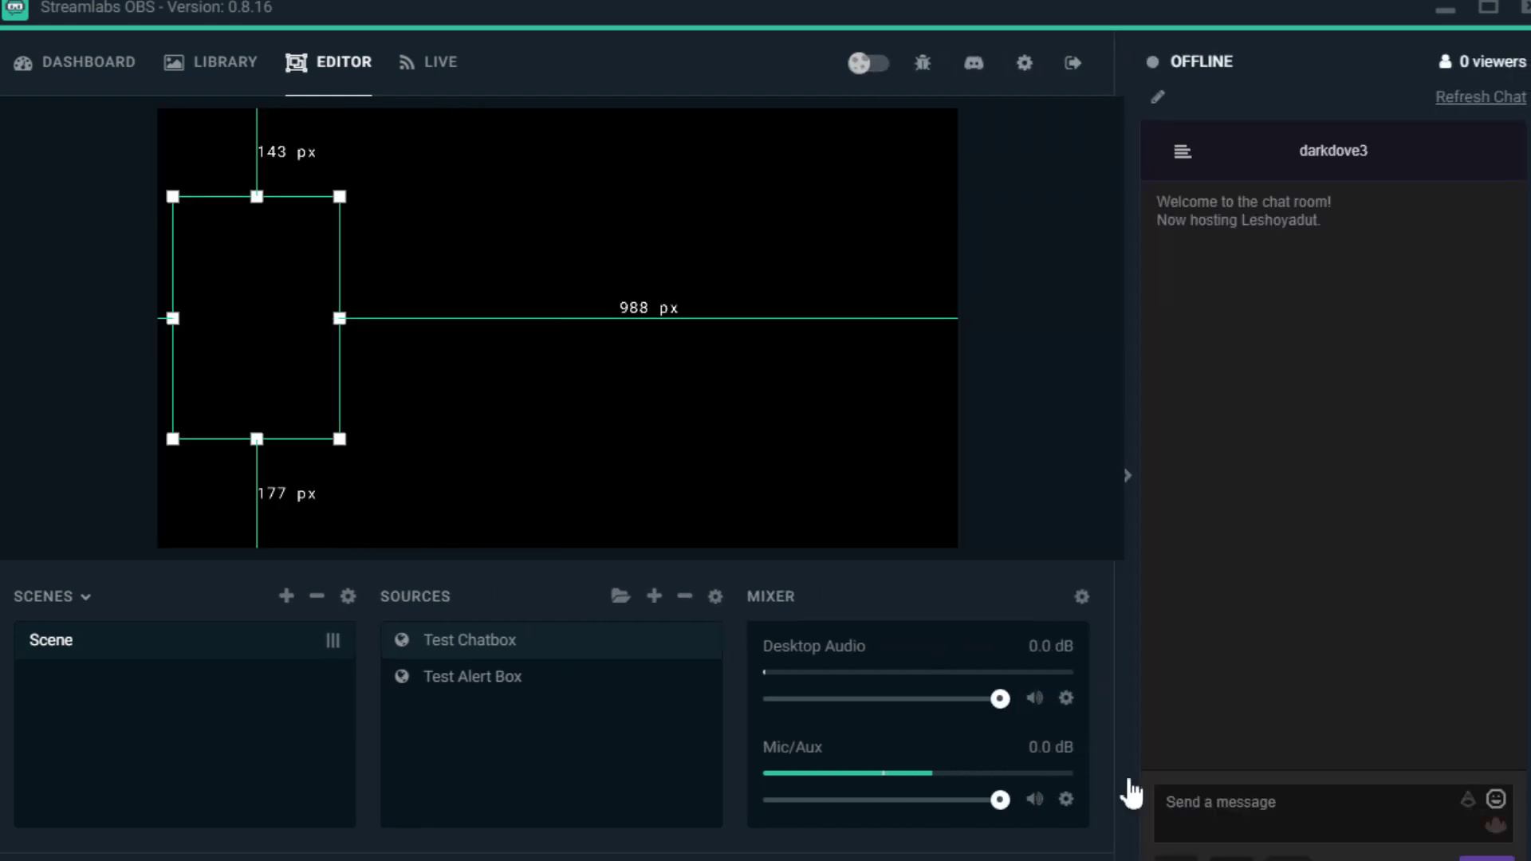
left_click(1285, 820)
type("test")
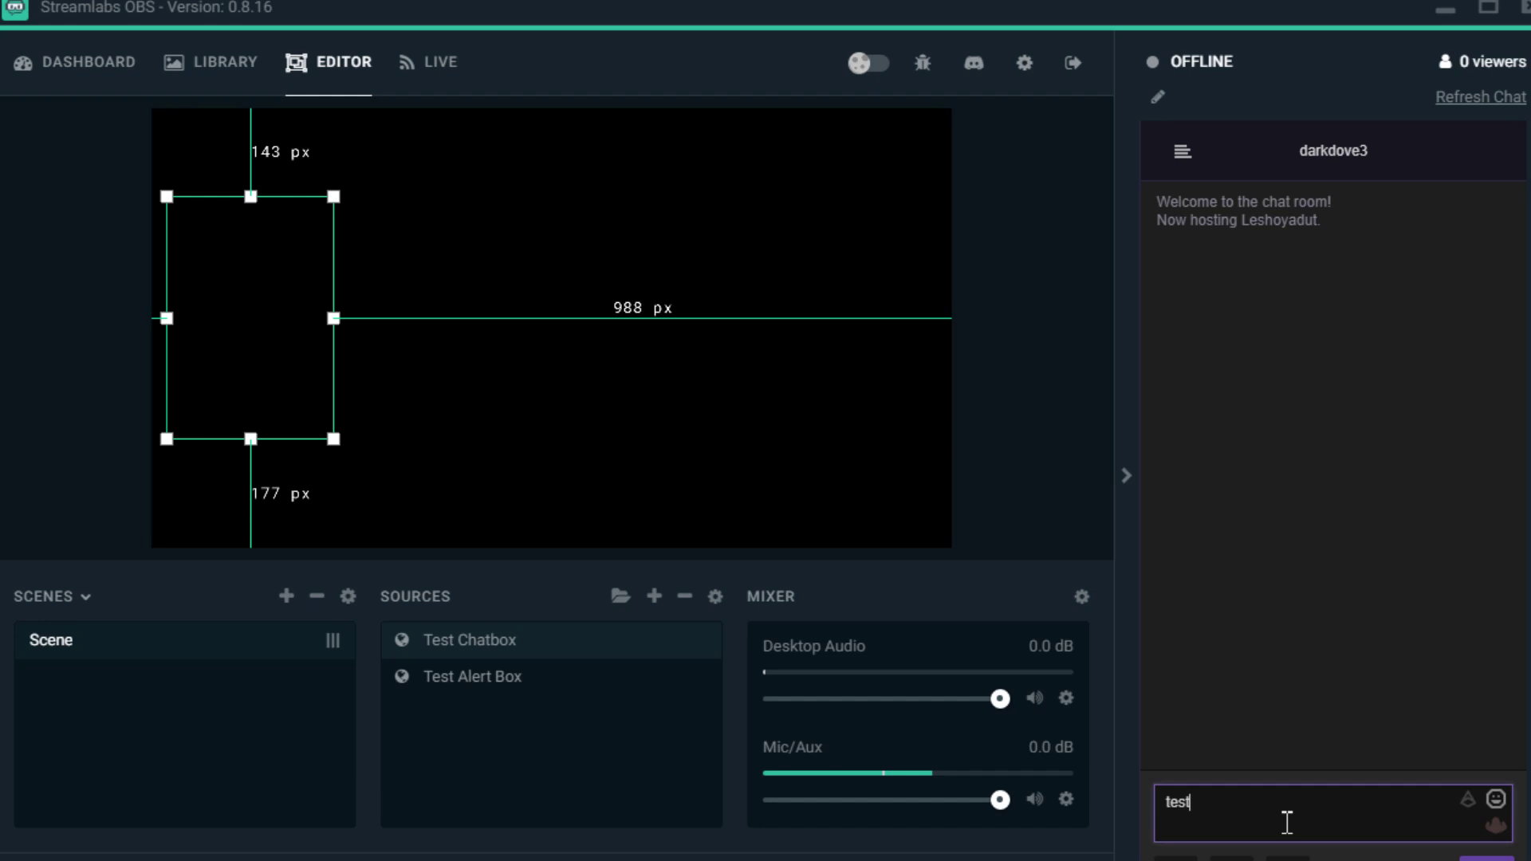
key("Return")
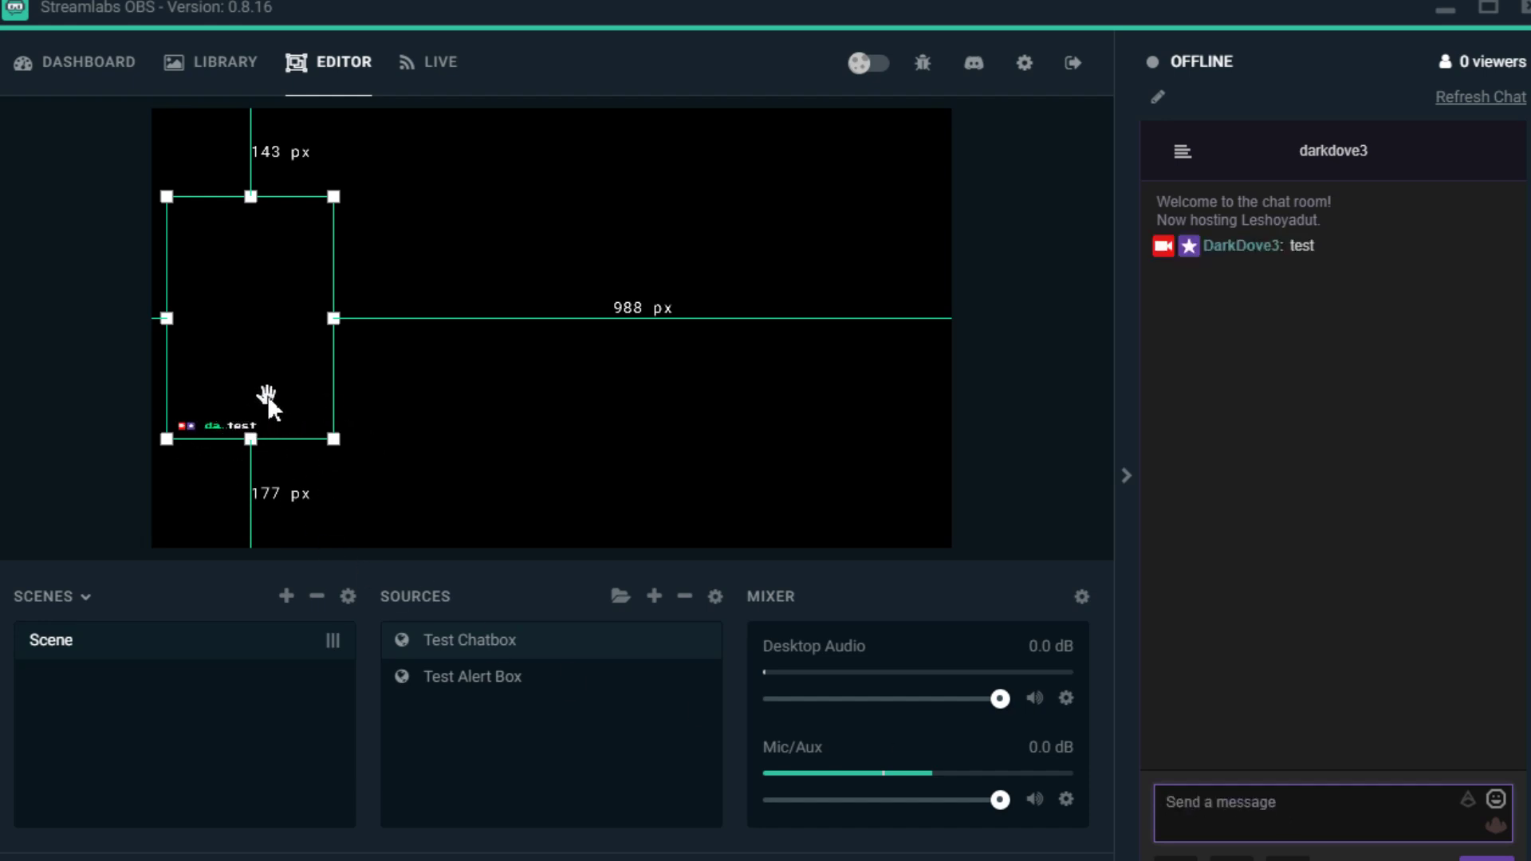
Step: Enlarge the chatbox on the canvas to about 36 px from the top, then set Test Chatbox's width to 600 and accept the properties
mouse_move(254, 445)
left_mouse_down()
mouse_move(256, 505)
mouse_move(314, 438)
mouse_move(273, 424)
left_mouse_up()
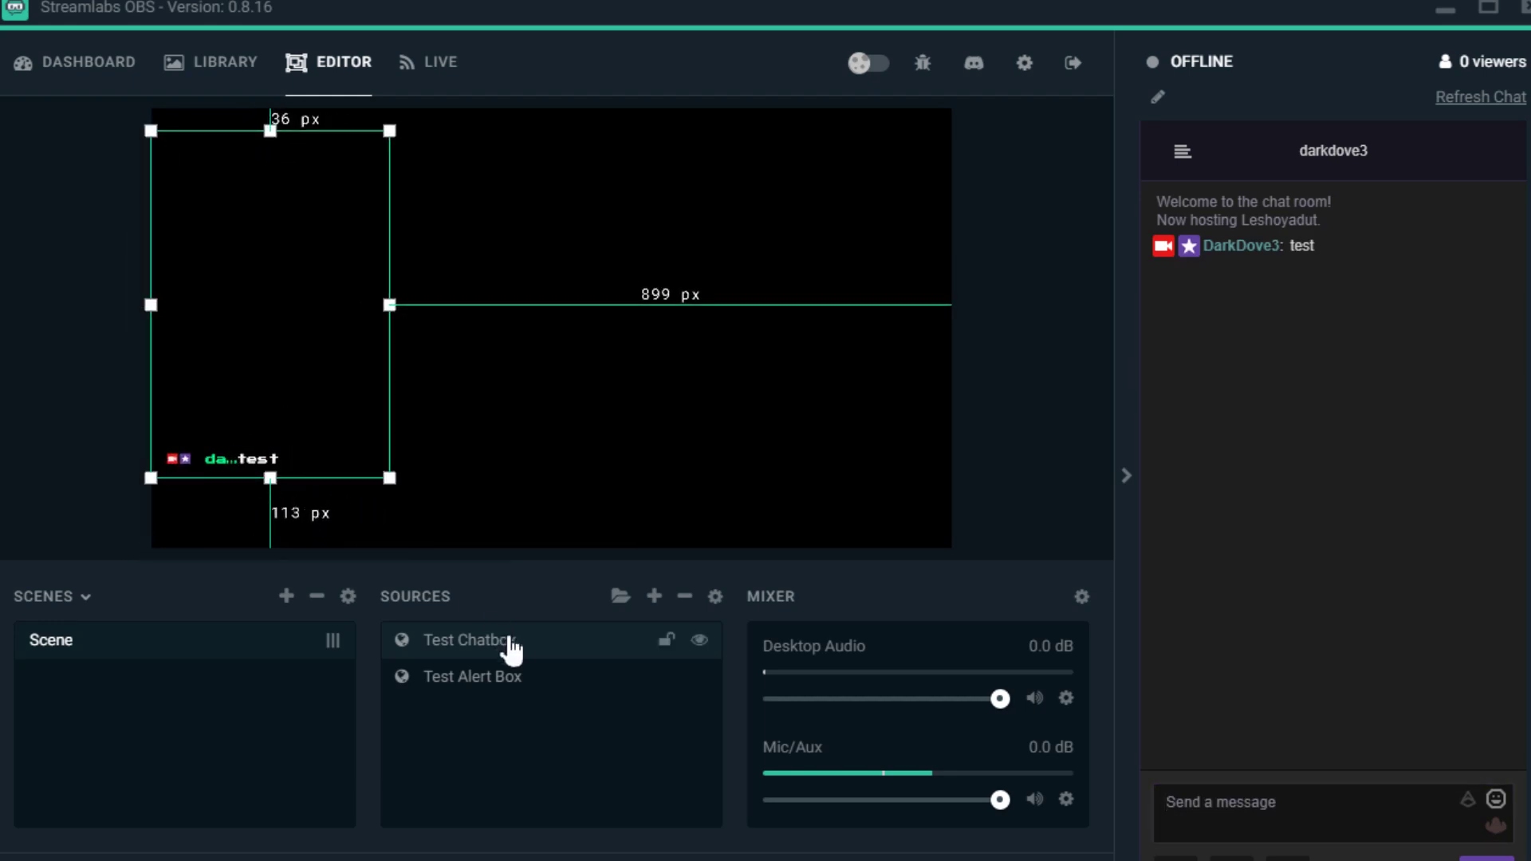
right_click(509, 640)
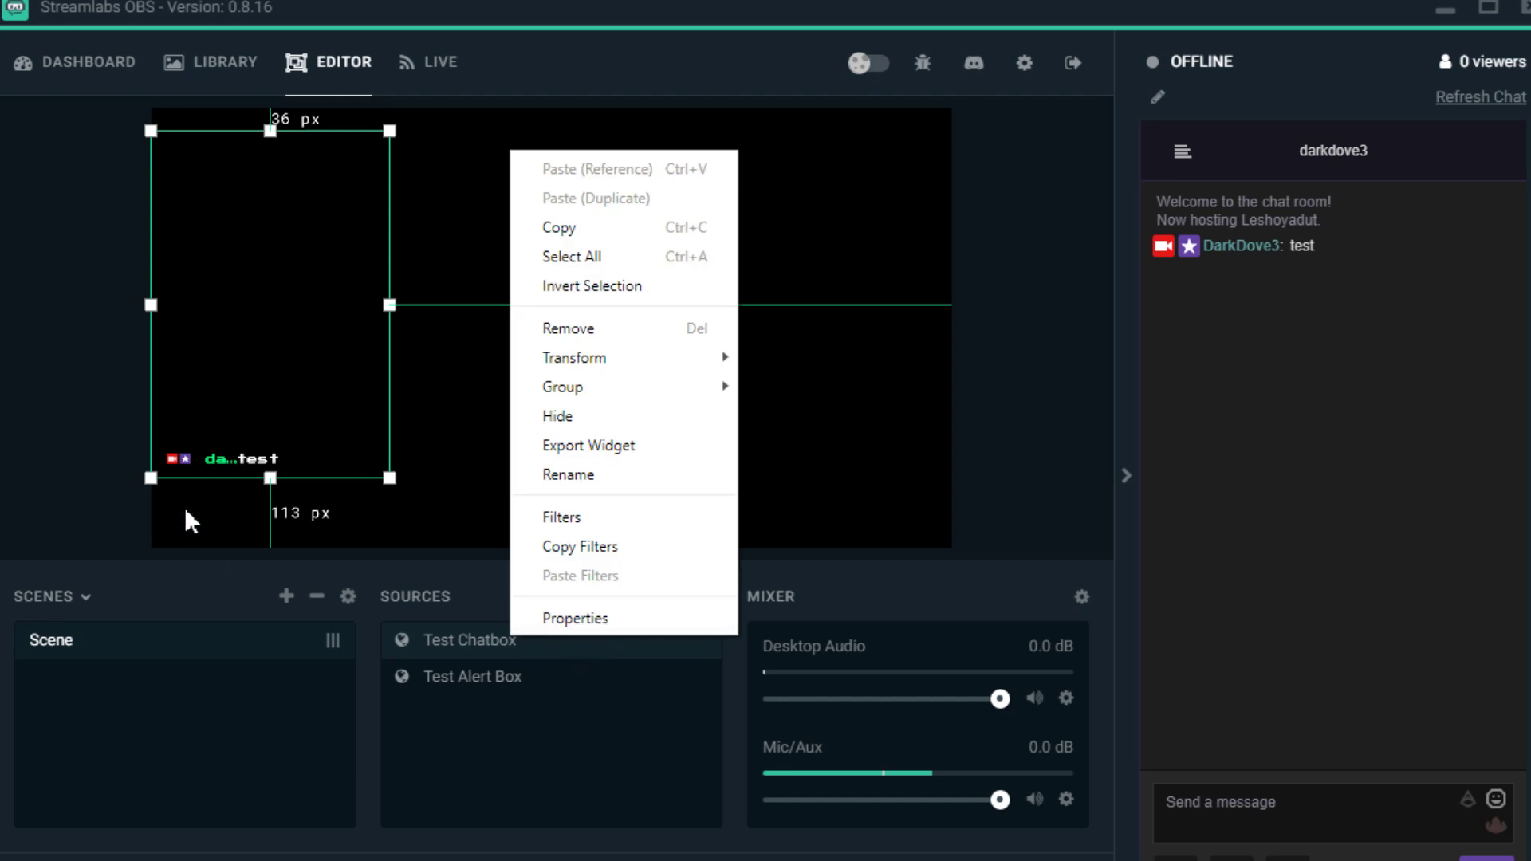
left_click(578, 620)
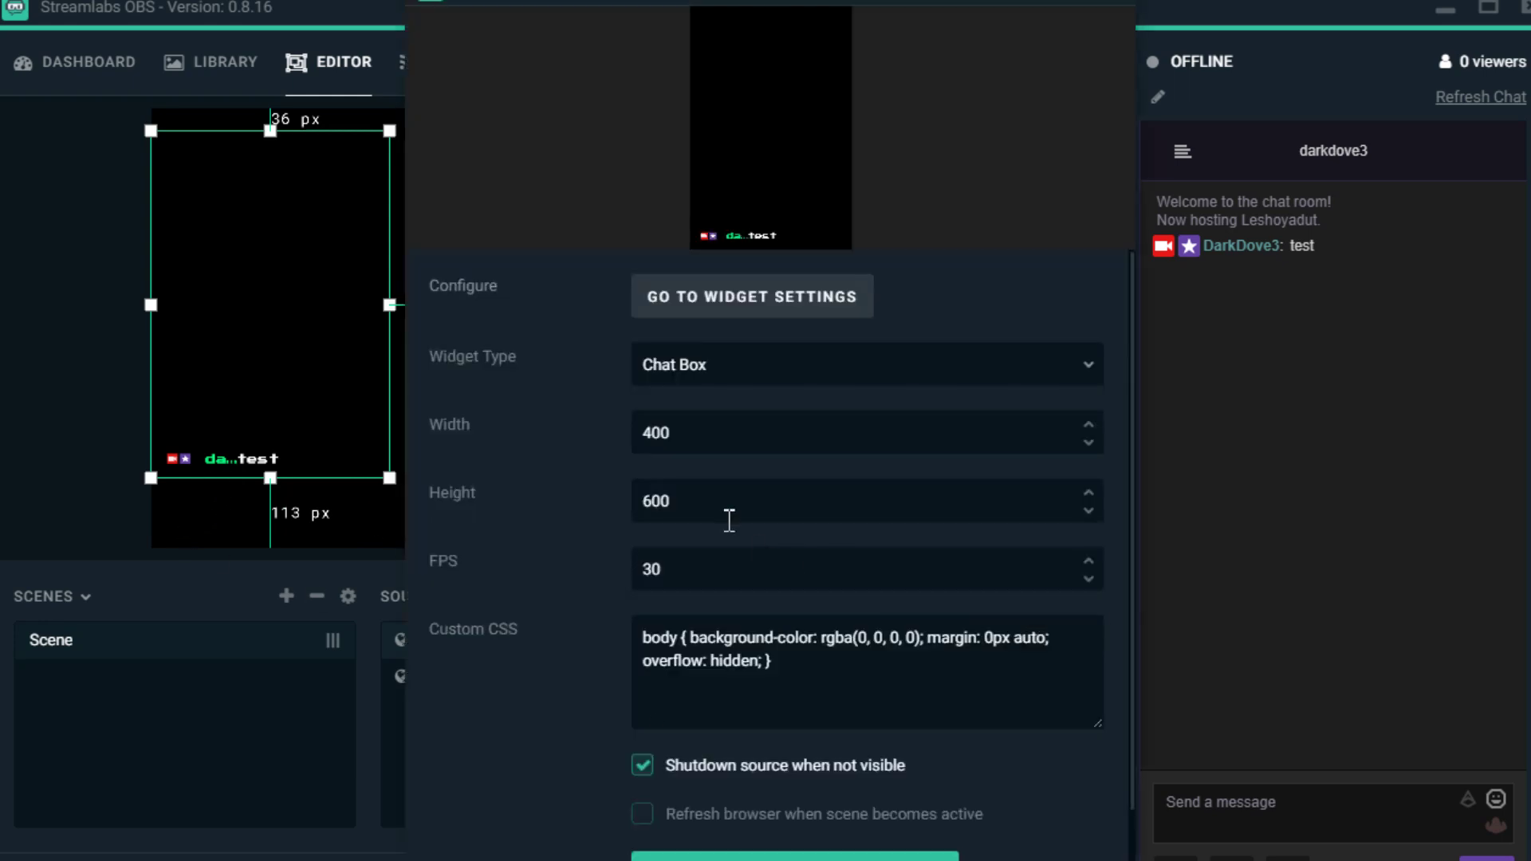
double_click(781, 437)
type("600")
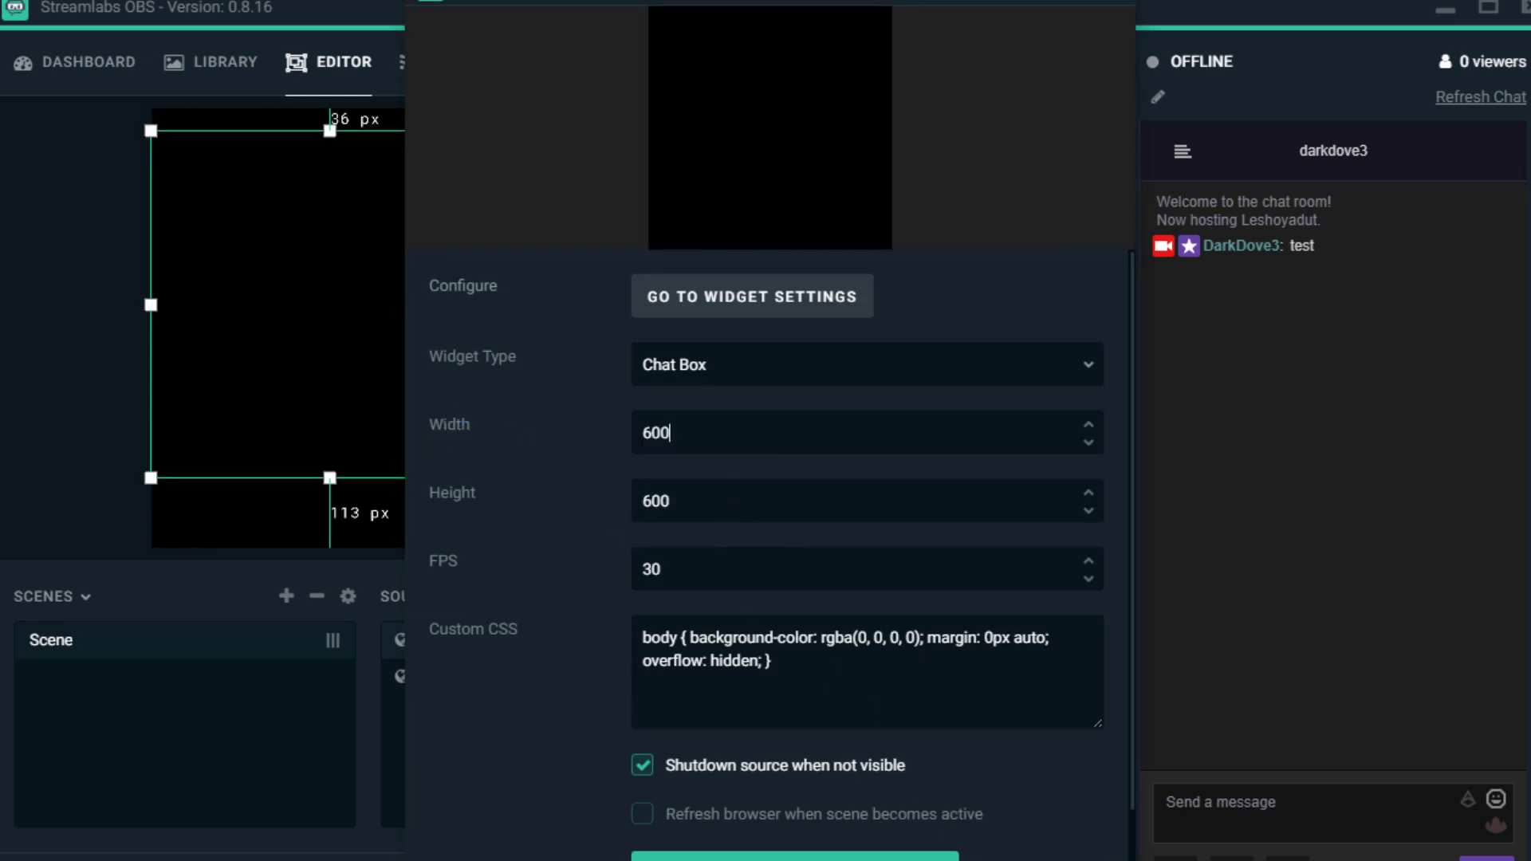
left_click(1065, 859)
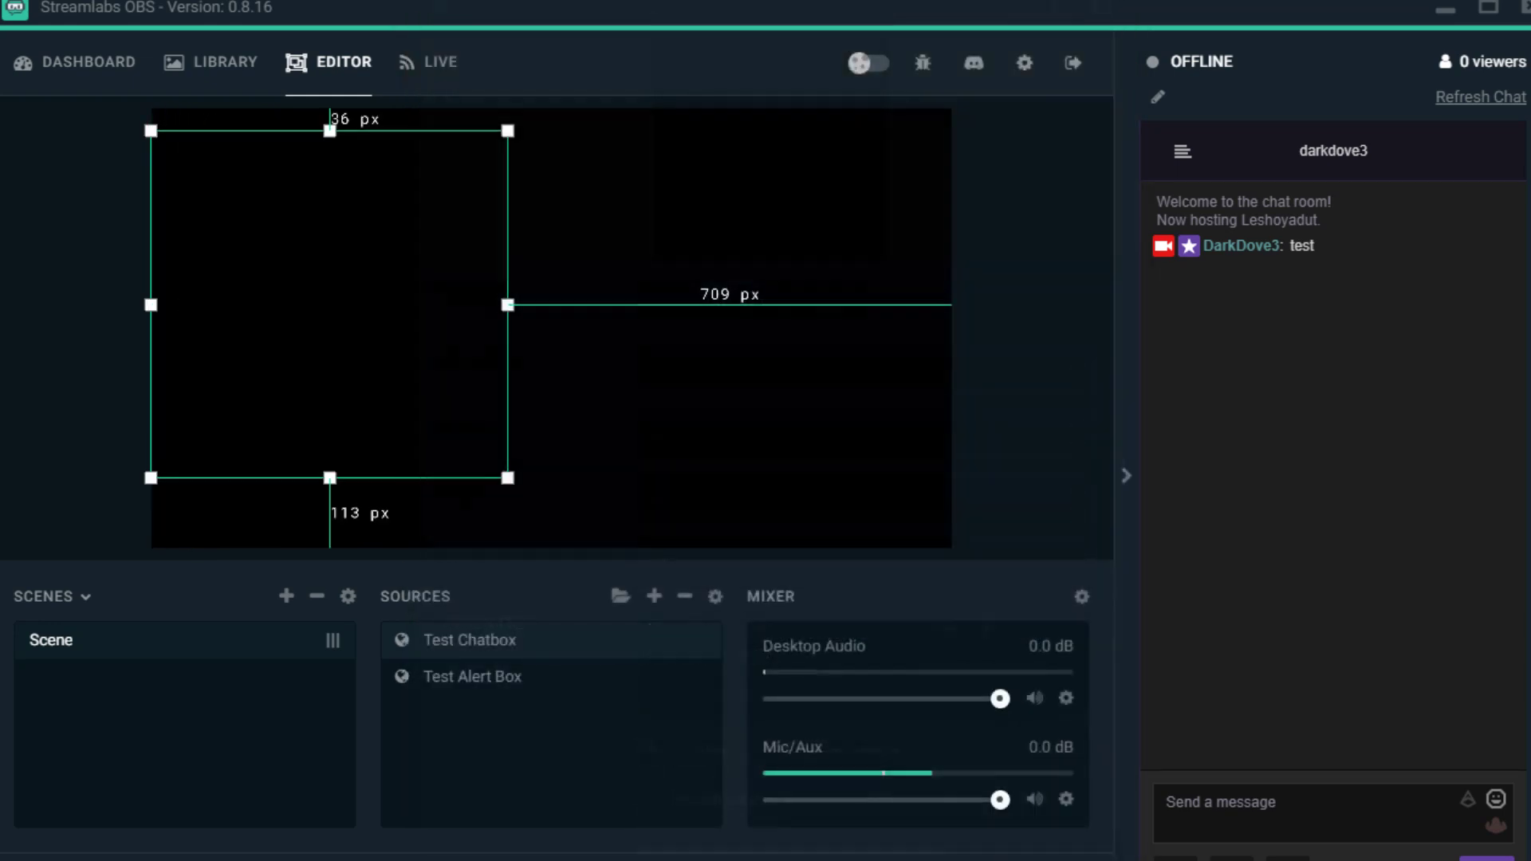
Step: Send another "test" message in the stream chat to check the widened chatbox
left_click(1287, 809)
type("test")
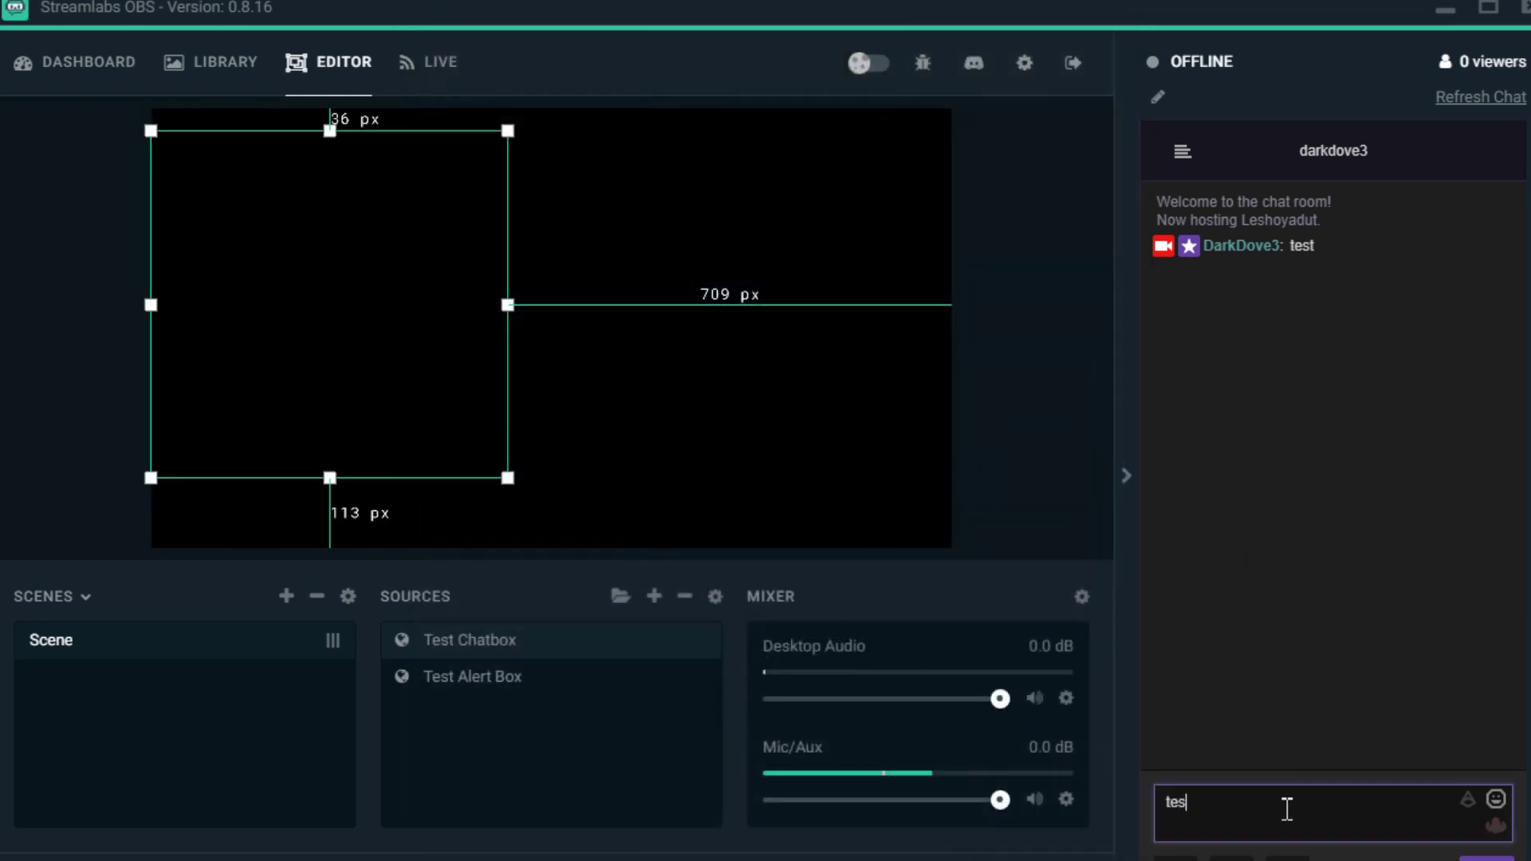
key("Return")
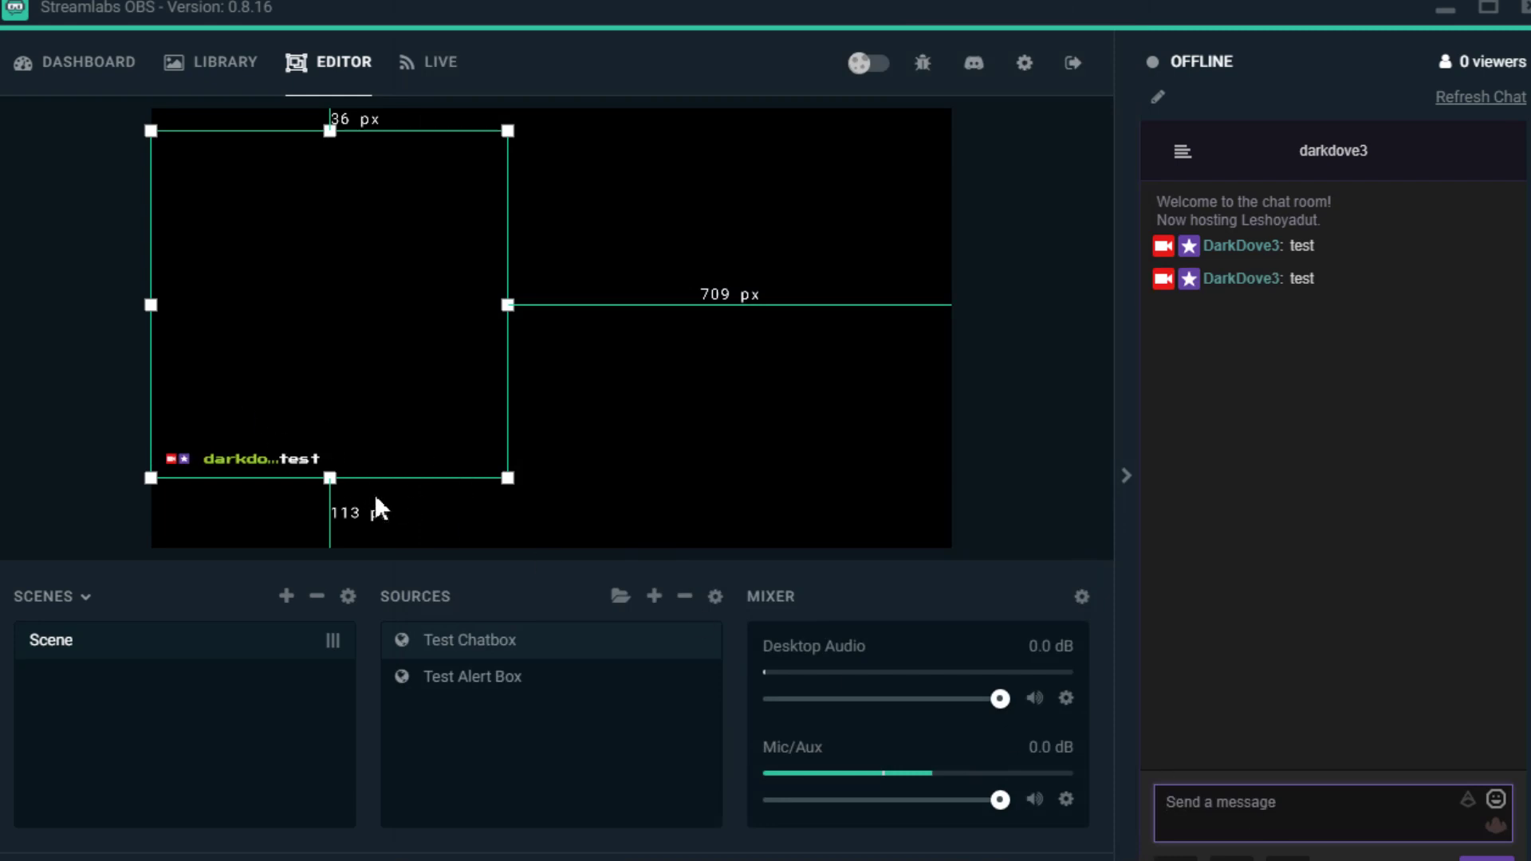
Step: Set Test Chatbox's width to 1200 and height to 1800 and accept the properties
right_click(523, 642)
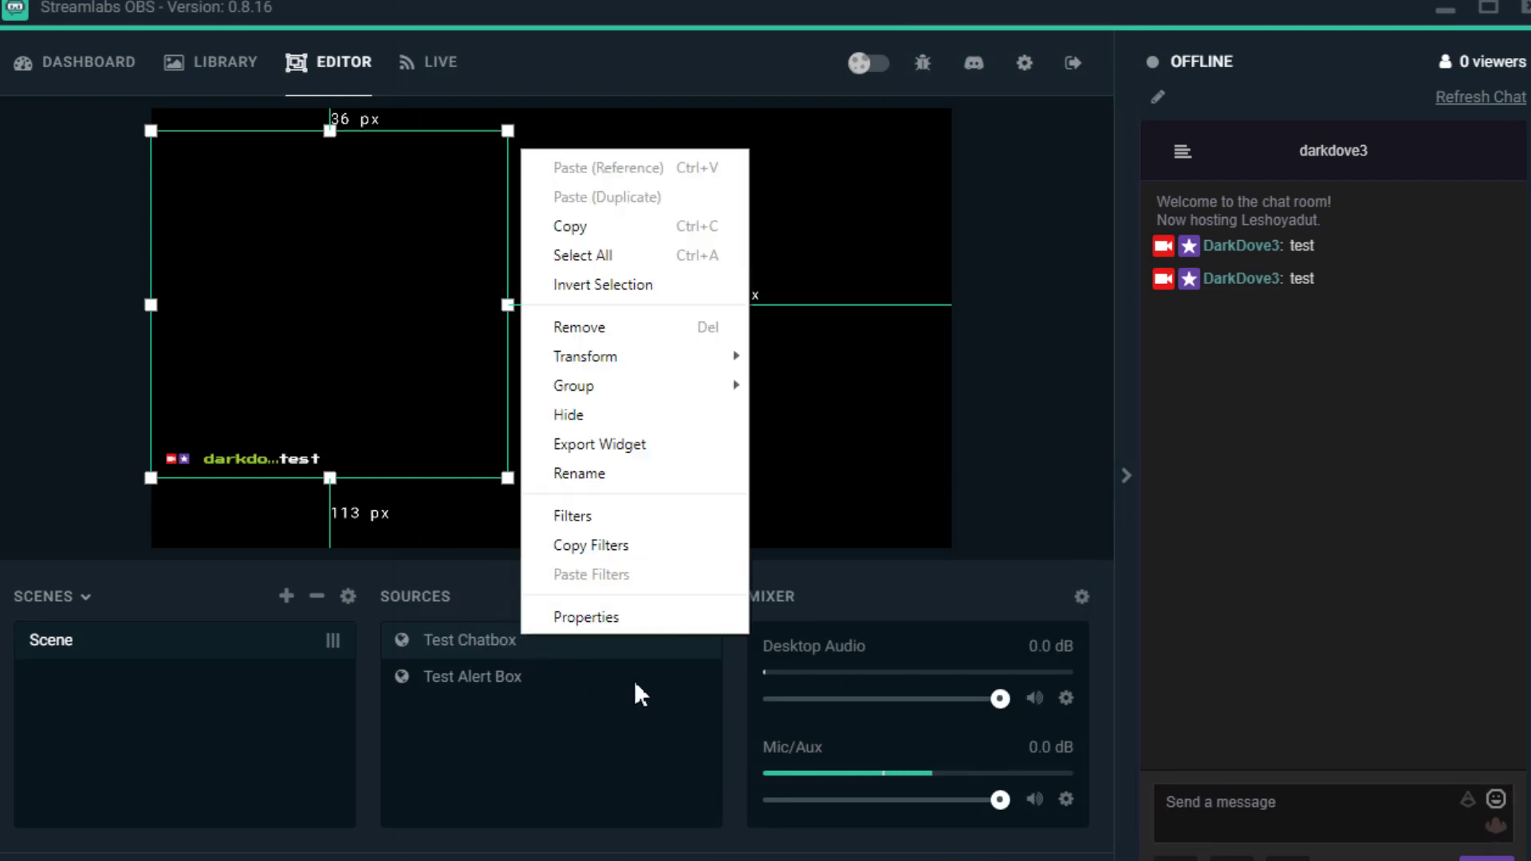
left_click(586, 618)
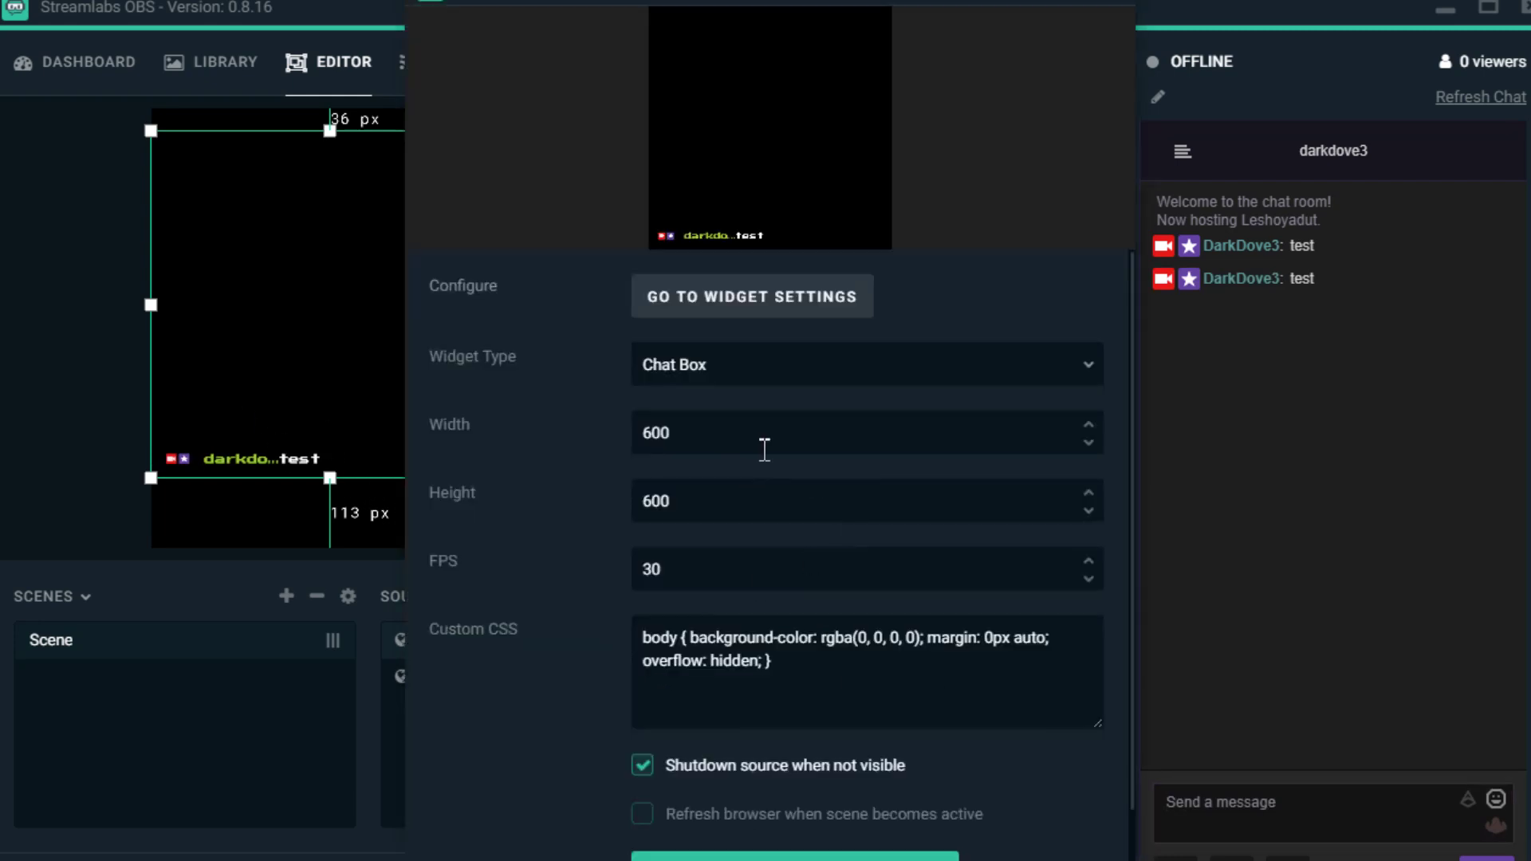
double_click(661, 454)
type("1200")
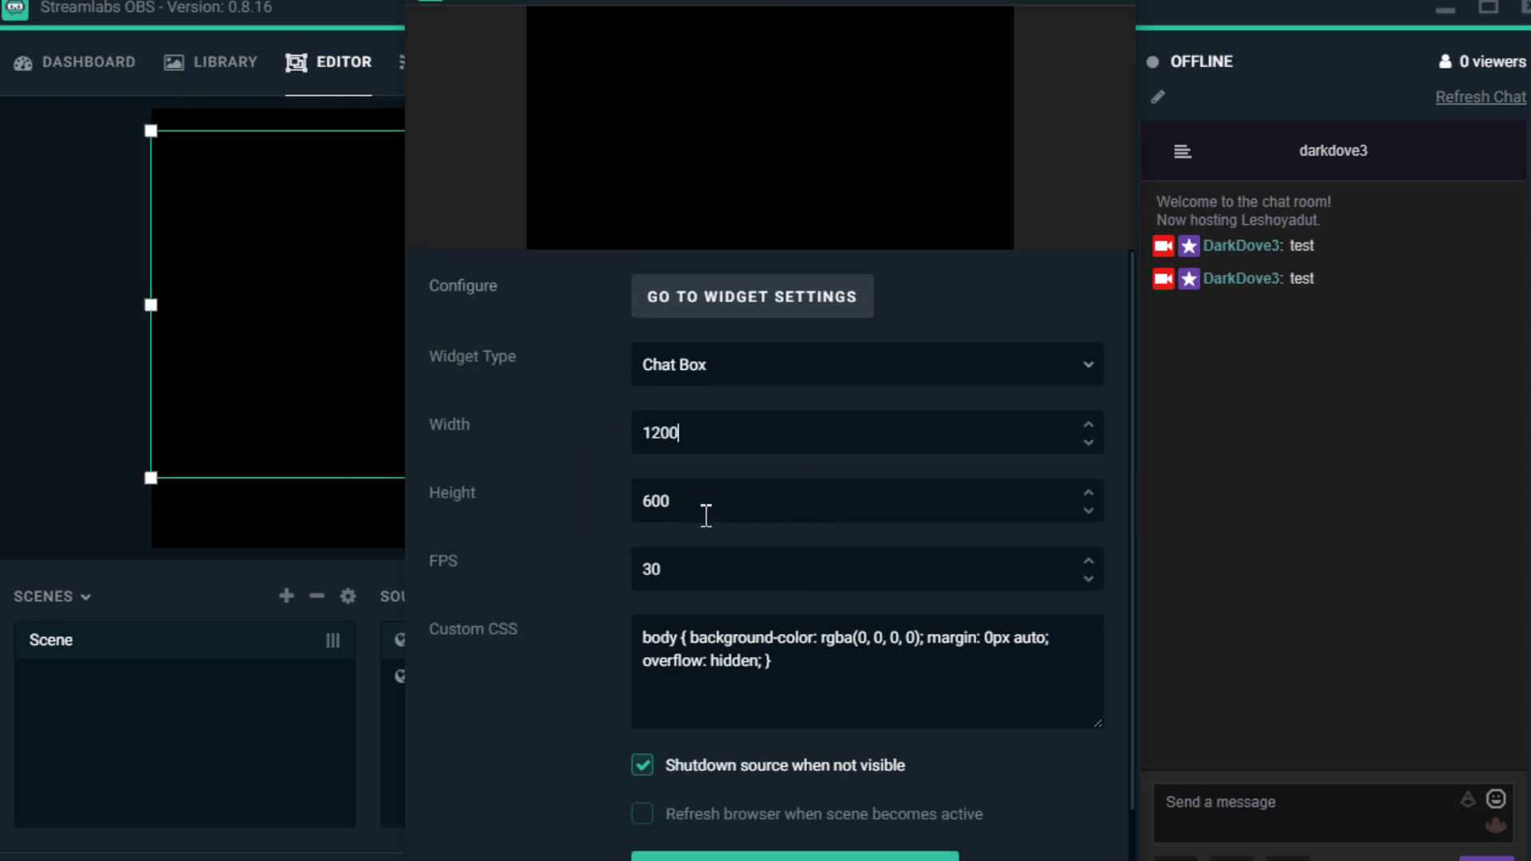
double_click(706, 510)
type("1800")
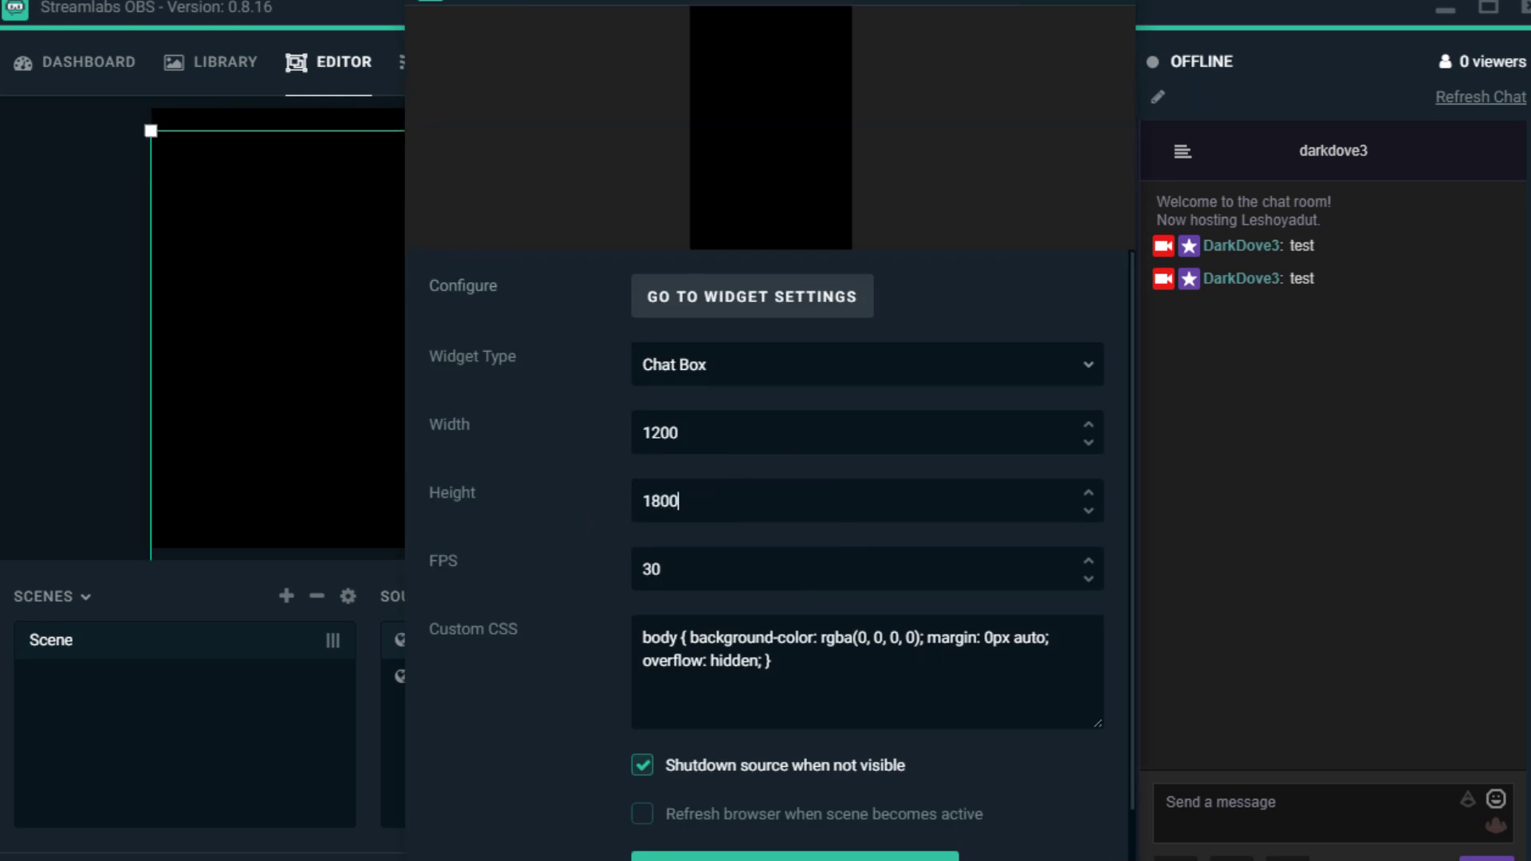
left_click(1077, 859)
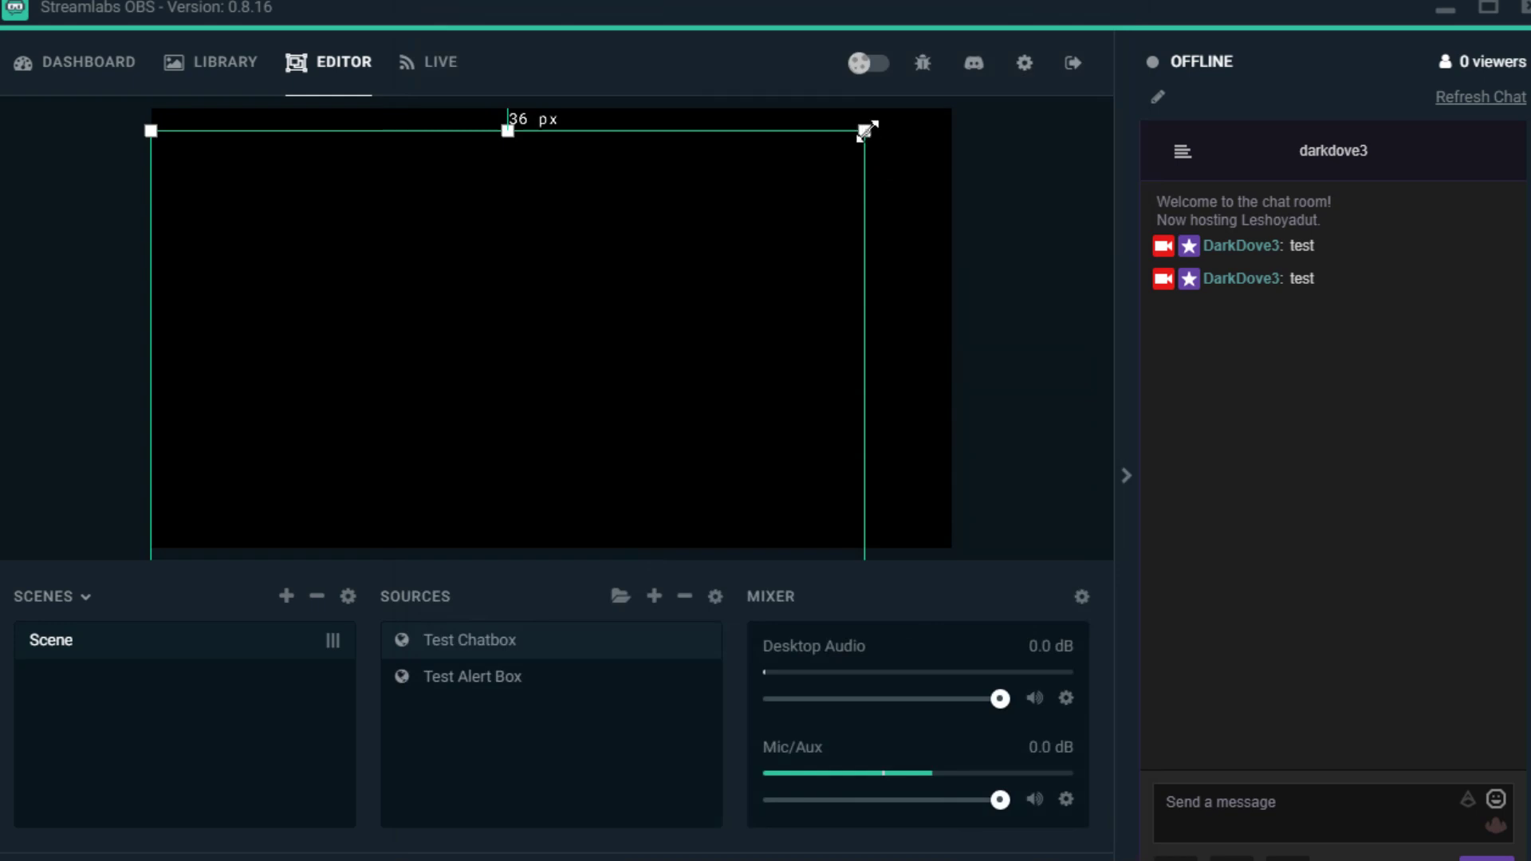
Step: Shrink the oversized chatbox and move it to about 165 px from the canvas top and 994 px from the right edge
left_click_drag(864, 131, 345, 201)
left_click_drag(437, 157, 430, 249)
left_click(460, 206)
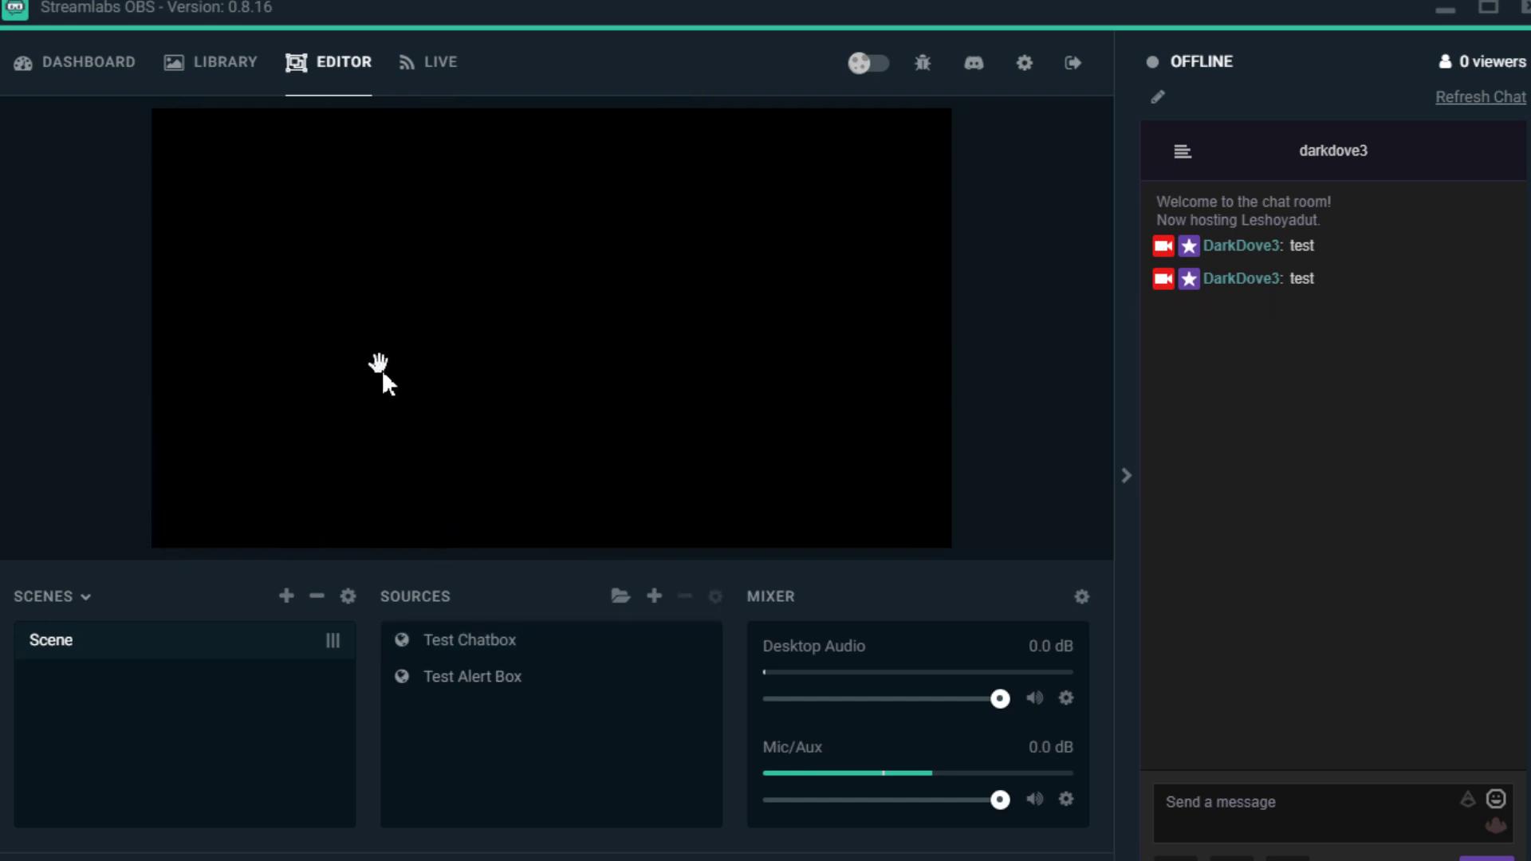
left_click(382, 371)
left_click_drag(457, 194, 267, 346)
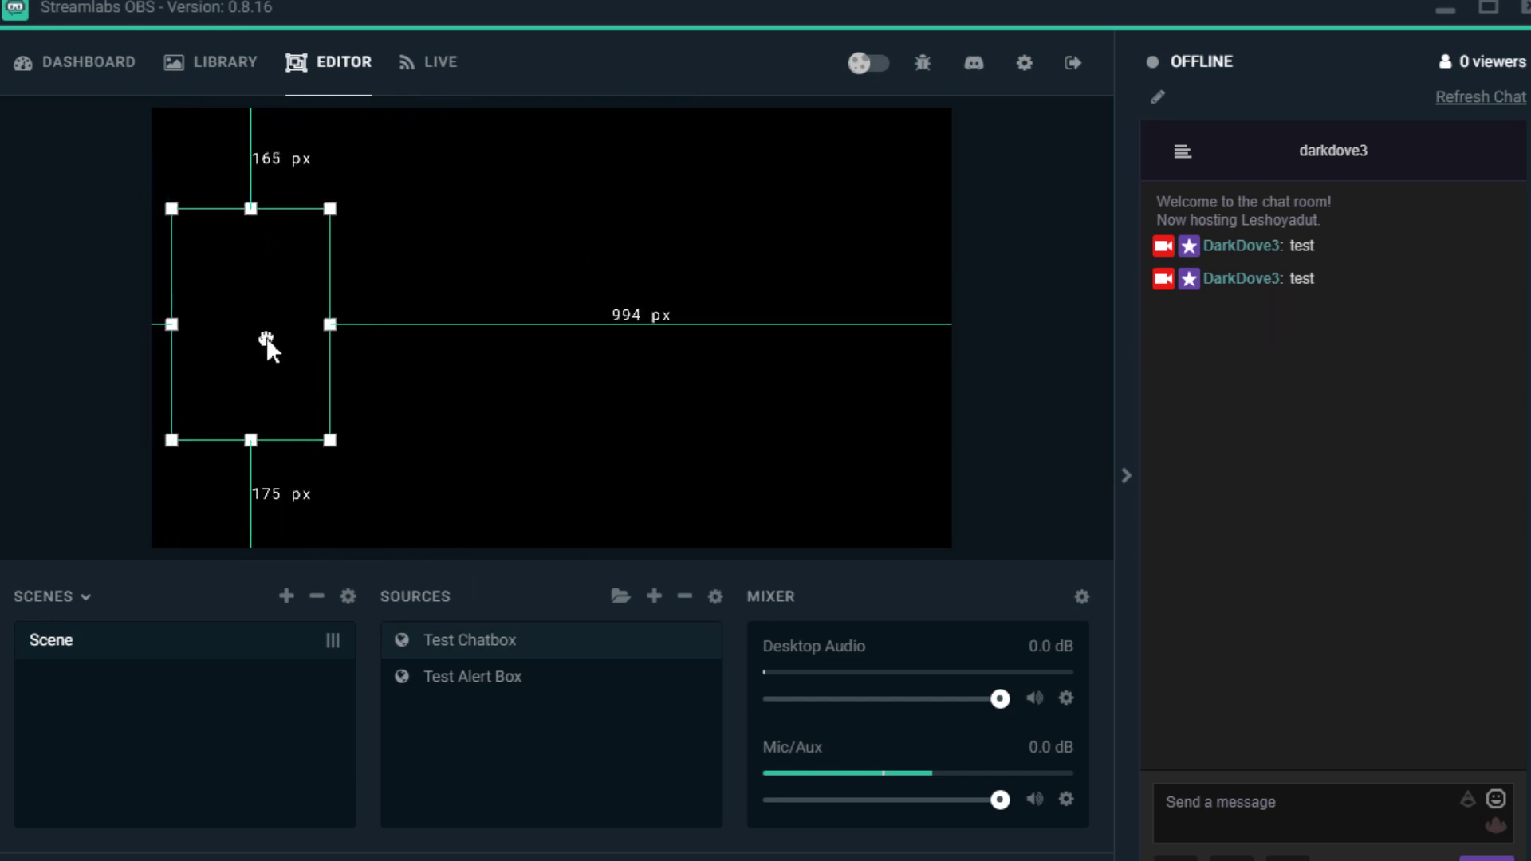
Step: Send "test" in the stream chat again and enlarge the chatbox until it is about 666 px from the canvas's right edge
left_click(1252, 805)
type("test")
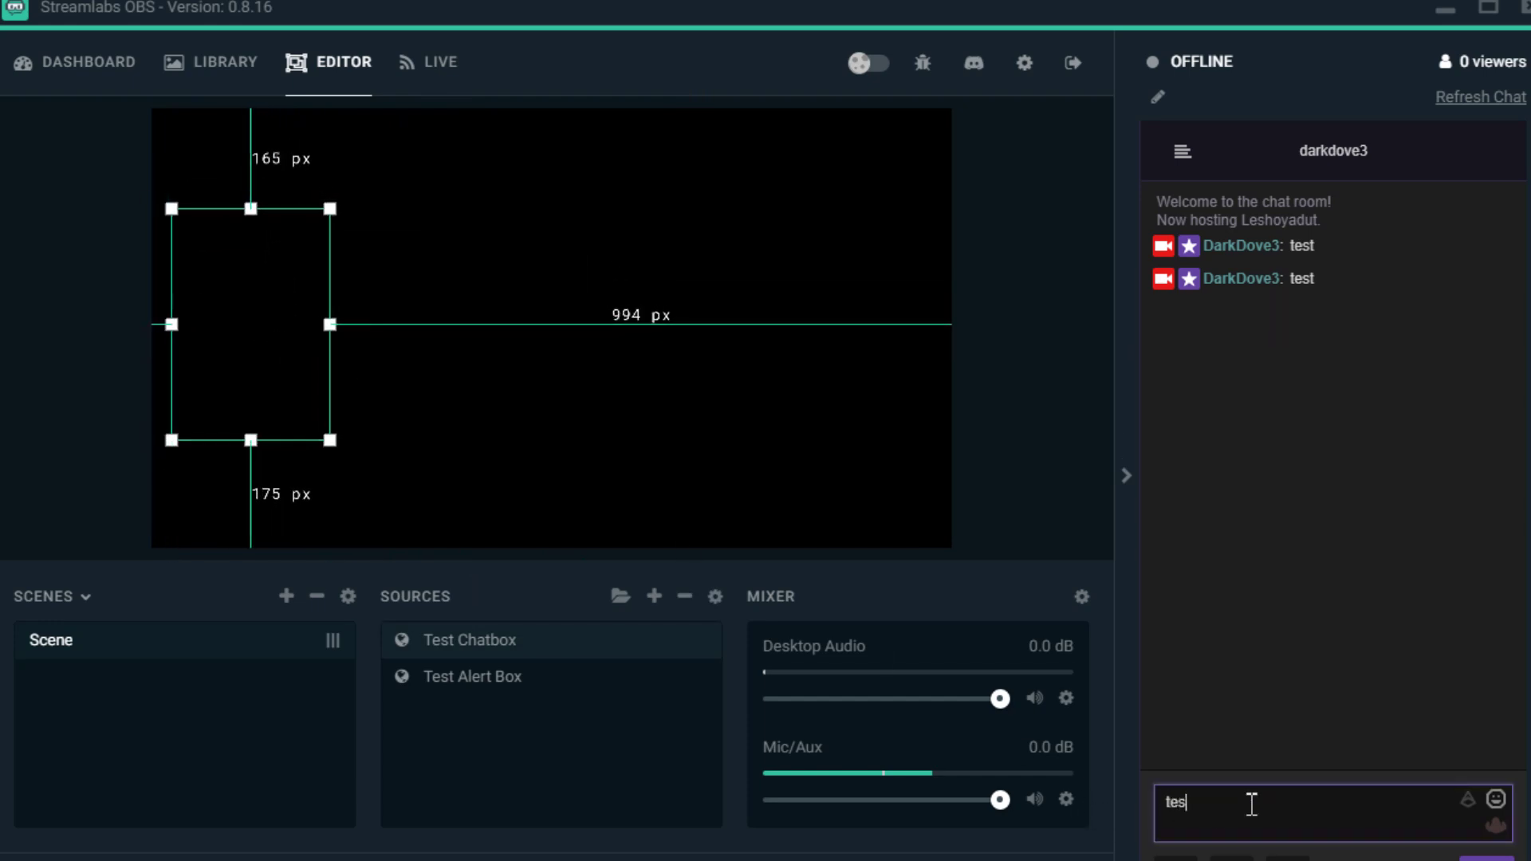
key("Return")
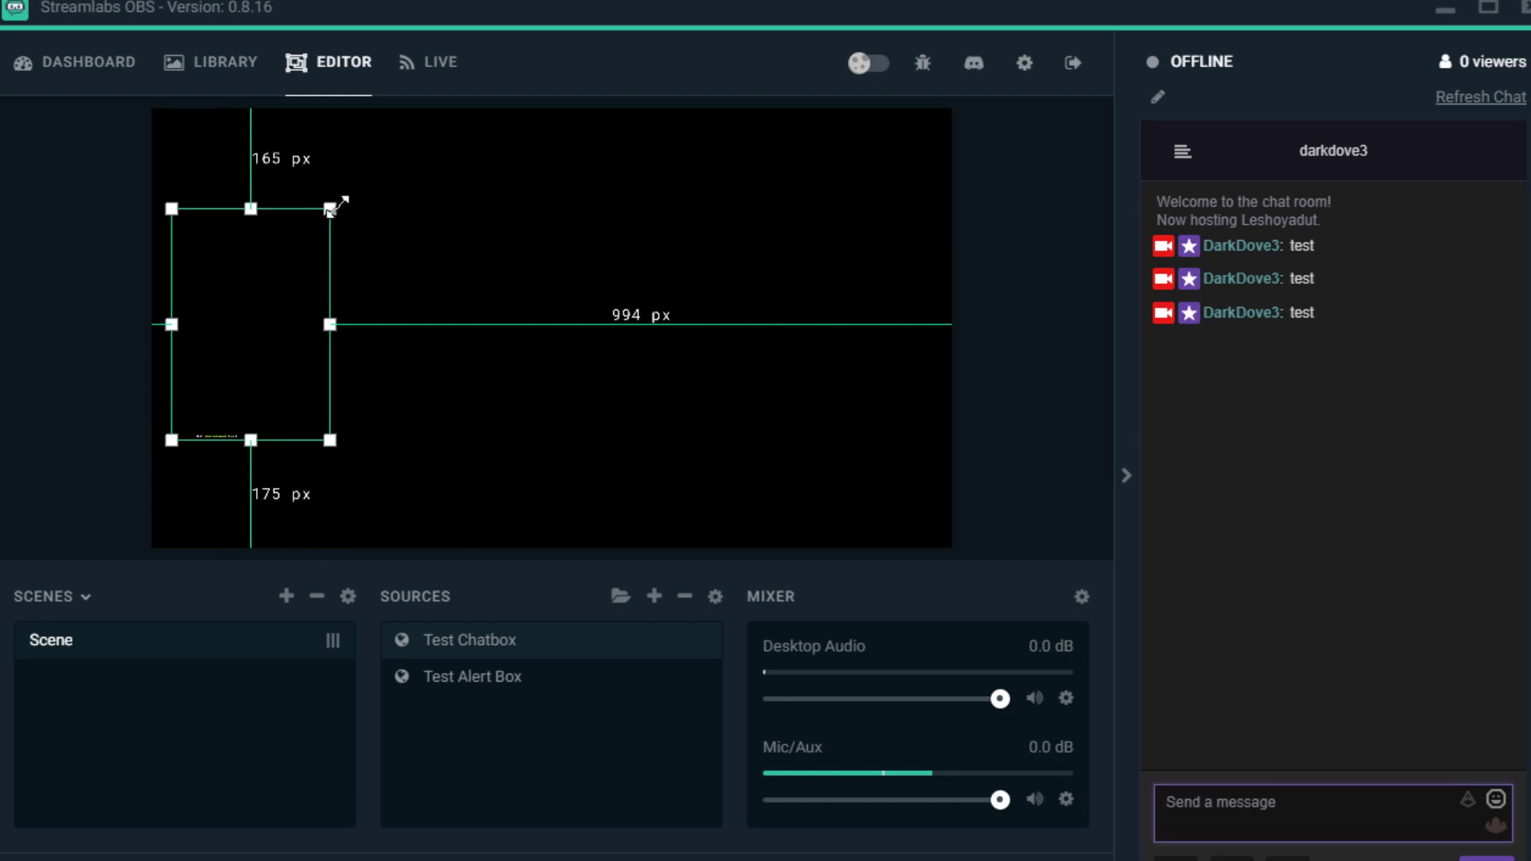
left_click_drag(331, 208, 540, 105)
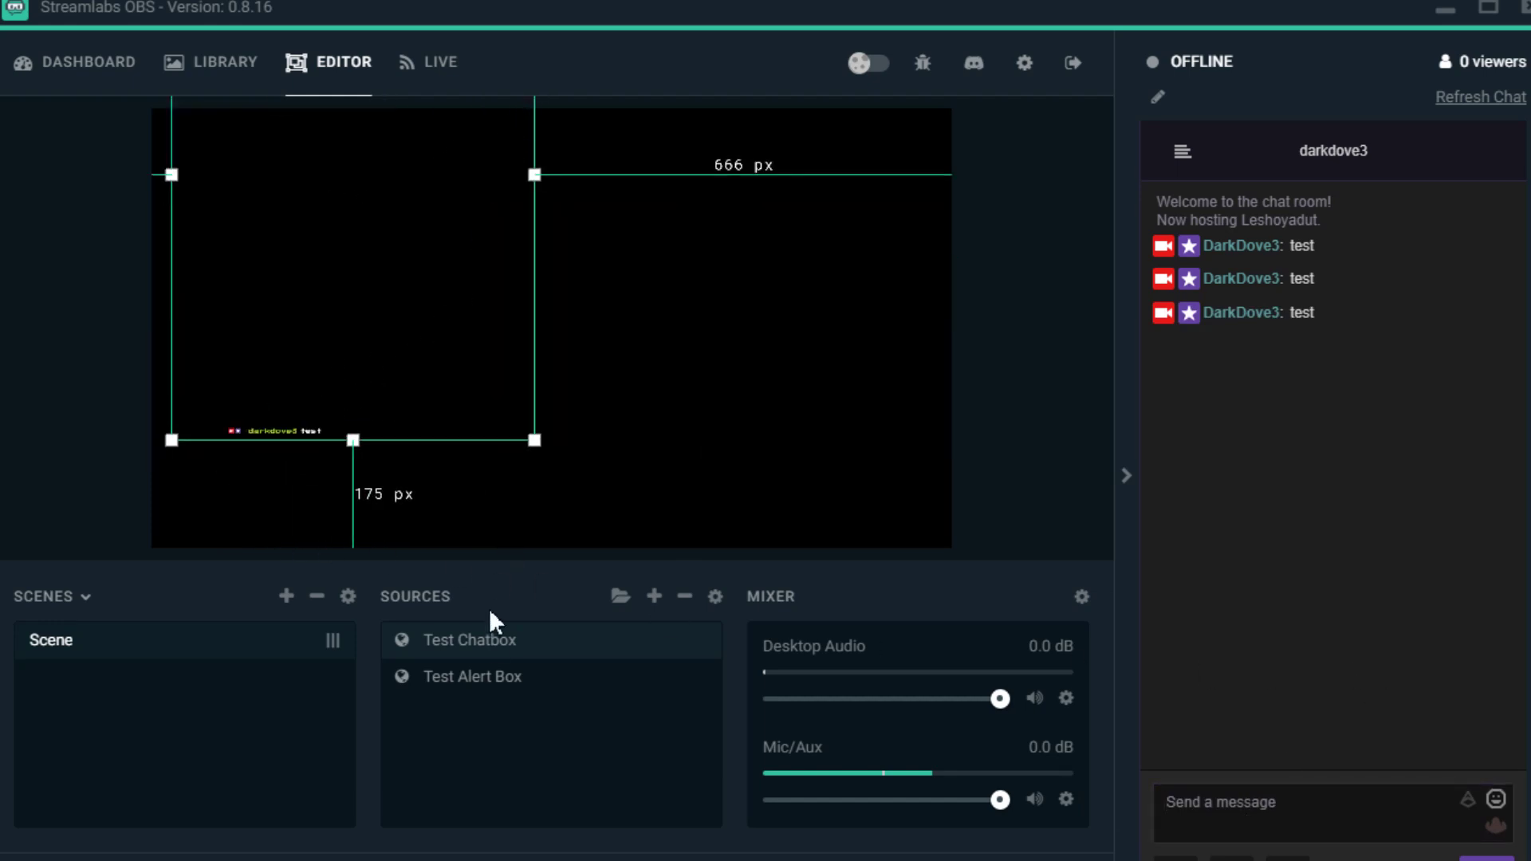
Step: Set Test Chatbox's width to 800 and height to 1000, then move it to the canvas's left edge about 87 px from the top
right_click(492, 636)
left_click(603, 614)
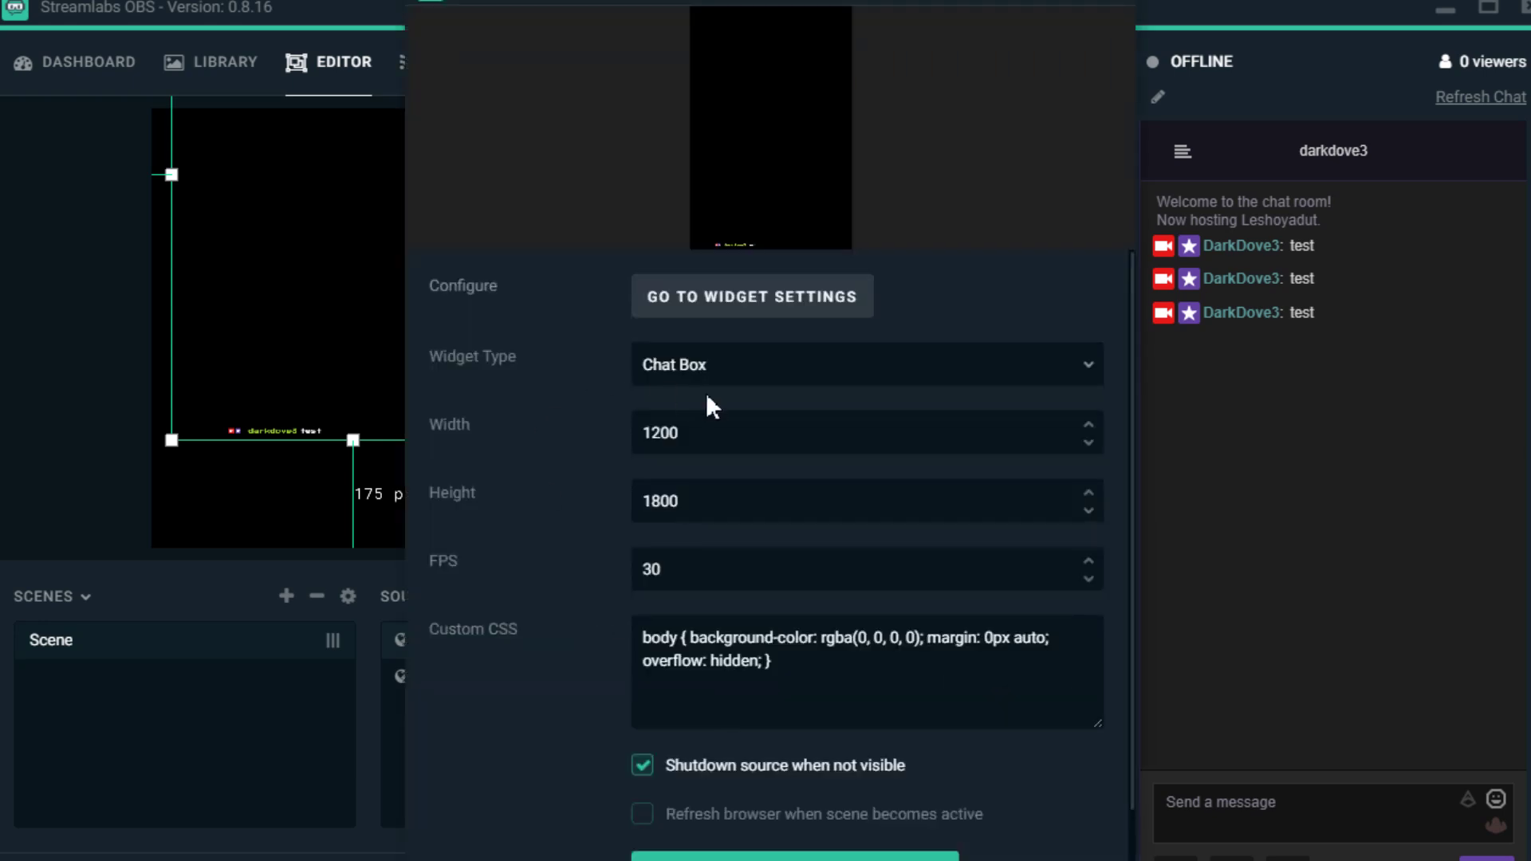
left_click_drag(742, 434, 405, 443)
type("8")
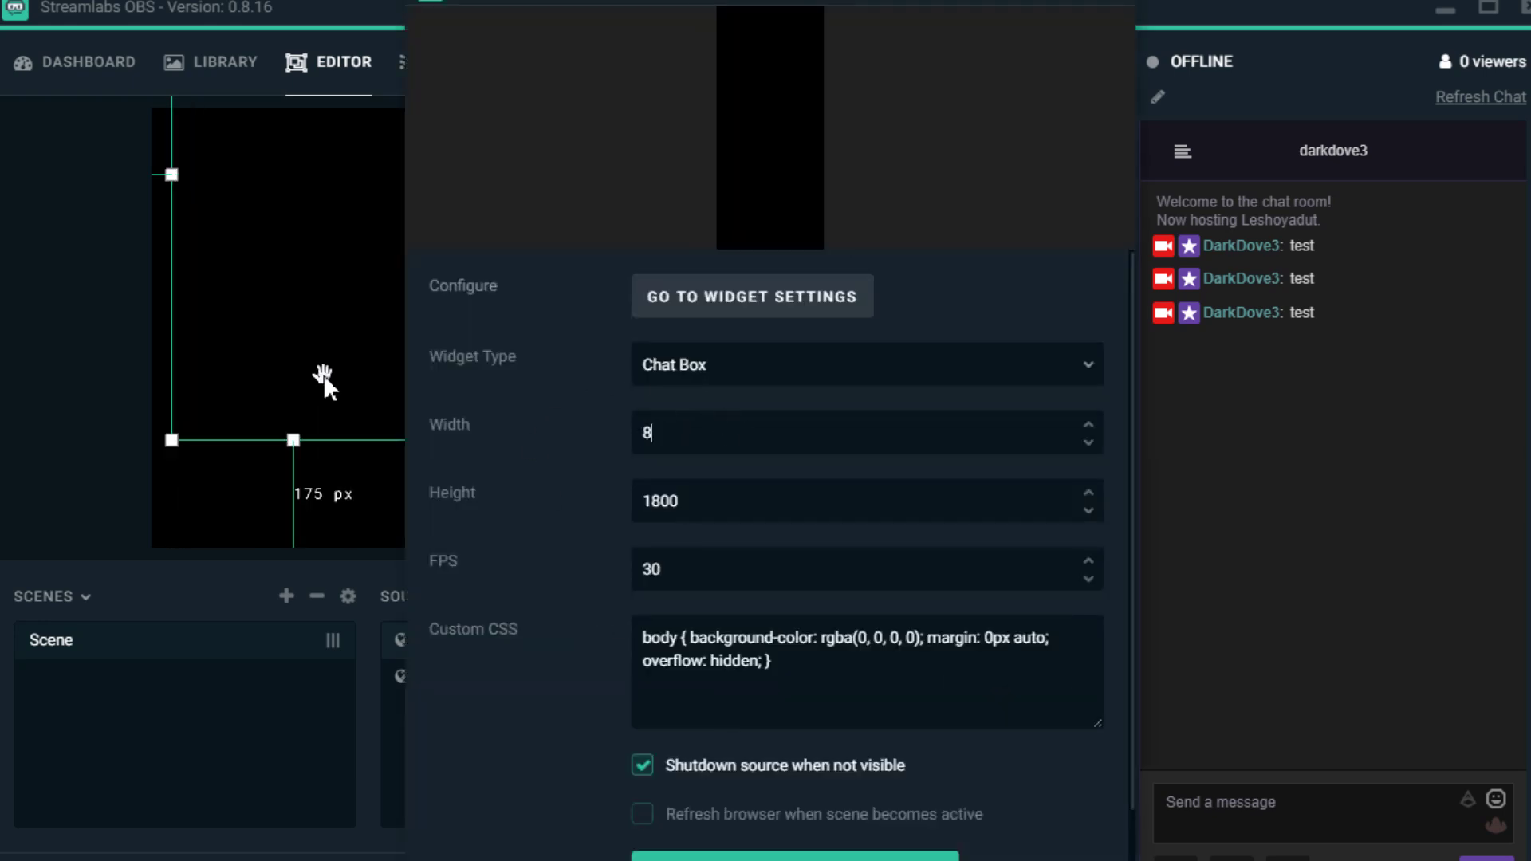
type("00")
key("Tab")
type("800")
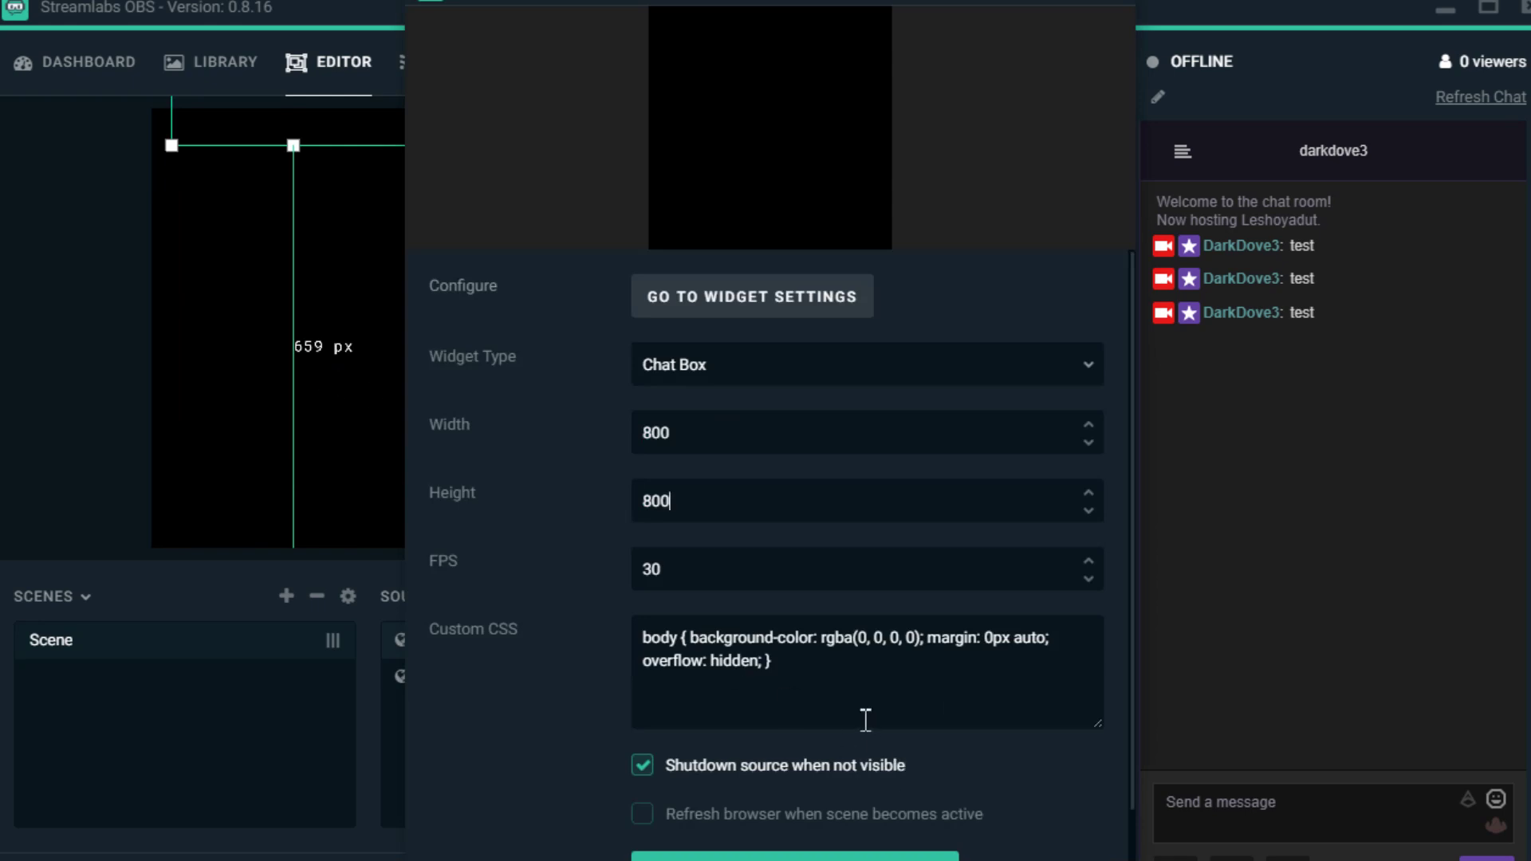
key("BackSpace")
key("BackSpace")
key("BackSpace")
type("1")
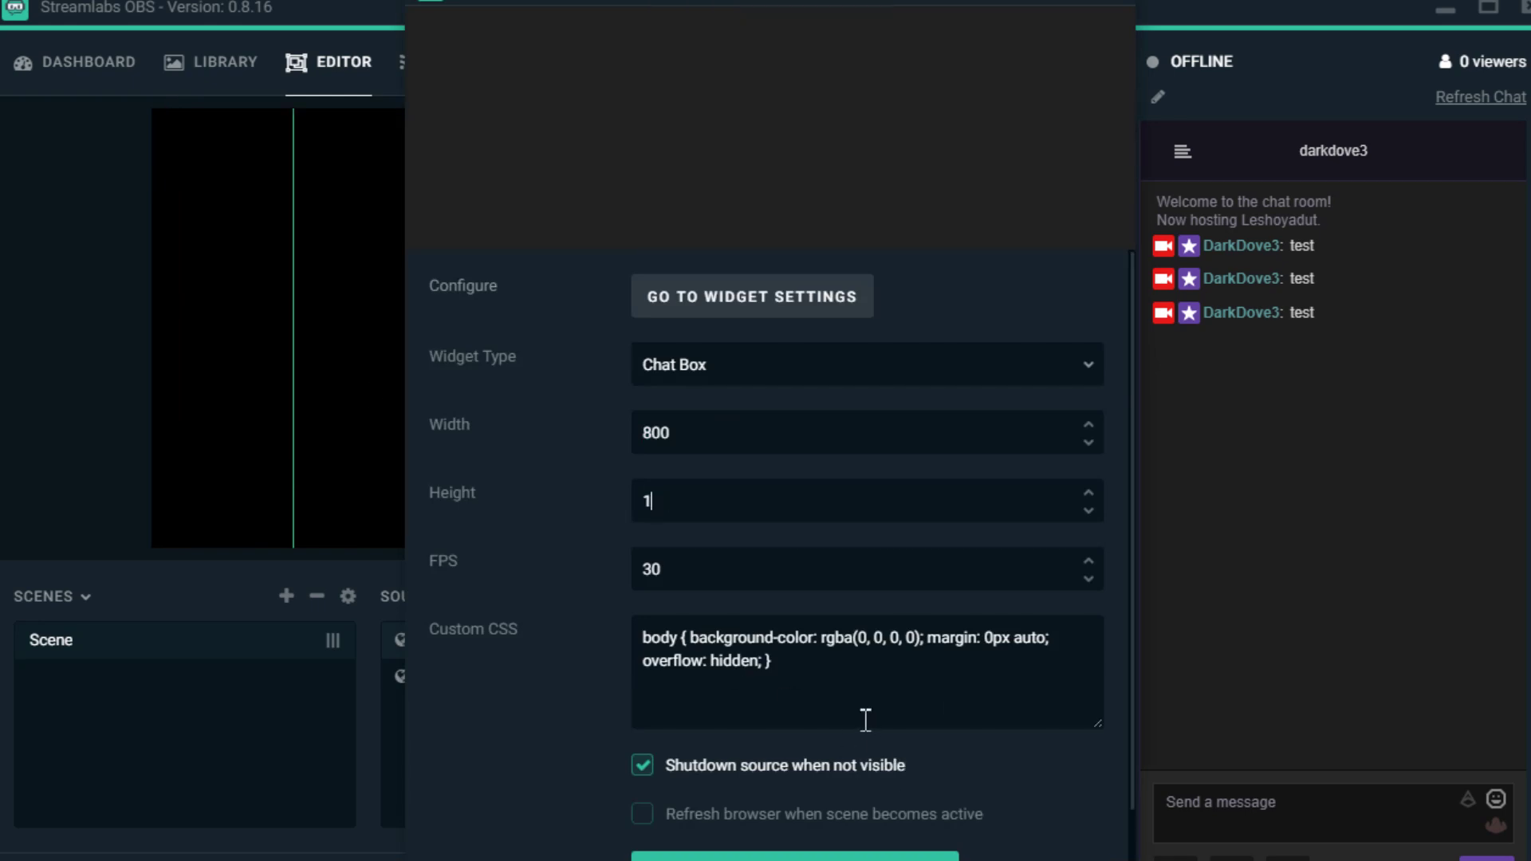
type("00")
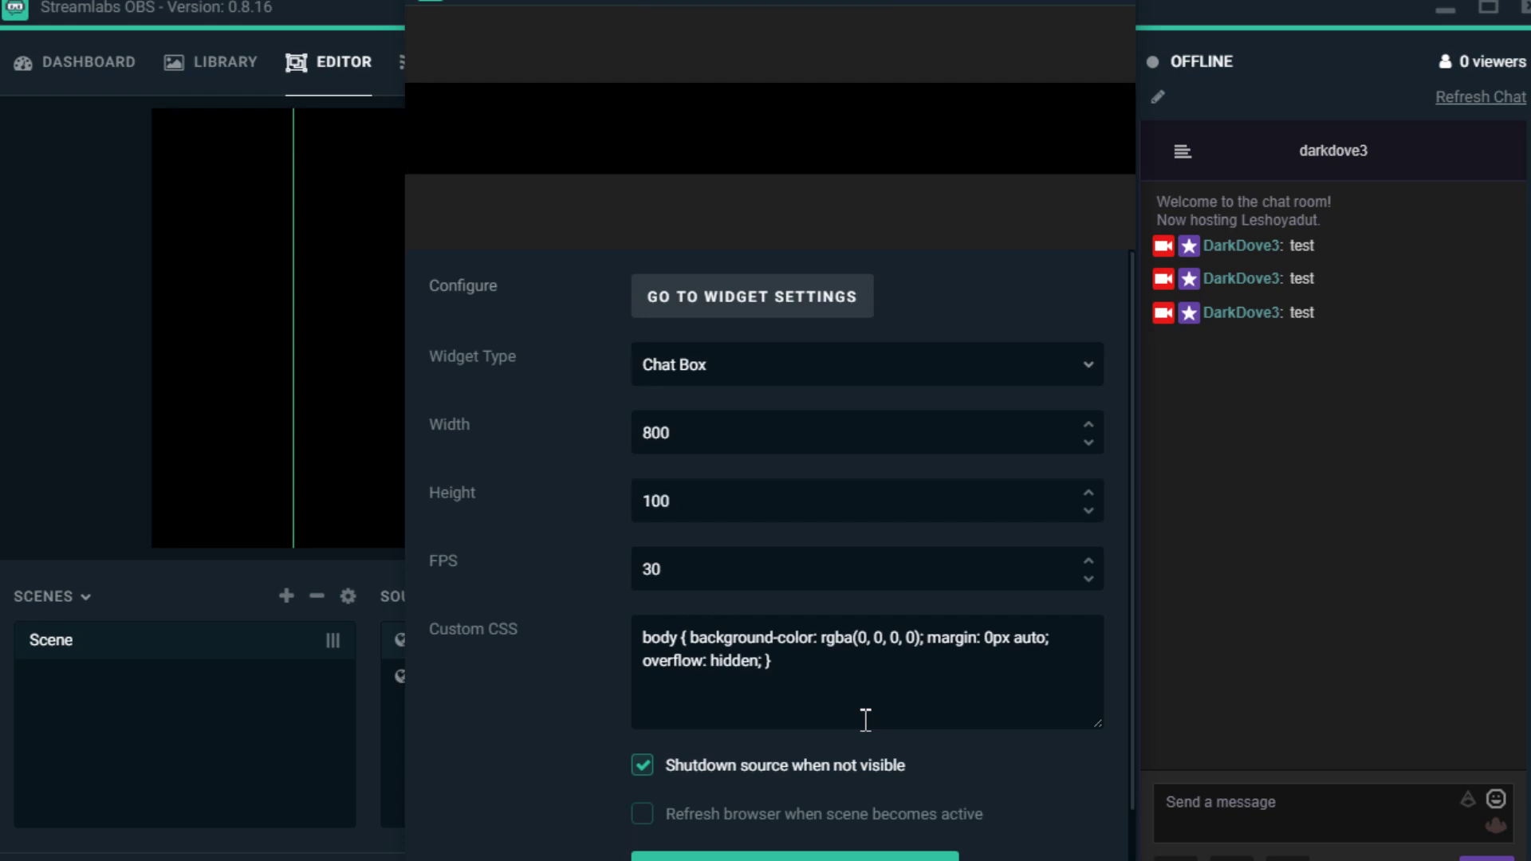
type("0")
left_click(1057, 855)
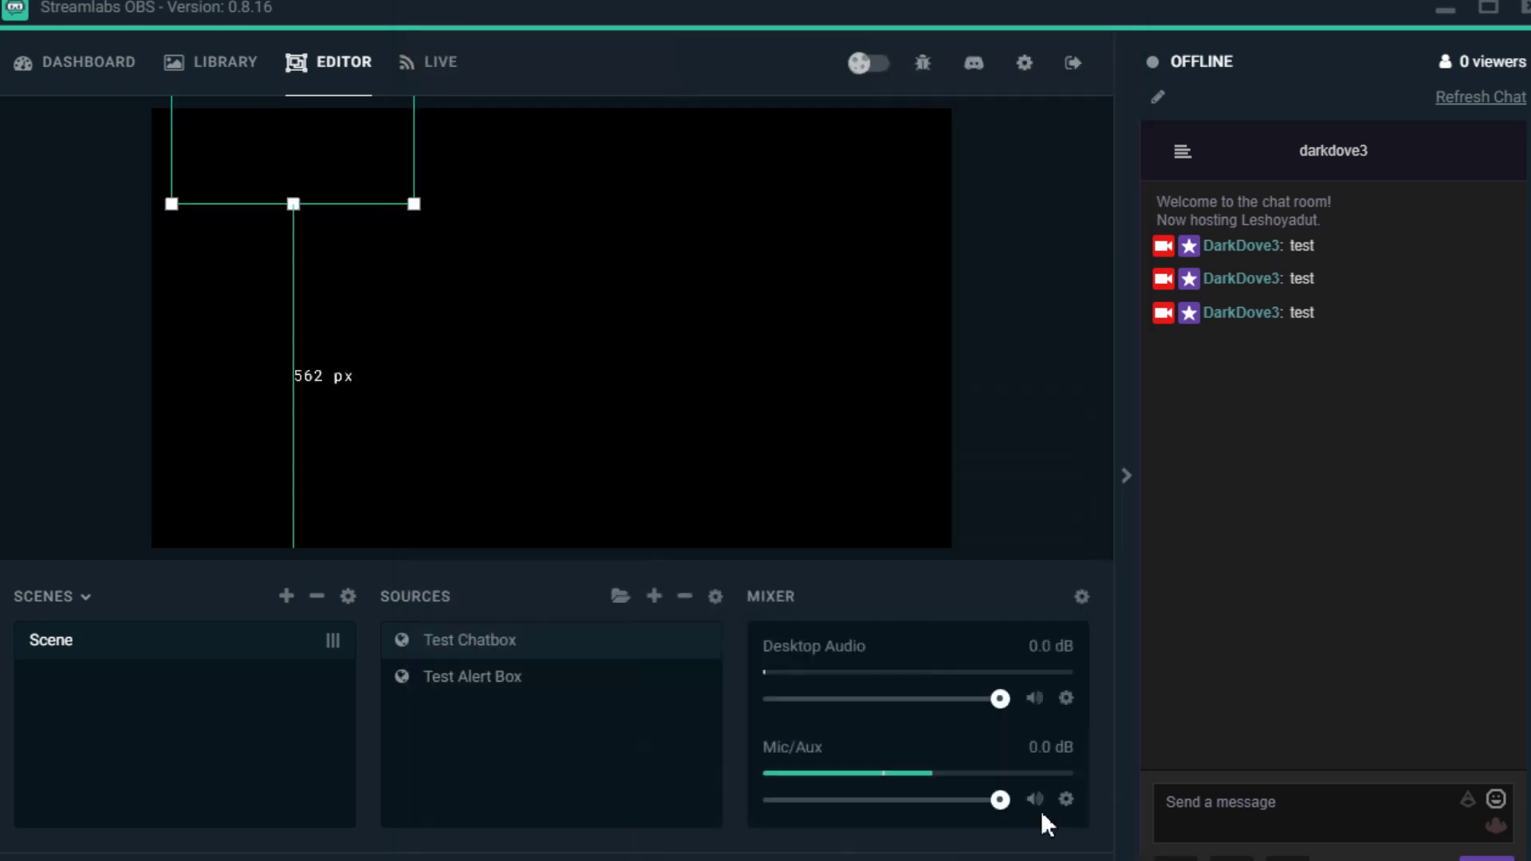
left_click_drag(328, 162, 317, 398)
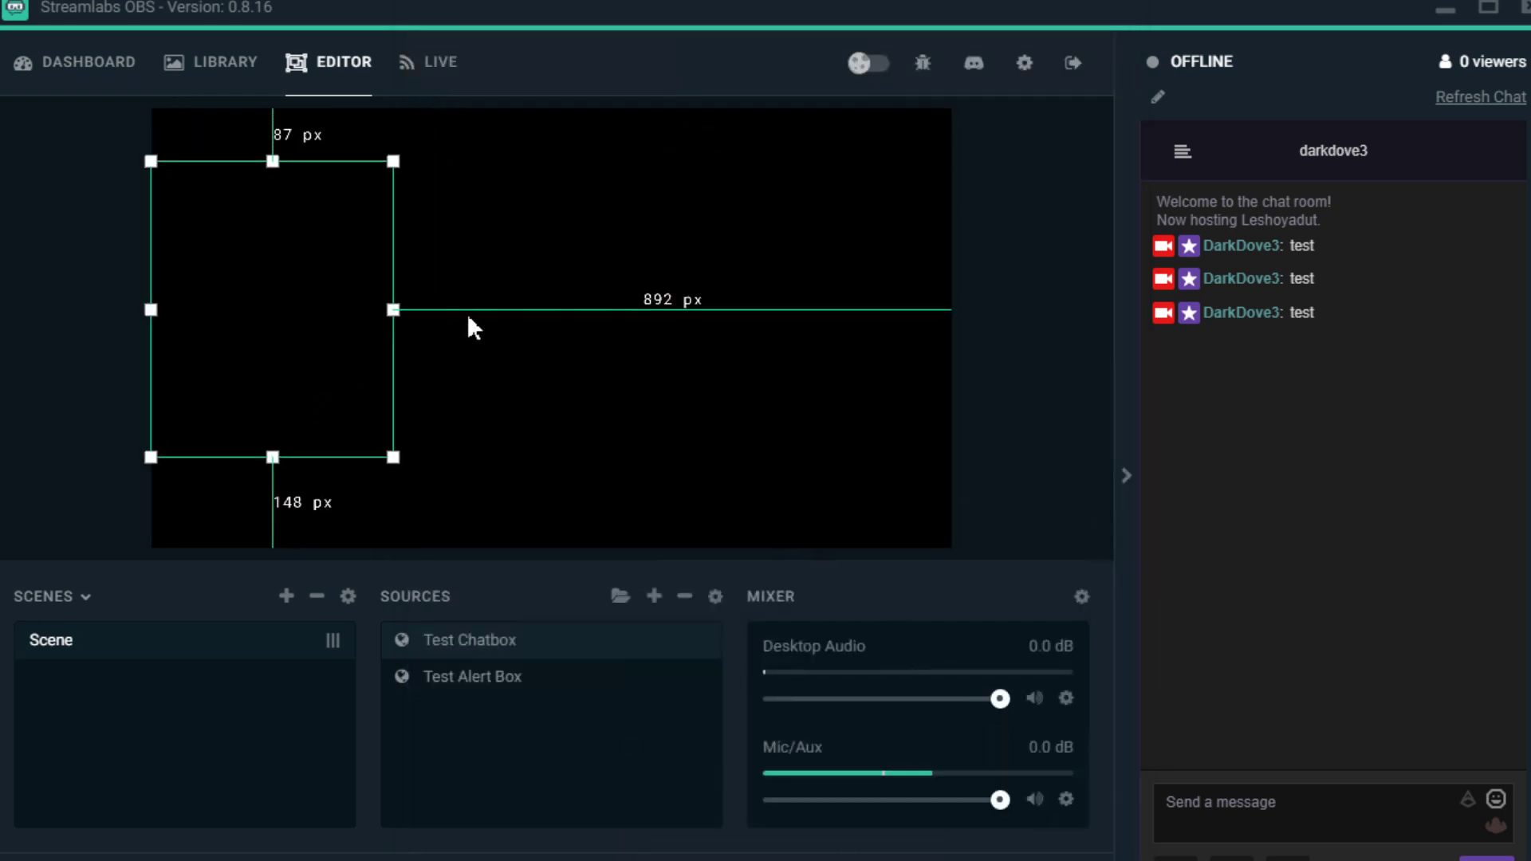
Step: Send a "test" message to check the repositioned chatbox, then collapse the stream chat
left_click(1302, 814)
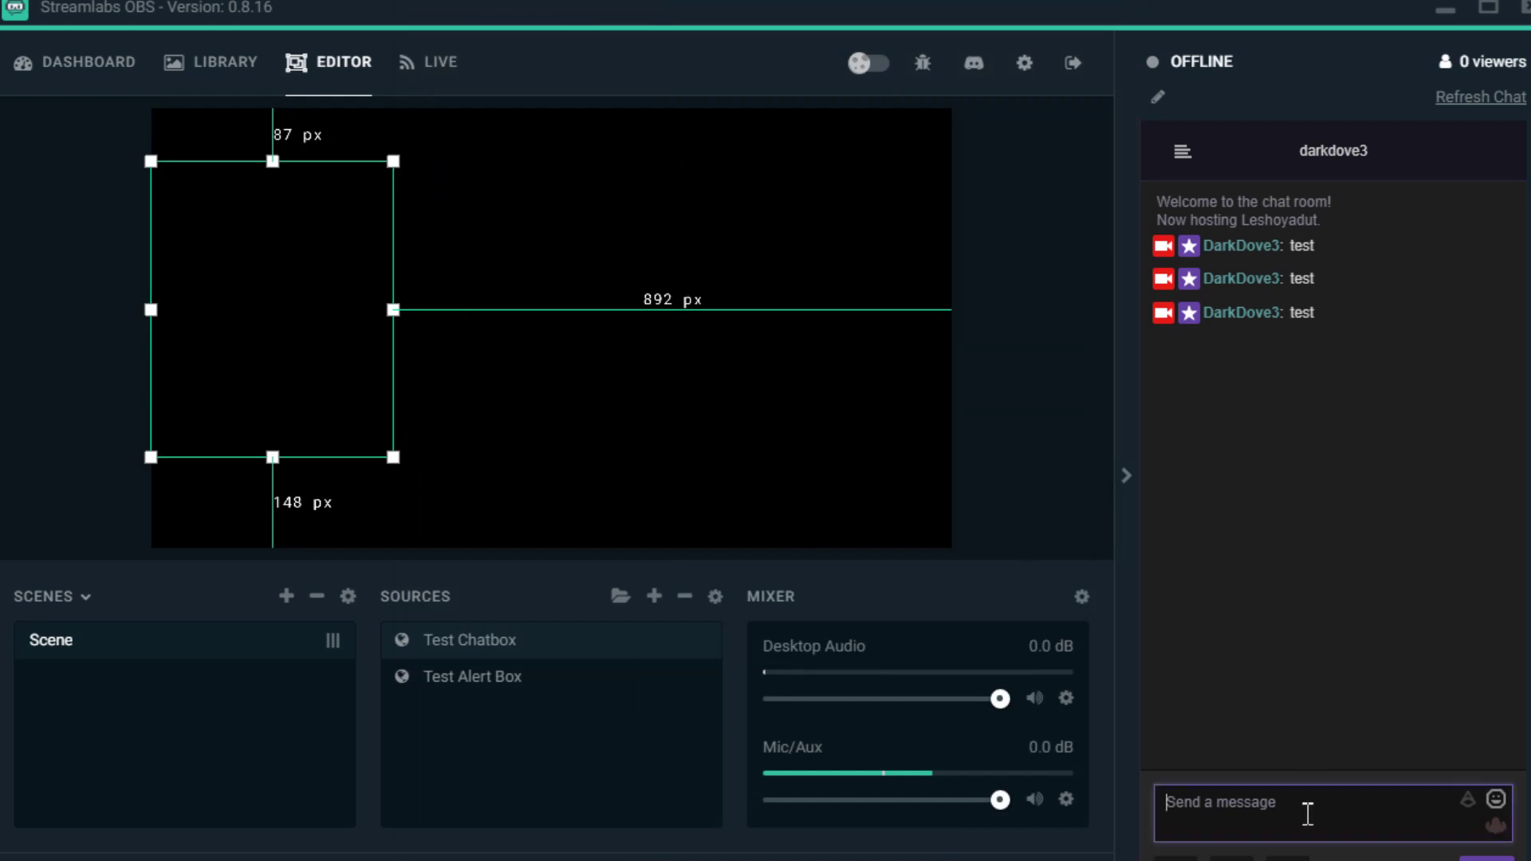
type("test")
key("Return")
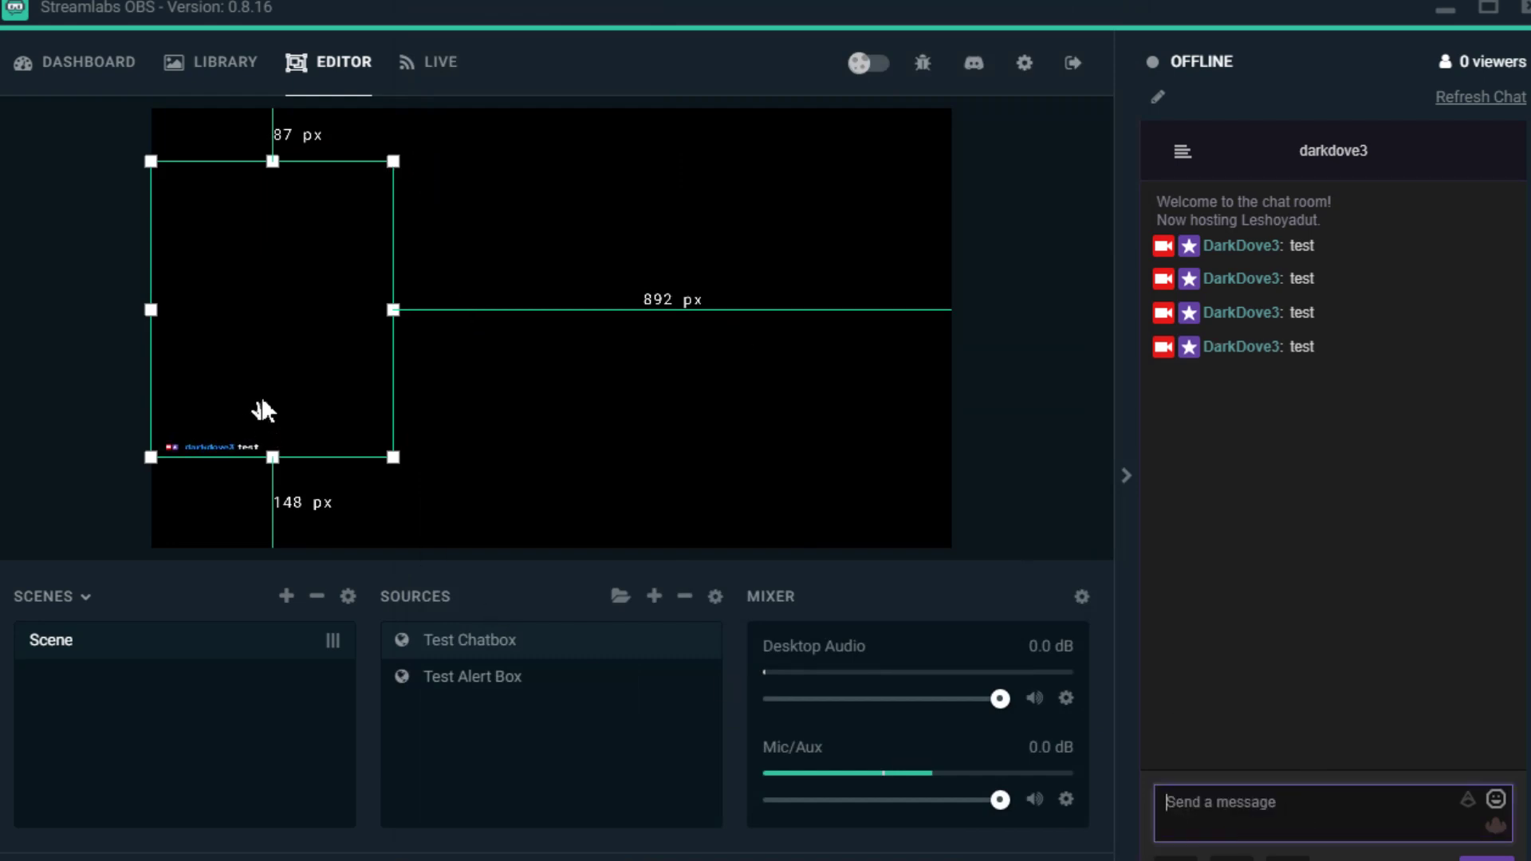
left_click(1125, 481)
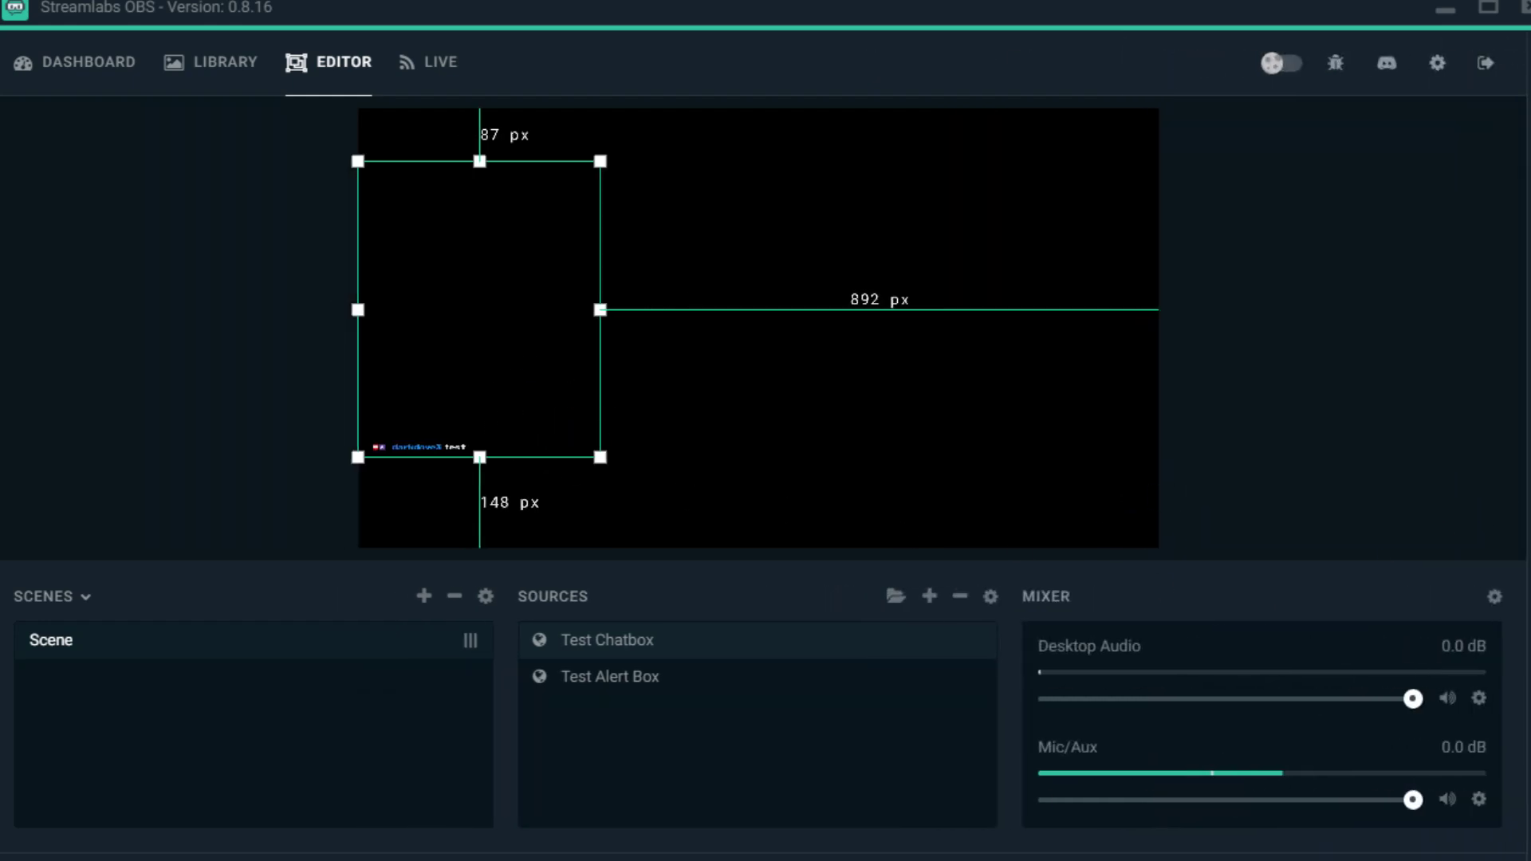
Step: Reopen the stream chat, send "this is a bigger message" and collapse the chat again
left_click(1529, 480)
left_click(1345, 815)
type("this is a big")
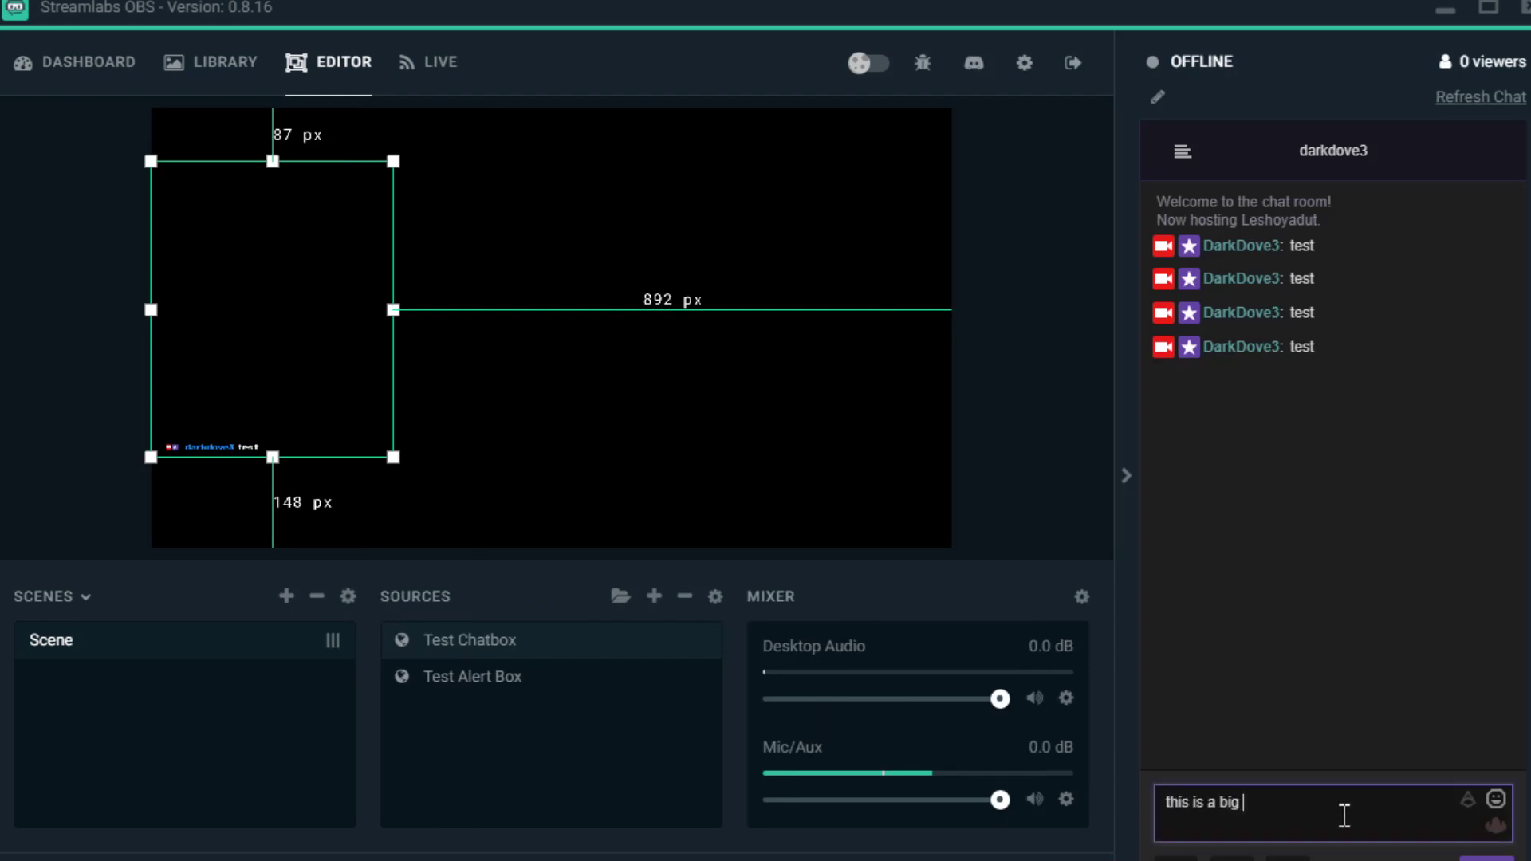
type("ger message")
key("Return")
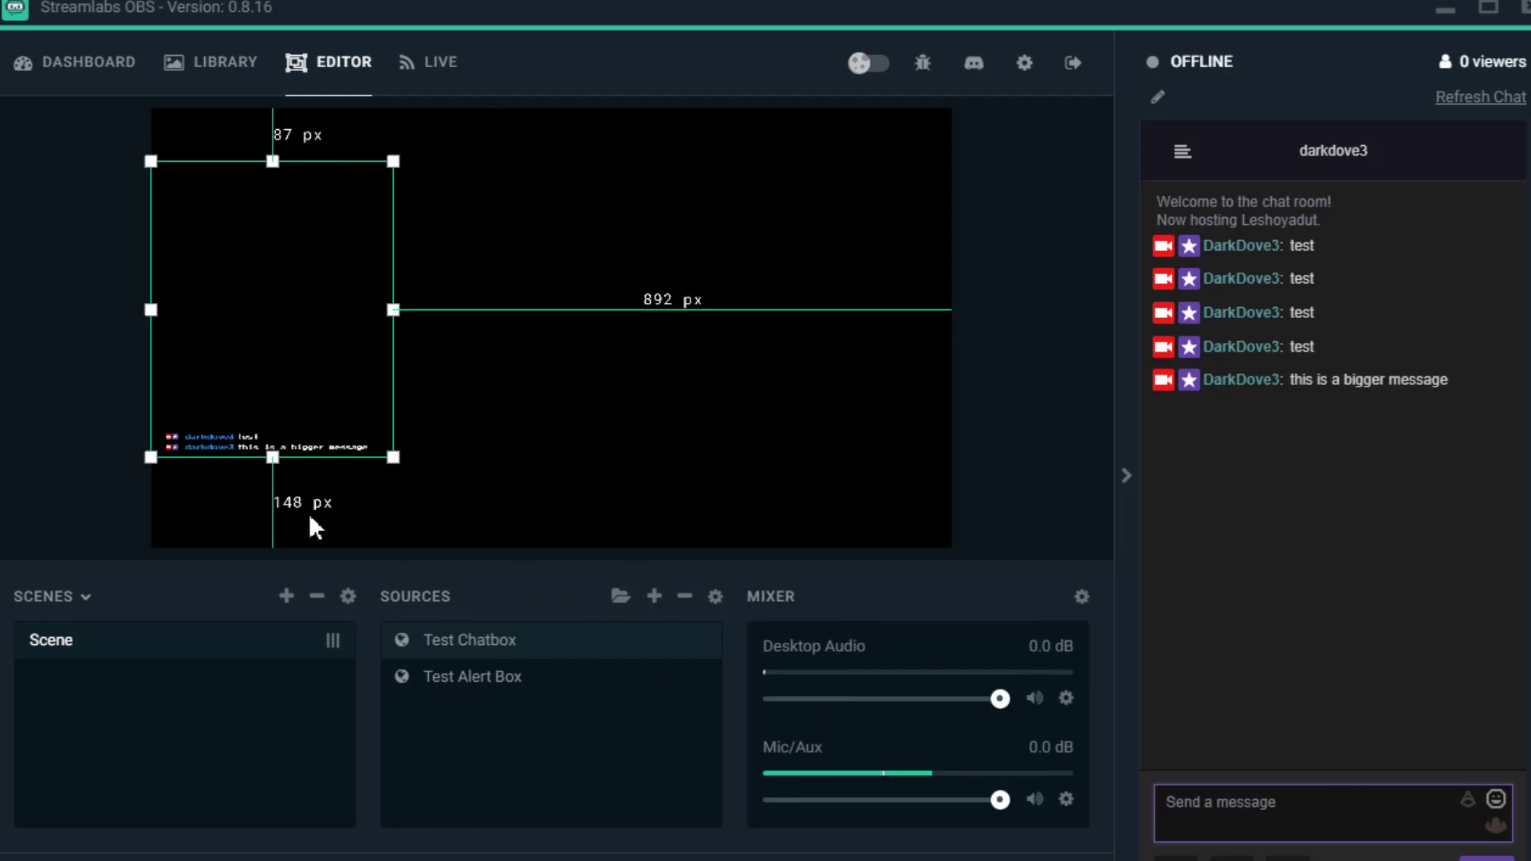
left_click(1120, 479)
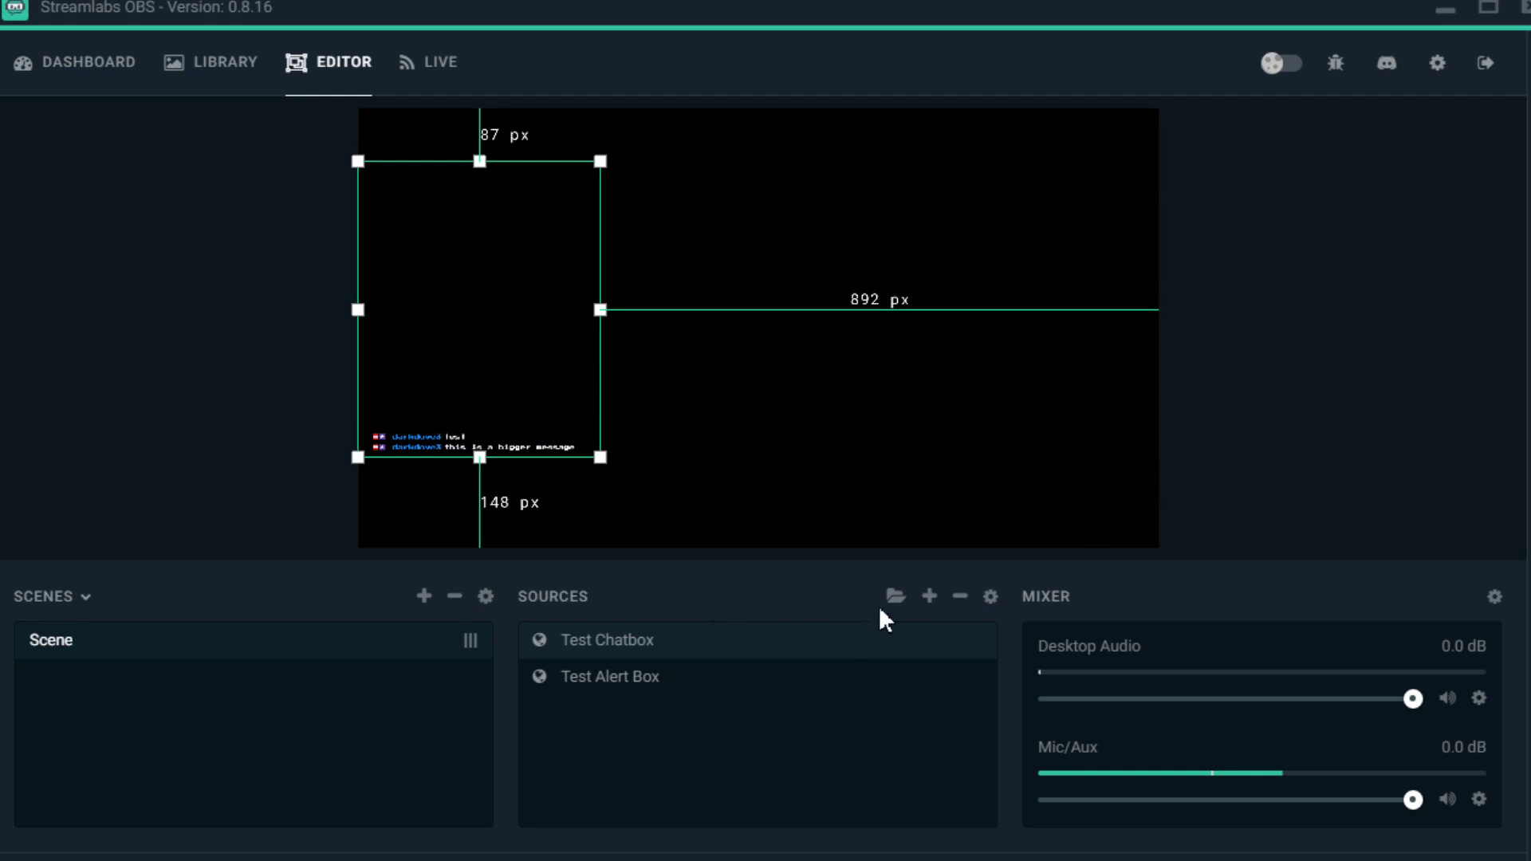
Step: Open Test Chatbox's properties, look over its widget options and go to the Chat Box widget's settings page
left_click(1302, 469)
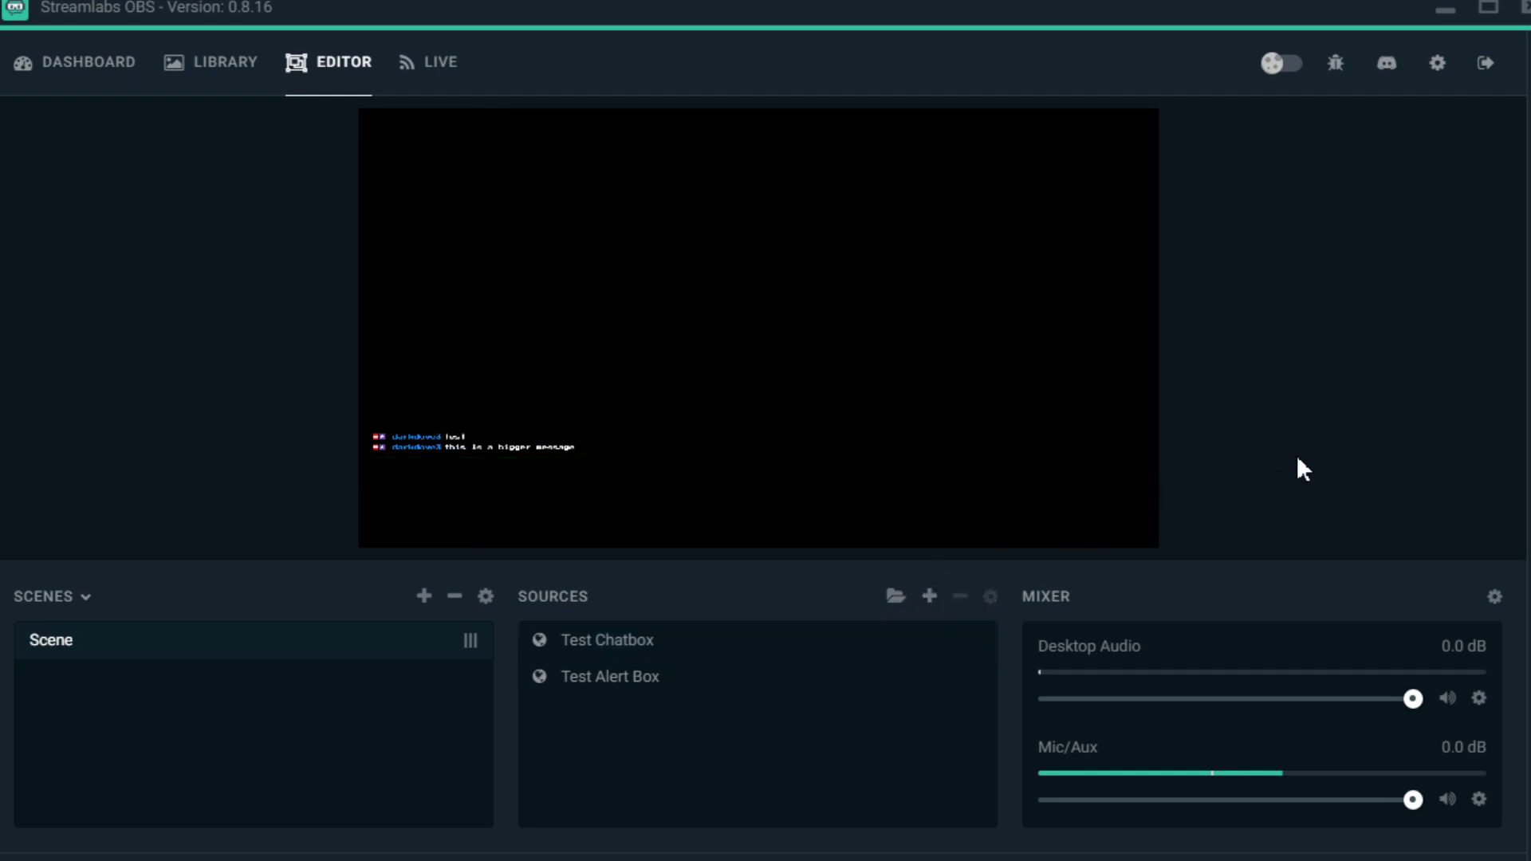
right_click(778, 640)
left_click(675, 650)
right_click(674, 651)
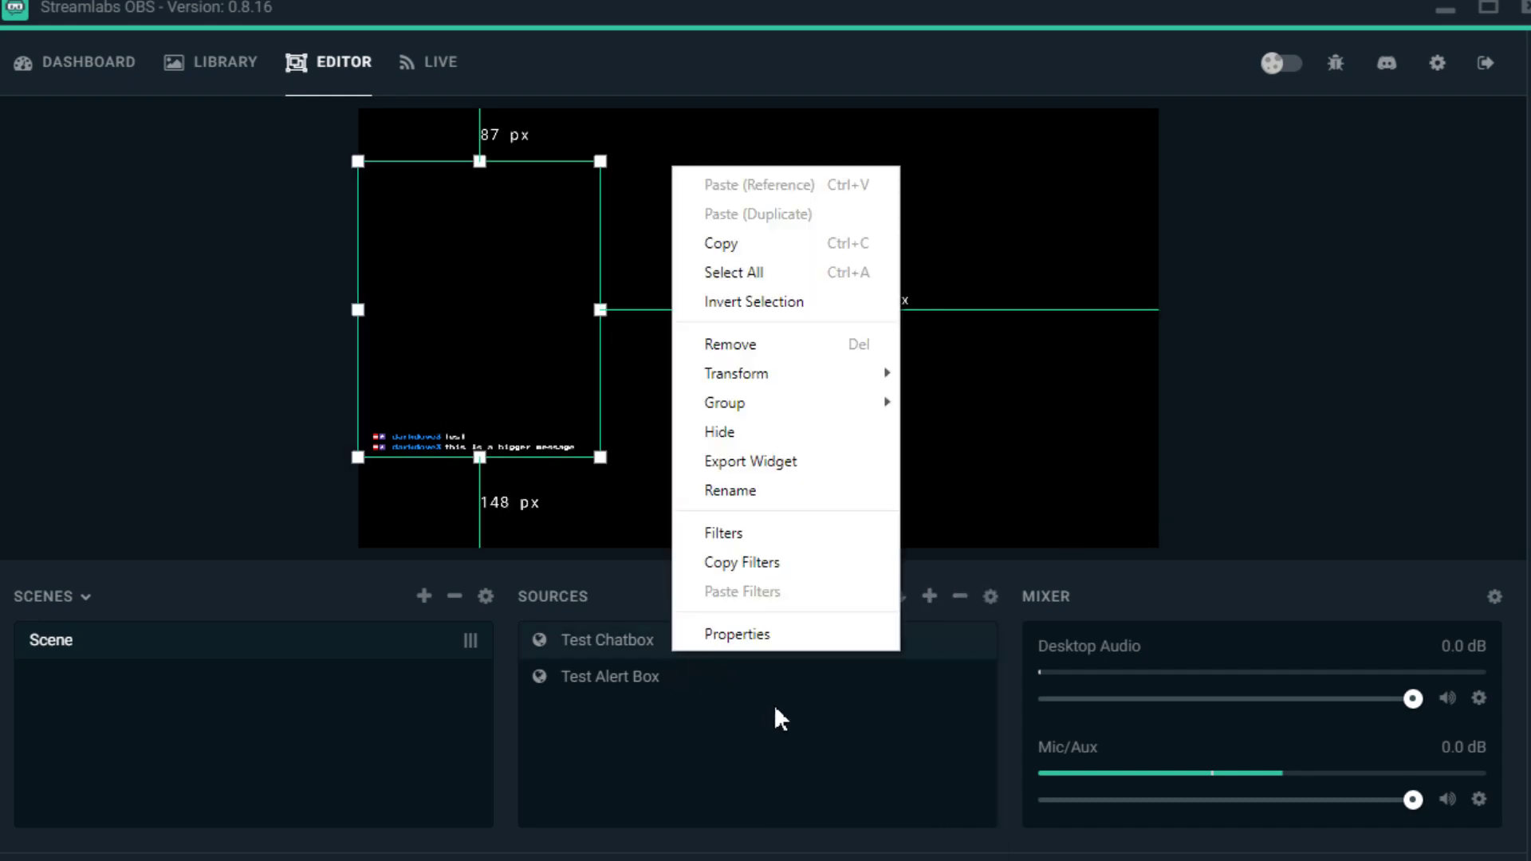
left_click(780, 636)
scroll(580, 622, "down", 1)
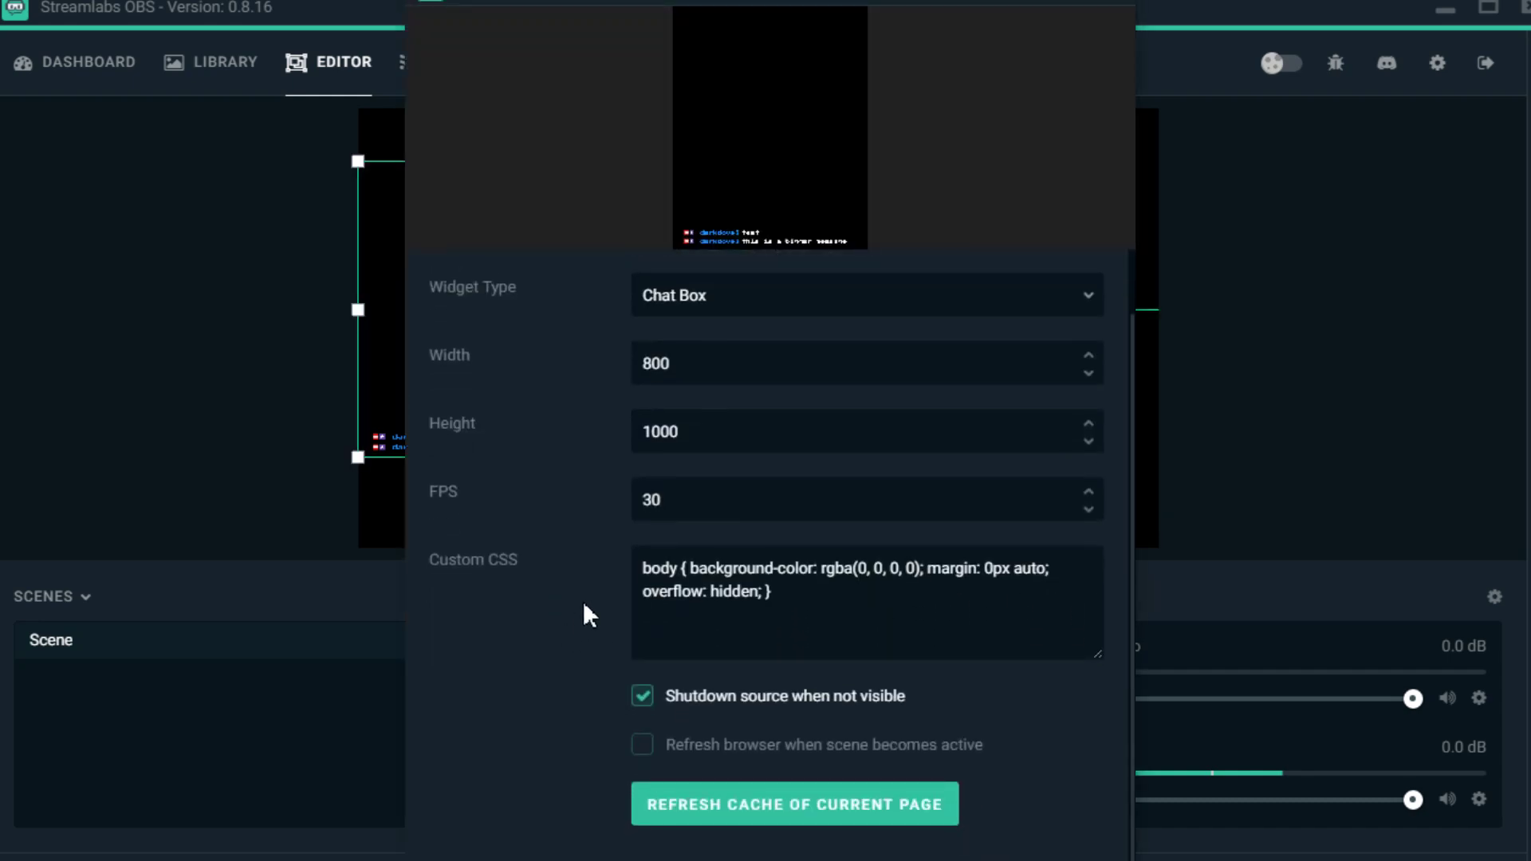
scroll(586, 606, "up", 1)
left_click(810, 307)
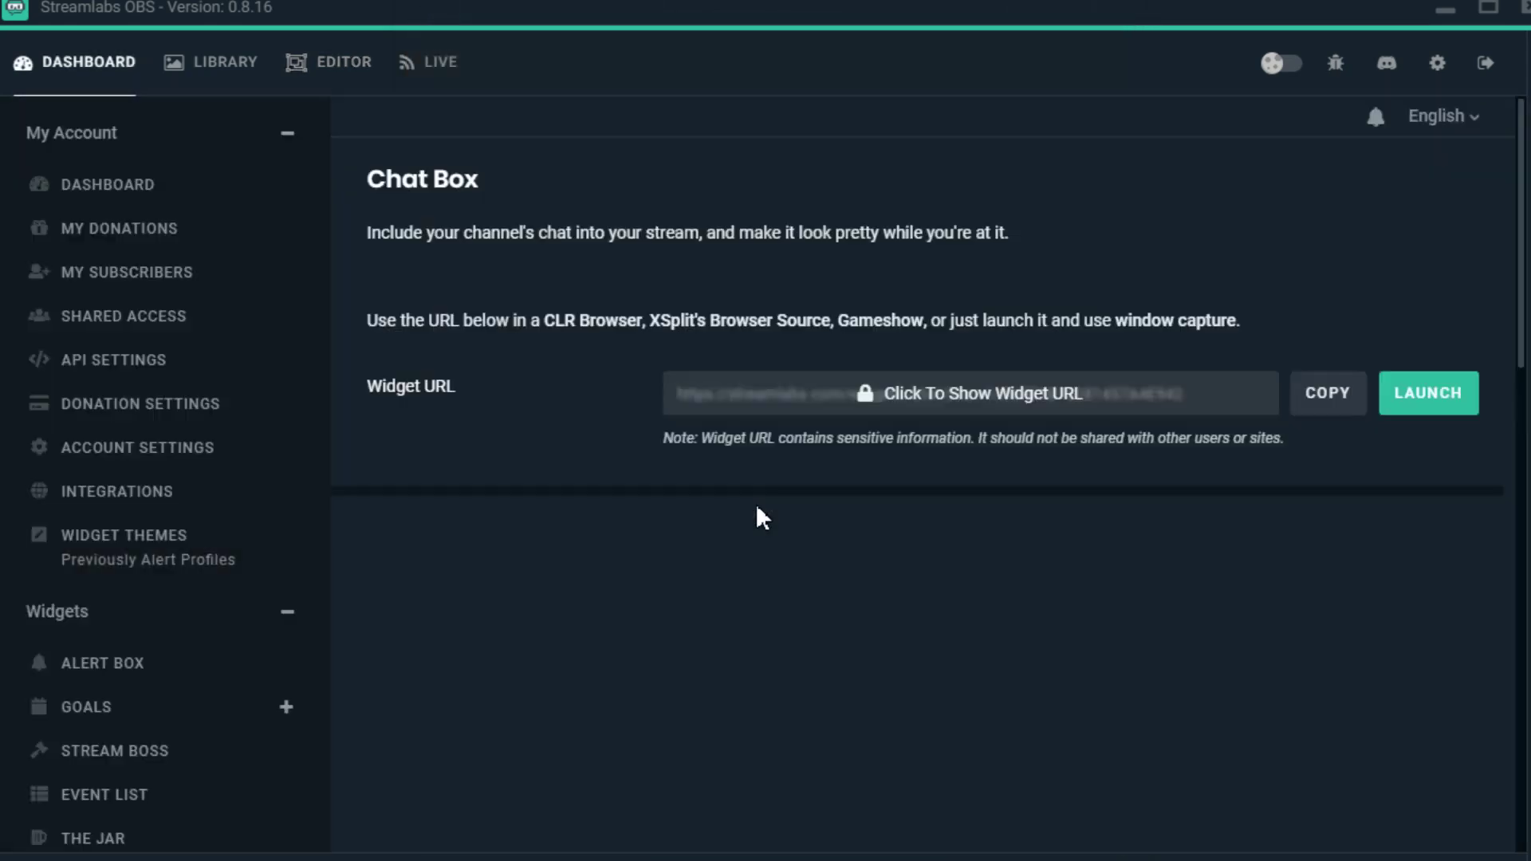
Step: Review the Chat Box widget's theme, badge, emote, color, font size and message hiding settings, then return to the editor
scroll(474, 411, "down", 4)
scroll(511, 430, "down", 4)
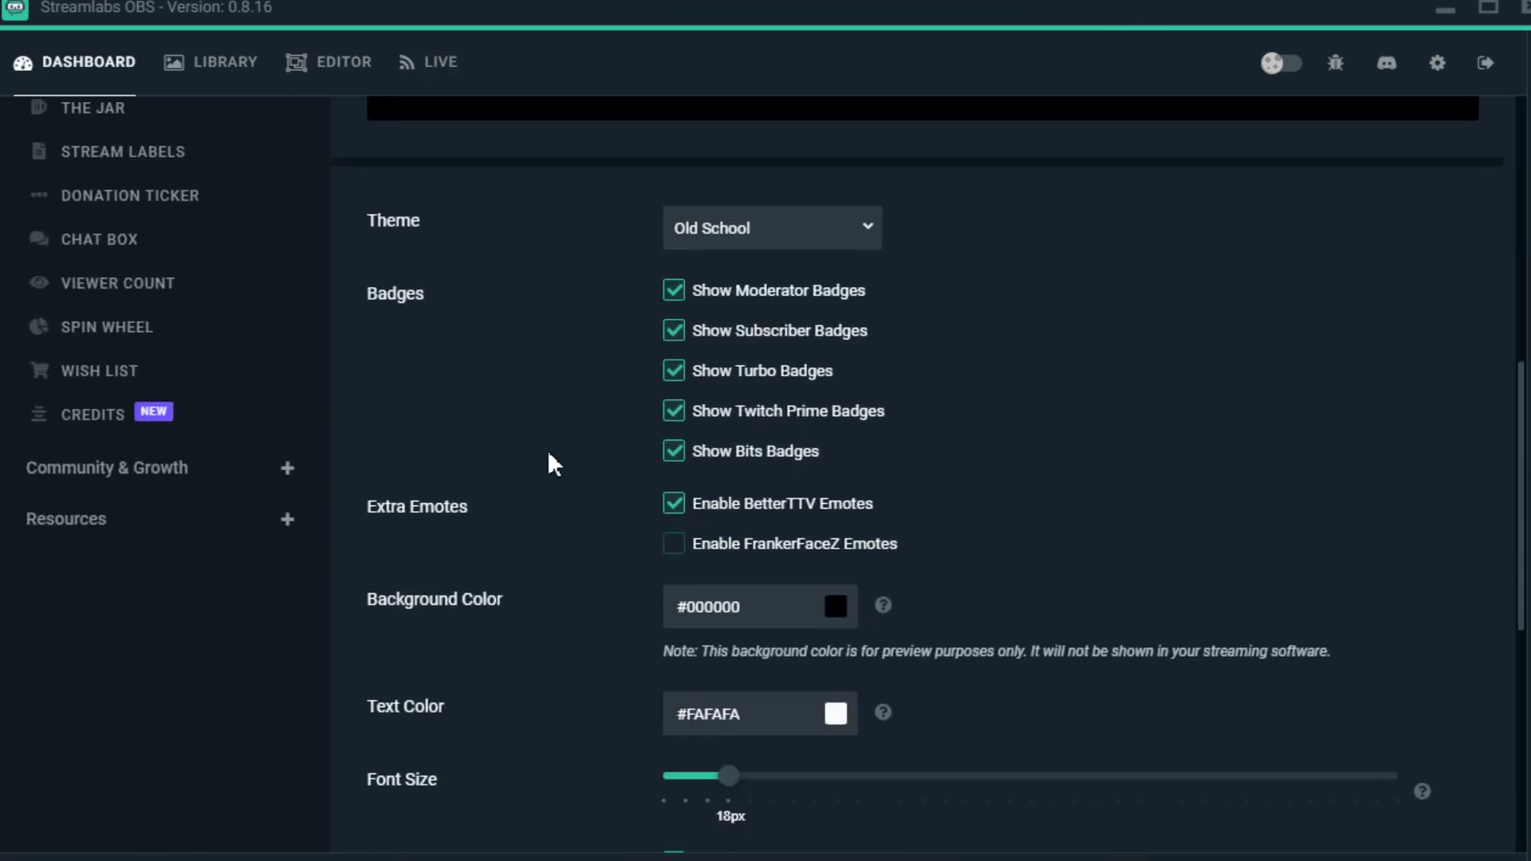
scroll(1037, 558, "down", 3)
scroll(940, 591, "down", 4)
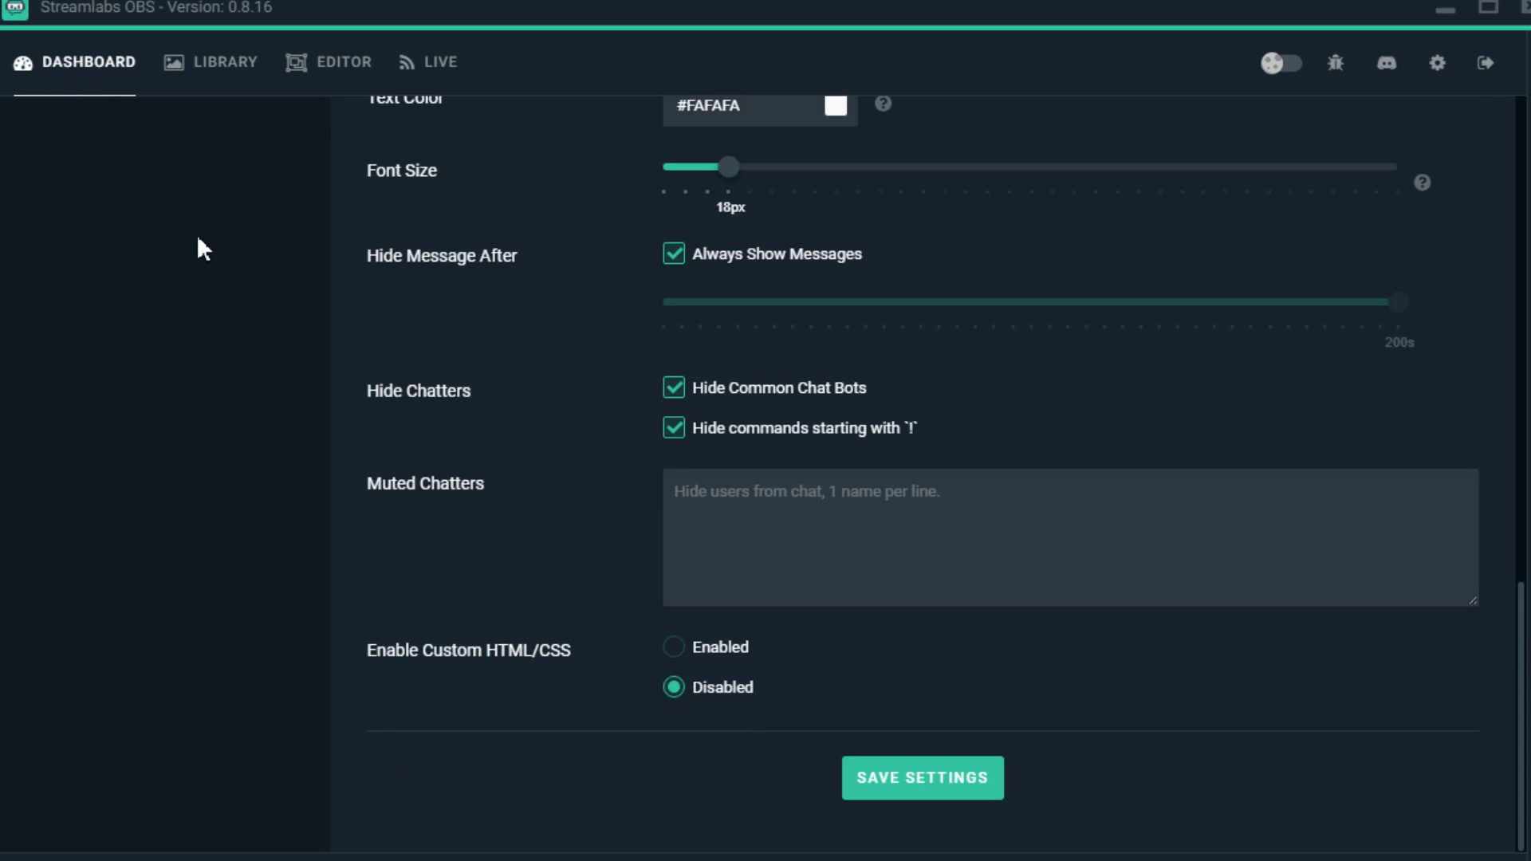
scroll(299, 415, "up", 10)
scroll(299, 451, "down", 1)
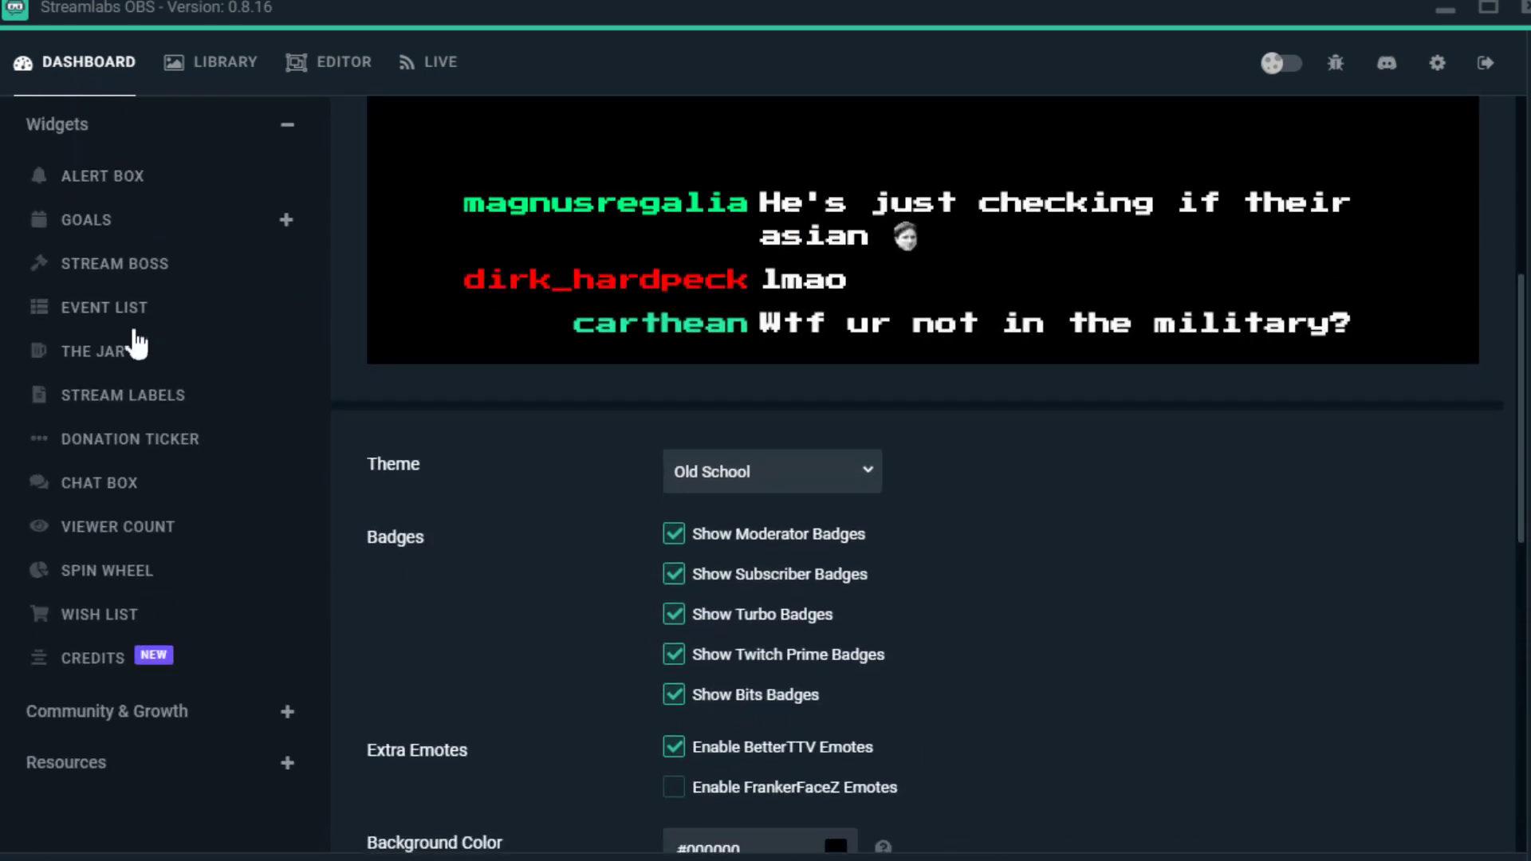
scroll(505, 598, "down", 8)
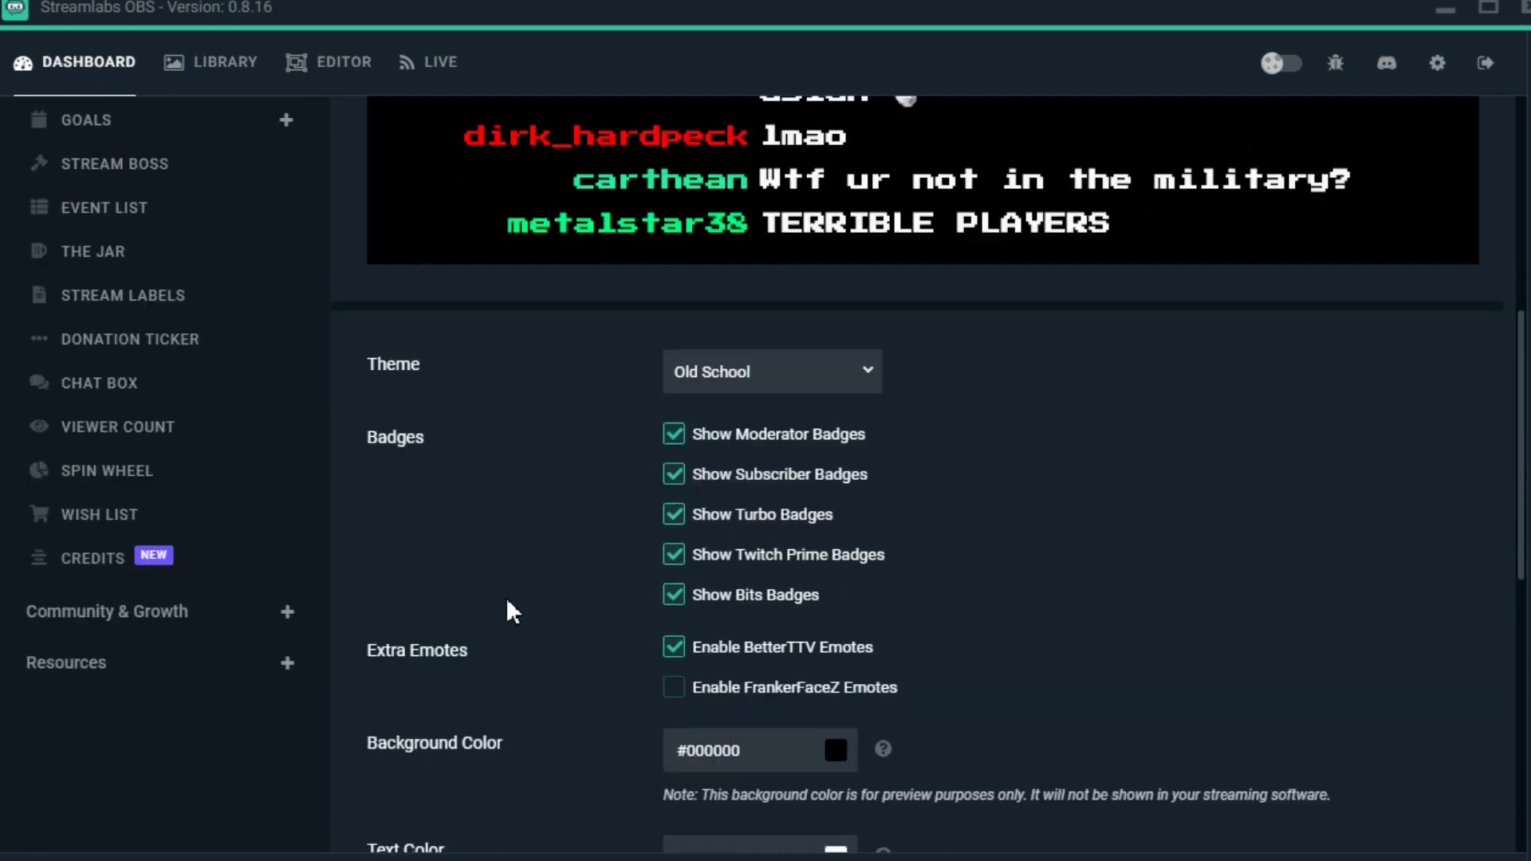
left_click(431, 76)
left_click(328, 77)
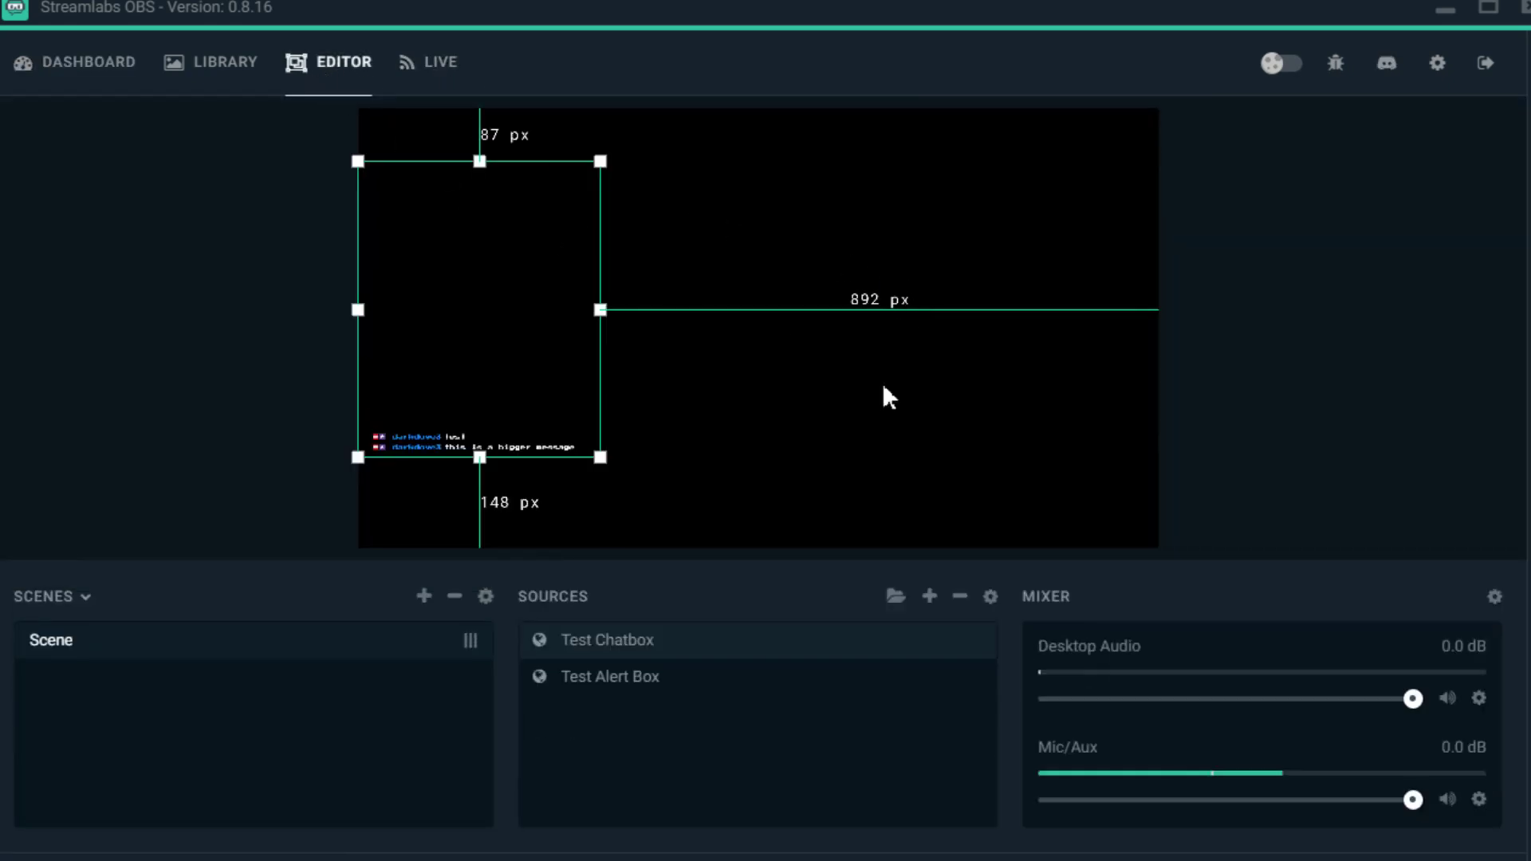
Step: Add a Window Capture source named "test window capture" to the scene
left_click(930, 598)
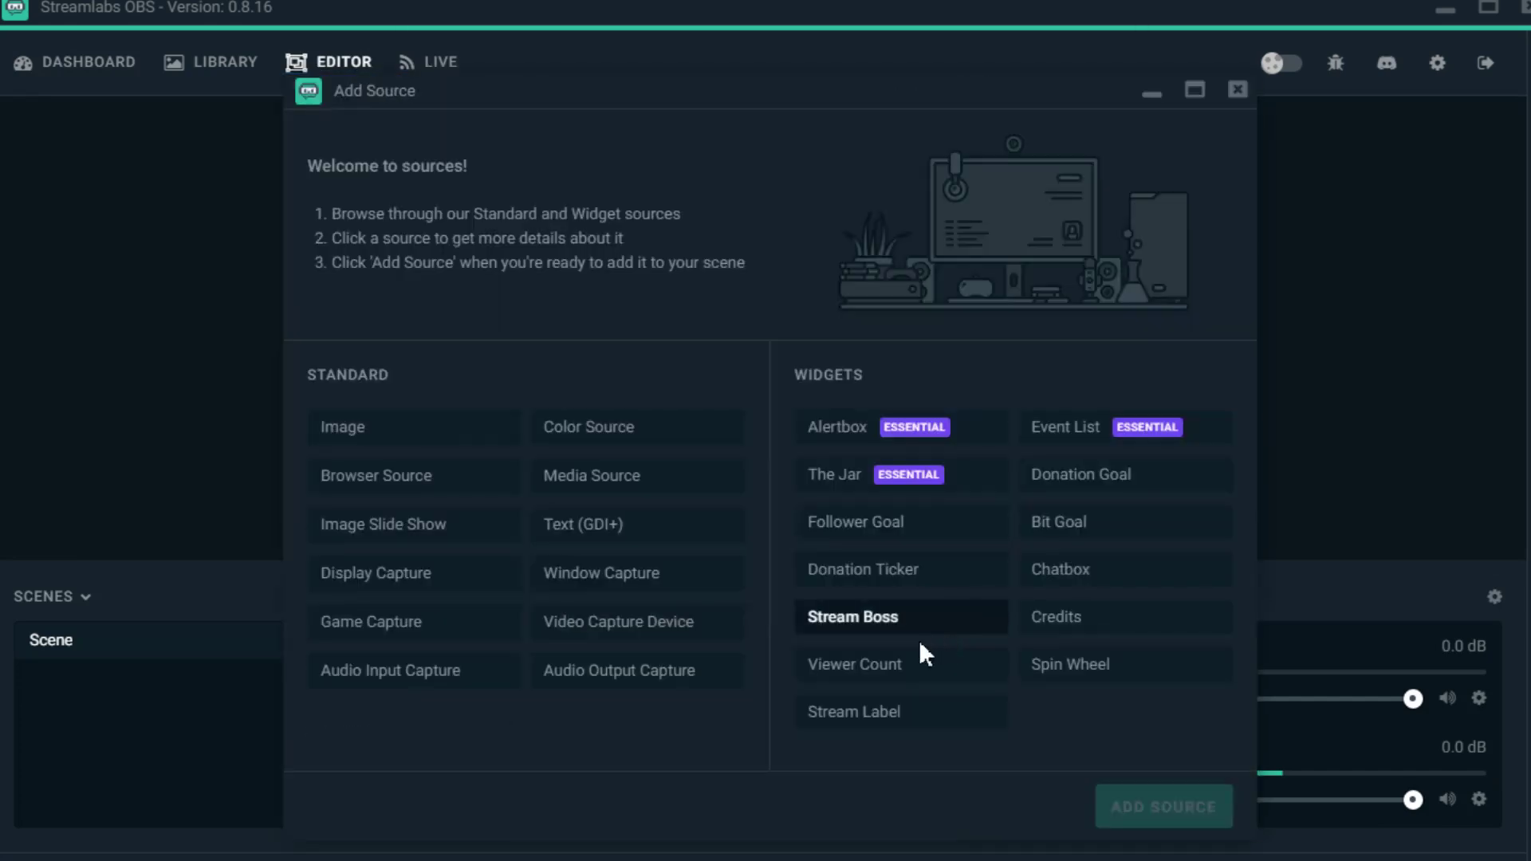
left_click(635, 596)
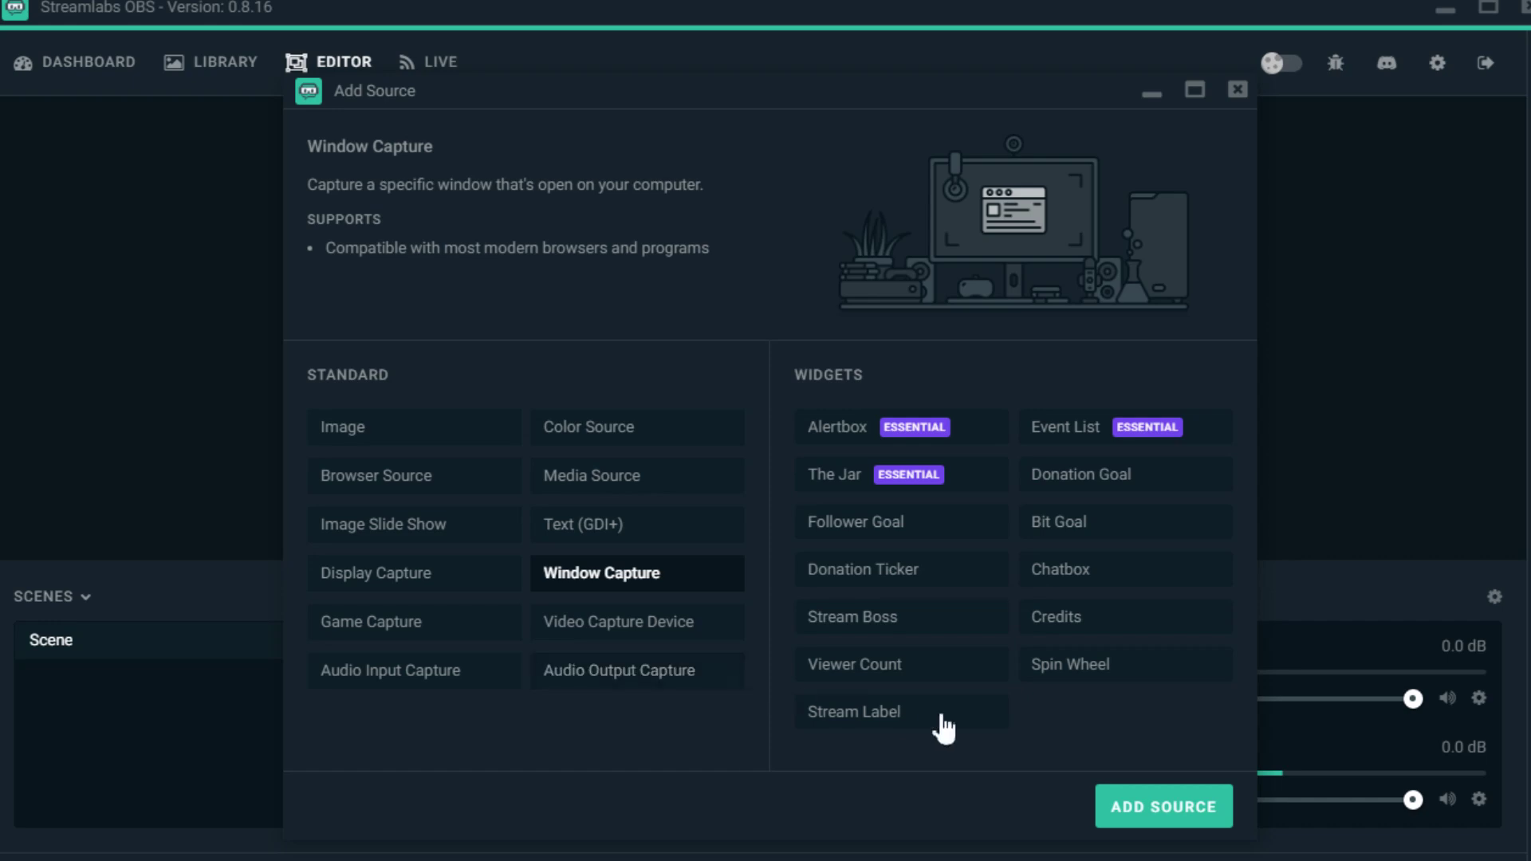
left_click(1177, 807)
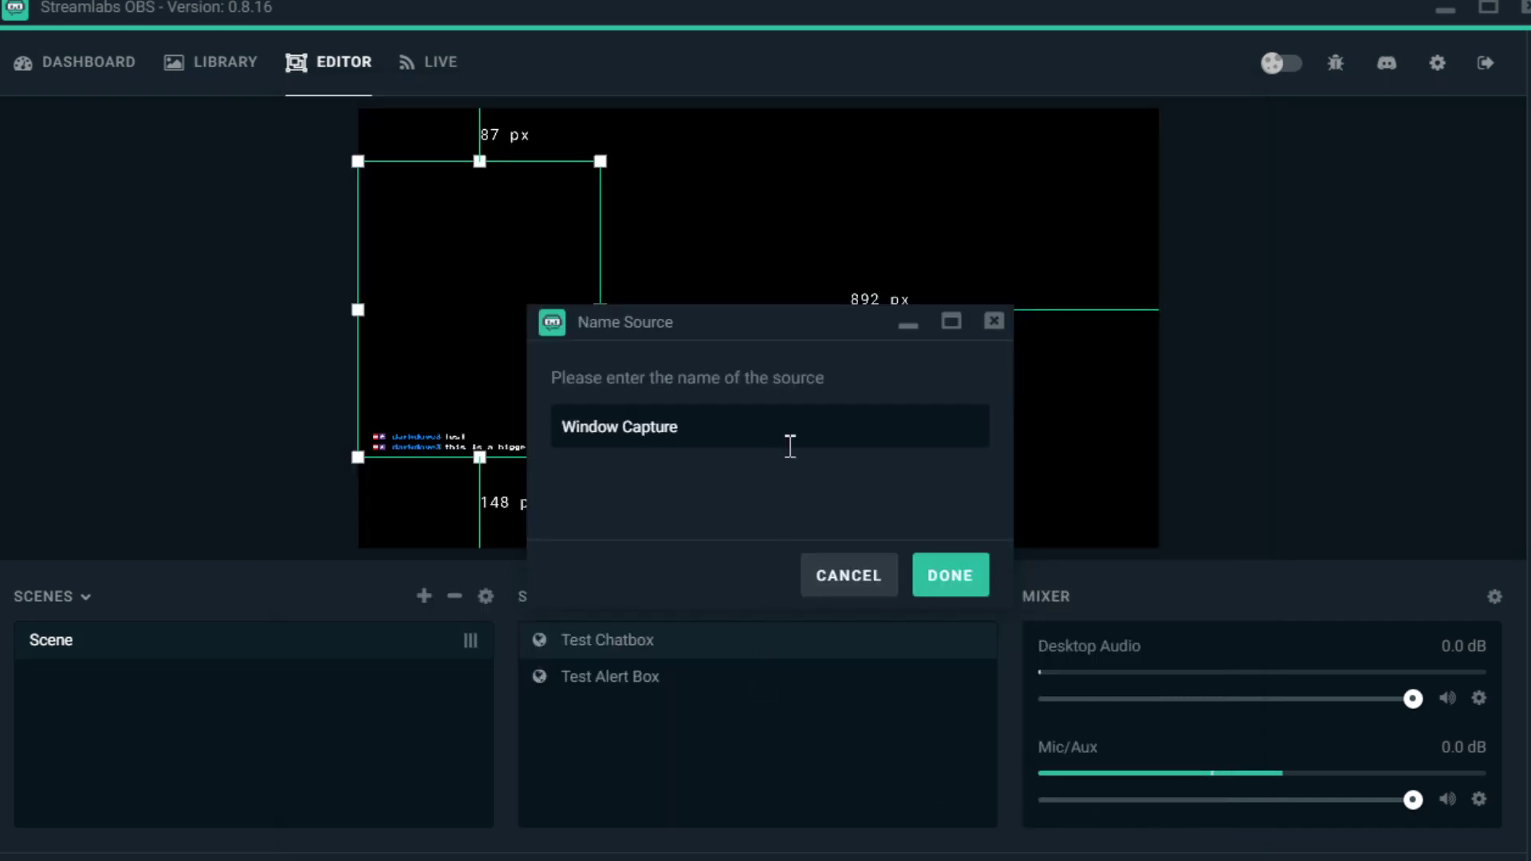
left_click_drag(786, 440, 373, 376)
key("BackSpace")
type("yd")
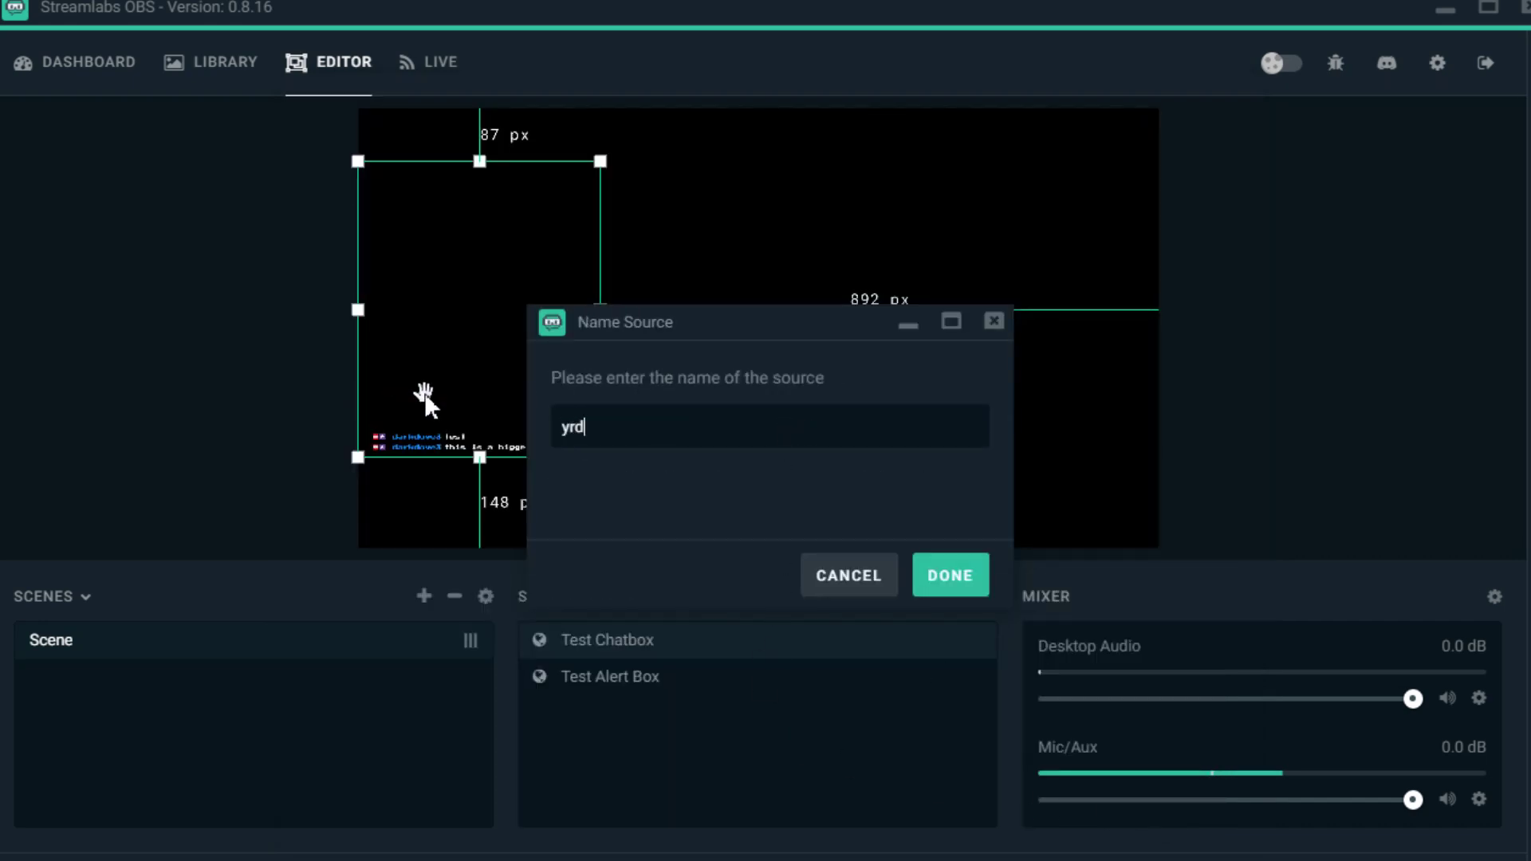
key("BackSpace")
key("BackSpace")
type("test window capture")
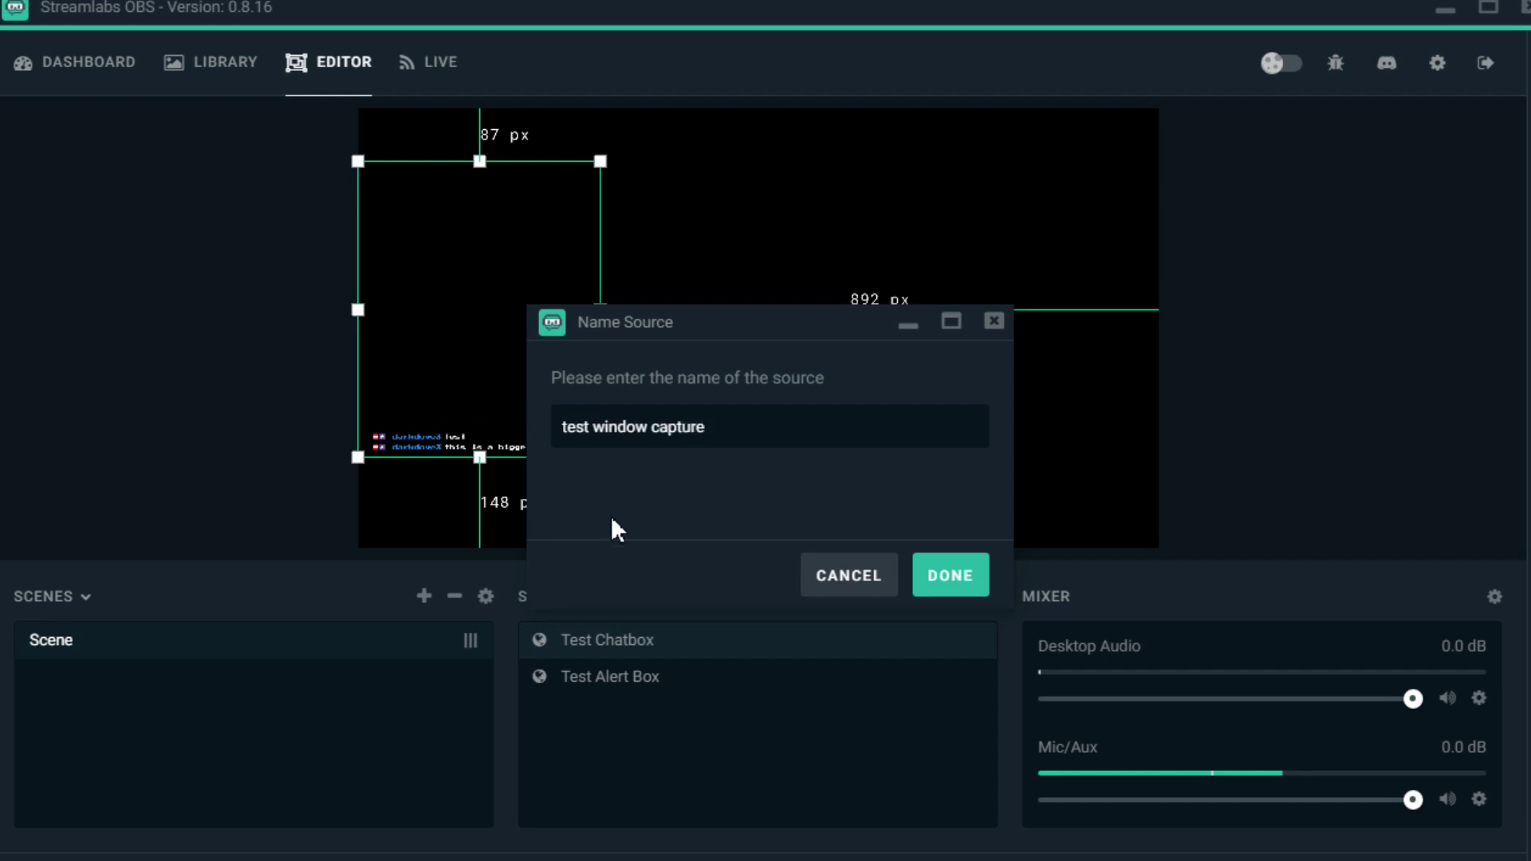
left_click(949, 576)
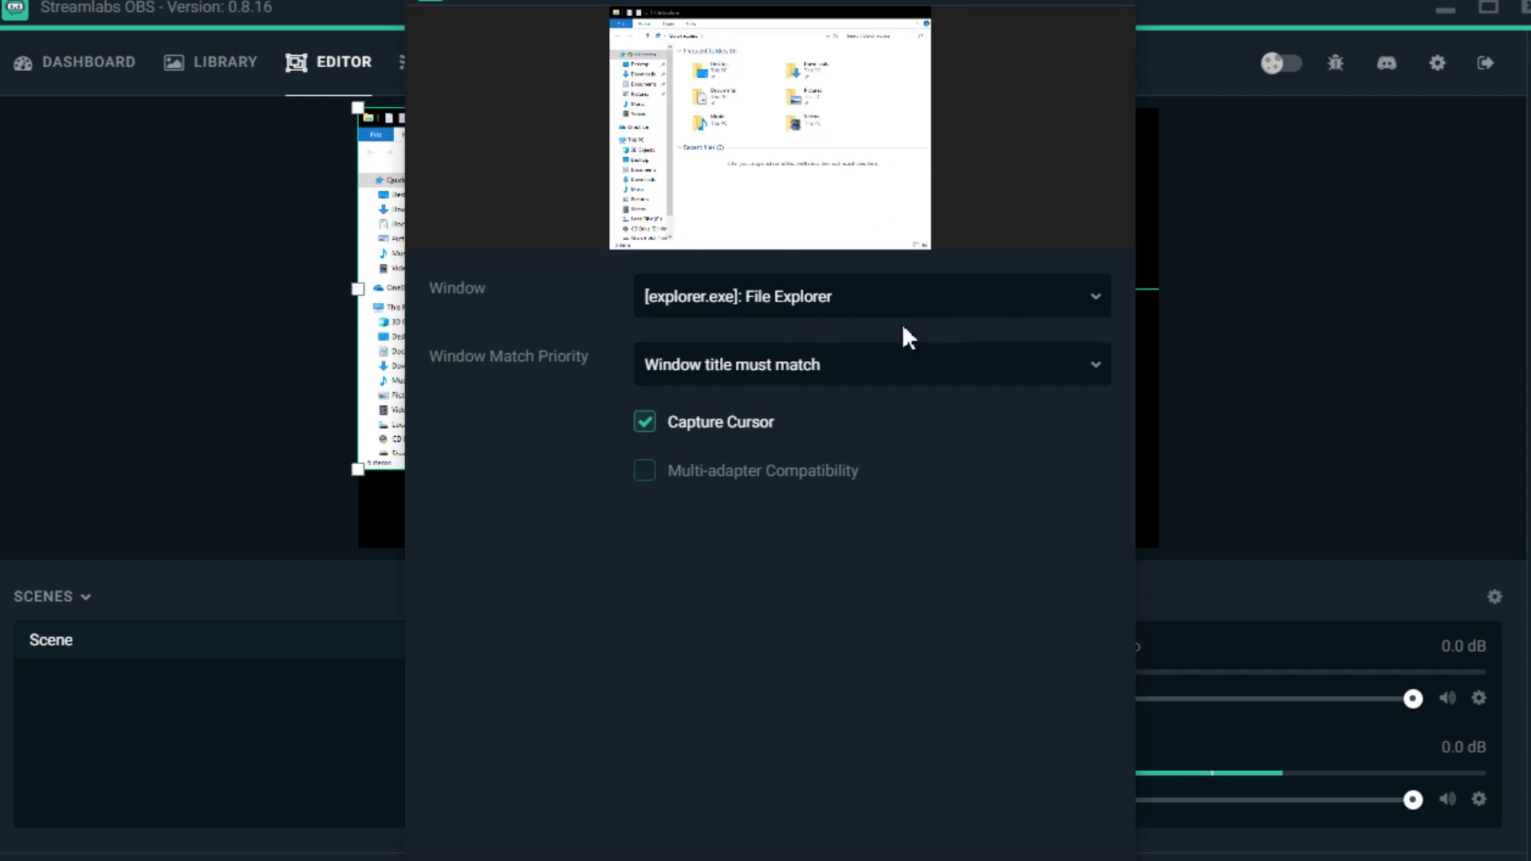
Step: Select "[explorer.exe]: File Explorer" as the captured window and examine the Window Match Priority options
left_click(788, 309)
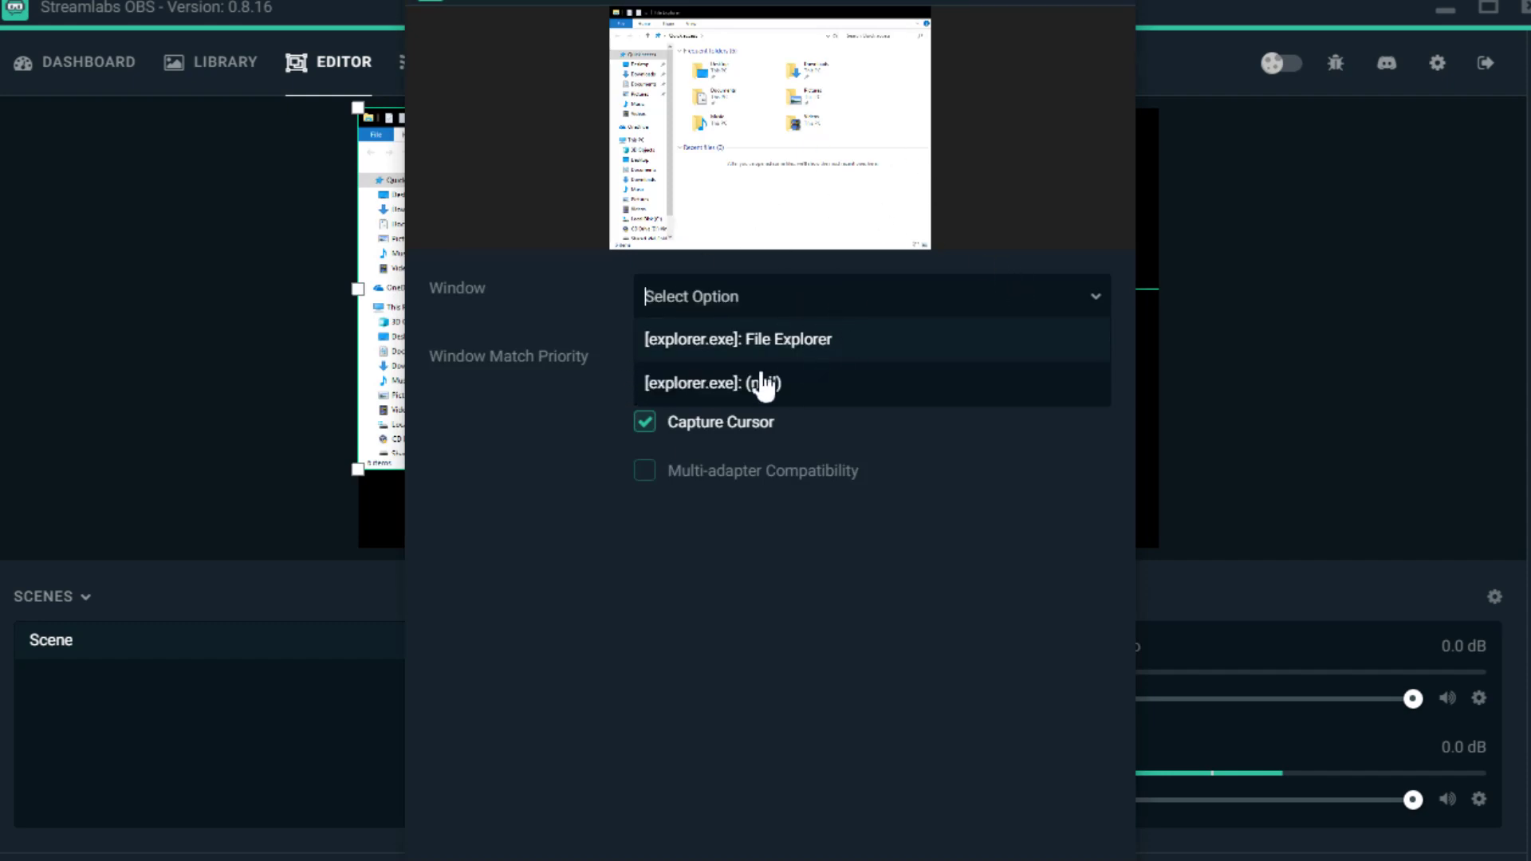
left_click(833, 341)
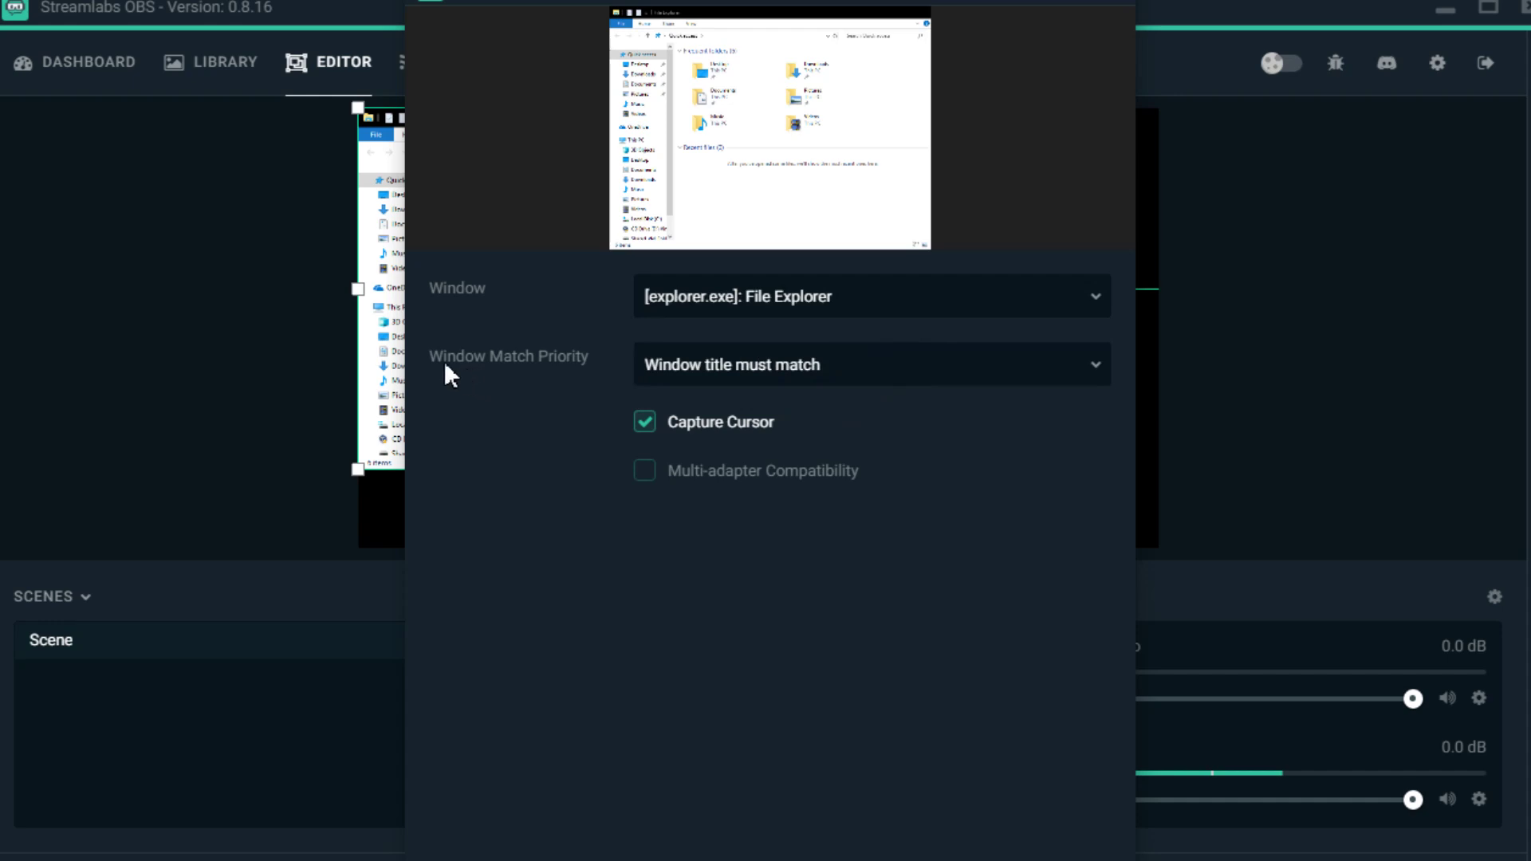
left_click_drag(431, 358, 720, 359)
left_click(1029, 418)
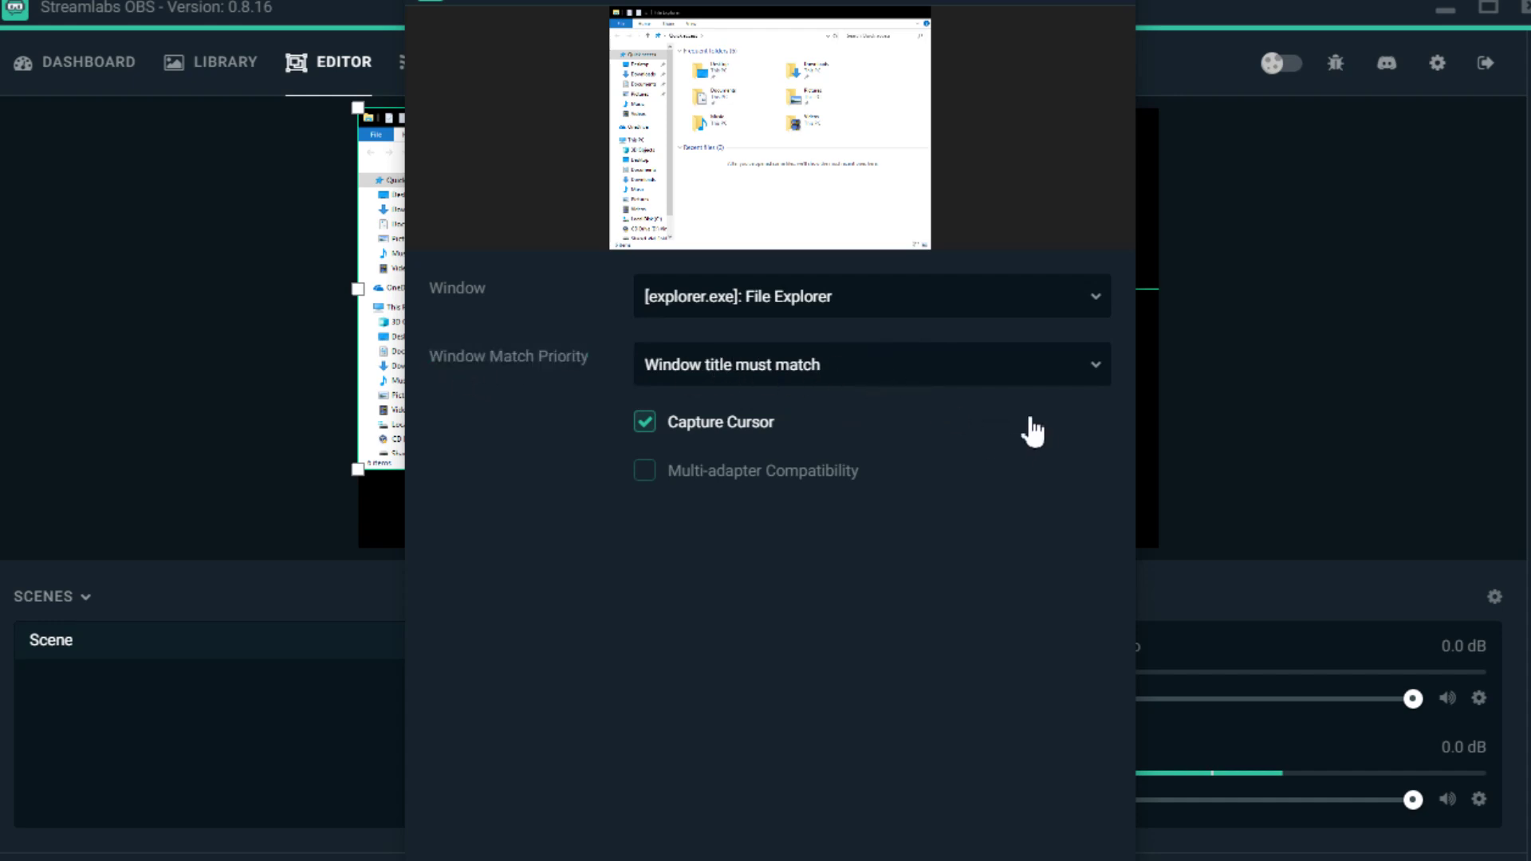
left_click(1070, 376)
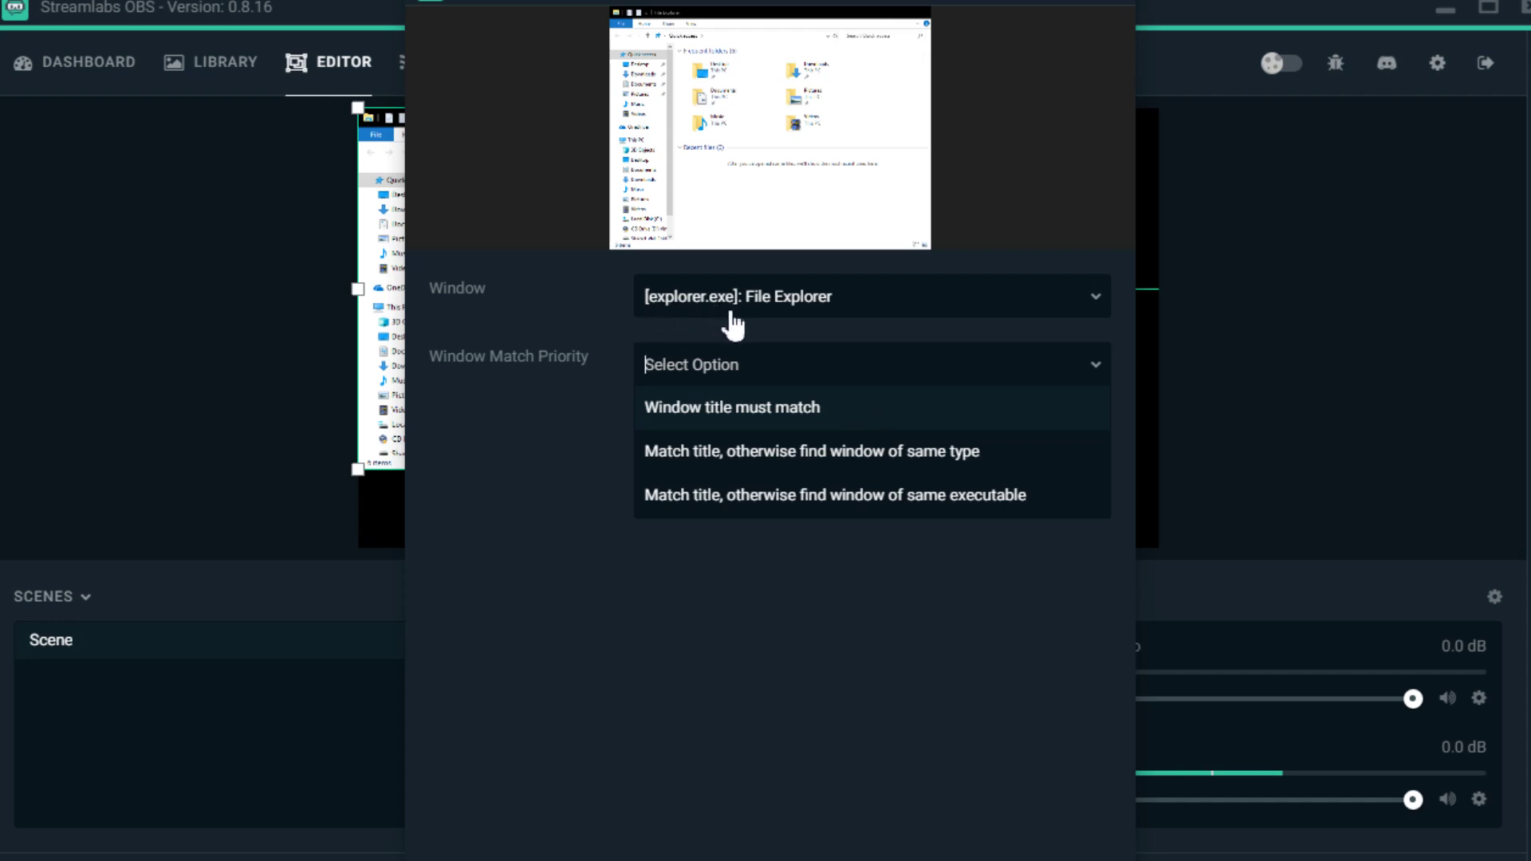
Step: Bring up and reposition the File Explorer window, then replace it with a newly opened Microsoft Edge window
left_click(606, 860)
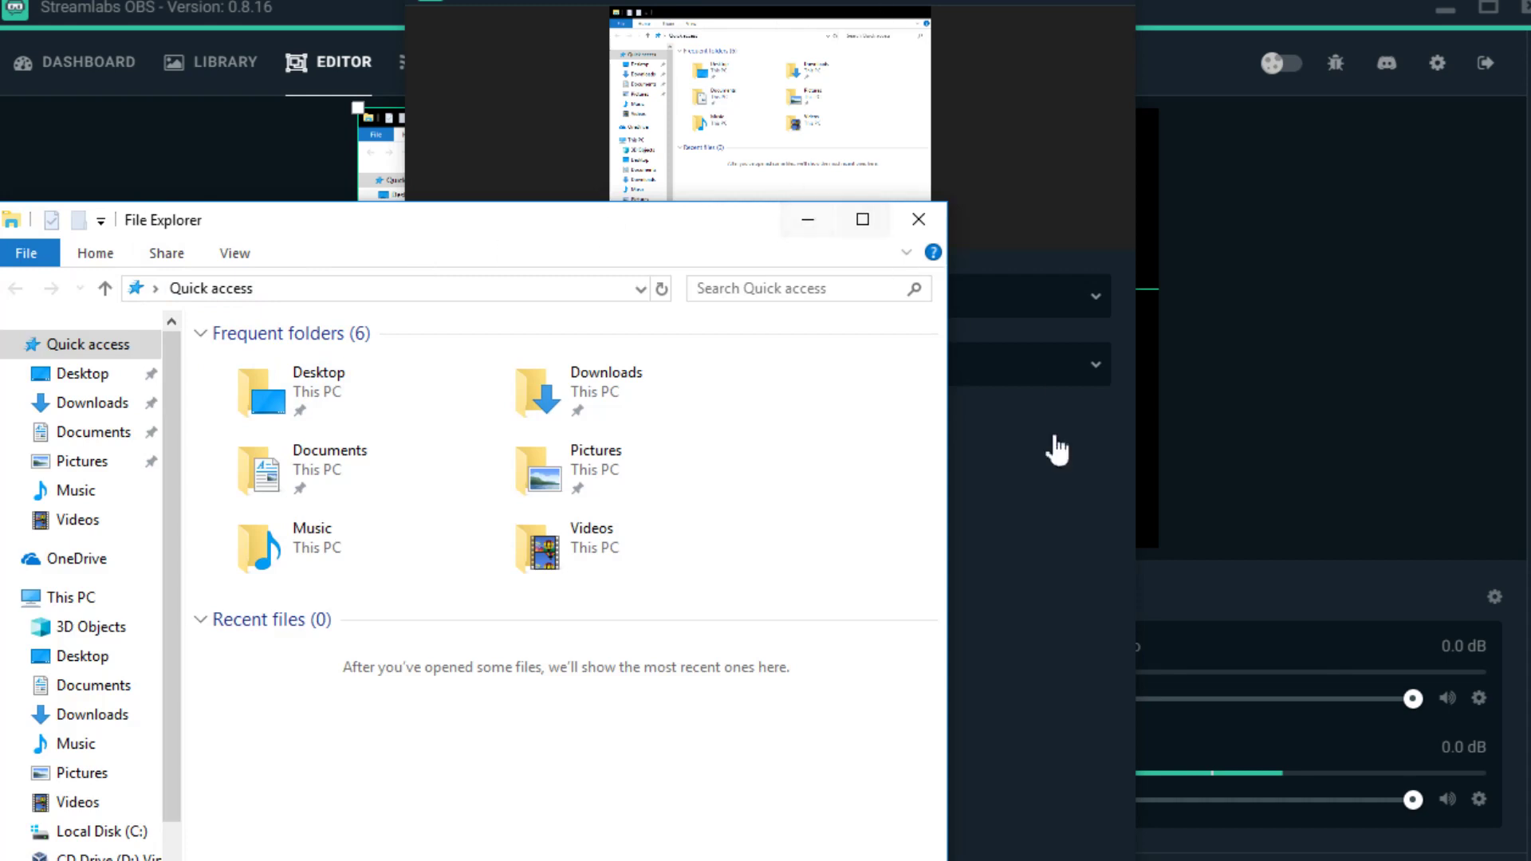
left_click(1059, 493)
left_click(786, 475)
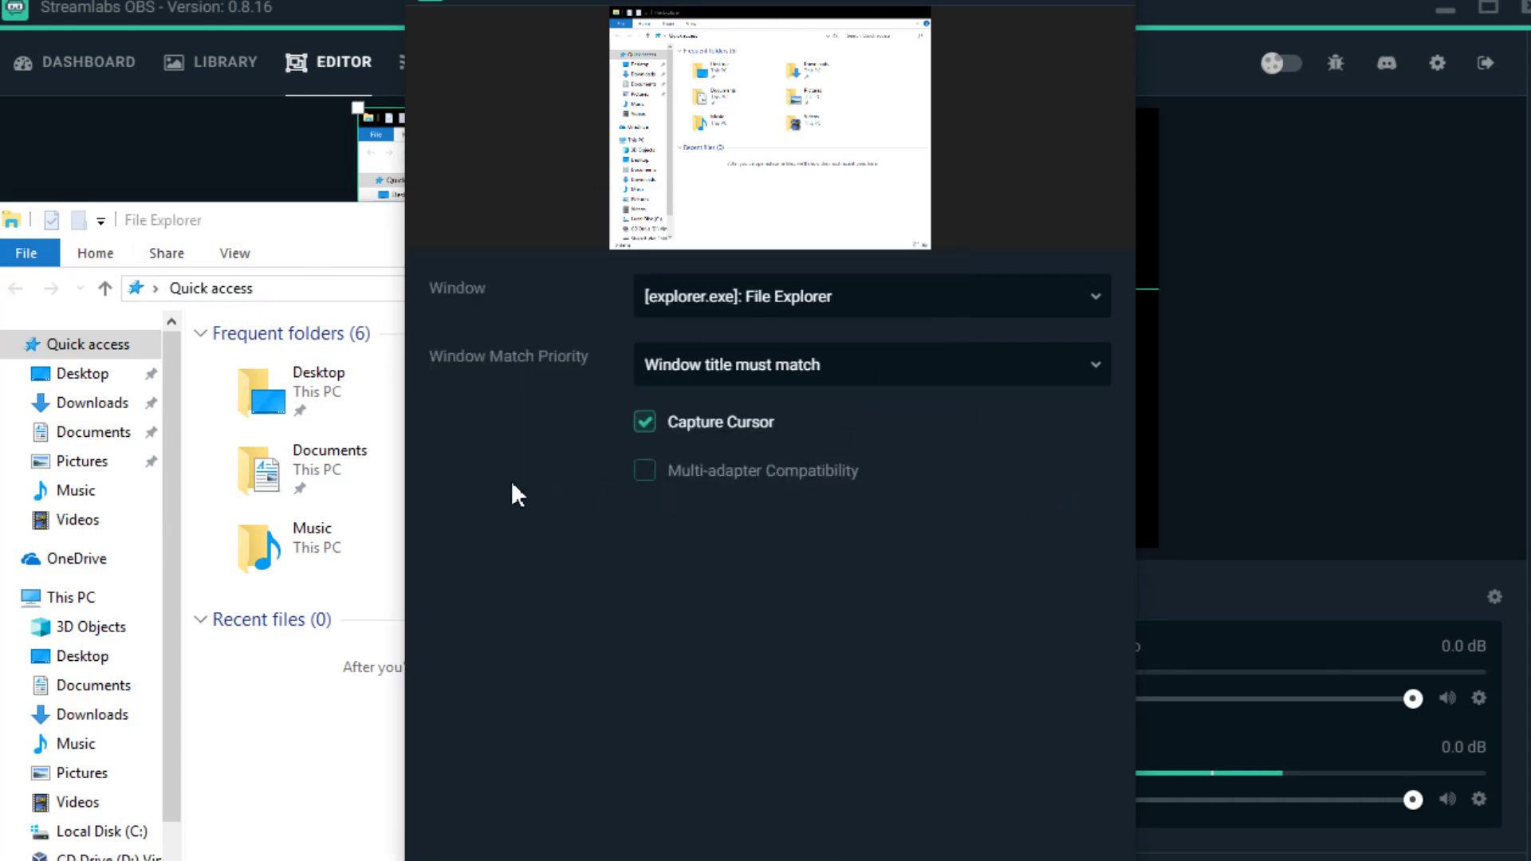
left_click_drag(322, 227, 642, 491)
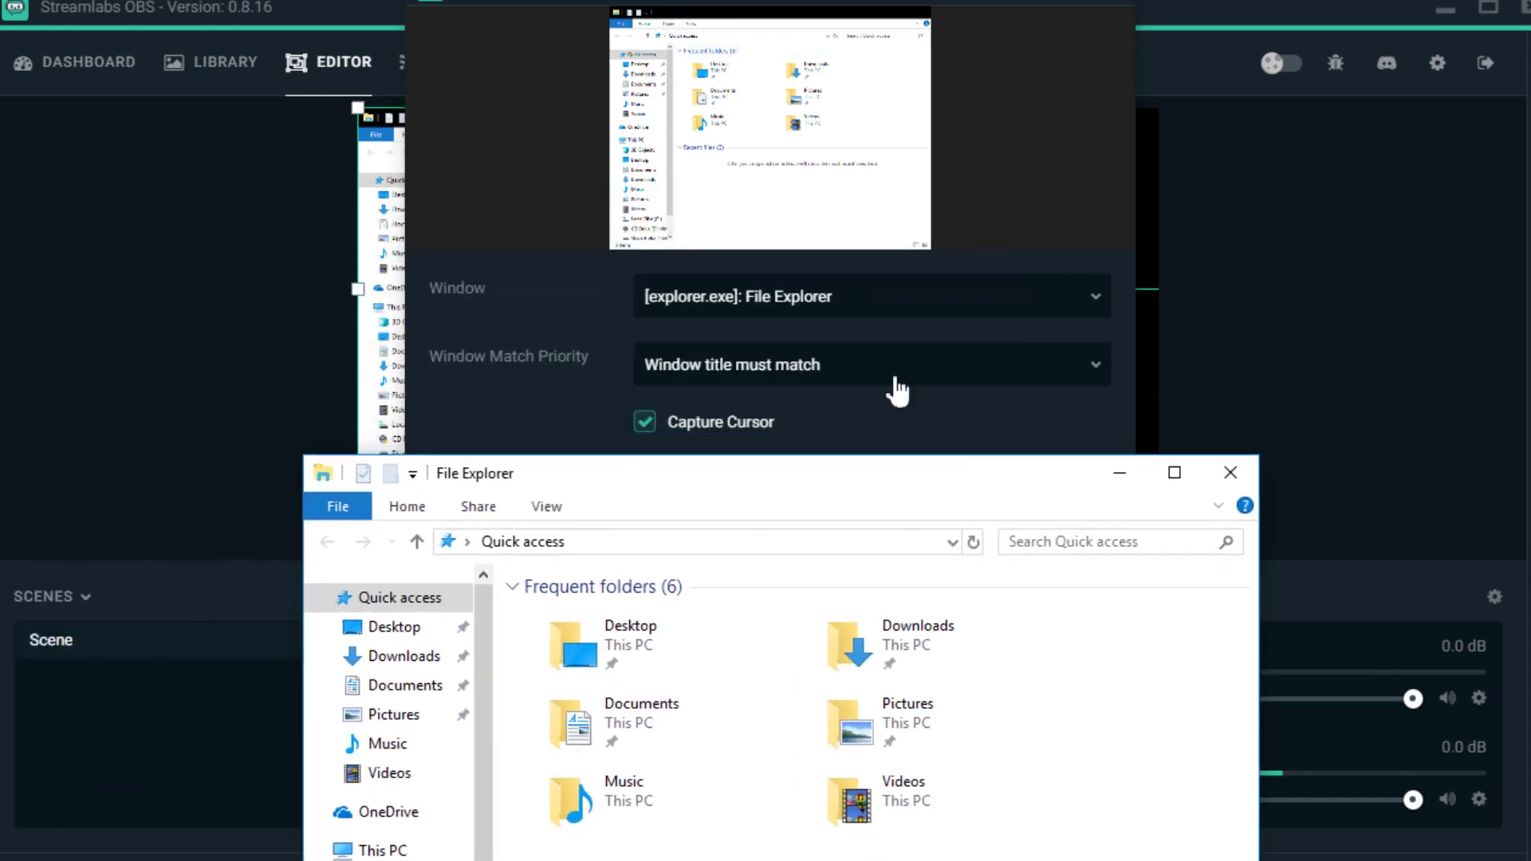
left_click(559, 859)
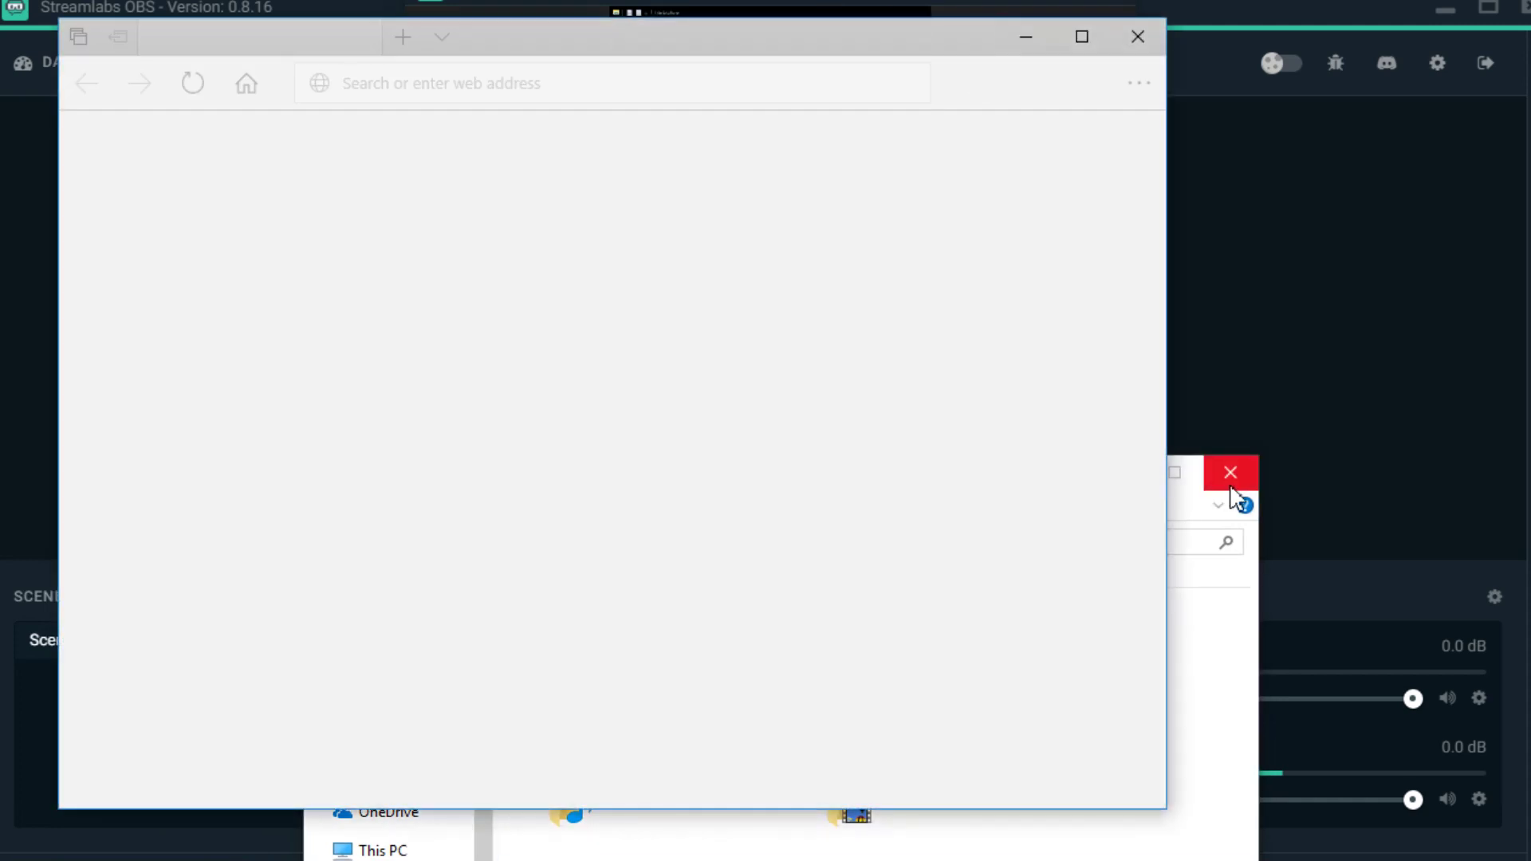
left_click(1231, 486)
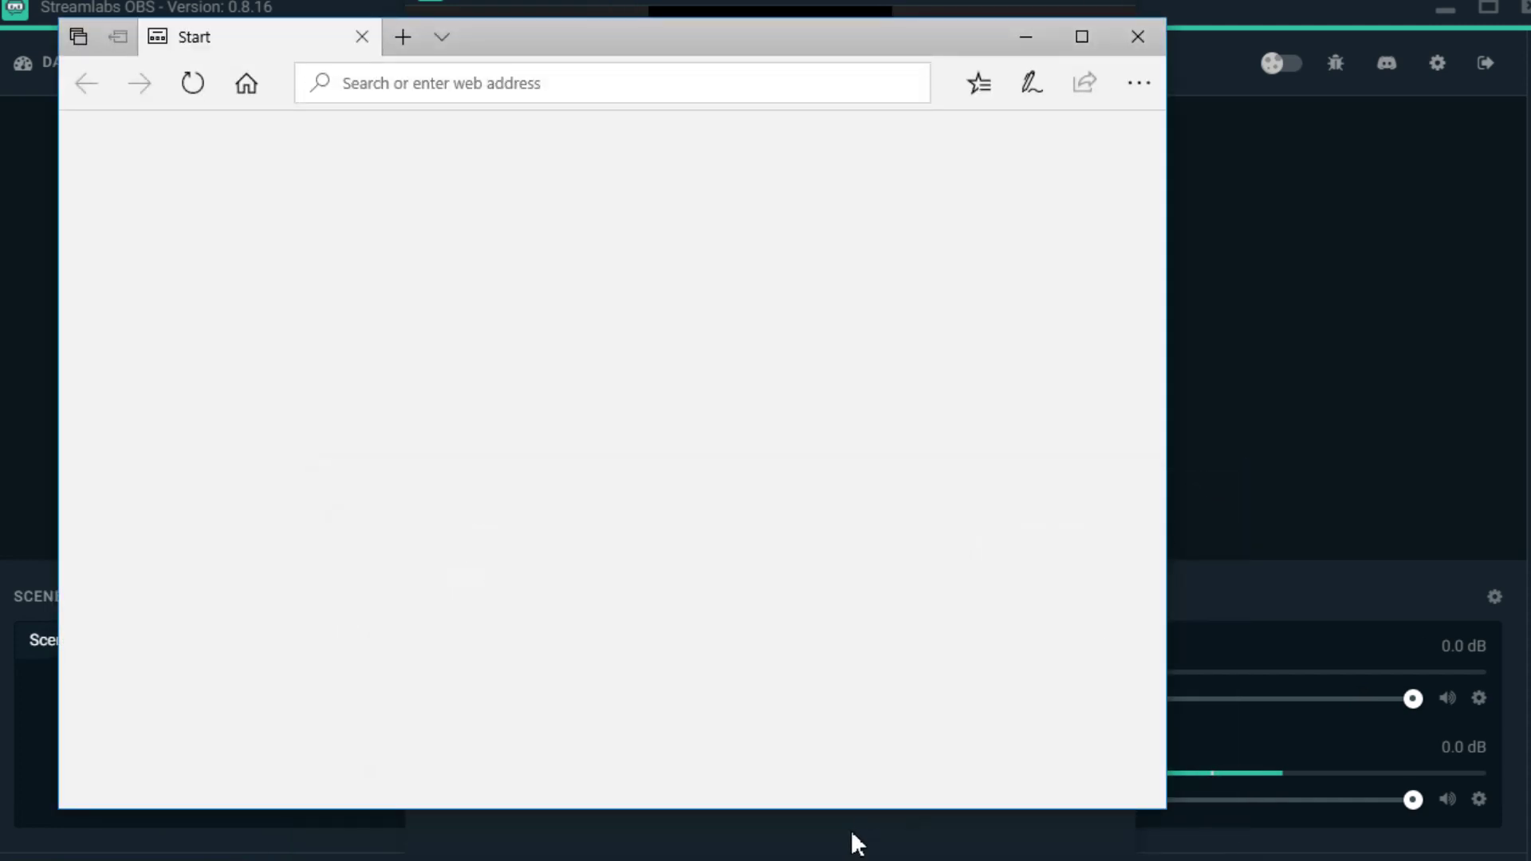
Step: Set the captured window of test window capture to "[MicrosoftEdge.exe]: Microsoft Edge"
left_click(856, 843)
left_click(899, 316)
left_click(912, 339)
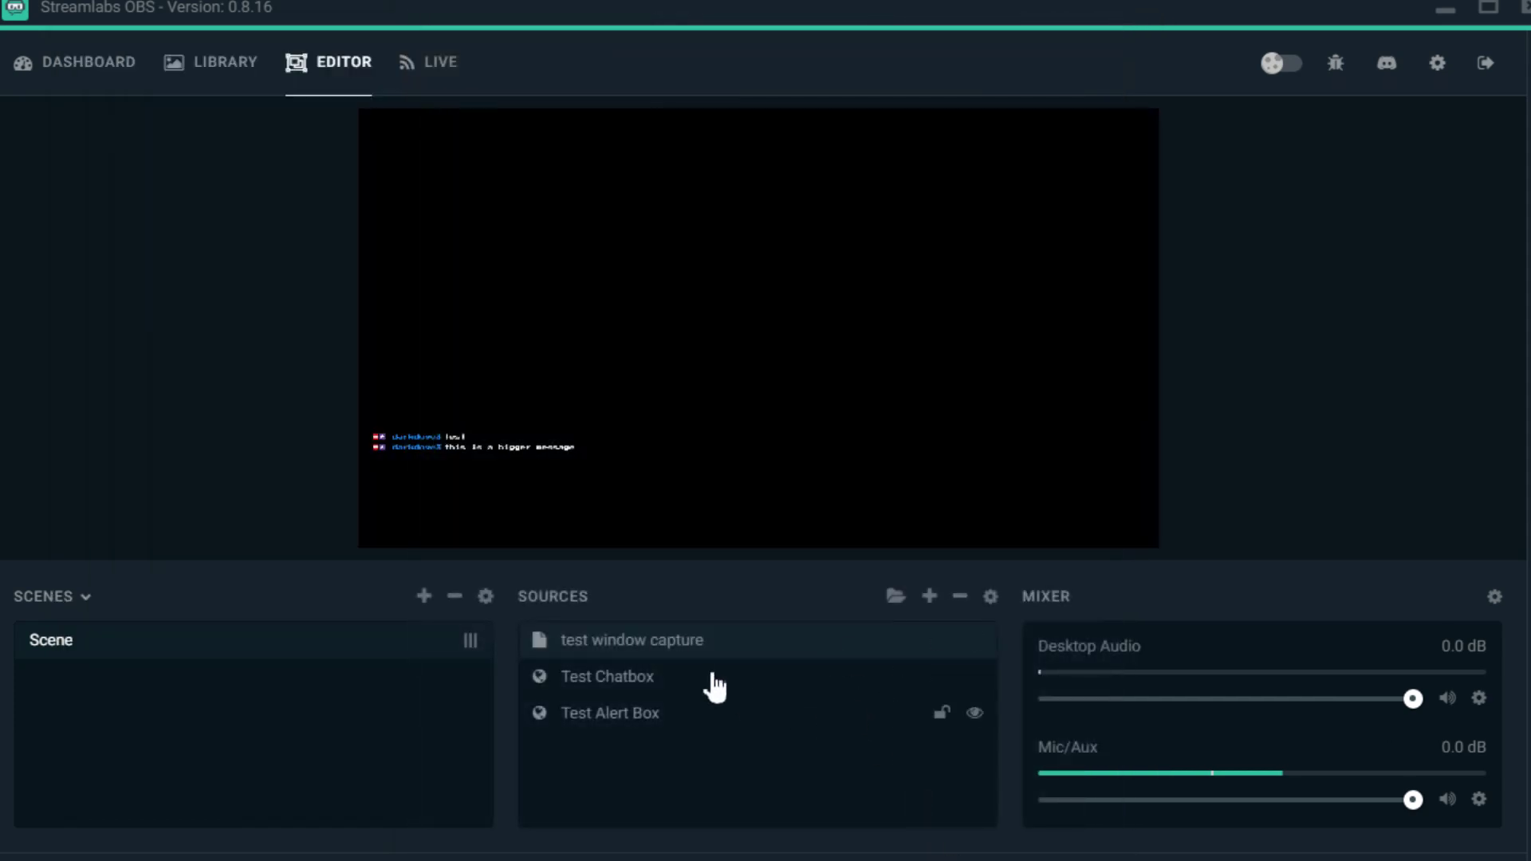
double_click(735, 642)
left_click(895, 319)
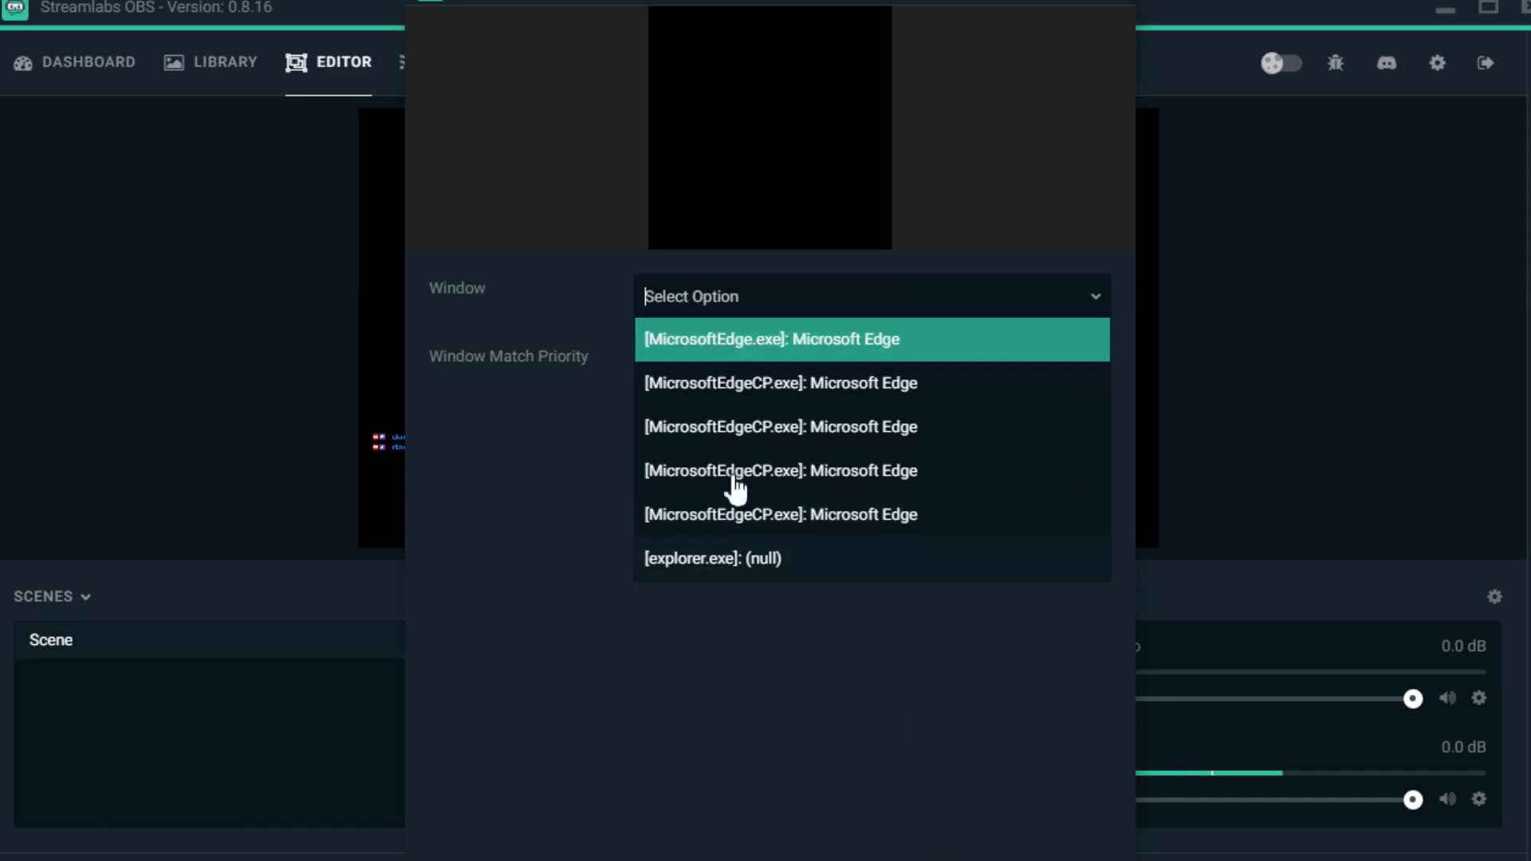
left_click(770, 340)
left_click(829, 318)
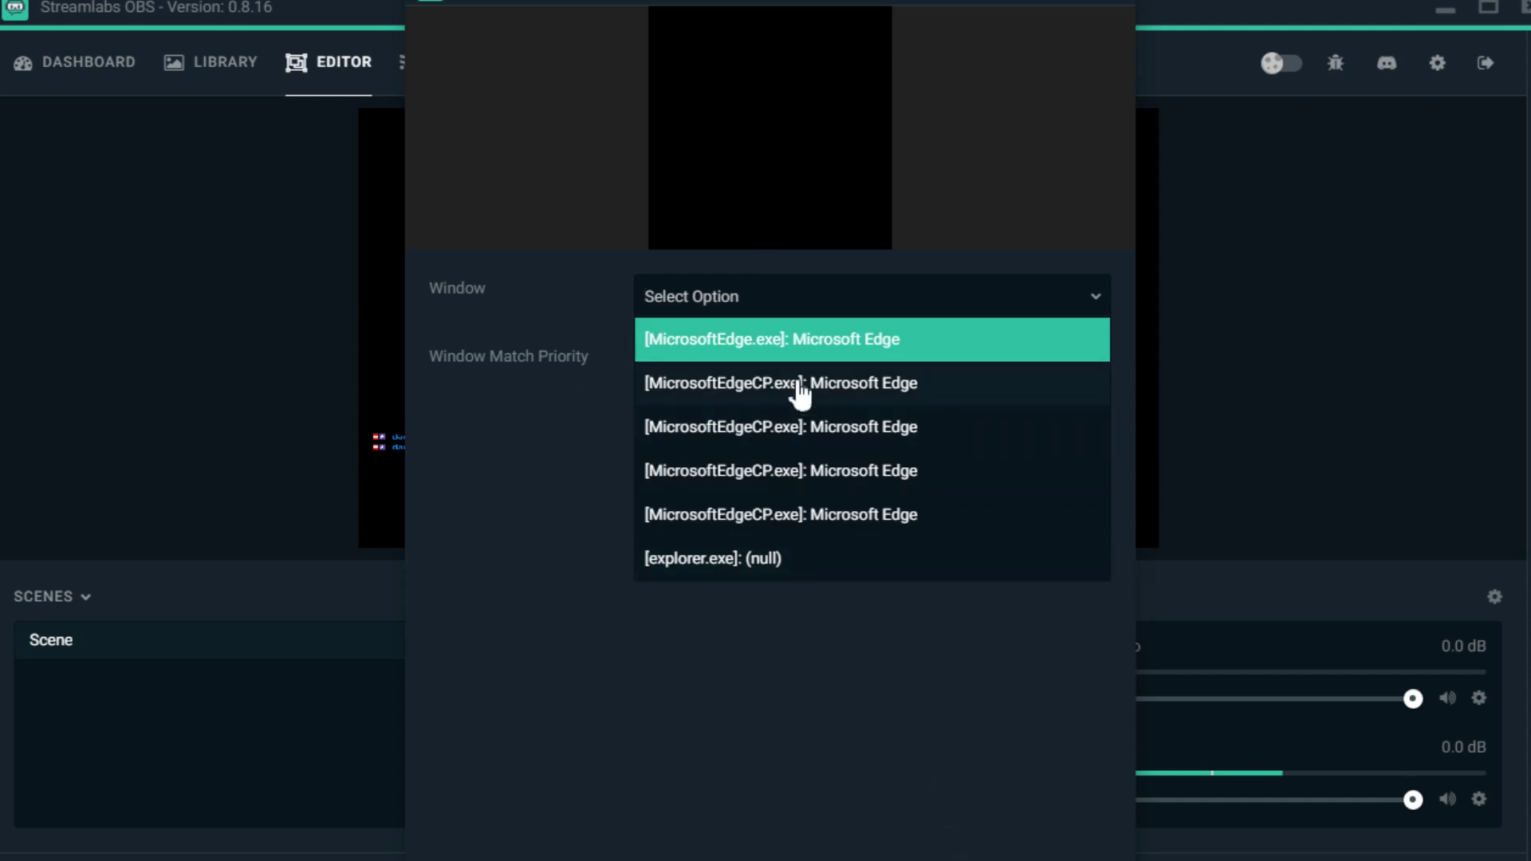
left_click(867, 352)
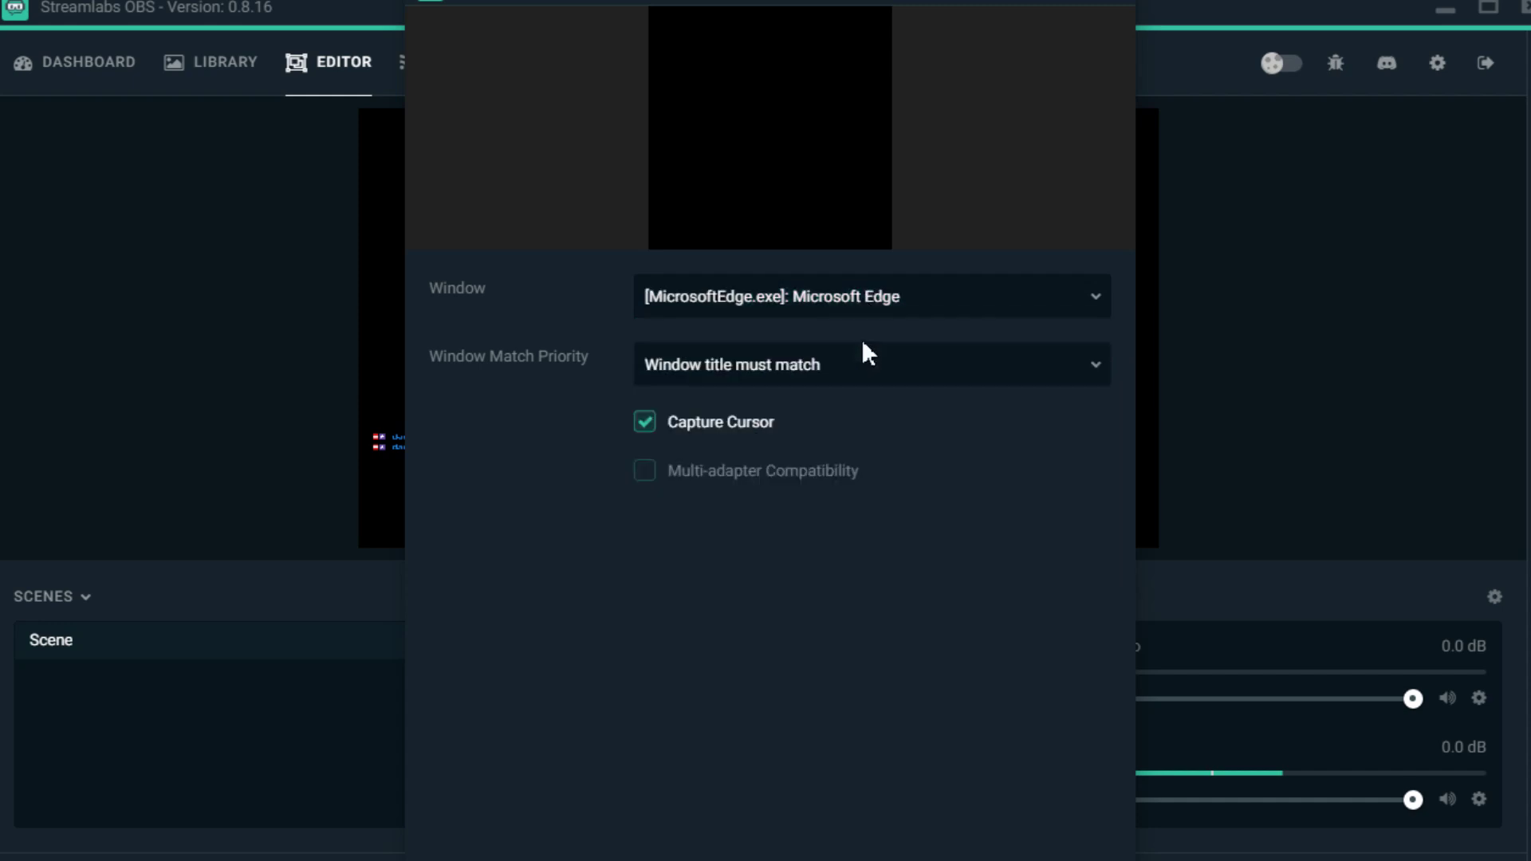
Step: Set the Window Match Priority to "Match title, otherwise find window of same type"
left_click(954, 369)
left_click(871, 452)
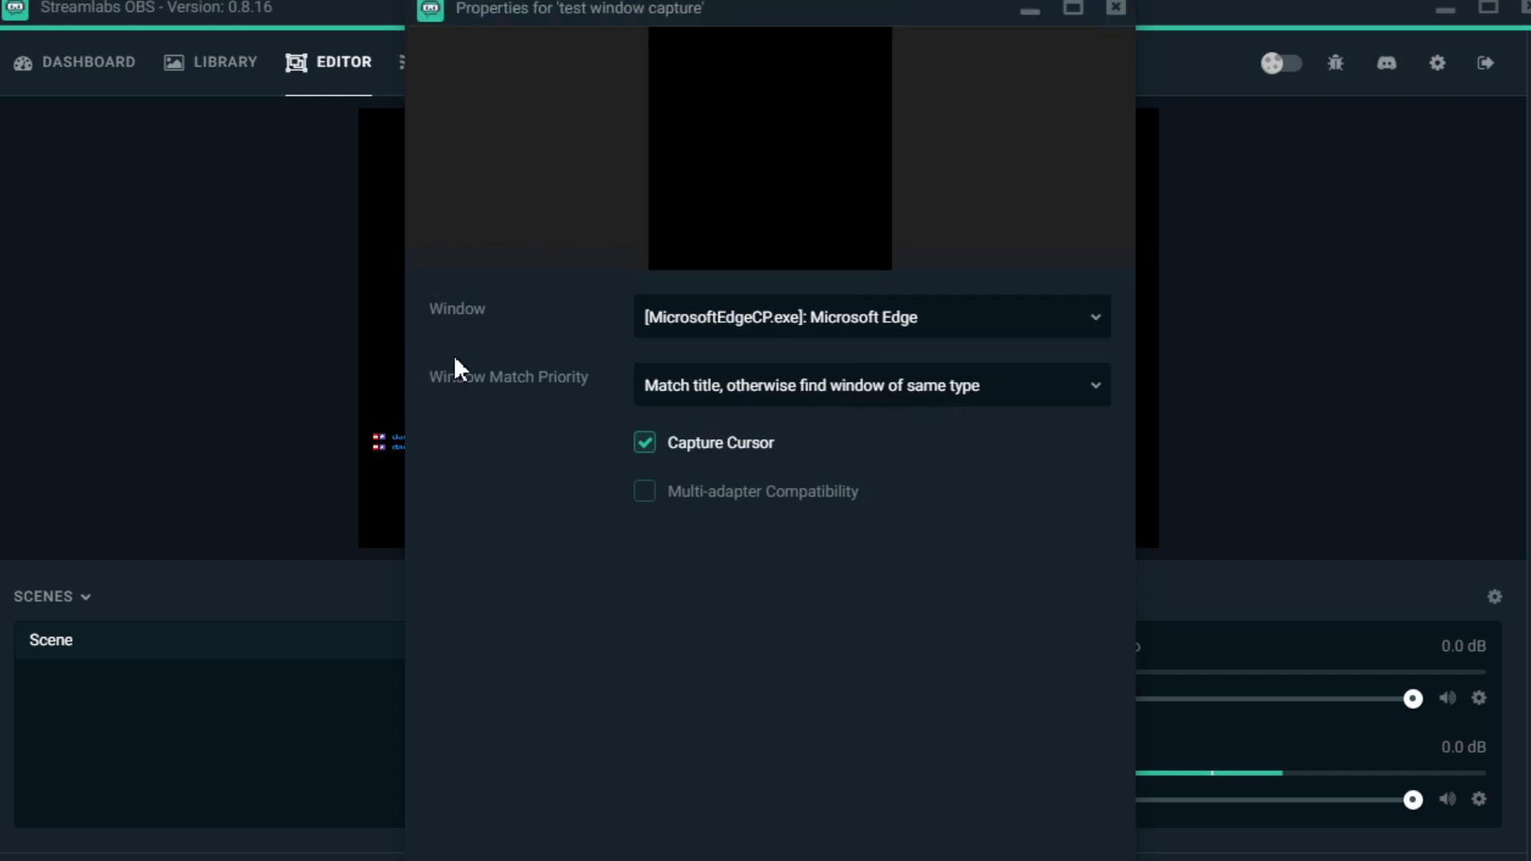
left_click(790, 386)
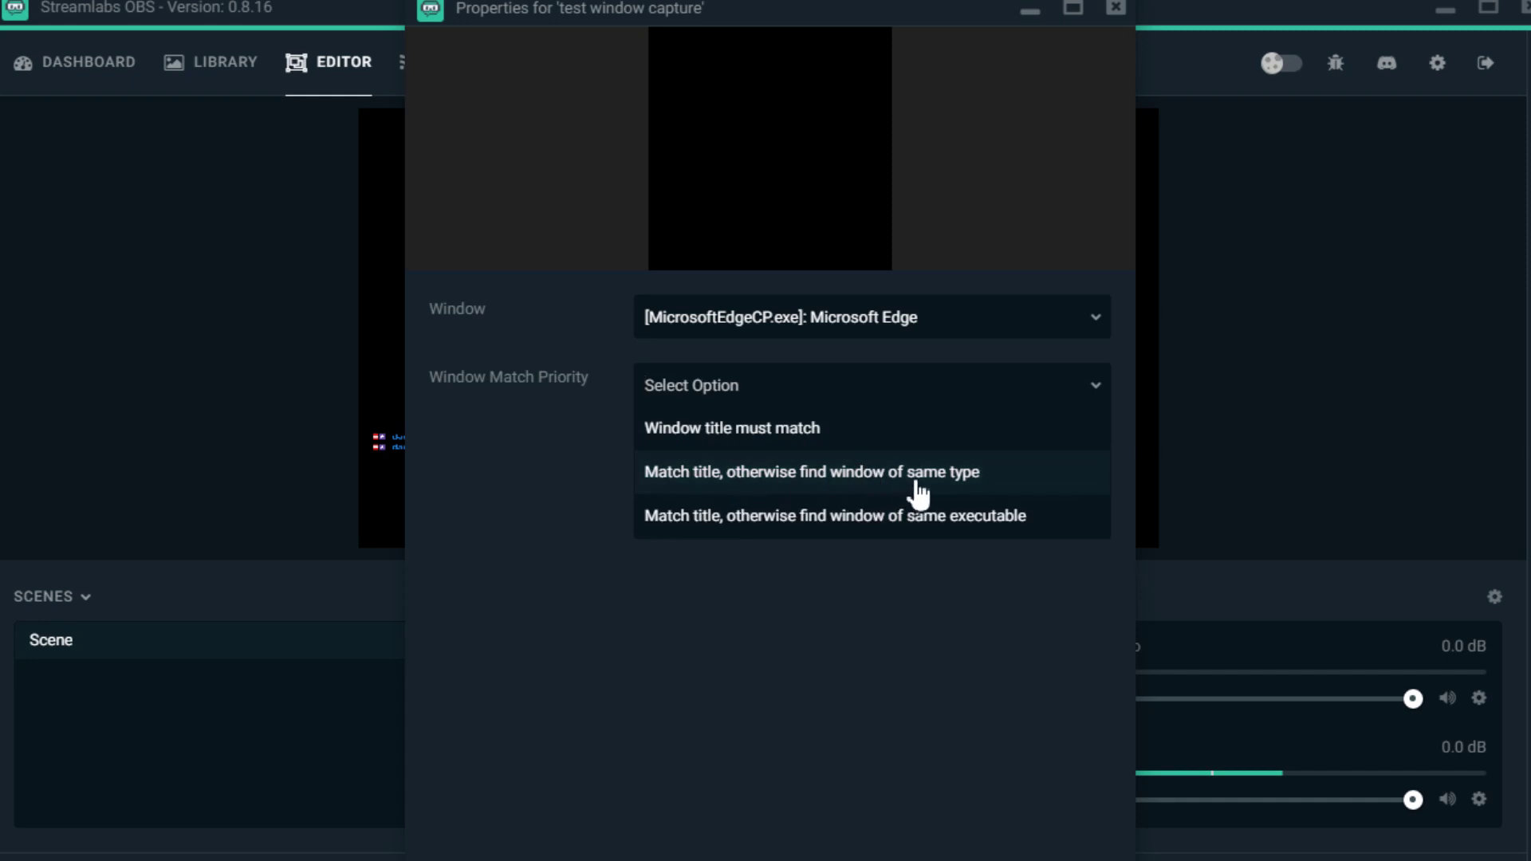
left_click(874, 344)
left_click(761, 488)
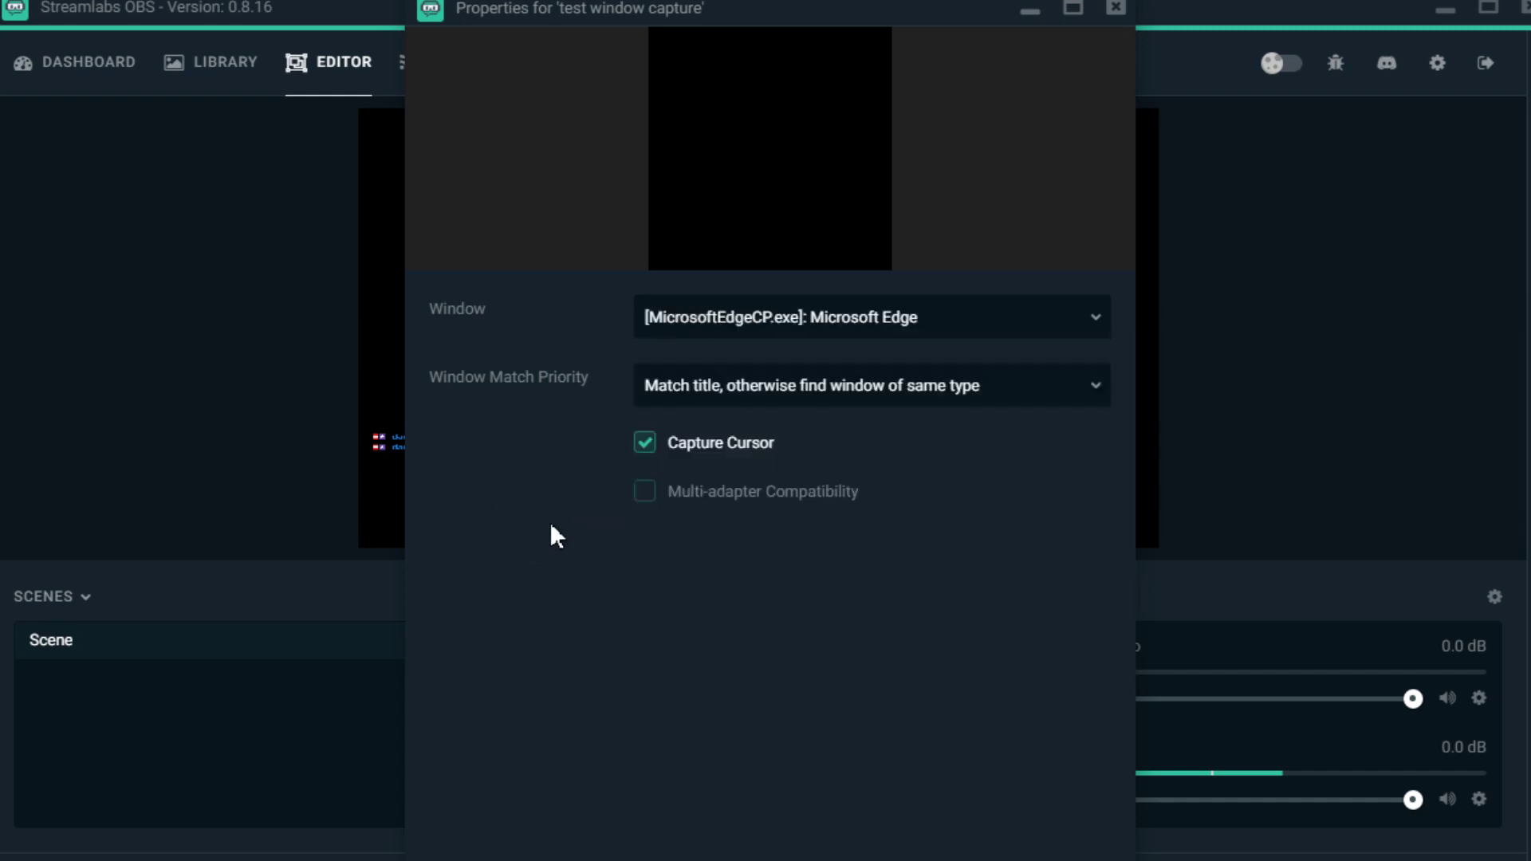
Step: Try a "[MicrosoftEdgeCP.exe]: Microsoft Edge" entry as the captured window, then select "[MicrosoftEdge.exe]: Microsoft Edge"
left_click(897, 323)
left_click(877, 403)
left_click(964, 327)
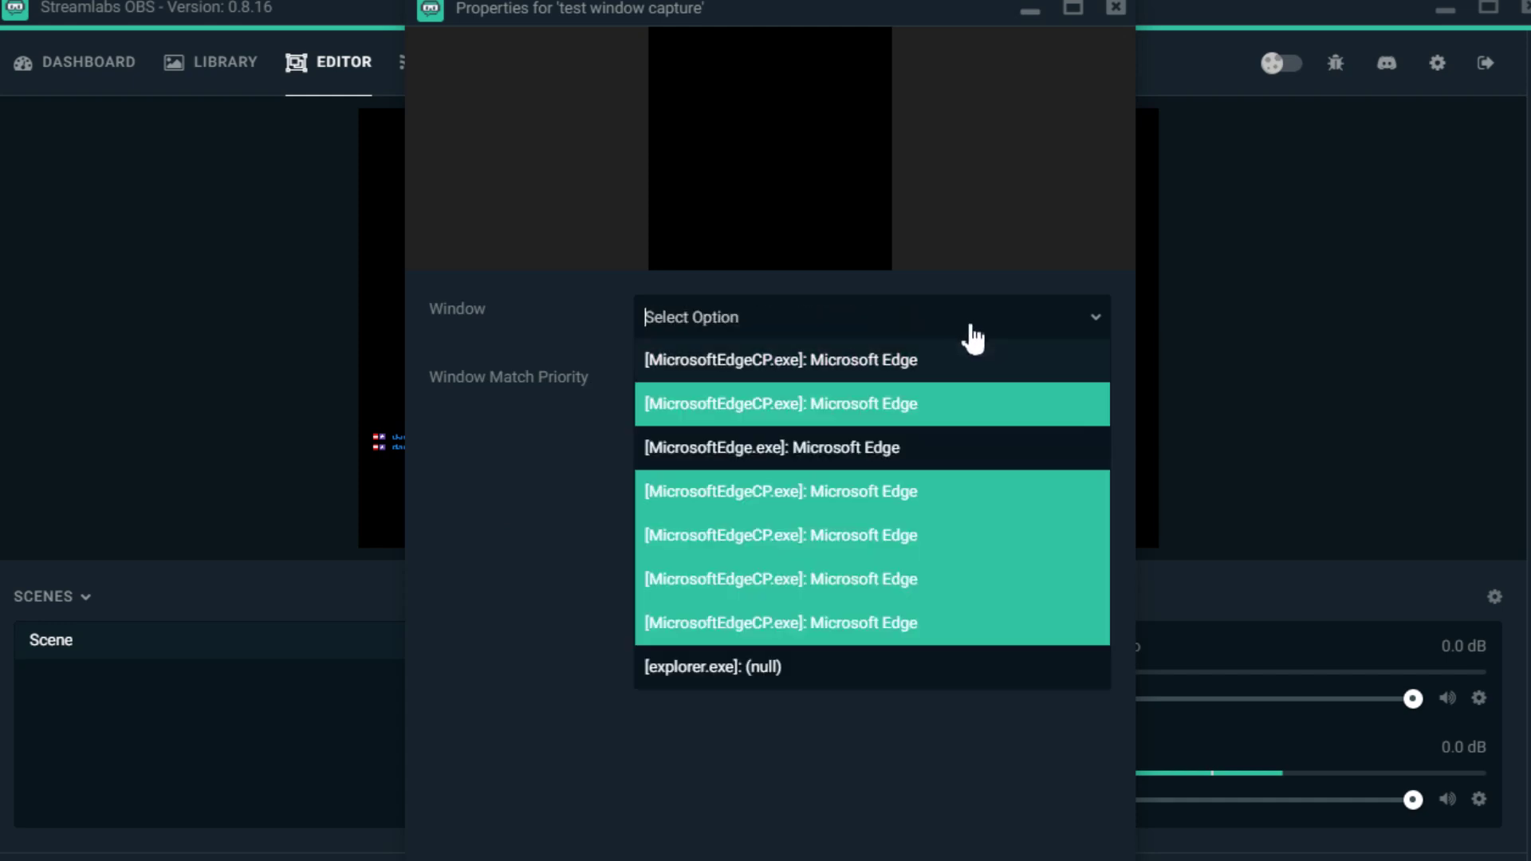
left_click(904, 457)
Step: Switch to Microsoft Edge and open google.com
left_click(543, 859)
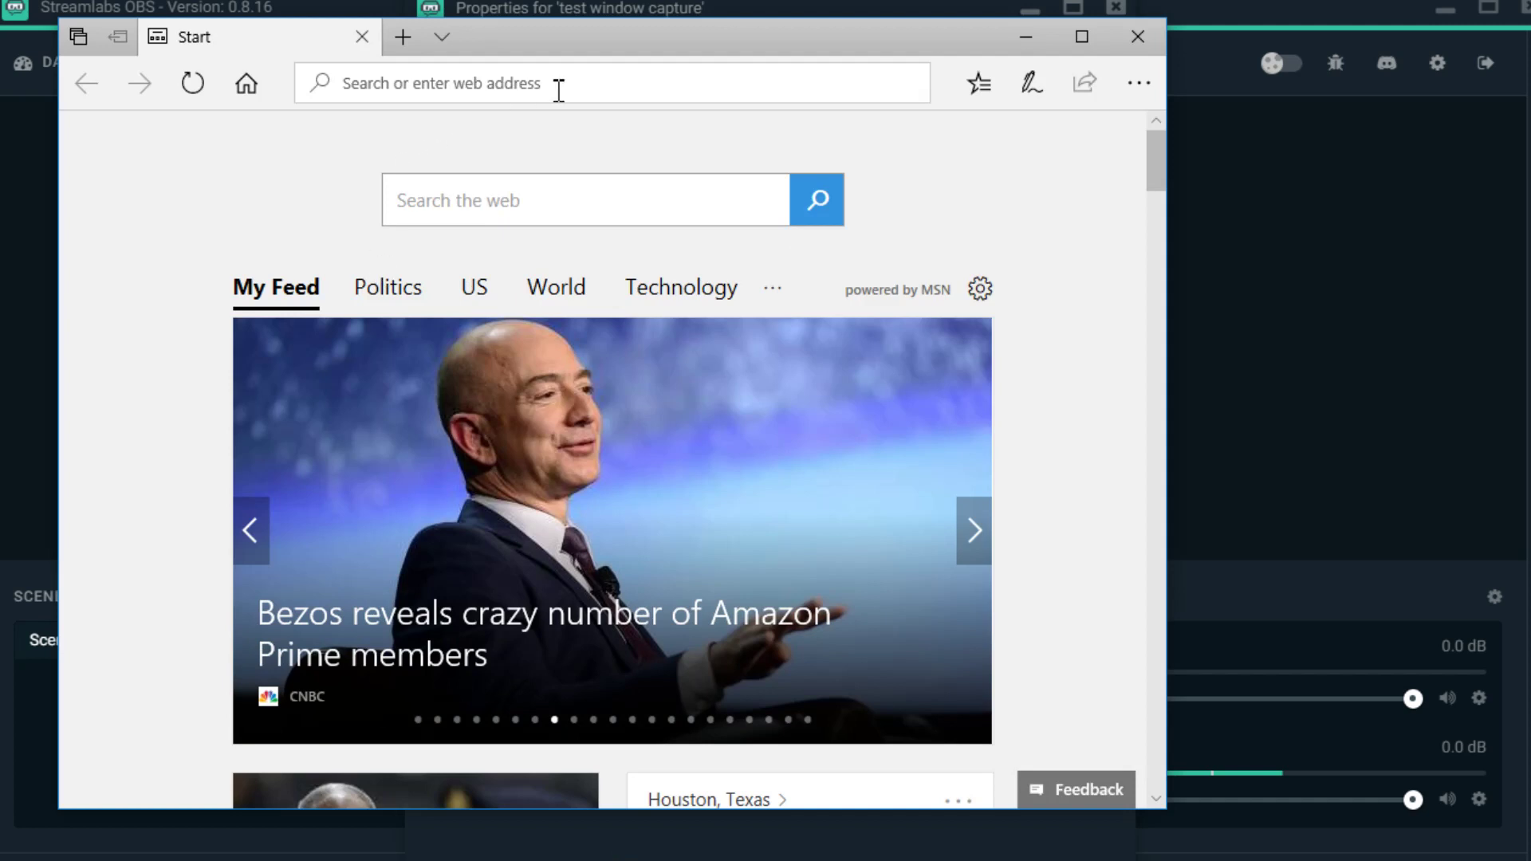
type("google.com")
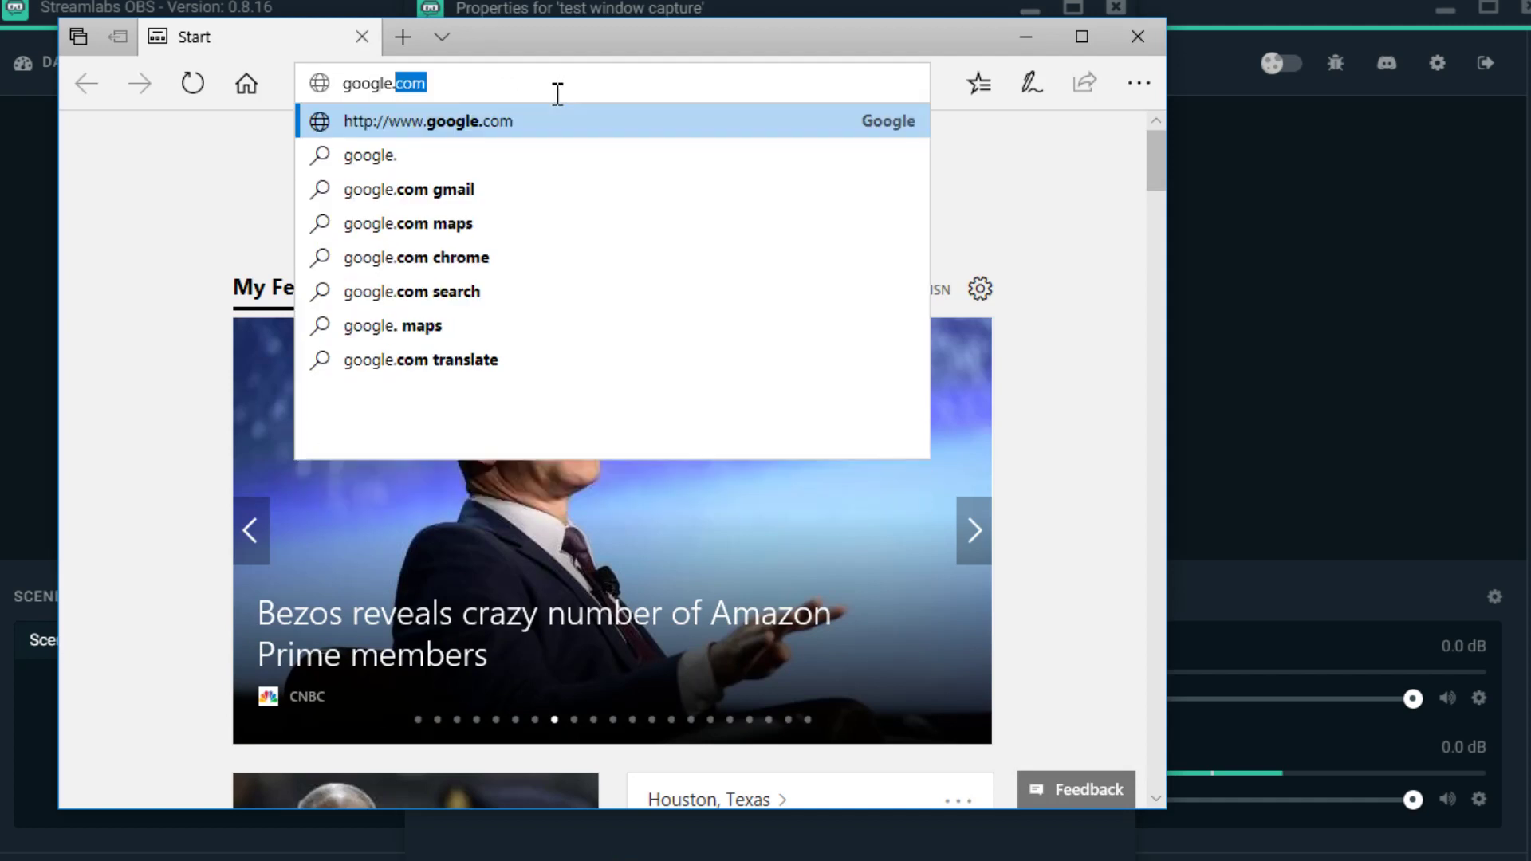
key("Return")
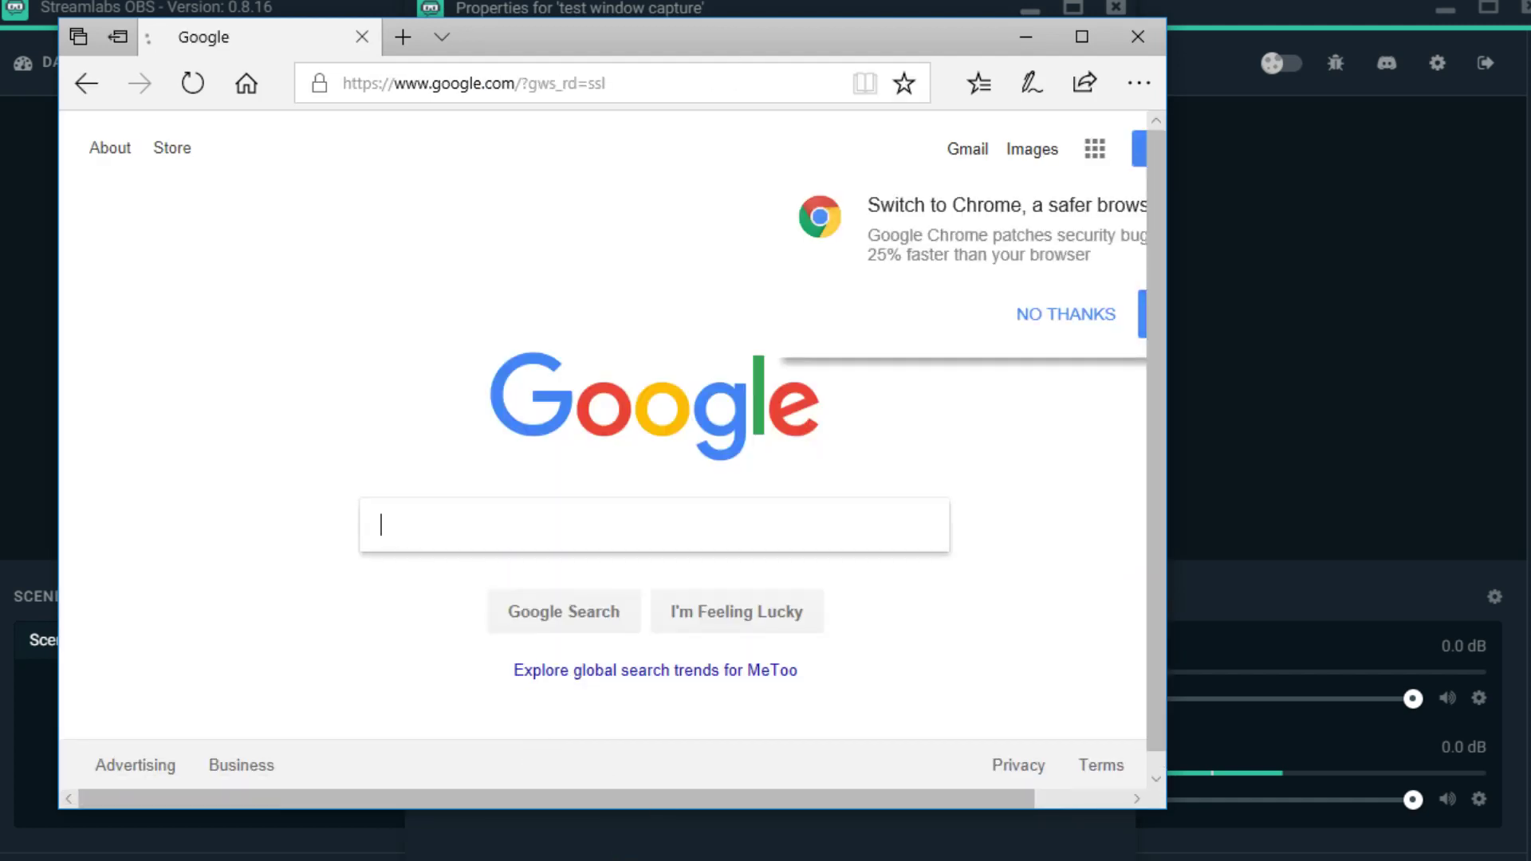
Step: Try a "[MicrosoftEdgeCP.exe]: Microsoft Edge" entry as the captured window and bring the Edge window forward to test it
mouse_move(713, 851)
left_click(807, 822)
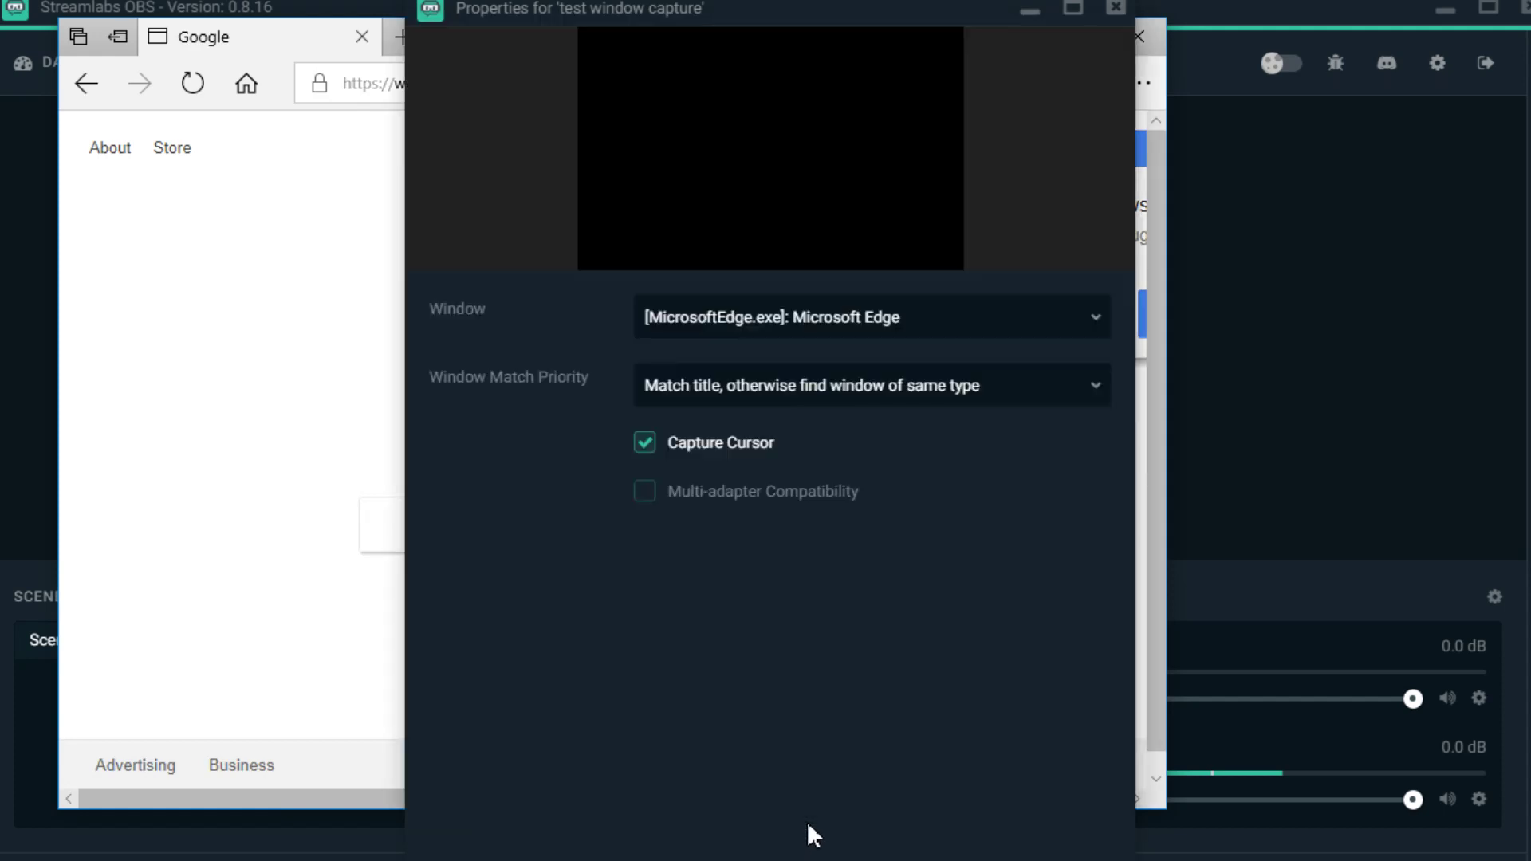
left_click(956, 335)
left_click(913, 418)
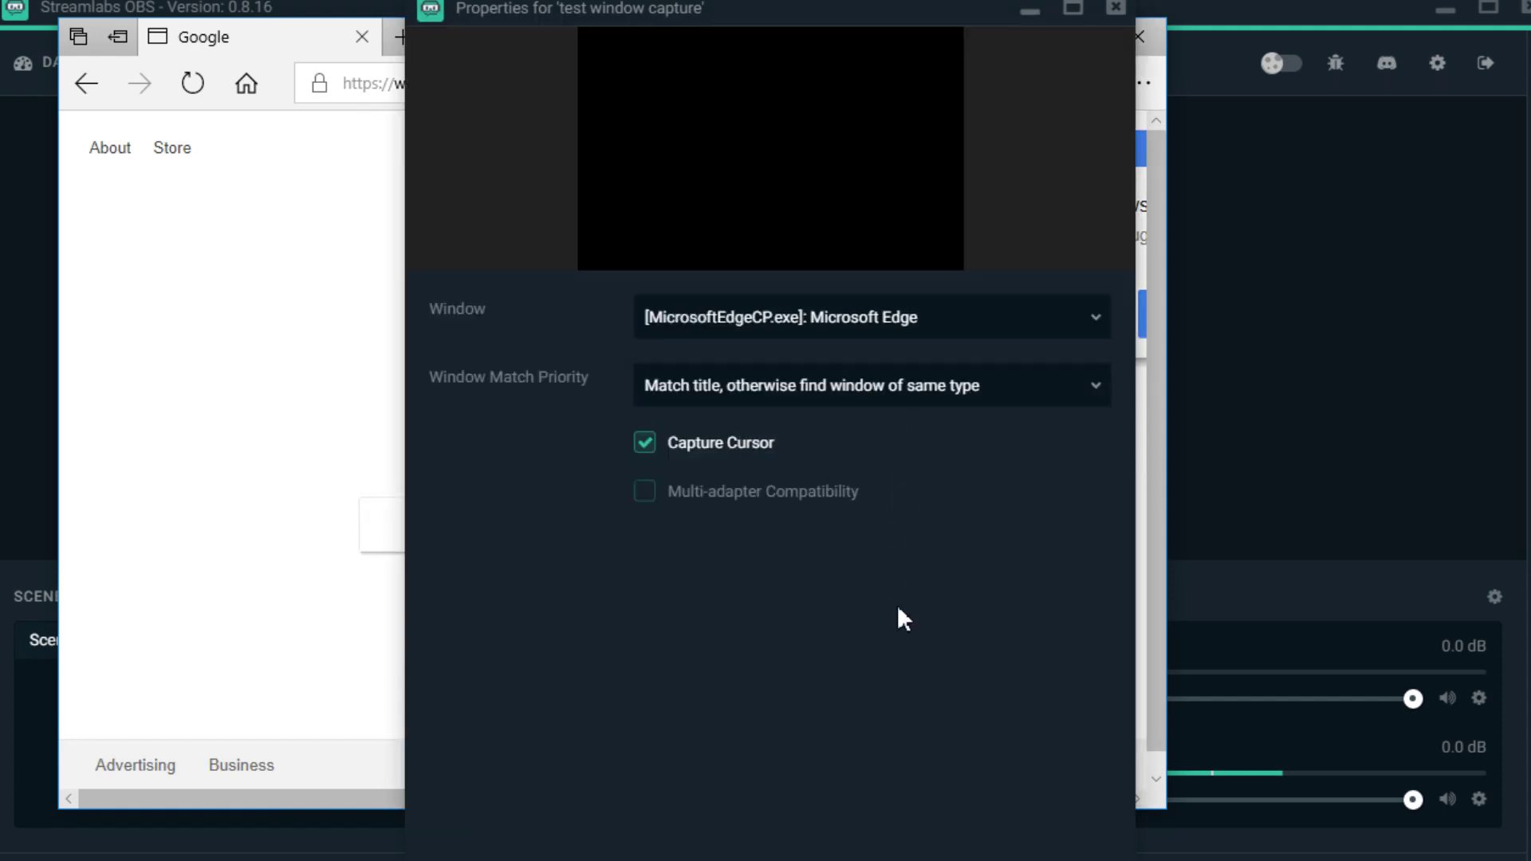
left_click(311, 502)
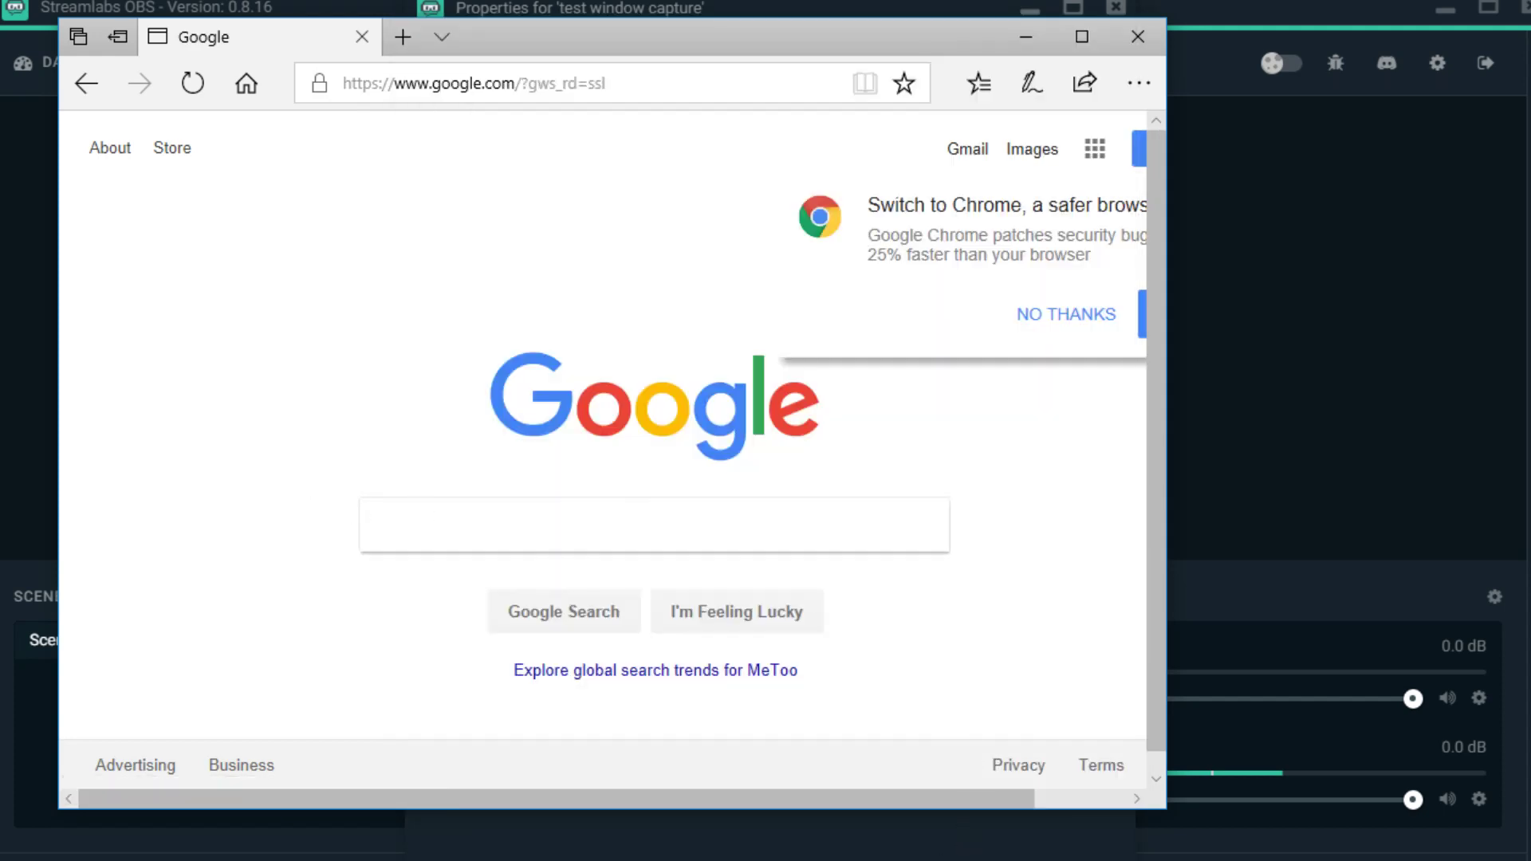
left_click(889, 845)
Step: Try another "[MicrosoftEdgeCP.exe]: Microsoft Edge" entry, then "[explorer.exe]: (null)", as the captured window
left_click(962, 317)
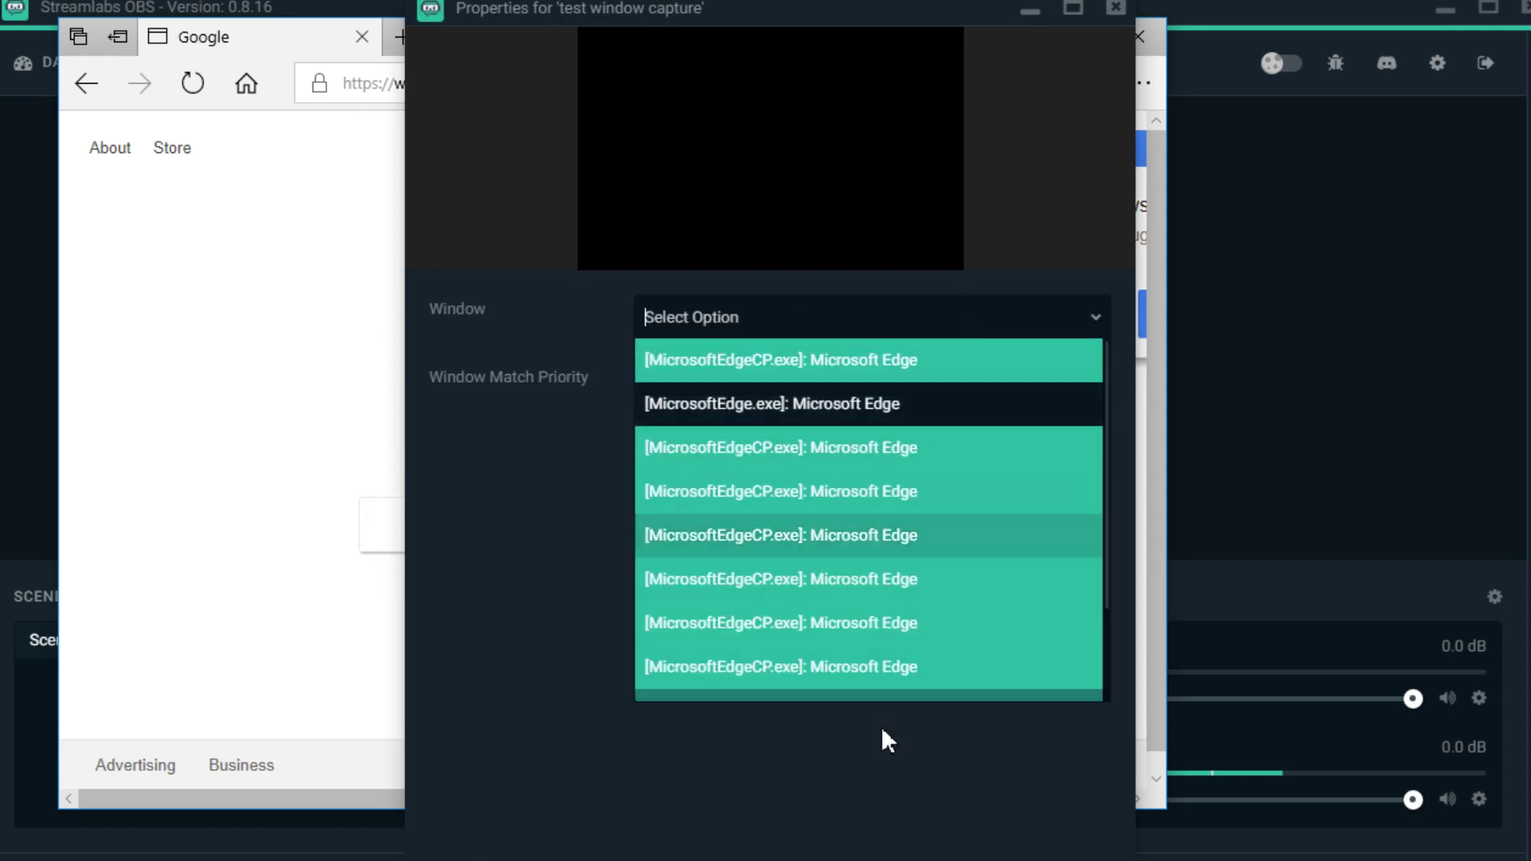
left_click(917, 684)
left_click(926, 314)
scroll(984, 622, "down", 3)
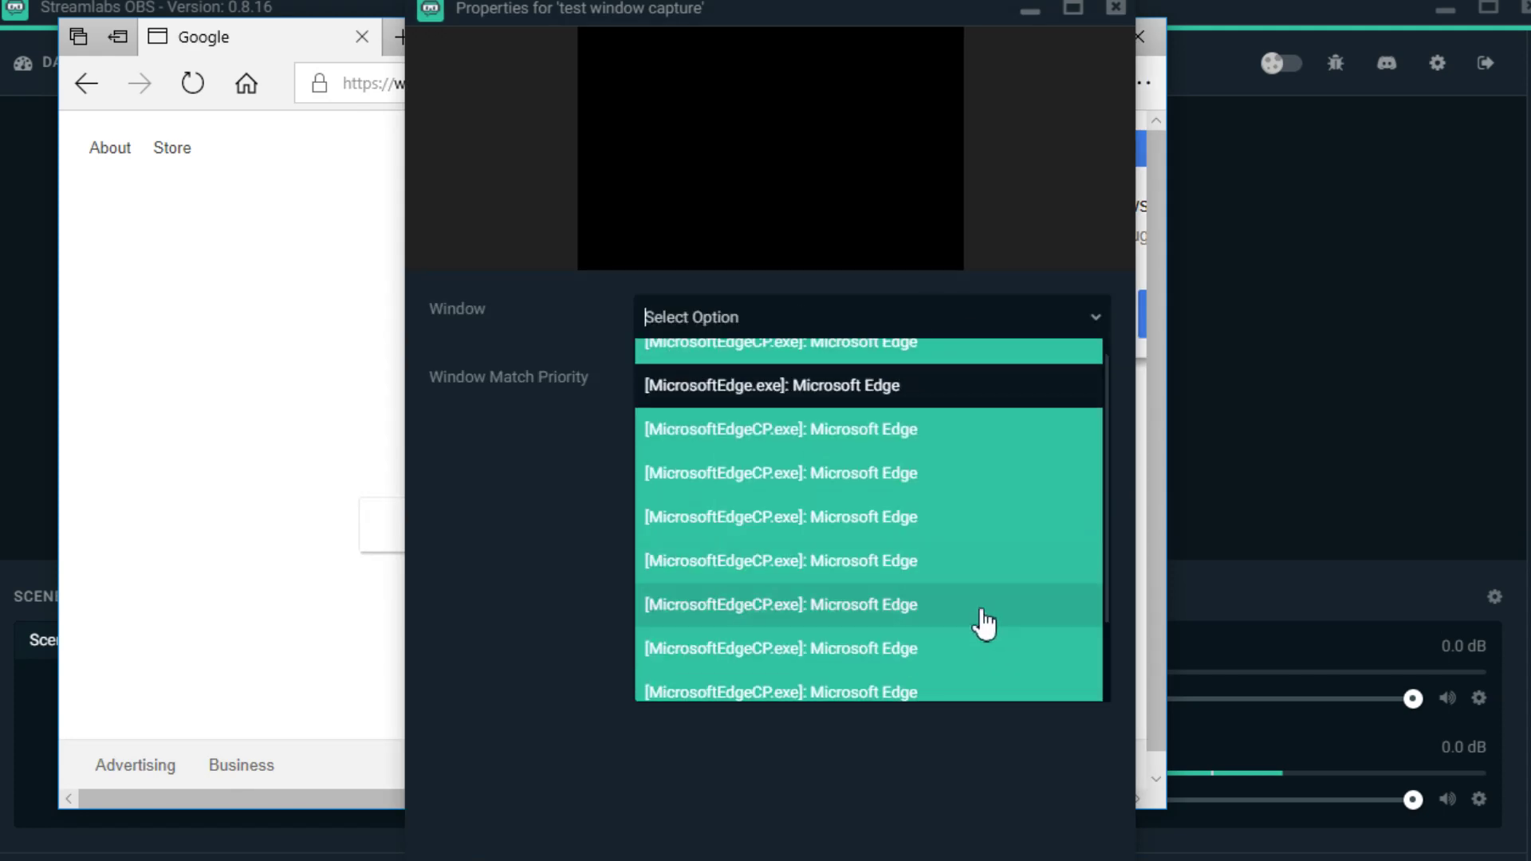
left_click(843, 690)
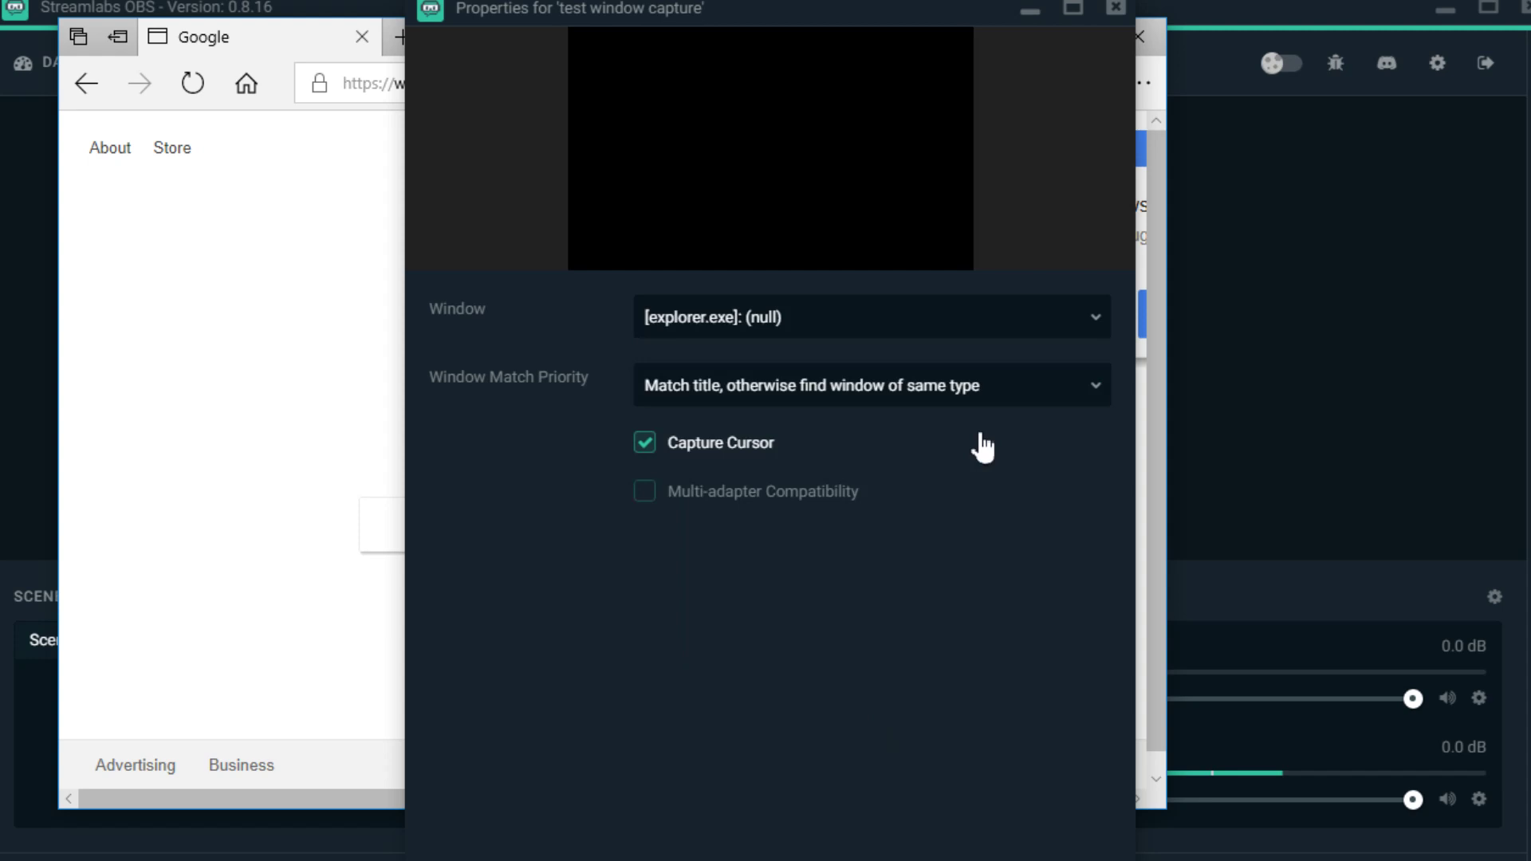
Step: Try "[MicrosoftEdge.exe]: Microsoft Edge", then select a "[MicrosoftEdgeCP.exe]: Microsoft Edge" entry as the captured window and close the source properties
left_click(984, 328)
scroll(933, 582, "up", 5)
left_click(917, 404)
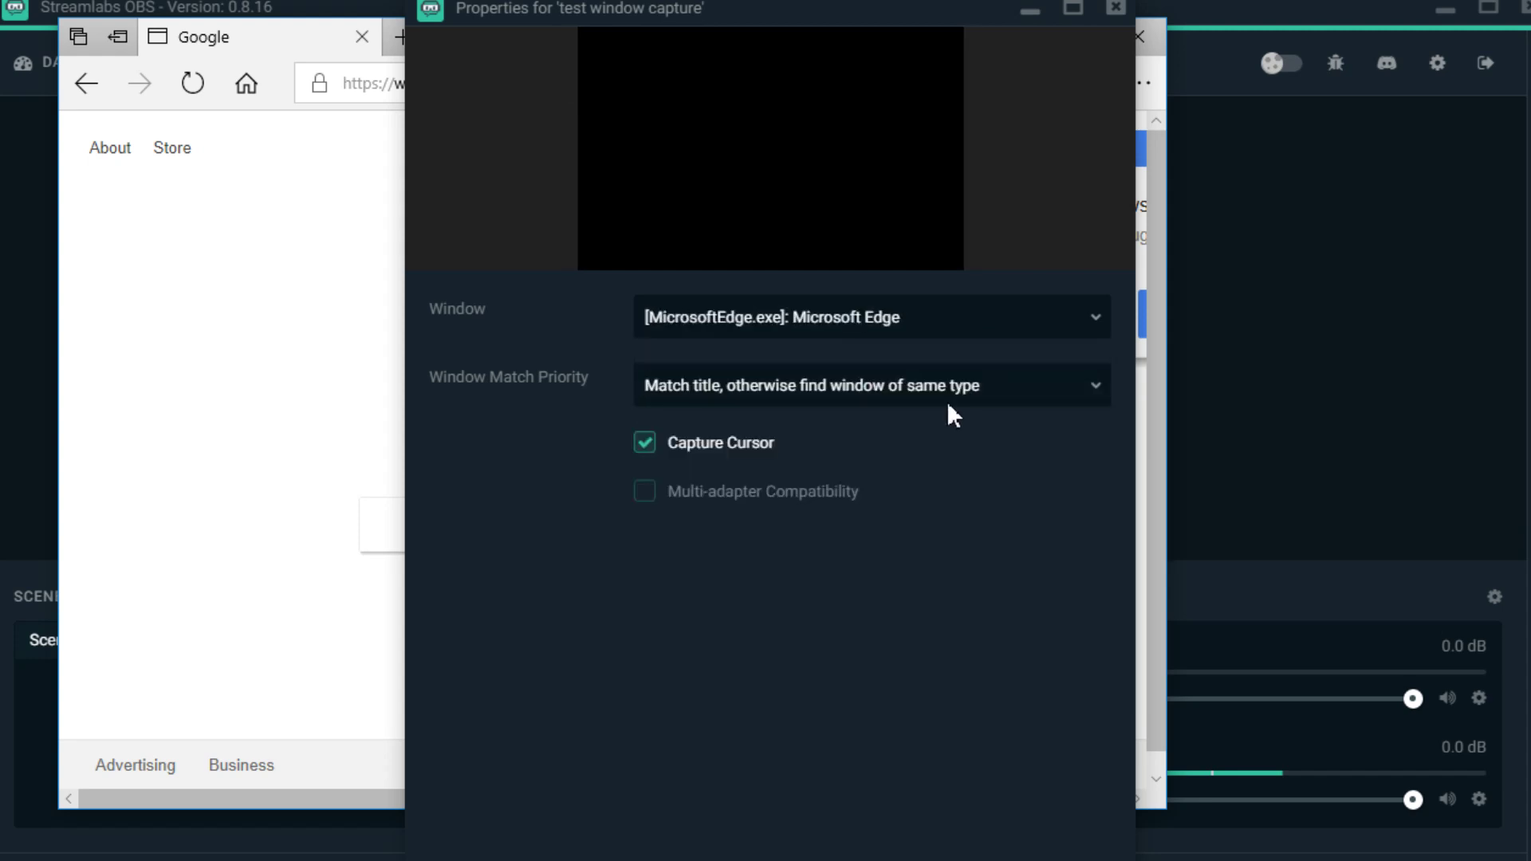
left_click(957, 335)
left_click(960, 445)
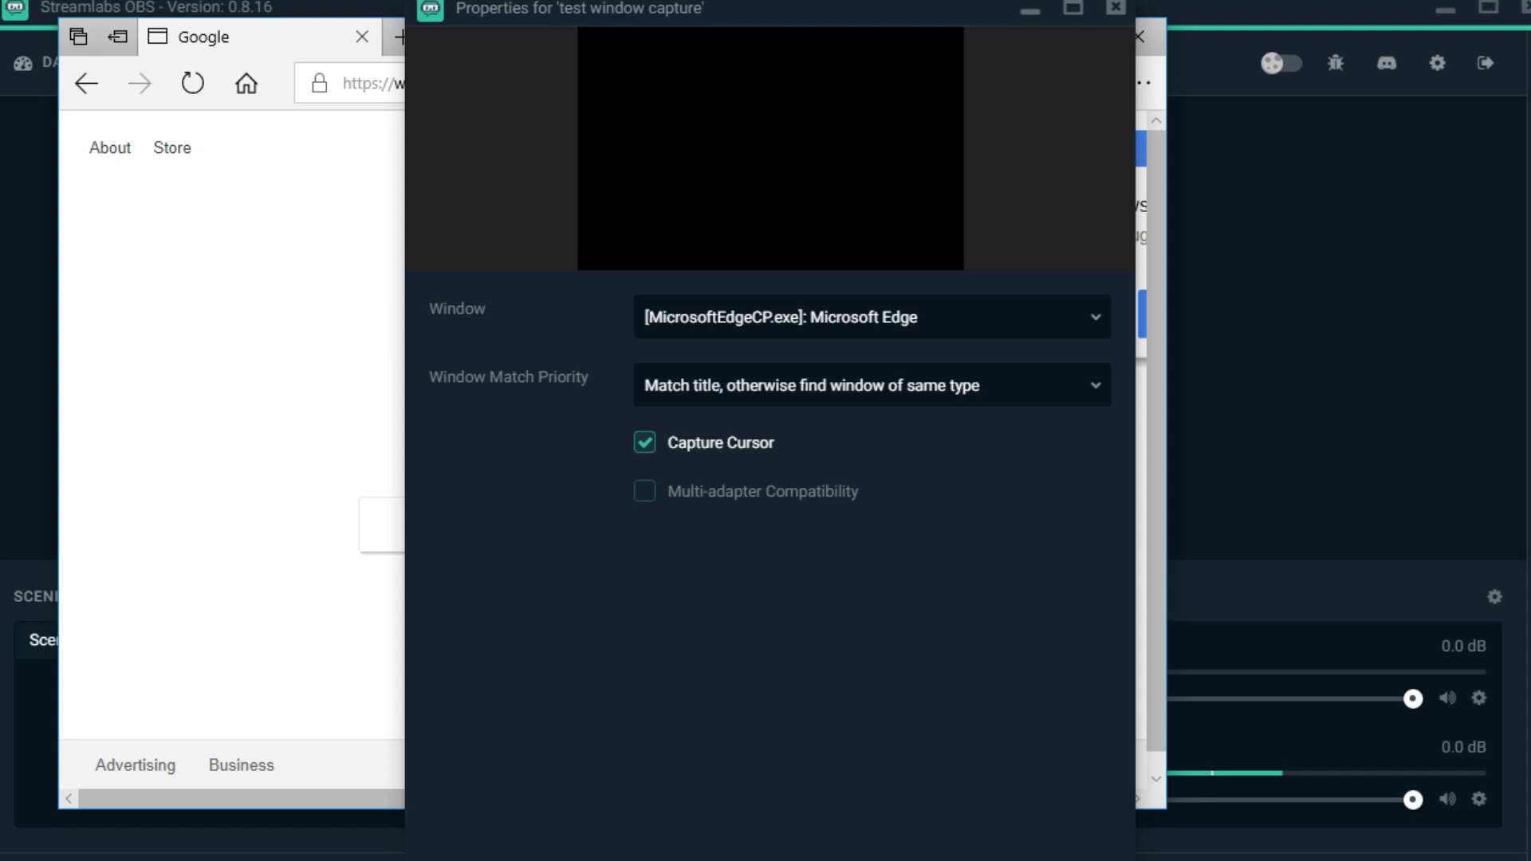
left_click(1078, 860)
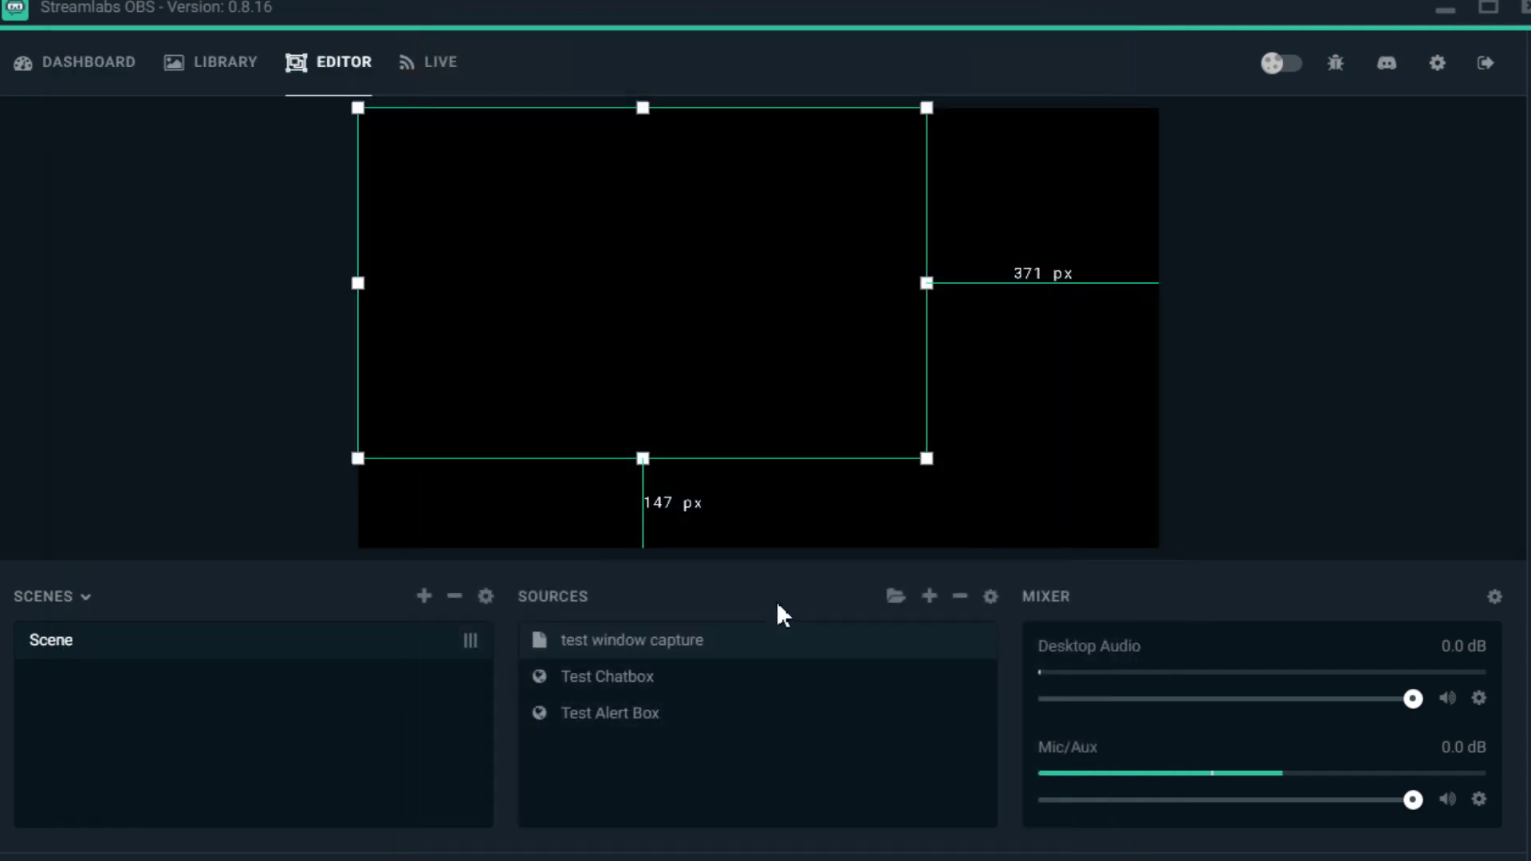
Step: Reopen the properties of test window capture and review the Window Match Priority options
double_click(765, 647)
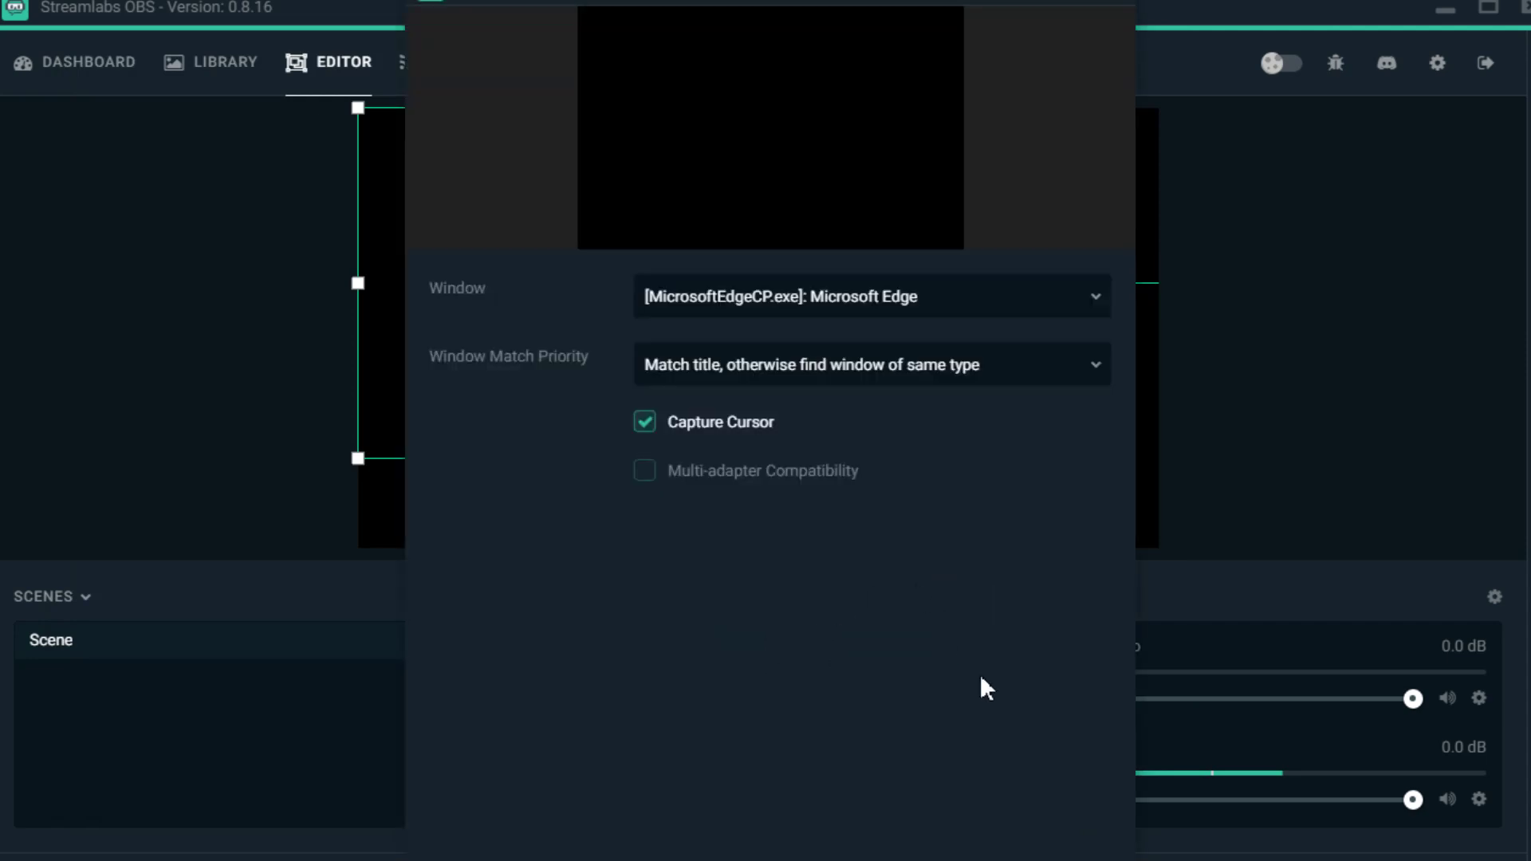
left_click(1078, 860)
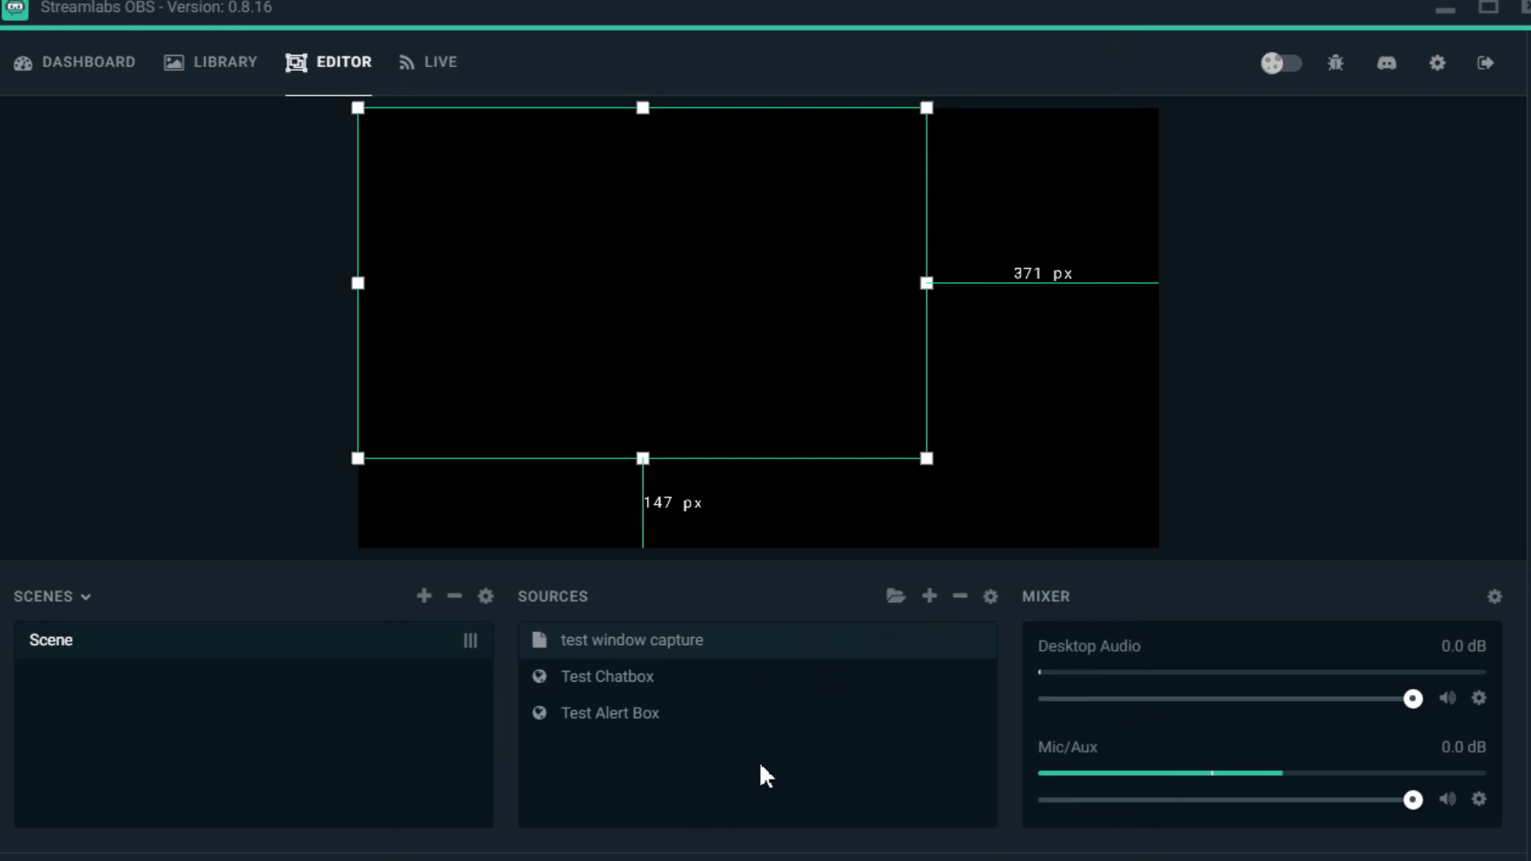
double_click(824, 643)
left_click(863, 373)
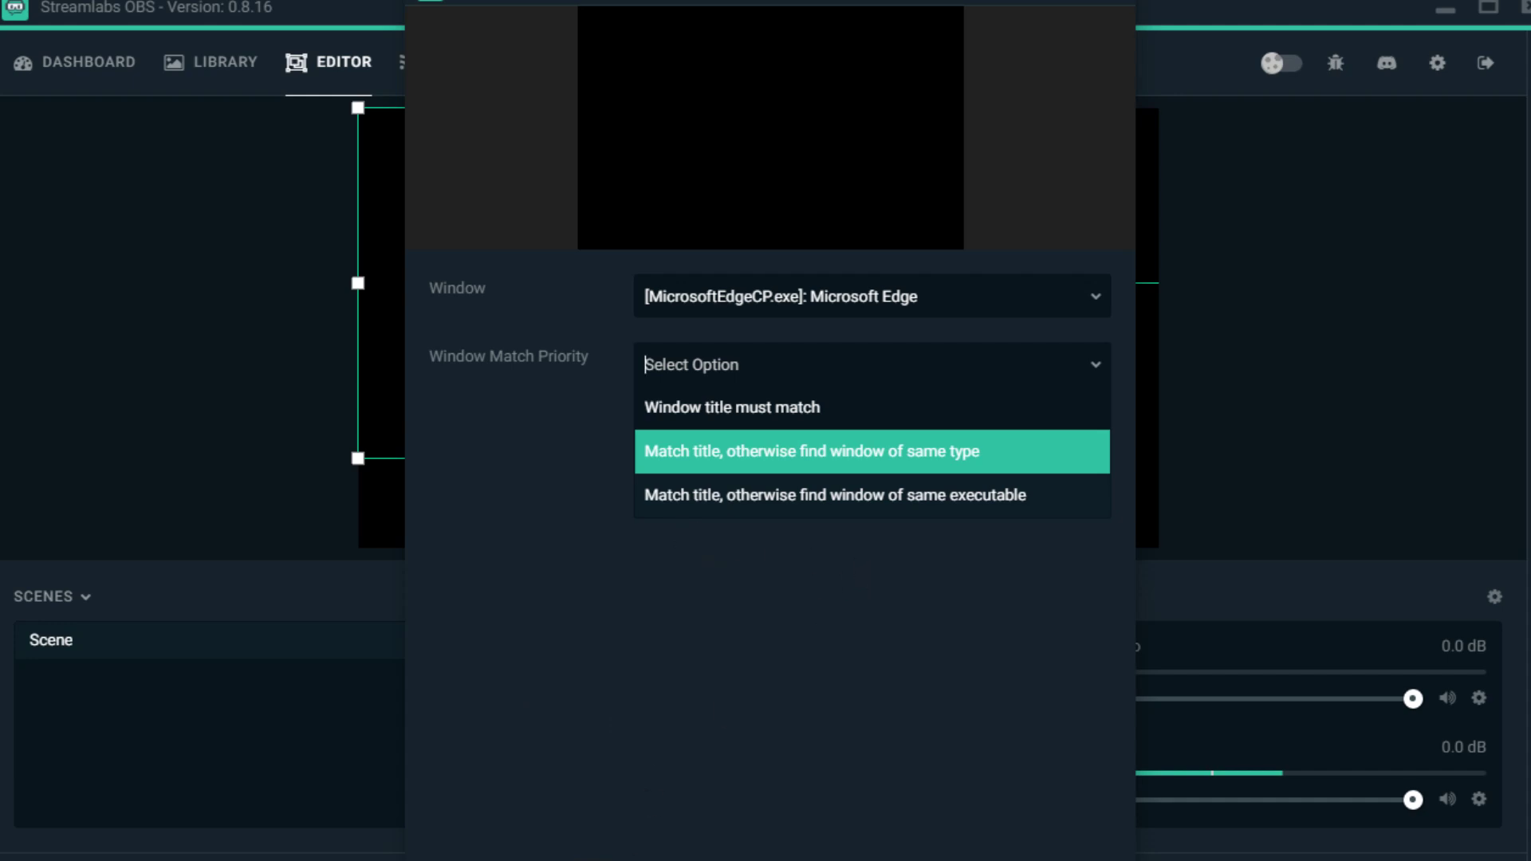
key("Return")
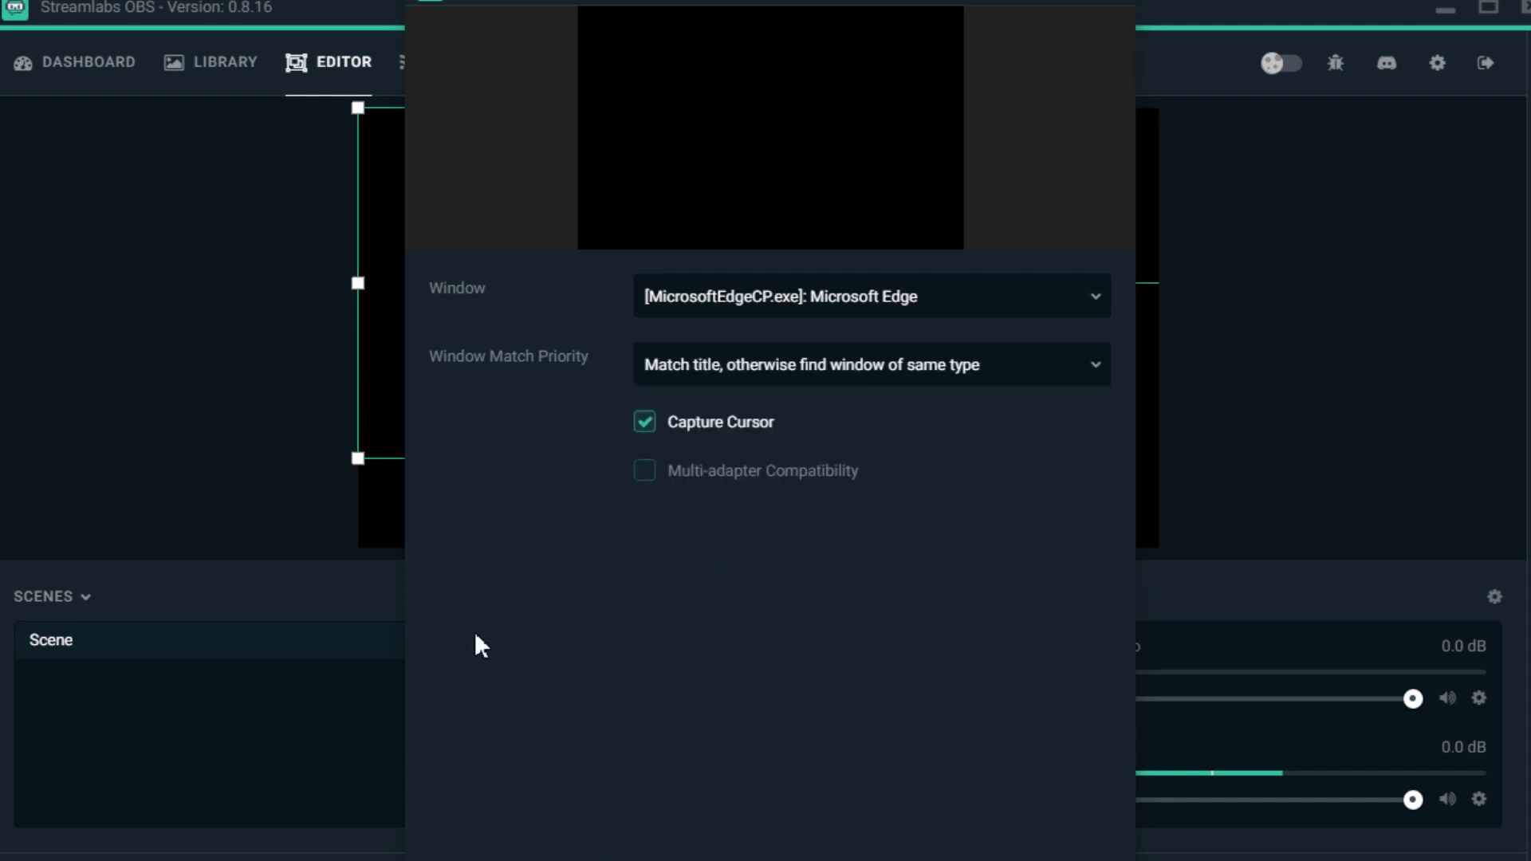
Step: Open a File Explorer window beside the source properties, review the Window Match Priority options again, and dismiss File Explorer
key("super+e")
left_click_drag(516, 226, 714, 512)
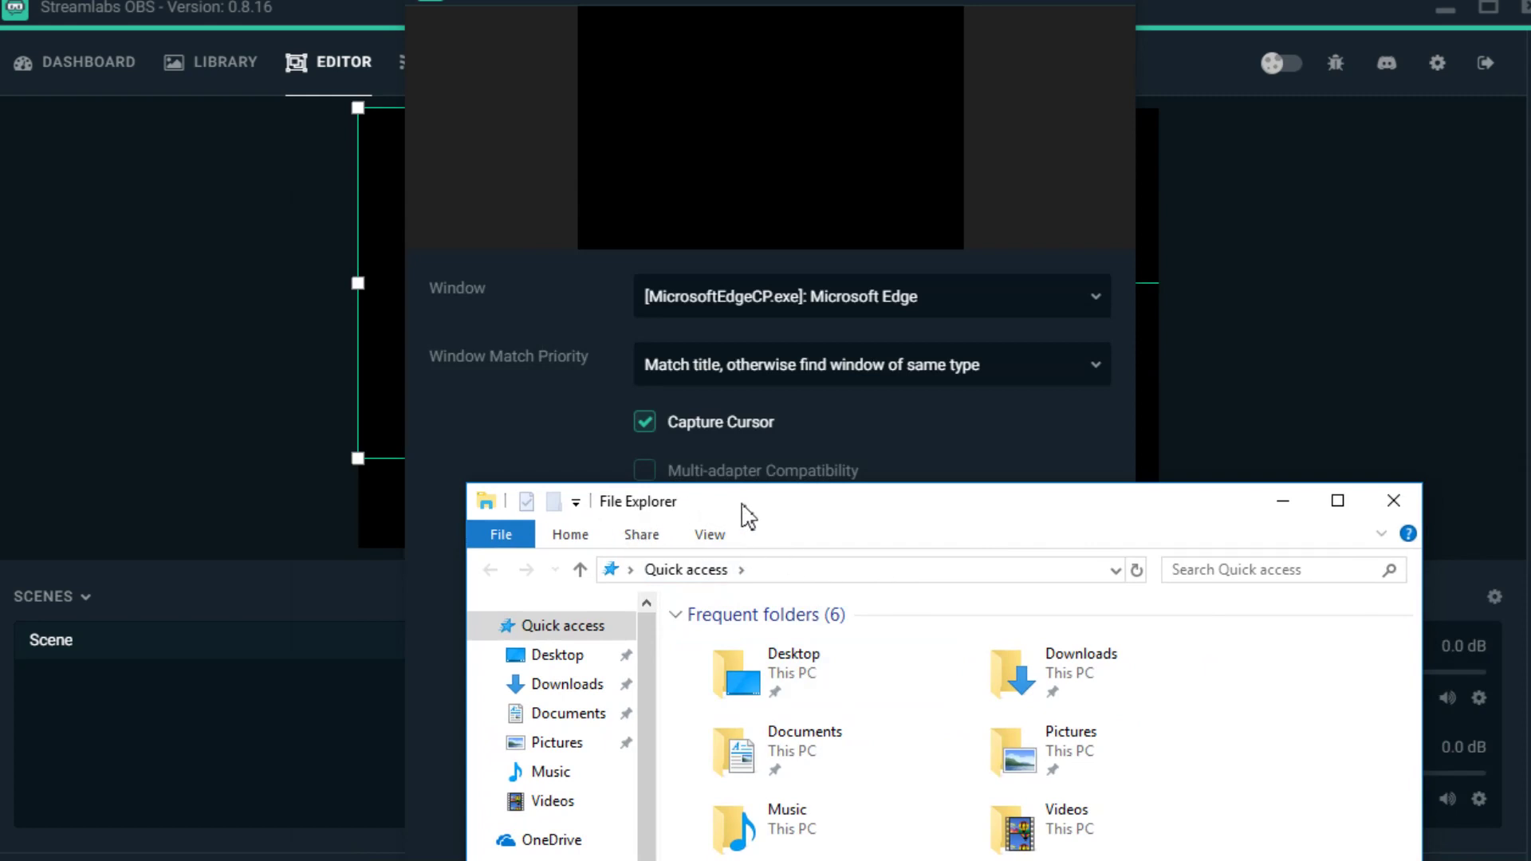
left_click(894, 376)
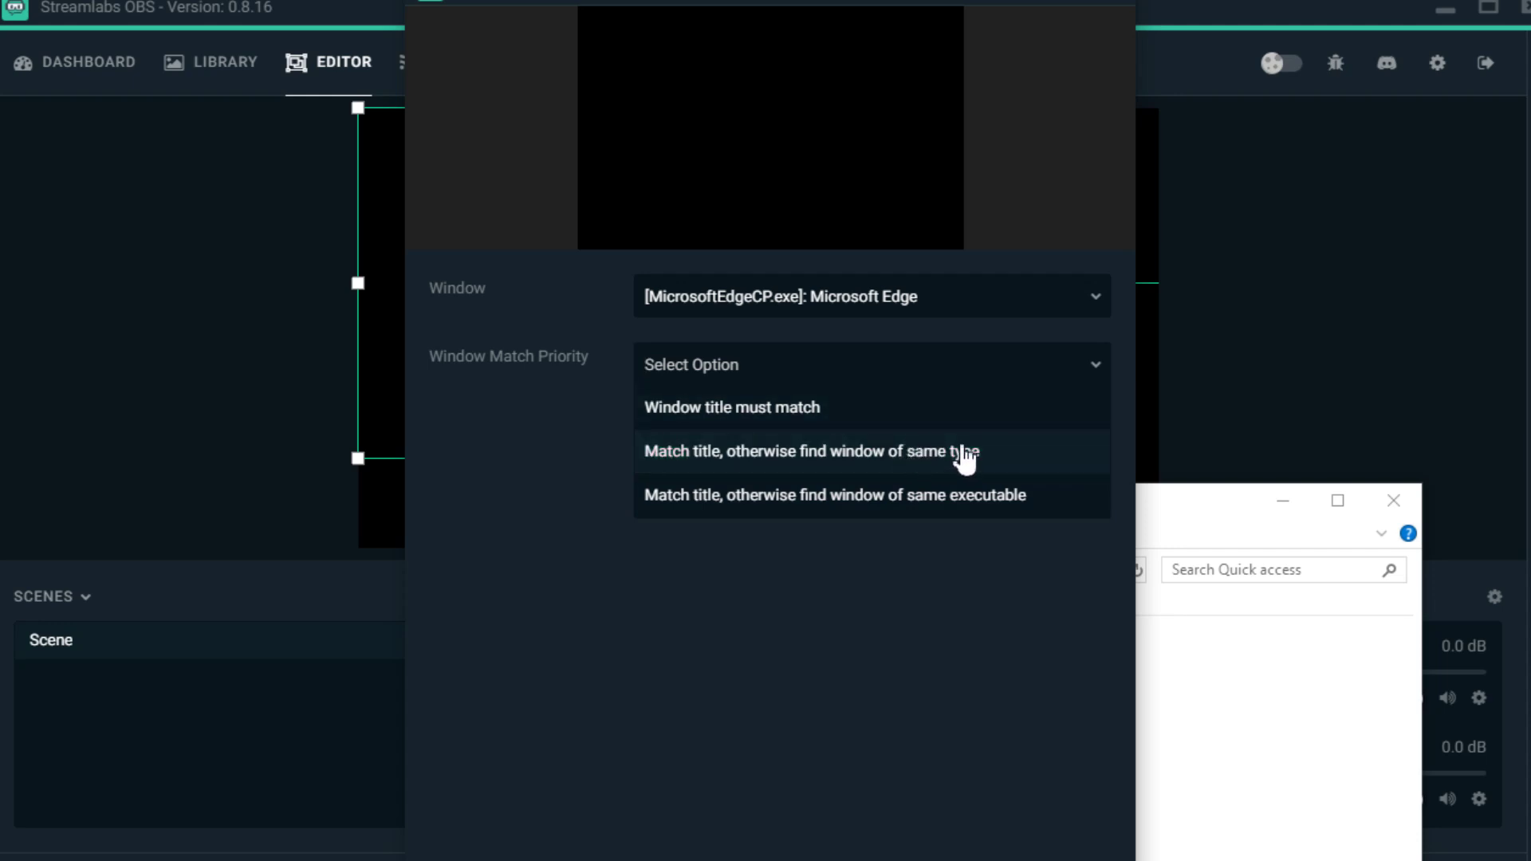
left_click_drag(1195, 498, 468, 598)
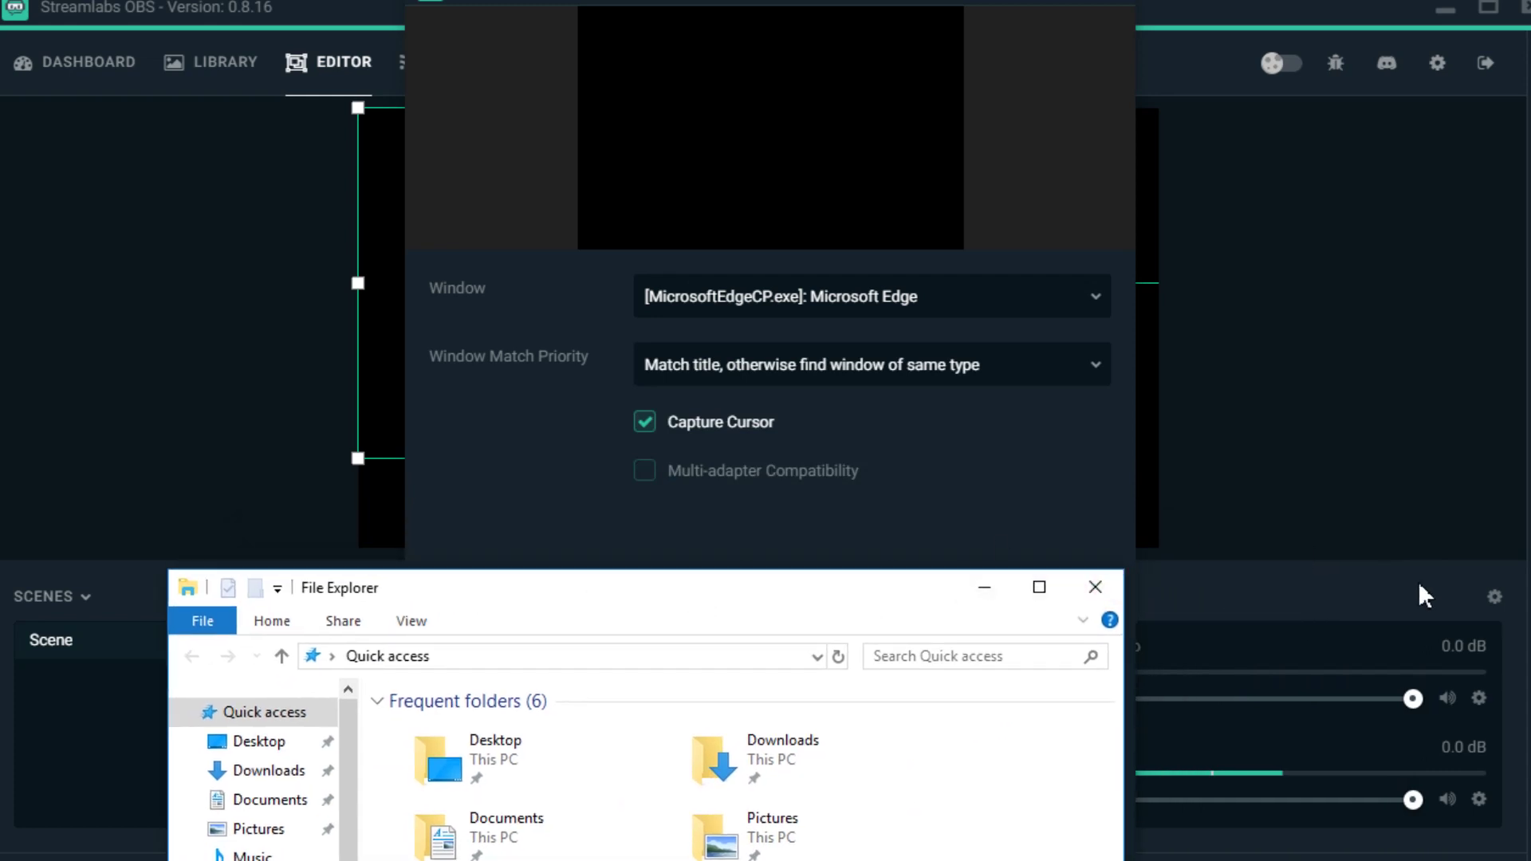
left_click(1094, 592)
Step: Set the Window Match Priority to "Match title, otherwise find window of same executable"
left_click(1020, 365)
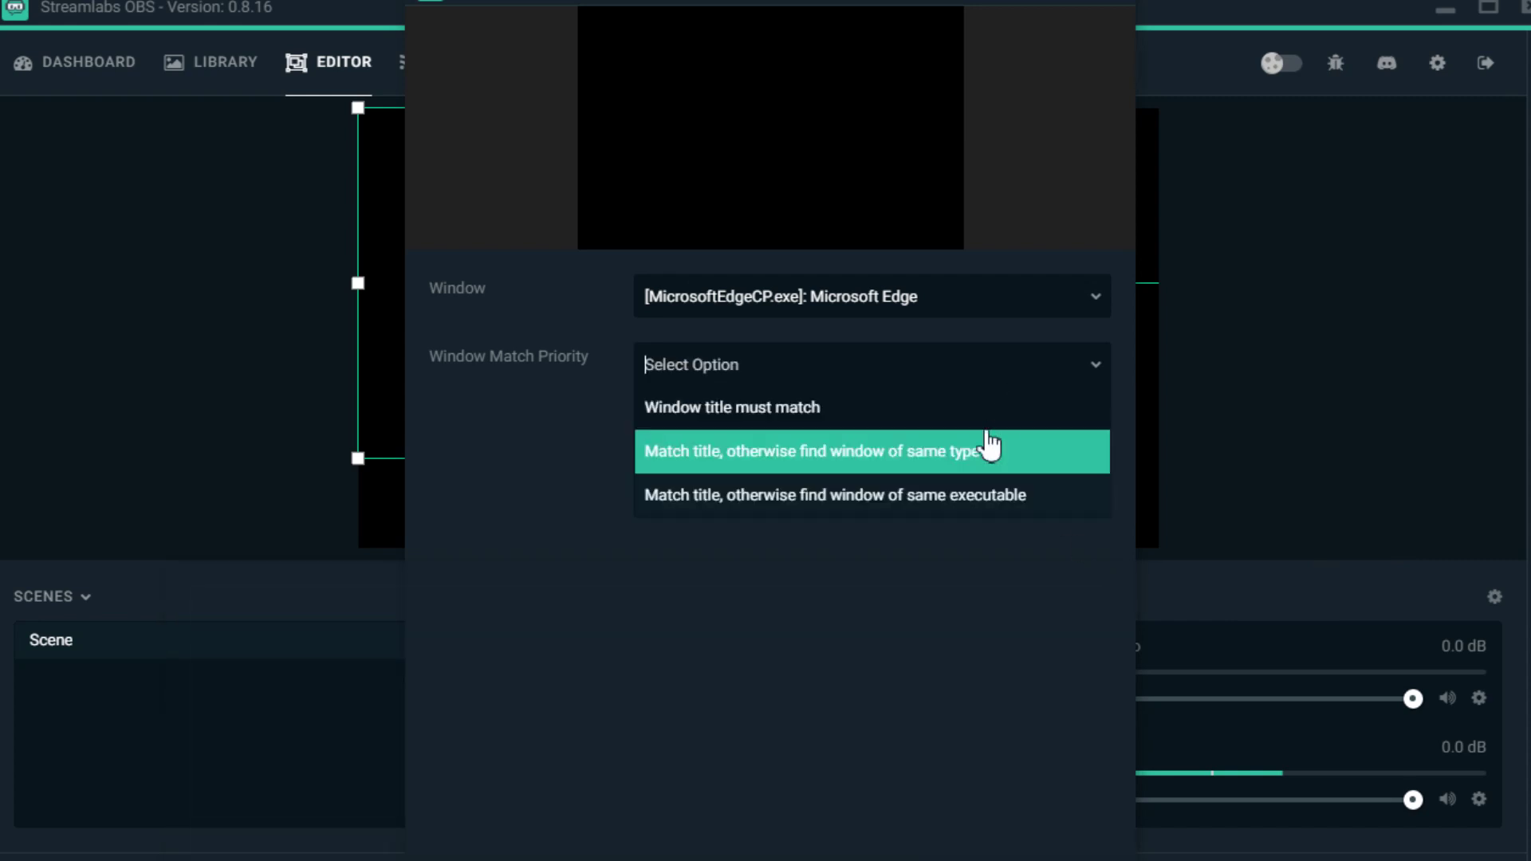
left_click(919, 494)
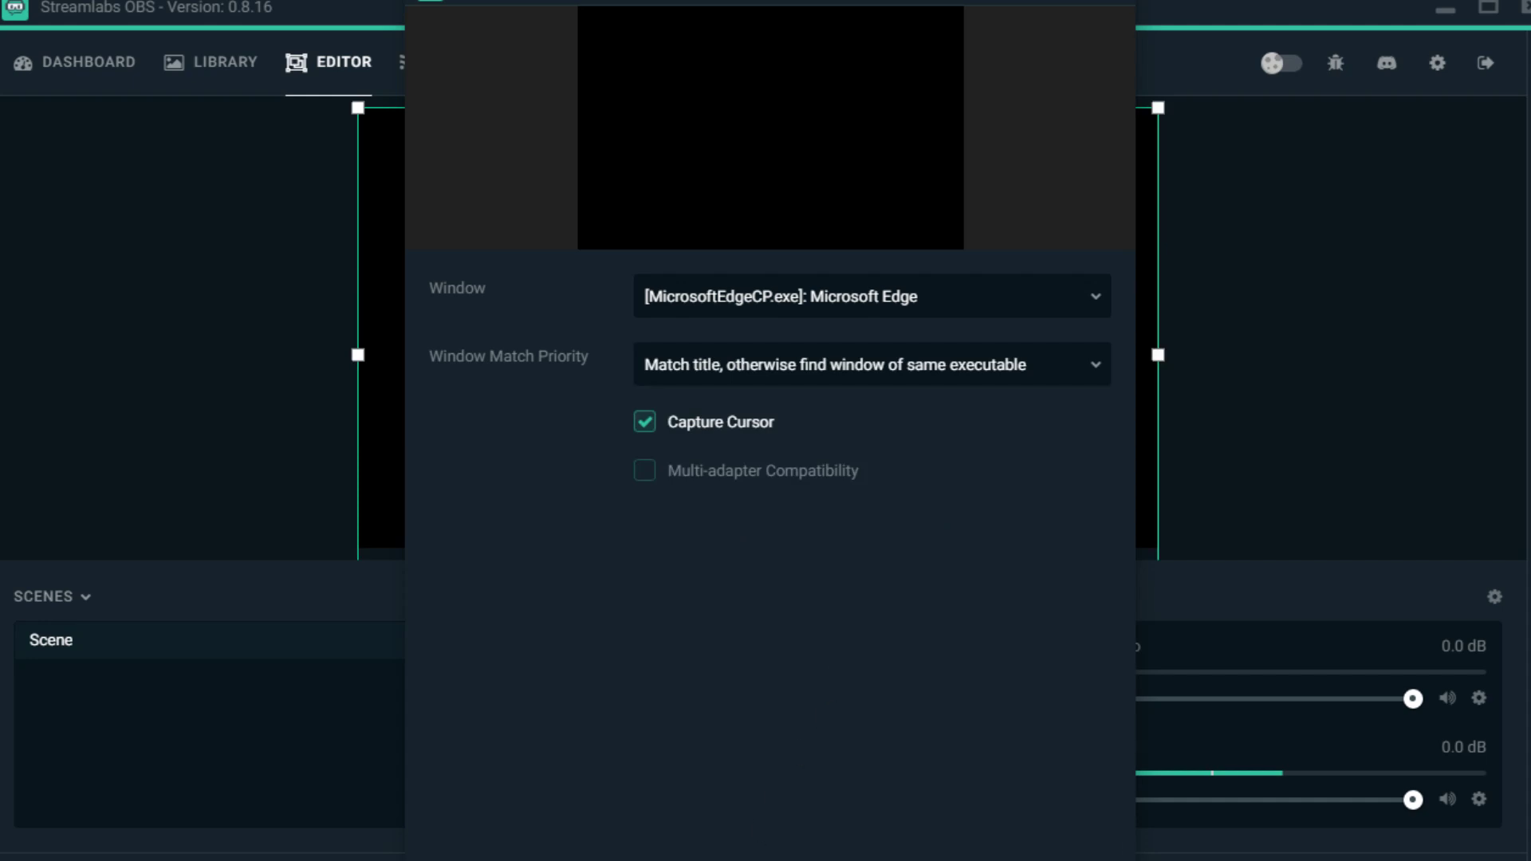
Step: Open a File Explorer window, move it below the match settings, and look for it among the capturable windows
left_click(586, 858)
left_click_drag(477, 211, 365, 528)
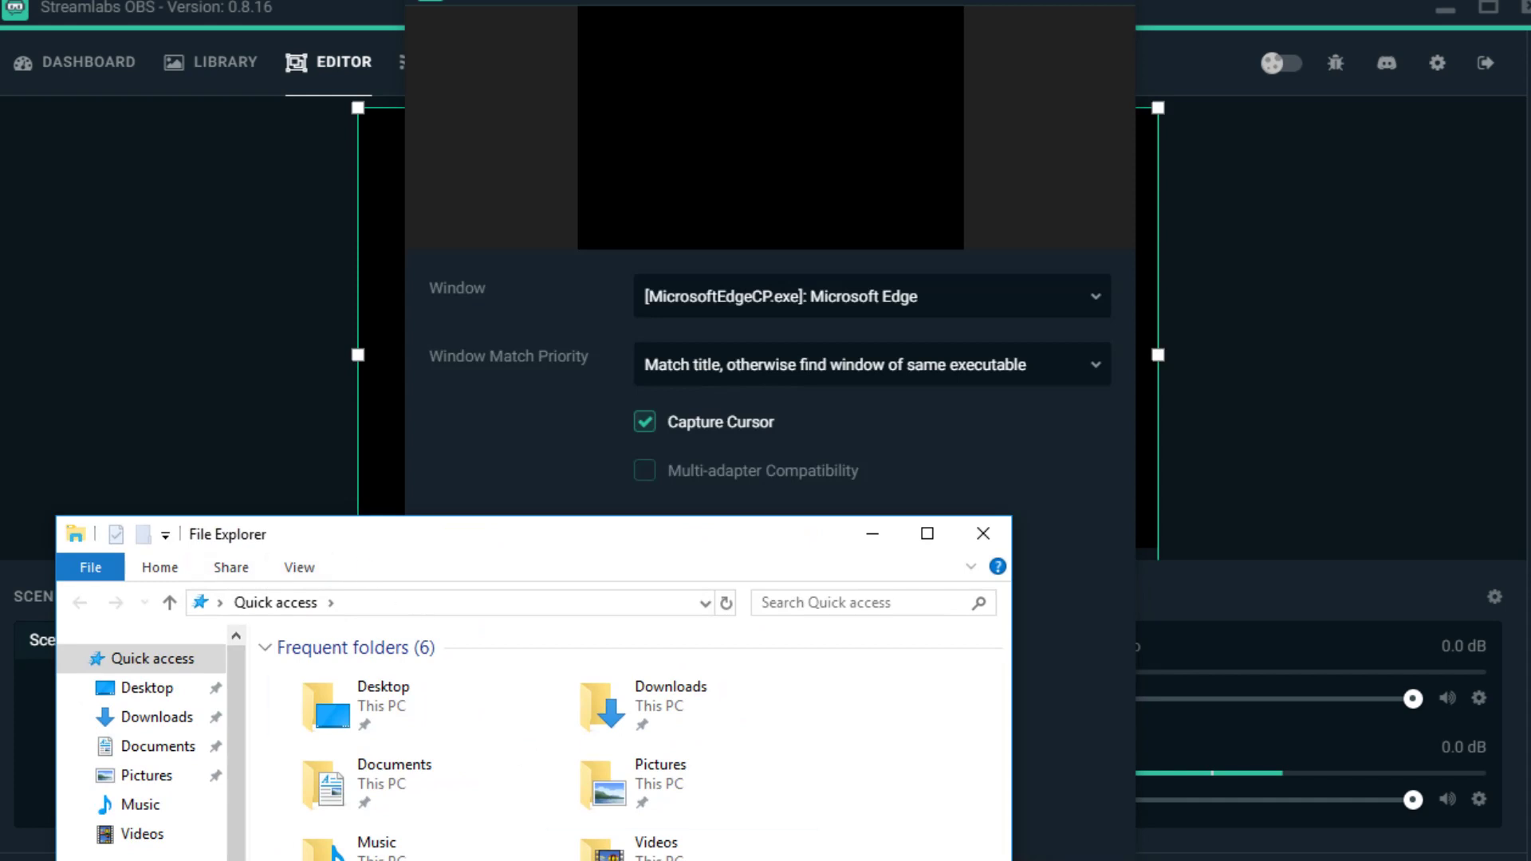
left_click(941, 301)
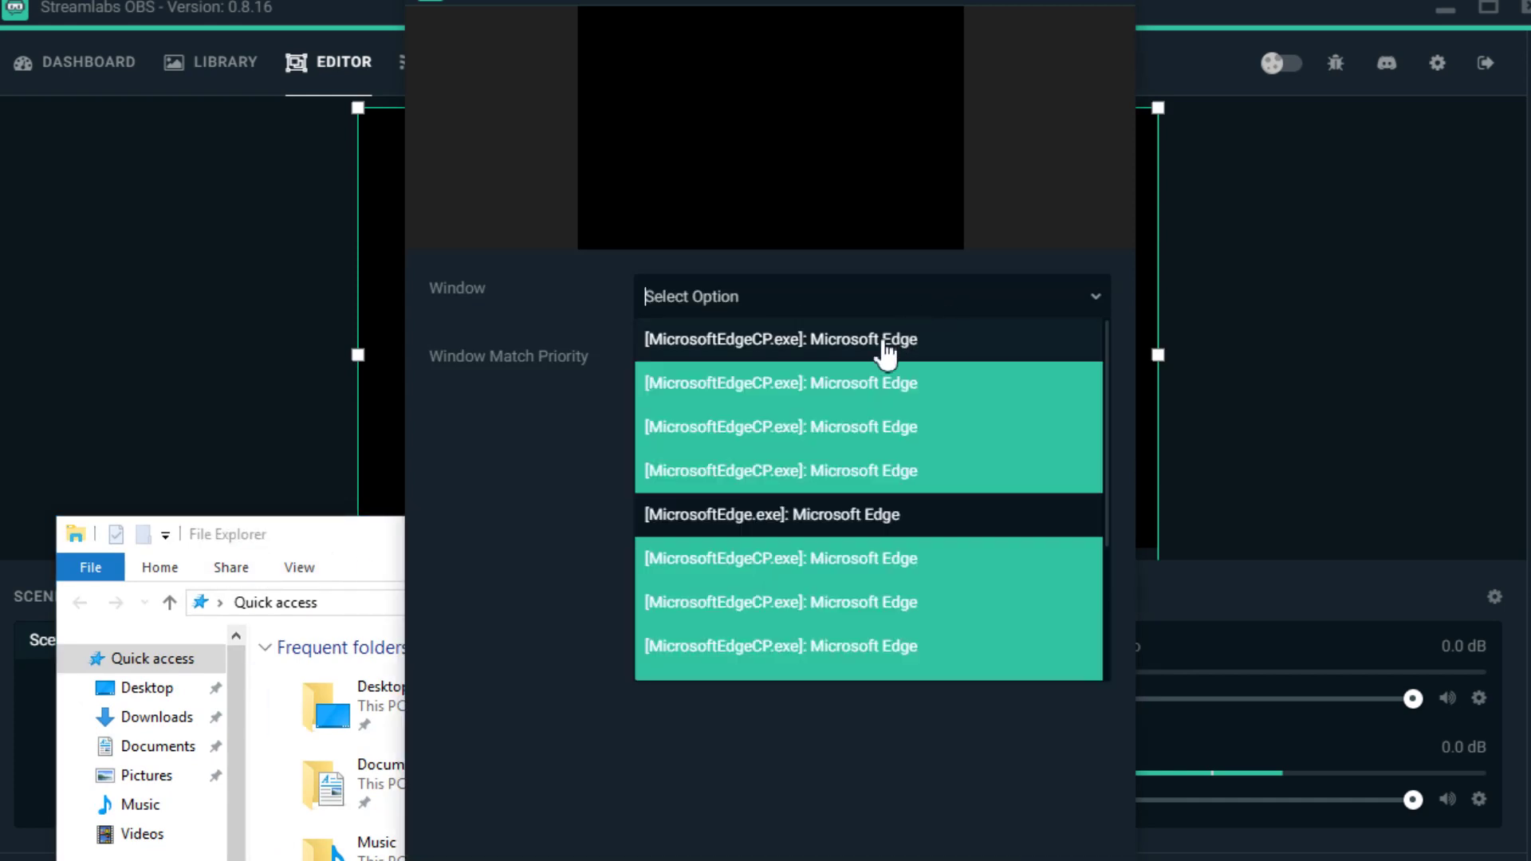
scroll(831, 520, "down", 3)
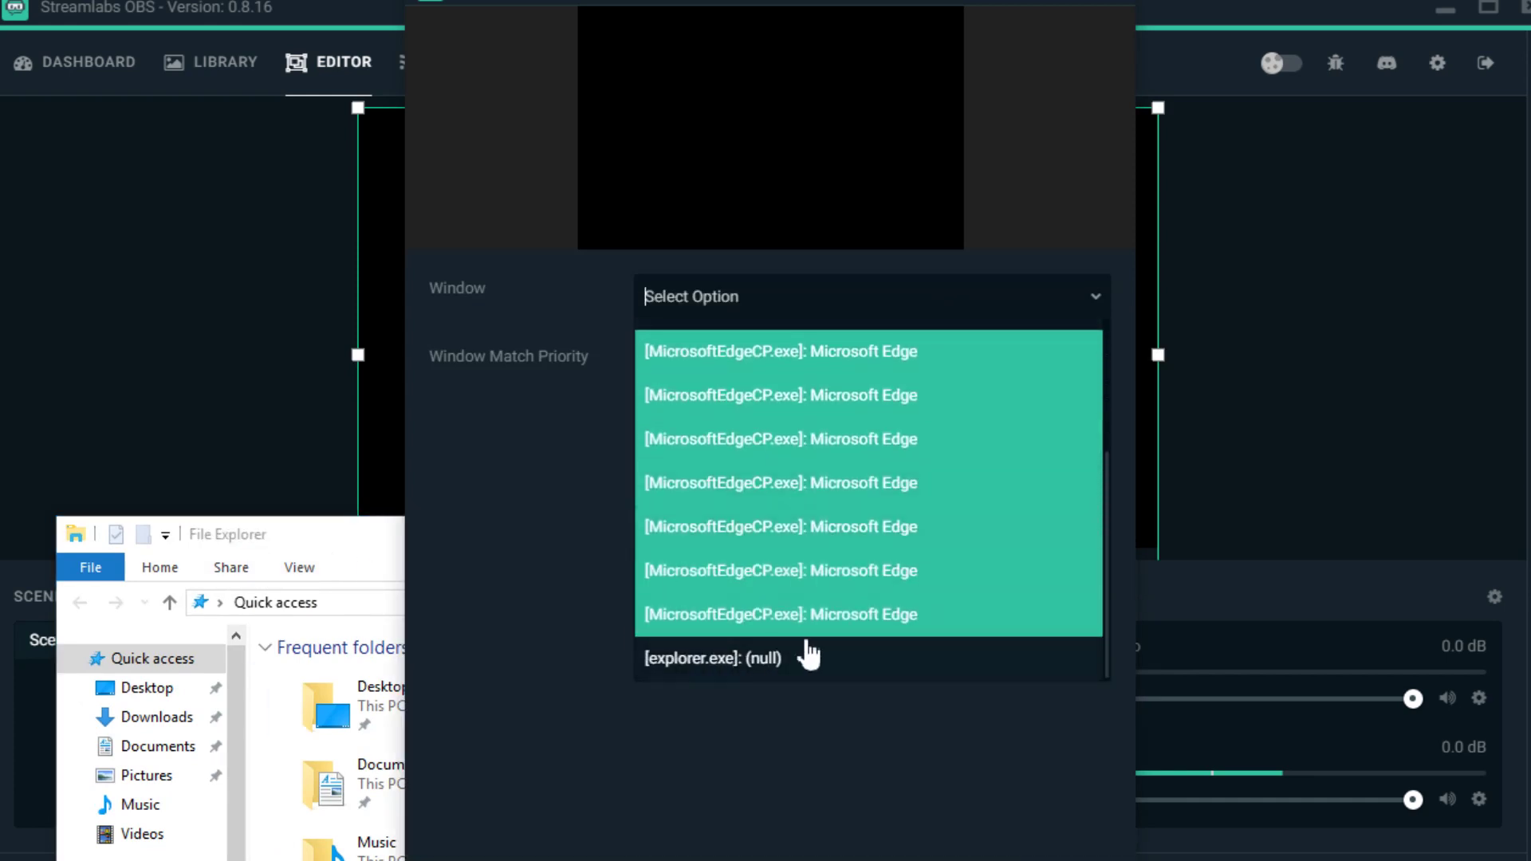
scroll(796, 623, "up", 3)
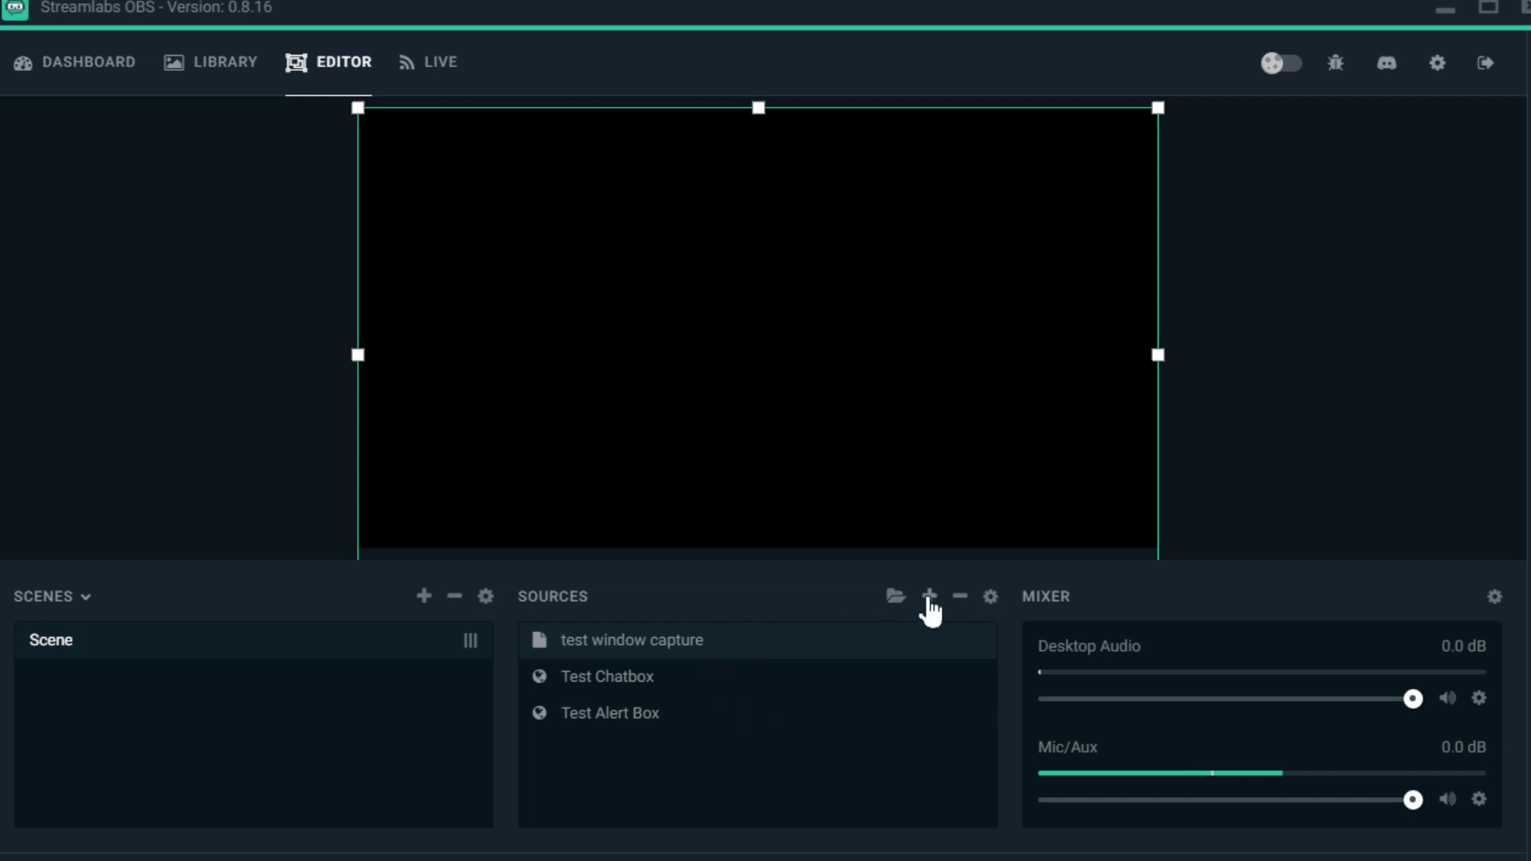
Step: Reopen the properties of test window capture, set the captured window to "[explorer.exe]: File Explorer", and close the properties
left_click(582, 859)
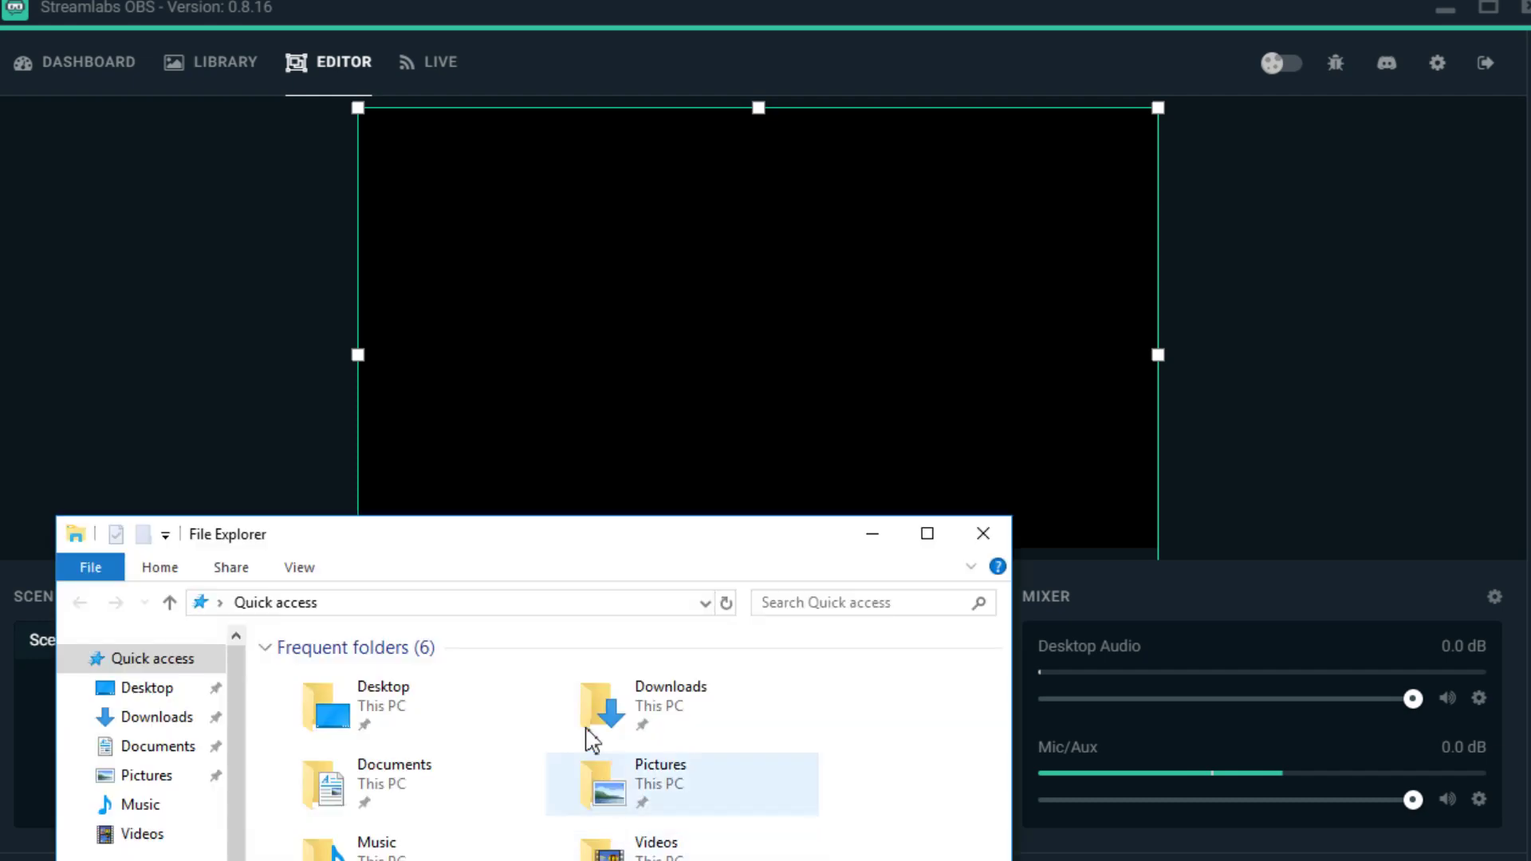
left_click(983, 532)
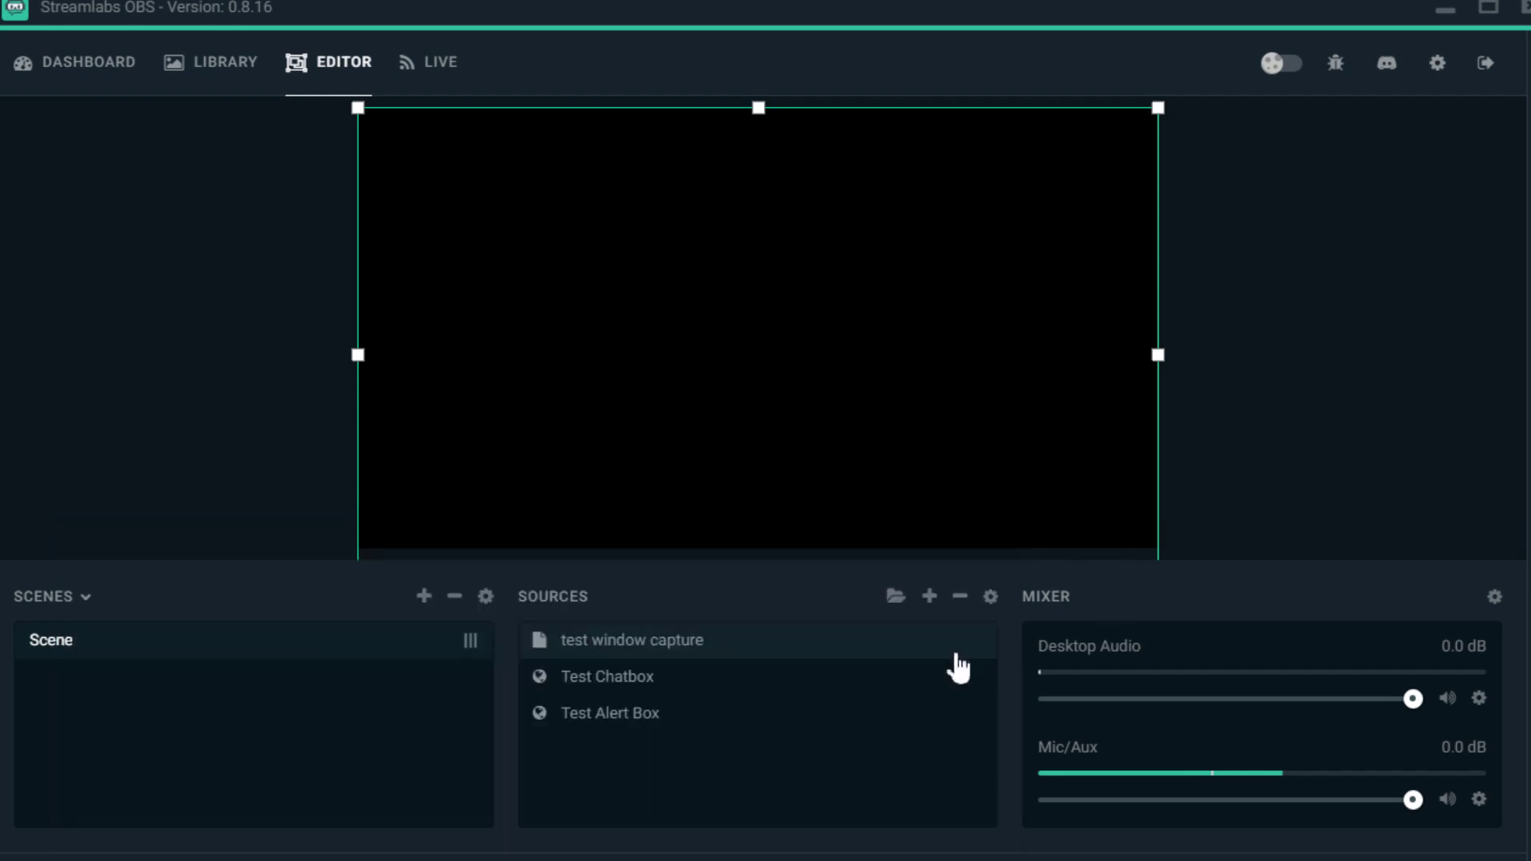
double_click(735, 642)
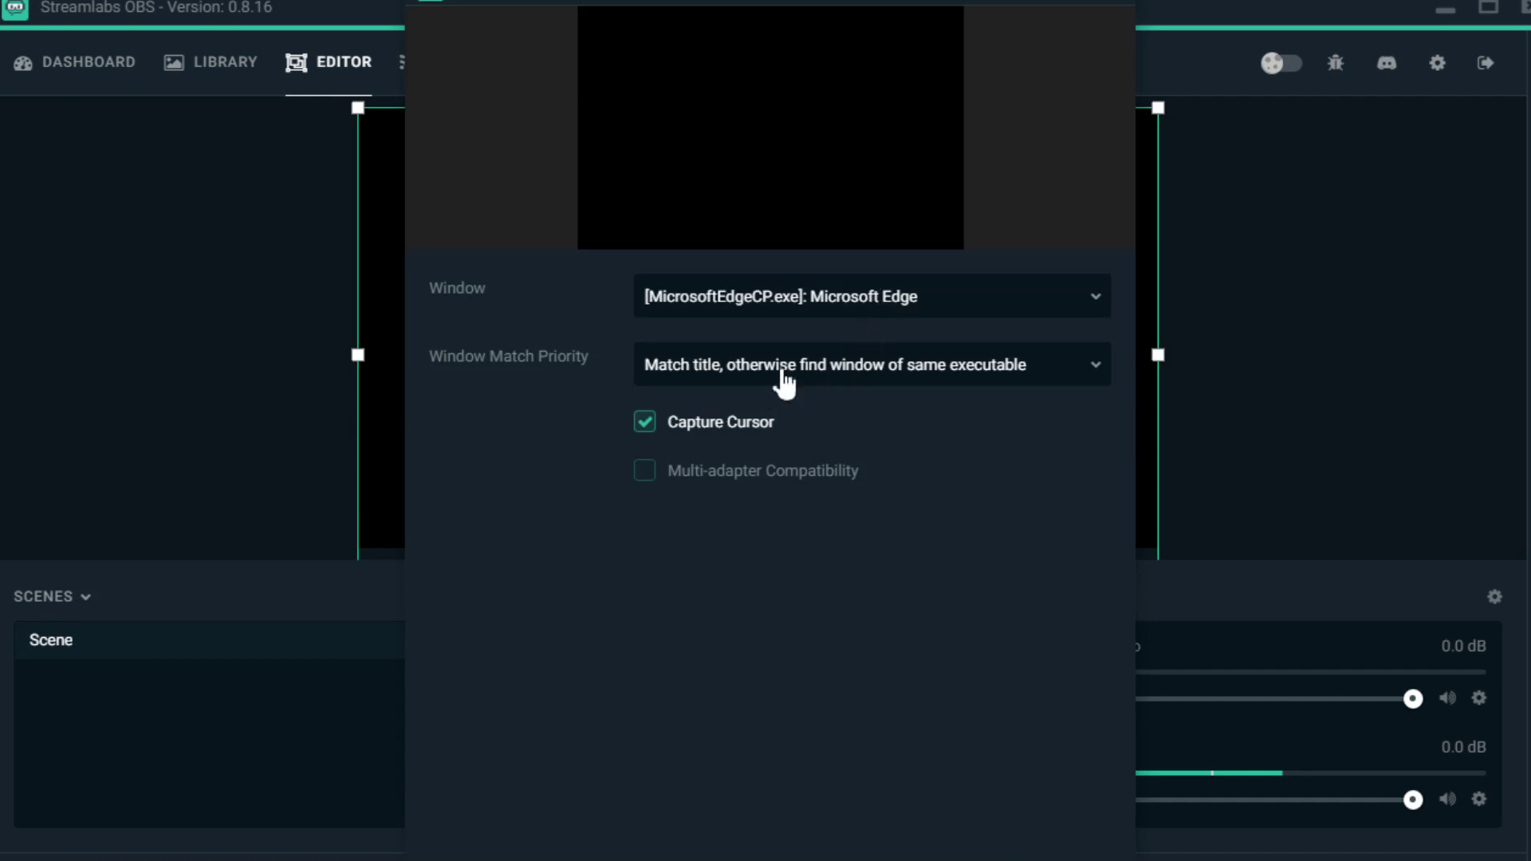
left_click(847, 307)
left_click(864, 338)
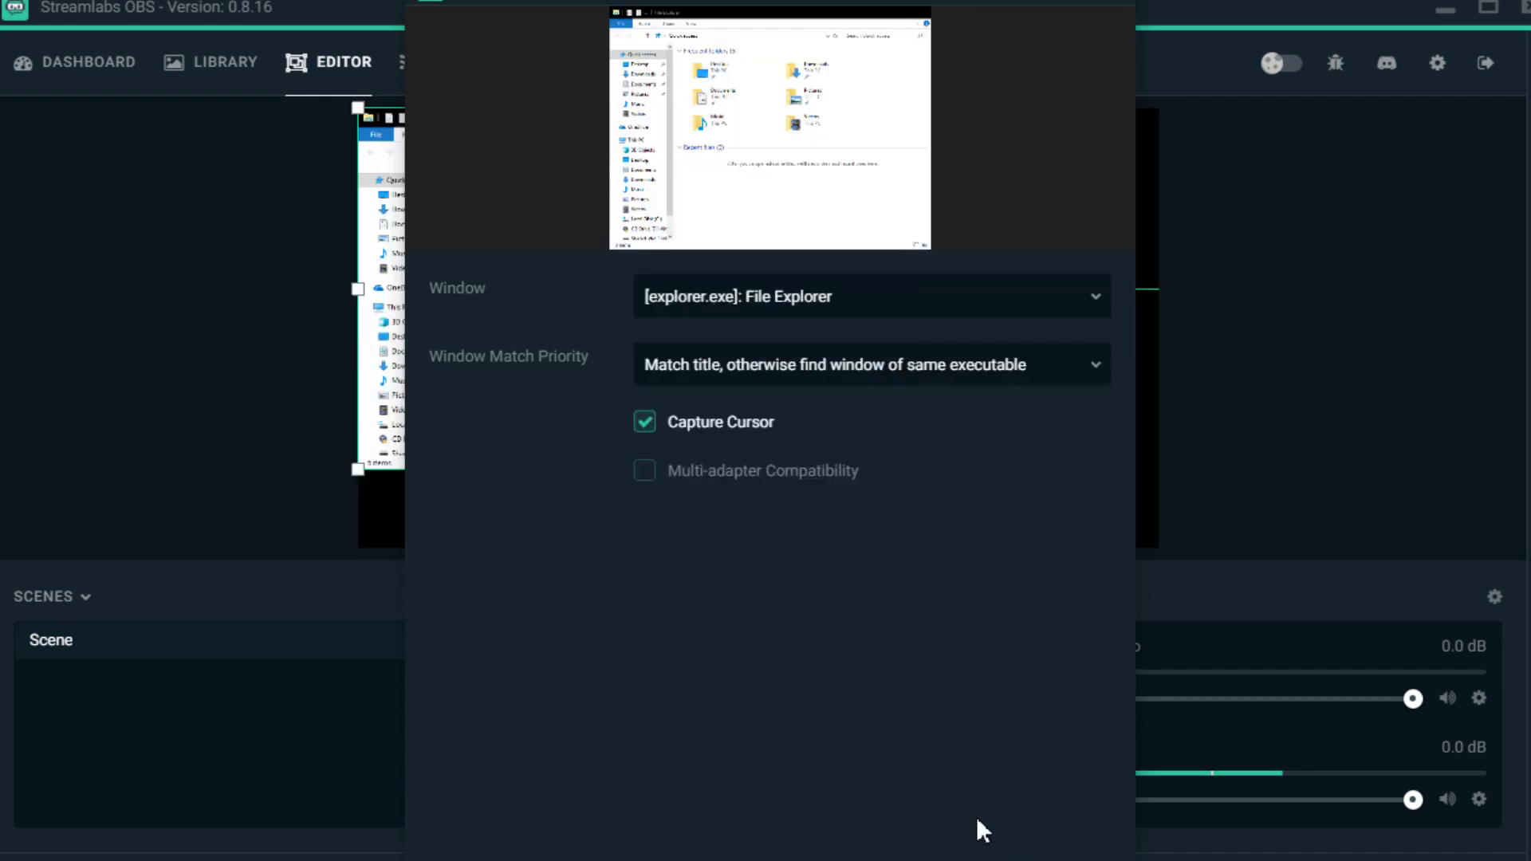
left_click(980, 829)
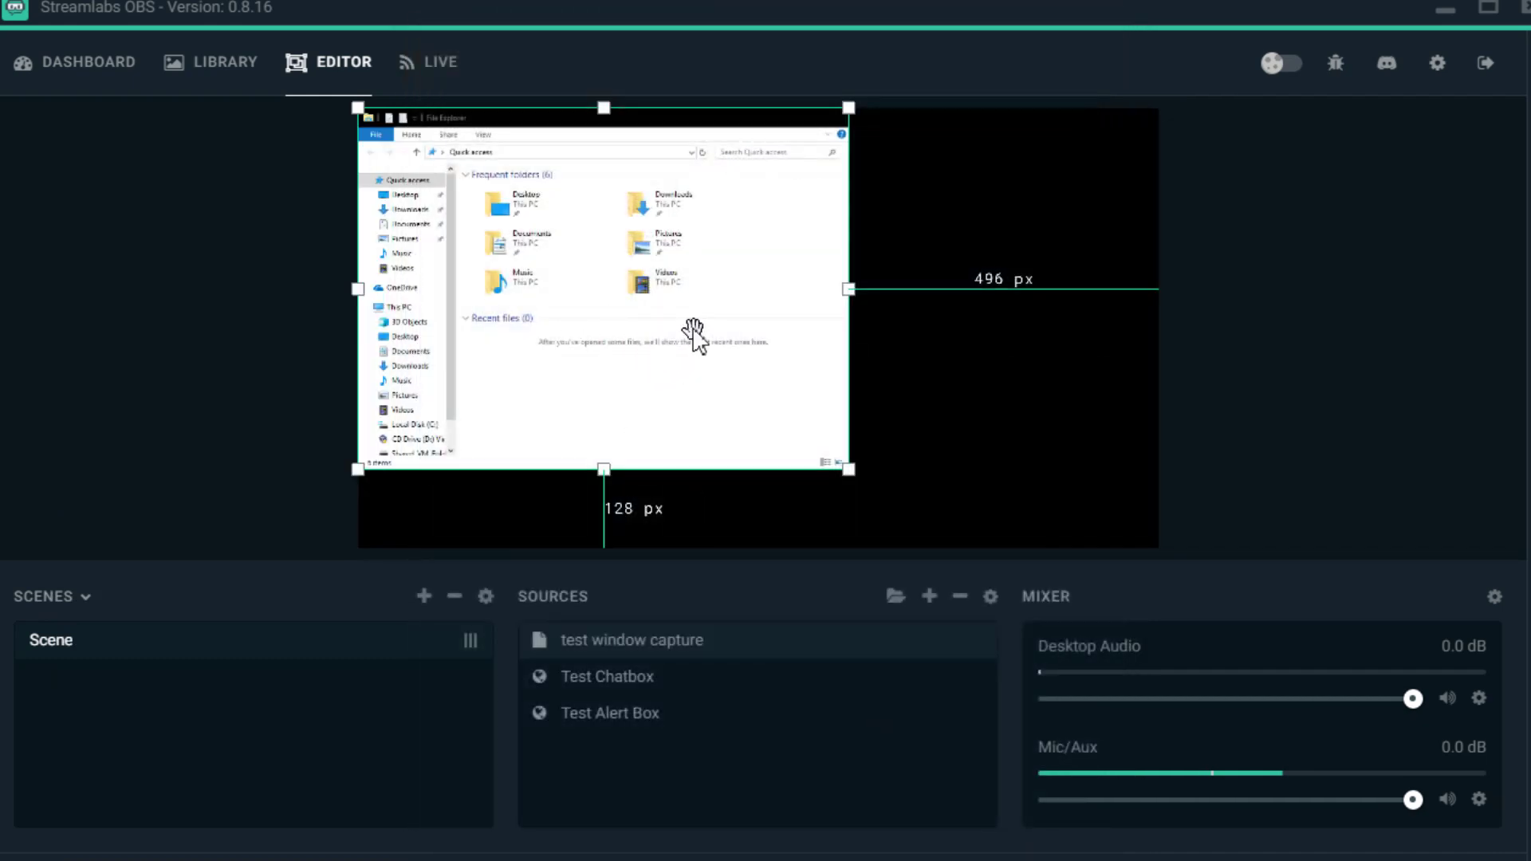
Step: Enlarge the File Explorer capture from the canvas's upper-left corner, leaving about 335 px to the right edge, and deselect it
left_click_drag(694, 335, 661, 379)
left_click_drag(848, 469, 950, 408)
left_click(1358, 443)
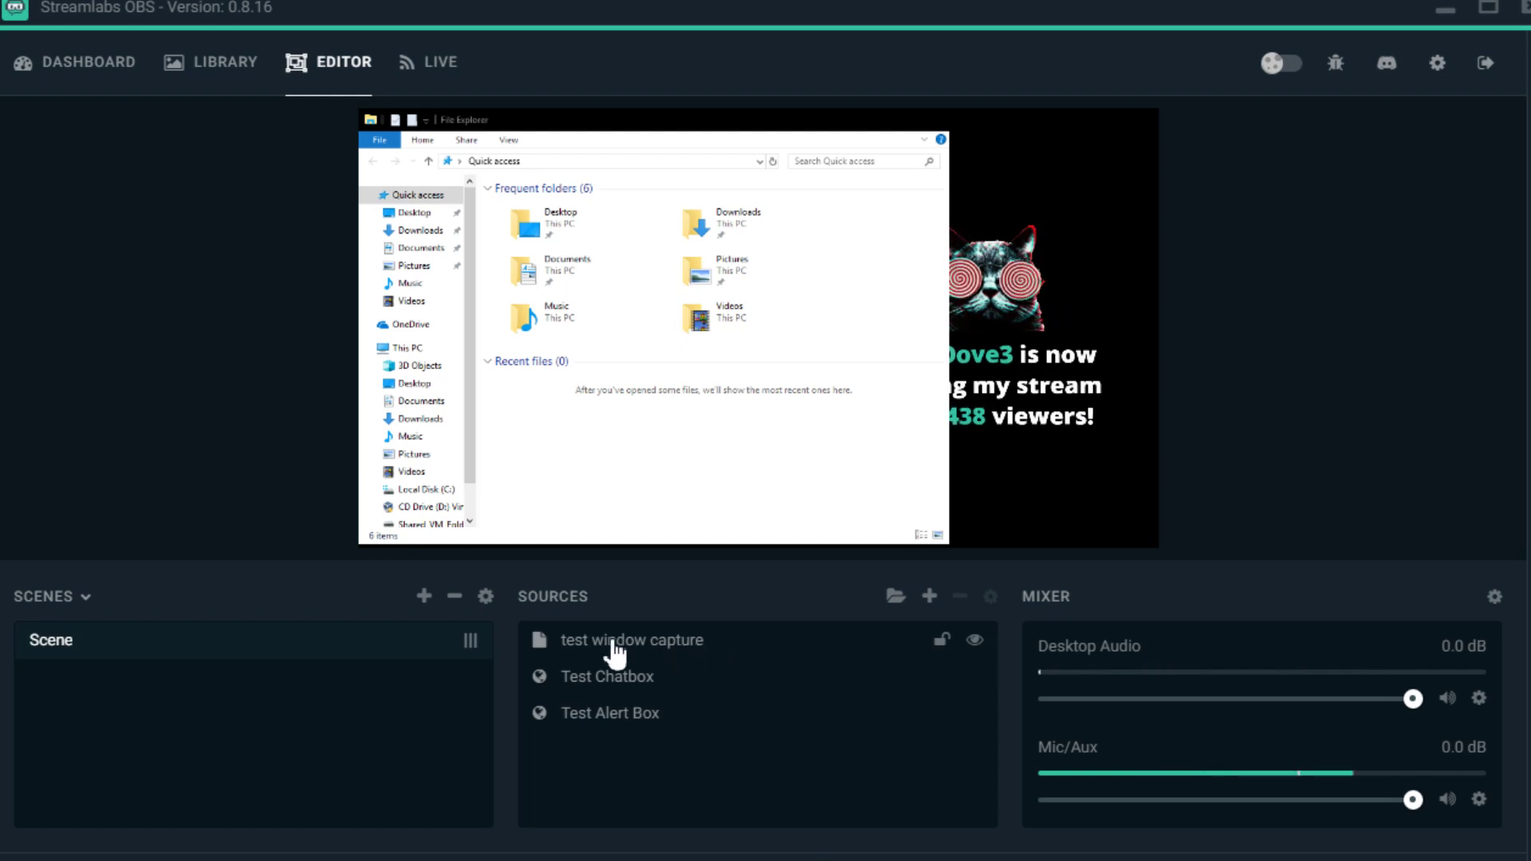
Step: Reorder the sources so that test window capture sits below Test Chatbox and Test Alert Box
left_click(722, 655)
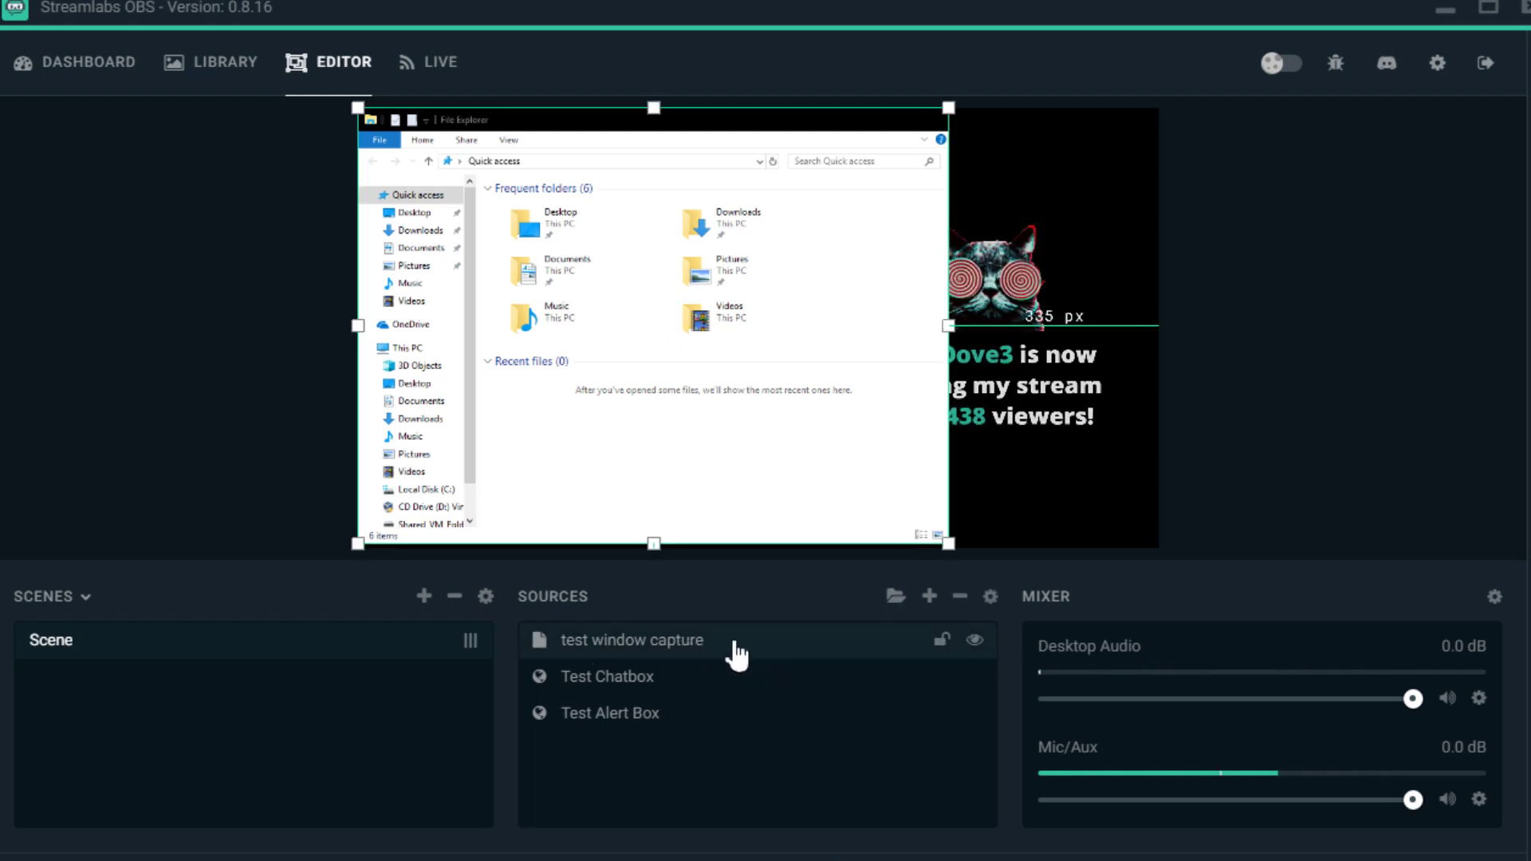
left_click_drag(737, 655, 749, 718)
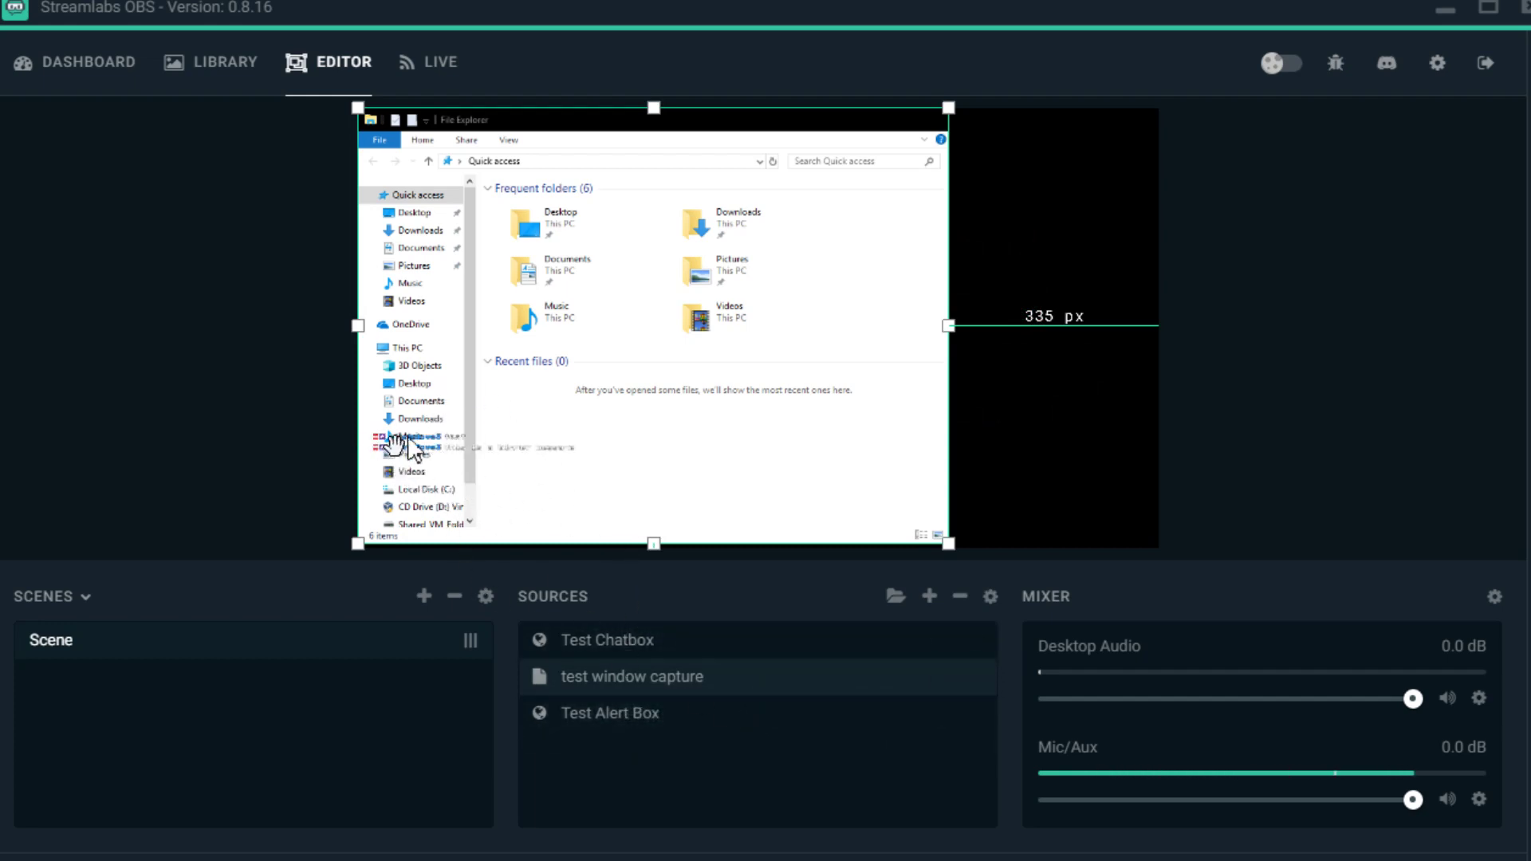
left_click_drag(688, 676, 708, 750)
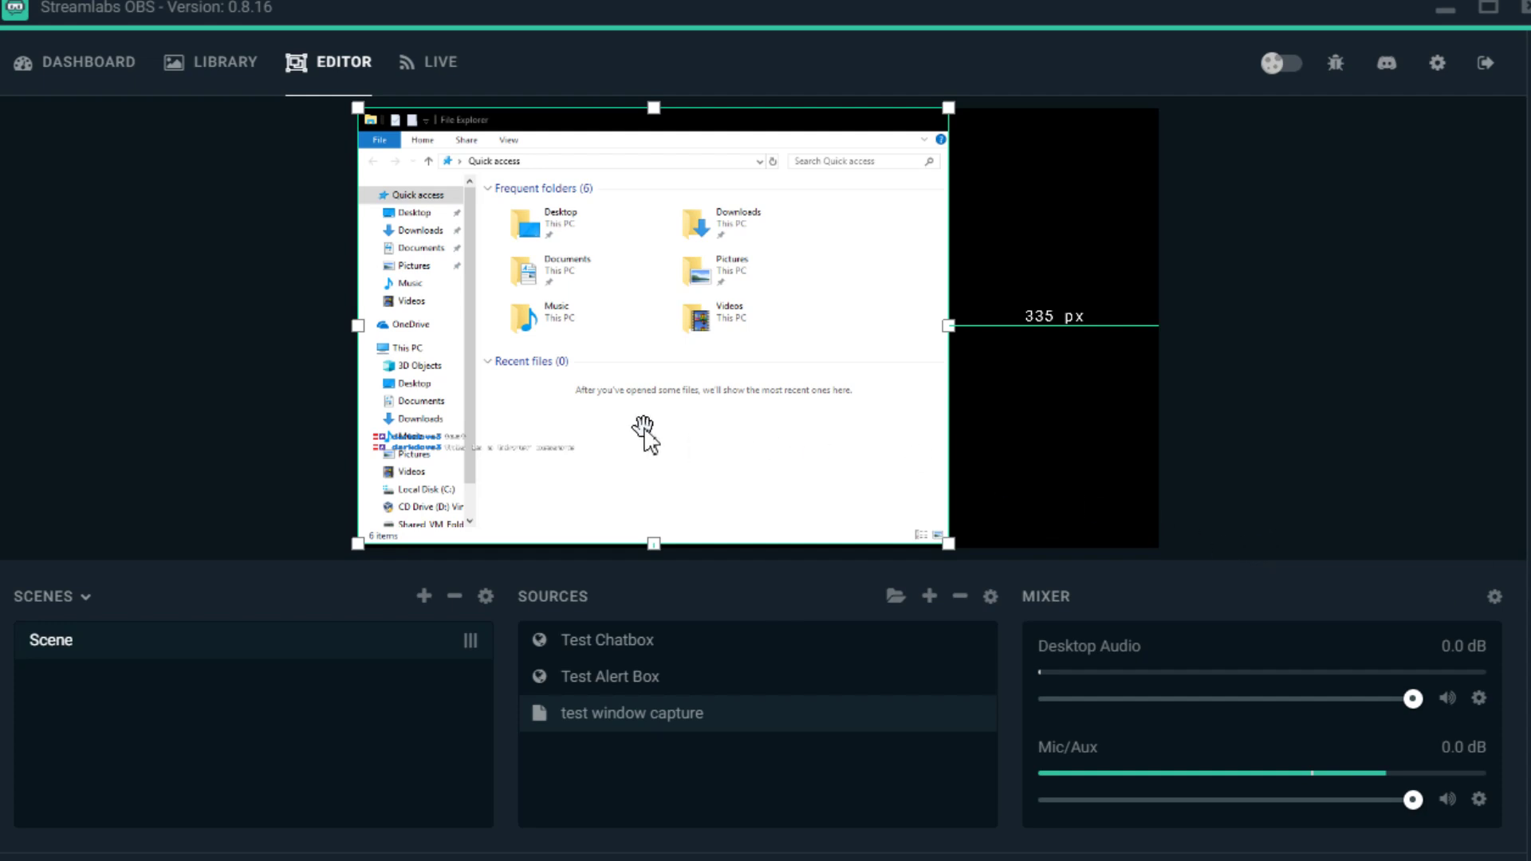
Step: Open the Library and browse through the available stream overlays
left_click(208, 64)
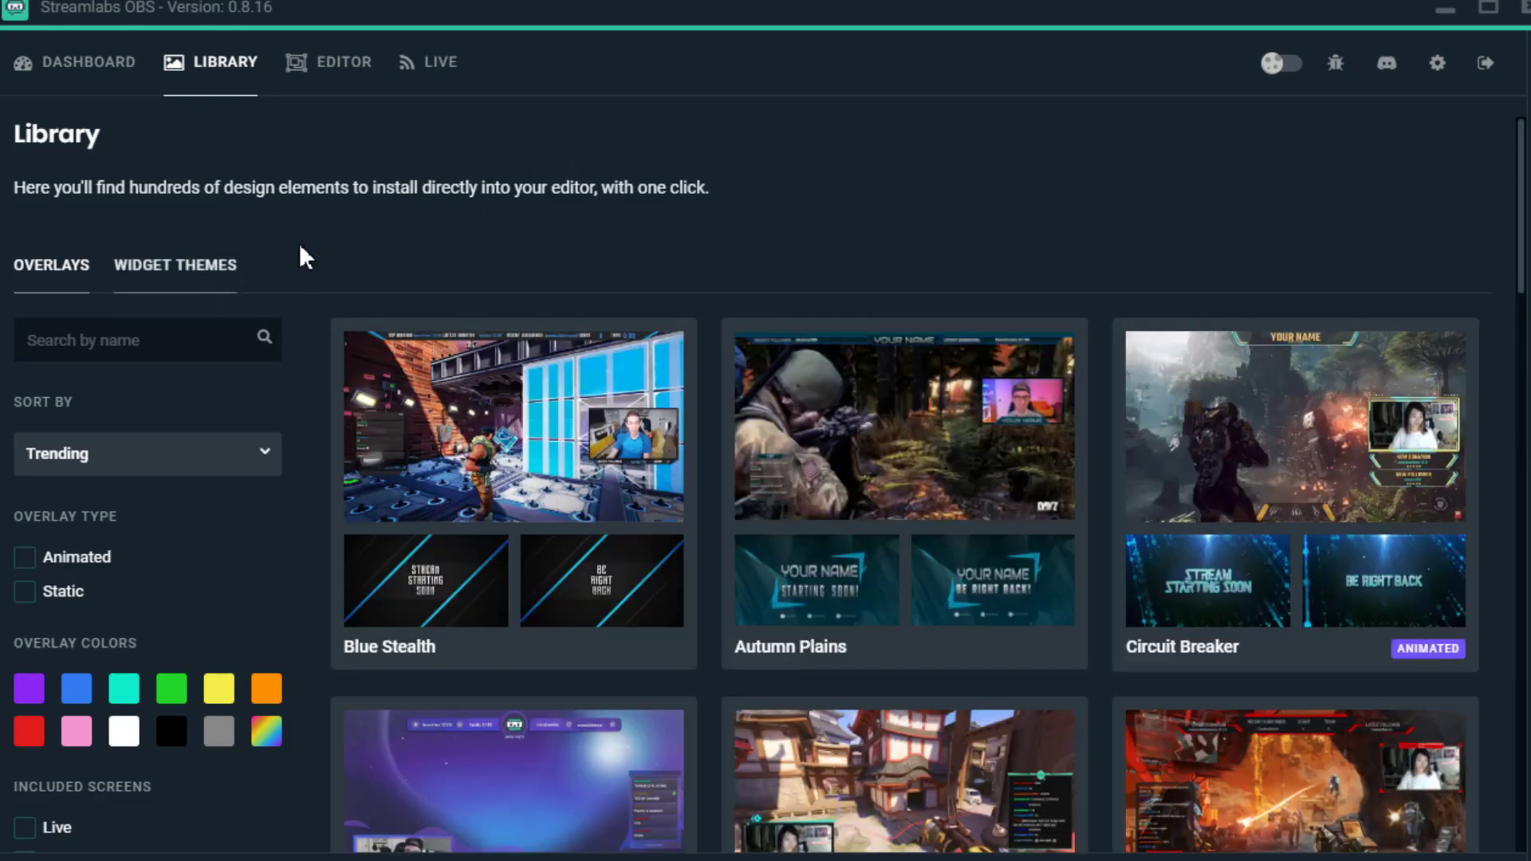
scroll(1102, 356, "down", 9)
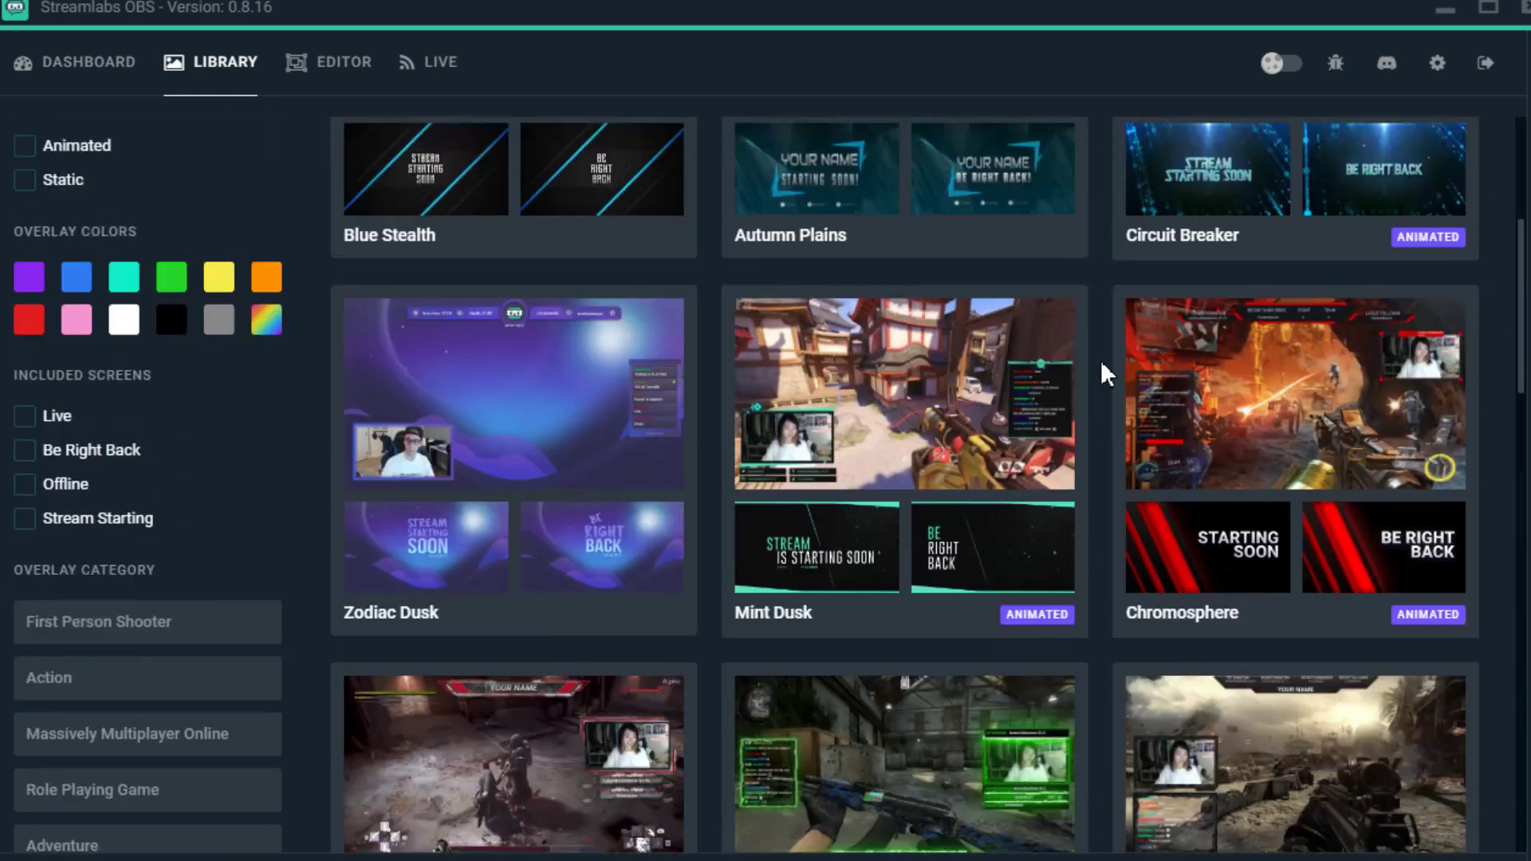
scroll(1100, 360, "down", 9)
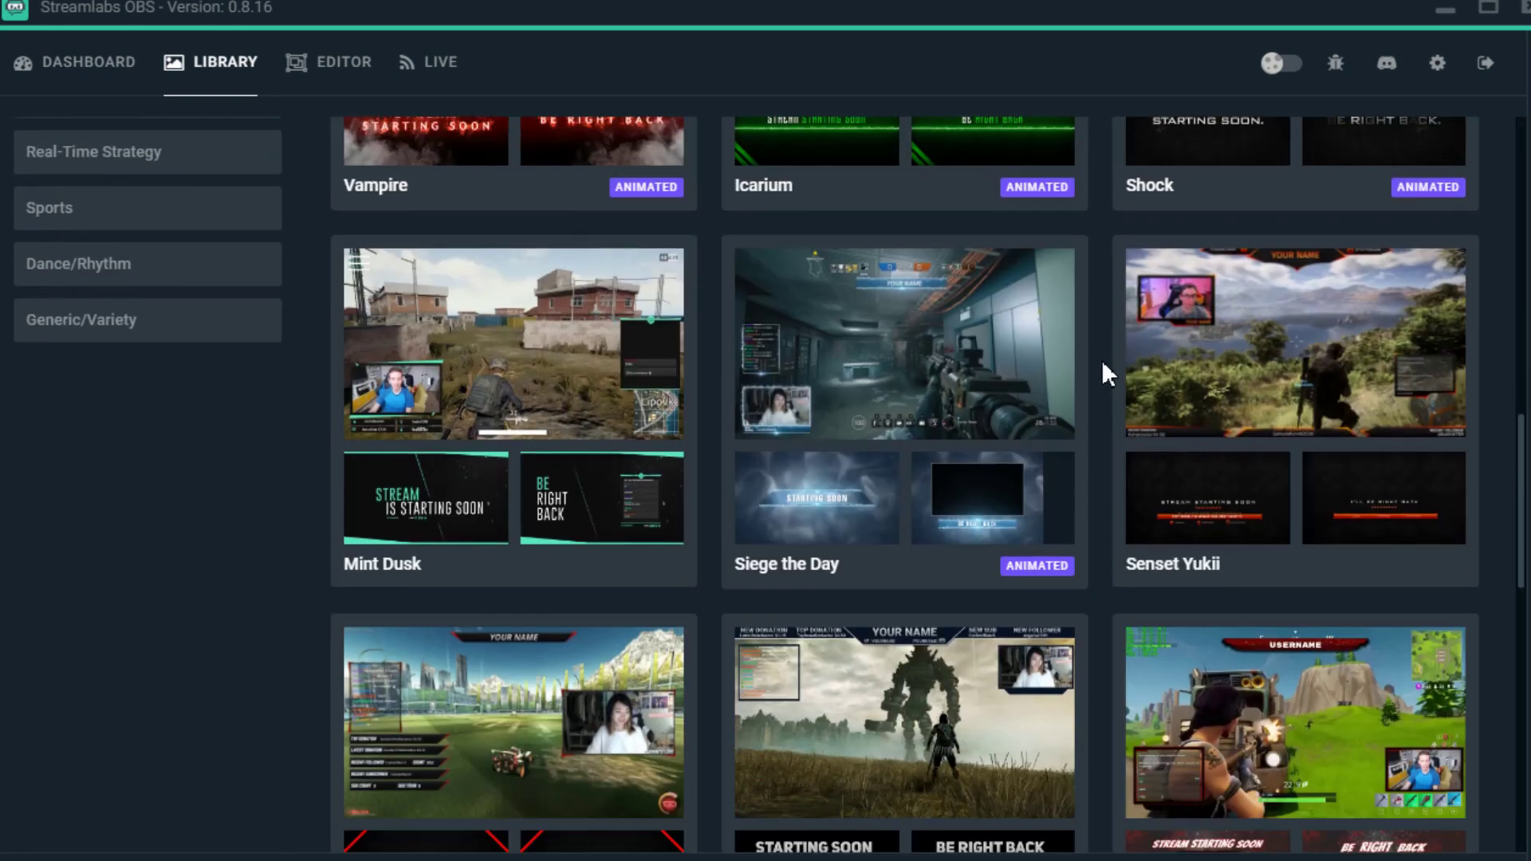
scroll(1107, 367, "down", 8)
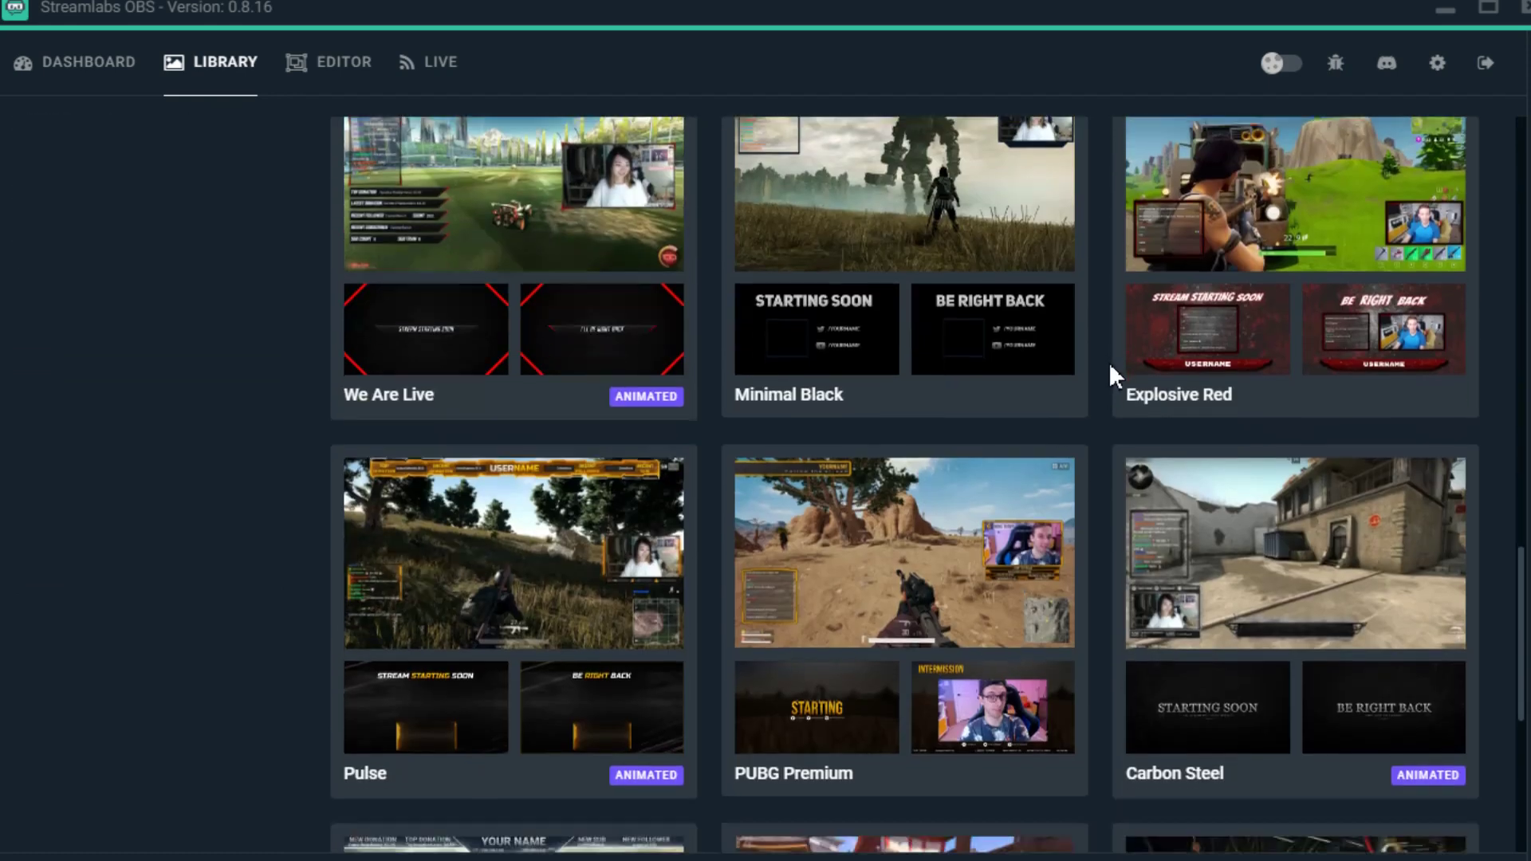
Step: Look through the rest of the first page of overlays and the sort, type, colour, included screen and category filters
scroll(1110, 386, "down", 3)
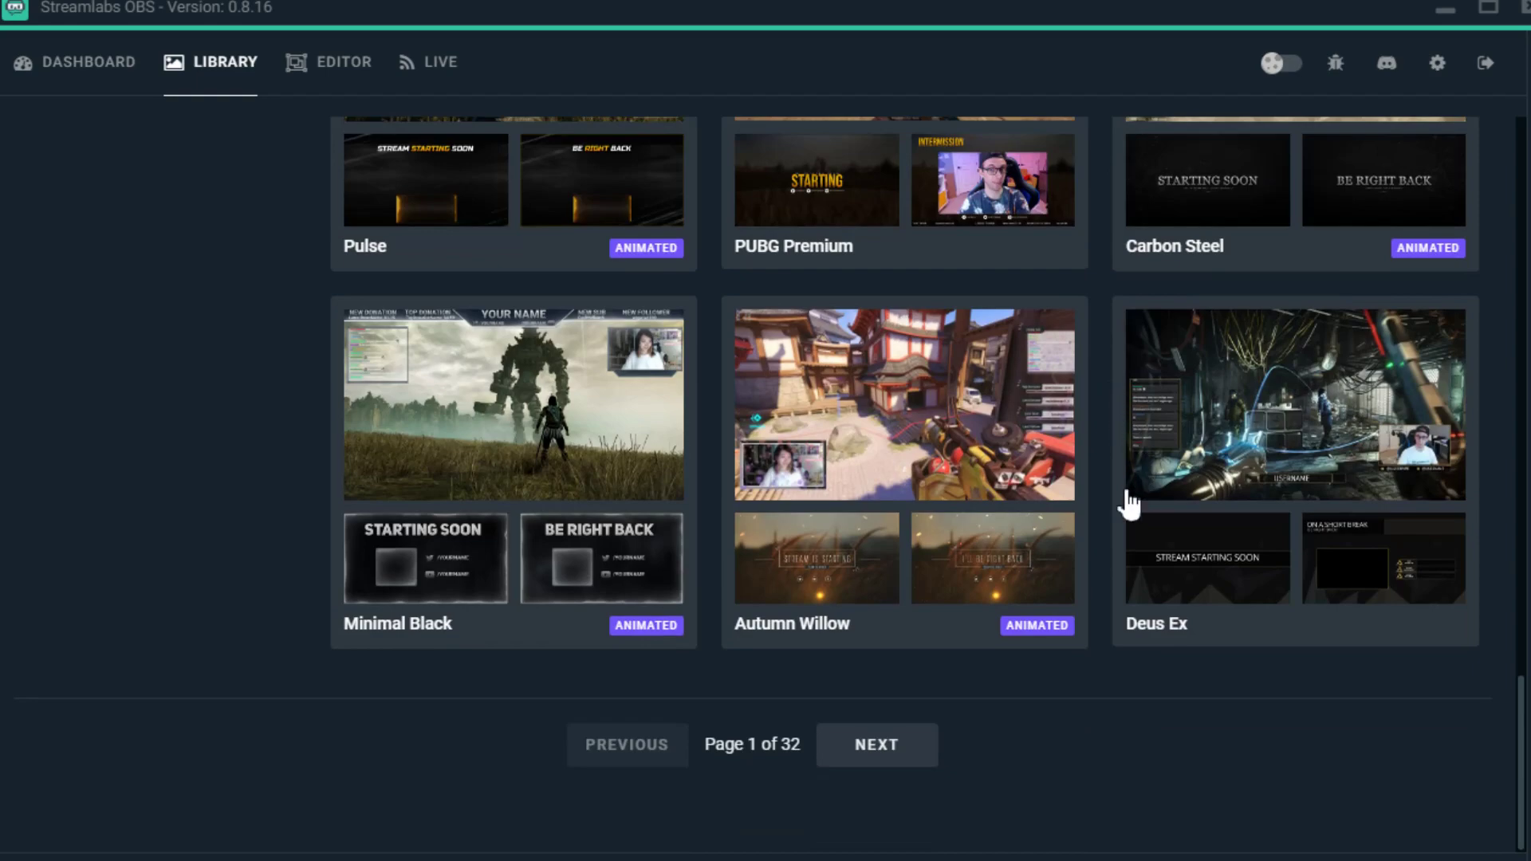
scroll(1101, 511, "up", 10)
scroll(1099, 517, "up", 10)
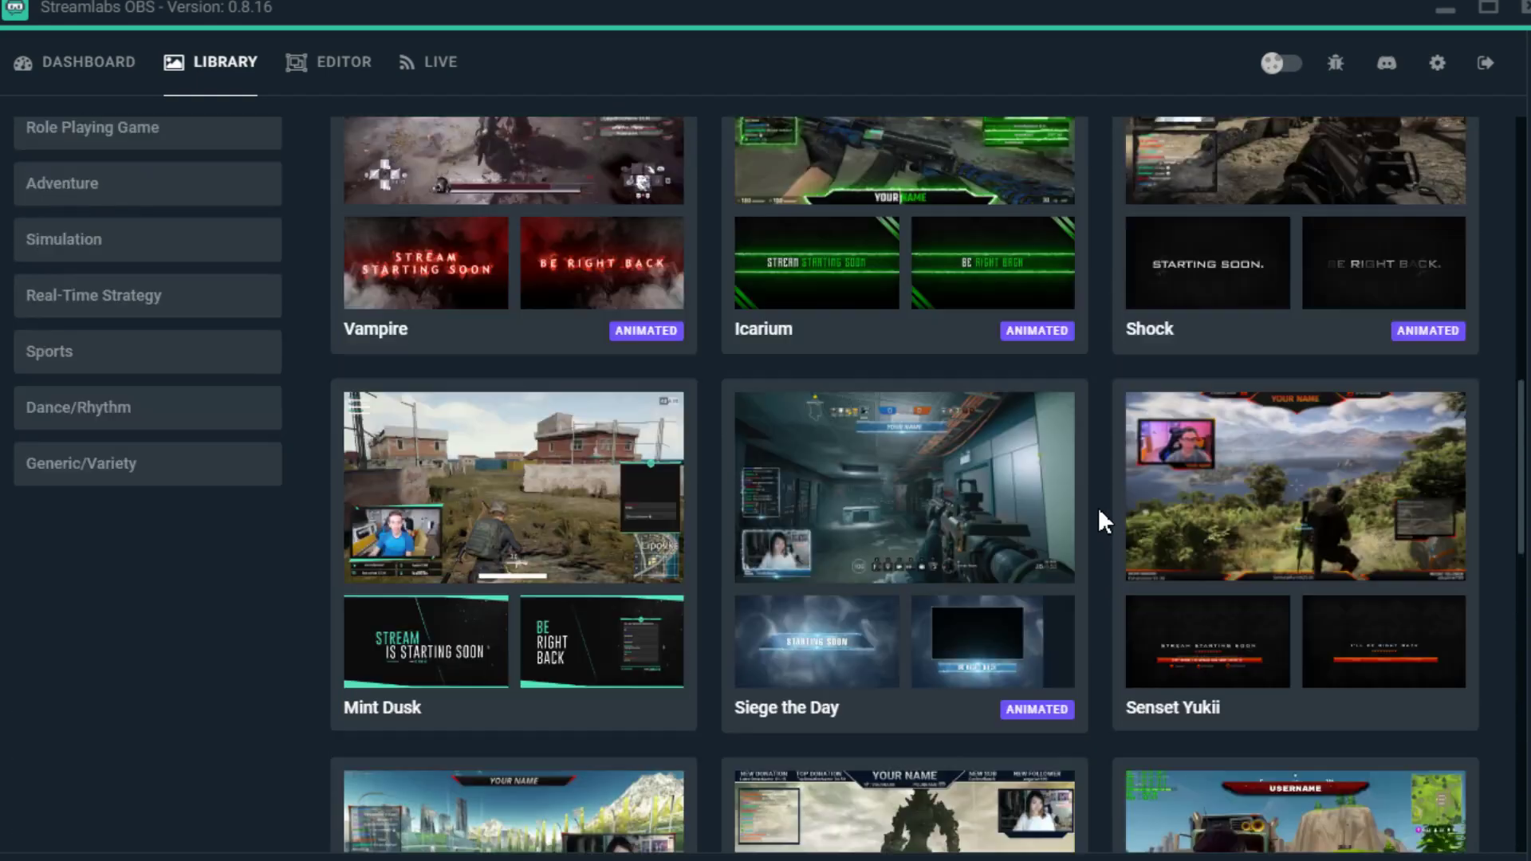
scroll(1100, 507, "up", 5)
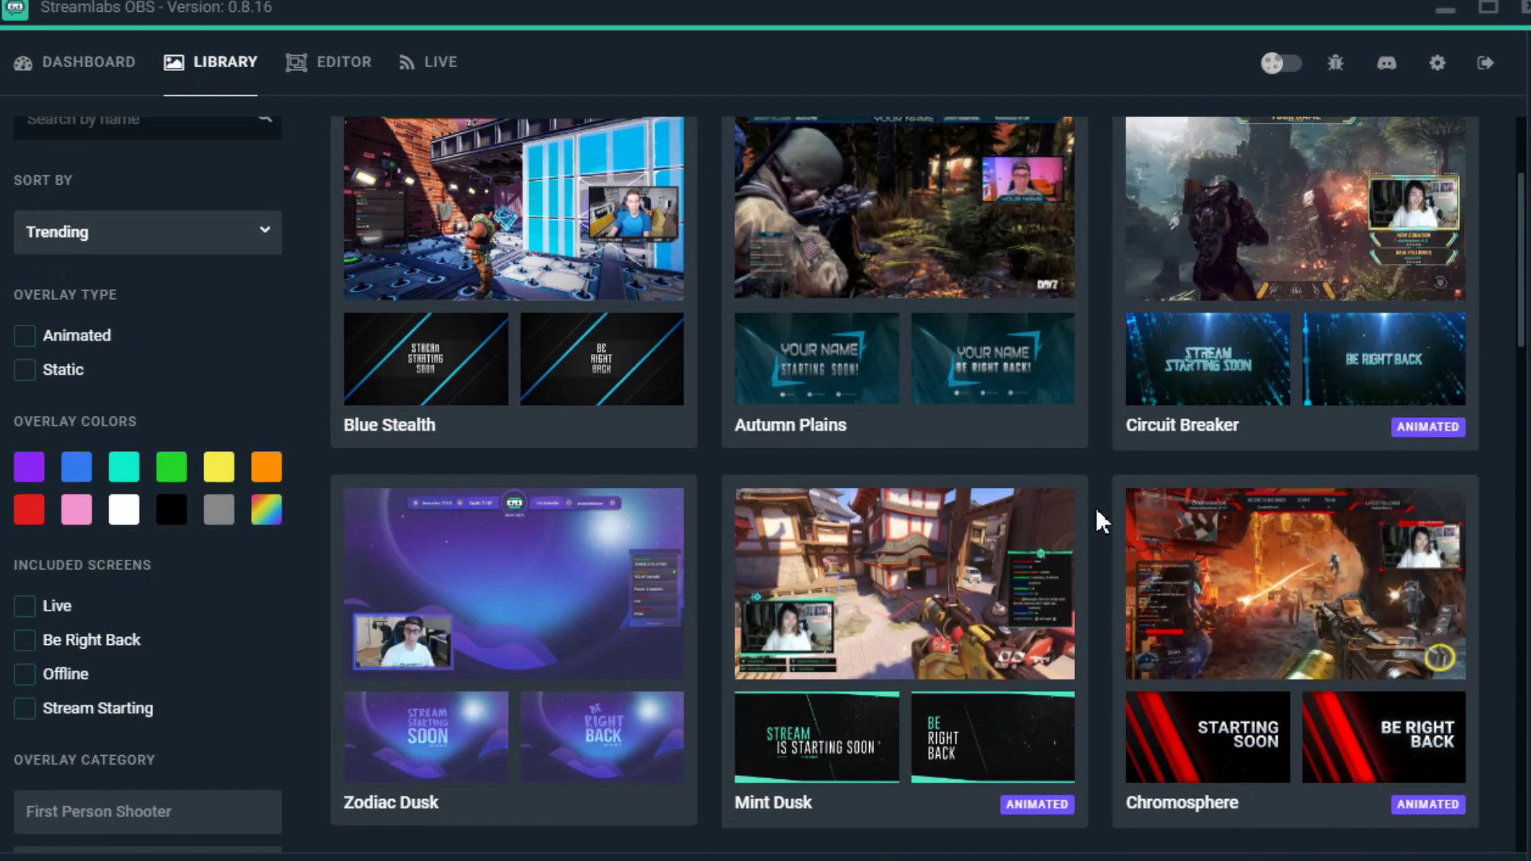
scroll(1098, 501, "up", 3)
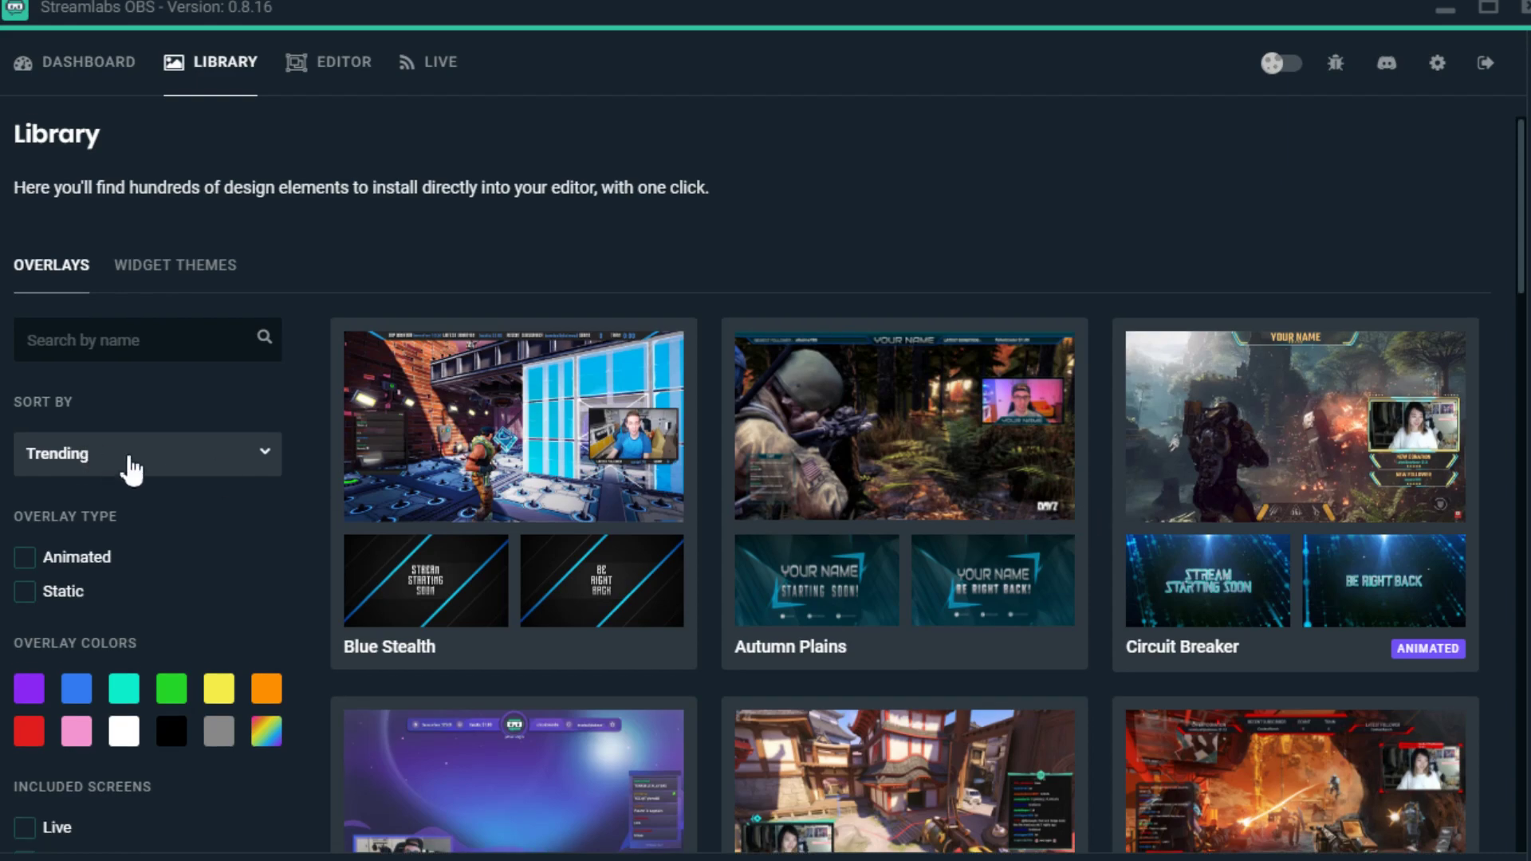
scroll(299, 407, "down", 6)
scroll(307, 402, "down", 3)
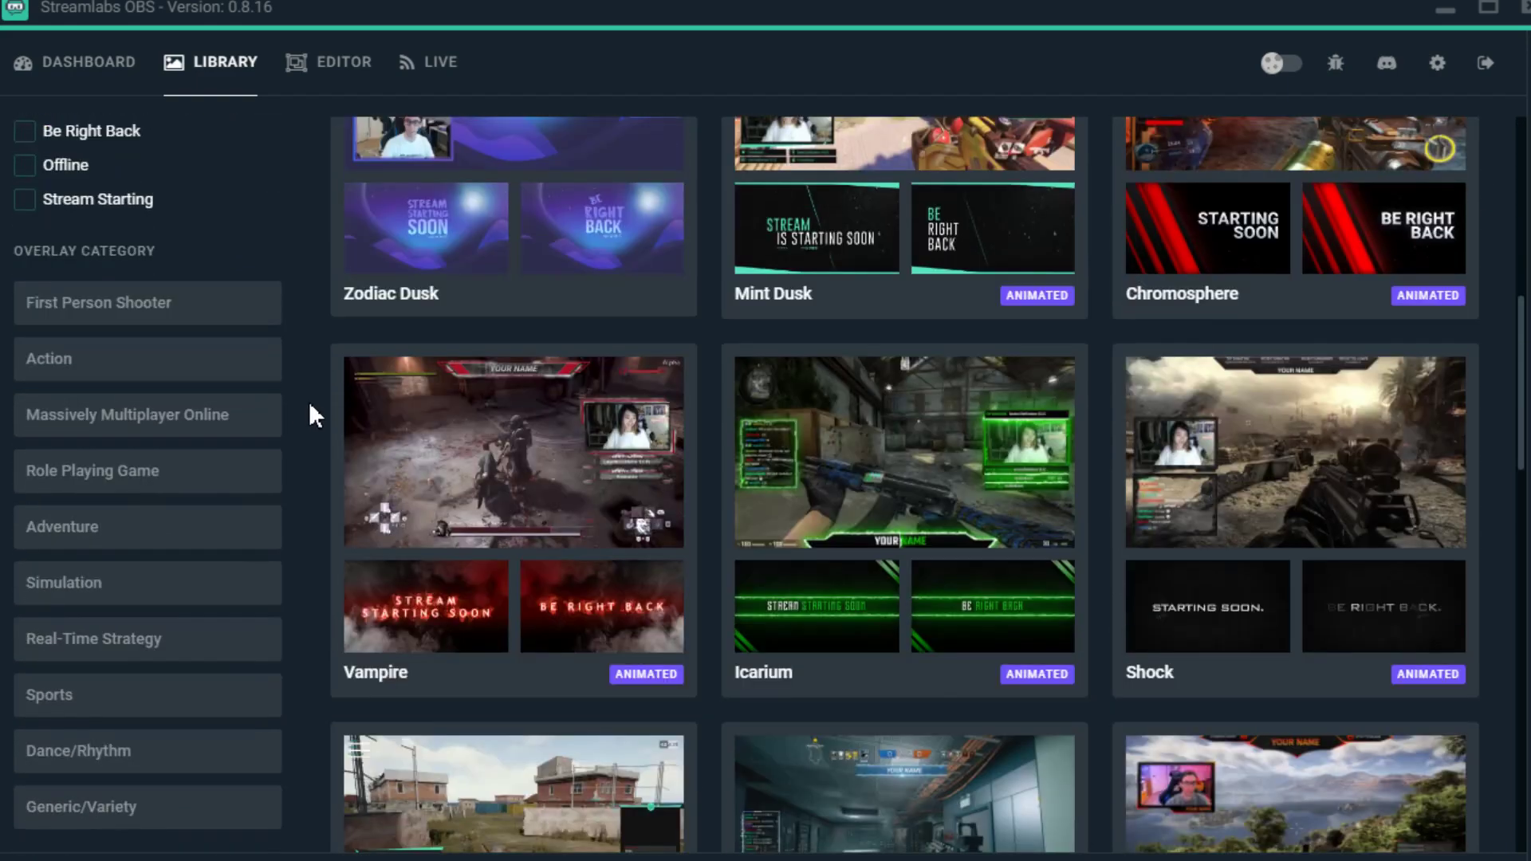
scroll(319, 399, "down", 3)
scroll(319, 398, "up", 5)
scroll(319, 399, "up", 4)
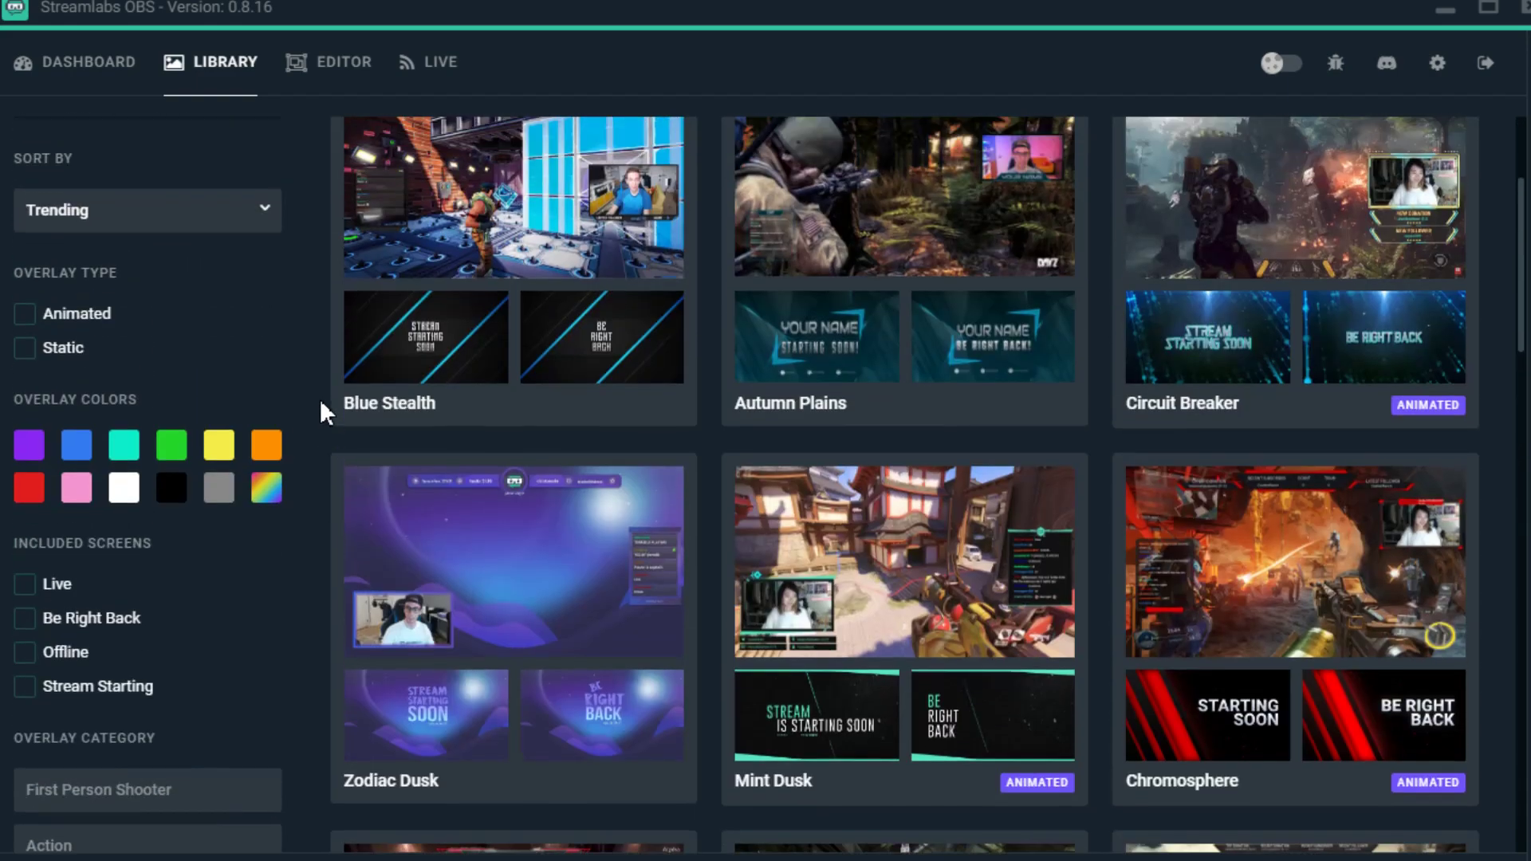
scroll(319, 399, "up", 3)
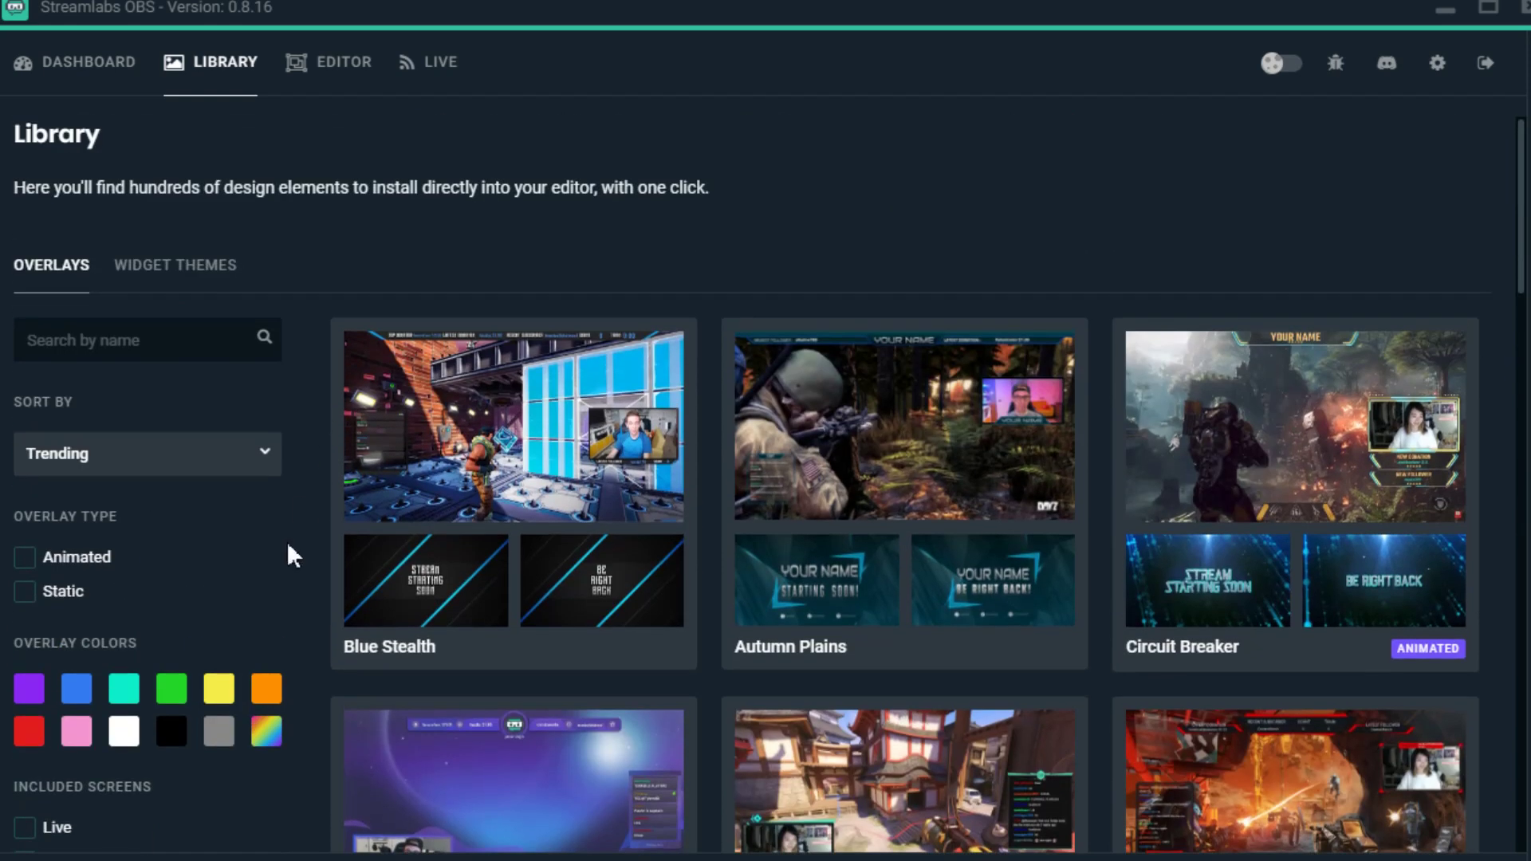
Step: Filter the overlays to Static and view the details and preview of the Minimal Black overlay
left_click(25, 592)
scroll(1096, 621, "down", 5)
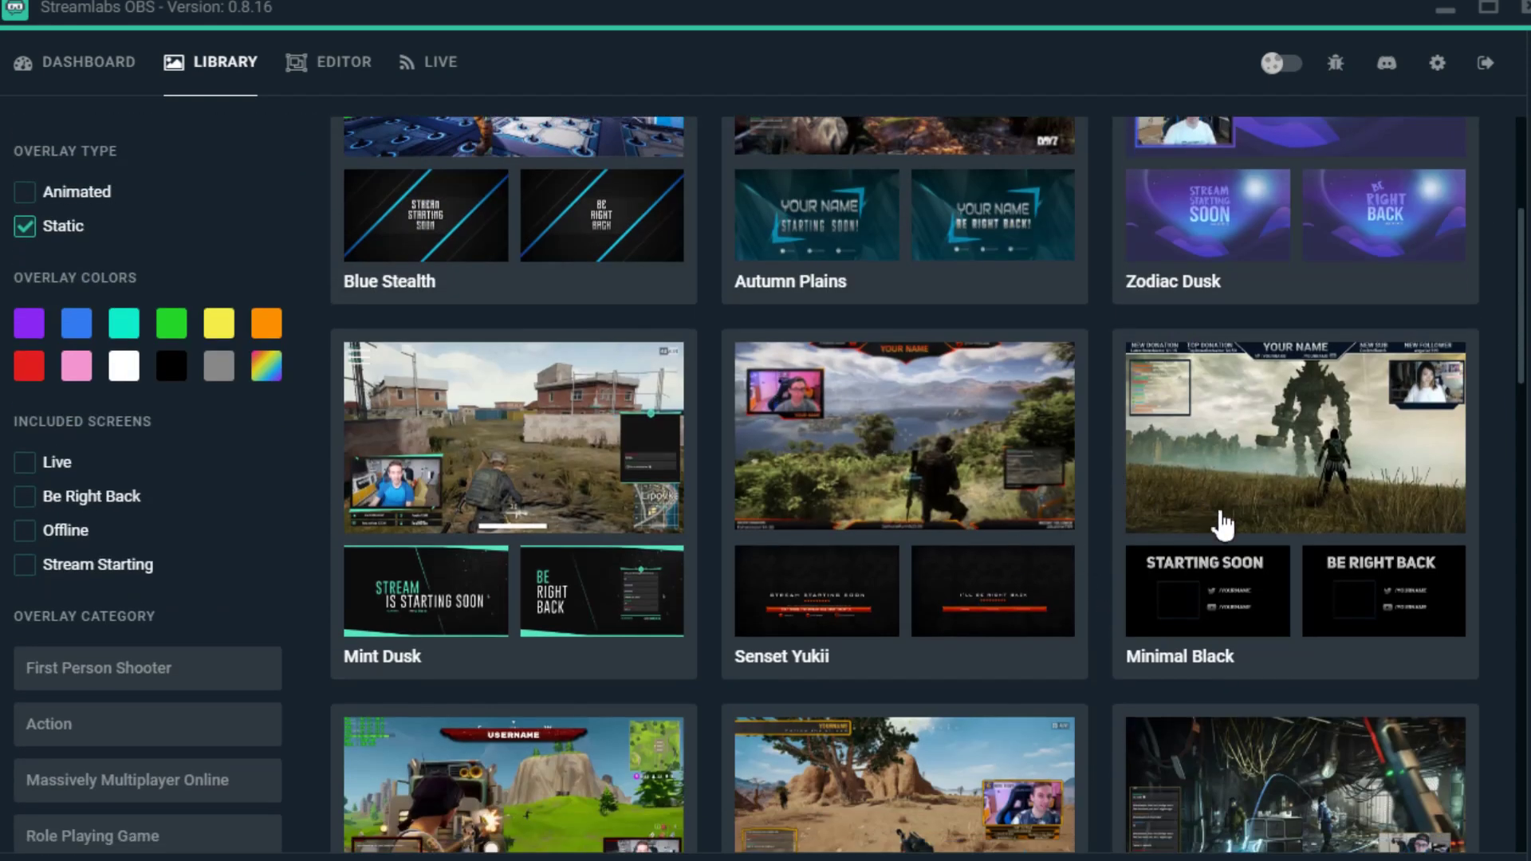
left_click(1311, 494)
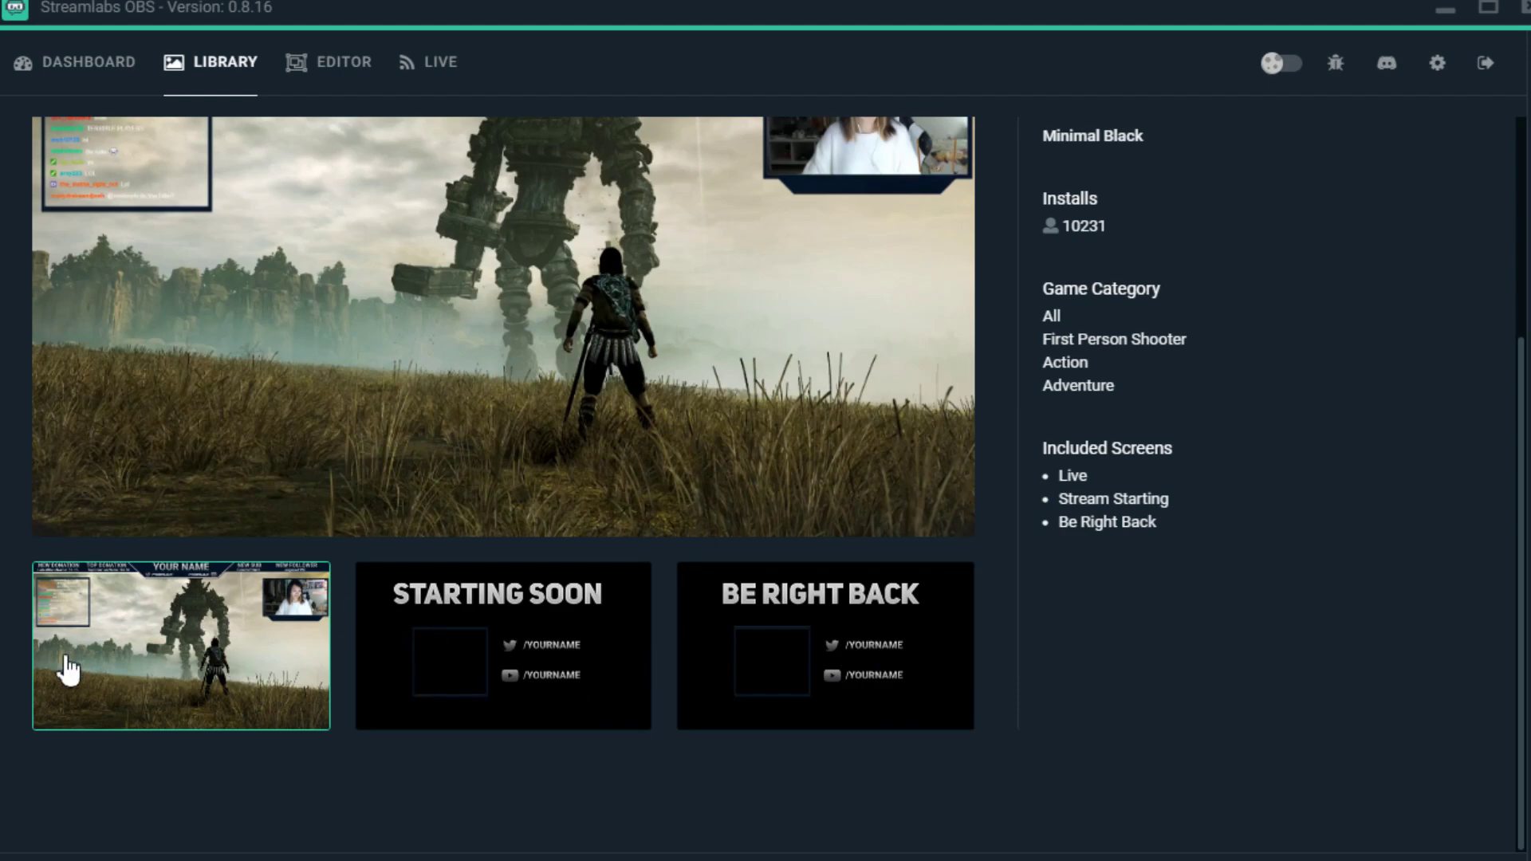
scroll(232, 654, "up", 2)
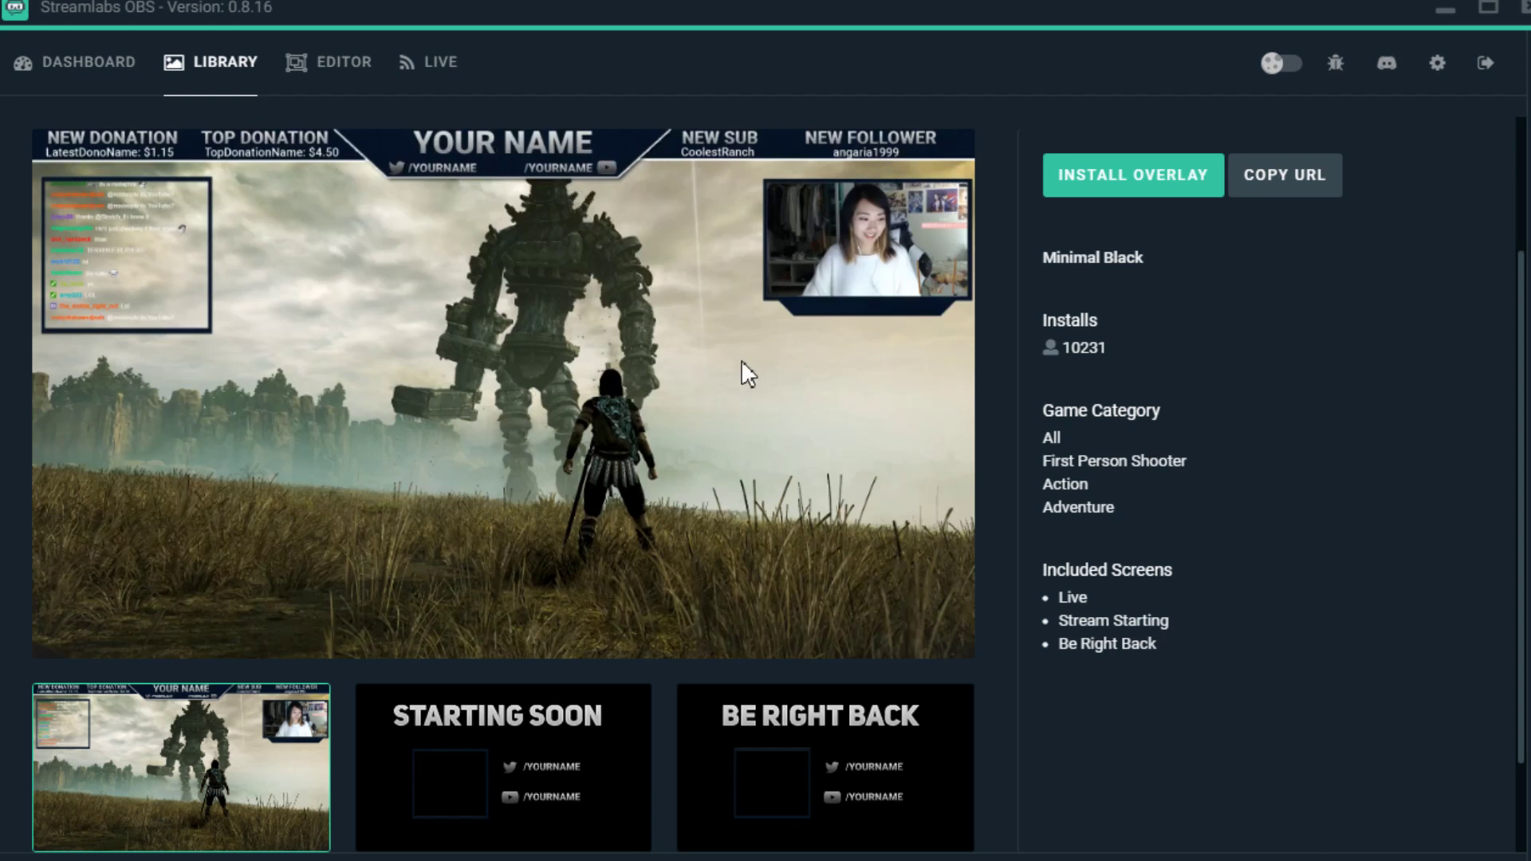
Step: Return to the editor, switch to the Chromosphere scene collection, and move the Starting Soon scene above Live Scene
left_click(338, 67)
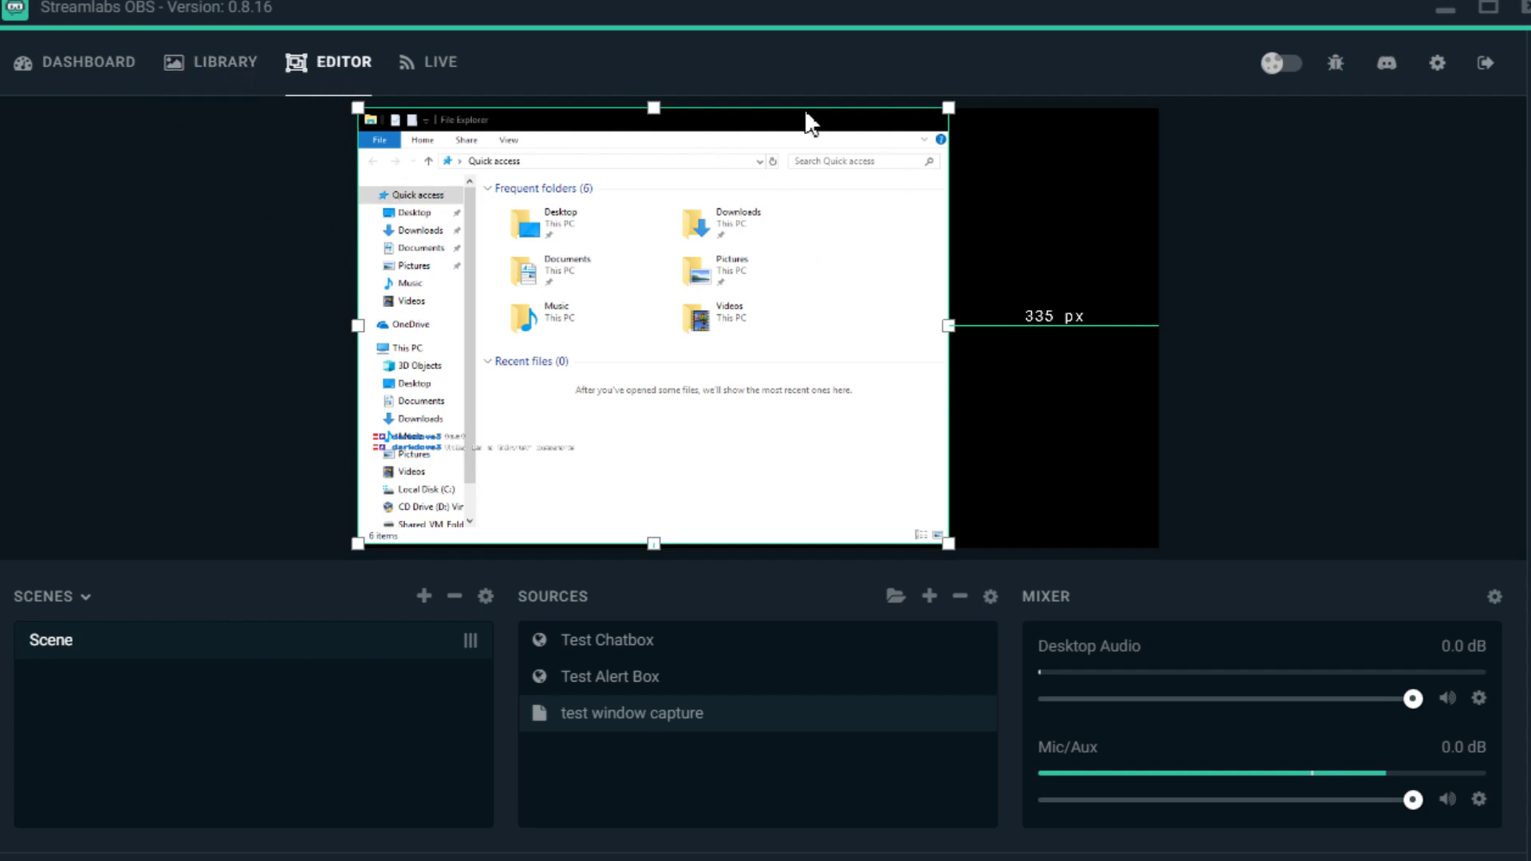
left_click(85, 610)
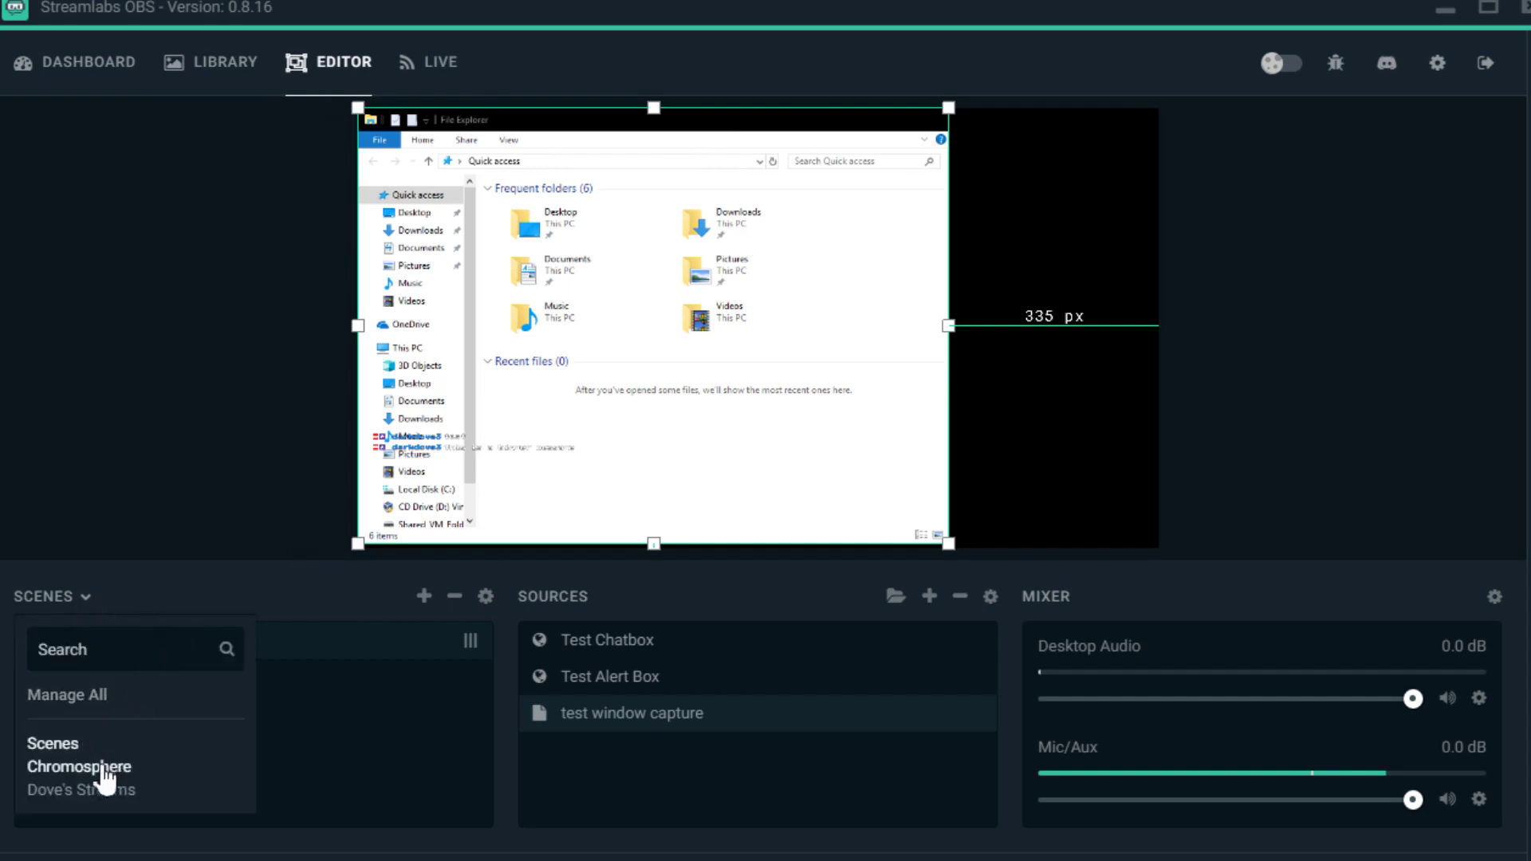
left_click(168, 591)
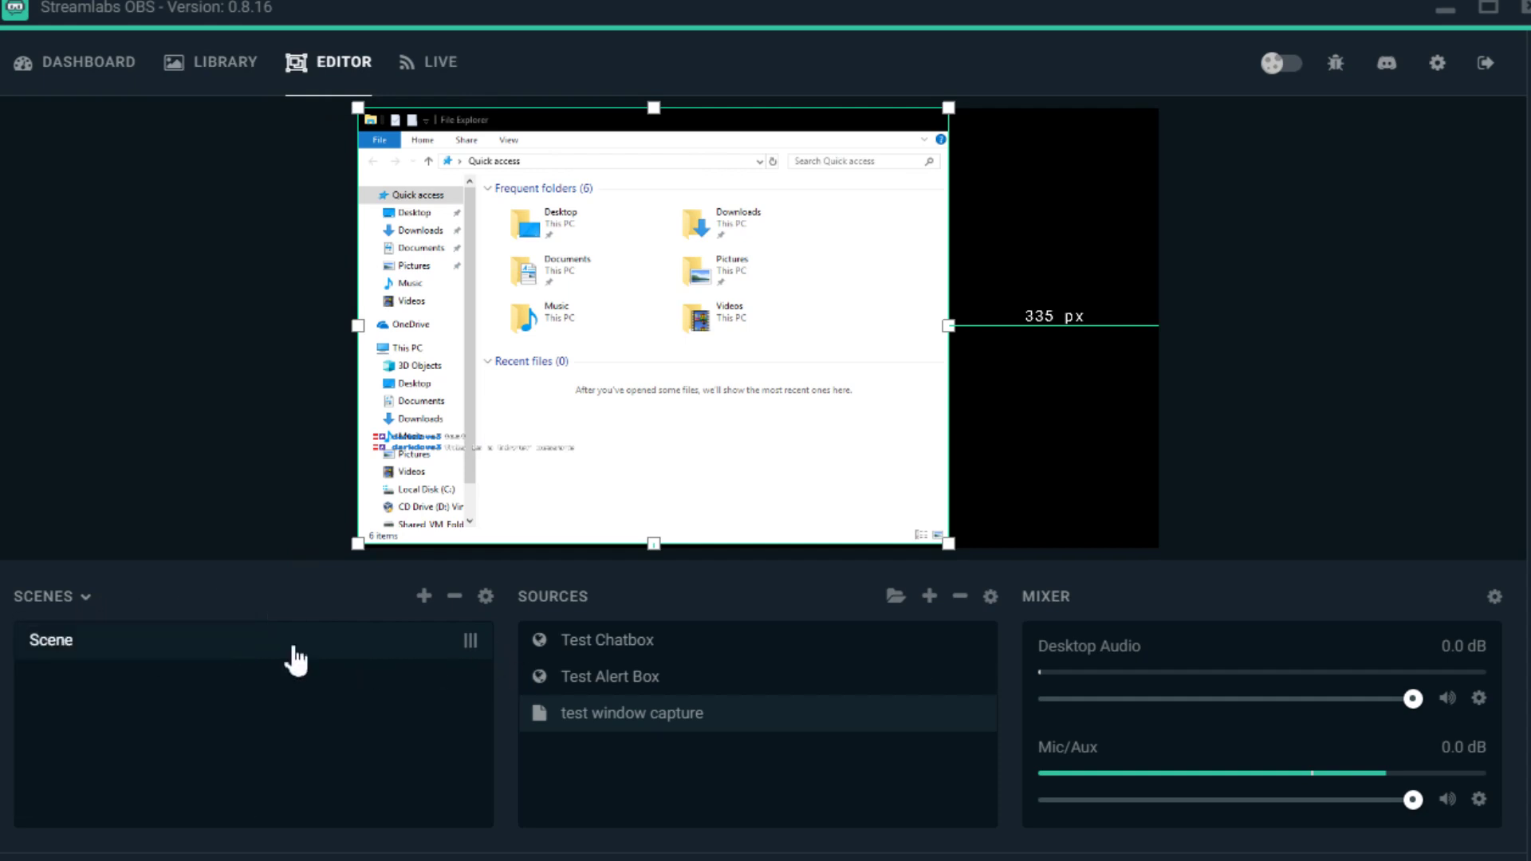
left_click(86, 598)
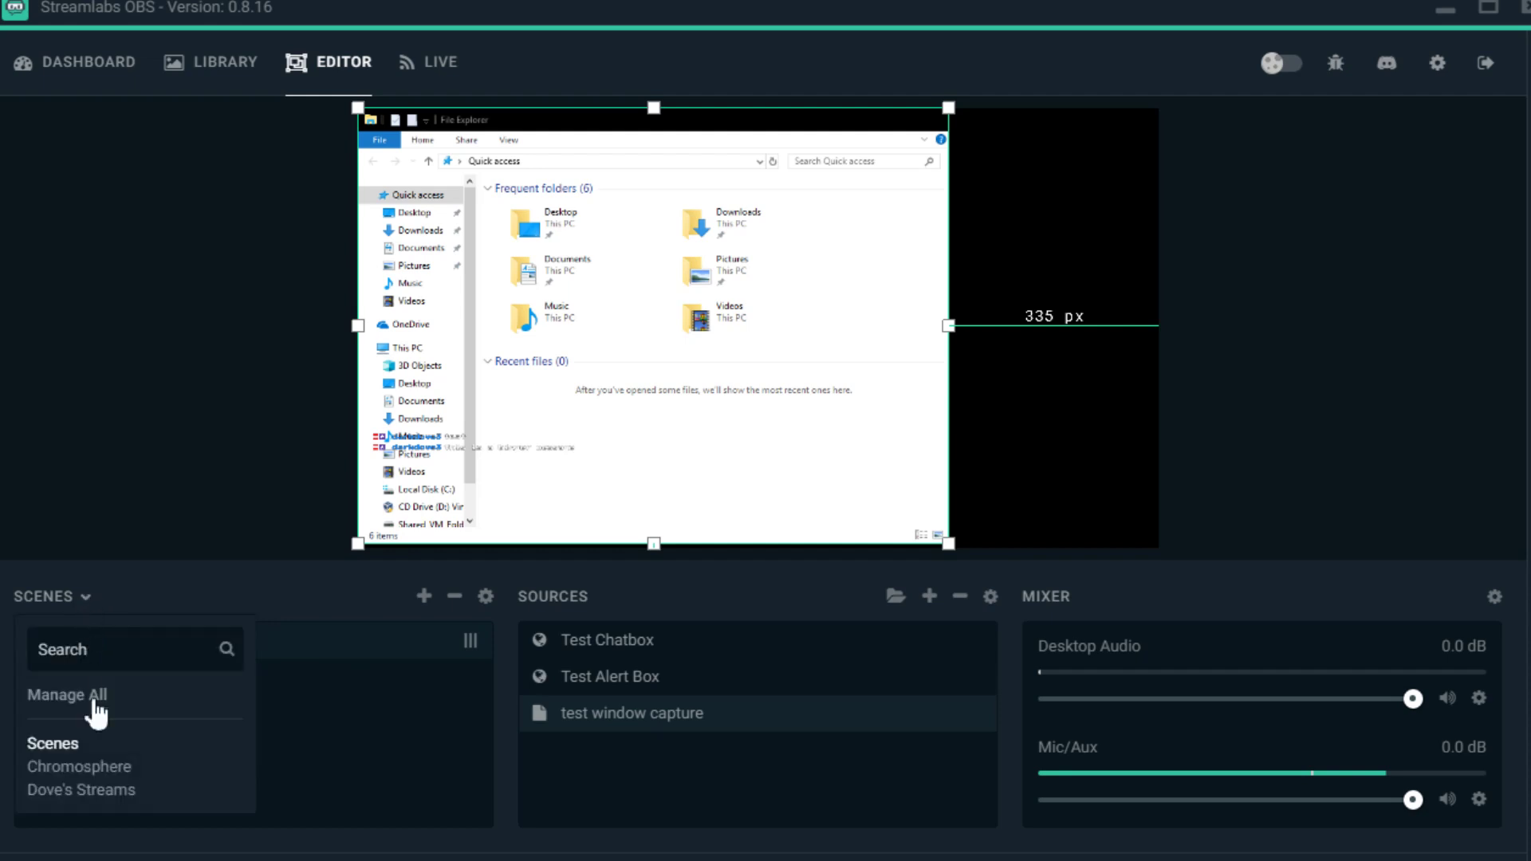
left_click(104, 767)
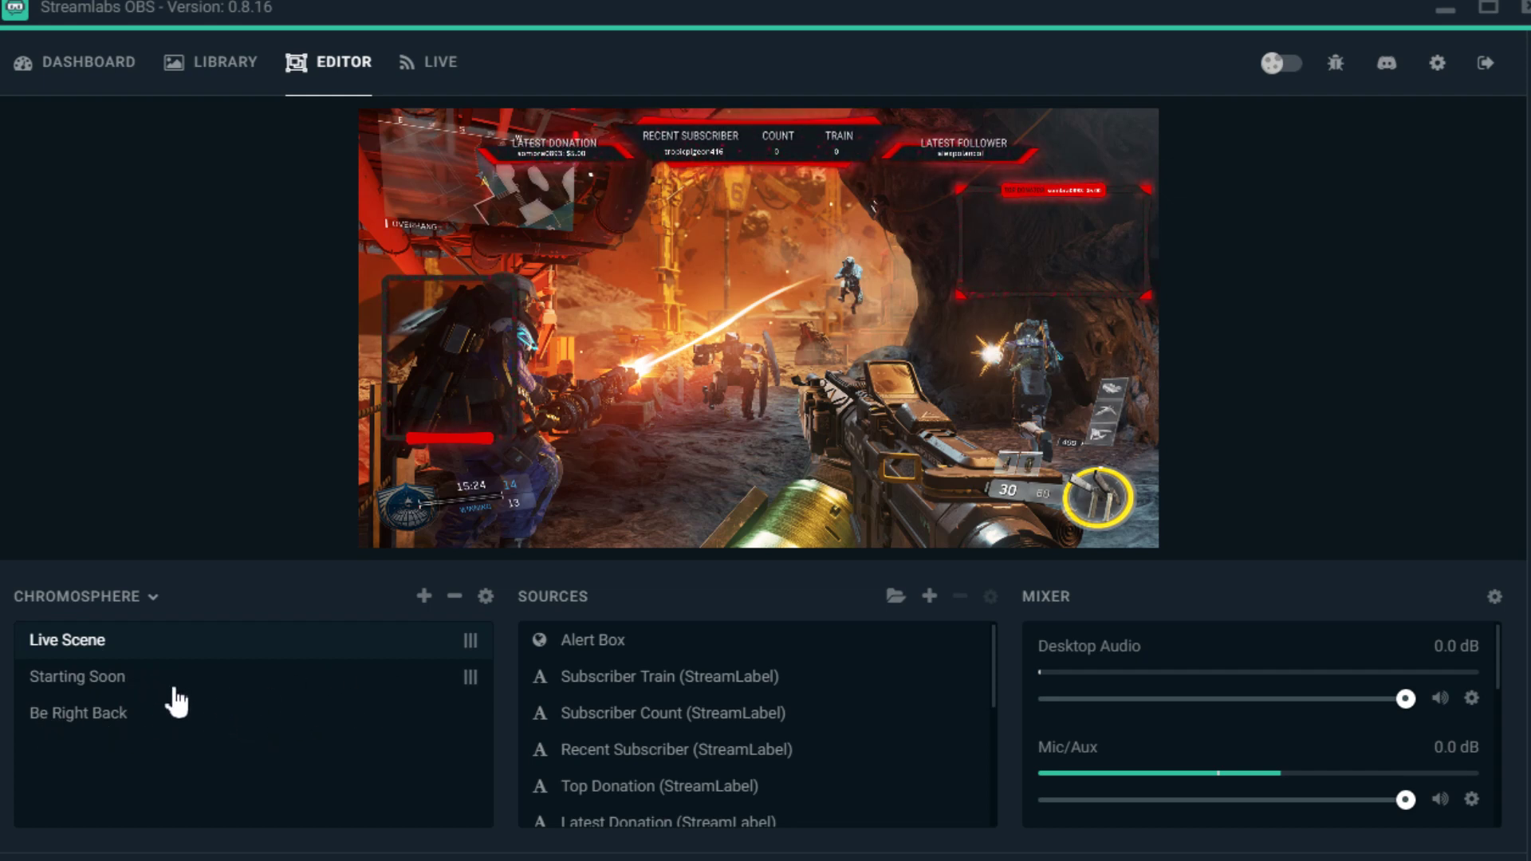
left_click(203, 693)
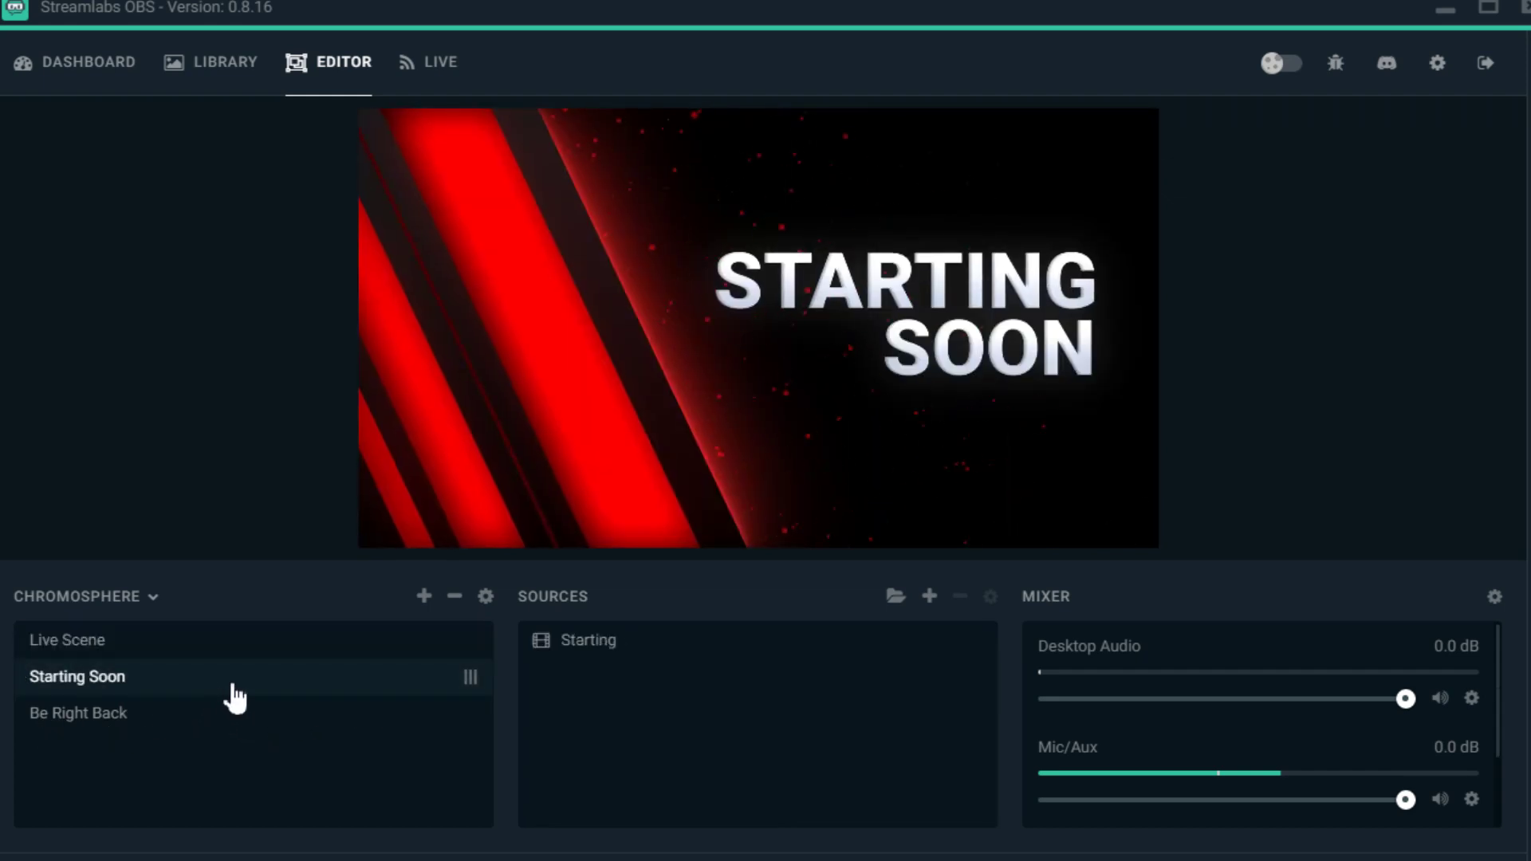
left_click_drag(232, 697, 228, 643)
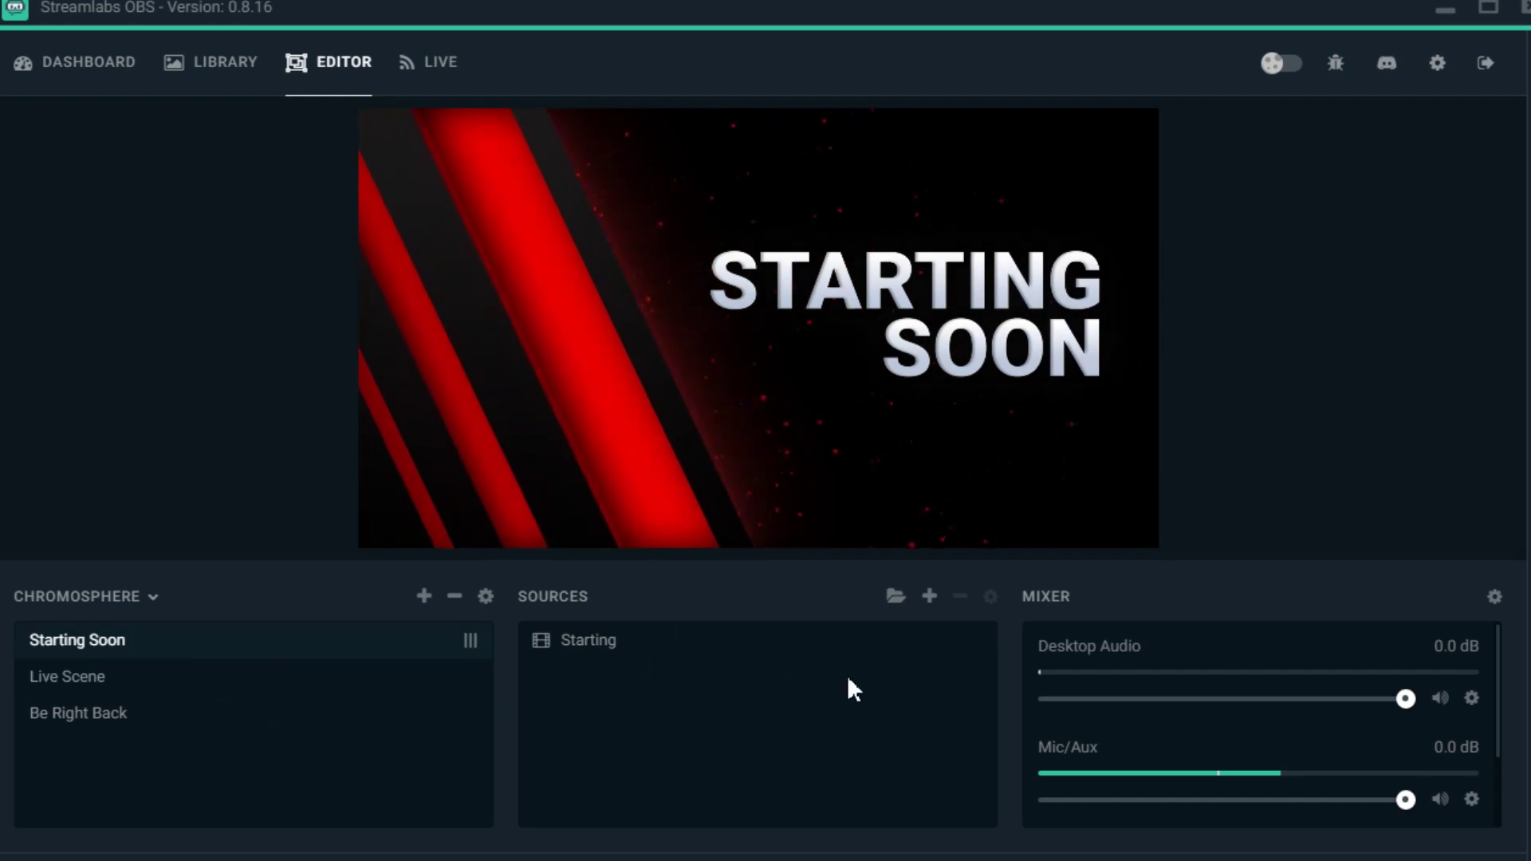
Step: Enable Close file when inactive for the Starting source, keep YUV Color Range on Auto, and close its properties
left_click(681, 647)
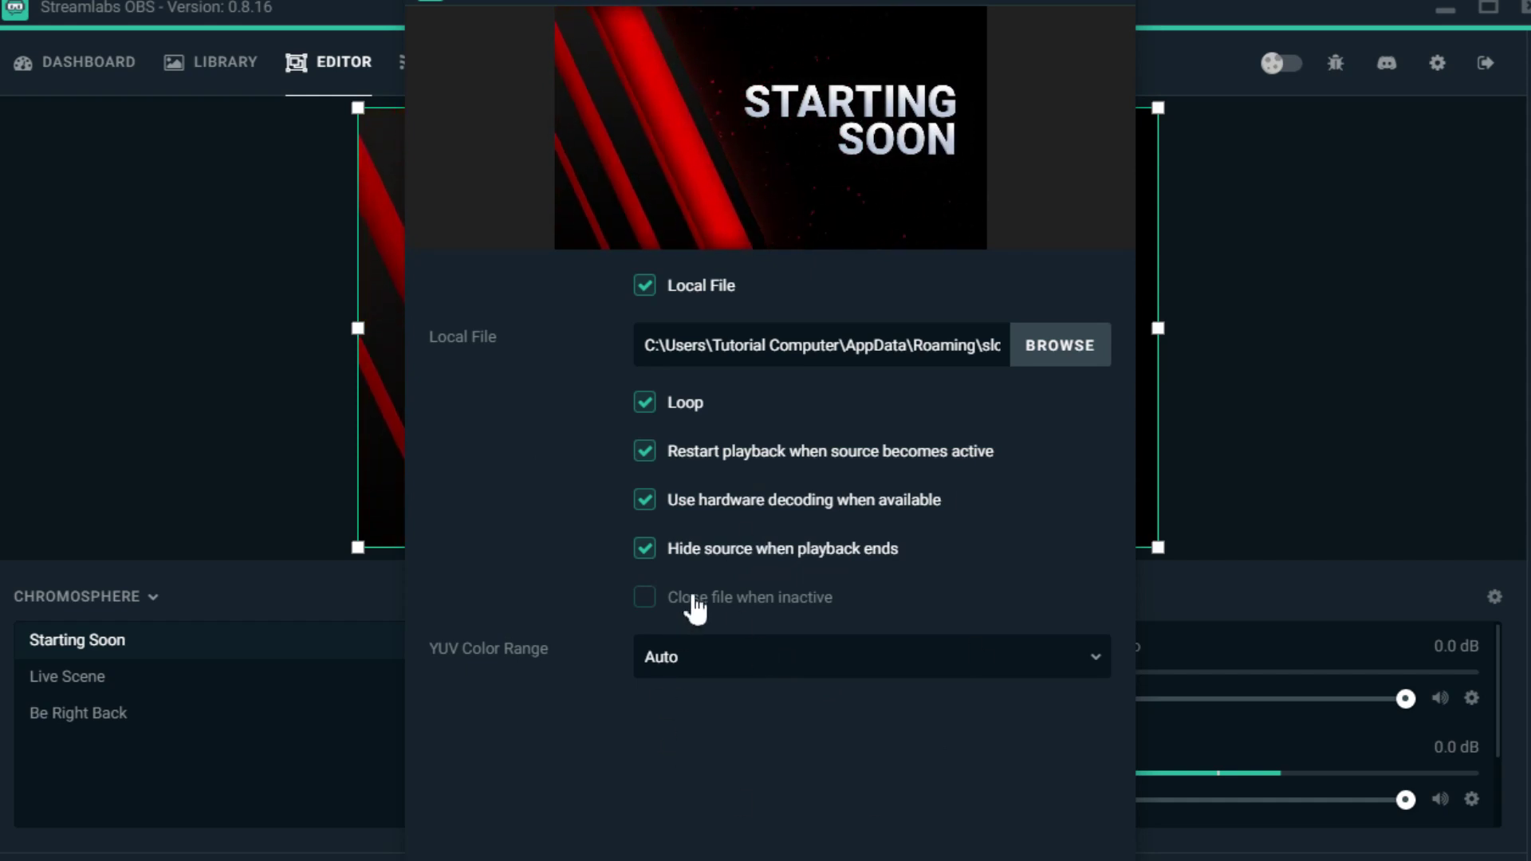
left_click(741, 606)
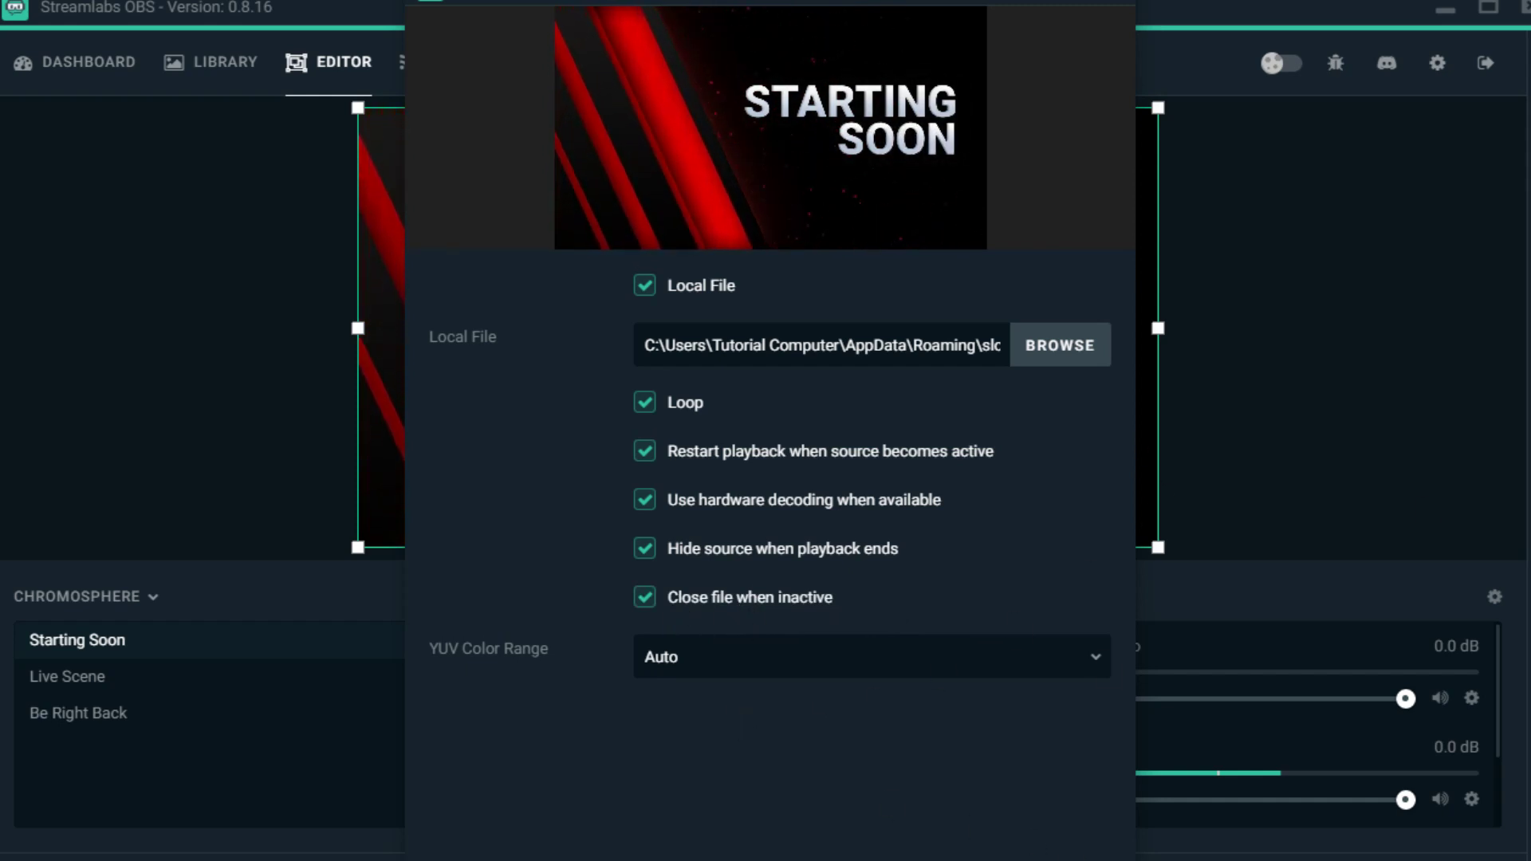
left_click(1058, 670)
key("Return")
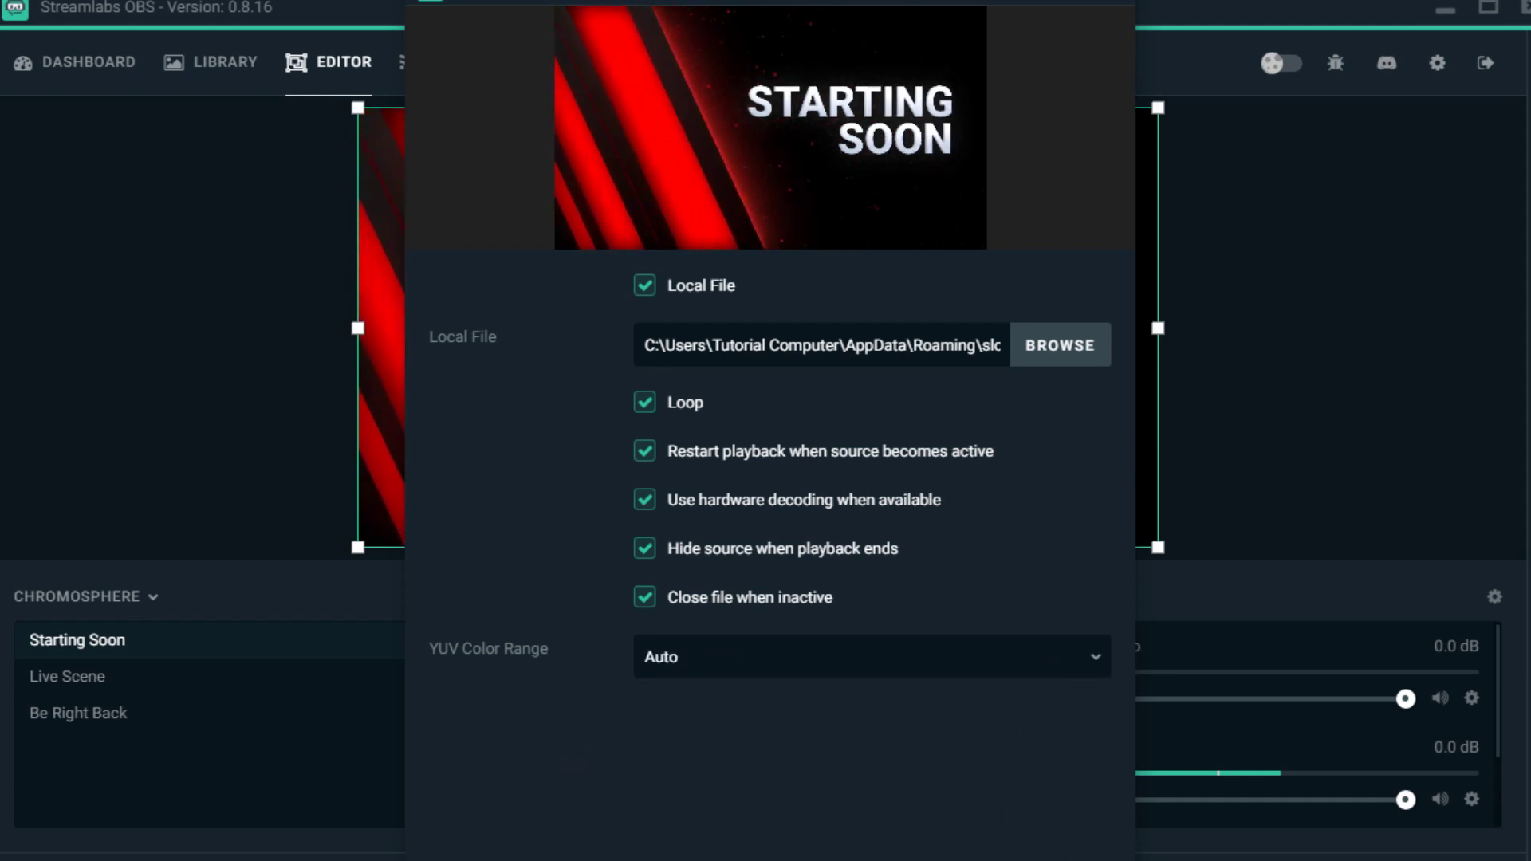
left_click(1077, 859)
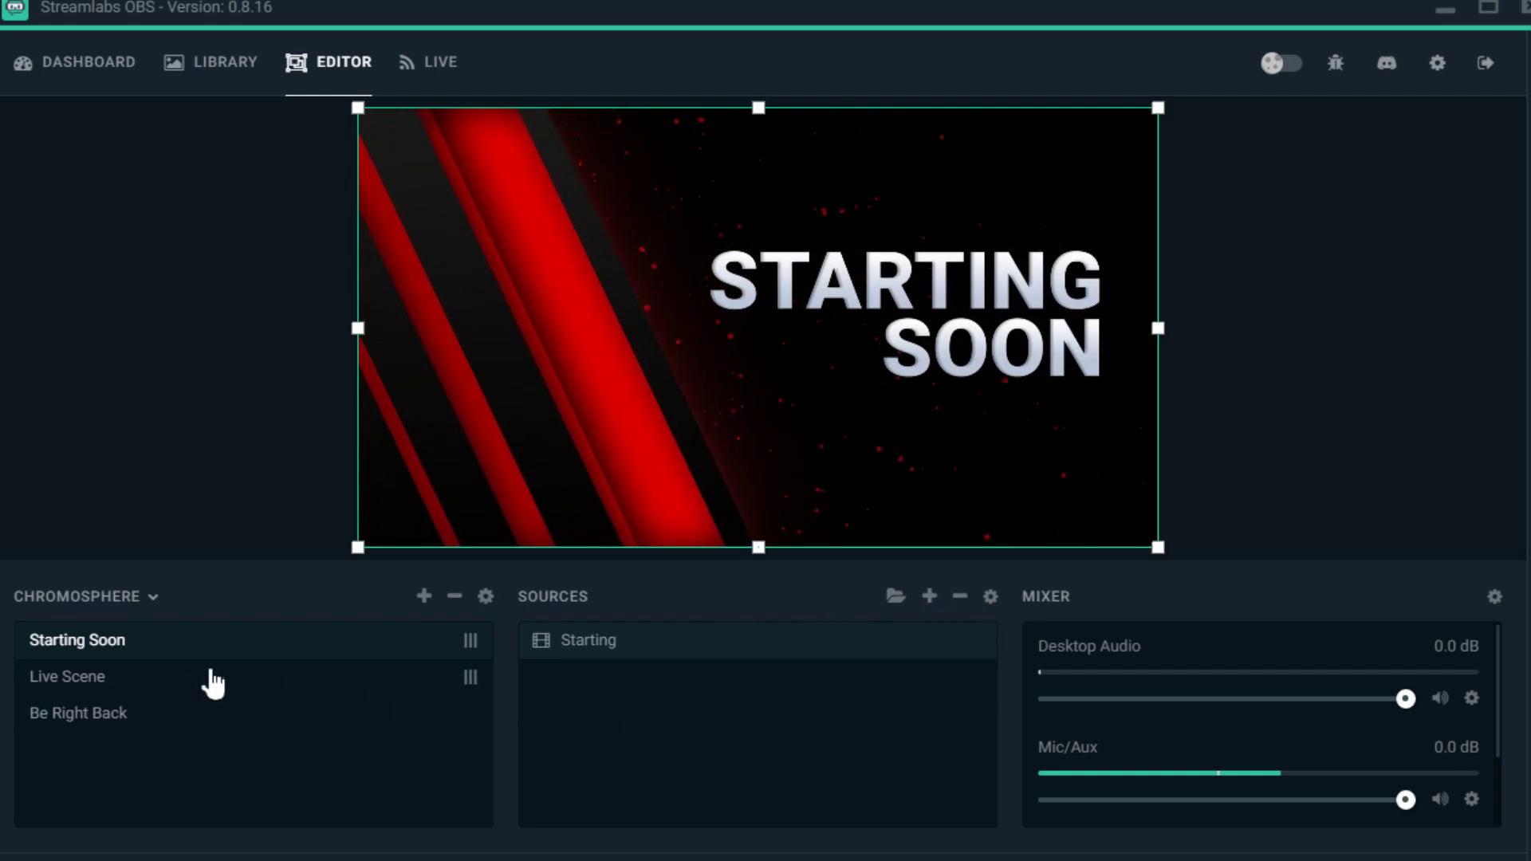
Step: Switch back and forth between Live Scene and Starting Soon to preview the current transition, ending on Live Scene
left_click(191, 680)
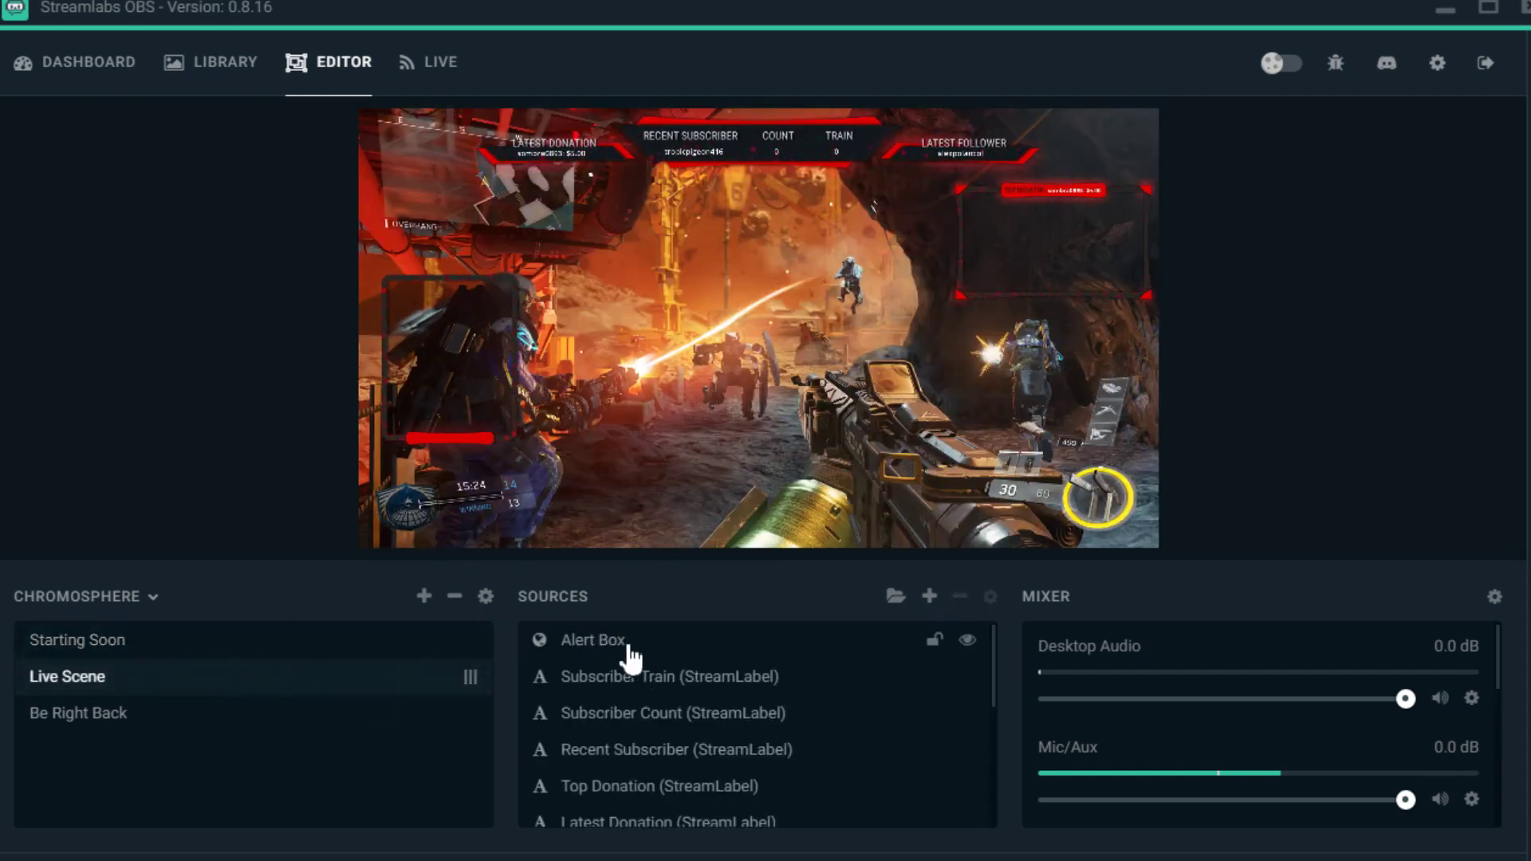
left_click(307, 646)
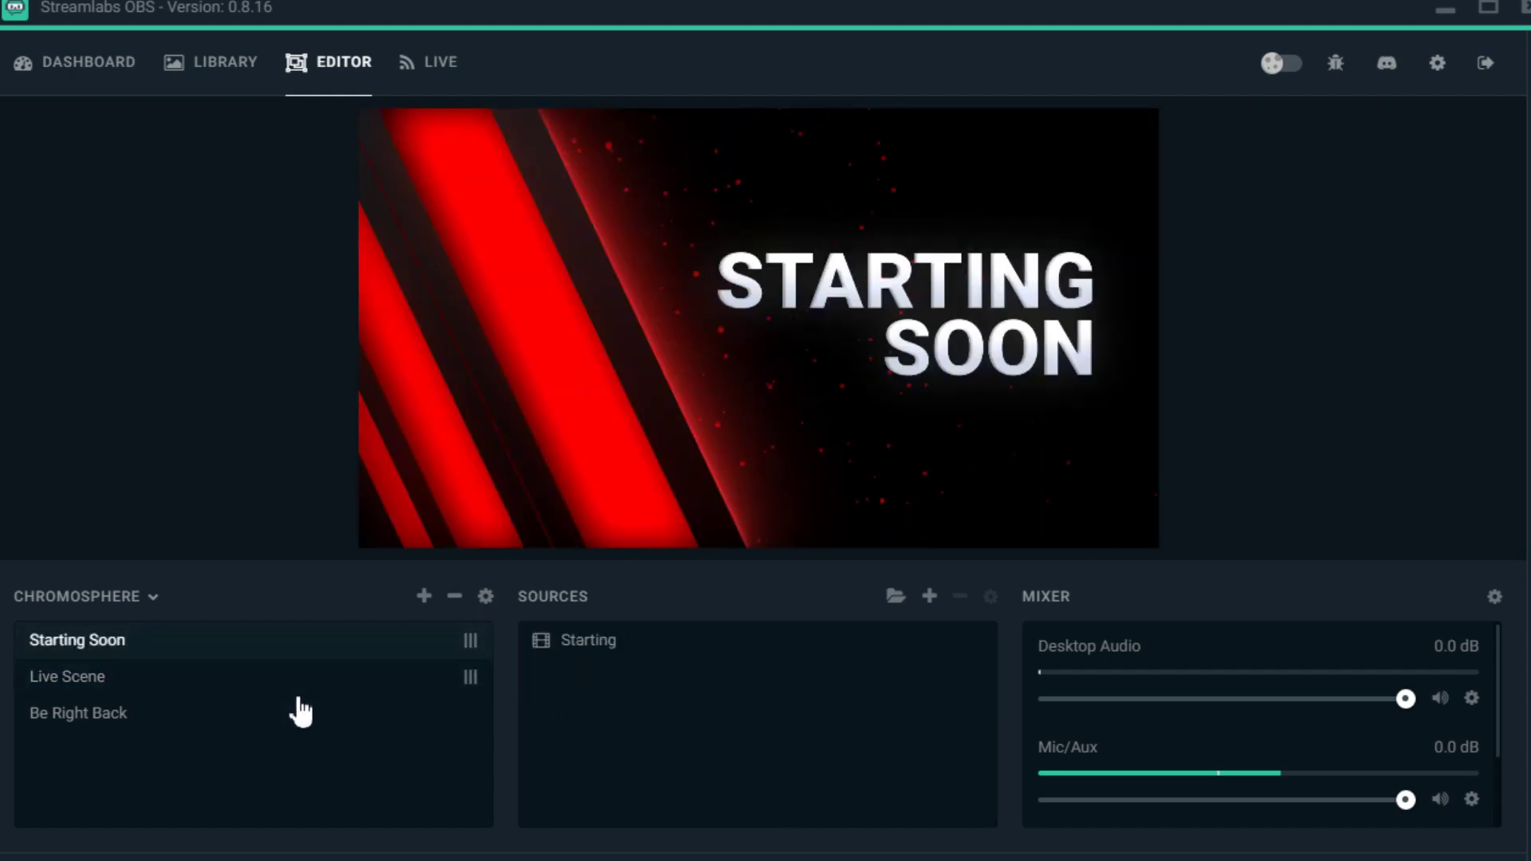
left_click(287, 676)
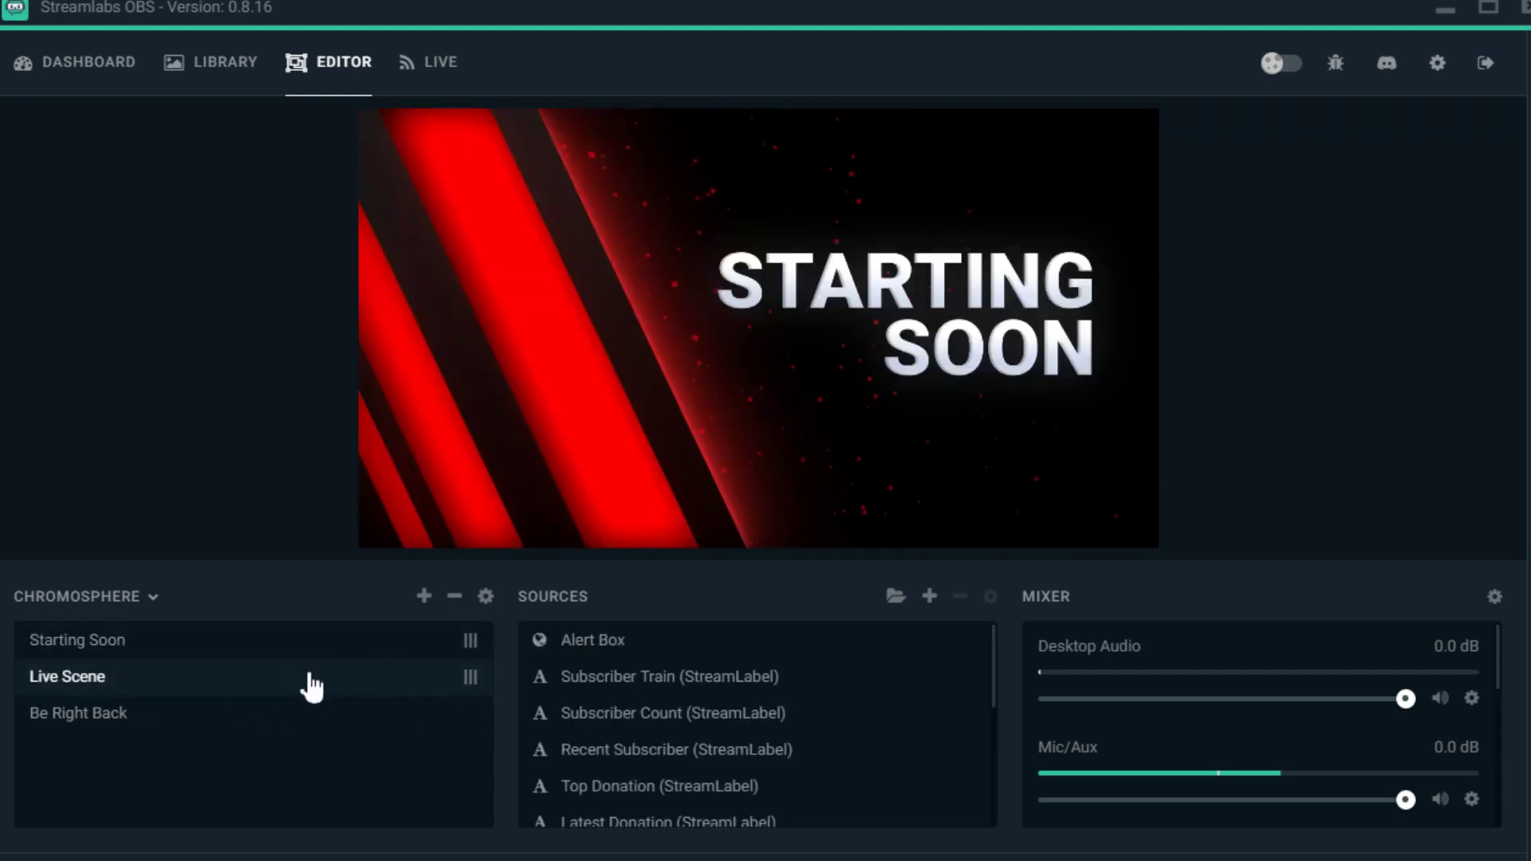
left_click(305, 647)
left_click(307, 676)
left_click(319, 648)
left_click(358, 678)
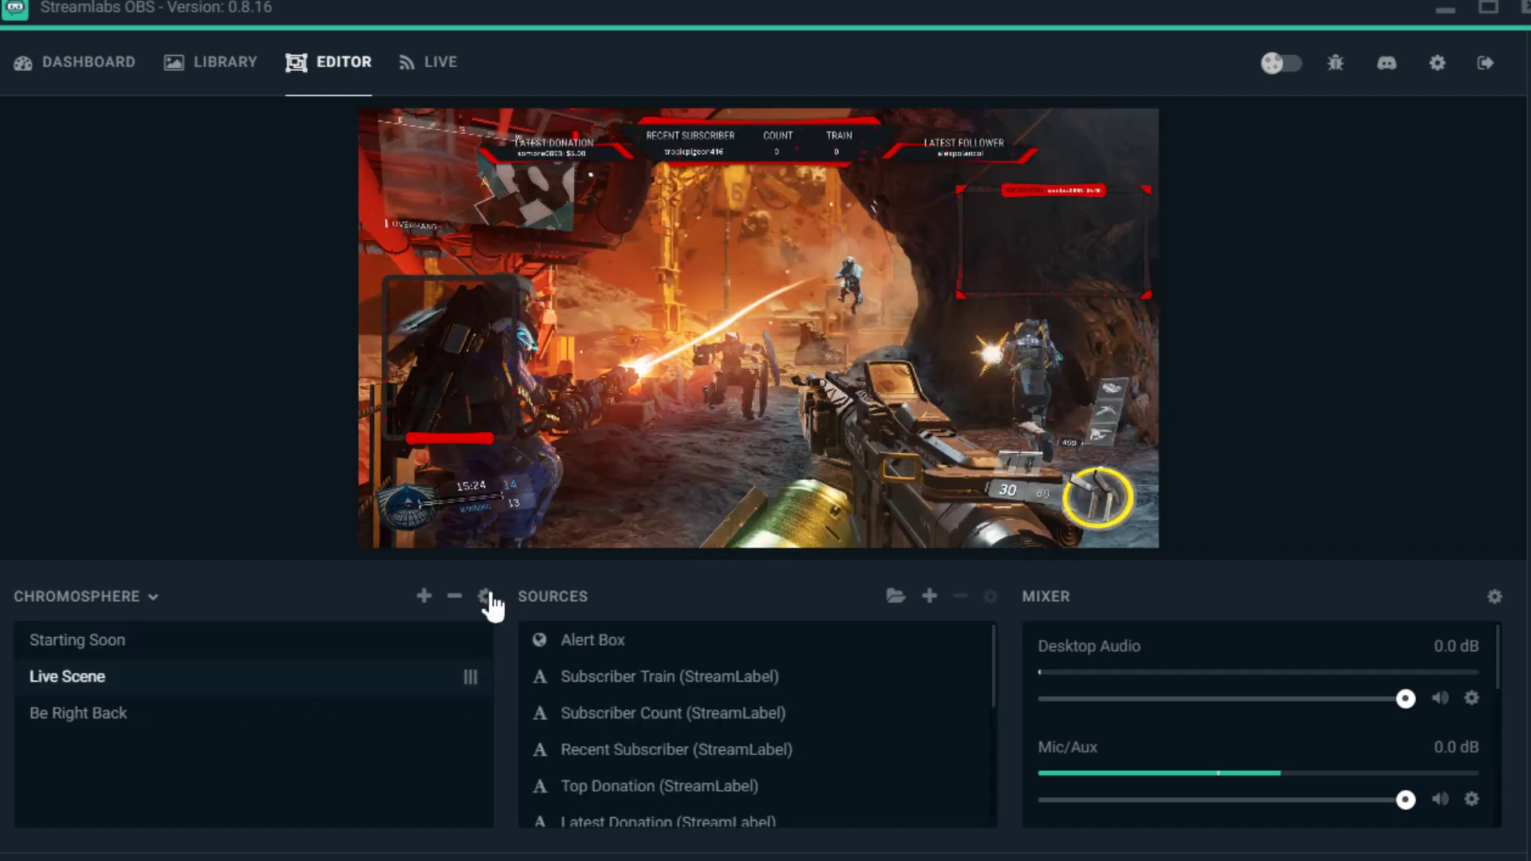
Step: Set the scene transition to Swipe with a duration of 200 and direction Right, and apply it
left_click(485, 598)
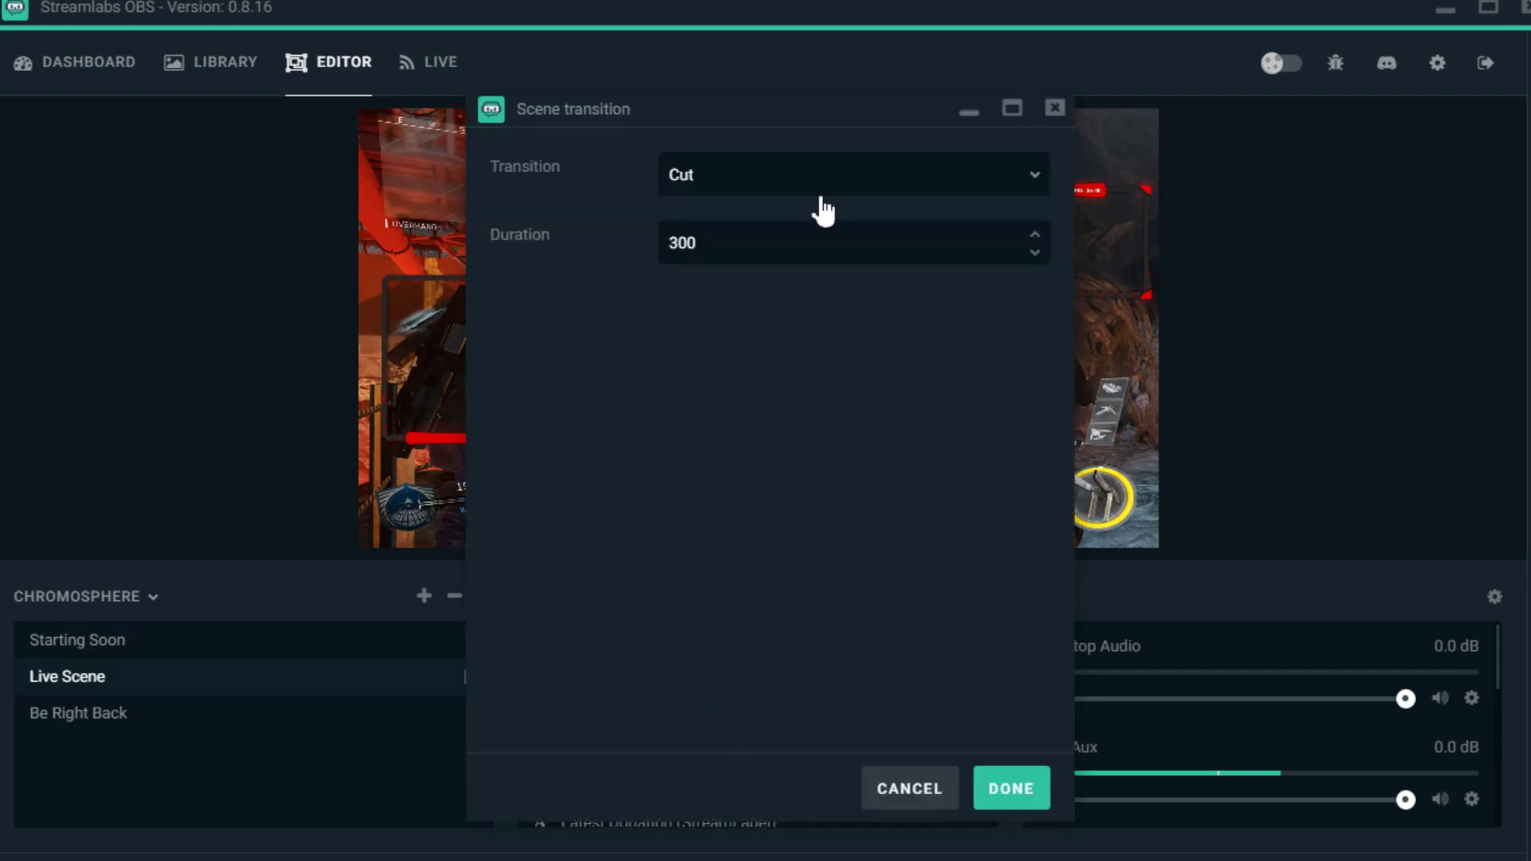
left_click(901, 790)
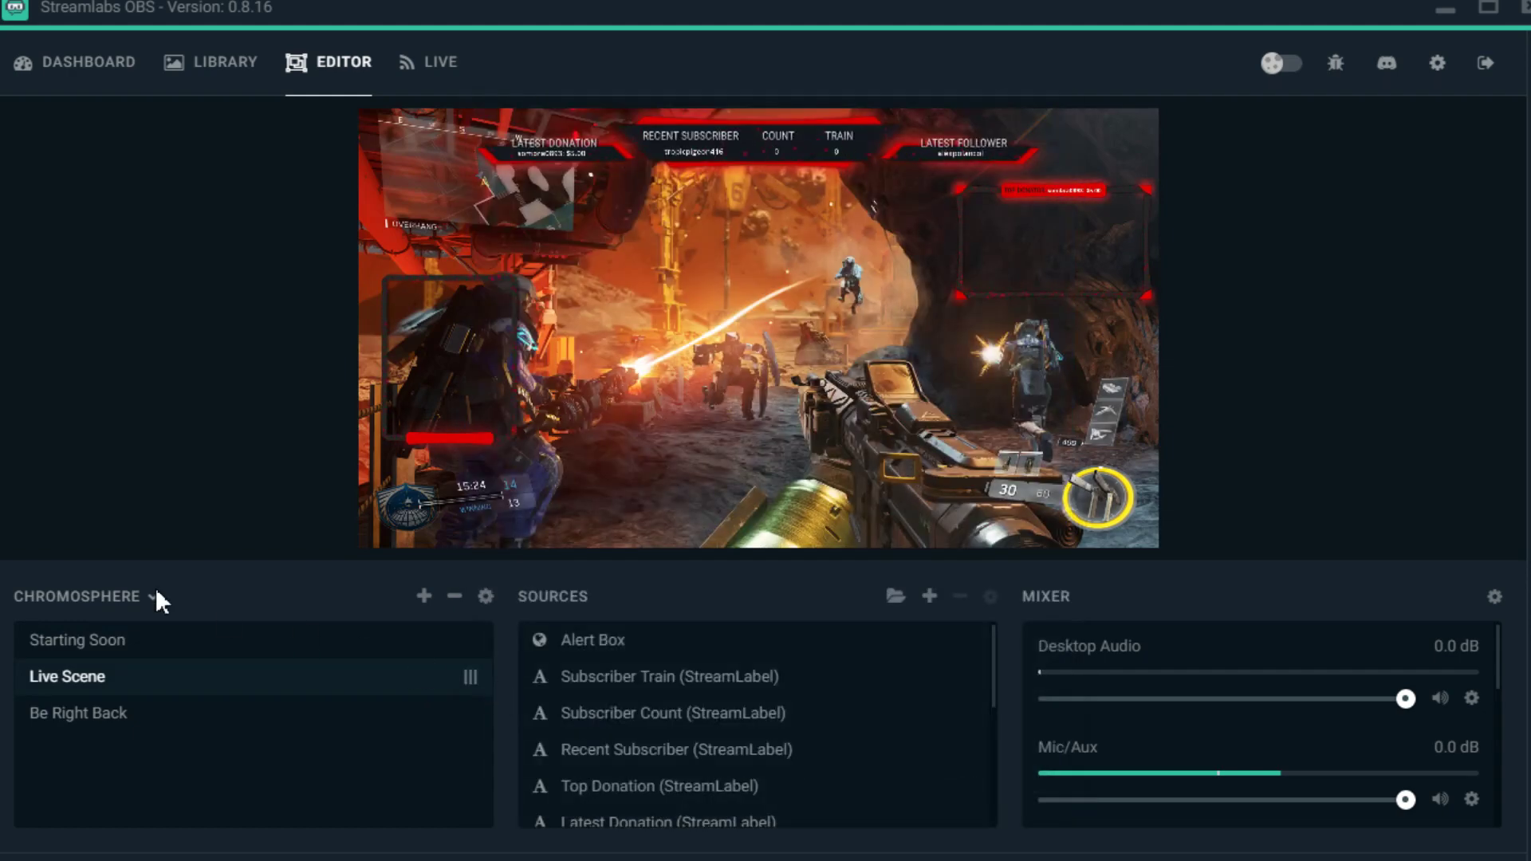
left_click(486, 598)
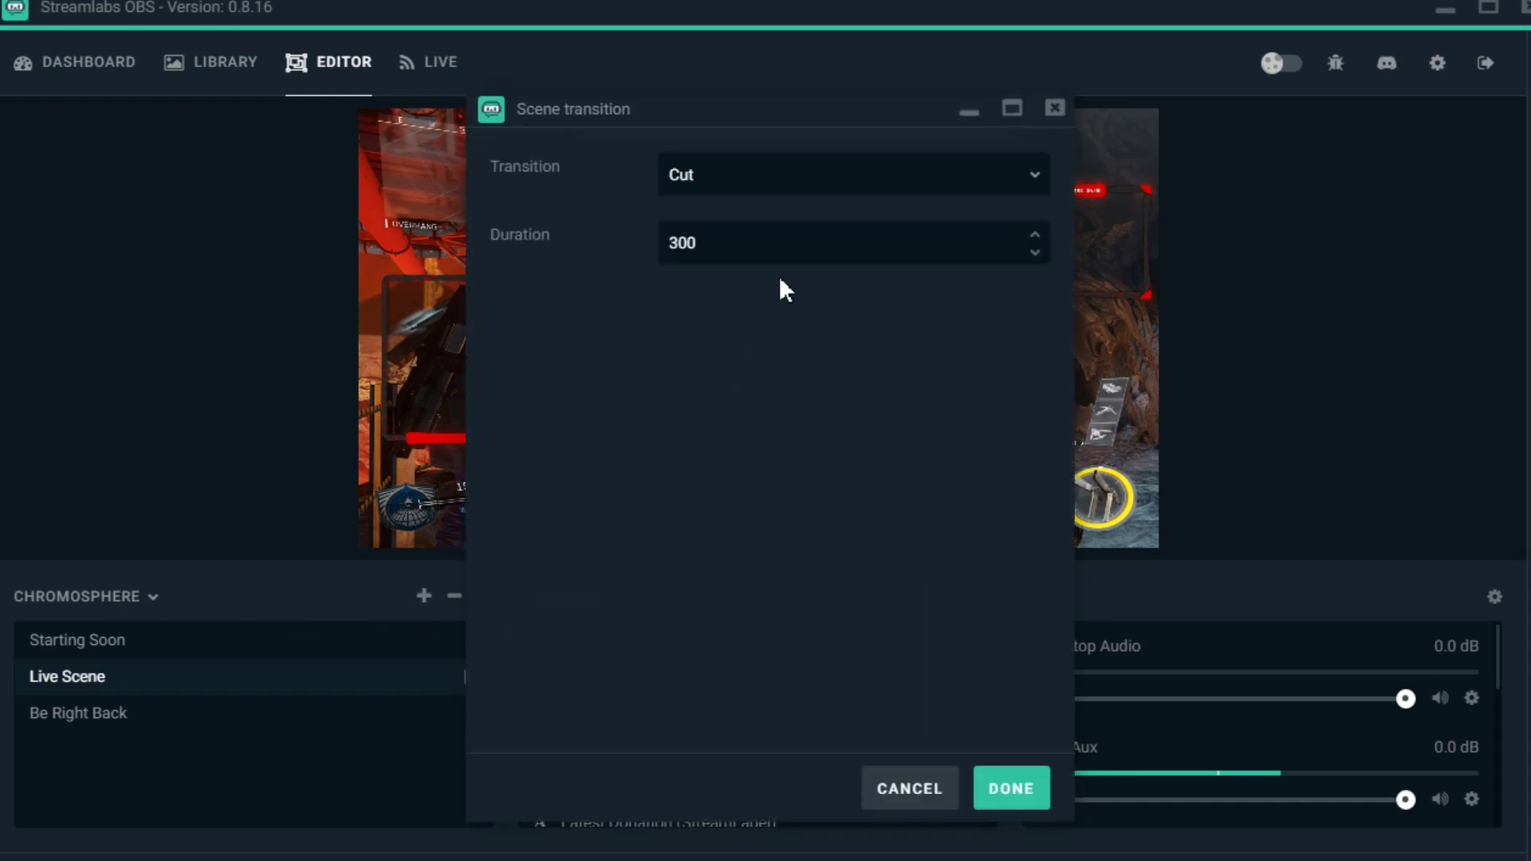
left_click(827, 182)
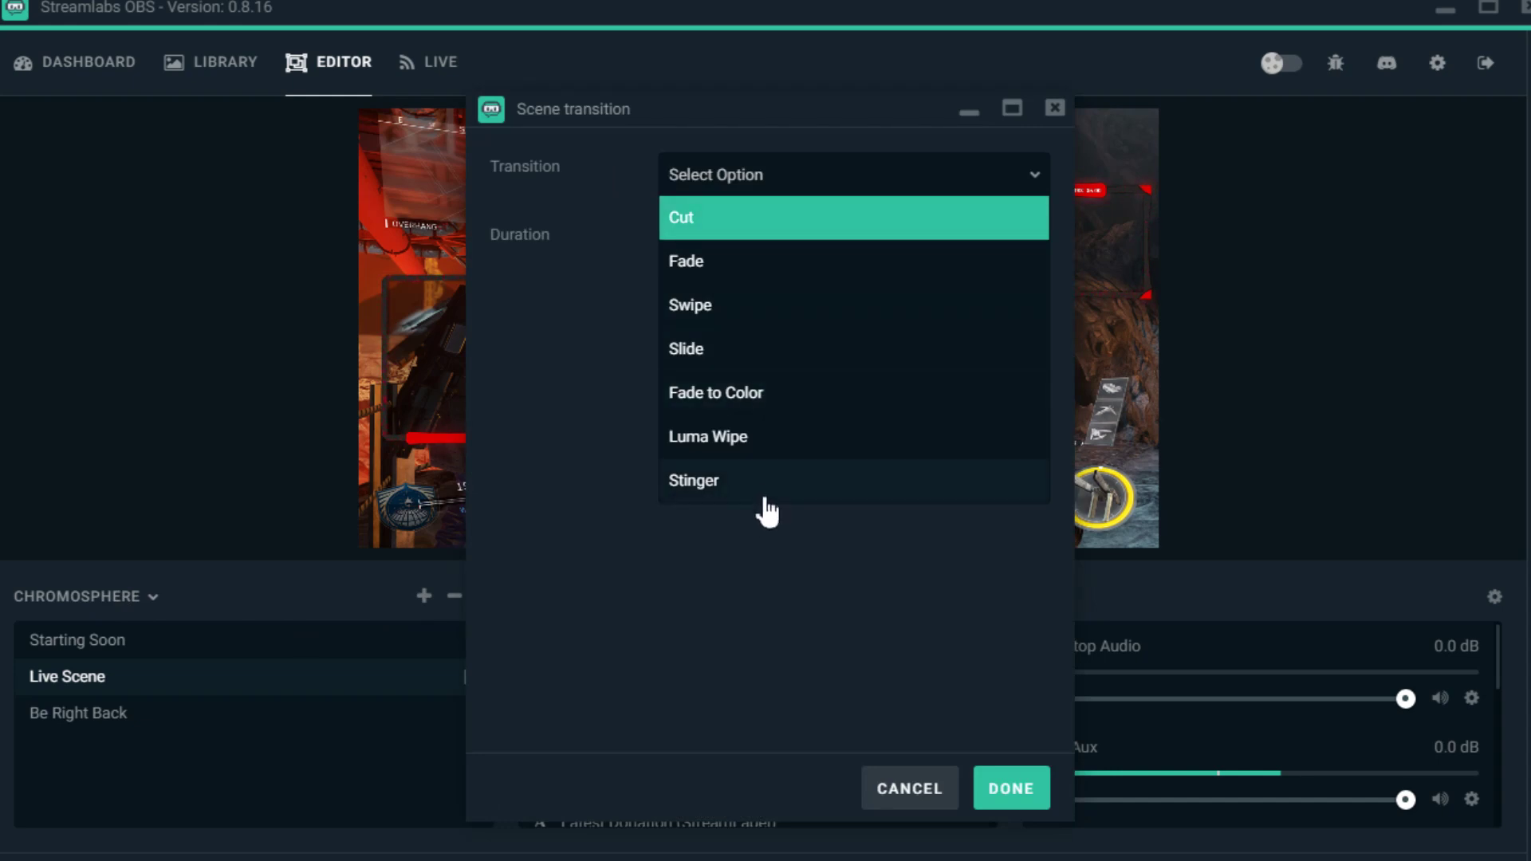
left_click(847, 307)
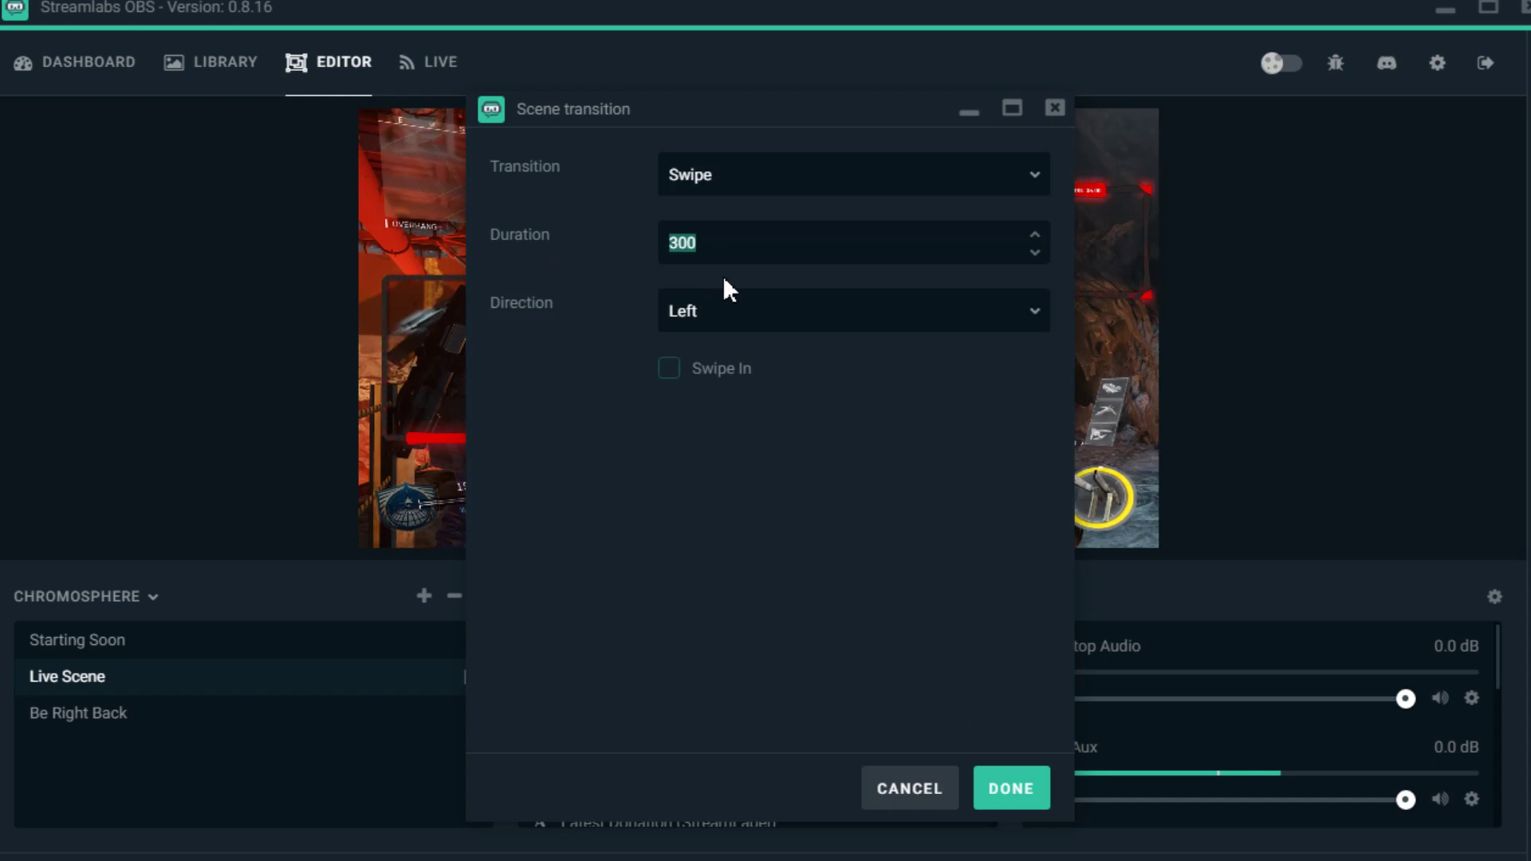
type("2")
left_click(914, 313)
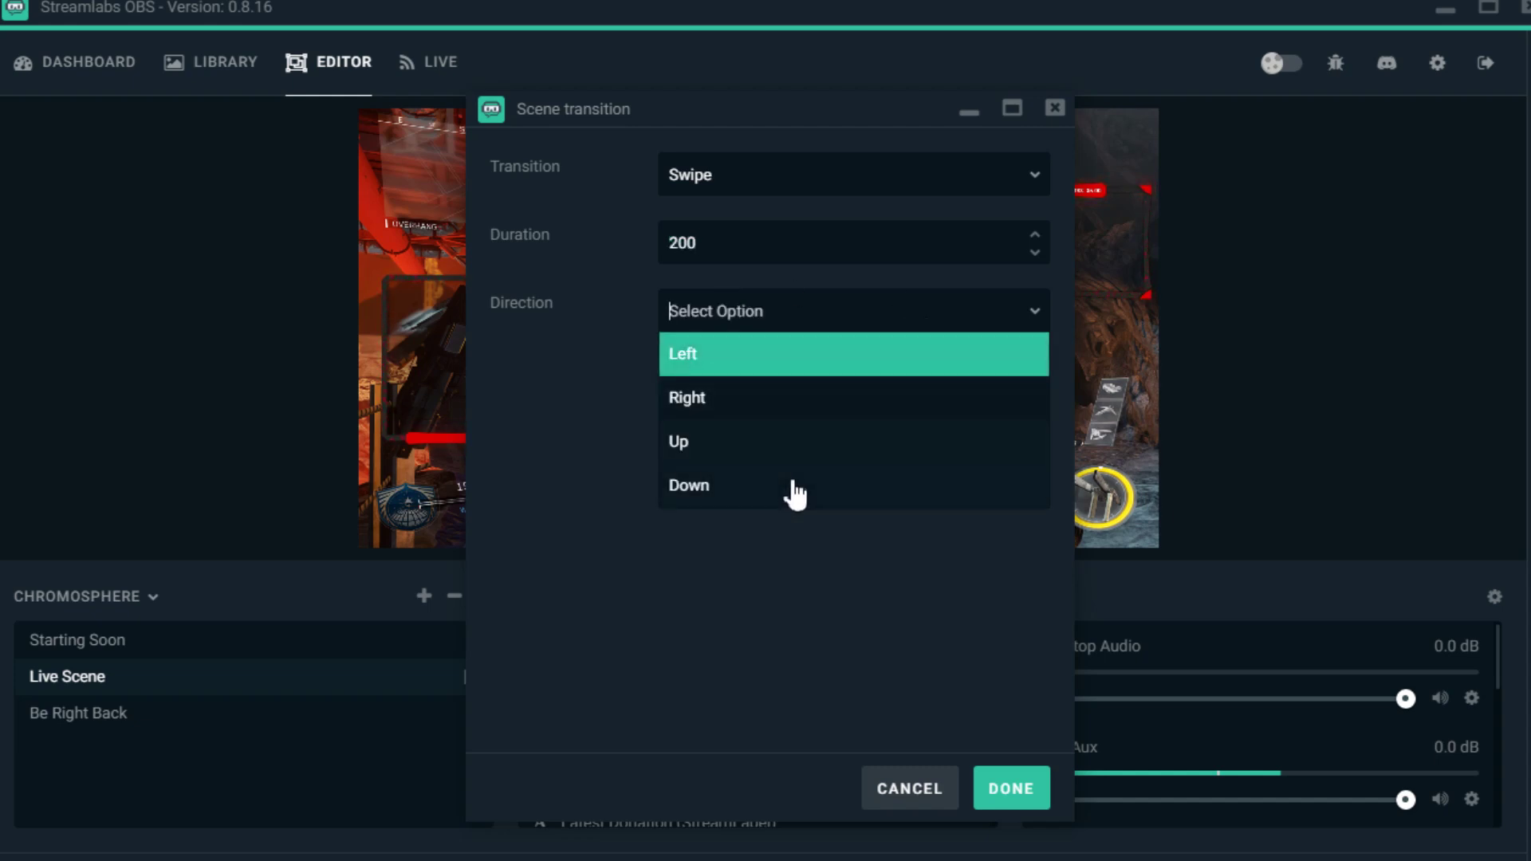
left_click(834, 398)
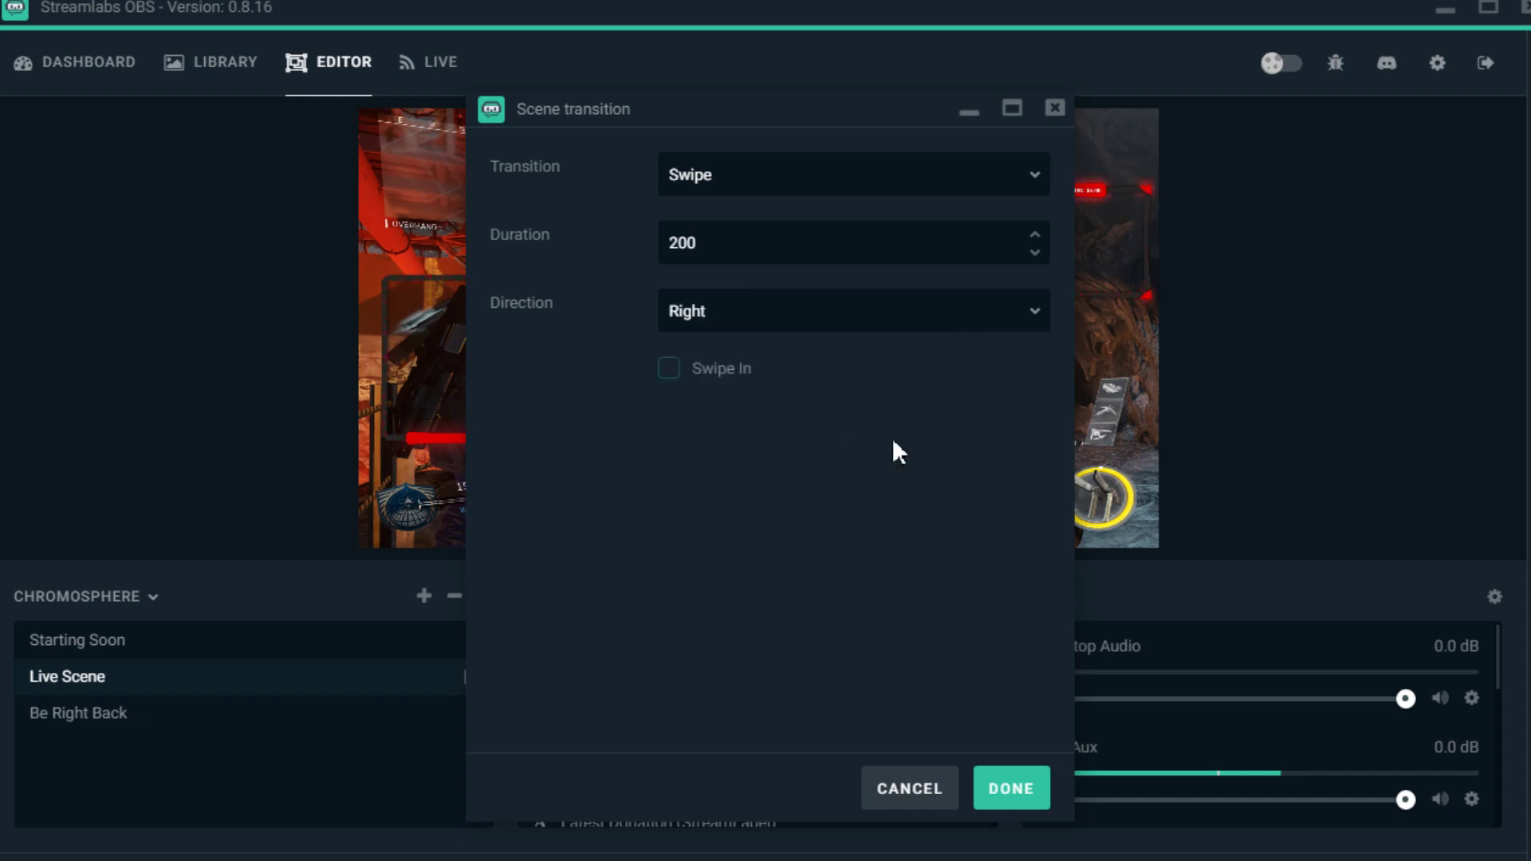
left_click(1011, 788)
Step: Test the Swipe transition by alternating between the Starting Soon and Live Scene scenes
left_click(312, 650)
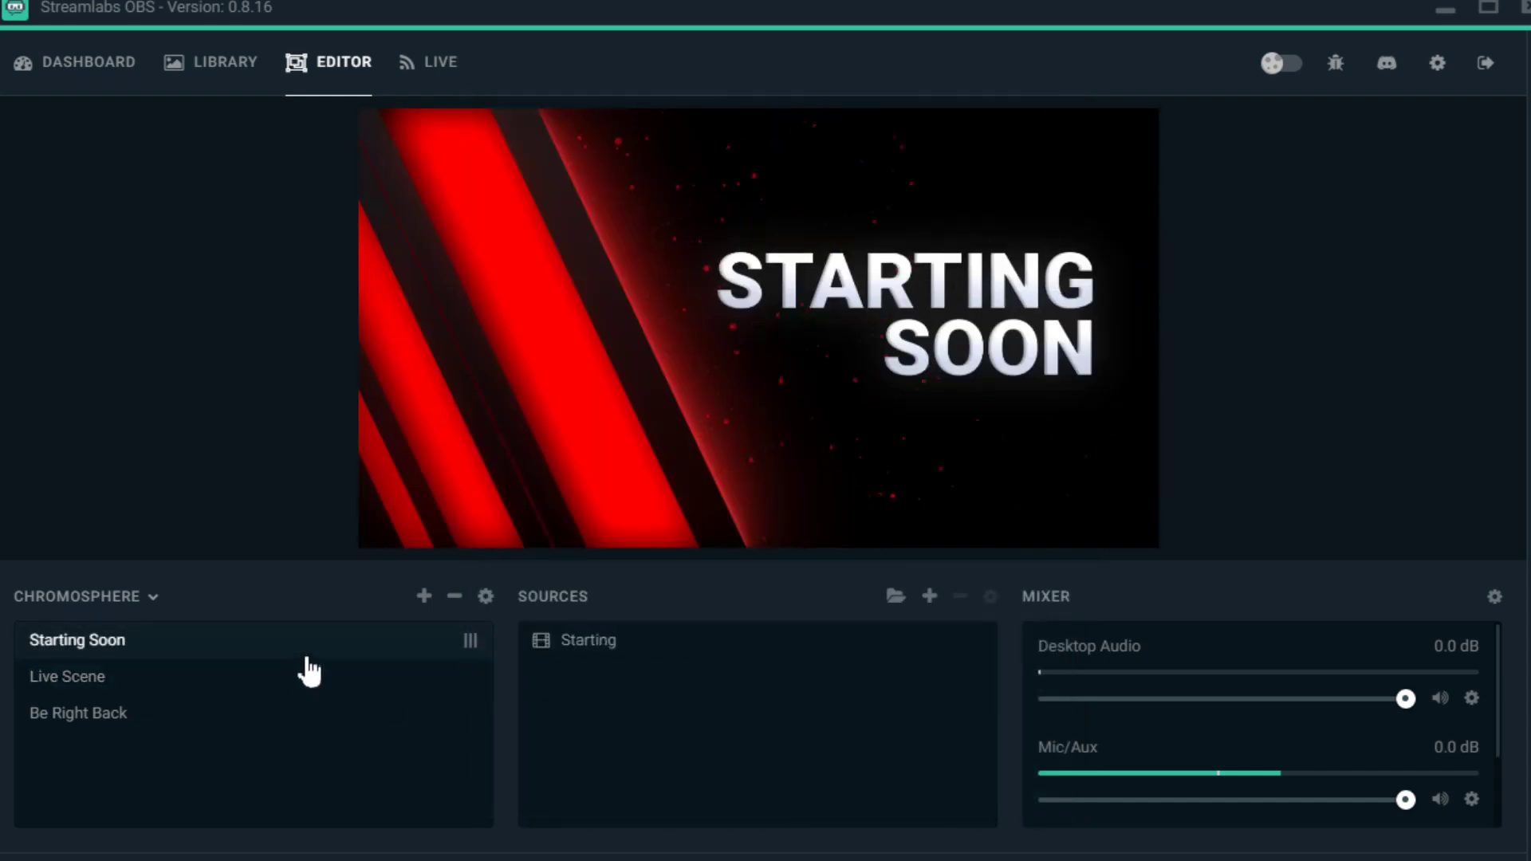
left_click(252, 676)
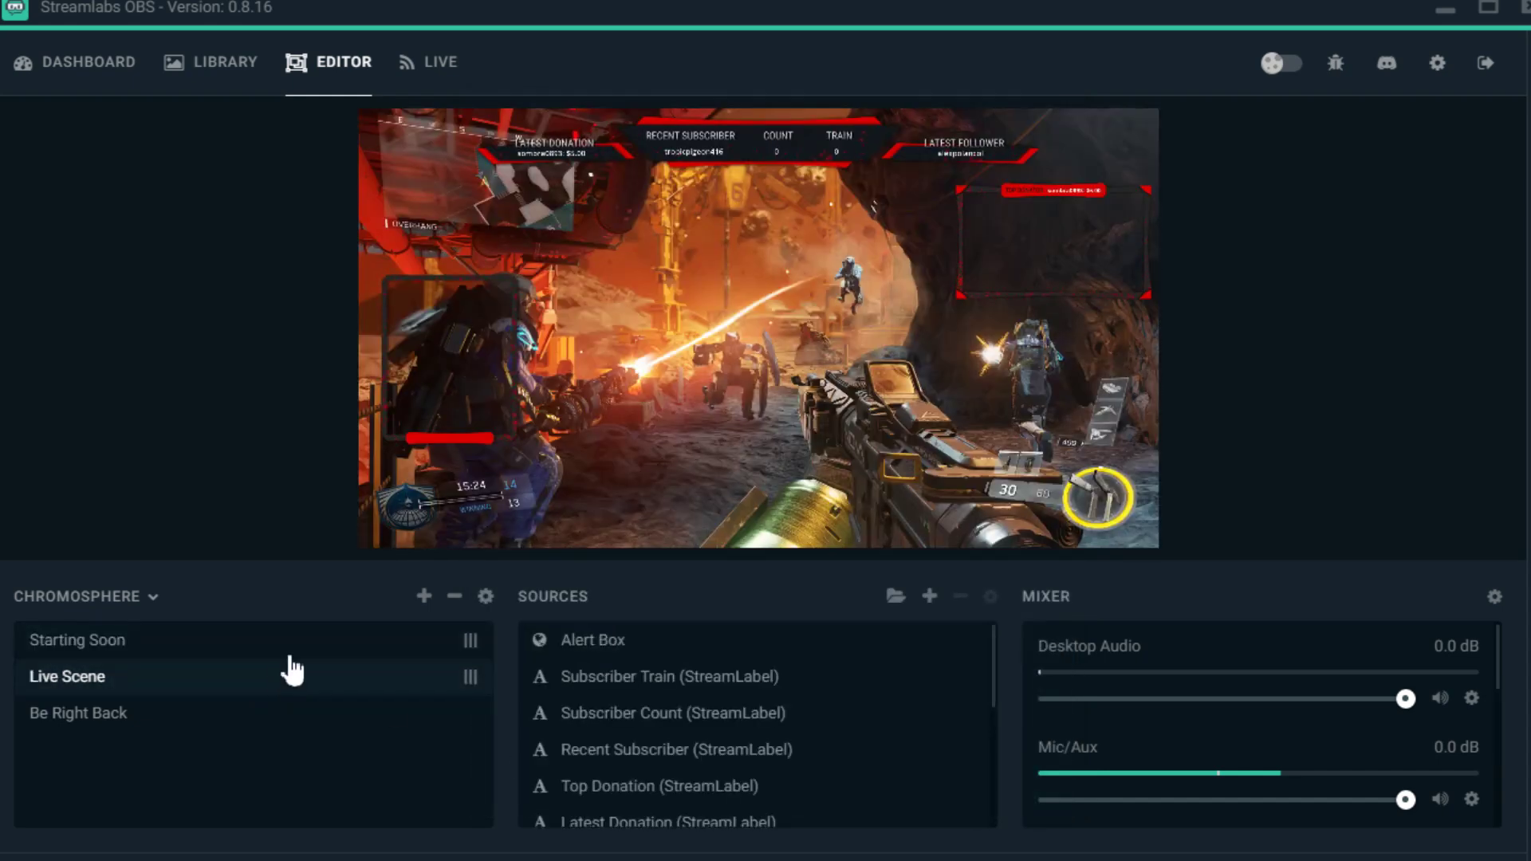
left_click(292, 650)
left_click(290, 683)
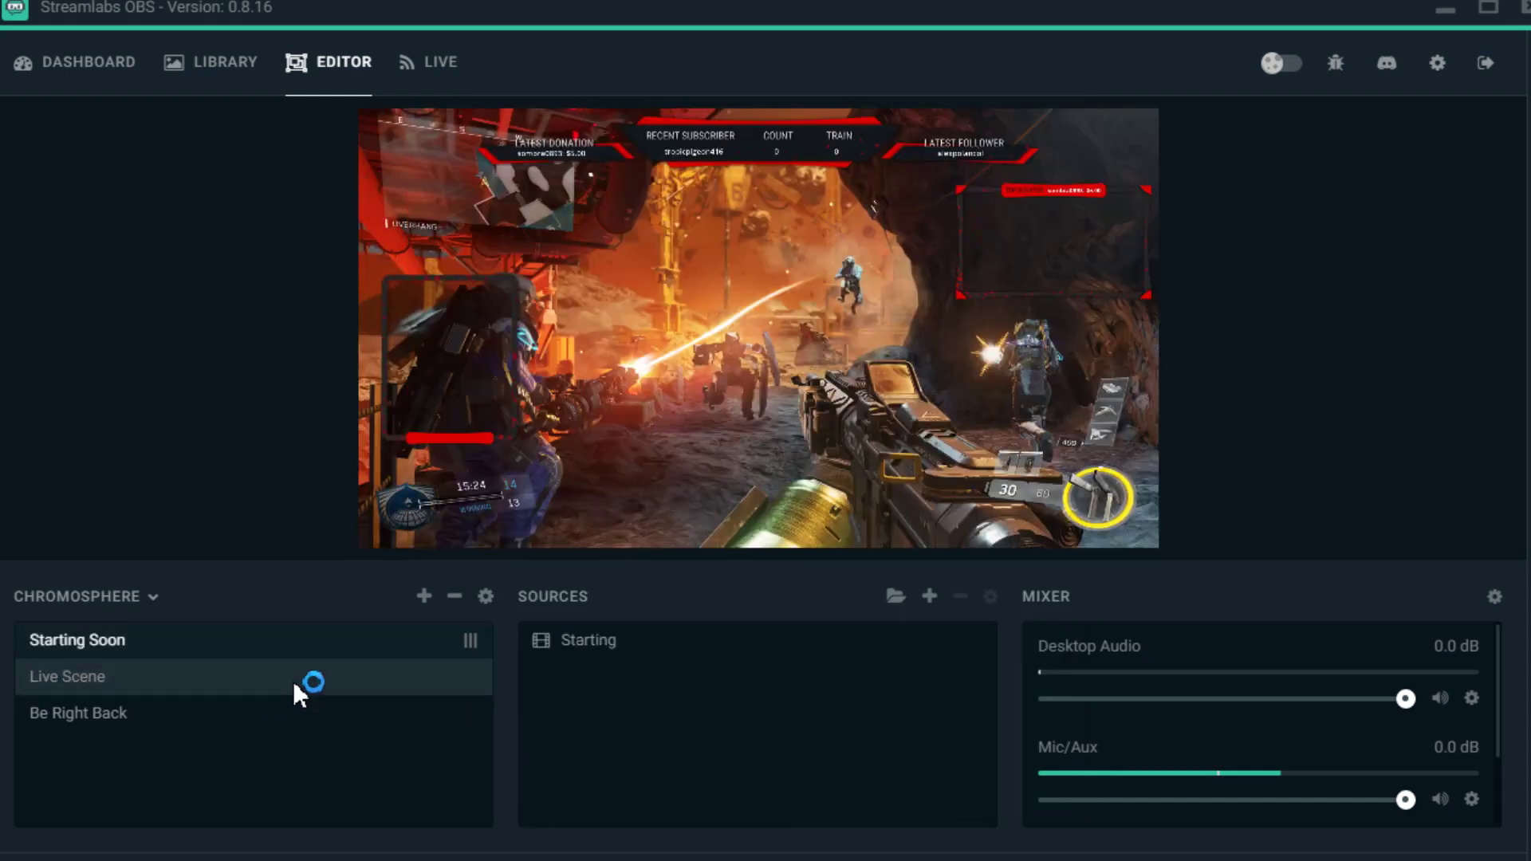
Step: Switch to the Starting Soon scene, review the scene transition settings, and cancel without changing them
left_click(307, 653)
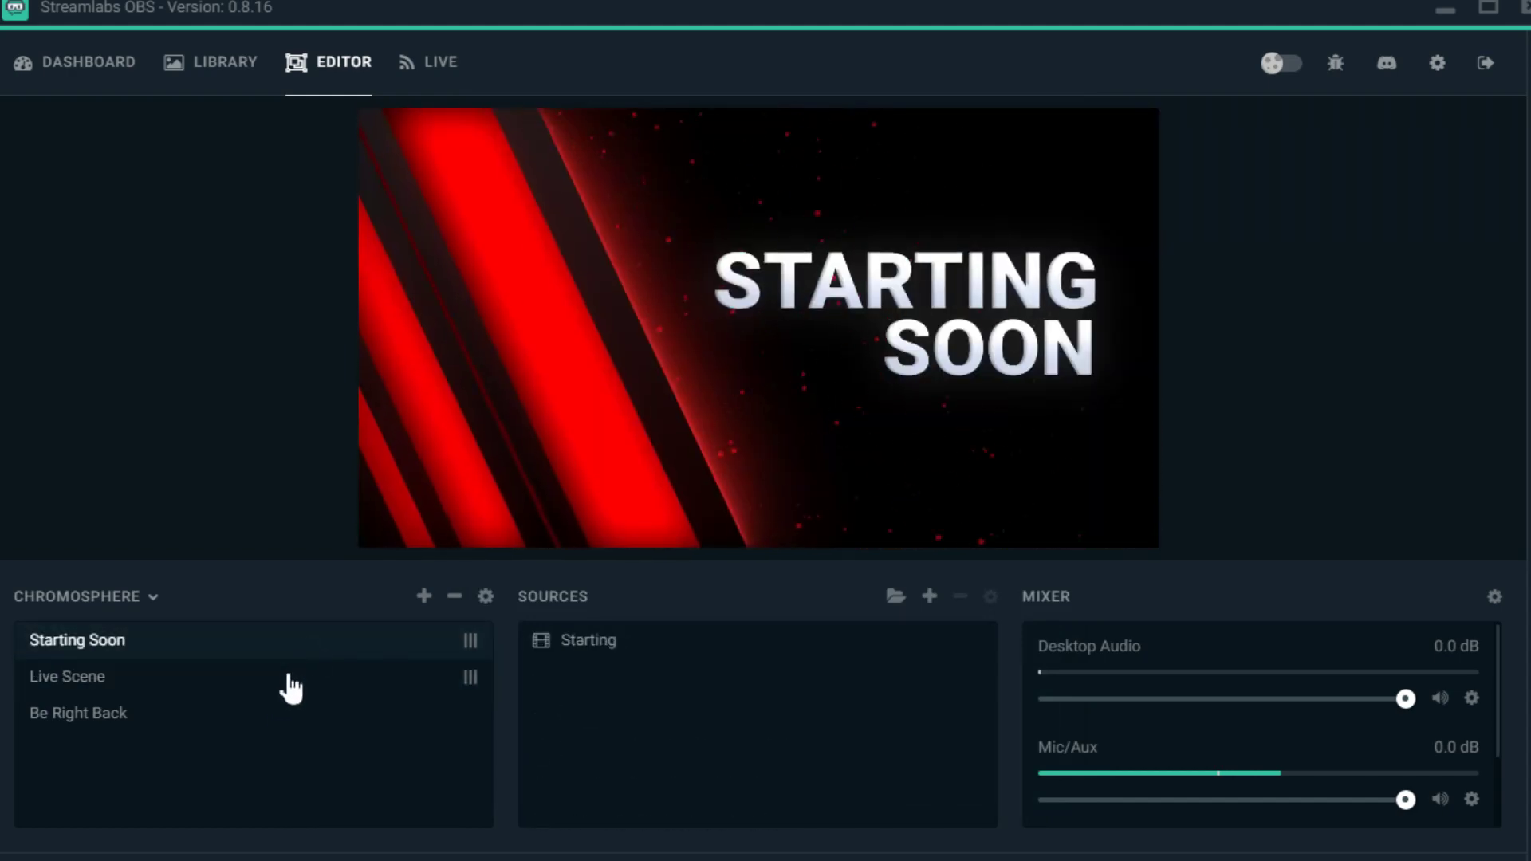
left_click(486, 597)
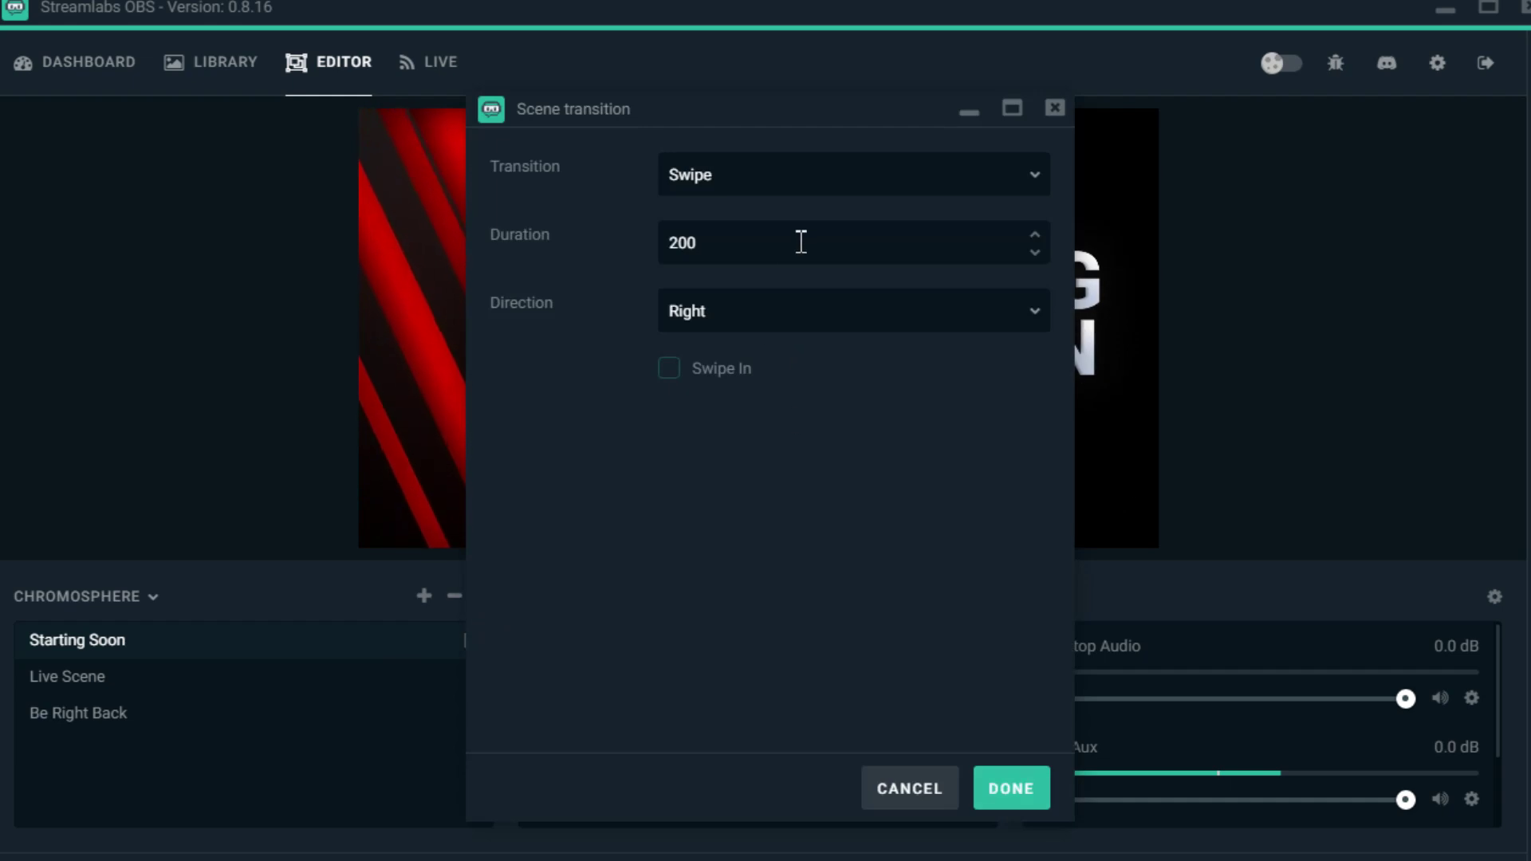
left_click(869, 788)
Step: Switch to Live Scene and look through its sources, selecting several of them to locate each one in the preview
left_click(171, 685)
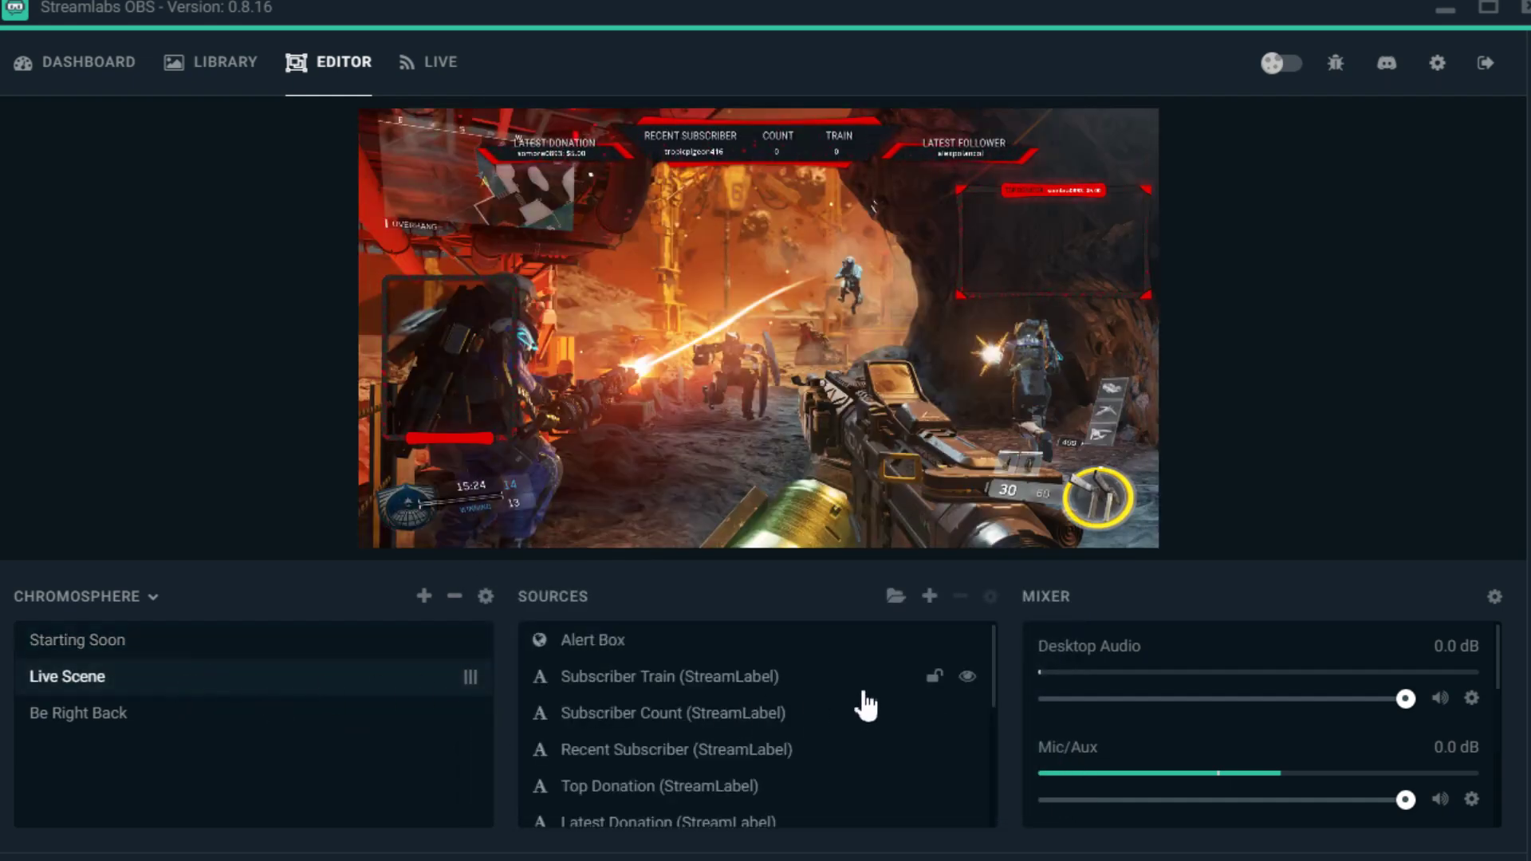
scroll(893, 702, "down", 5)
scroll(876, 772, "up", 2)
scroll(876, 772, "up", 3)
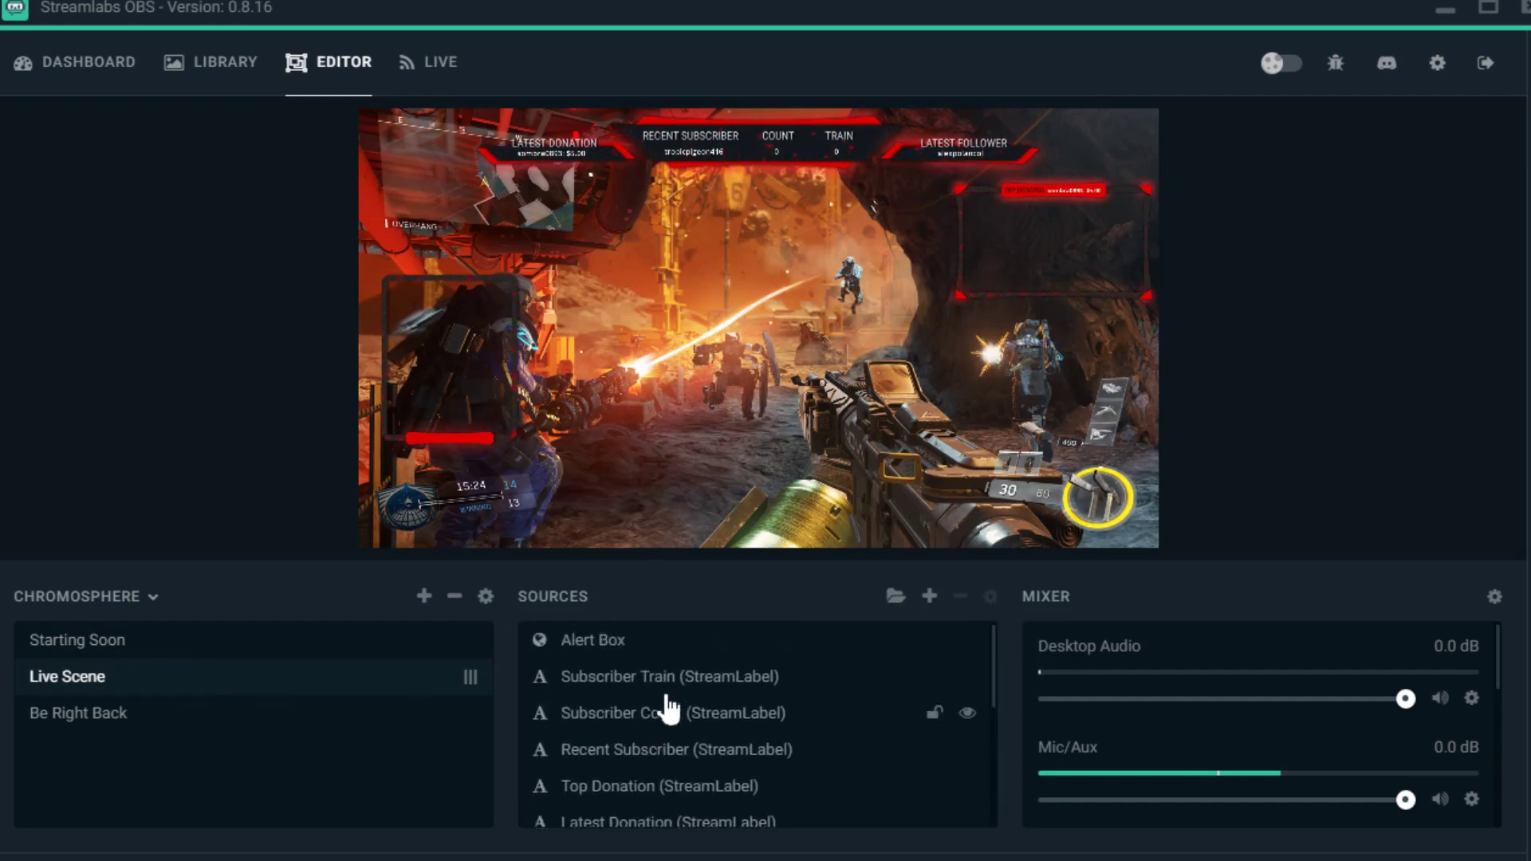
left_click(721, 648)
left_click(721, 680)
left_click(785, 753)
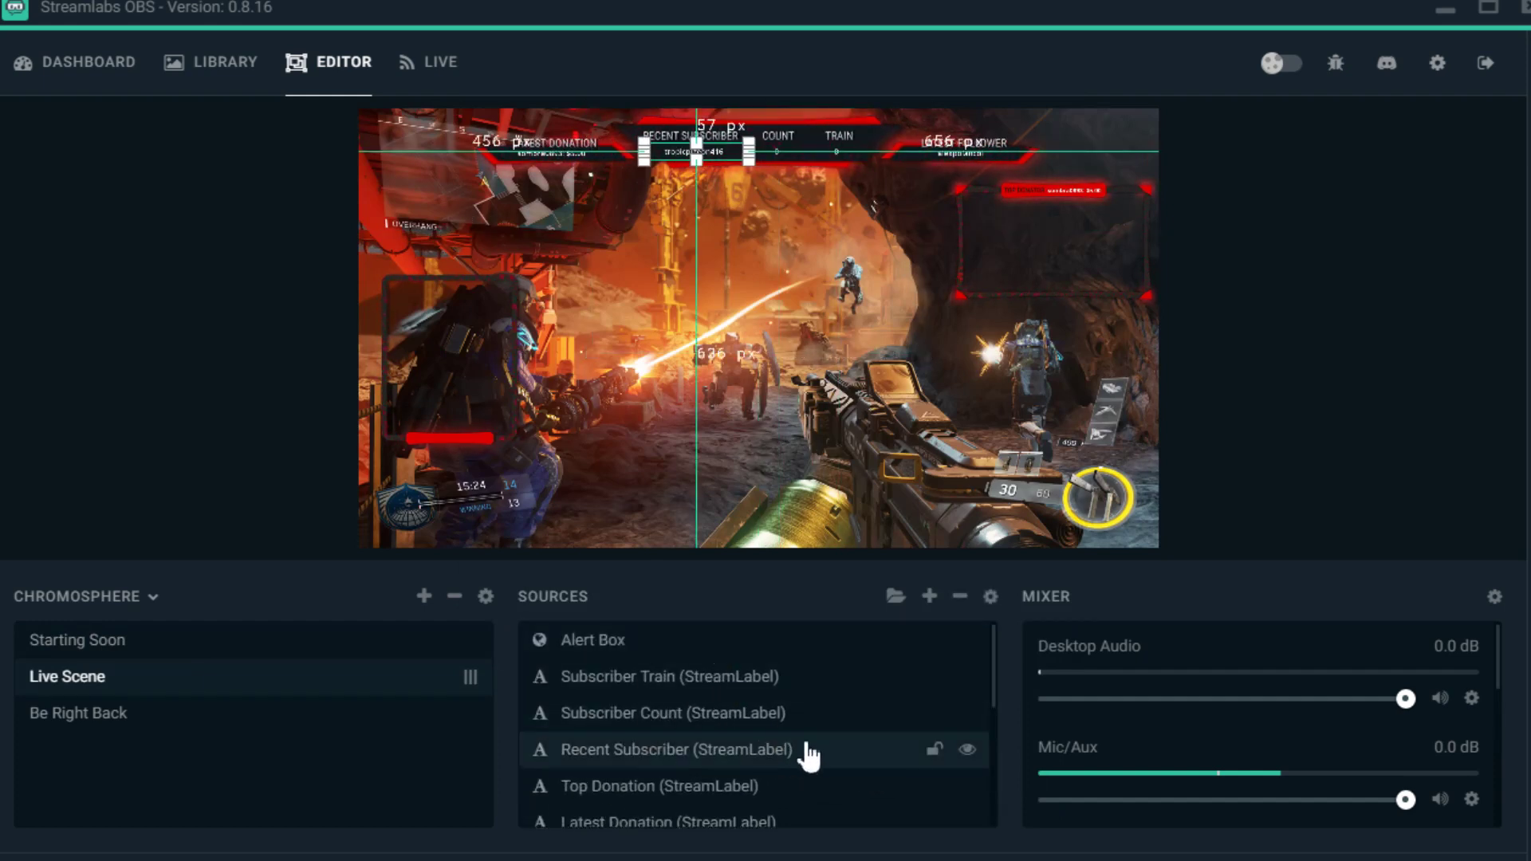
scroll(789, 741, "down", 5)
left_click(763, 702)
left_click(742, 770)
Step: Remove the Webcam, Webcam Frame and Chatbox Frame sources from Live Scene
left_click(733, 798)
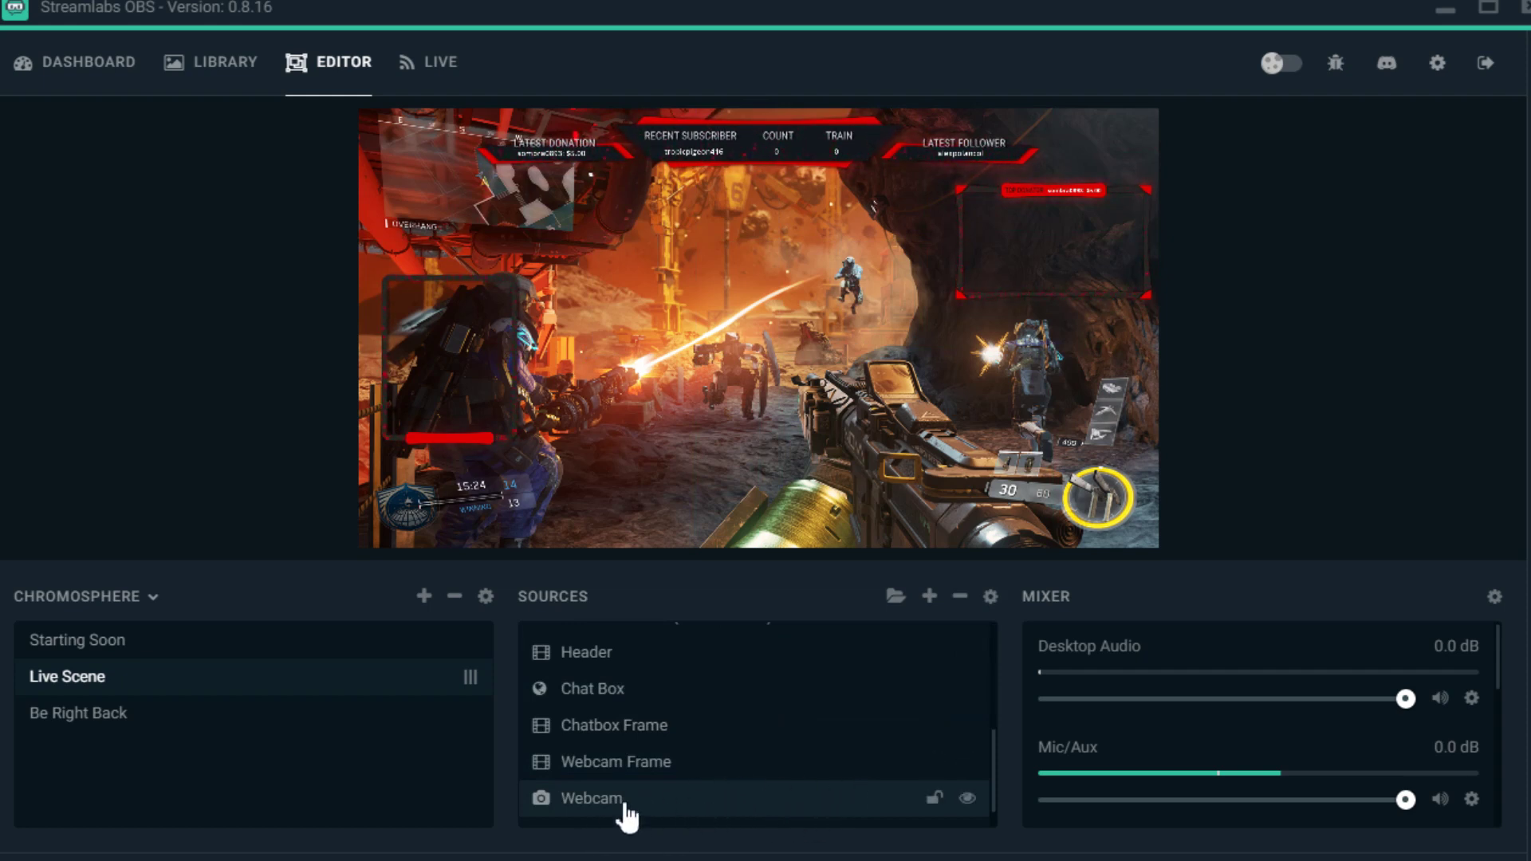
left_click(960, 598)
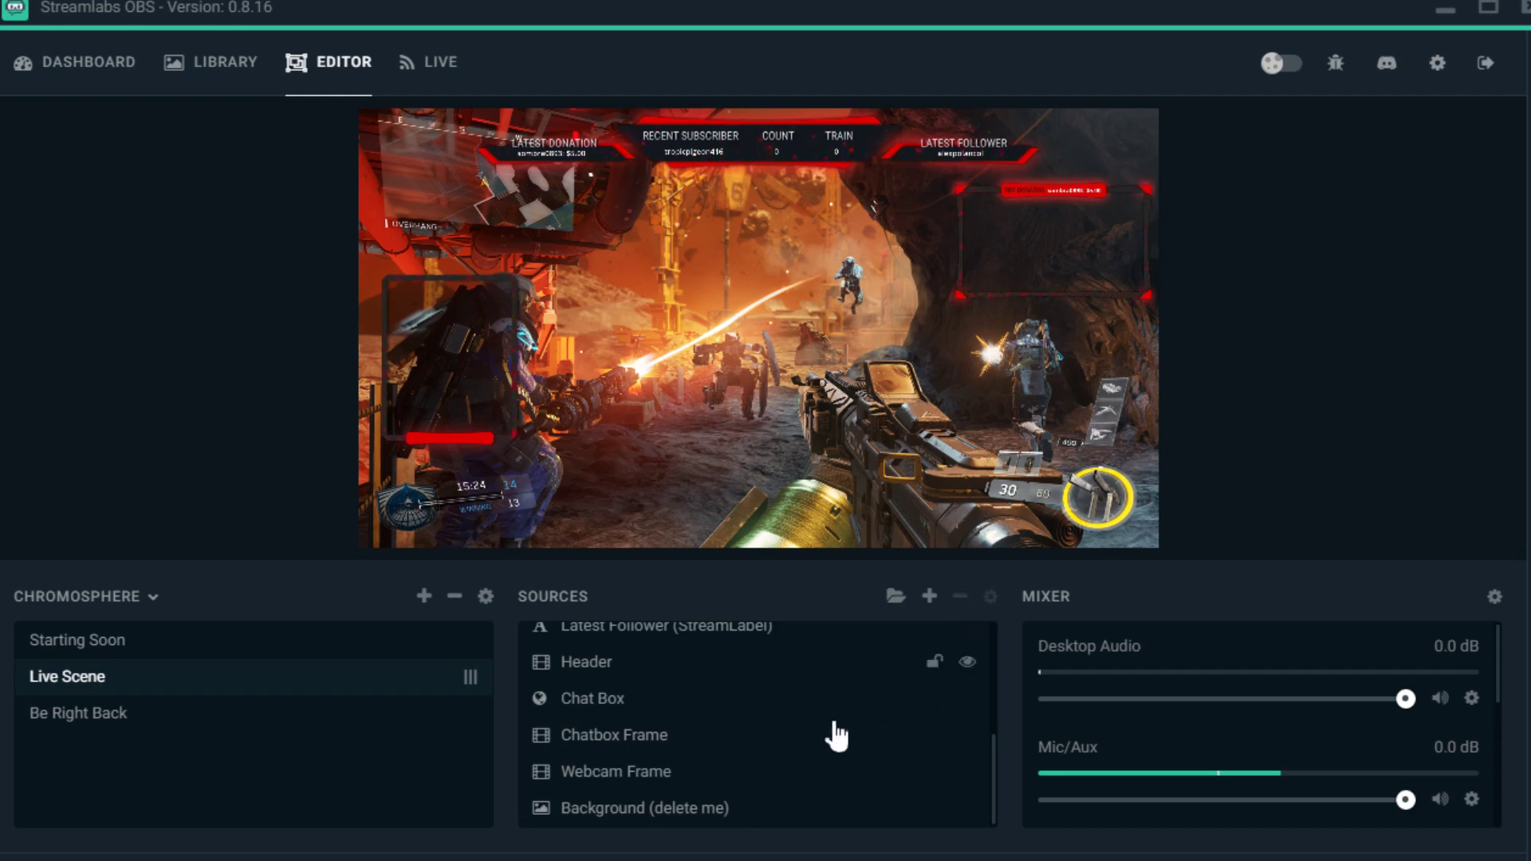
left_click(724, 814)
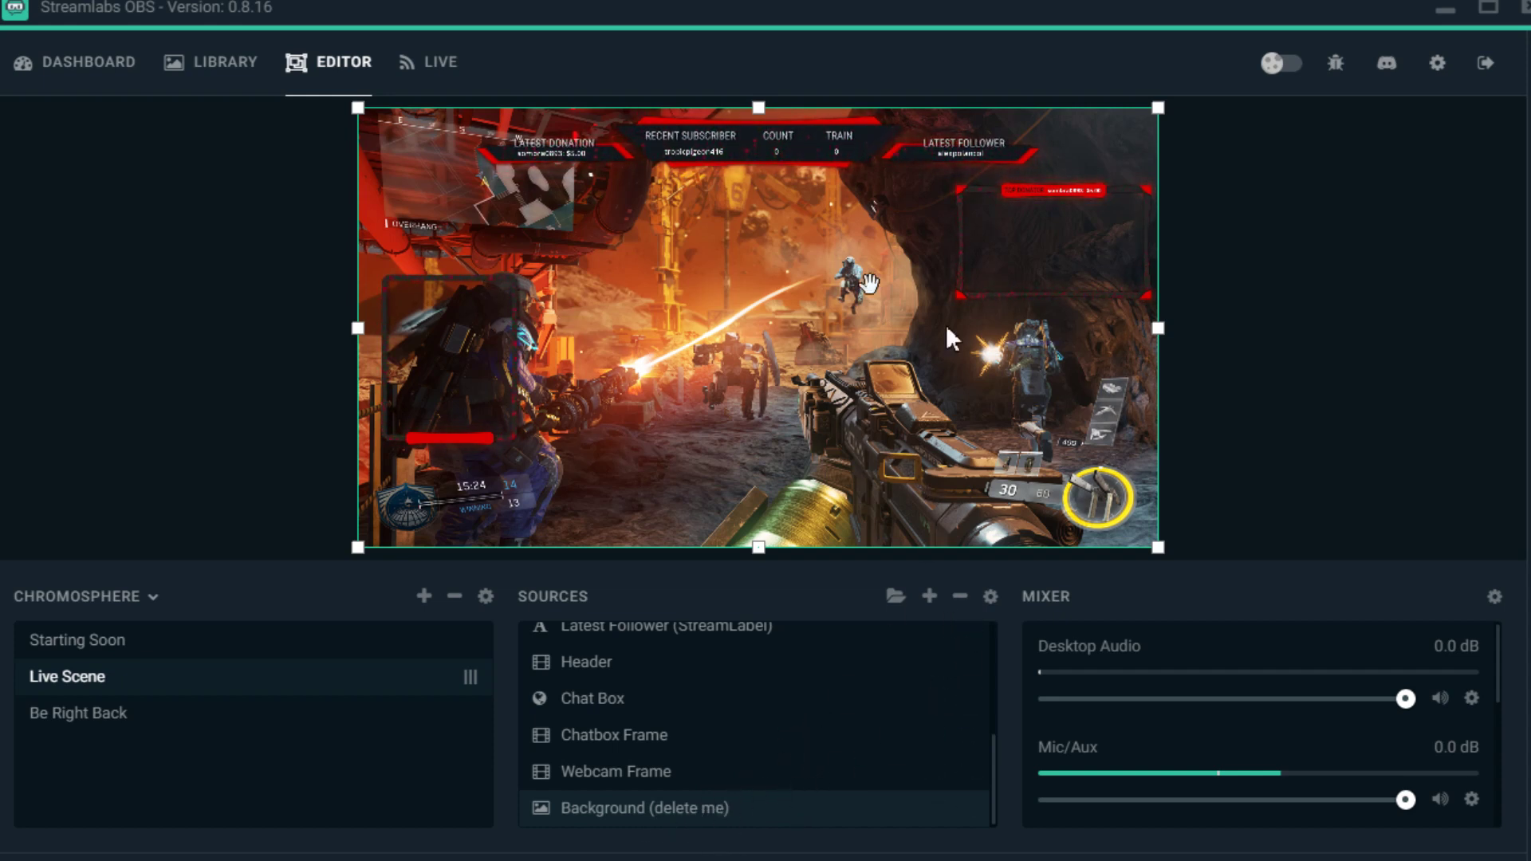
left_click(706, 773)
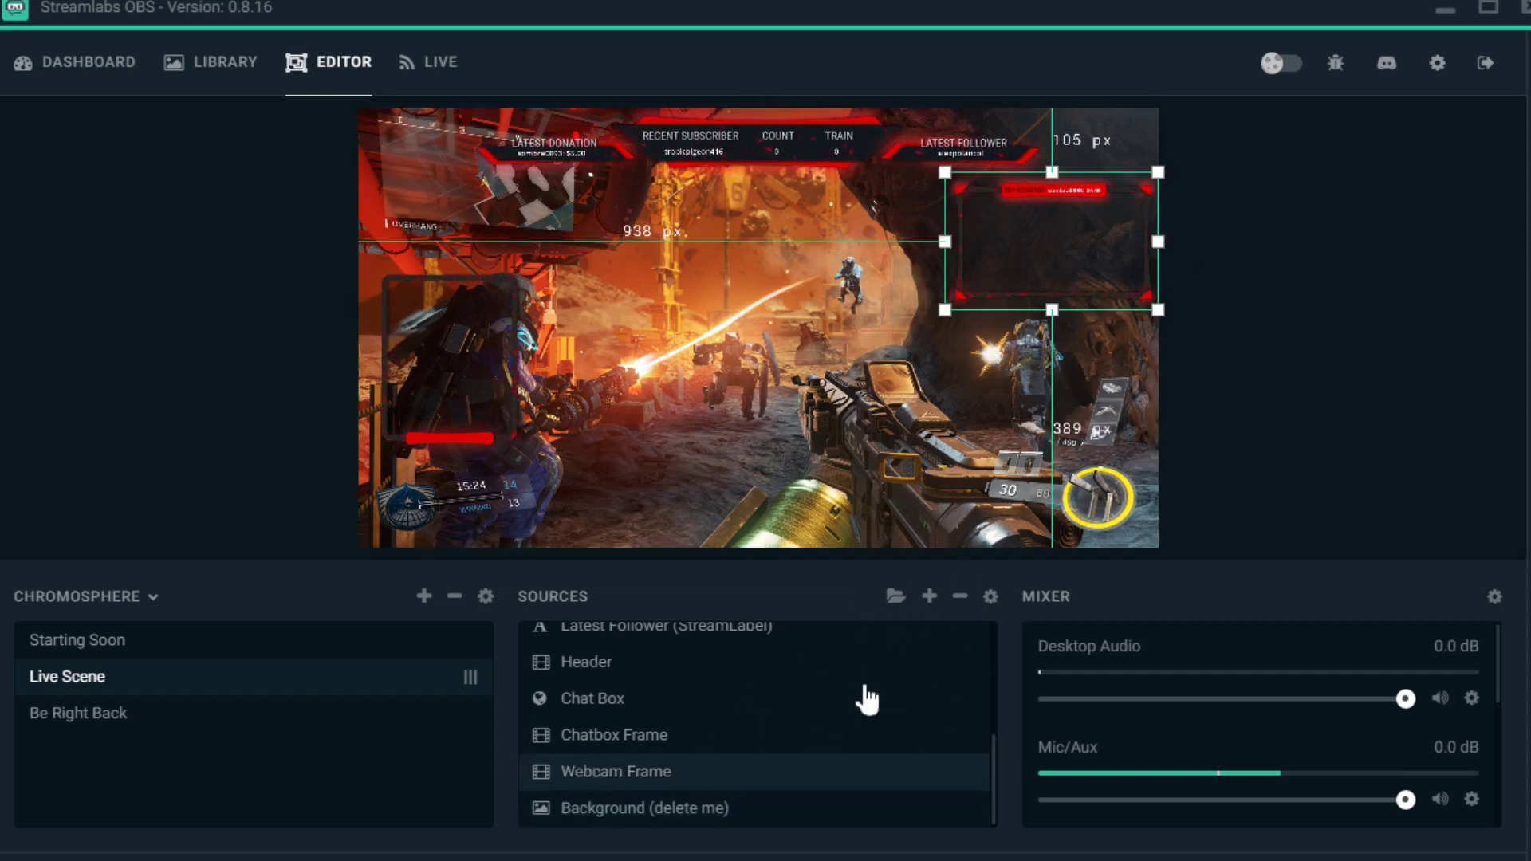
left_click(960, 597)
left_click(738, 774)
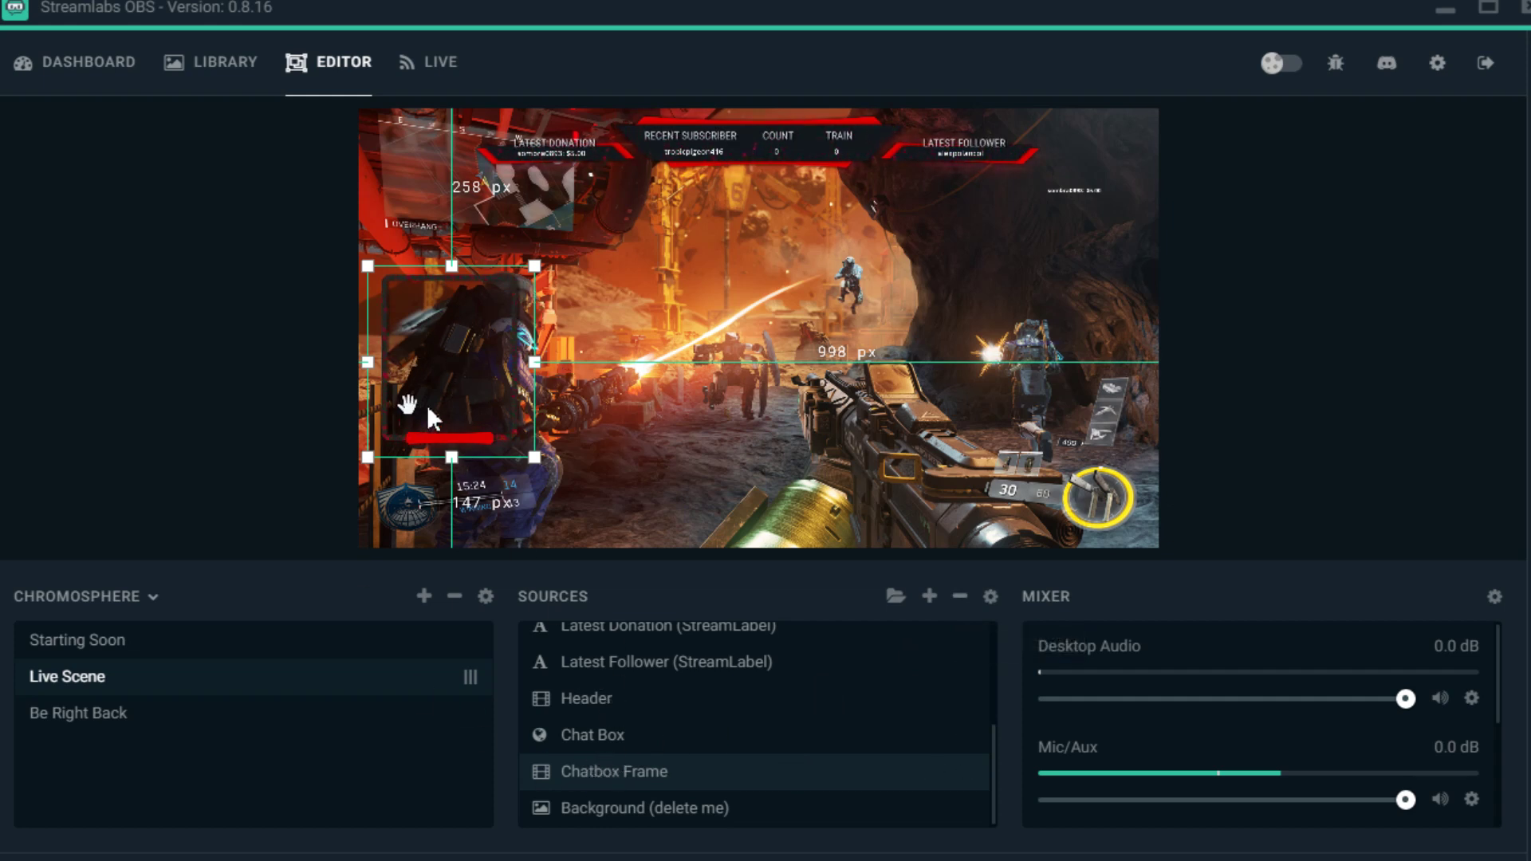
left_click(960, 597)
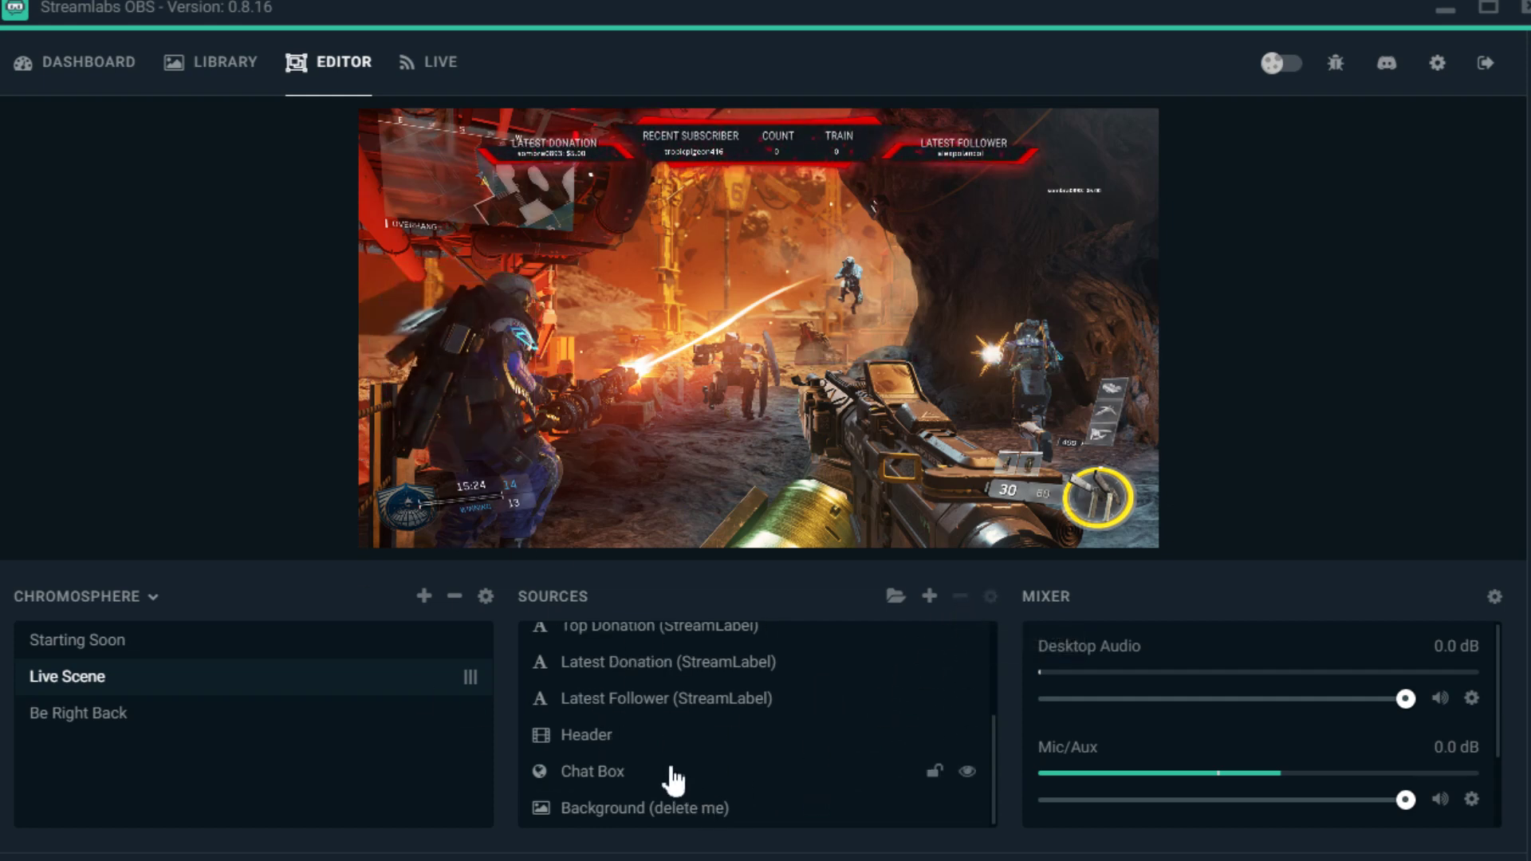
Step: Locate the Header and Latest Follower sources in the preview and examine the Latest Donation label's properties
left_click(683, 738)
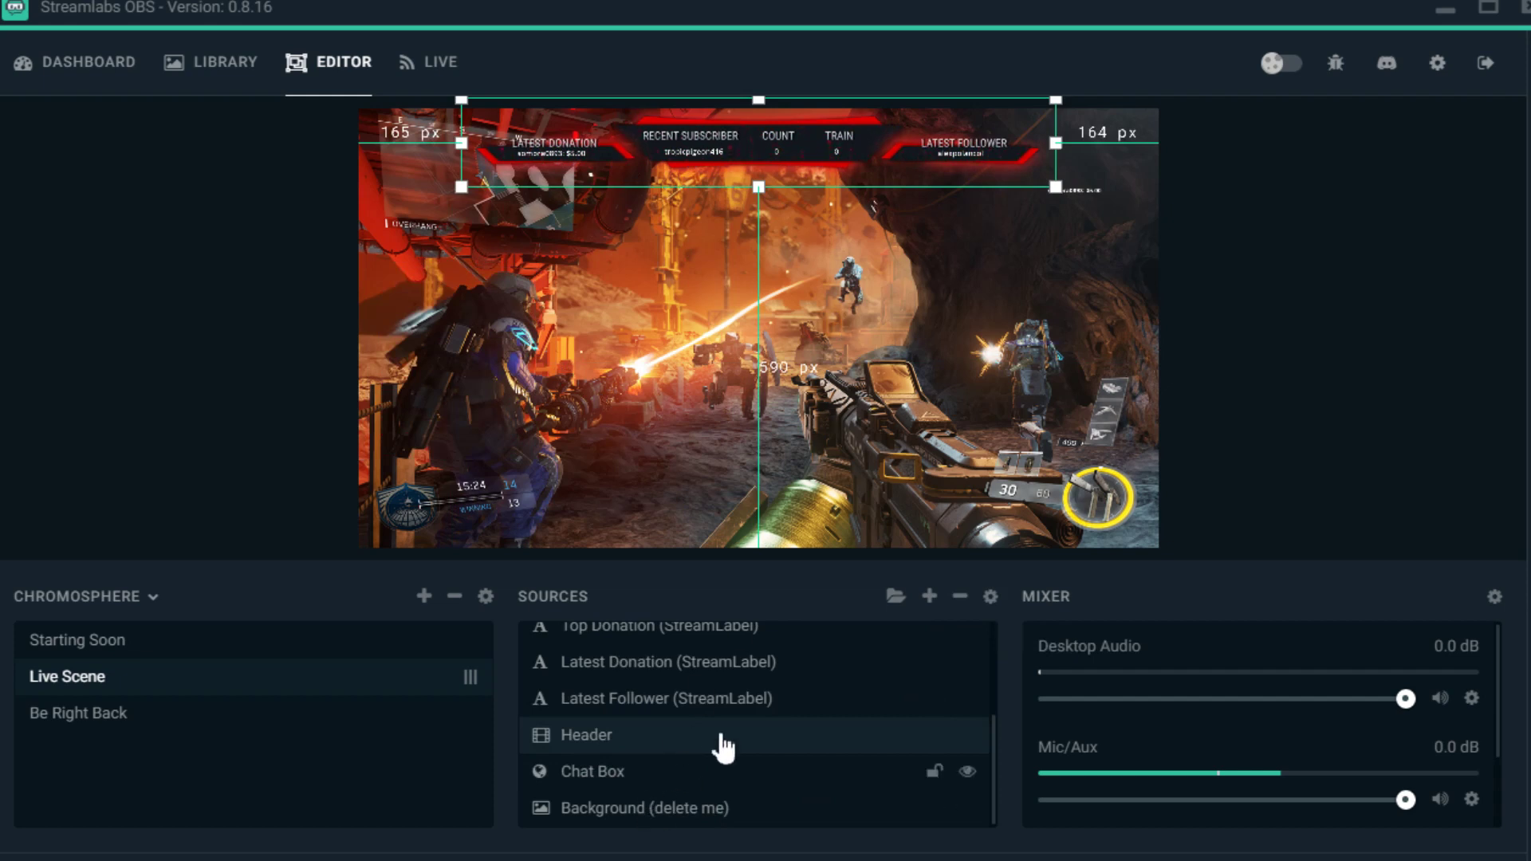
left_click(759, 704)
scroll(829, 706, "up", 3)
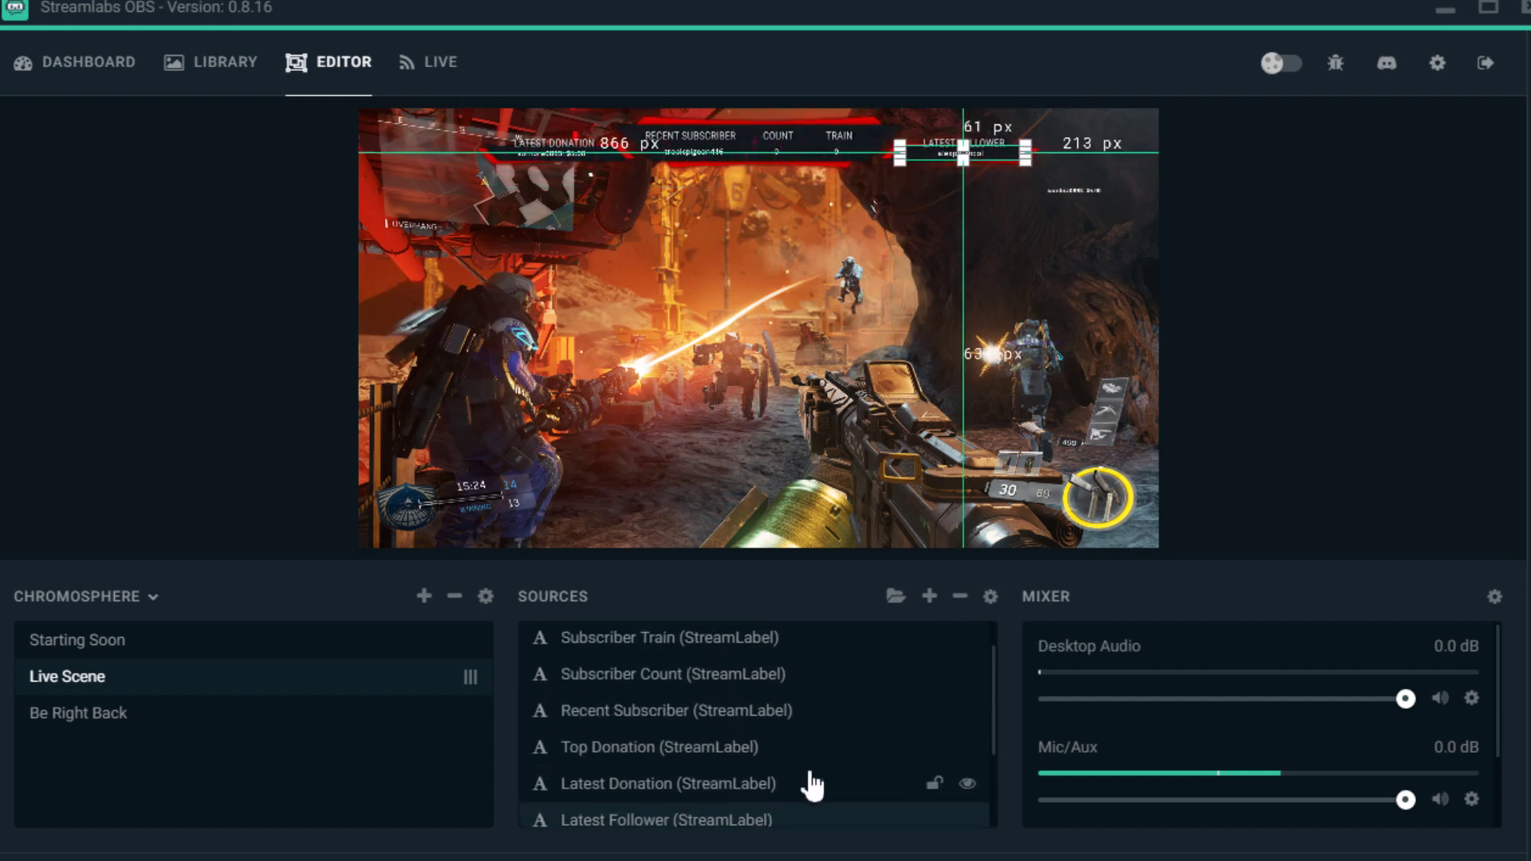
left_click(789, 789)
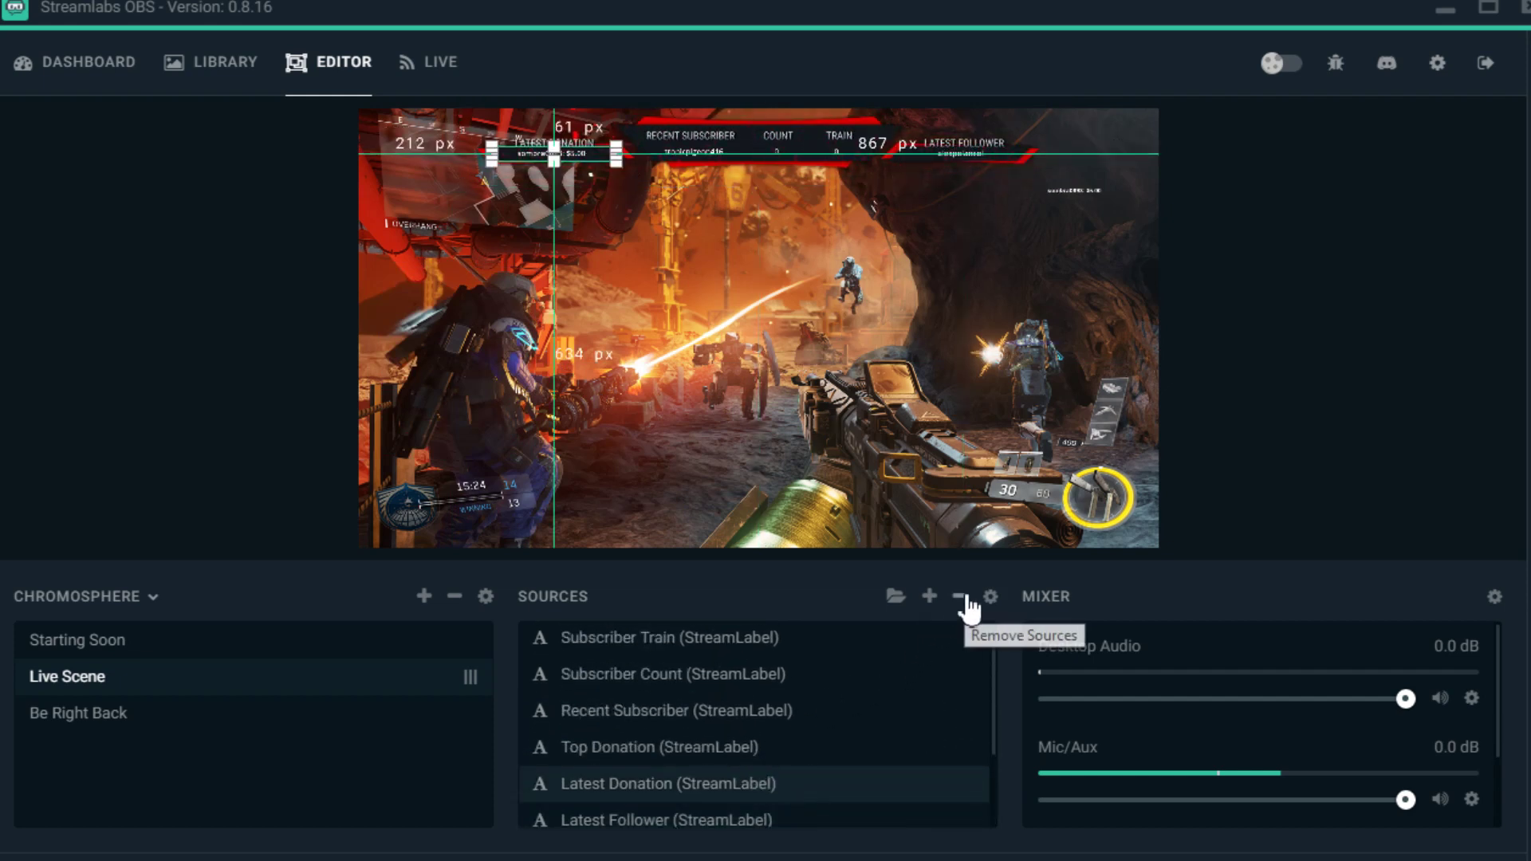
double_click(745, 782)
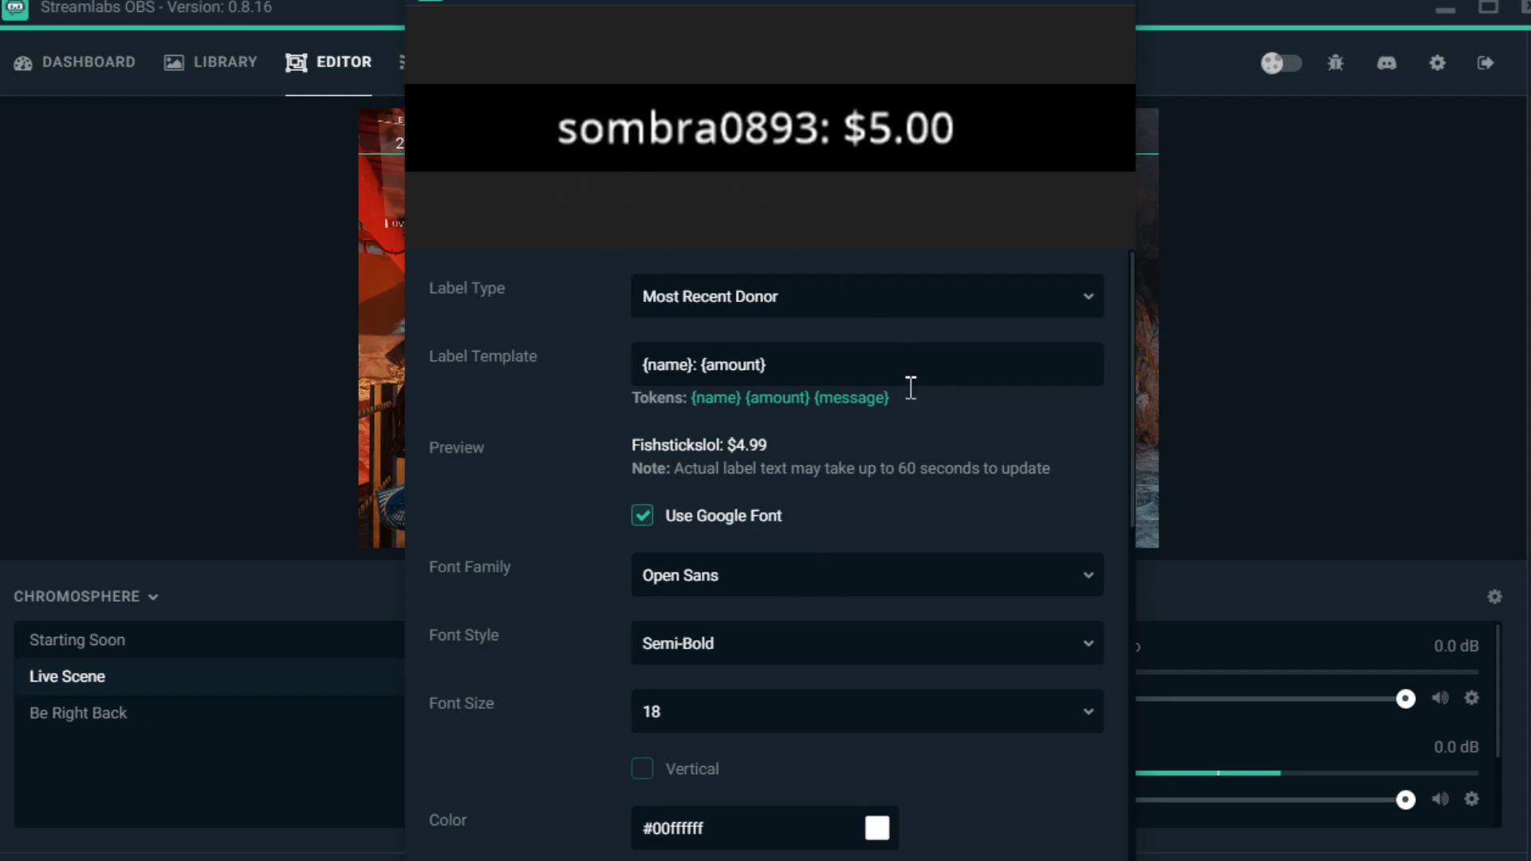
scroll(597, 442, "down", 3)
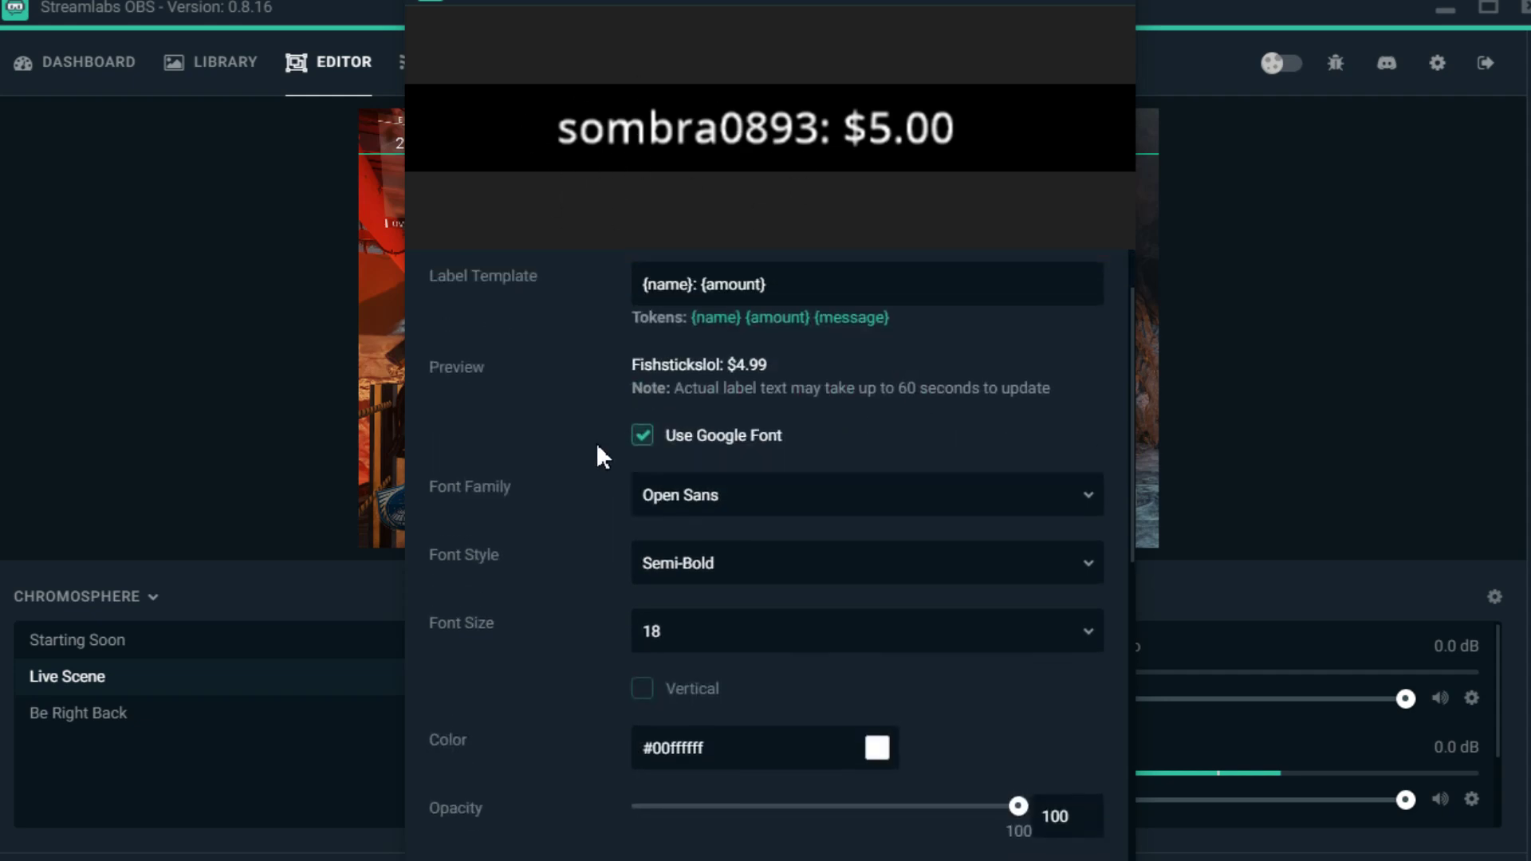
scroll(595, 441, "up", 3)
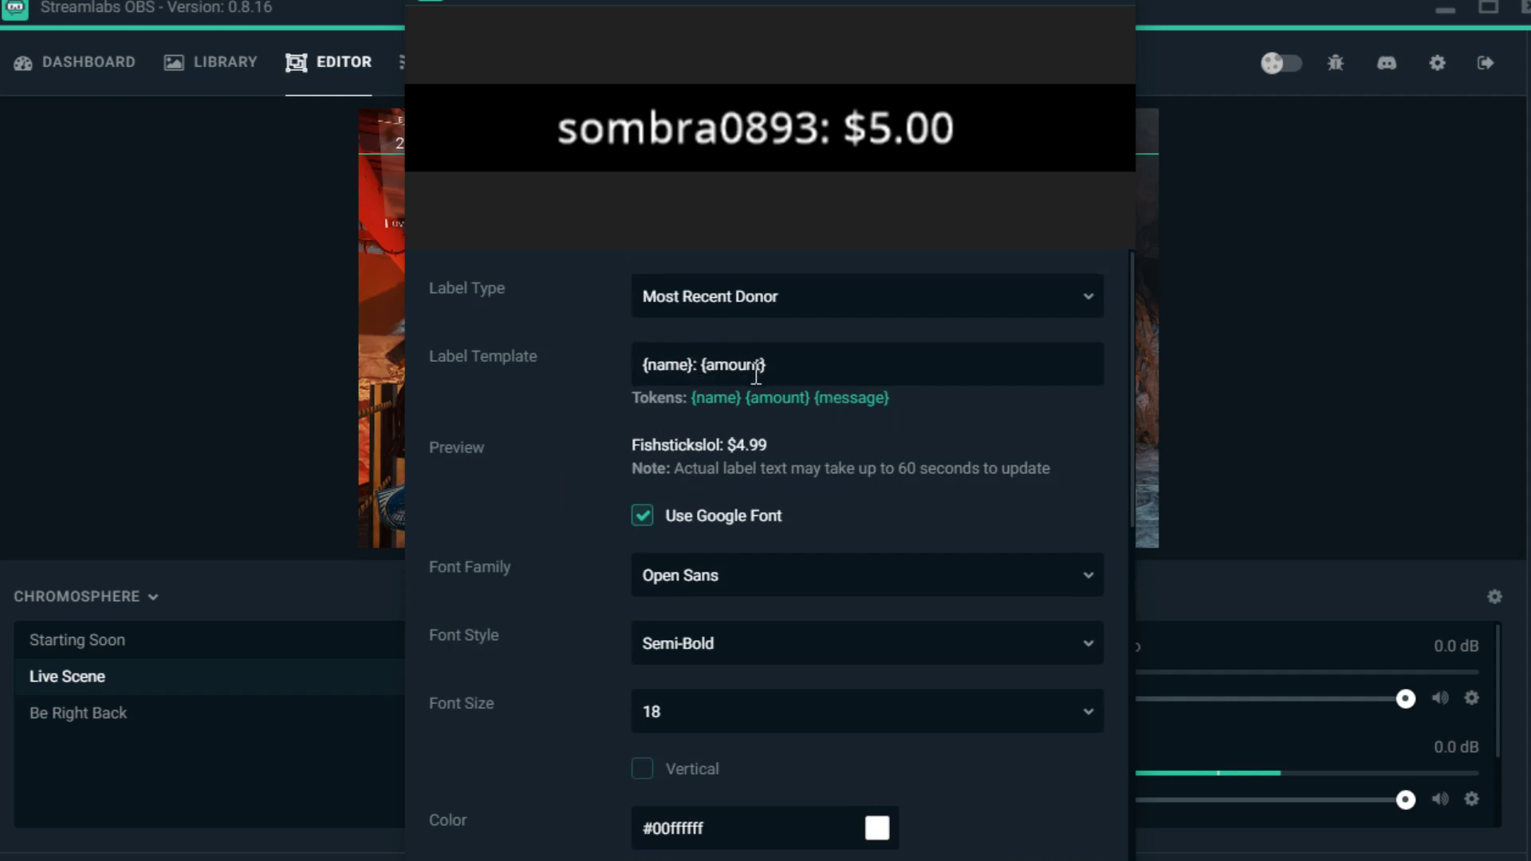
Step: Set the Latest Donation label template to "{name}: was awesome with {amount}" and close its properties
left_click_drag(695, 365, 585, 378)
left_click_drag(694, 366, 881, 382)
type("was awesome")
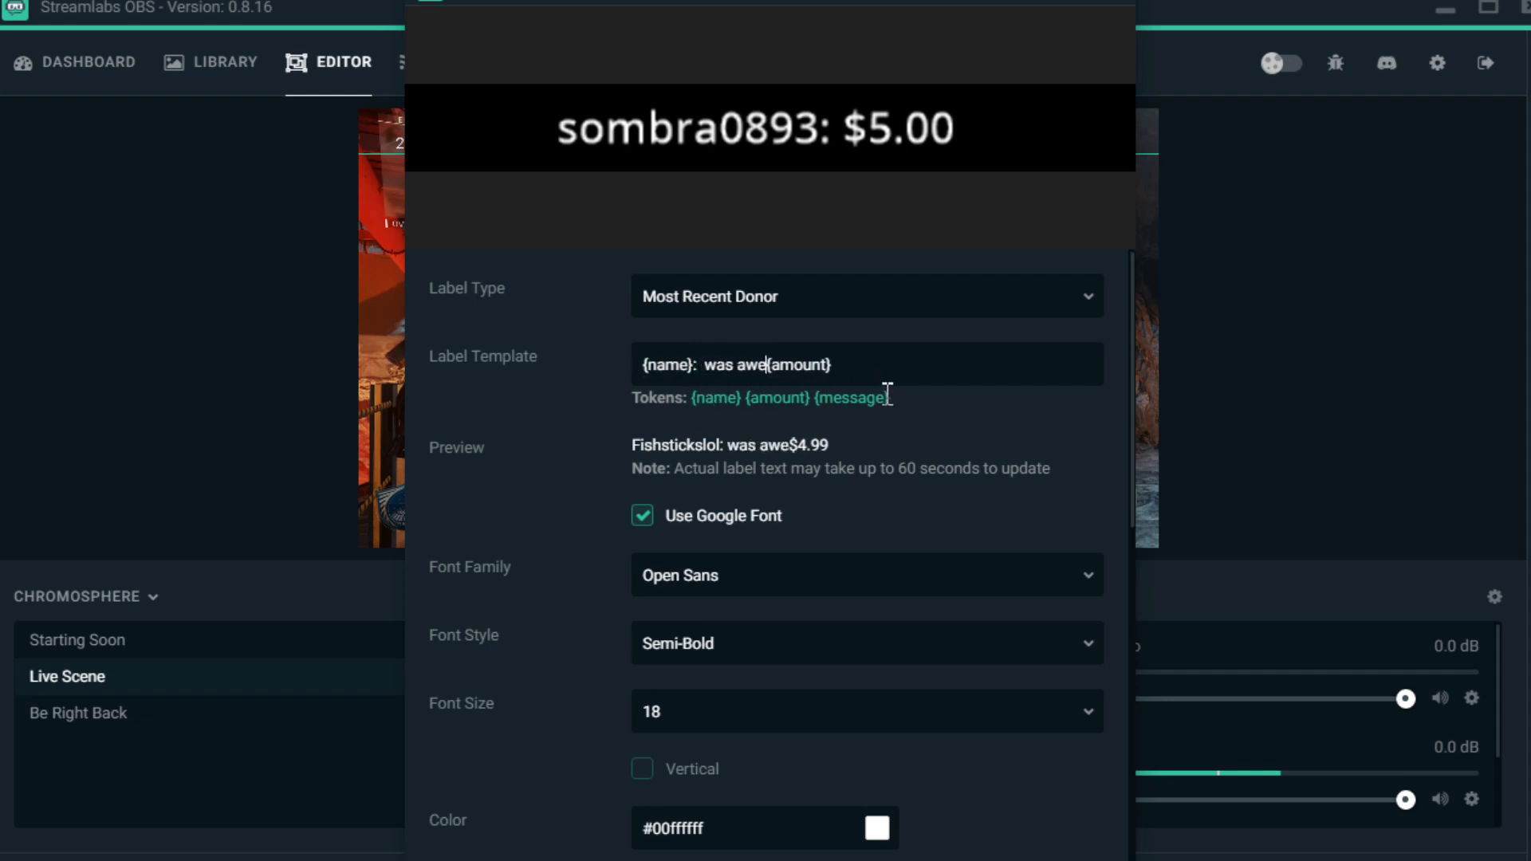
type(" with")
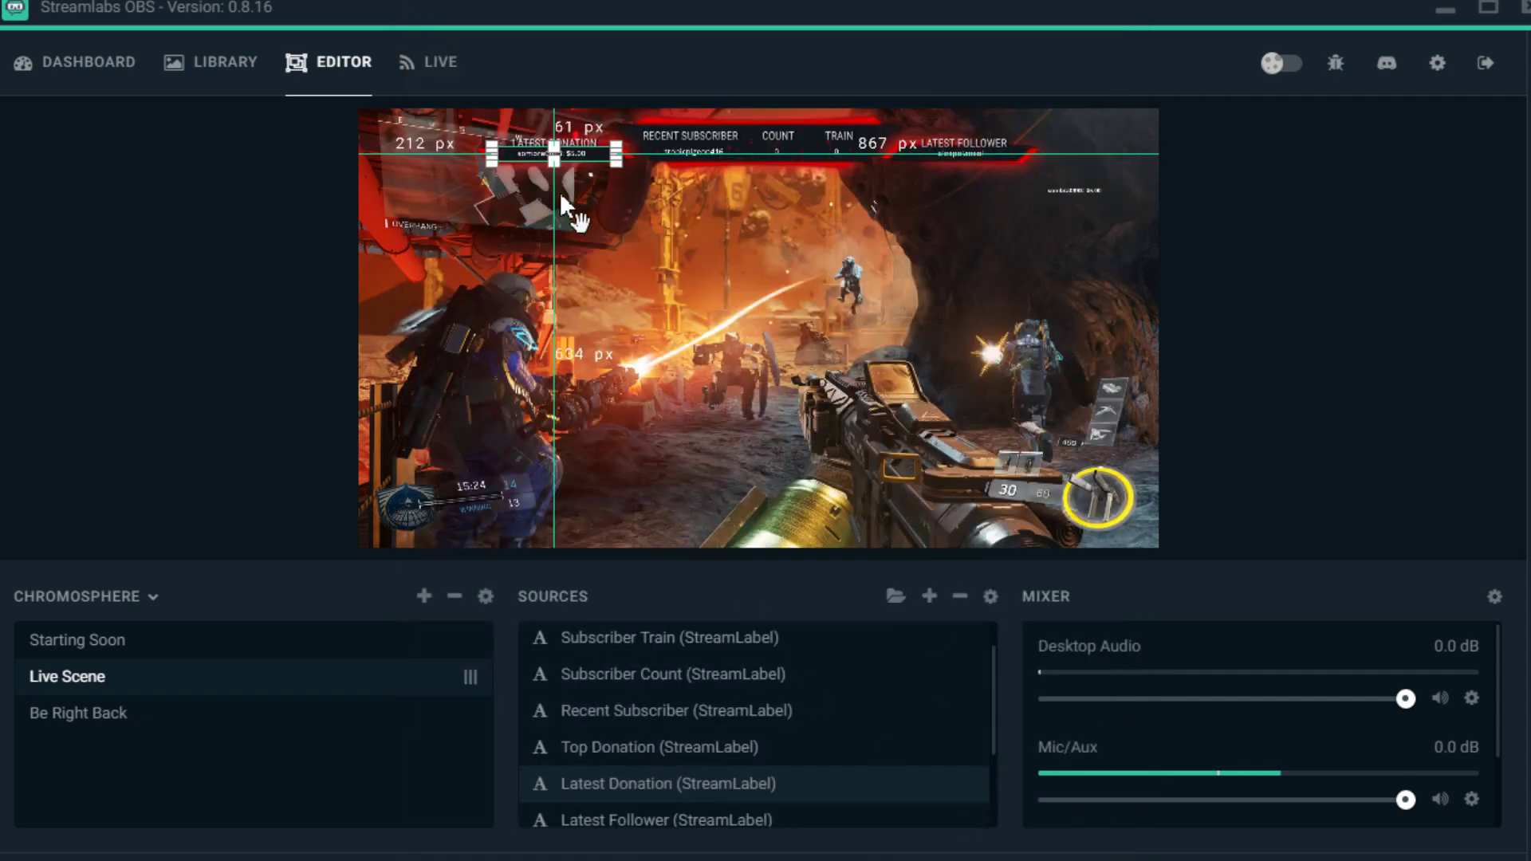
Step: Change the Latest Donation label template to "{name}: {amount} {message}" and apply it
double_click(767, 789)
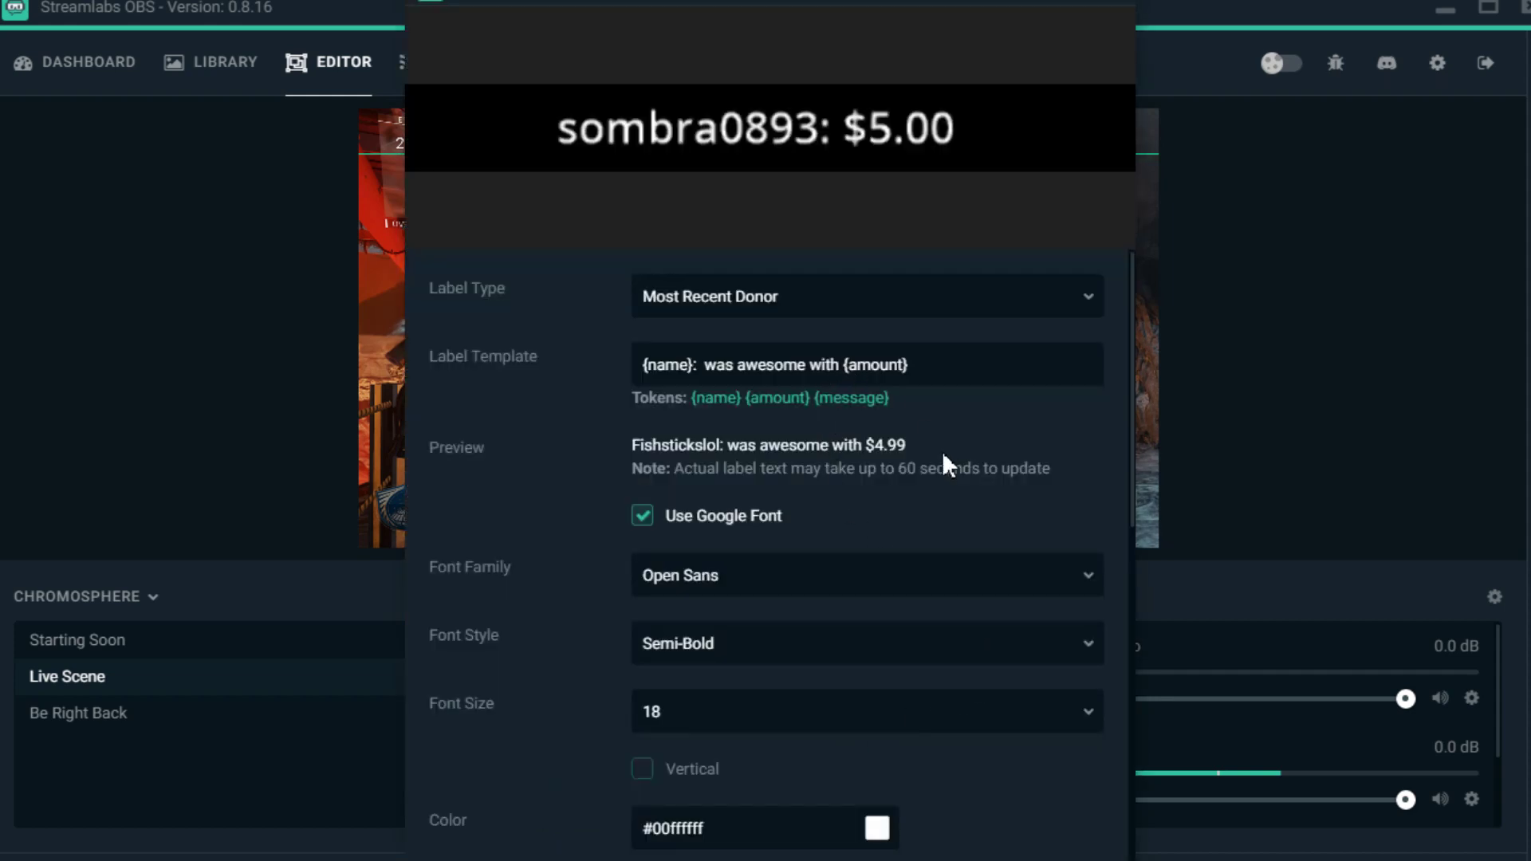
key("BackSpace")
key("BackSpace")
key("BackSpace")
key("BackSpace")
key("BackSpace")
key("BackSpace")
key("BackSpace")
key("BackSpace")
key("BackSpace")
key("BackSpace")
key("BackSpace")
key("BackSpace")
key("BackSpace")
key("BackSpace")
key("BackSpace")
key("BackSpace")
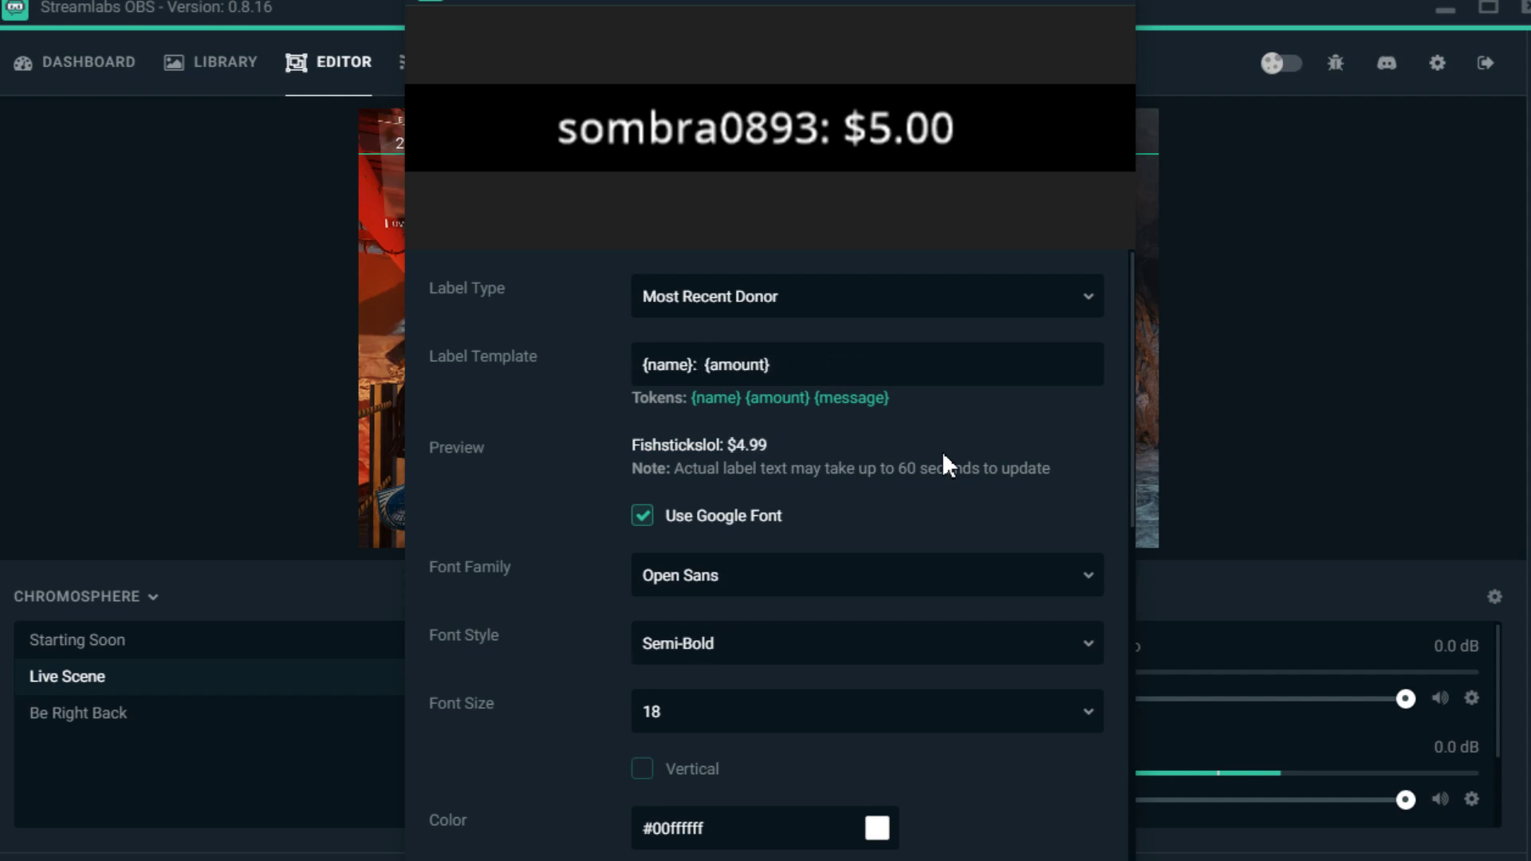
key("BackSpace")
key("End")
type("{message")
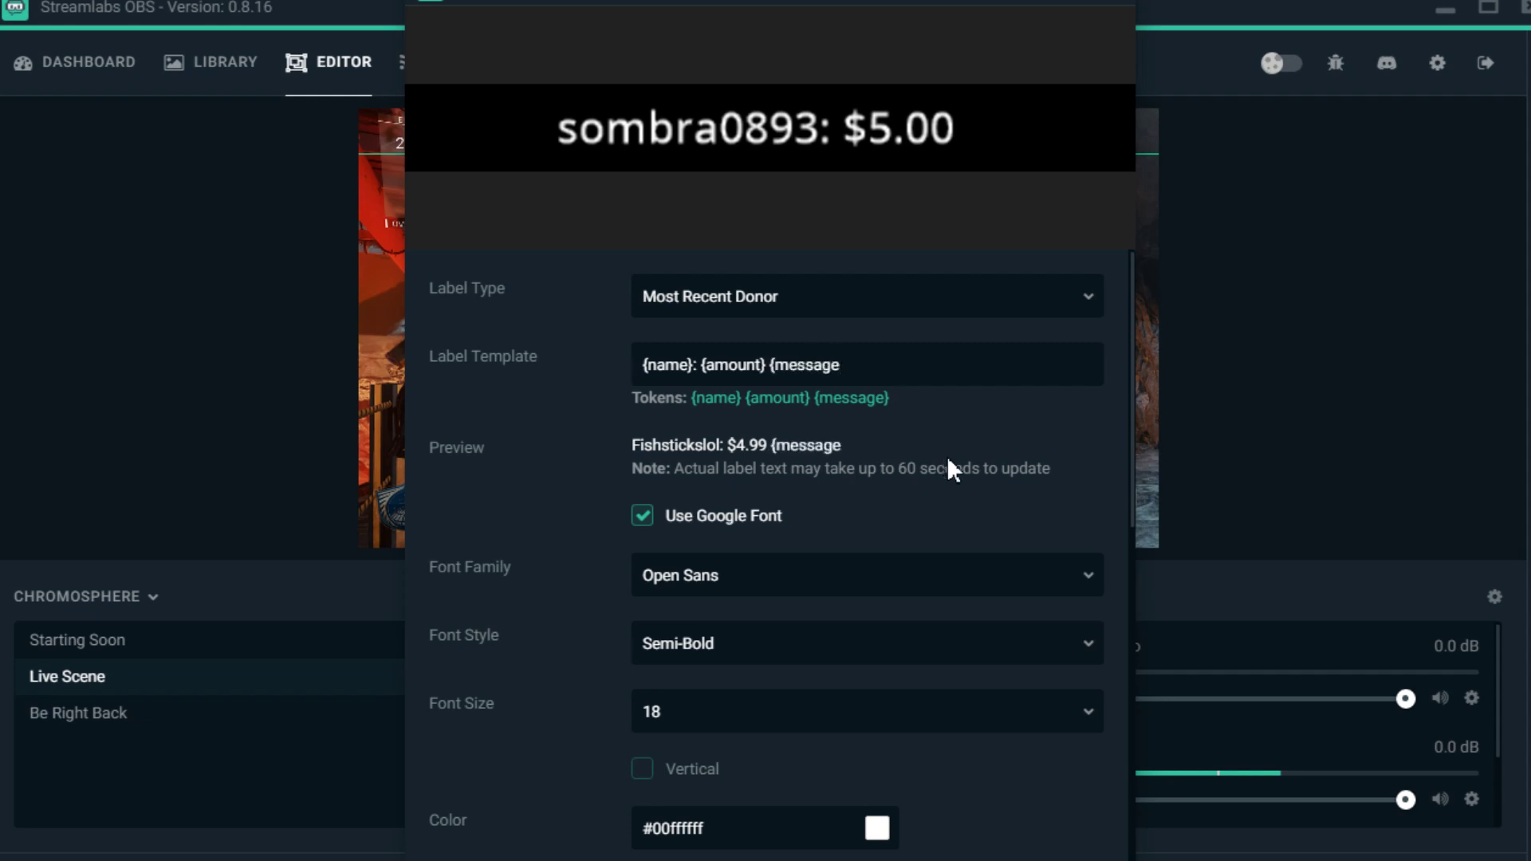
type("}")
left_click(1078, 859)
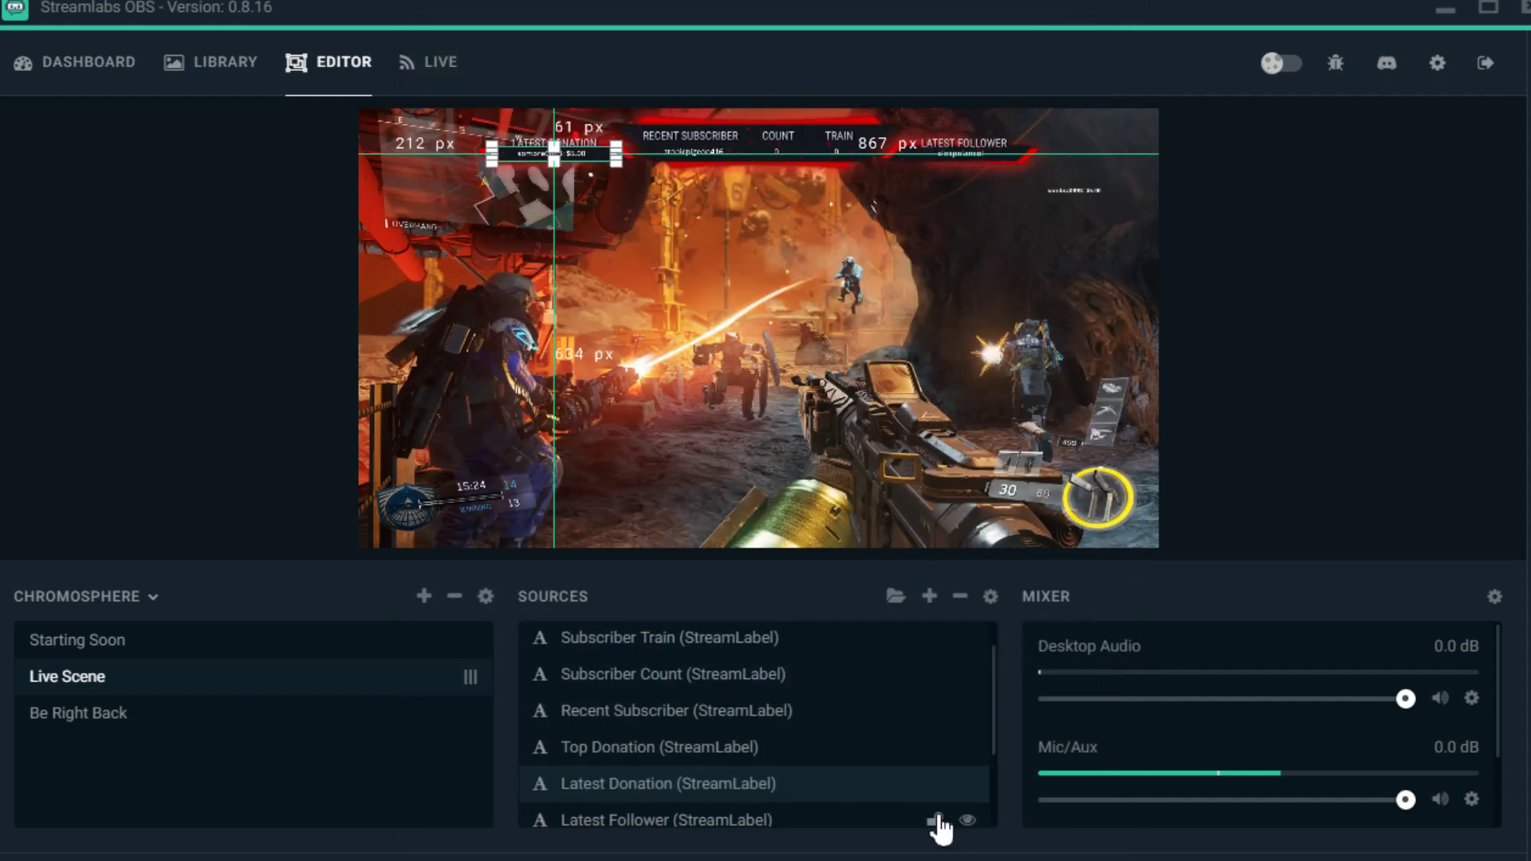
Step: Remove the {message} token from the Latest Donation label template, check the available font families, and close the properties
double_click(826, 780)
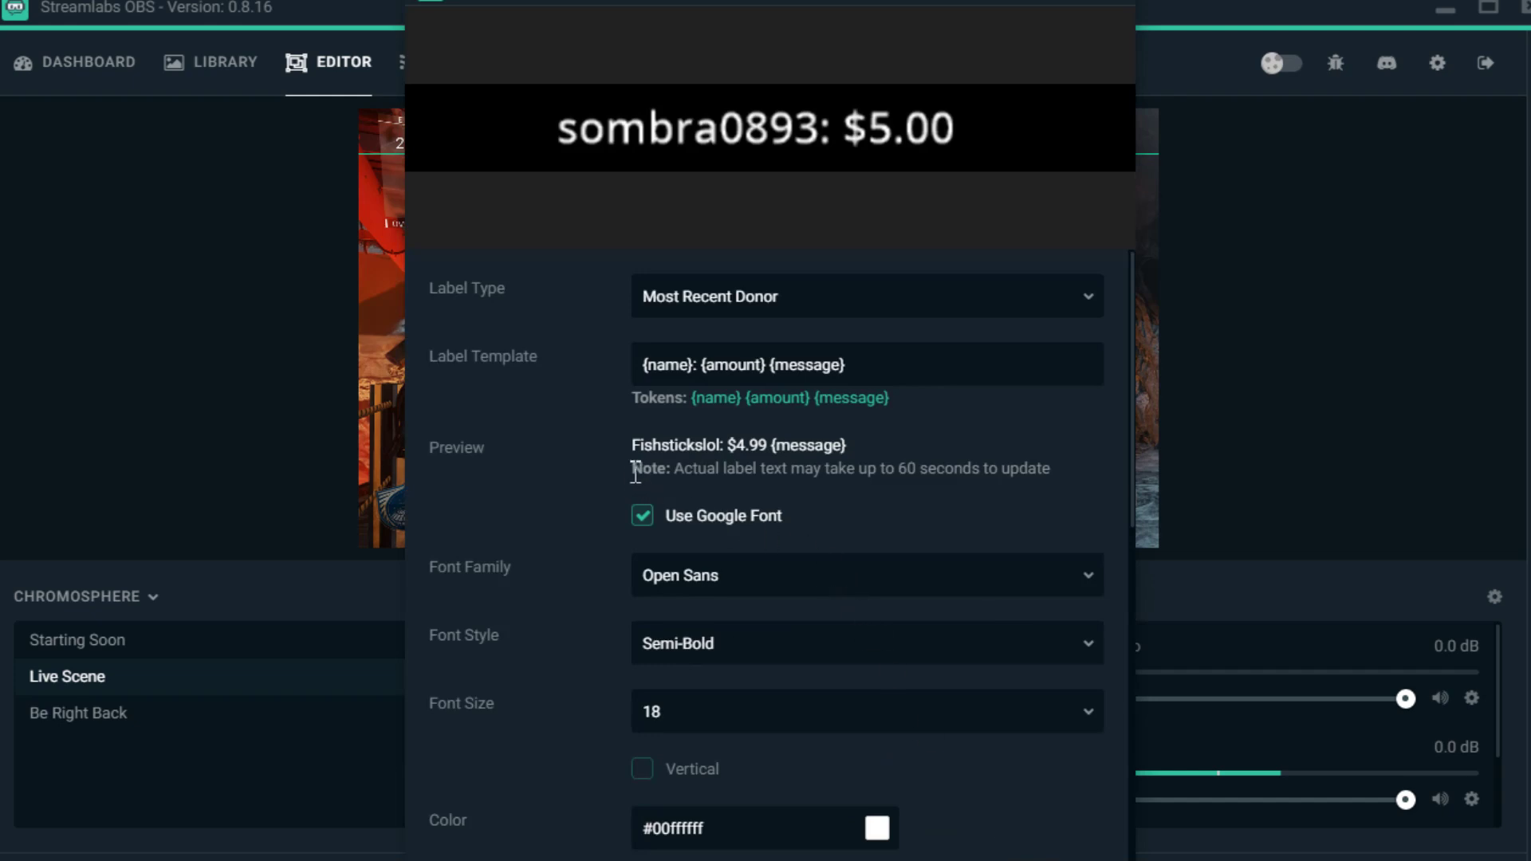
left_click_drag(636, 472, 898, 486)
left_click(1050, 492)
left_click_drag(909, 369, 753, 363)
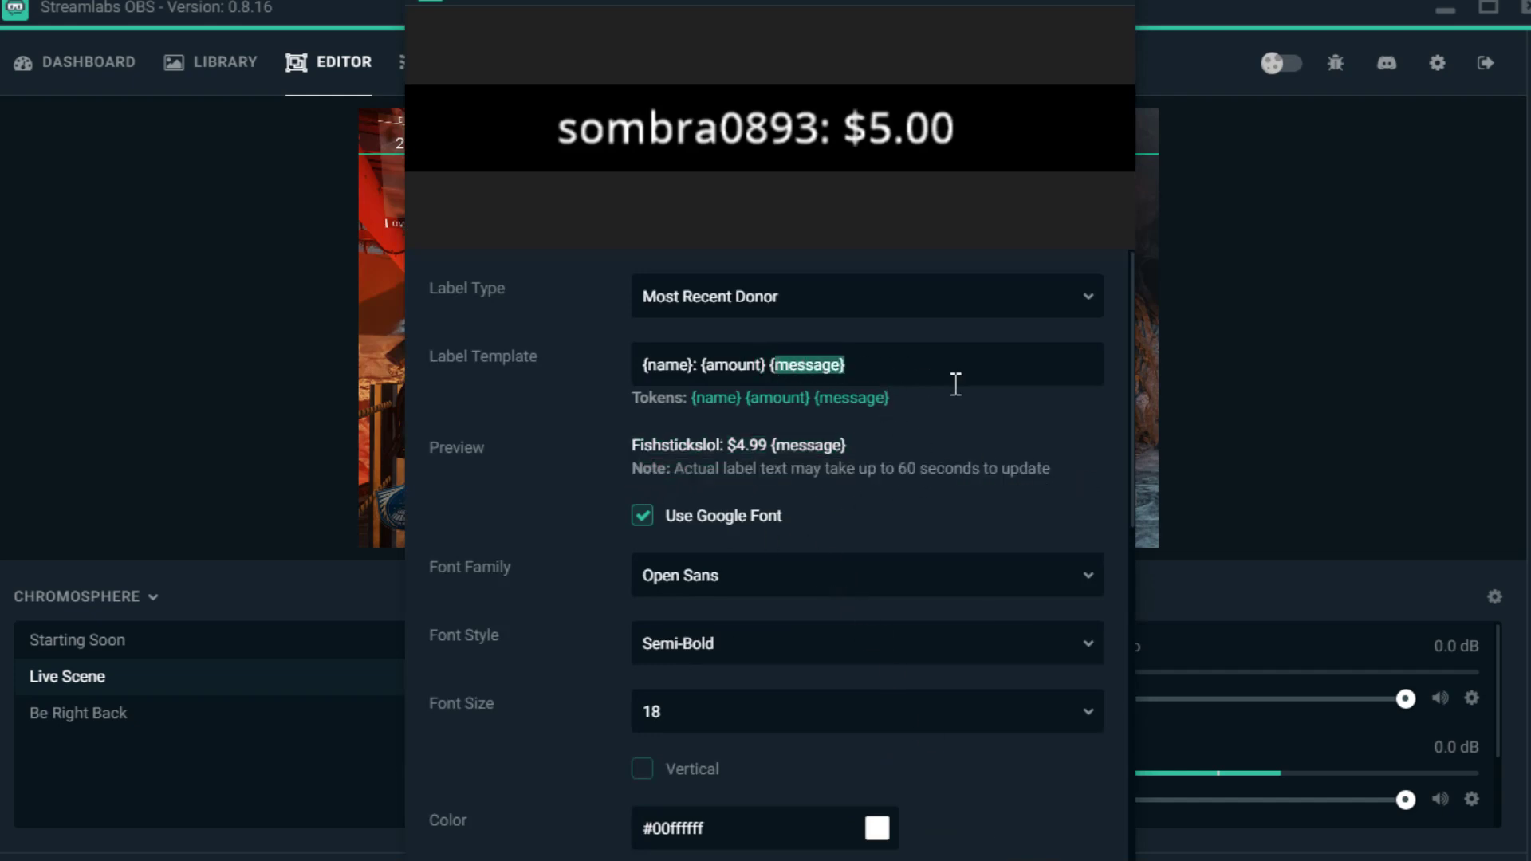
key("BackSpace")
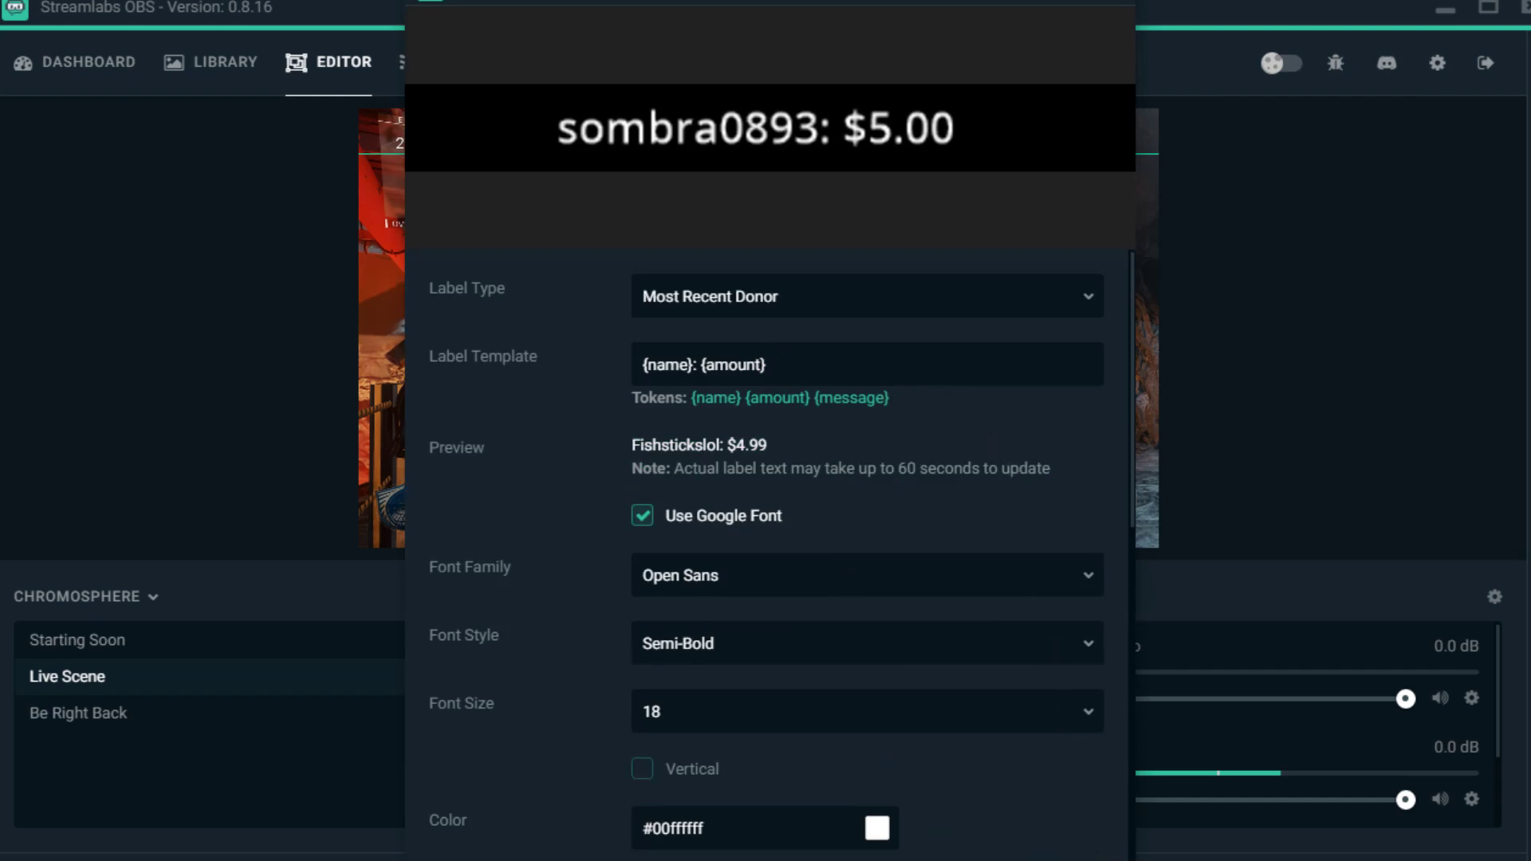
left_click(1087, 571)
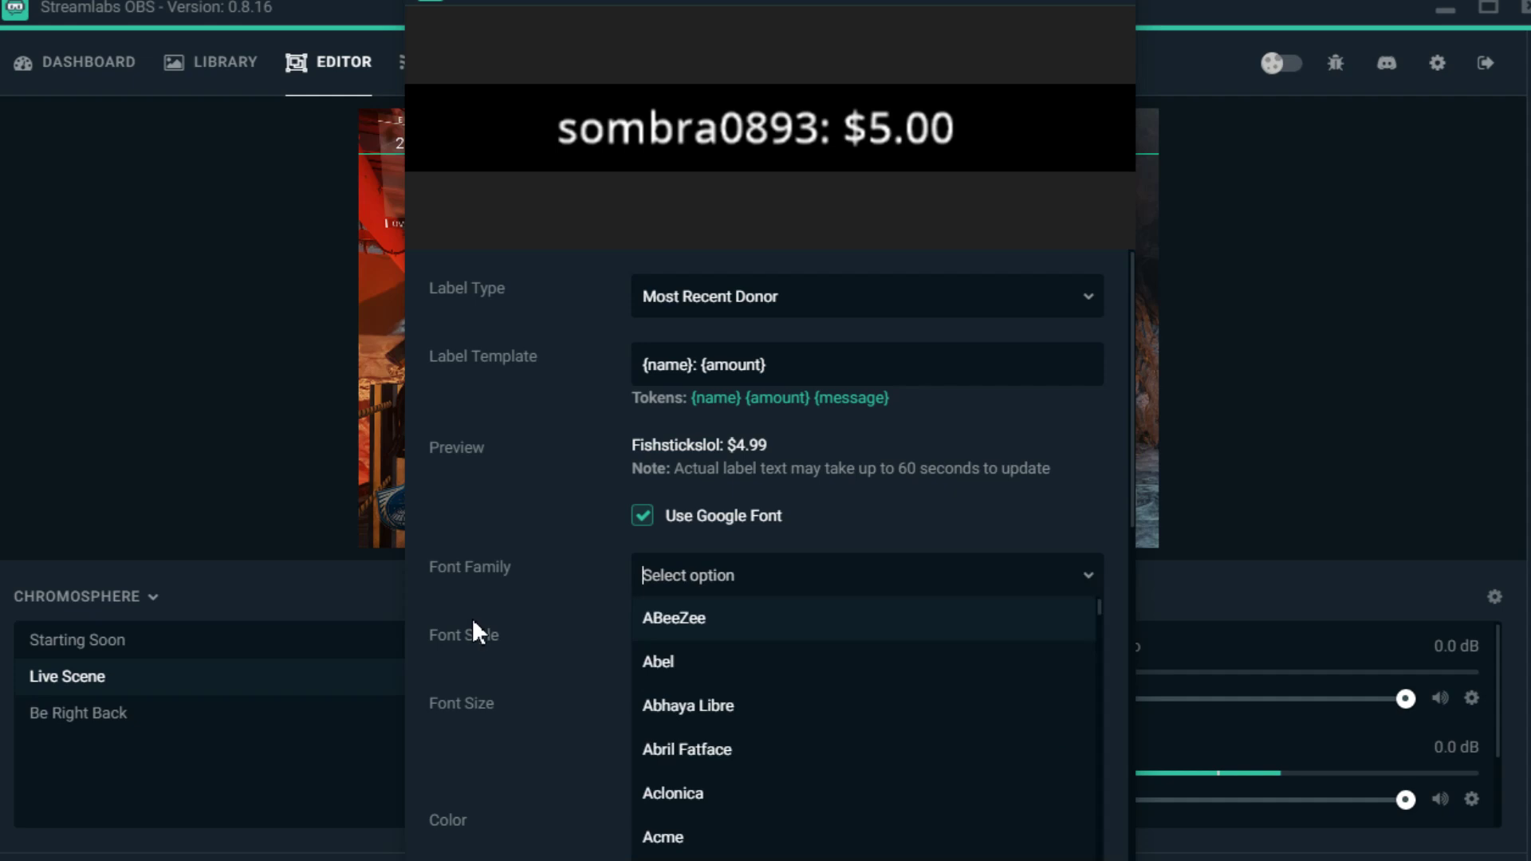
left_click(539, 614)
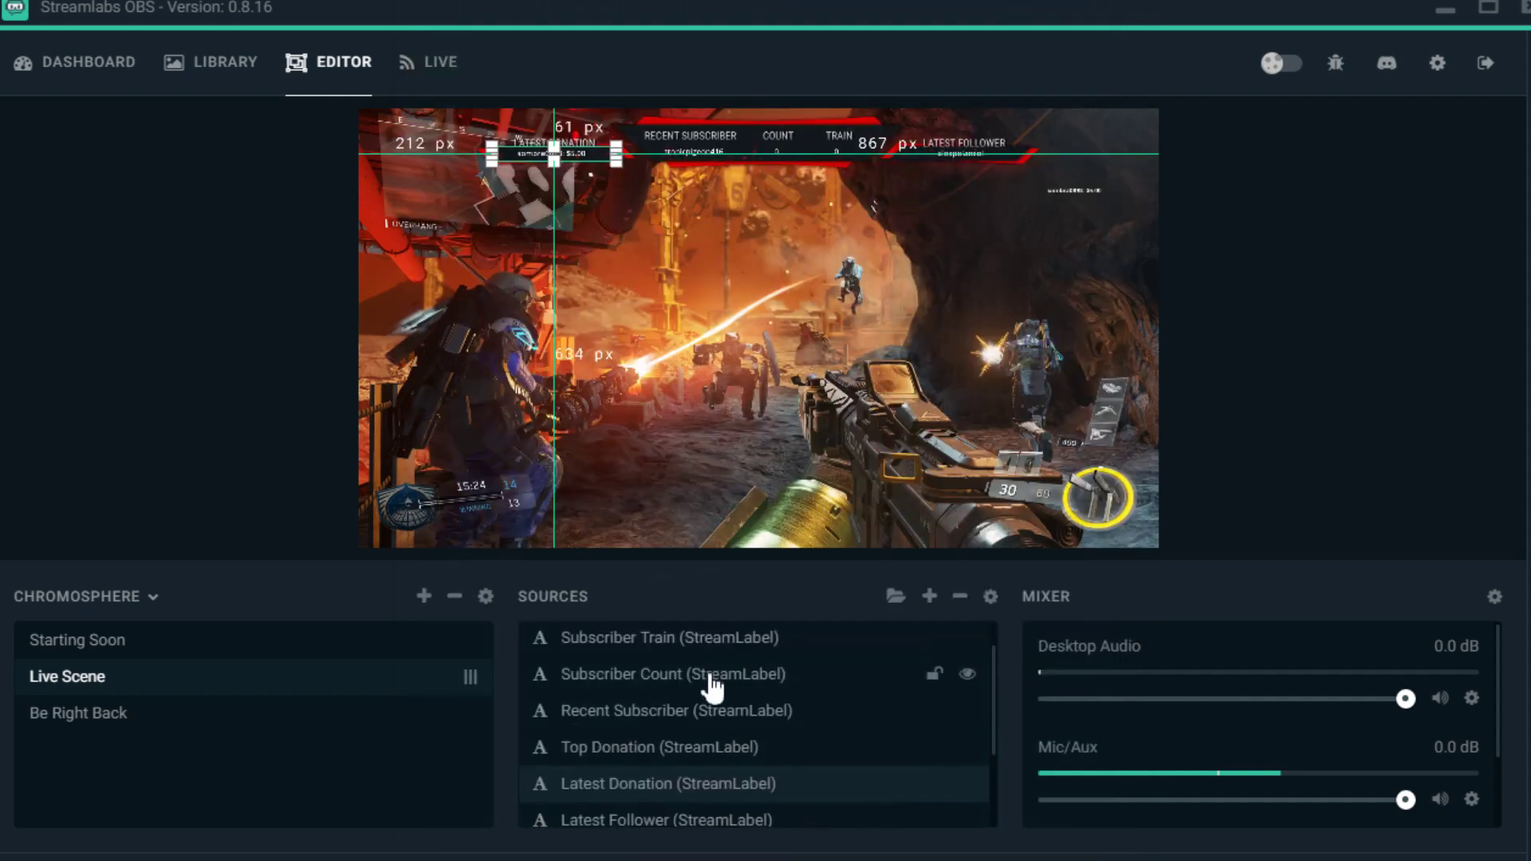
Step: View the Alert Box source's properties and close them without changes
scroll(776, 758, "up", 1)
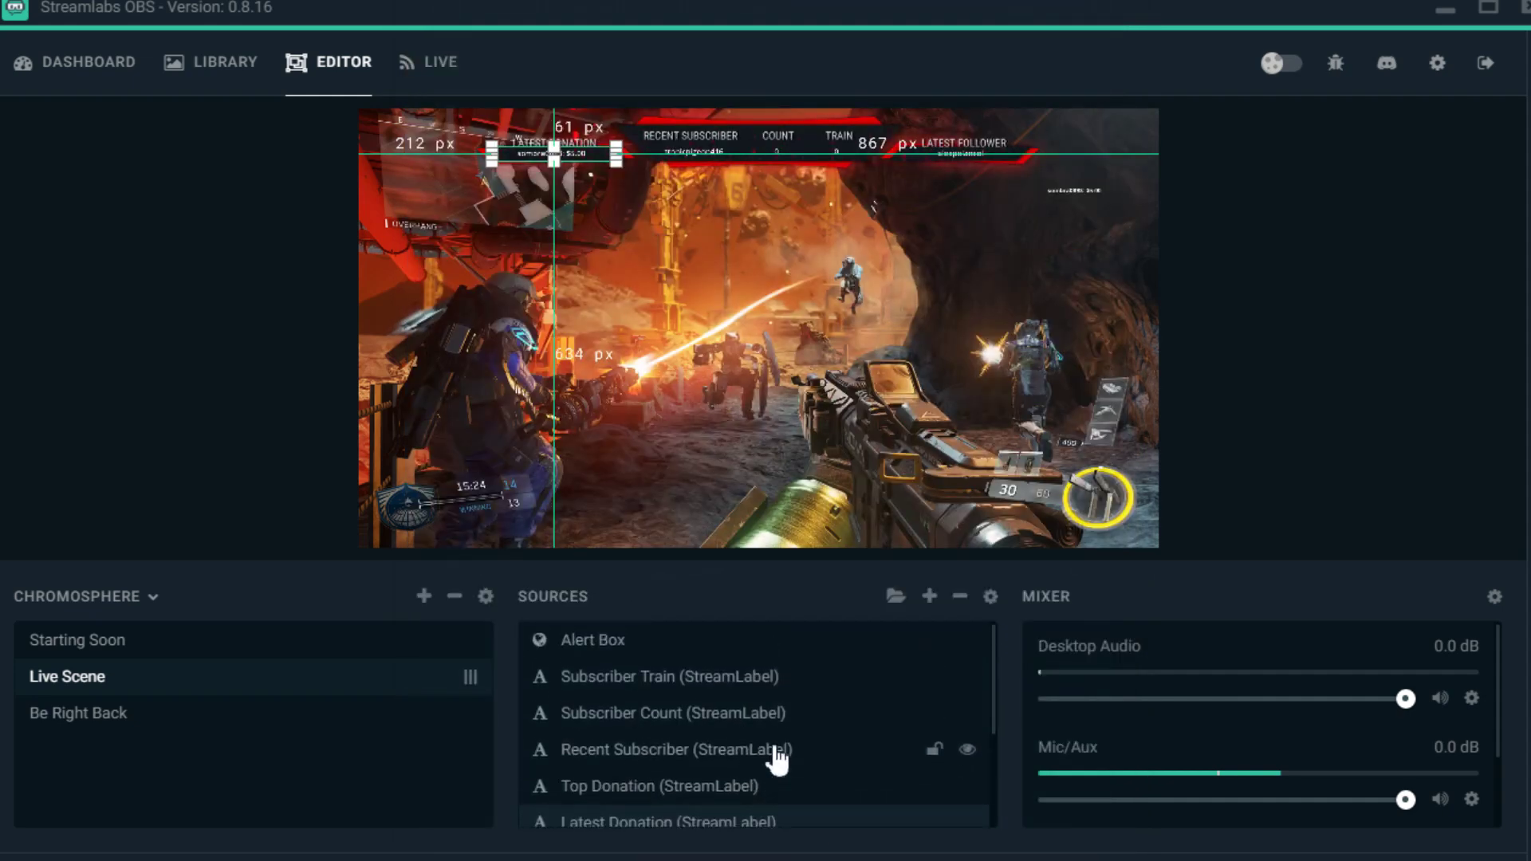
double_click(780, 643)
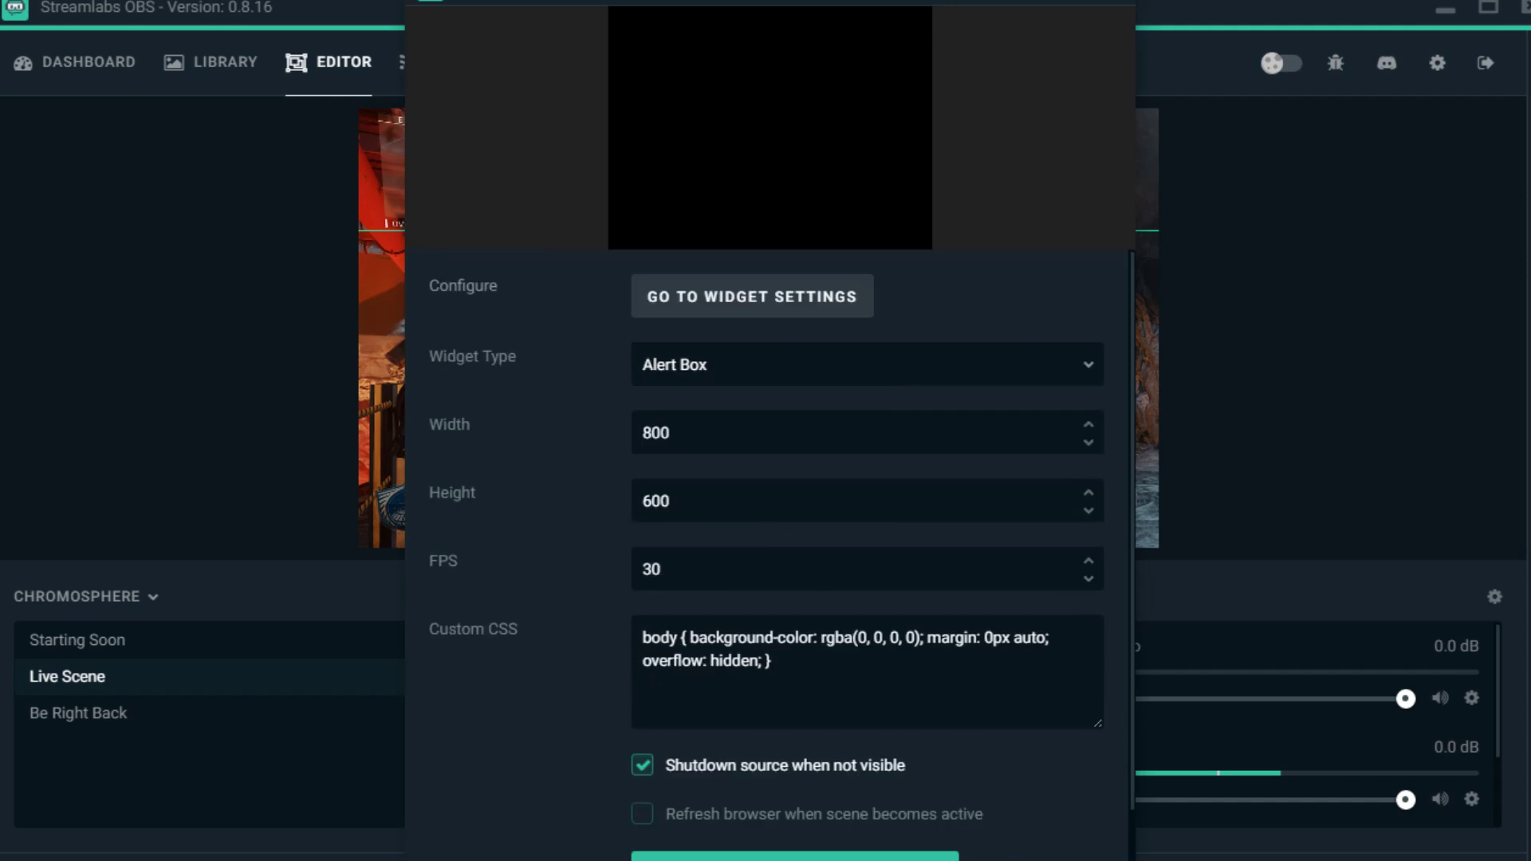
key("Escape")
Step: Preview the Be Right Back scene, then switch to the Starting Soon scene
left_click(223, 717)
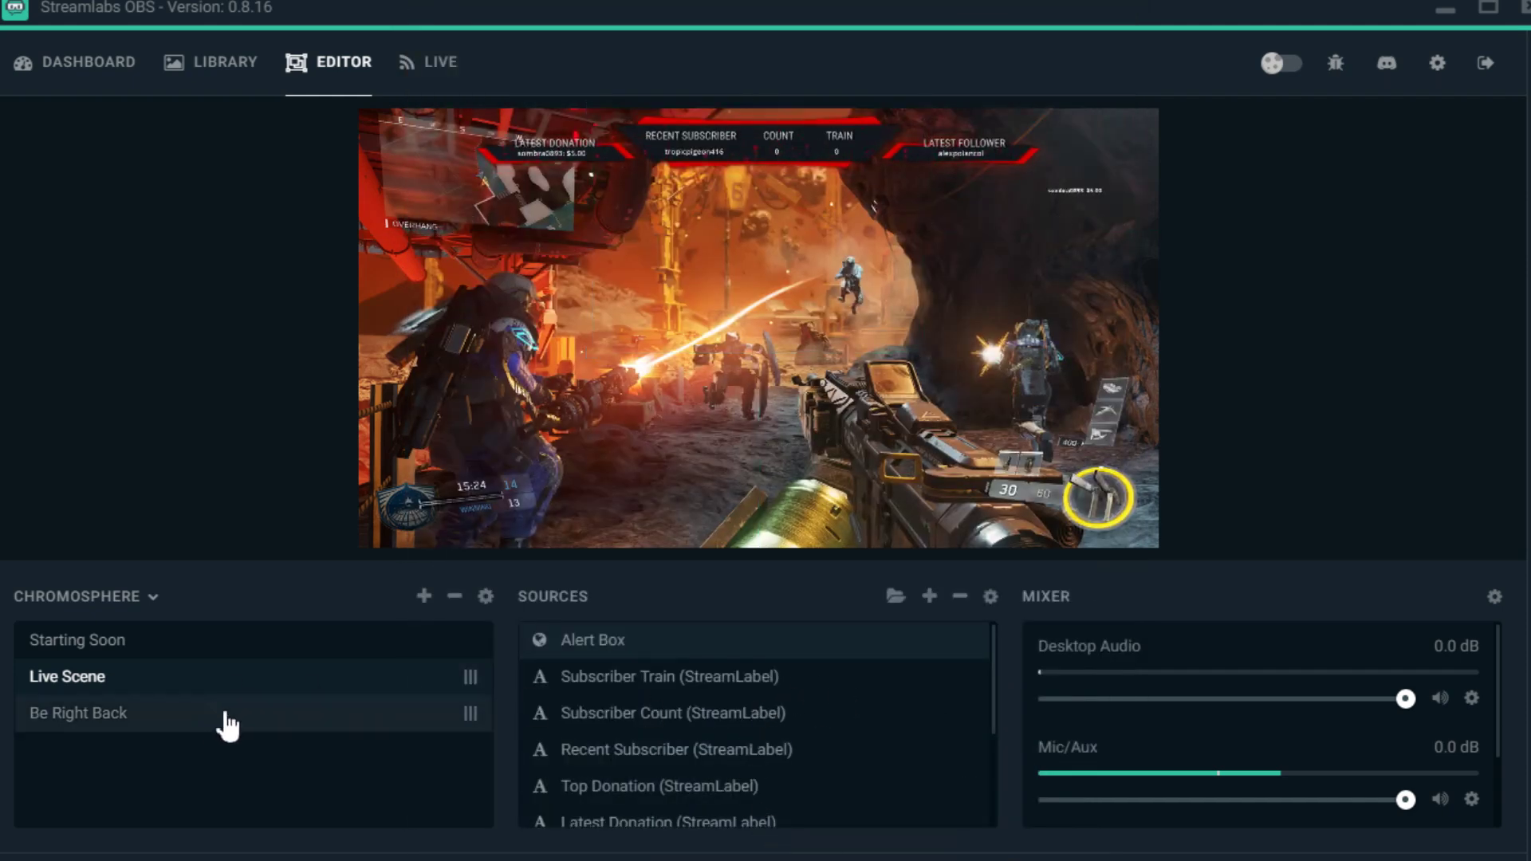
left_click(227, 722)
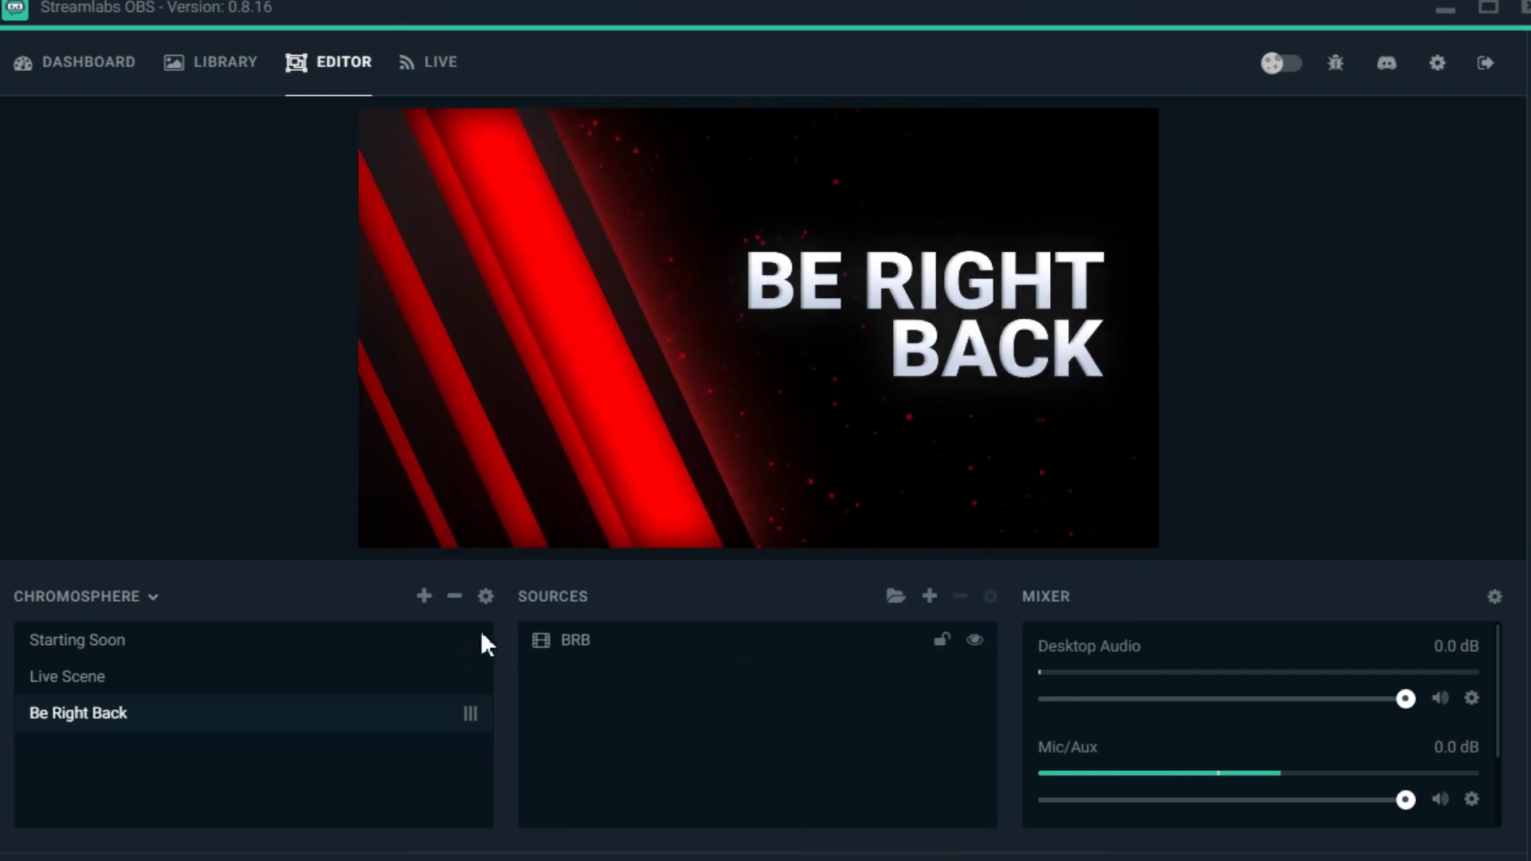
left_click(263, 646)
Step: Add the existing Starting Soon scene as a source in the Be Right Back scene
left_click(232, 718)
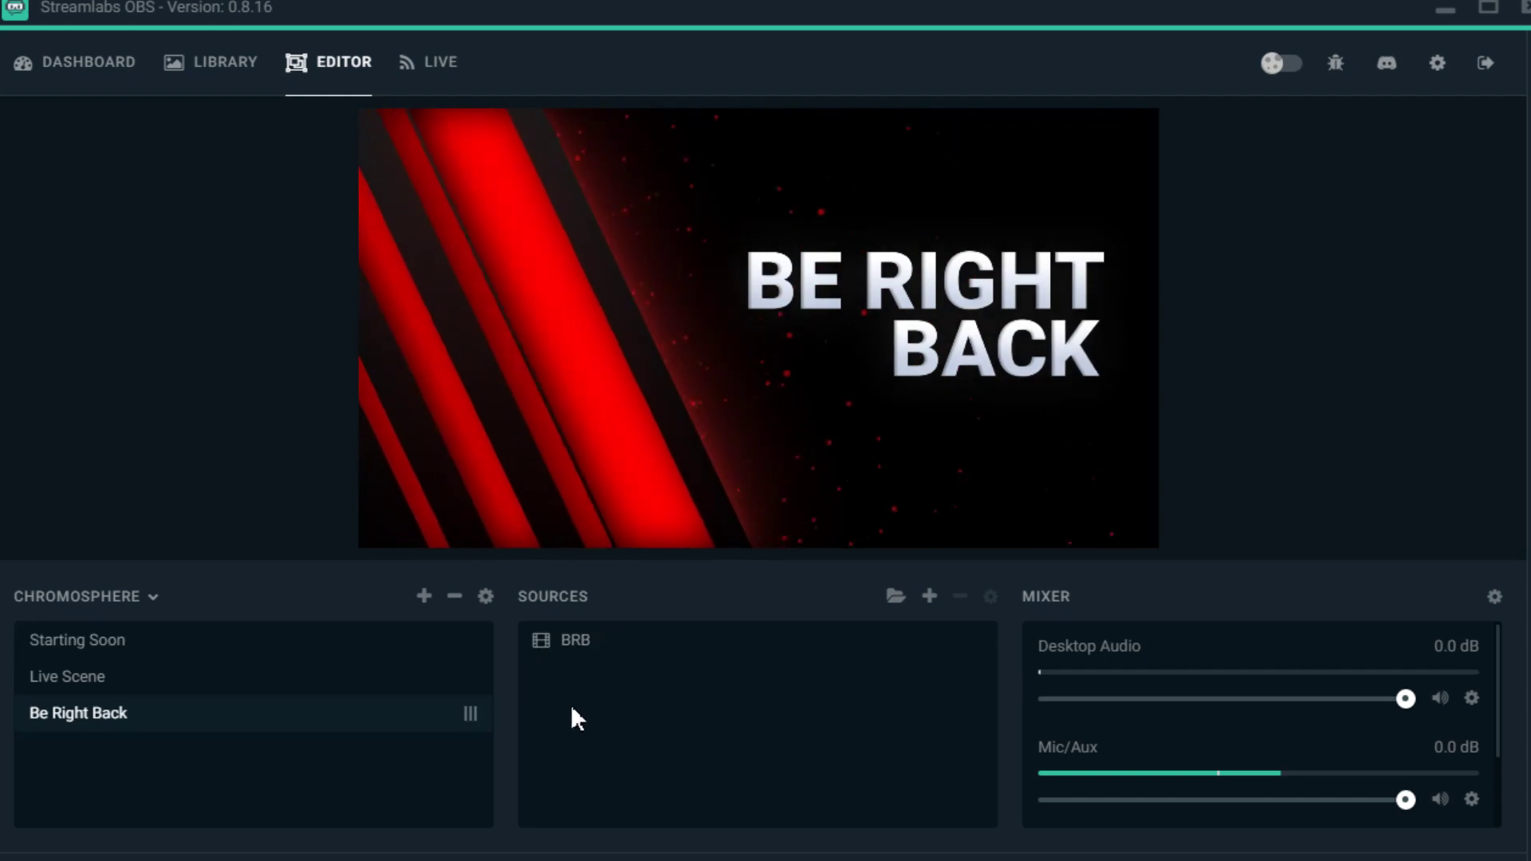
left_click(930, 604)
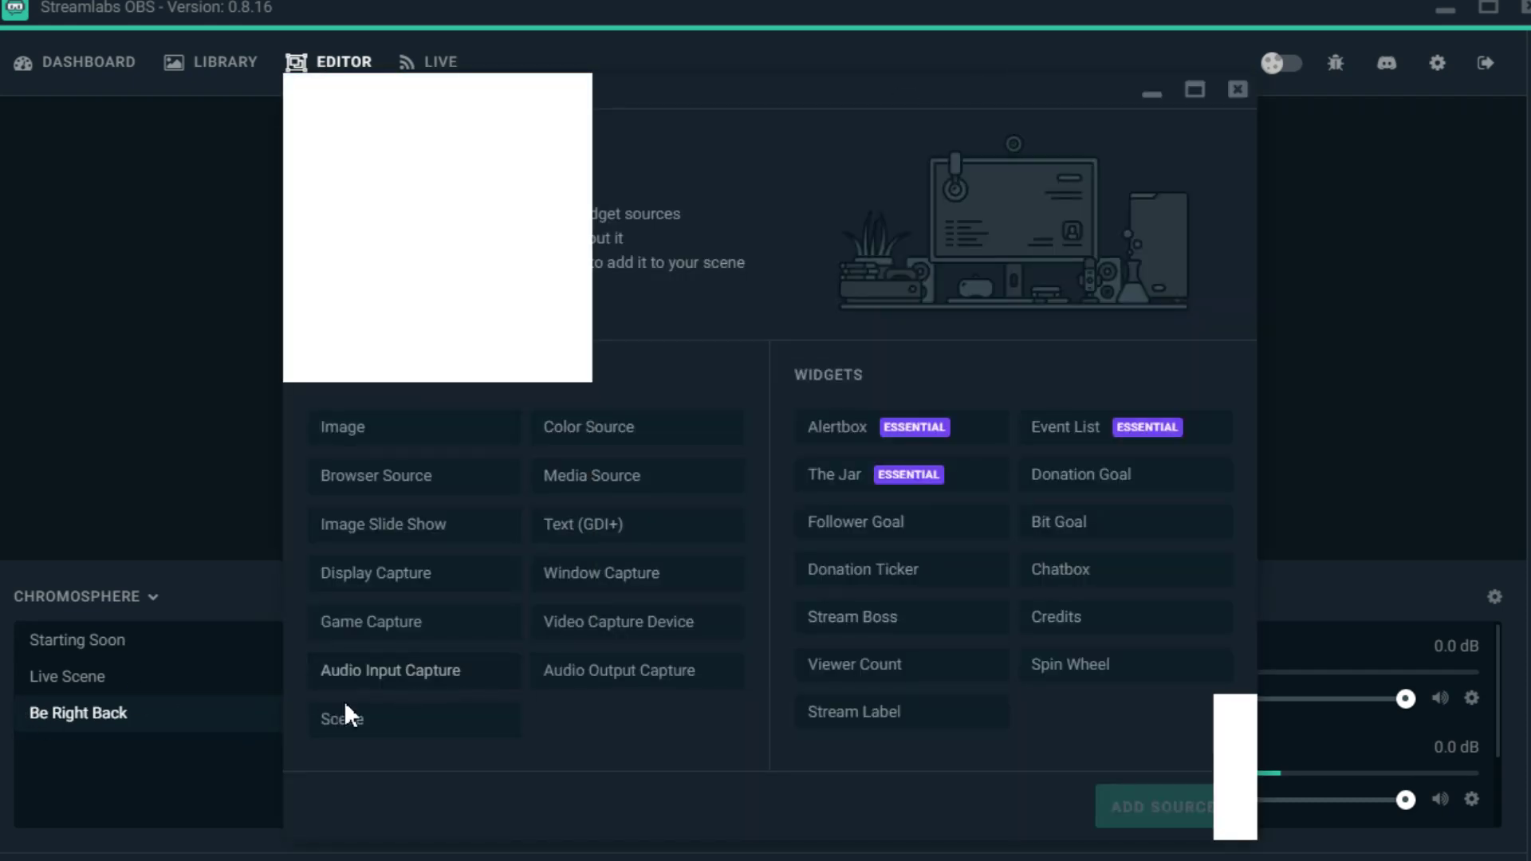
left_click(385, 729)
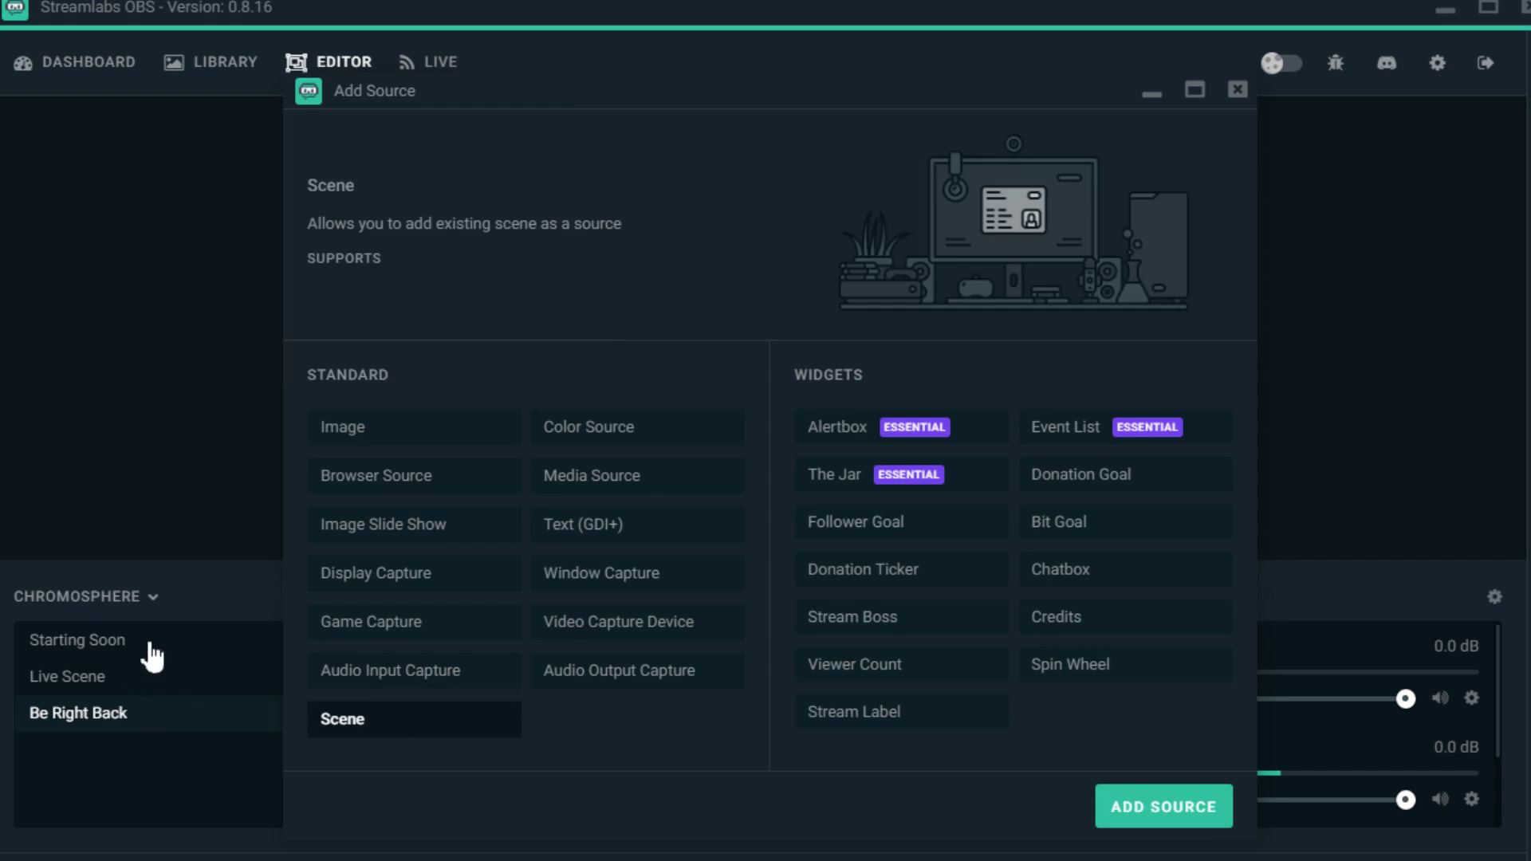
left_click(1125, 808)
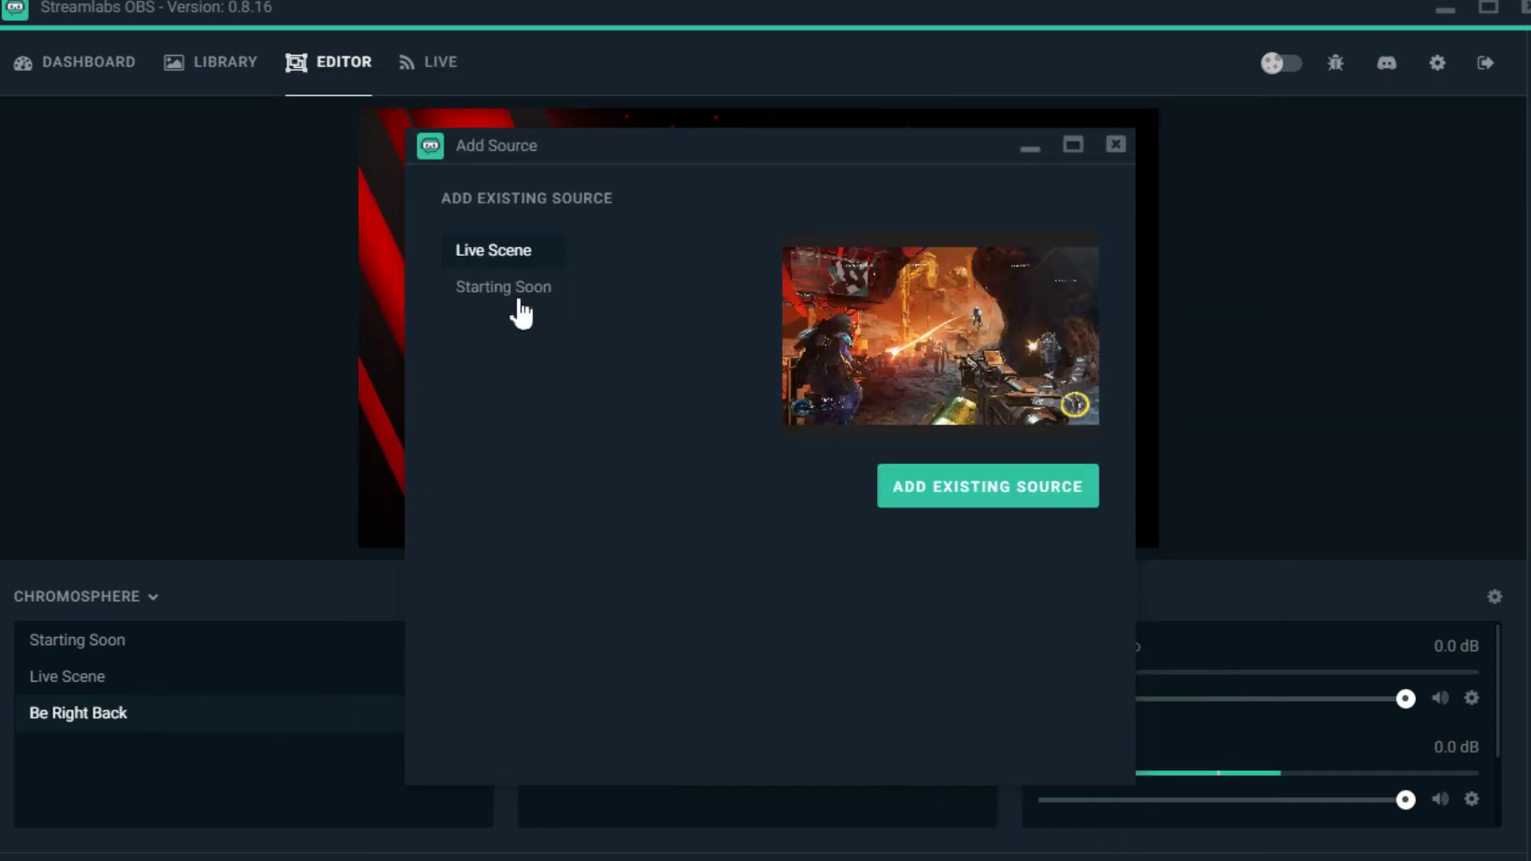
left_click(527, 291)
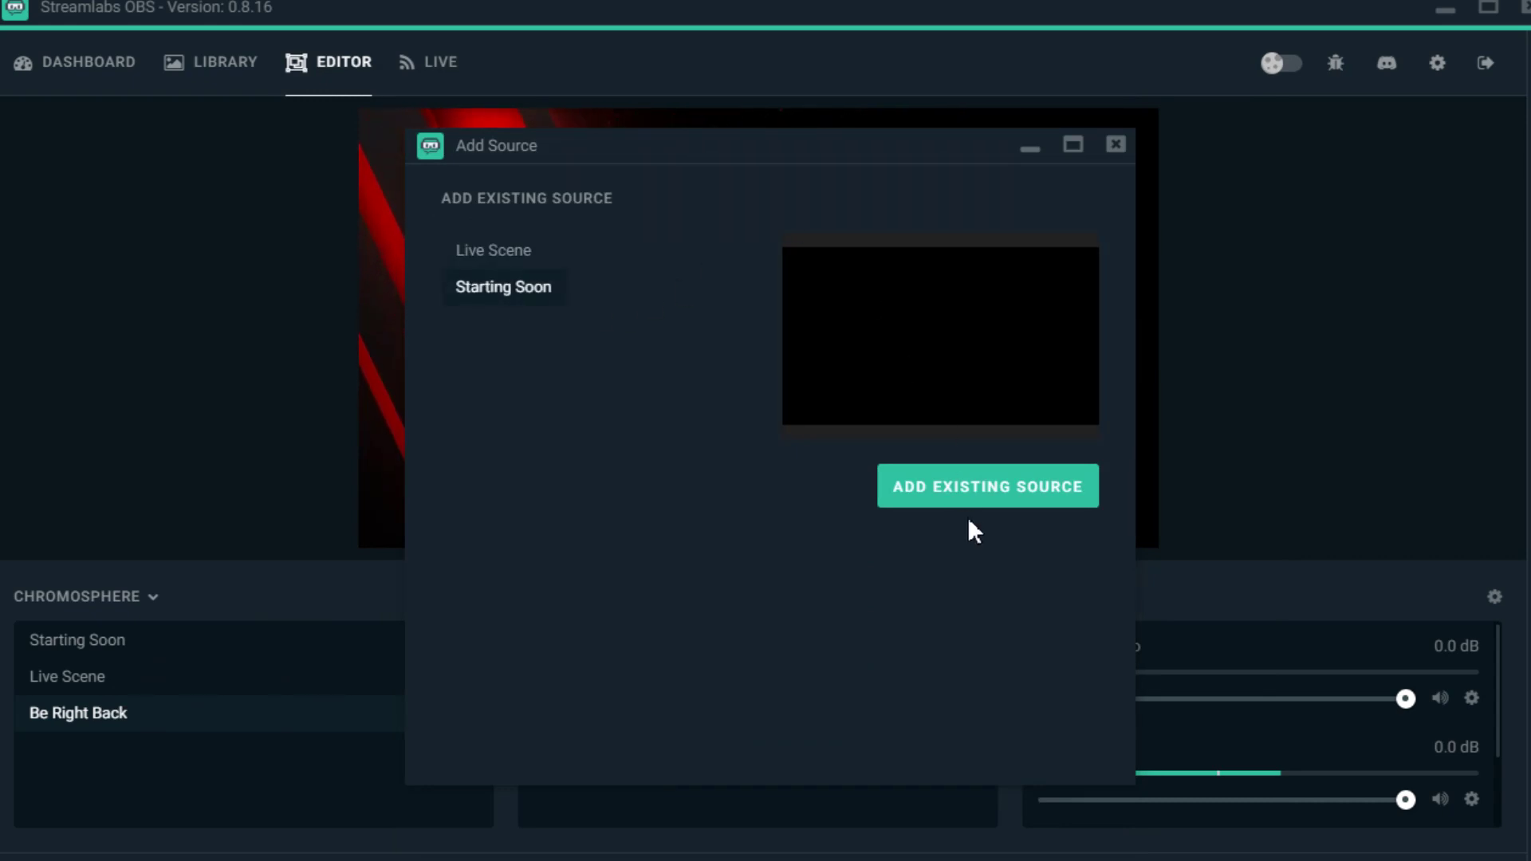
left_click_drag(650, 151, 713, 126)
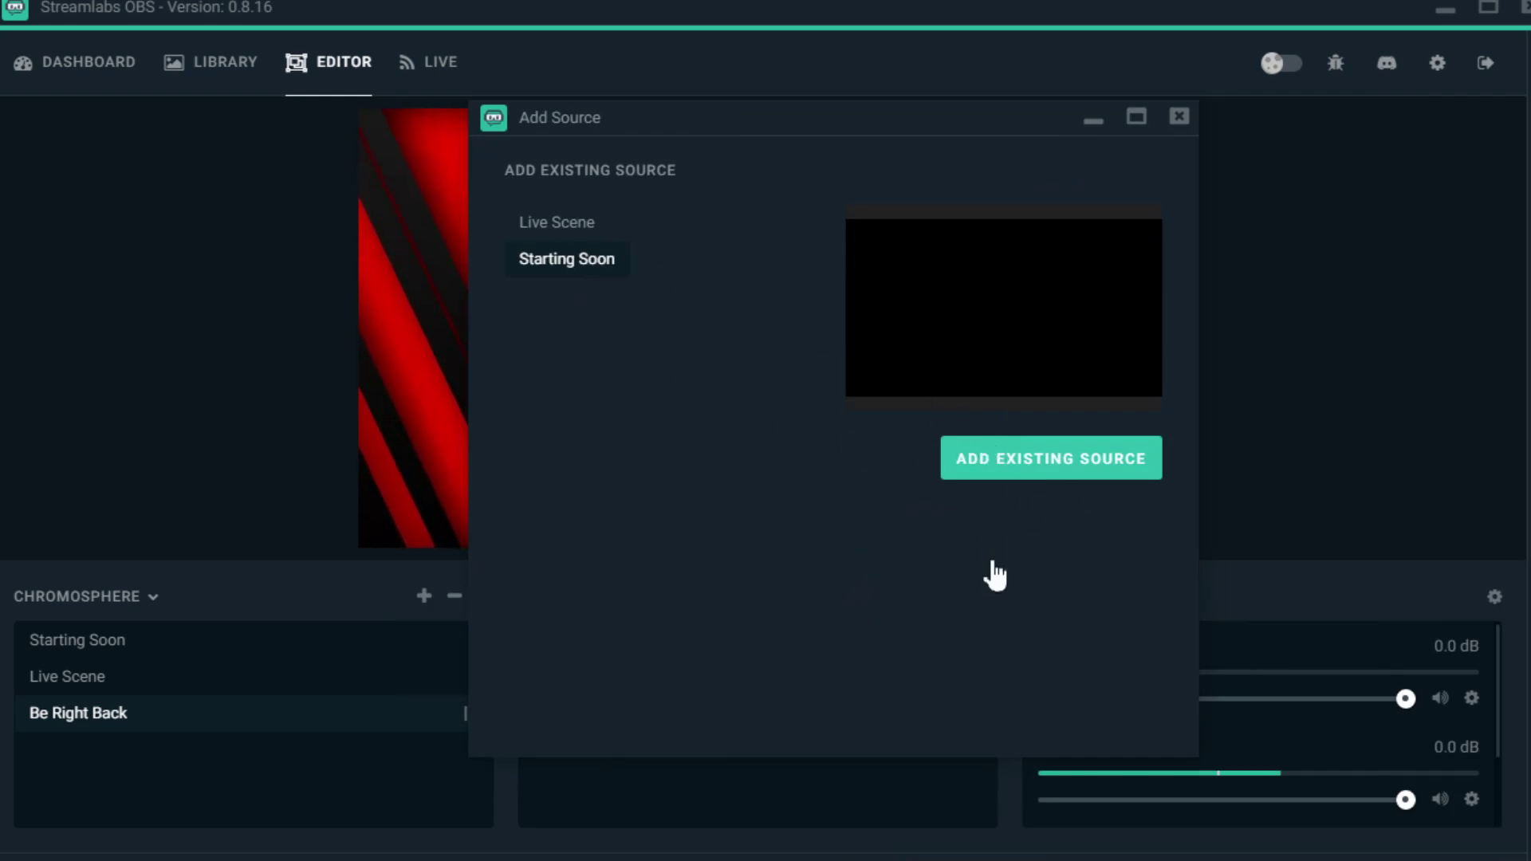
left_click(1051, 457)
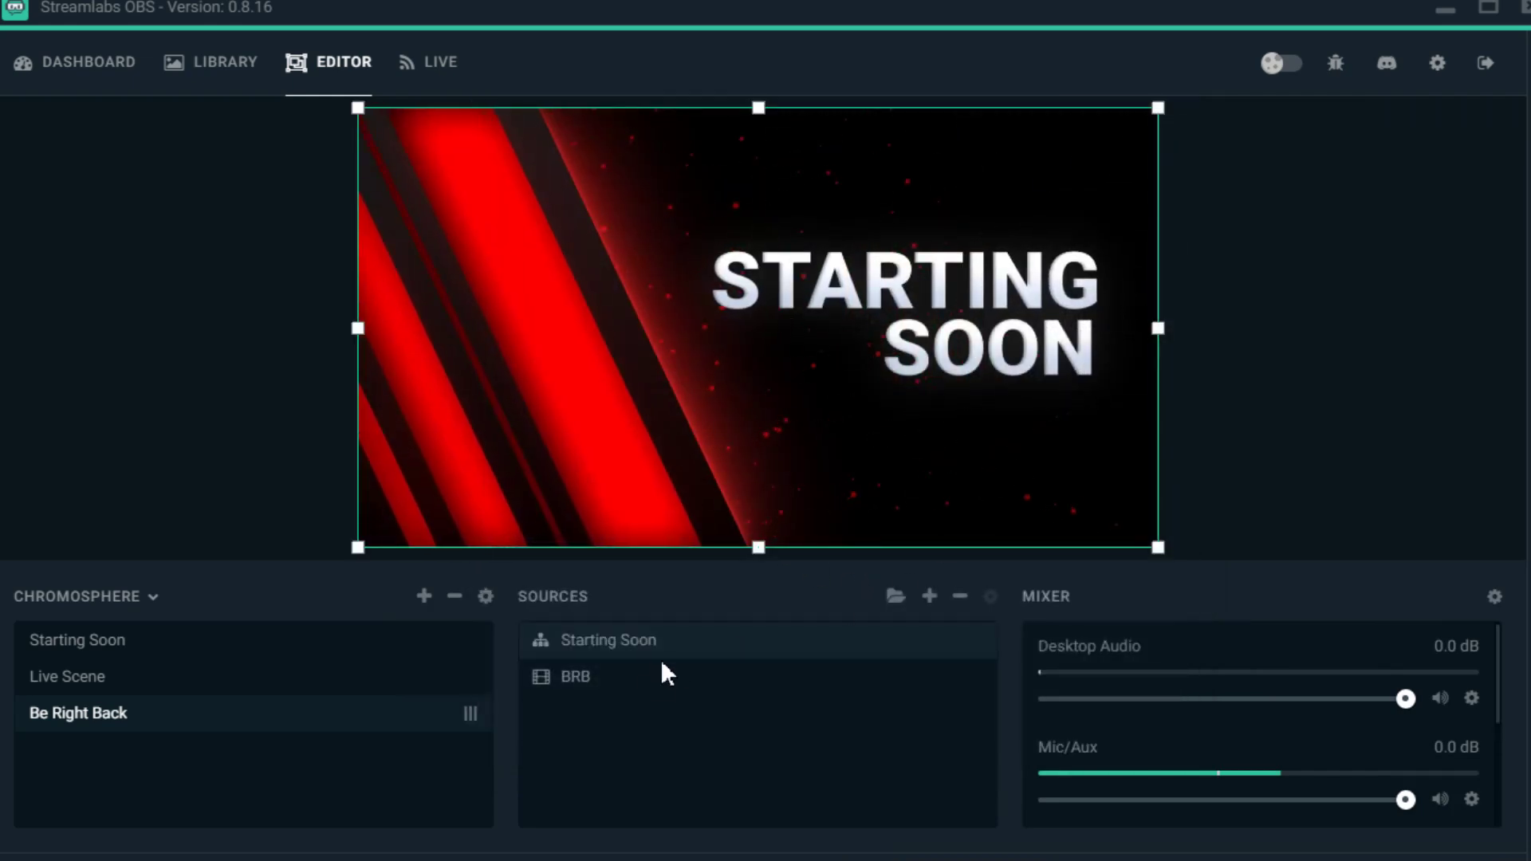
mouse_move(660, 644)
left_mouse_down()
mouse_move(659, 707)
mouse_move(670, 694)
mouse_move(690, 708)
mouse_move(704, 665)
mouse_move(694, 680)
mouse_move(688, 638)
left_mouse_up()
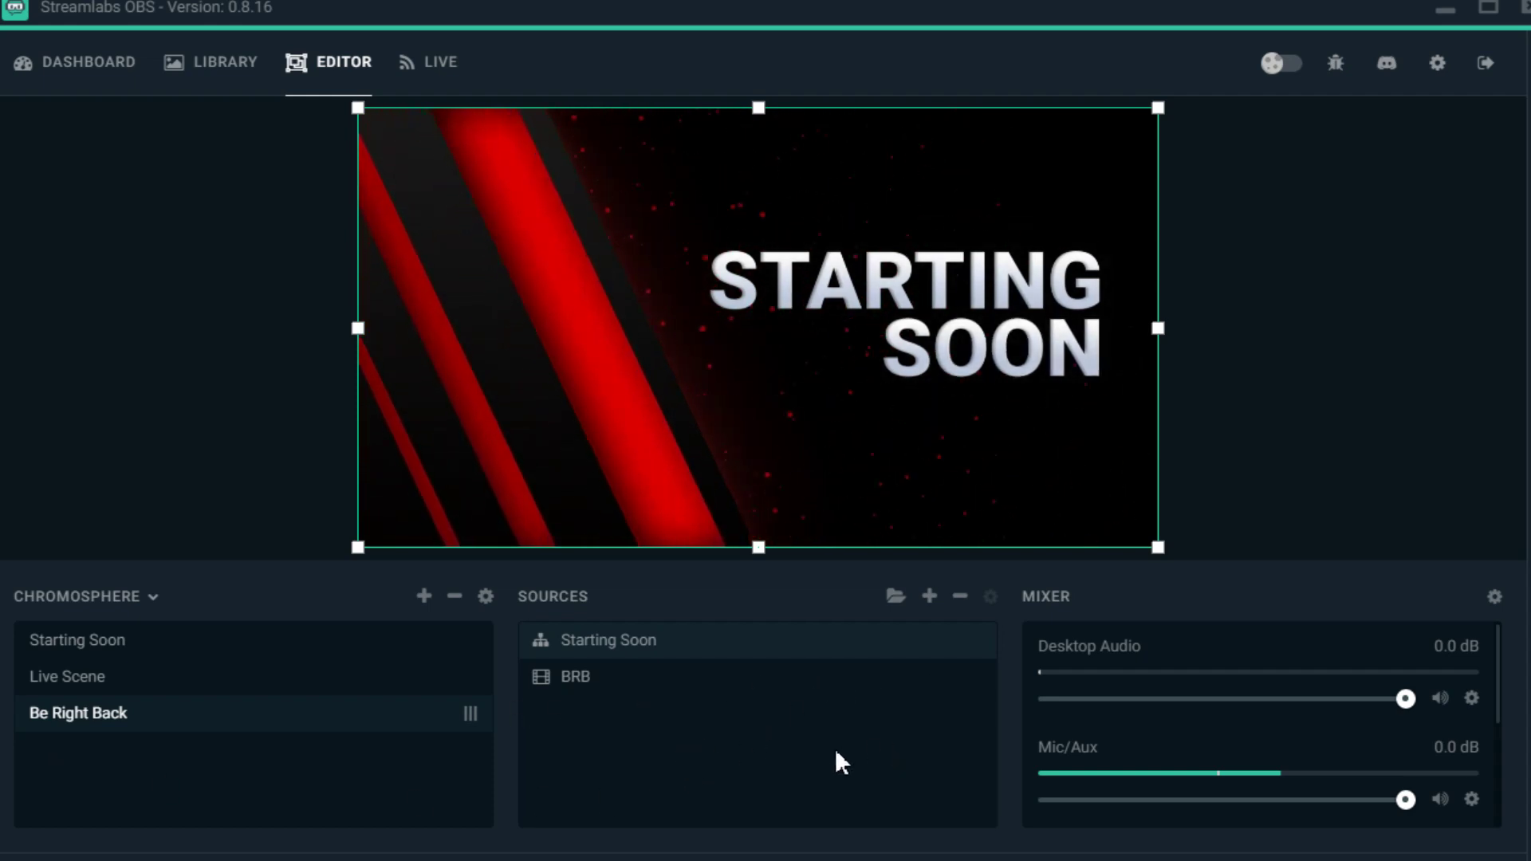
Step: Switch to the Live Scene and create a source folder named Text
left_click(257, 652)
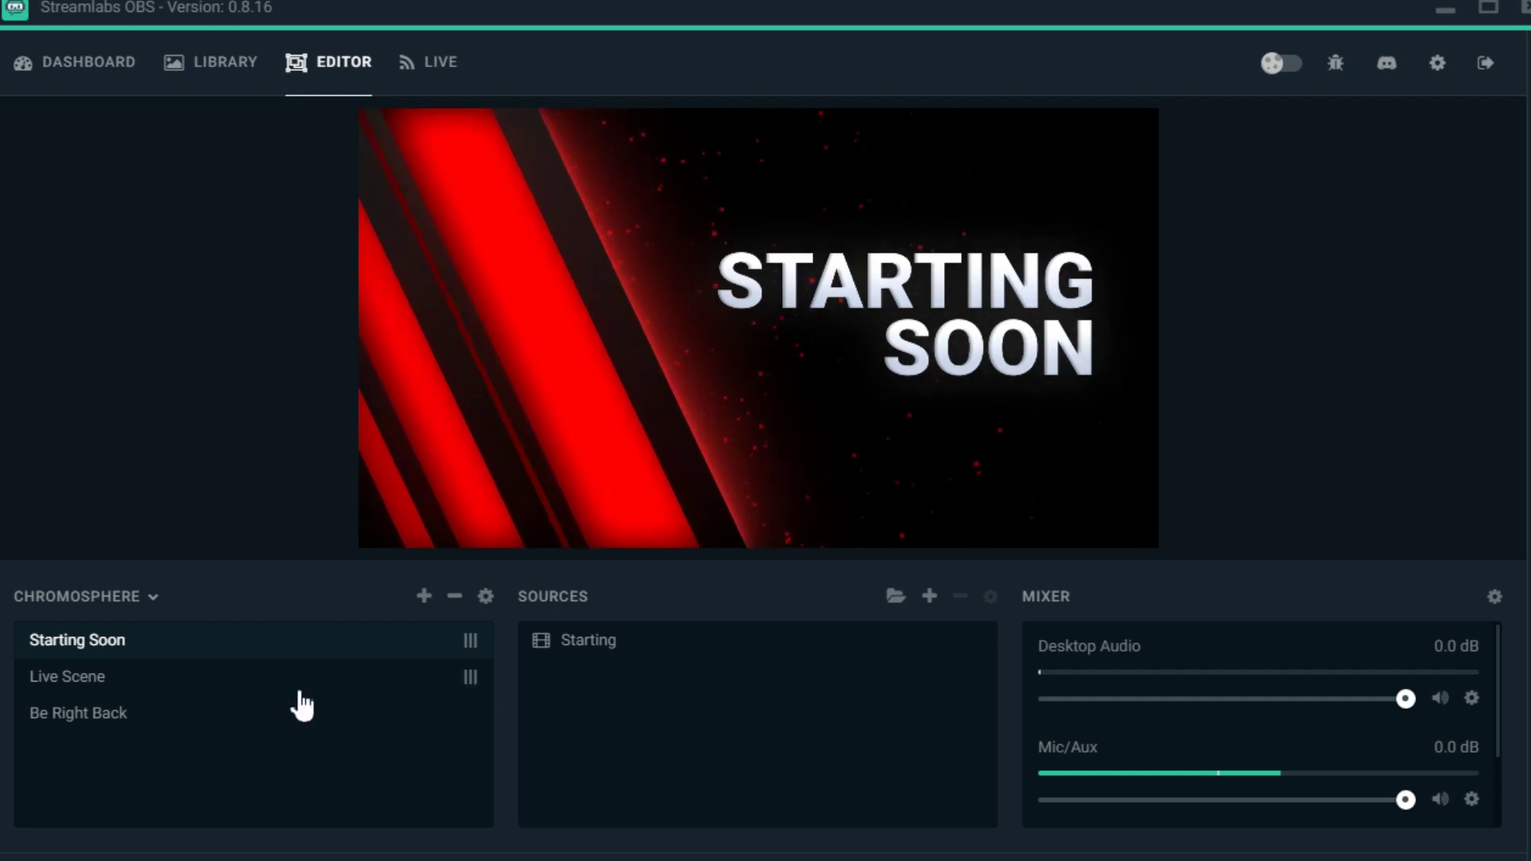
left_click(250, 690)
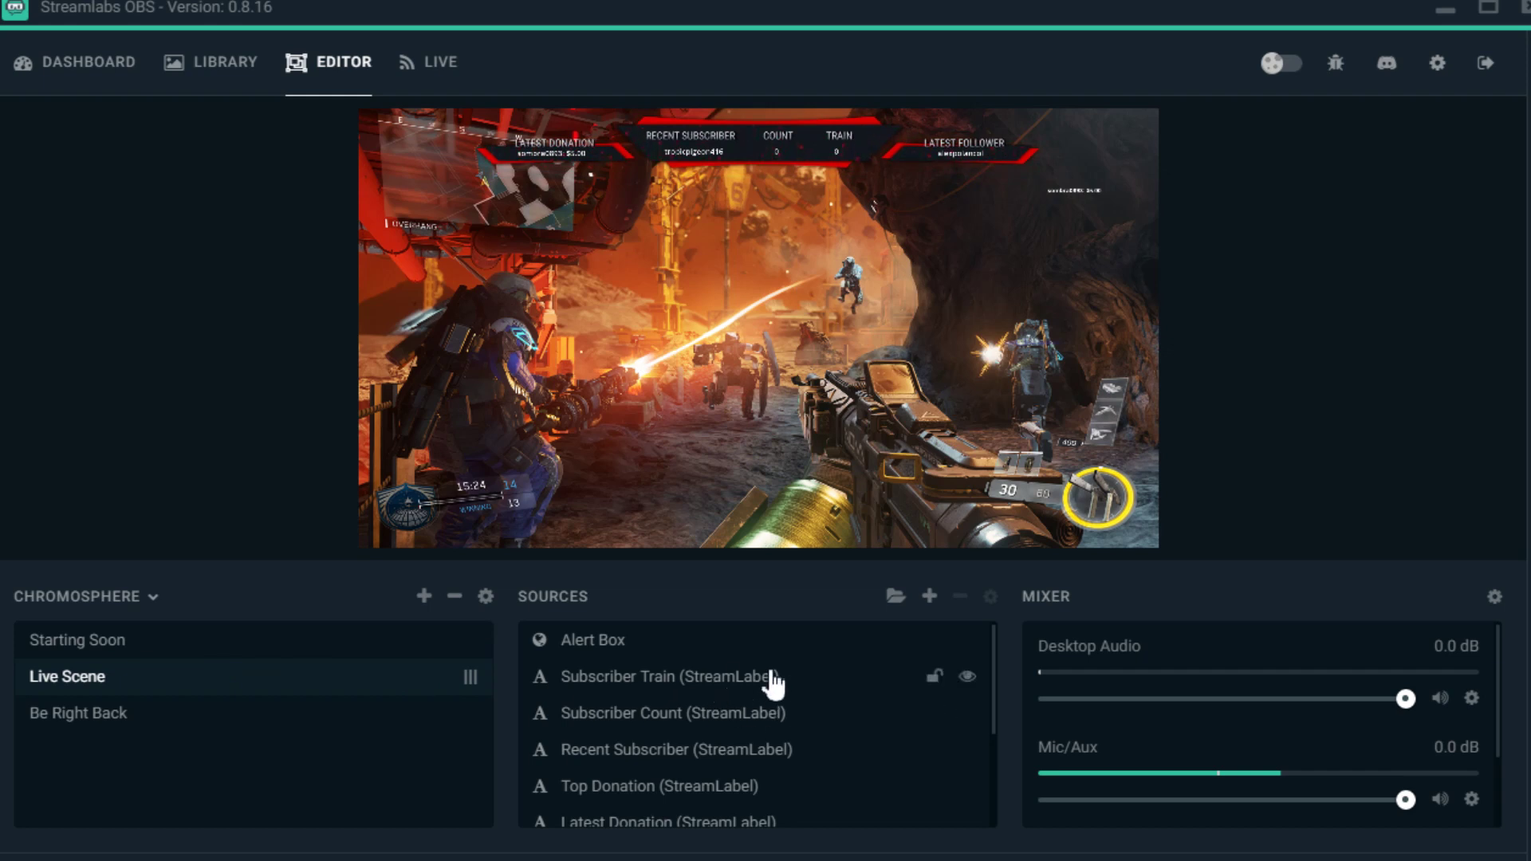
scroll(737, 718, "down", 4)
scroll(758, 726, "up", 3)
scroll(762, 721, "up", 1)
left_click(893, 595)
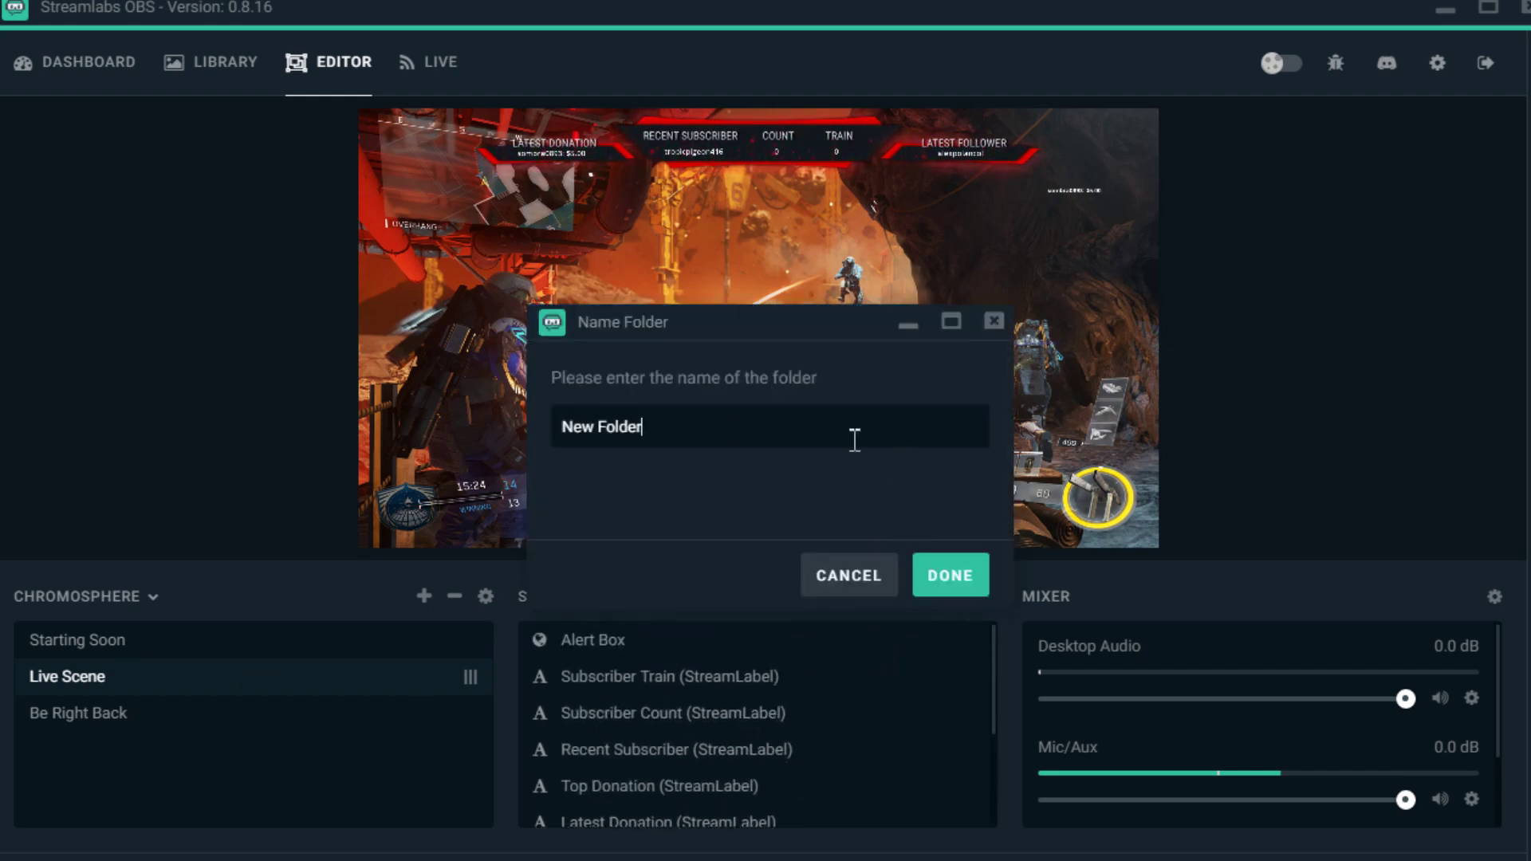
left_click_drag(855, 440, 363, 397)
key("BackSpace")
type("Te")
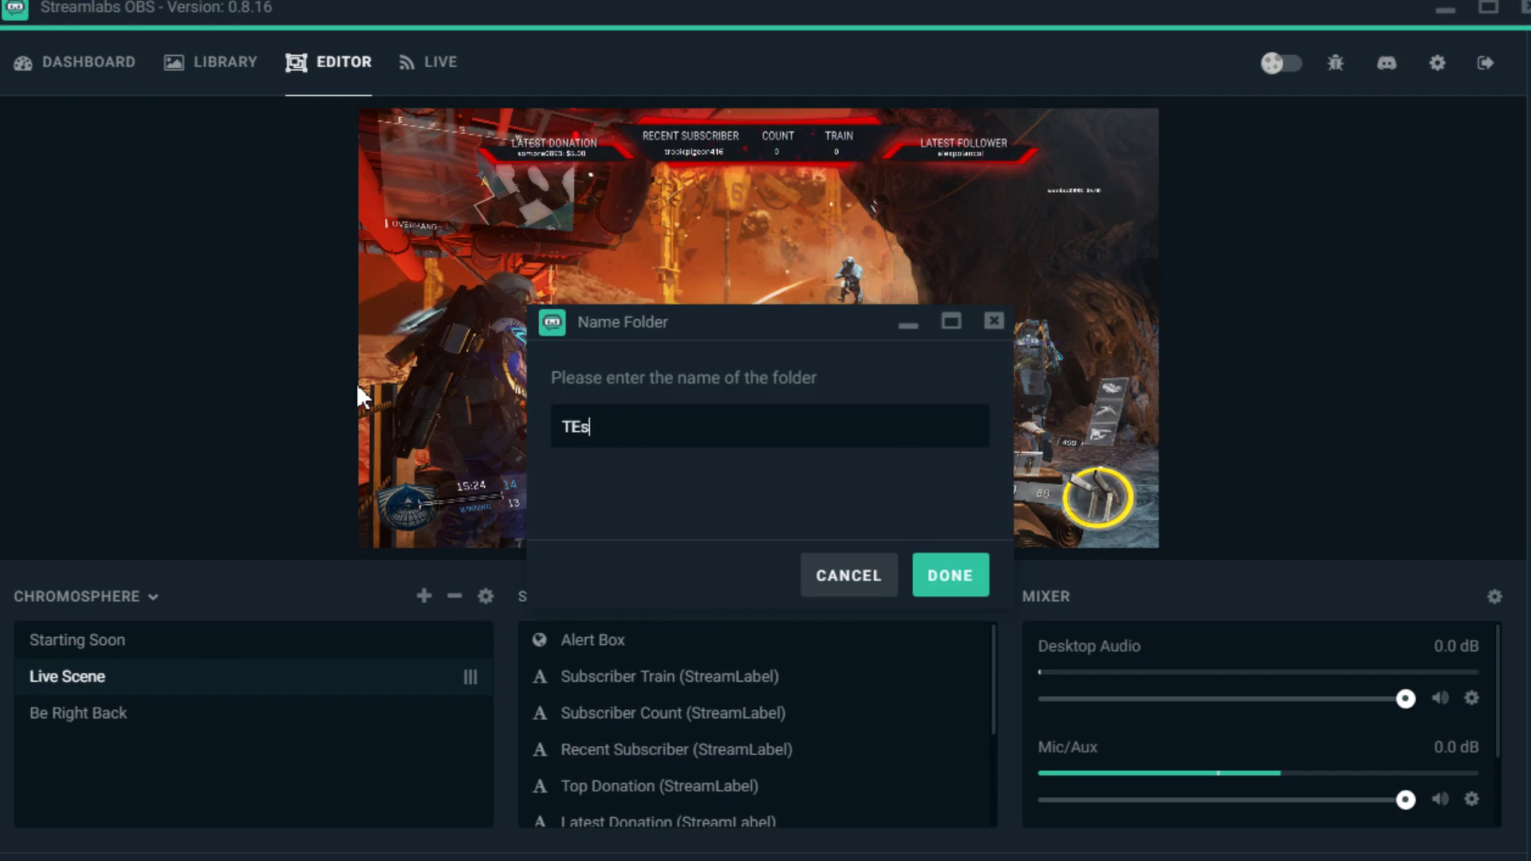
type("xt")
key("Return")
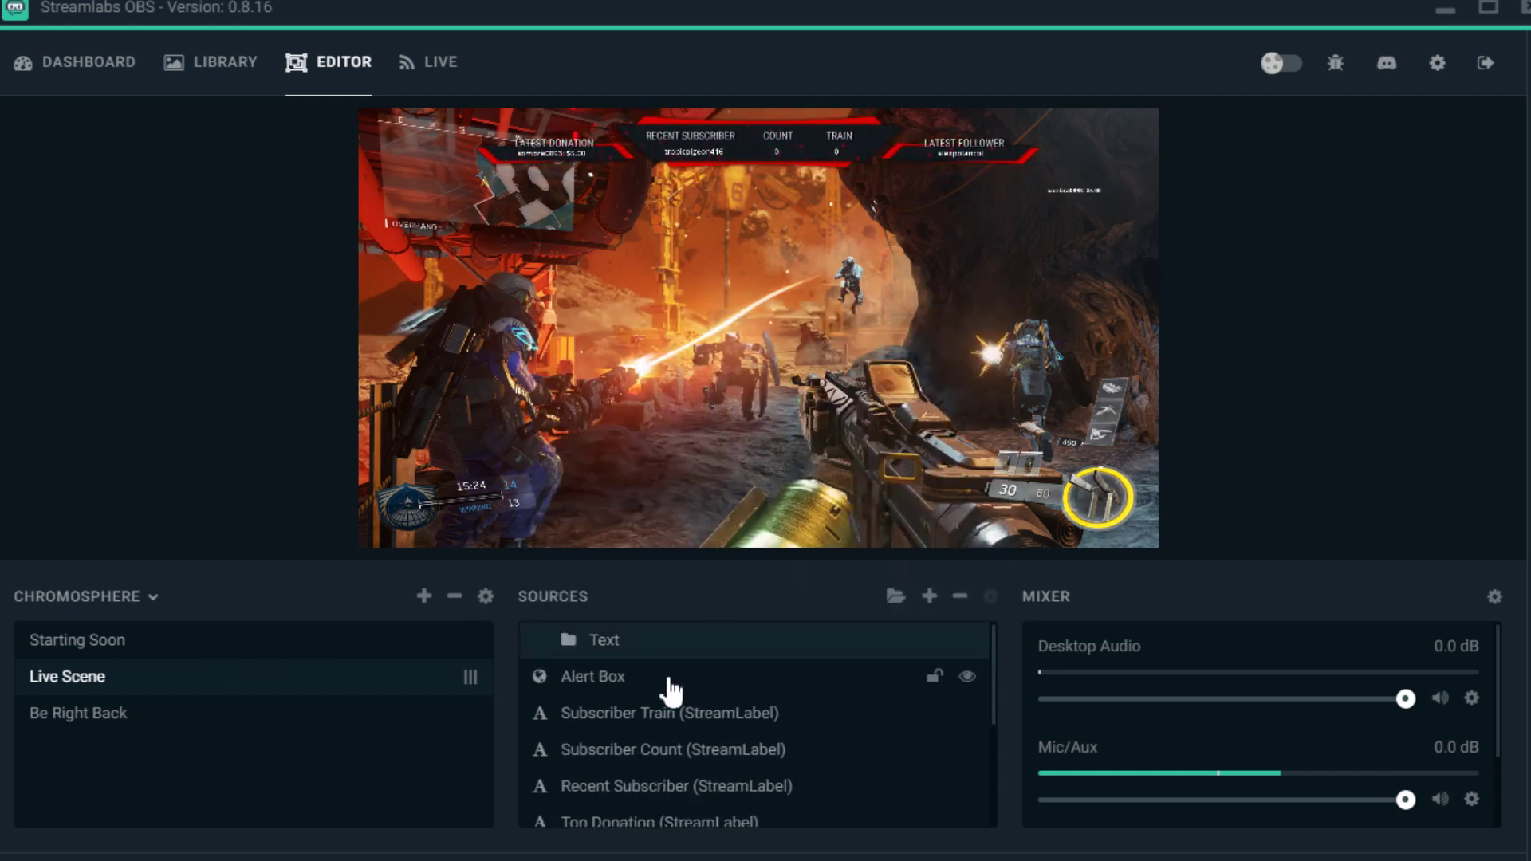
Step: Move the Alert Box and all StreamLabel sources into the Text folder and check the folder's contents
left_click_drag(669, 678, 701, 637)
left_click_drag(710, 692, 719, 638)
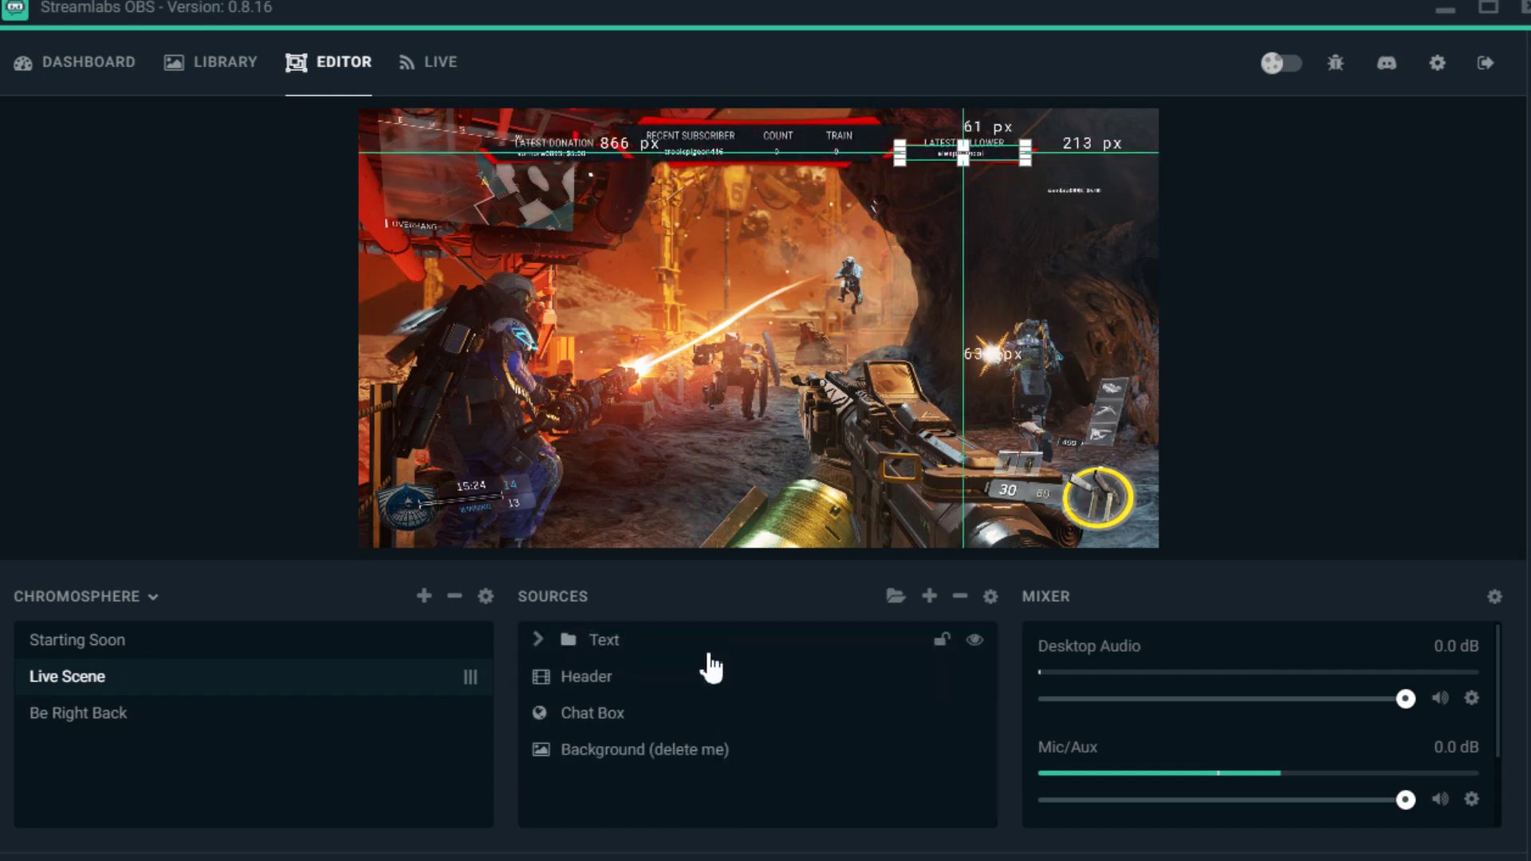
left_click(540, 640)
scroll(732, 718, "down", 3)
scroll(740, 701, "up", 3)
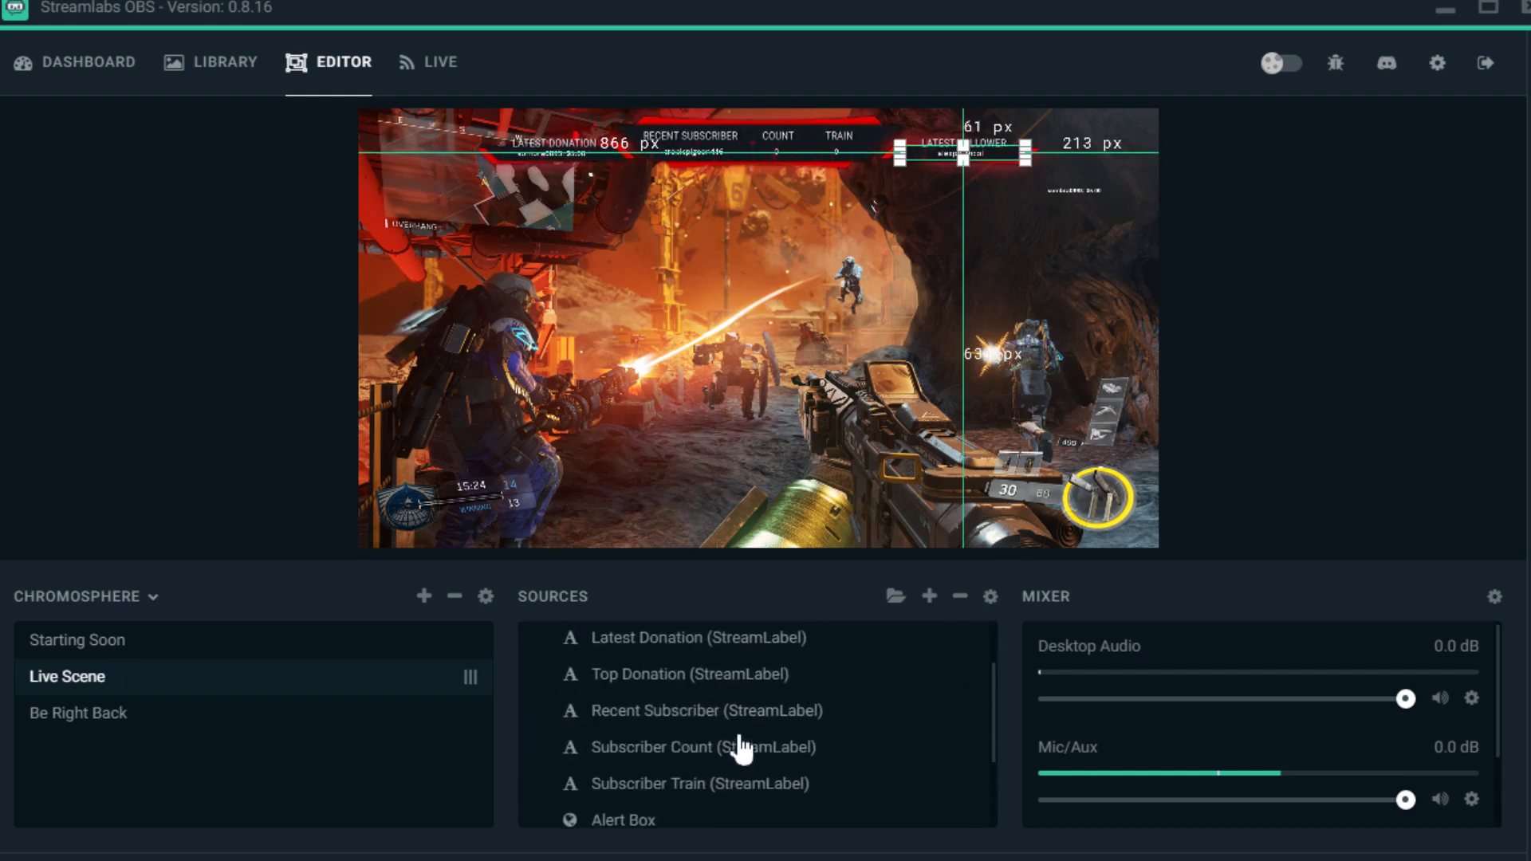
left_click(540, 640)
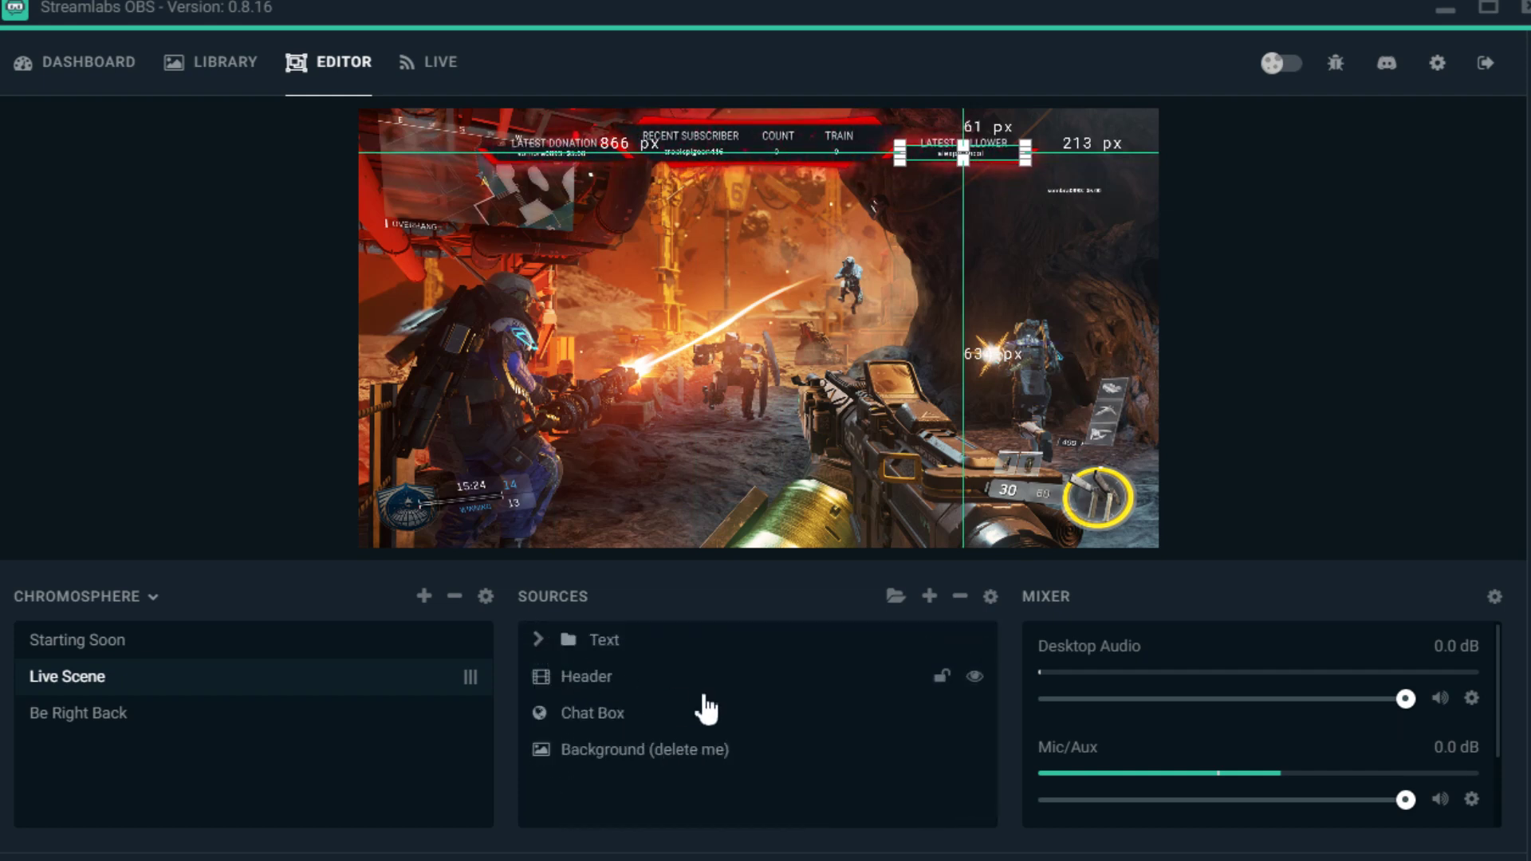
Step: Hide the Header source in the Live Scene, close its properties, and show the source again
left_click(974, 676)
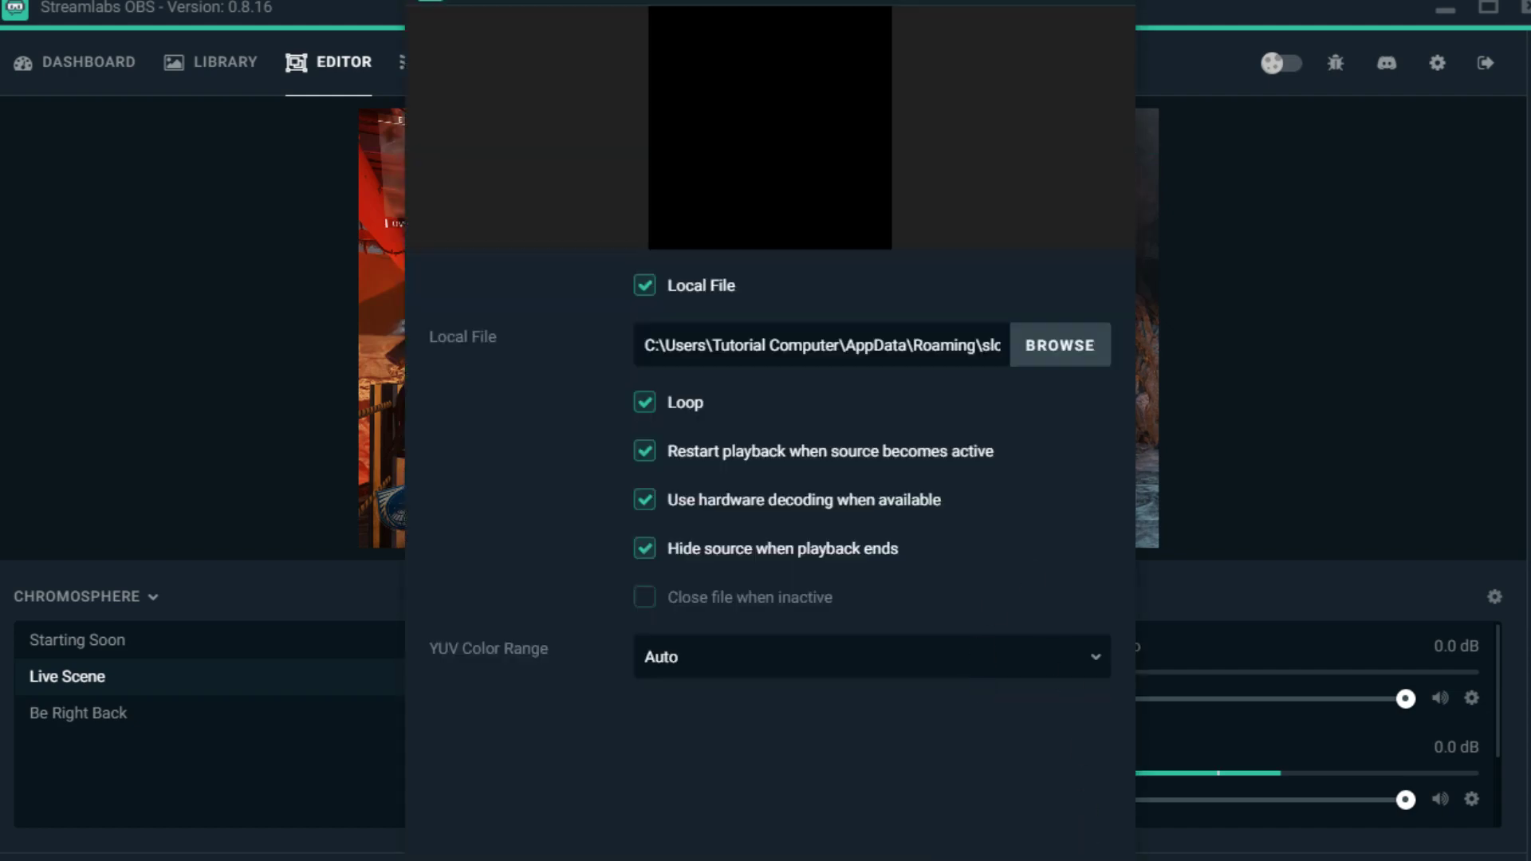
left_click(1076, 859)
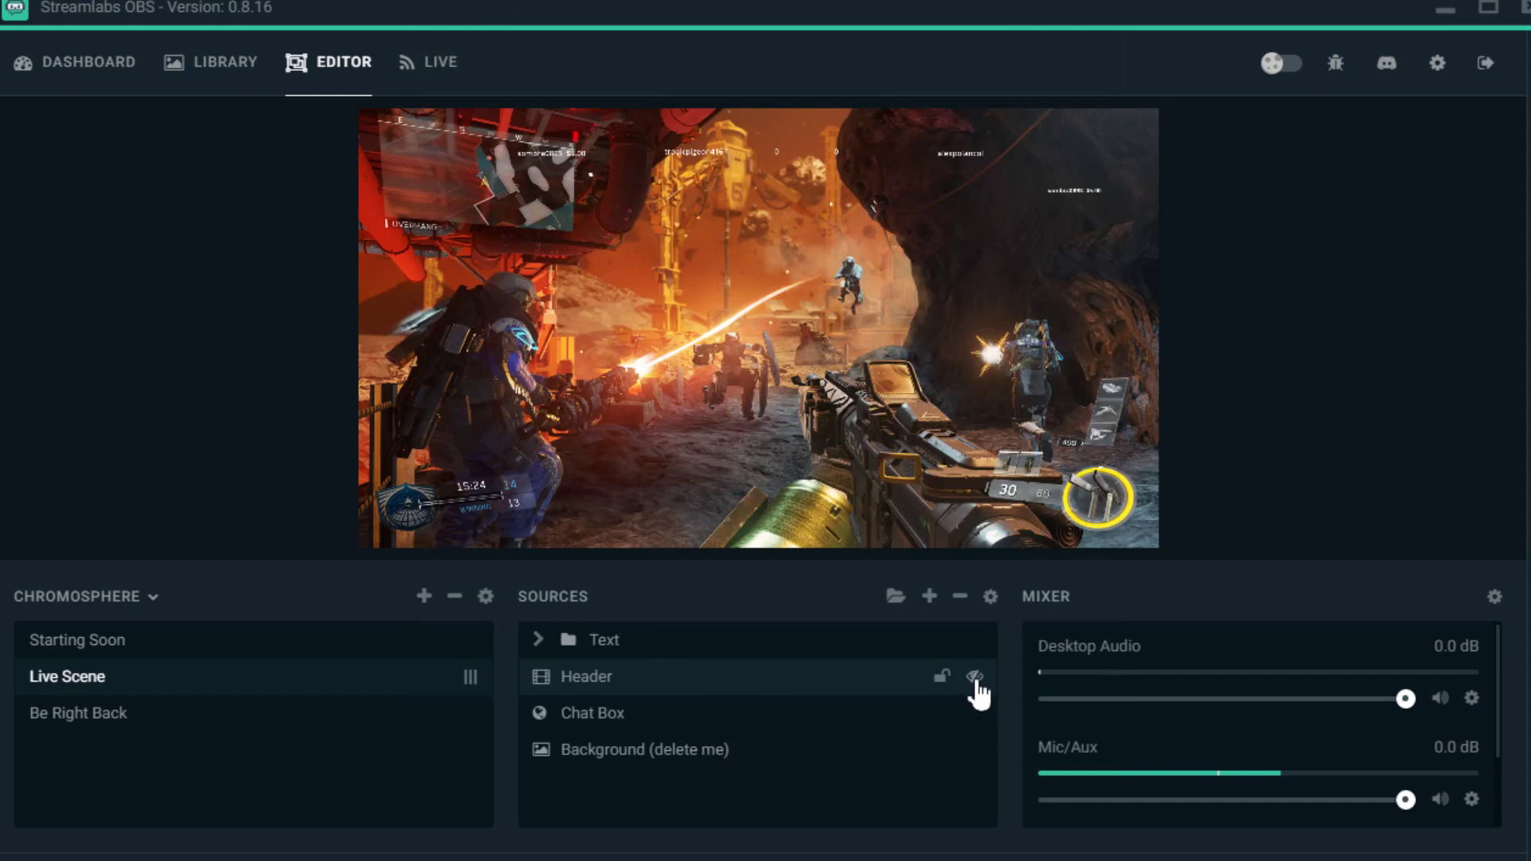
left_click(974, 677)
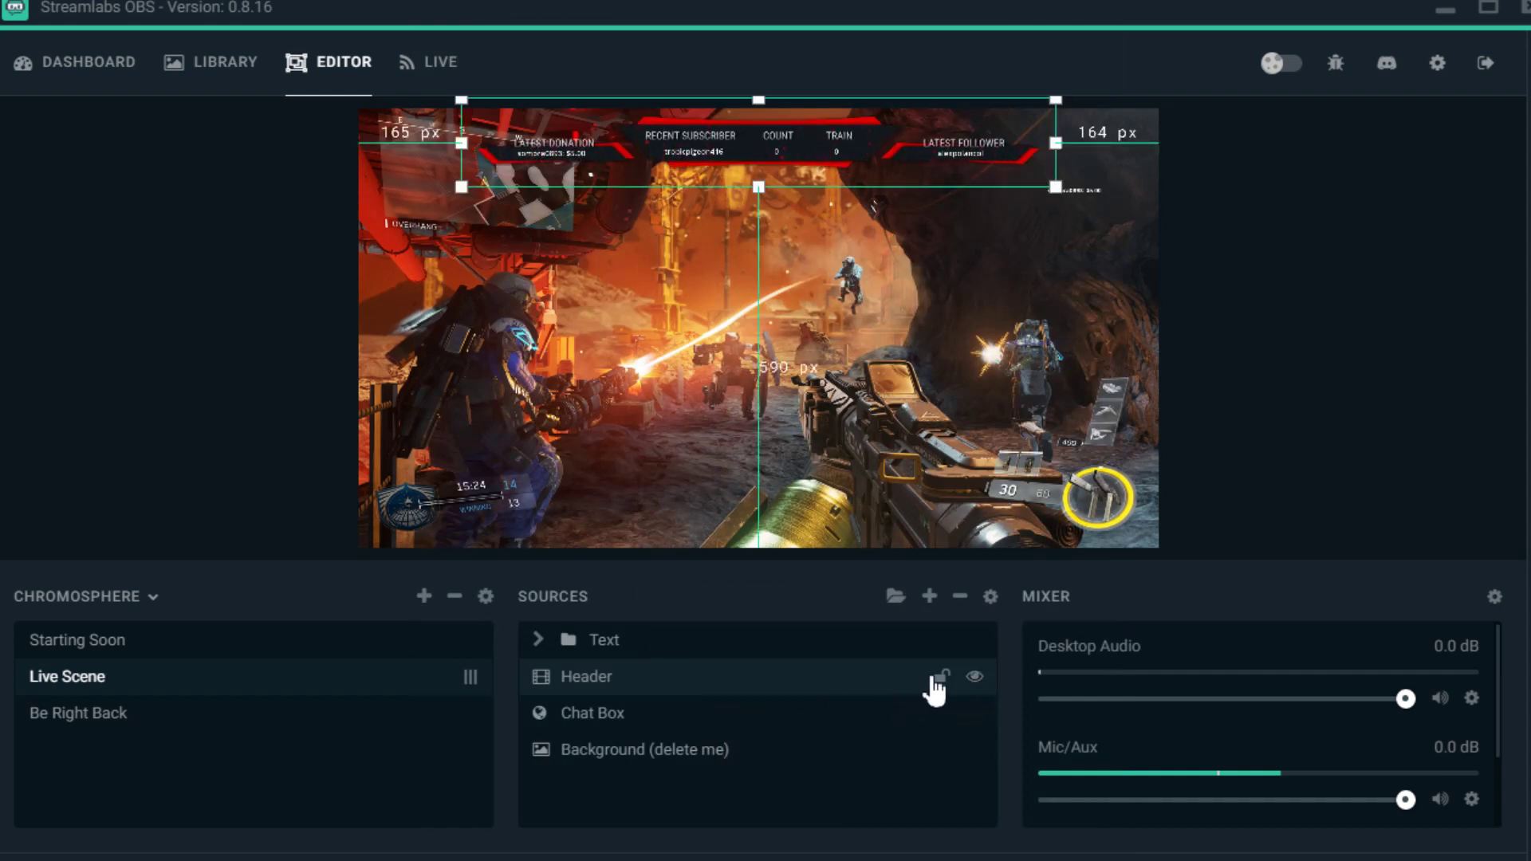
Step: Lock the Header source and try to select the header overlay in the preview
left_click(942, 679)
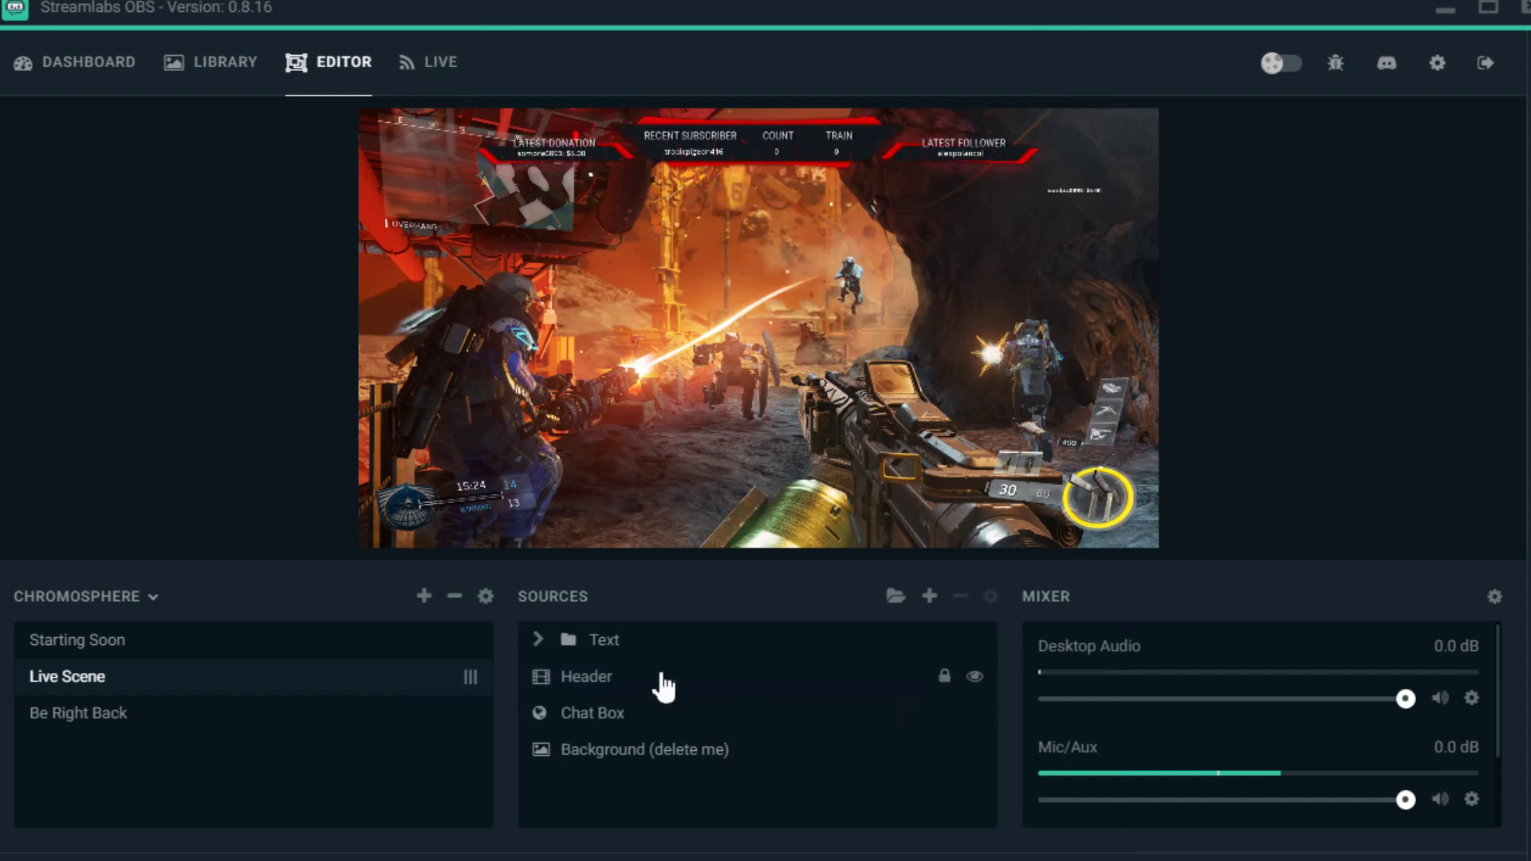
left_click(861, 146)
left_click(1300, 167)
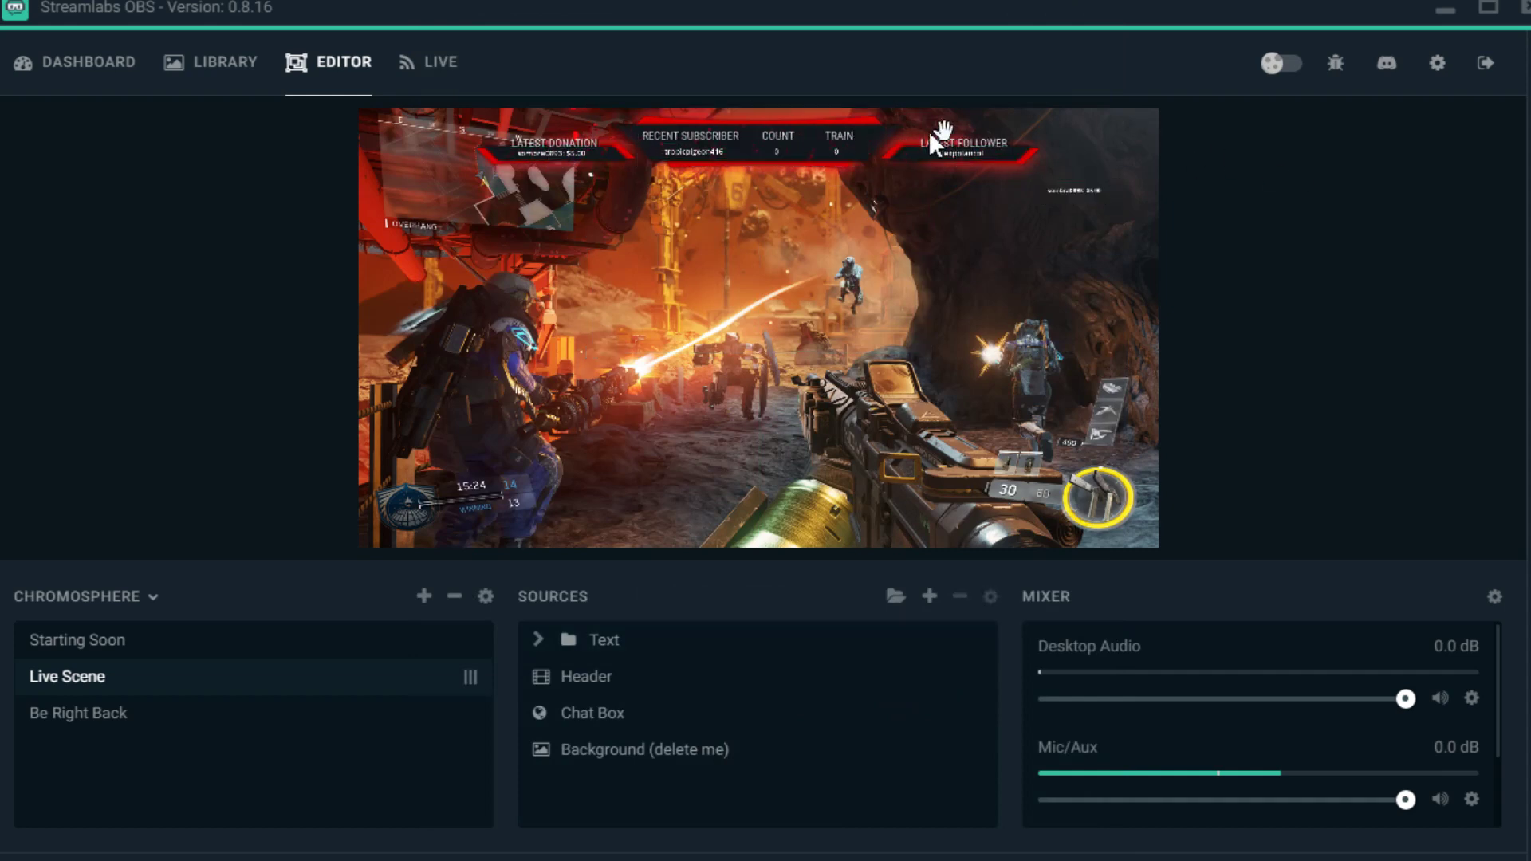
left_click(868, 120)
left_click(1006, 132)
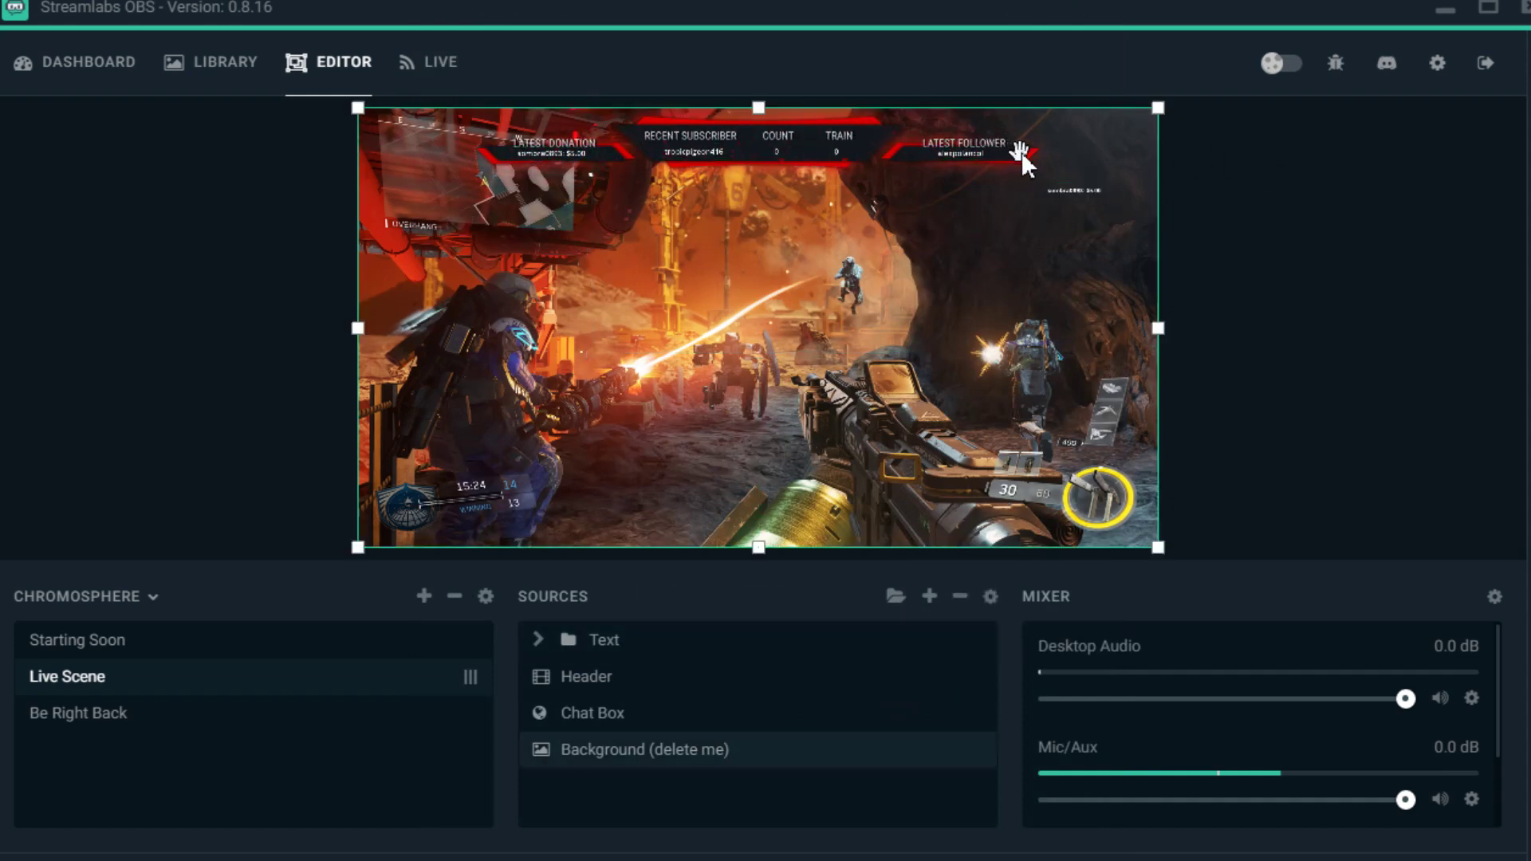
left_click(1258, 181)
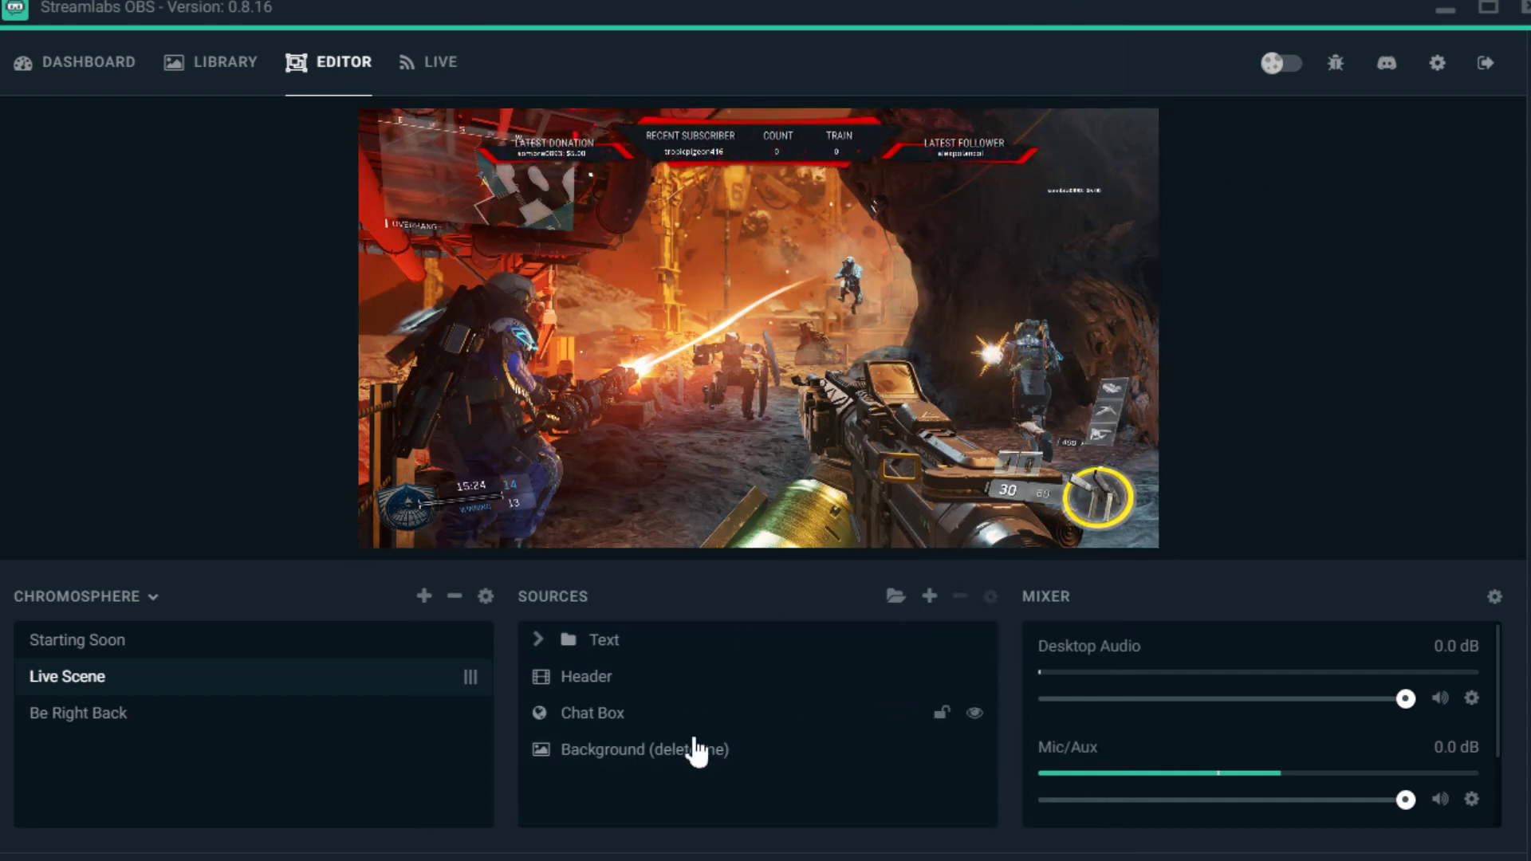
Step: Unlock the Header source and test selecting the overlay in the preview again
mouse_move(941, 688)
left_click(864, 116)
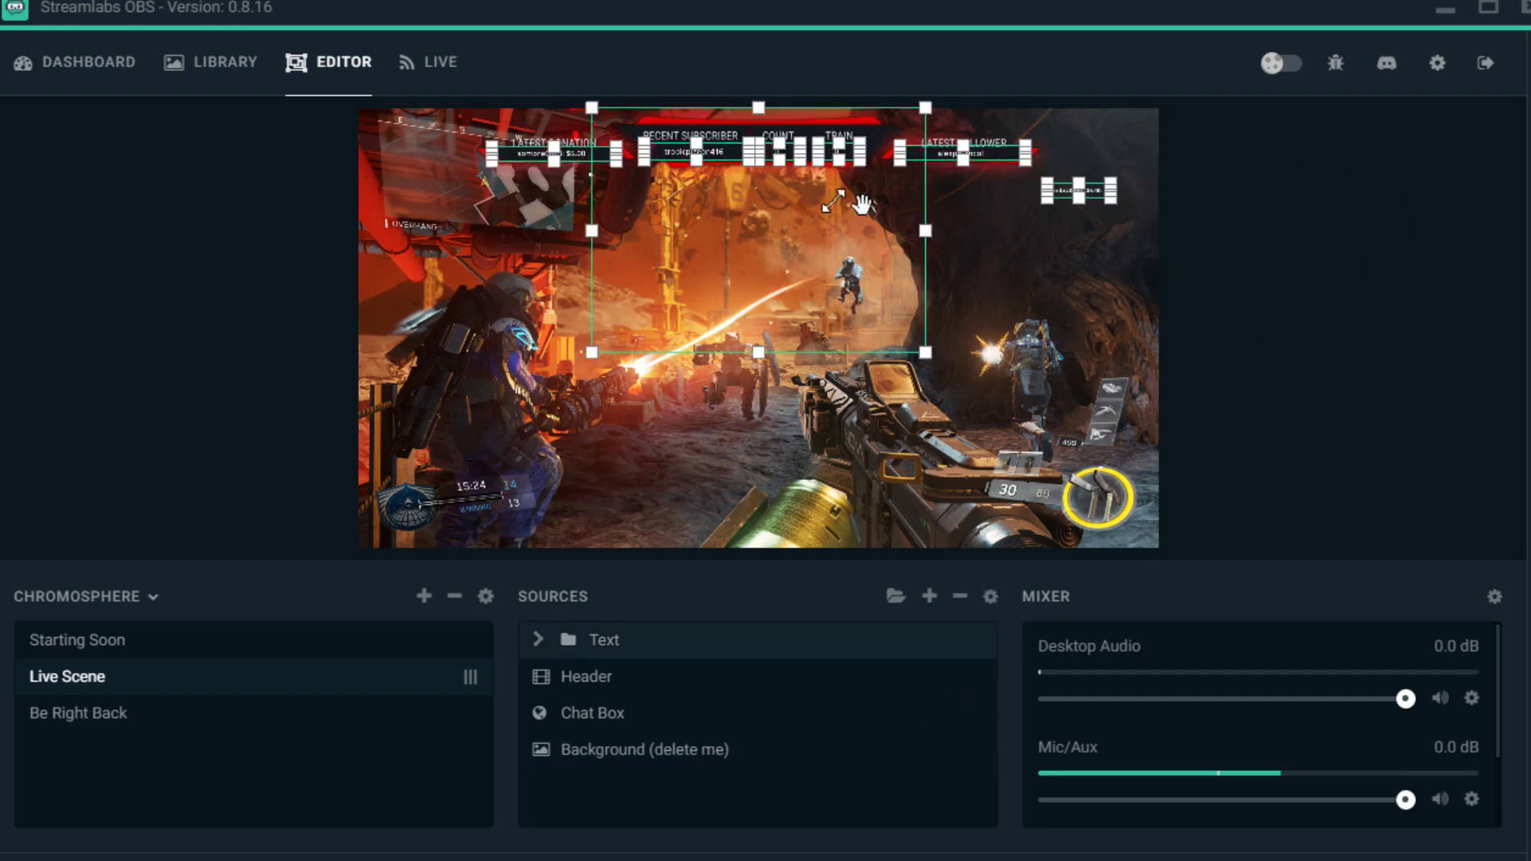
left_click(887, 115)
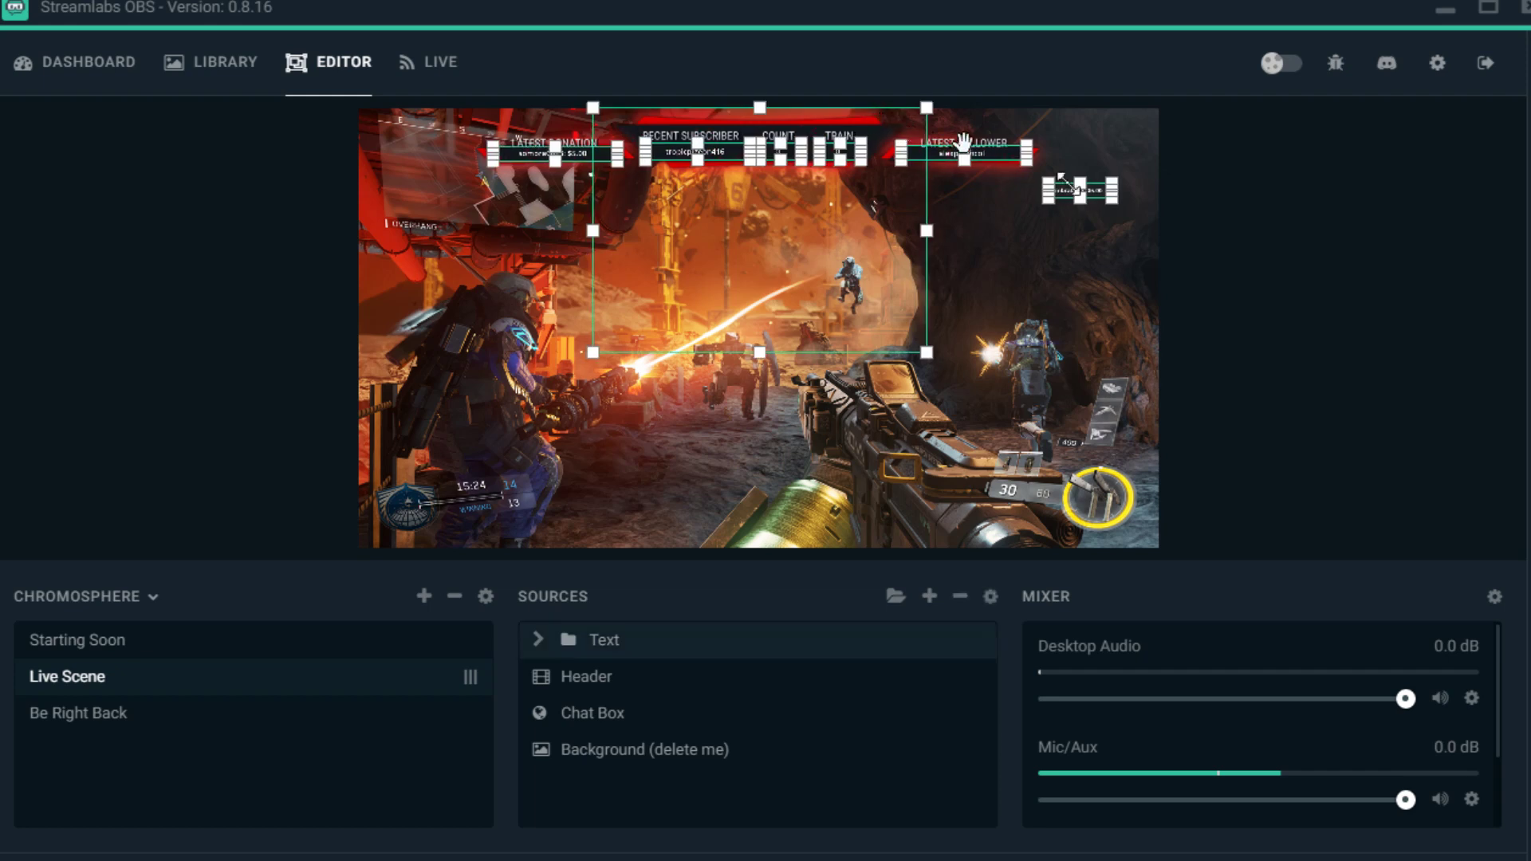
mouse_move(940, 686)
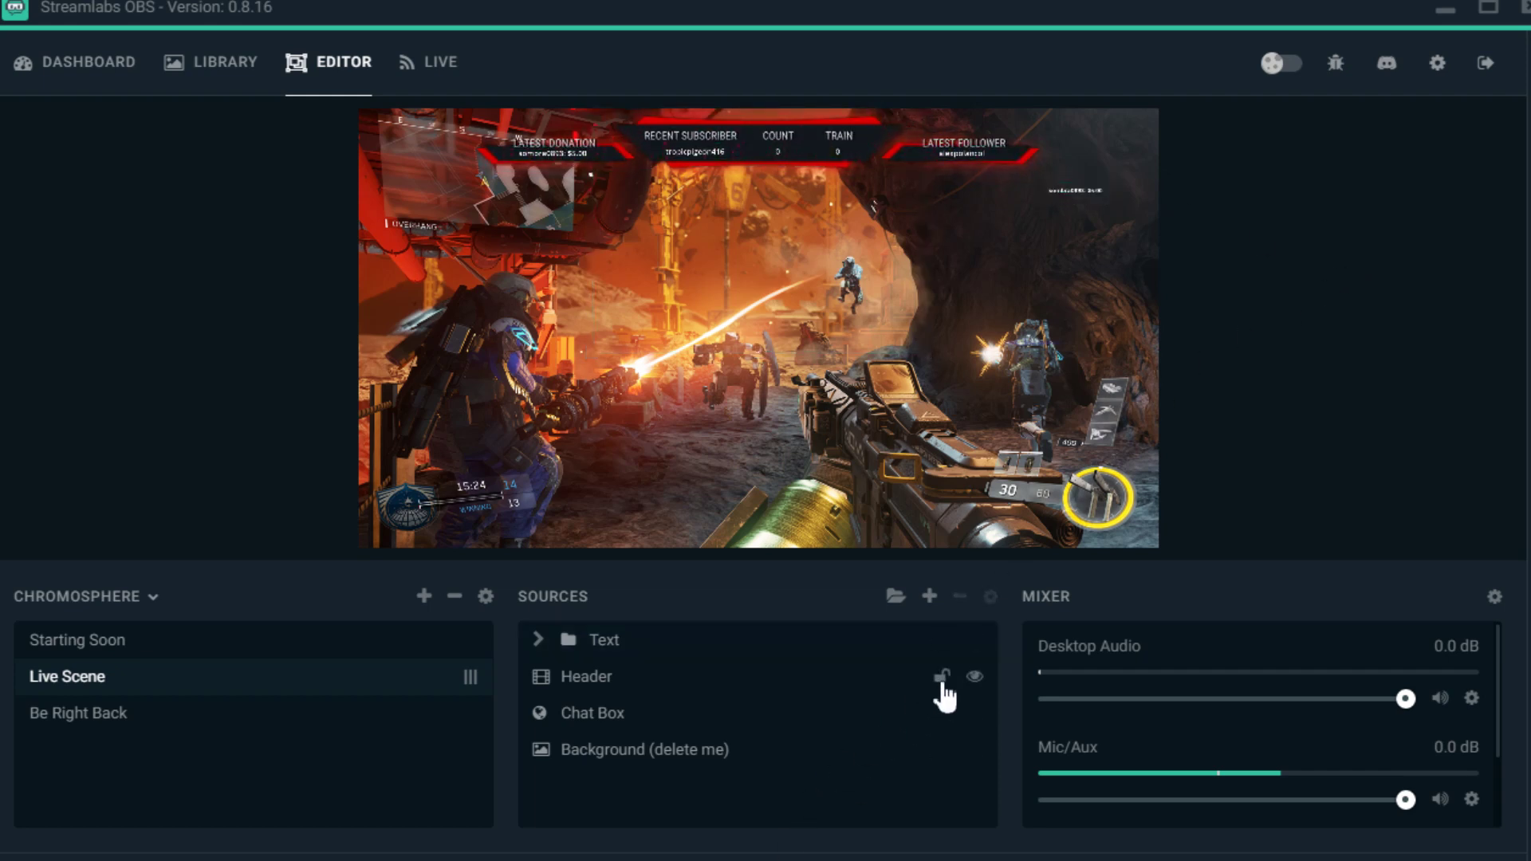
Step: Toggle the Header source's visibility off and on twice, leaving it shown
left_click(975, 679)
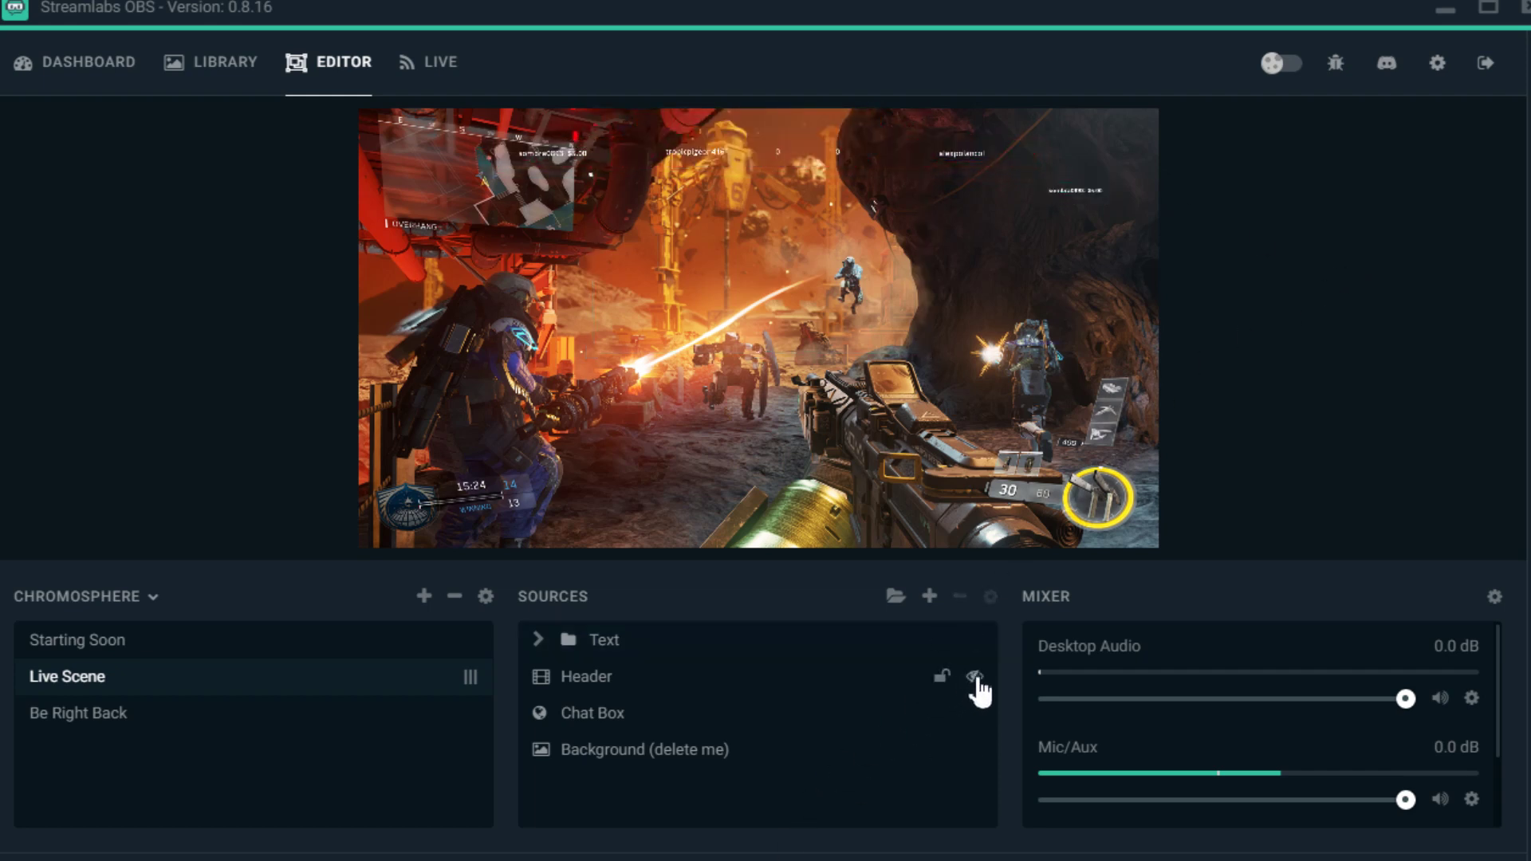
left_click(975, 679)
left_click(976, 680)
left_click(978, 686)
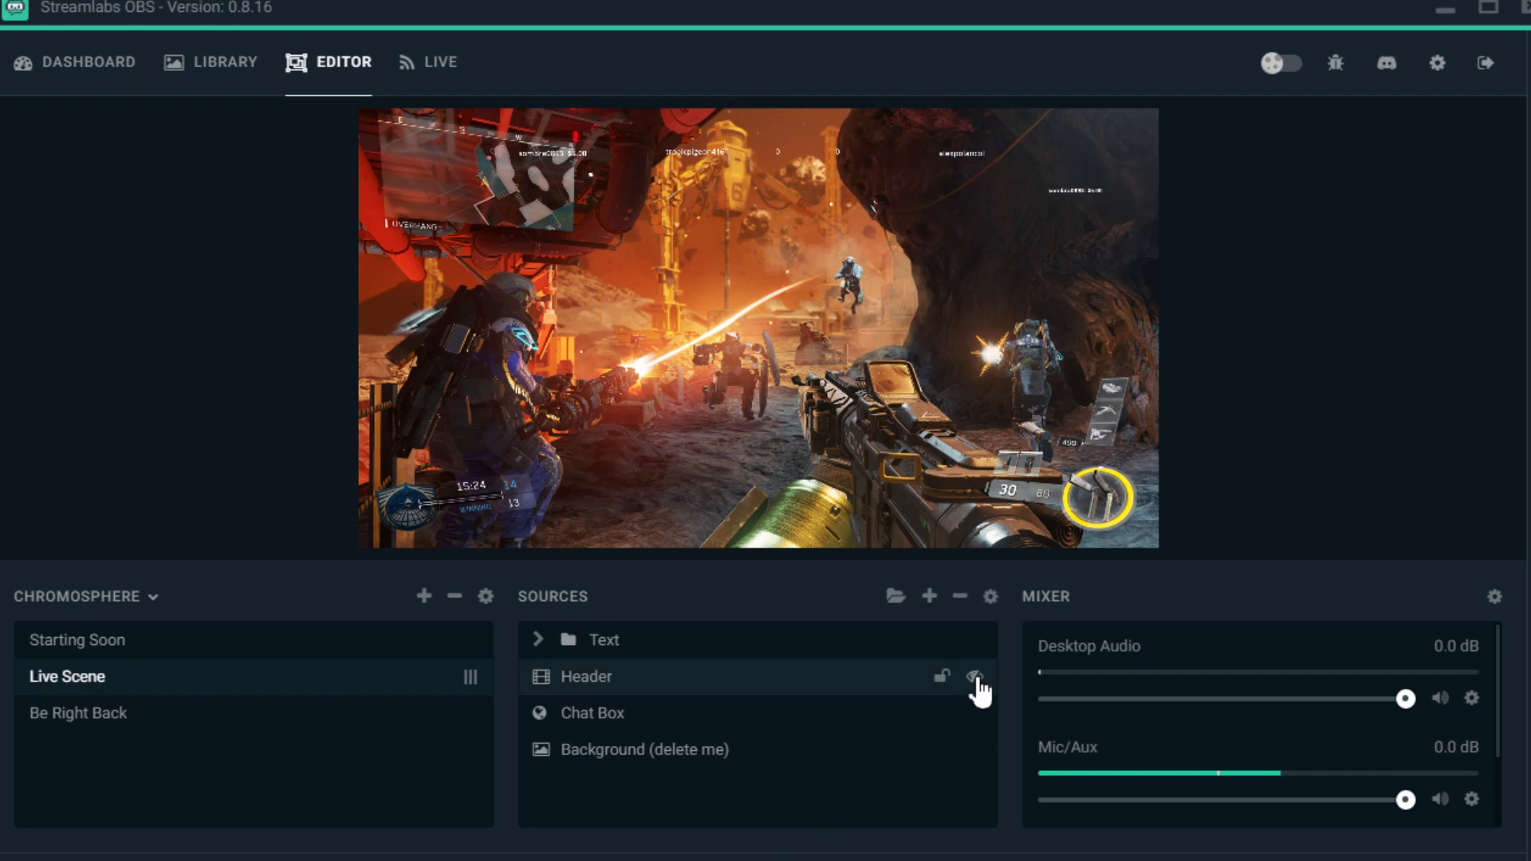
left_click(975, 679)
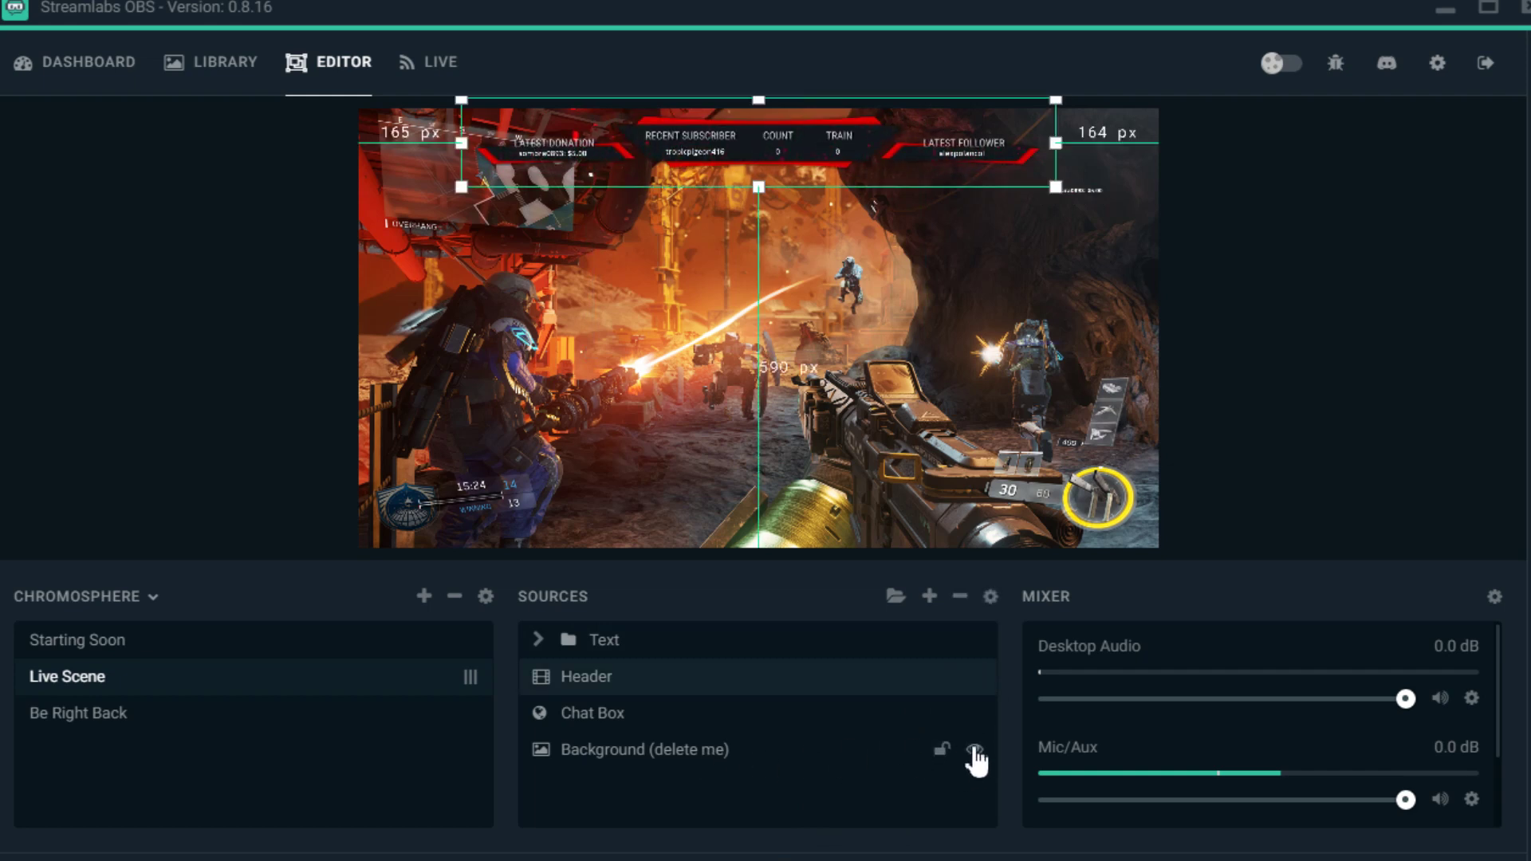
Step: Toggle the visibility of the Background (delete me) source off and on twice, leaving it shown
left_click(975, 751)
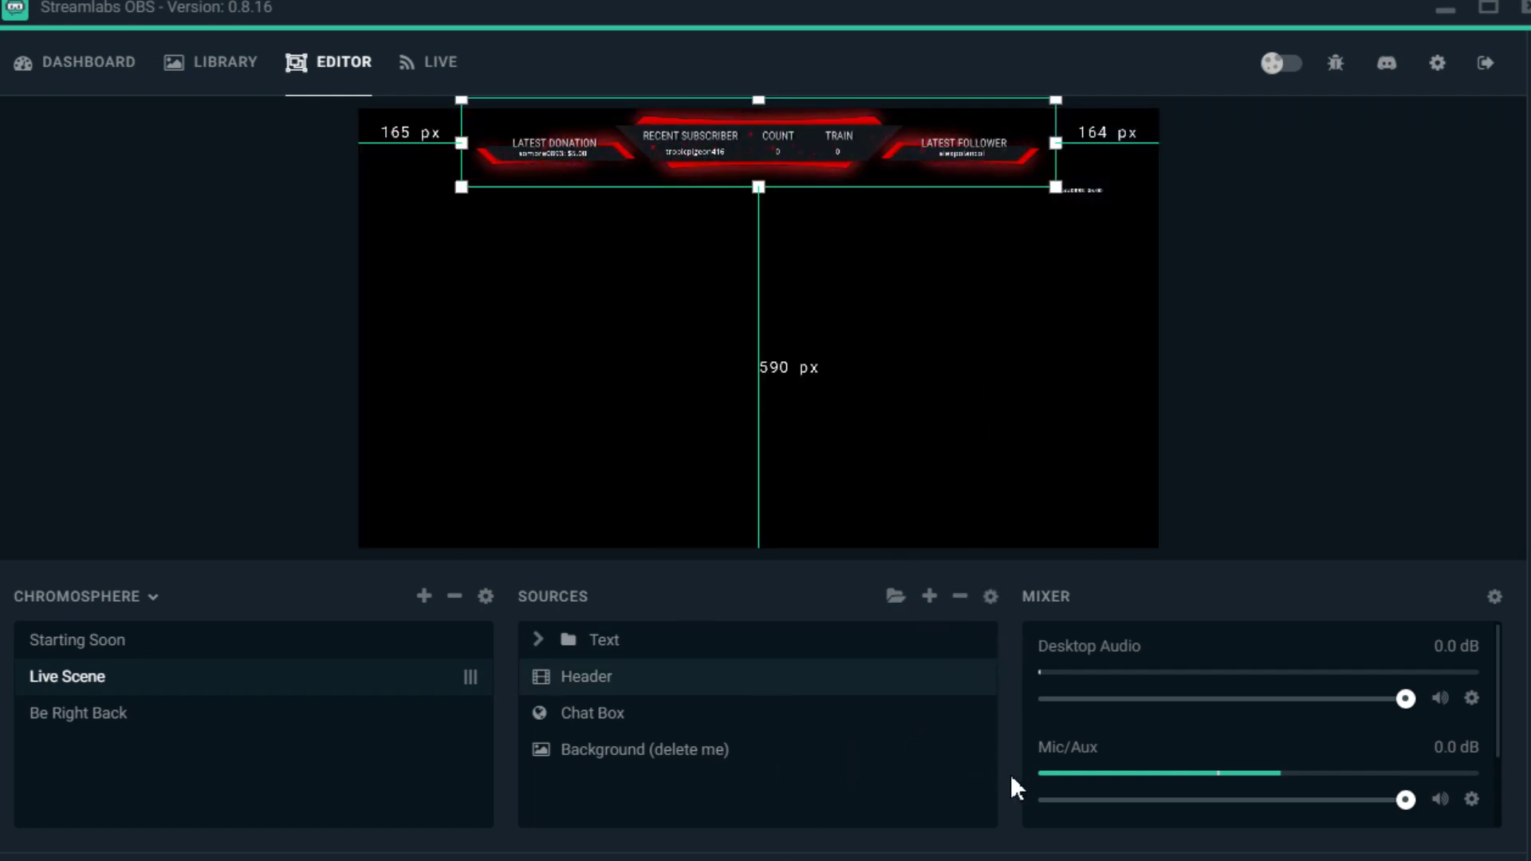
left_click(975, 751)
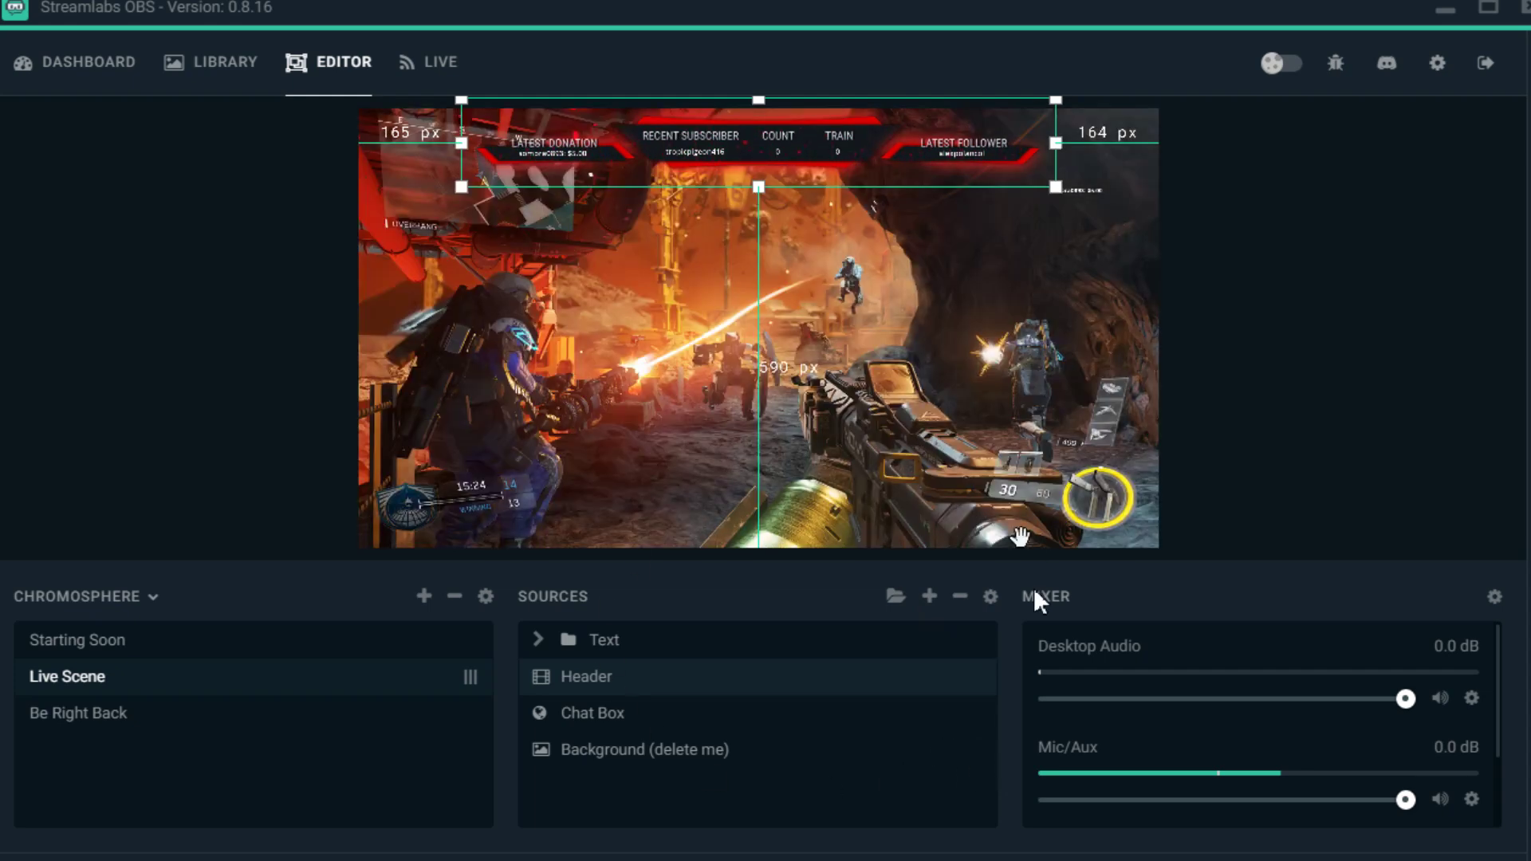
left_click(976, 752)
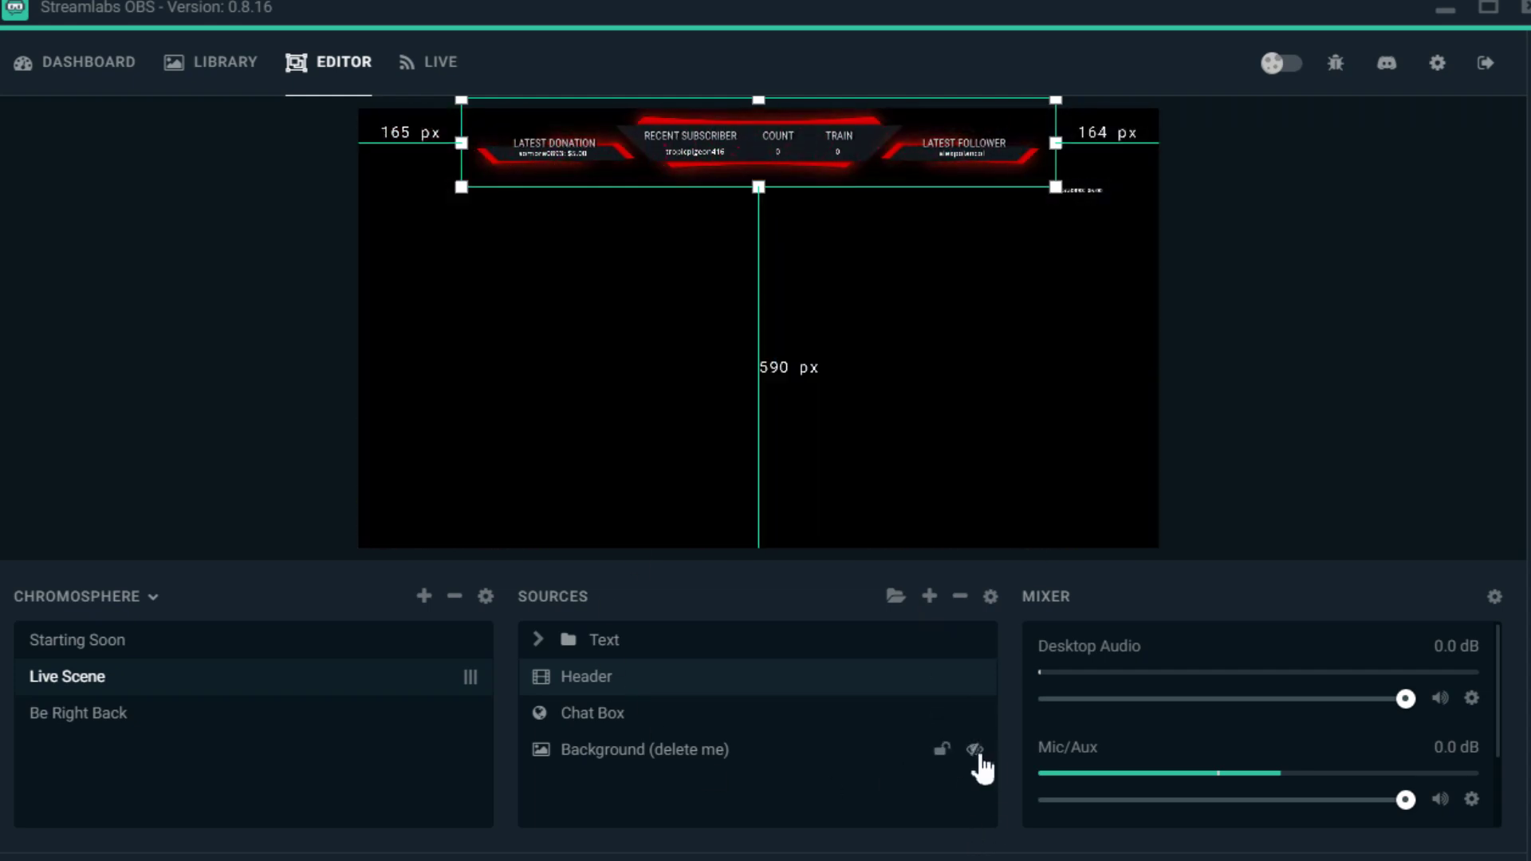
left_click(976, 753)
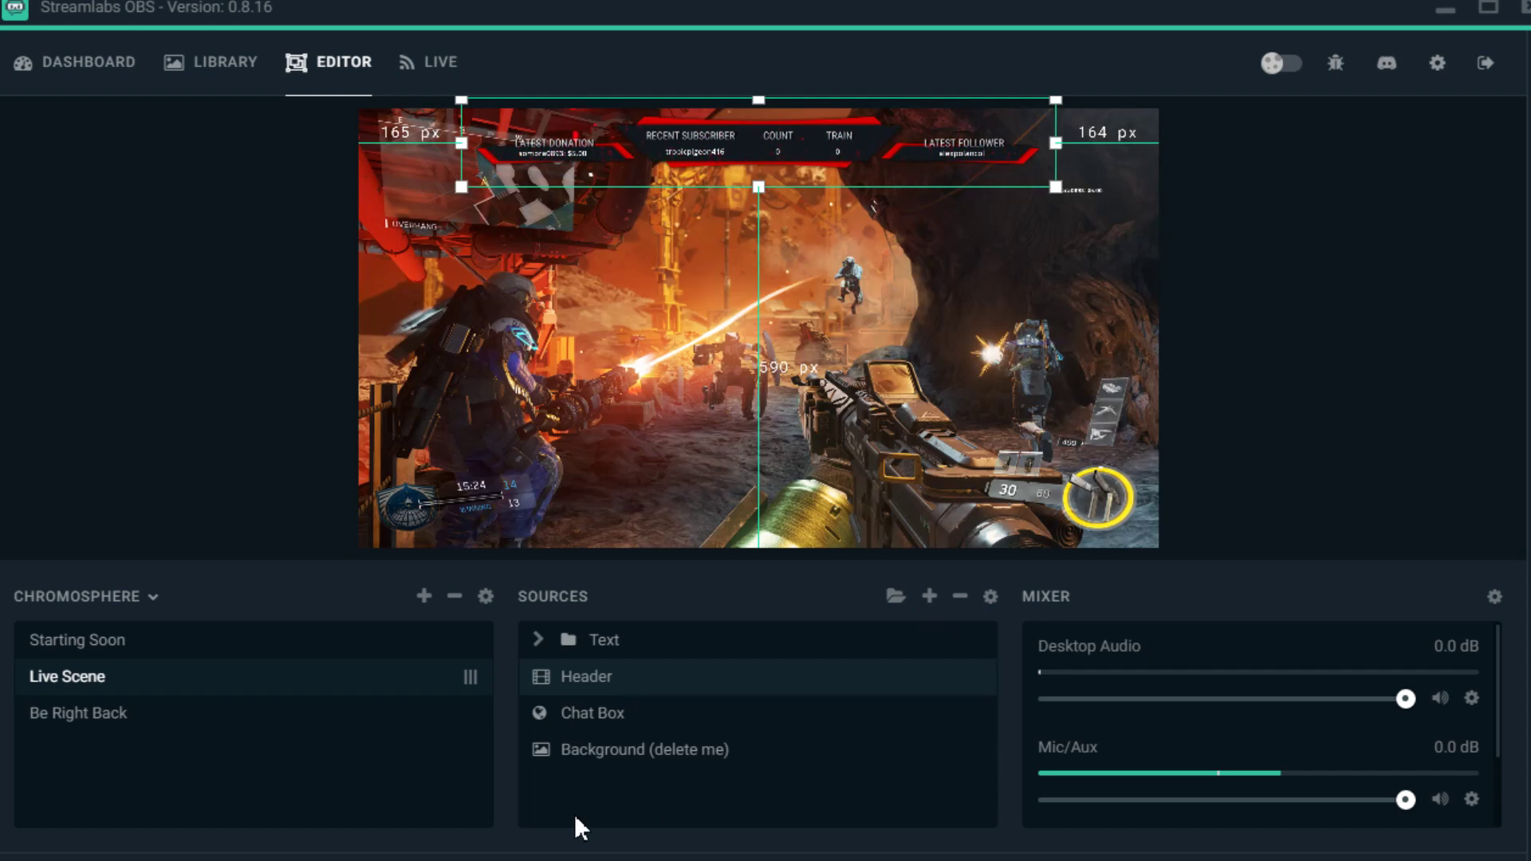
mouse_move(854, 709)
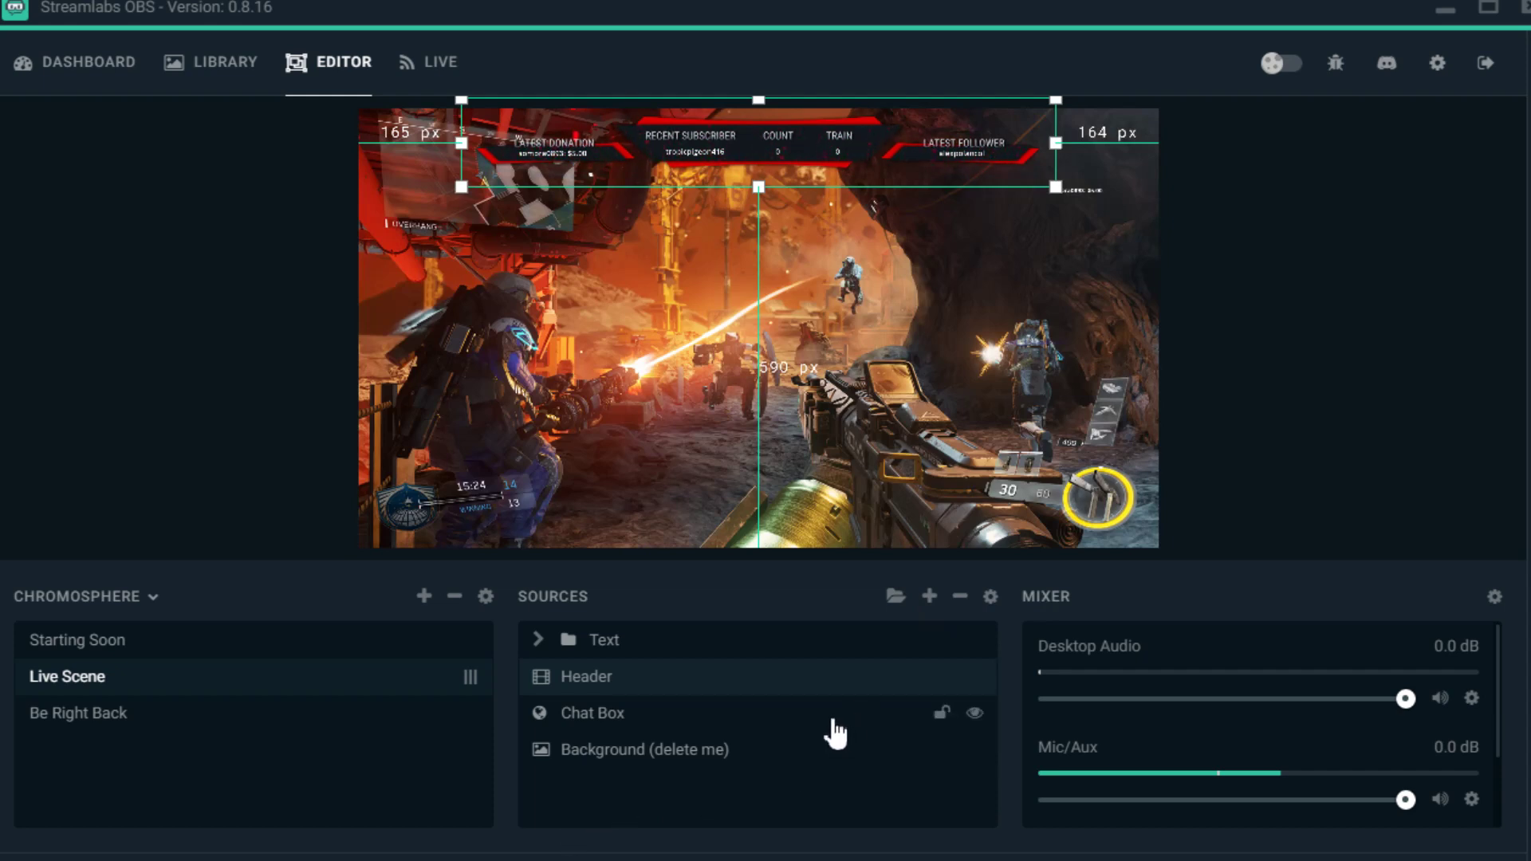